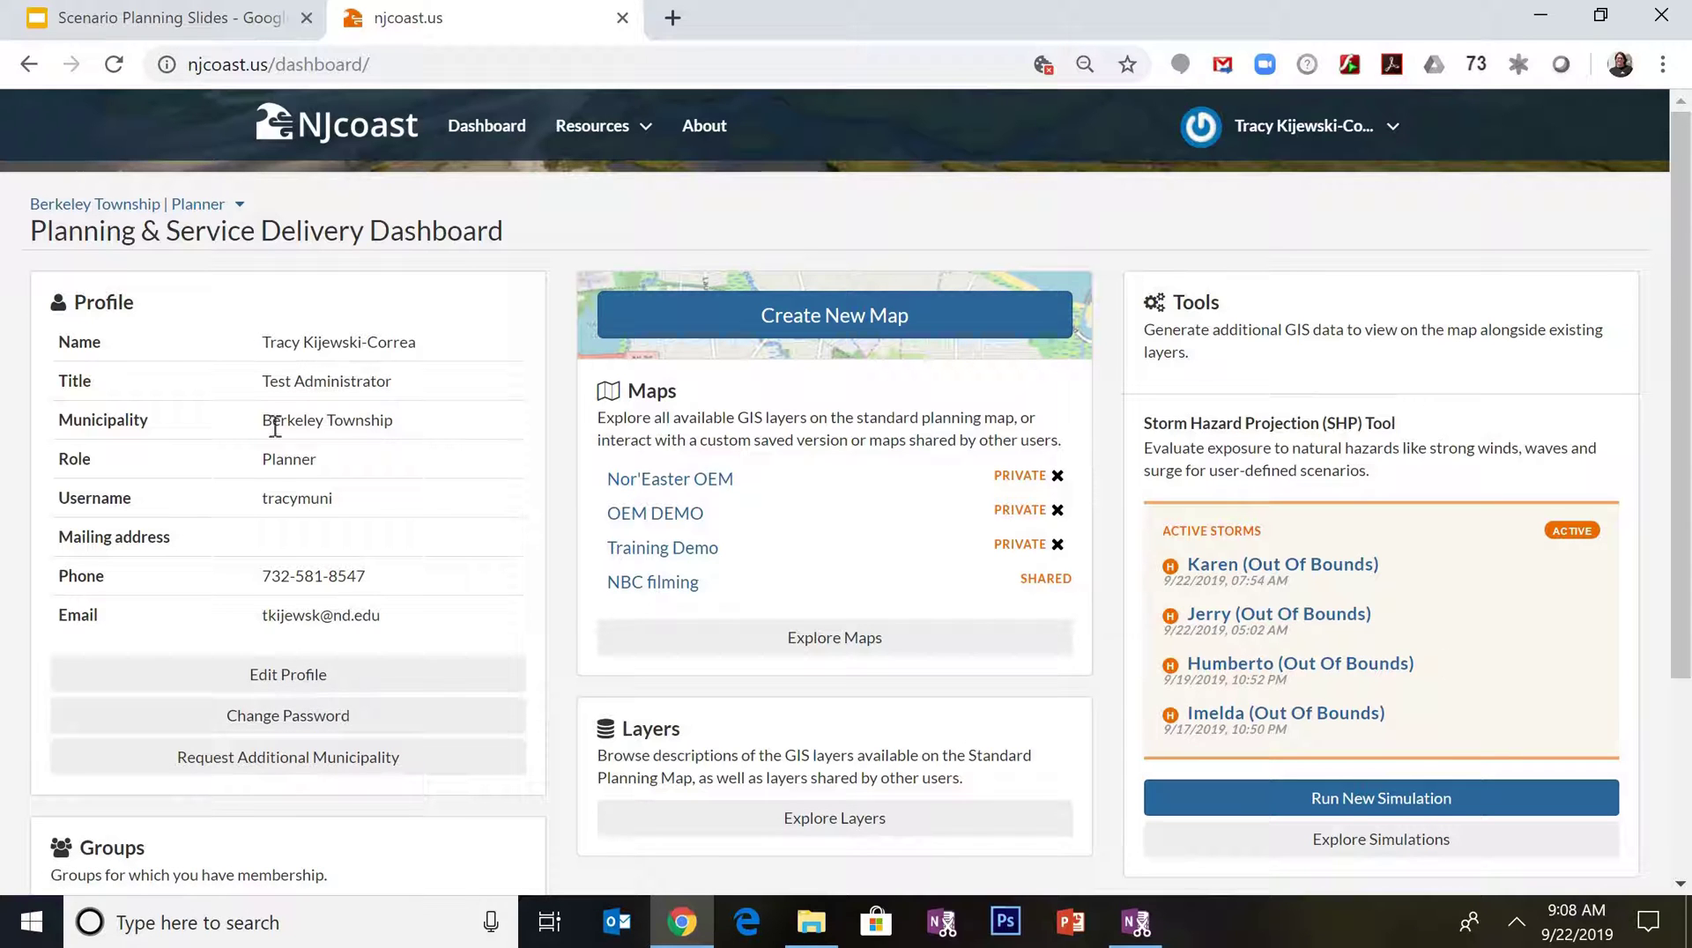
# Review the dashboard's profile, groups, maps, layers and Storm Hazard Projection tool sections
pyautogui.scroll(-3, 231, 377)
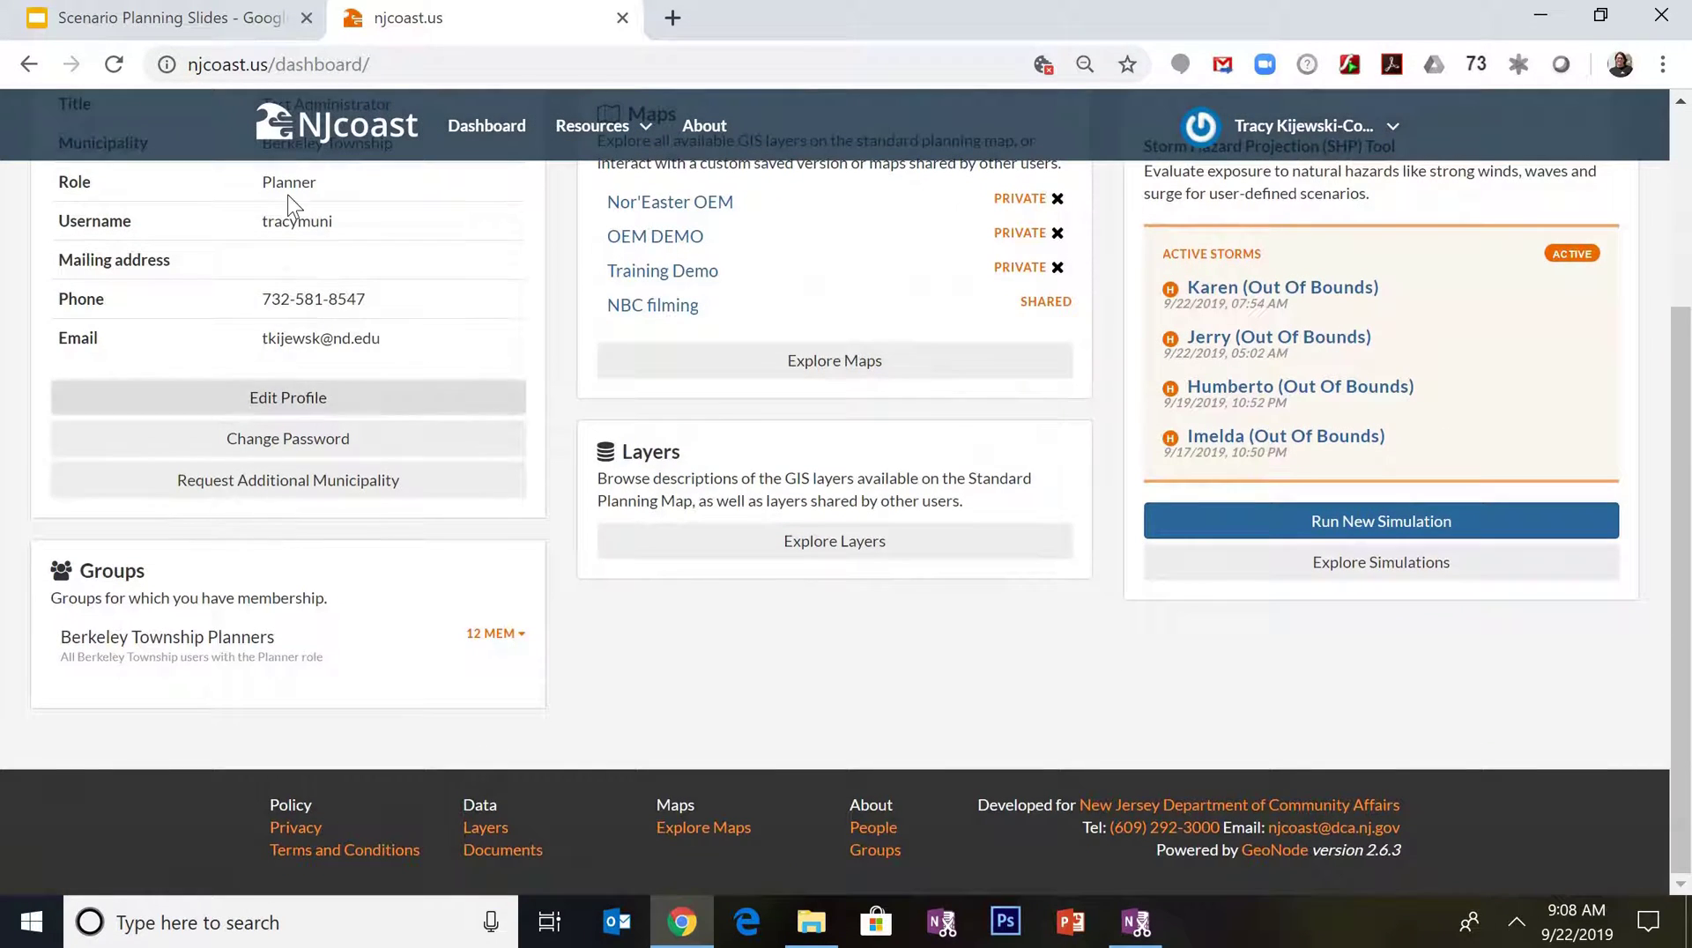
pyautogui.scroll(3, 277, 569)
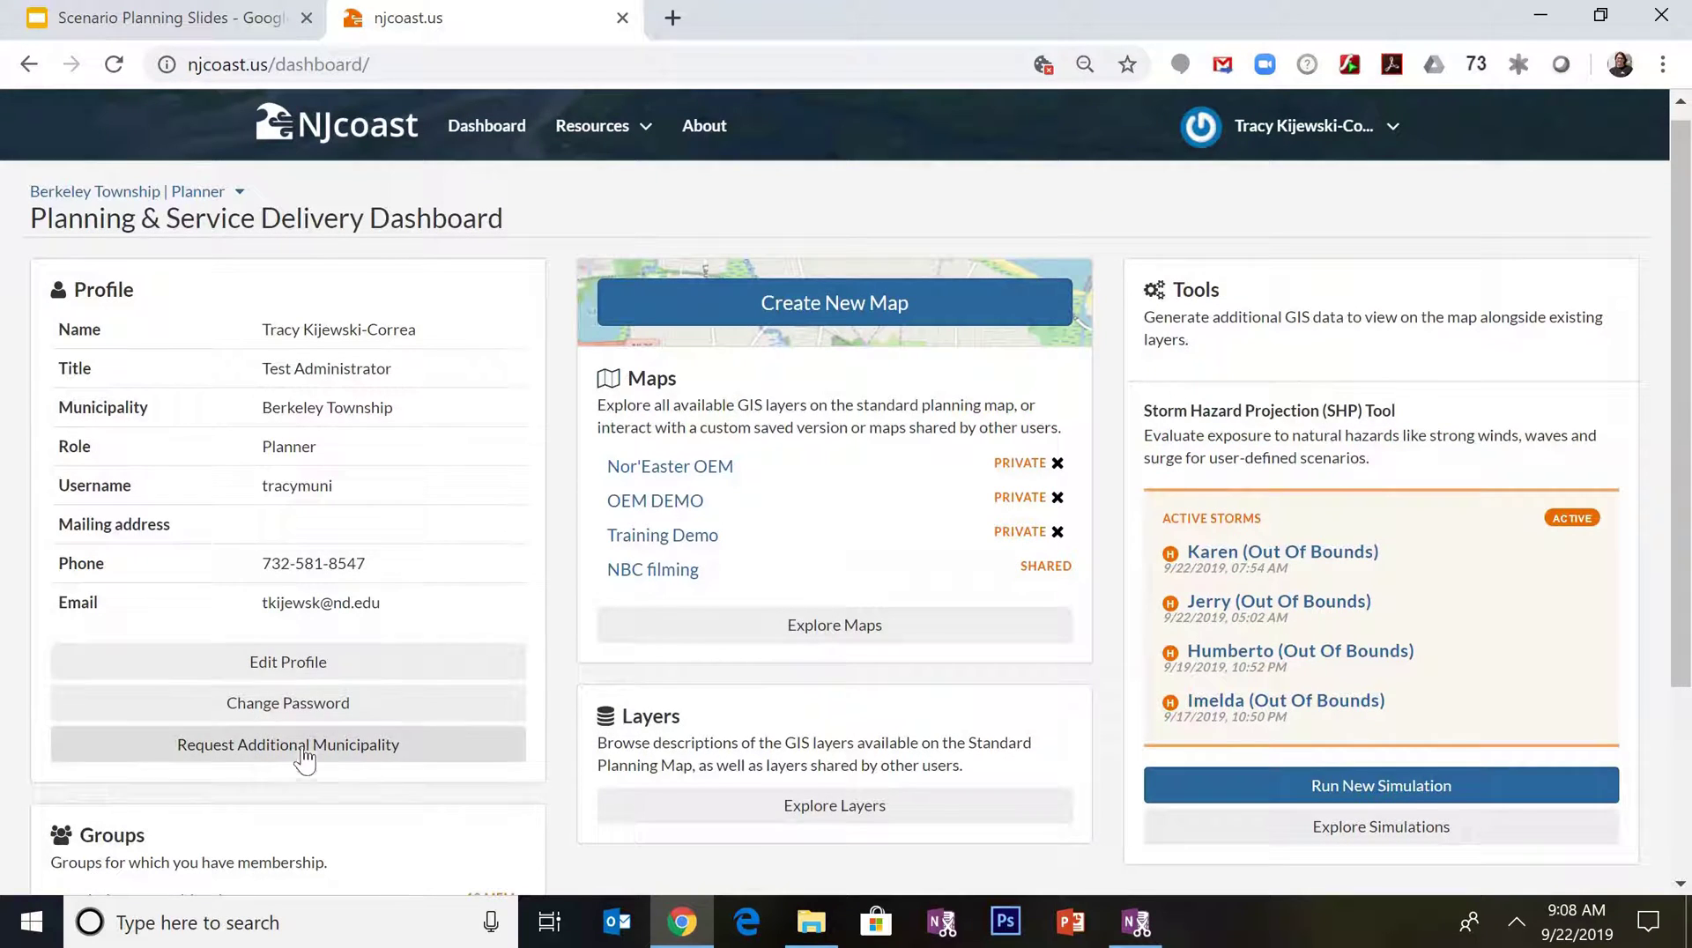
pyautogui.scroll(-1, 322, 744)
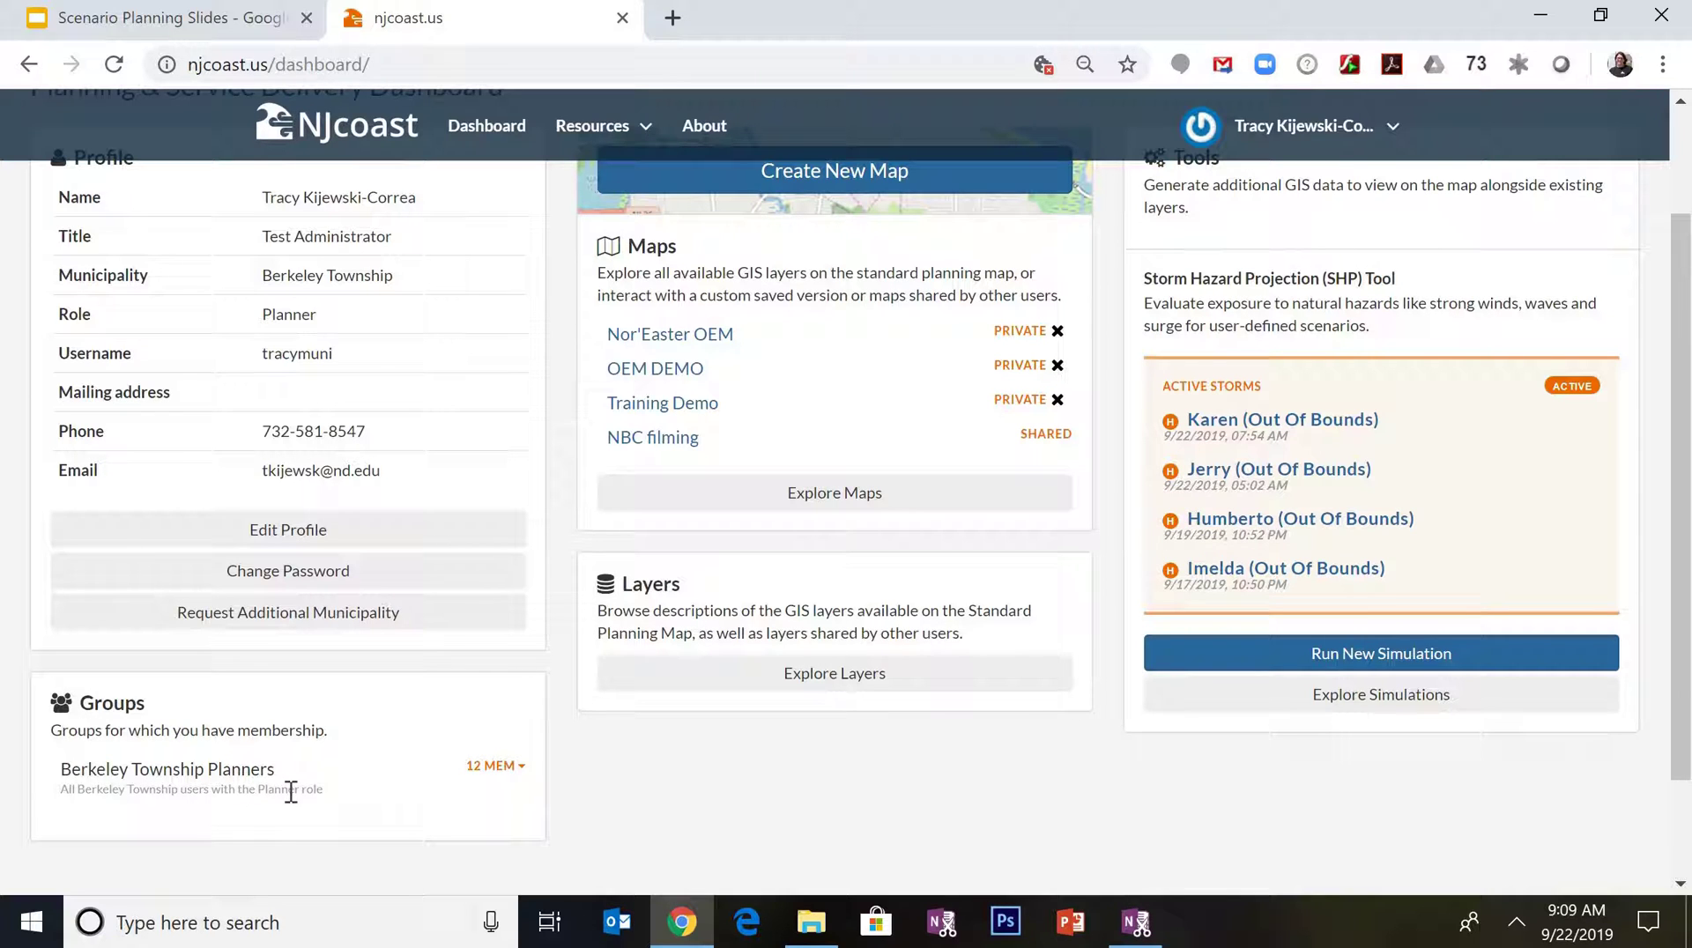
pyautogui.scroll(1, 291, 790)
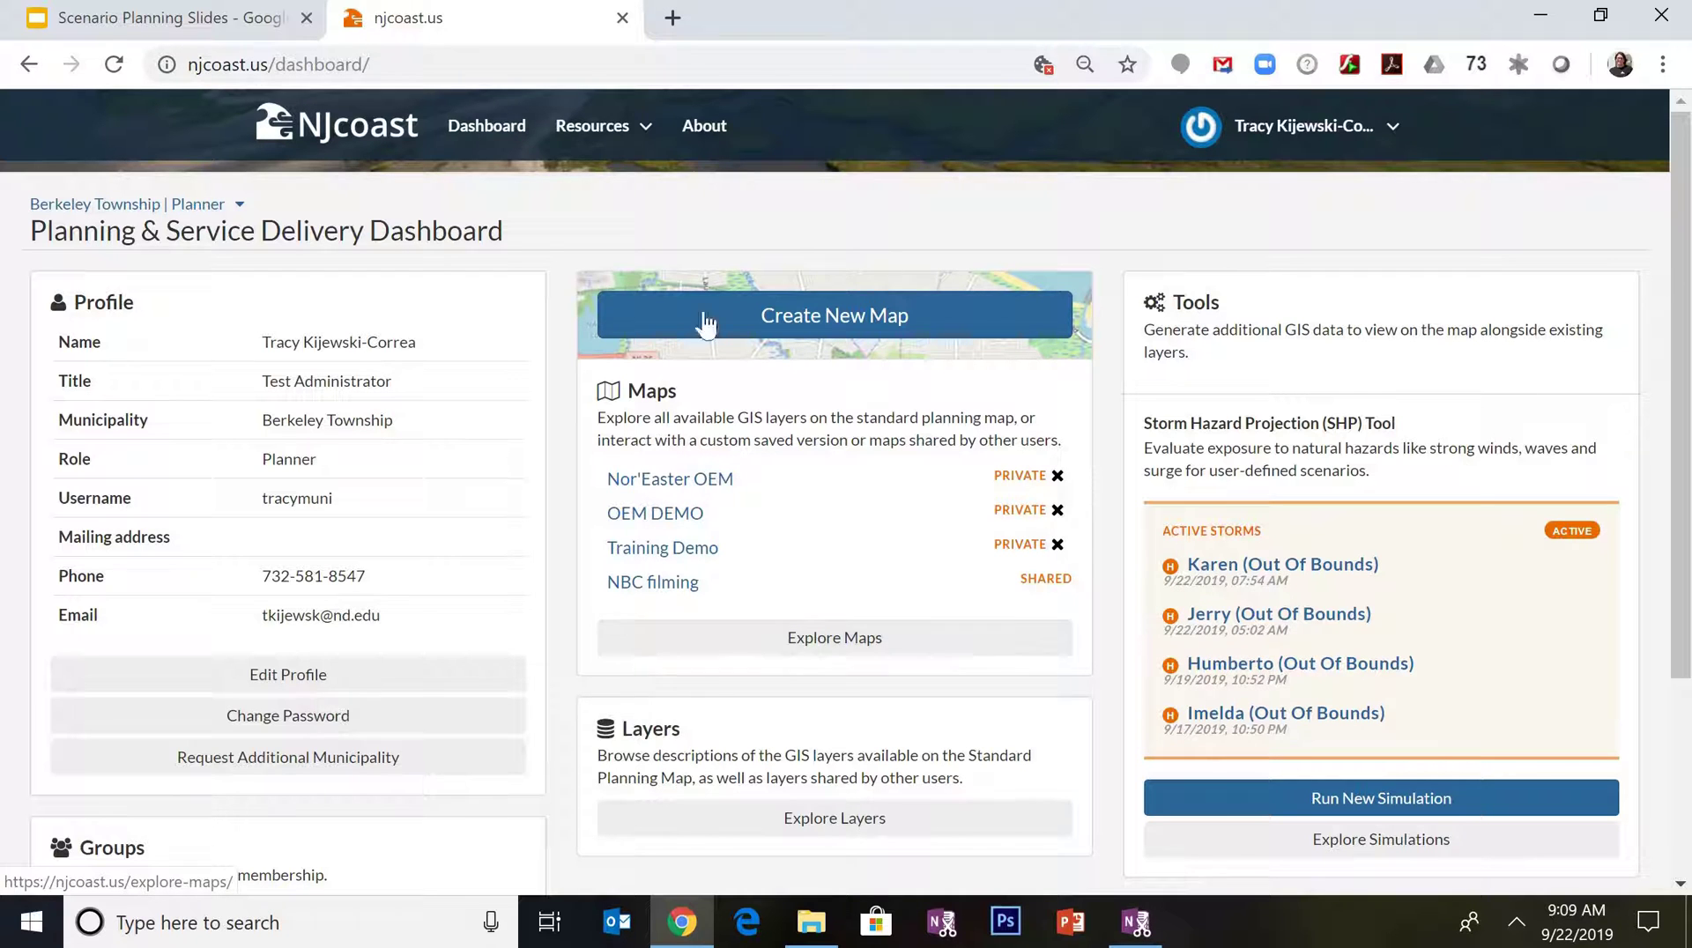
pyautogui.scroll(-3, 917, 542)
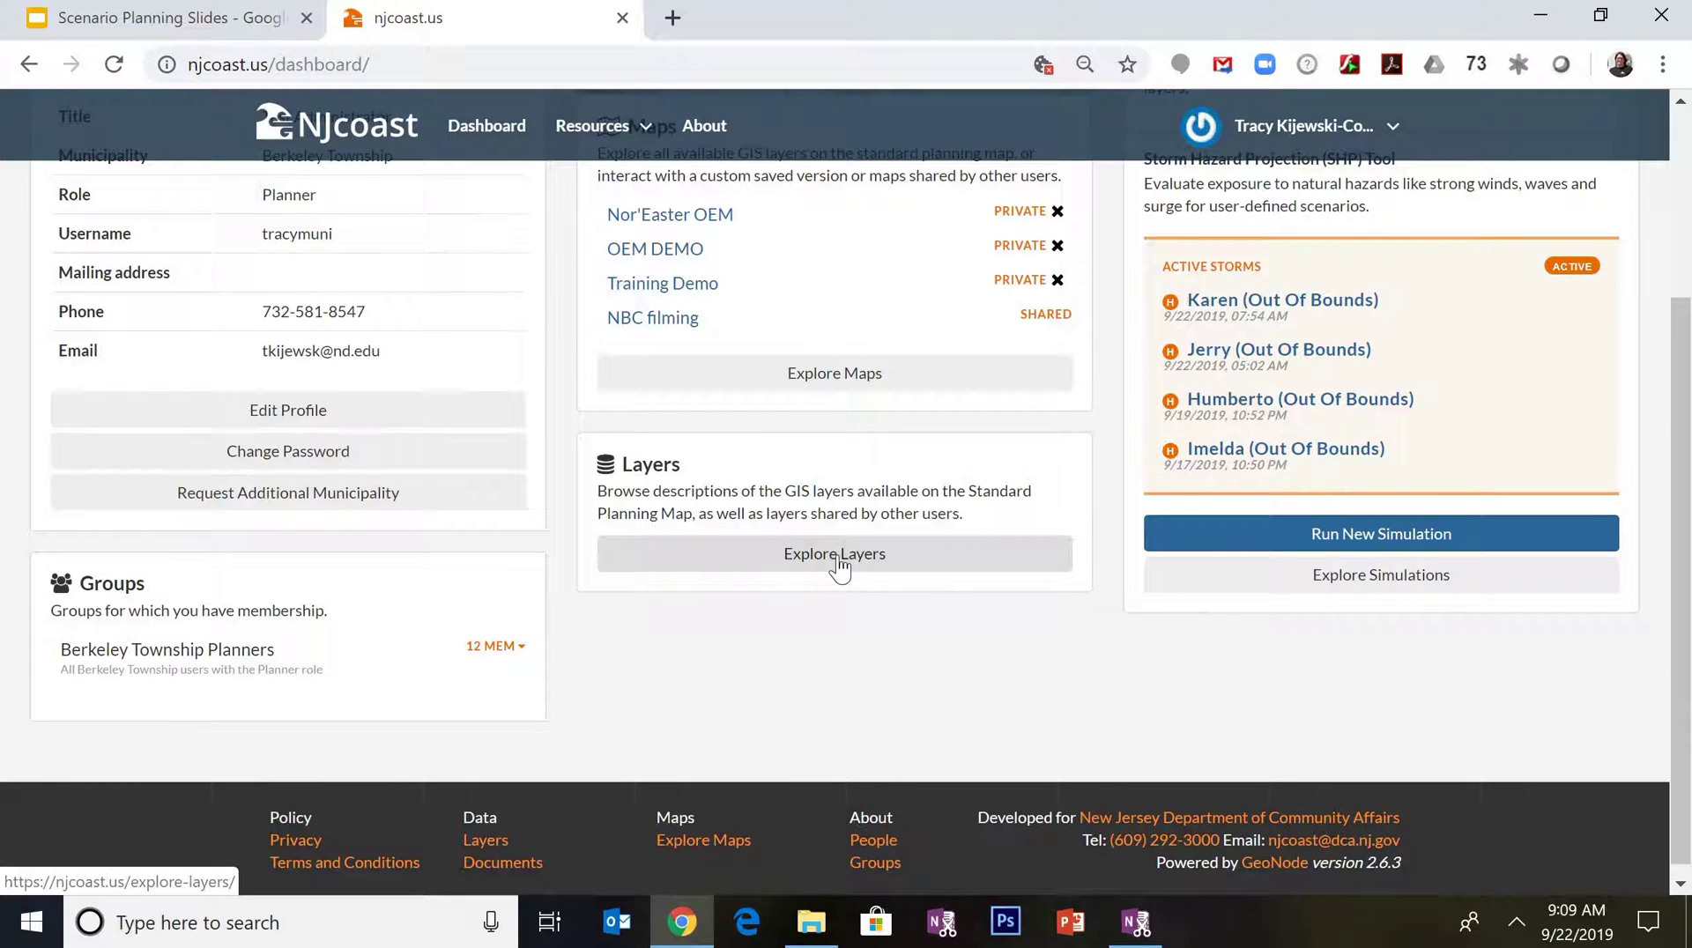
pyautogui.scroll(3, 1055, 607)
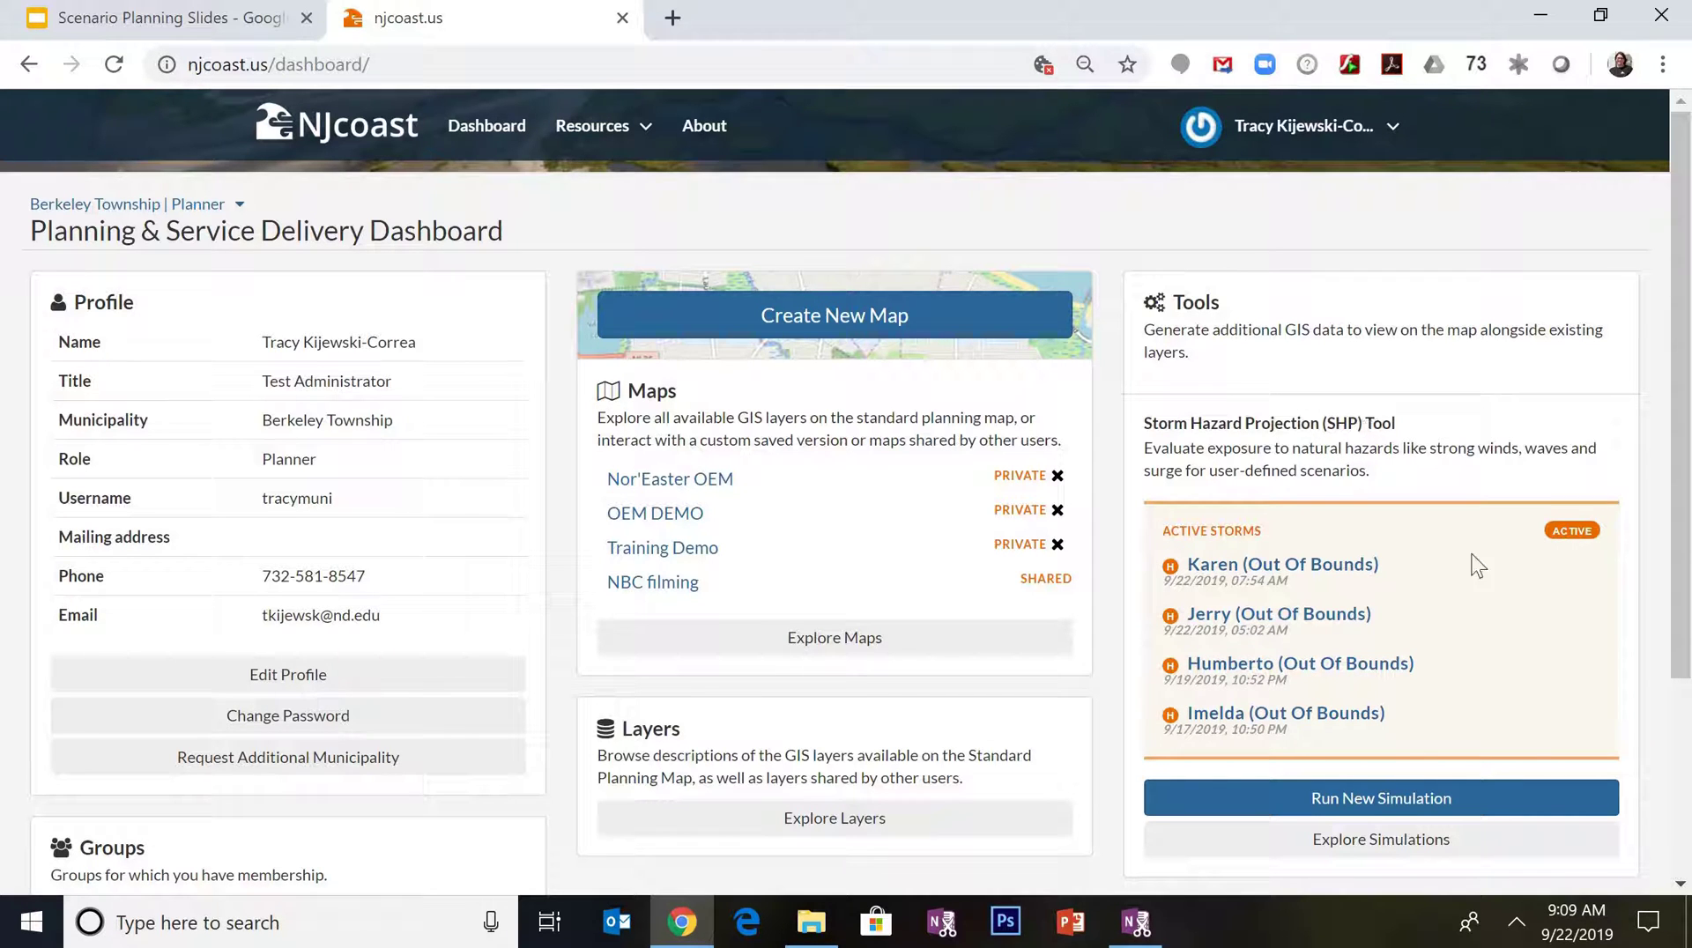
pyautogui.scroll(-3, 1510, 596)
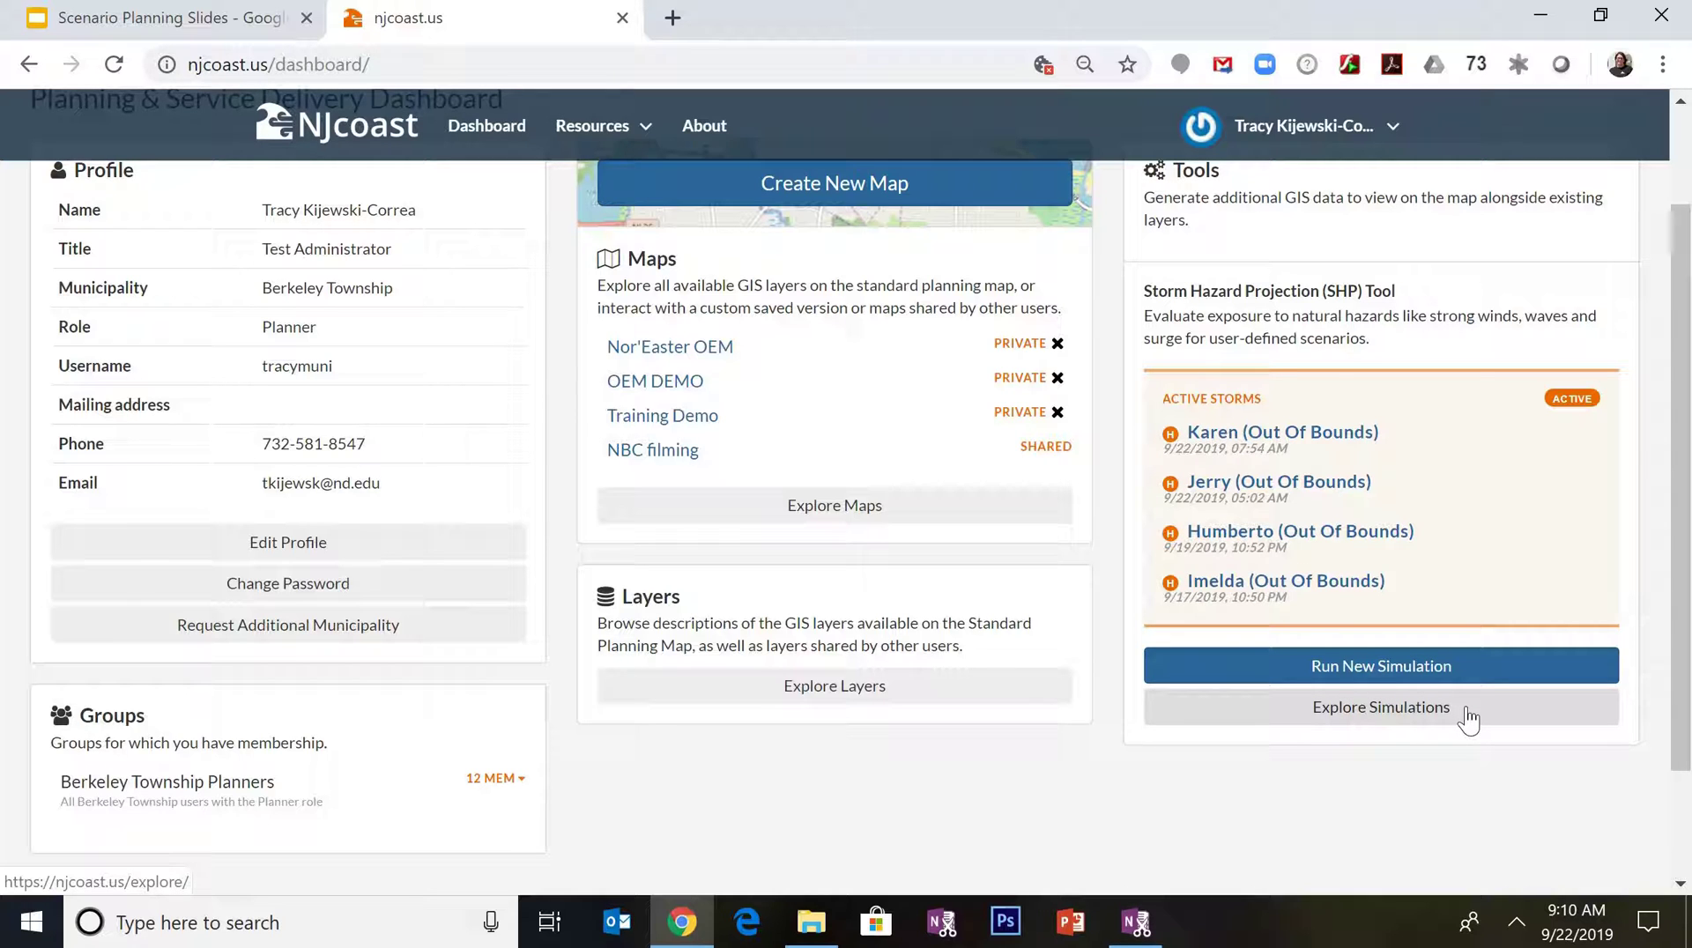
pyautogui.scroll(2, 1480, 569)
pyautogui.scroll(-3, 1472, 573)
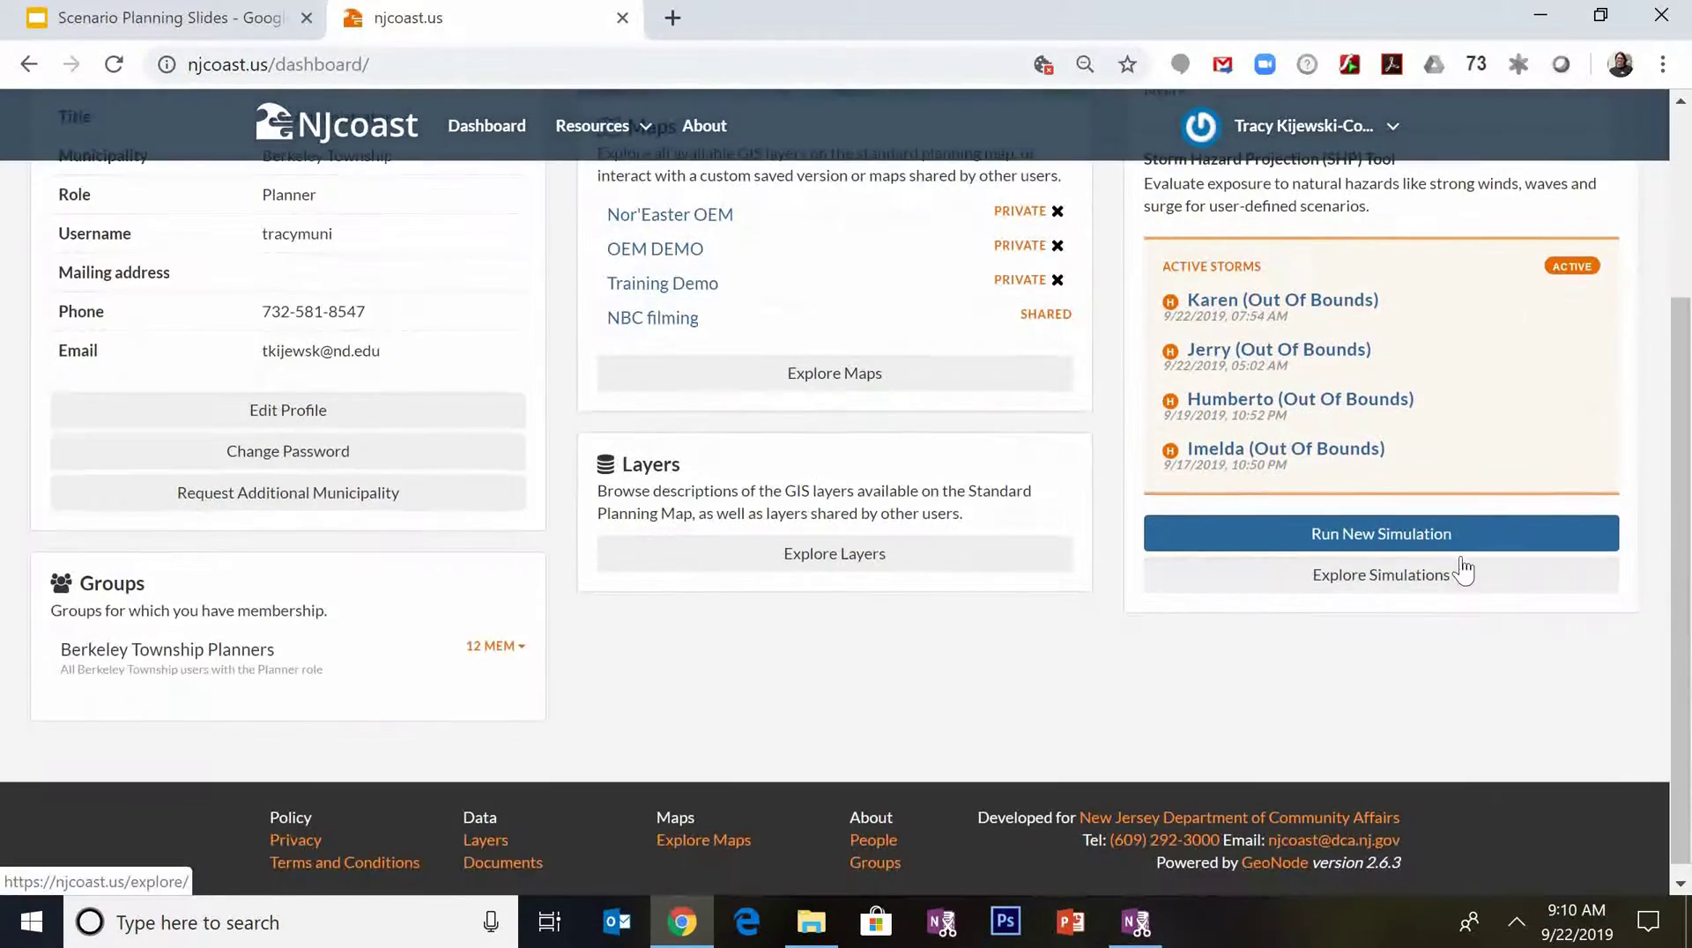
# Start a new storm hazard simulation and choose Hurricane as the storm type
pyautogui.click(1458, 545)
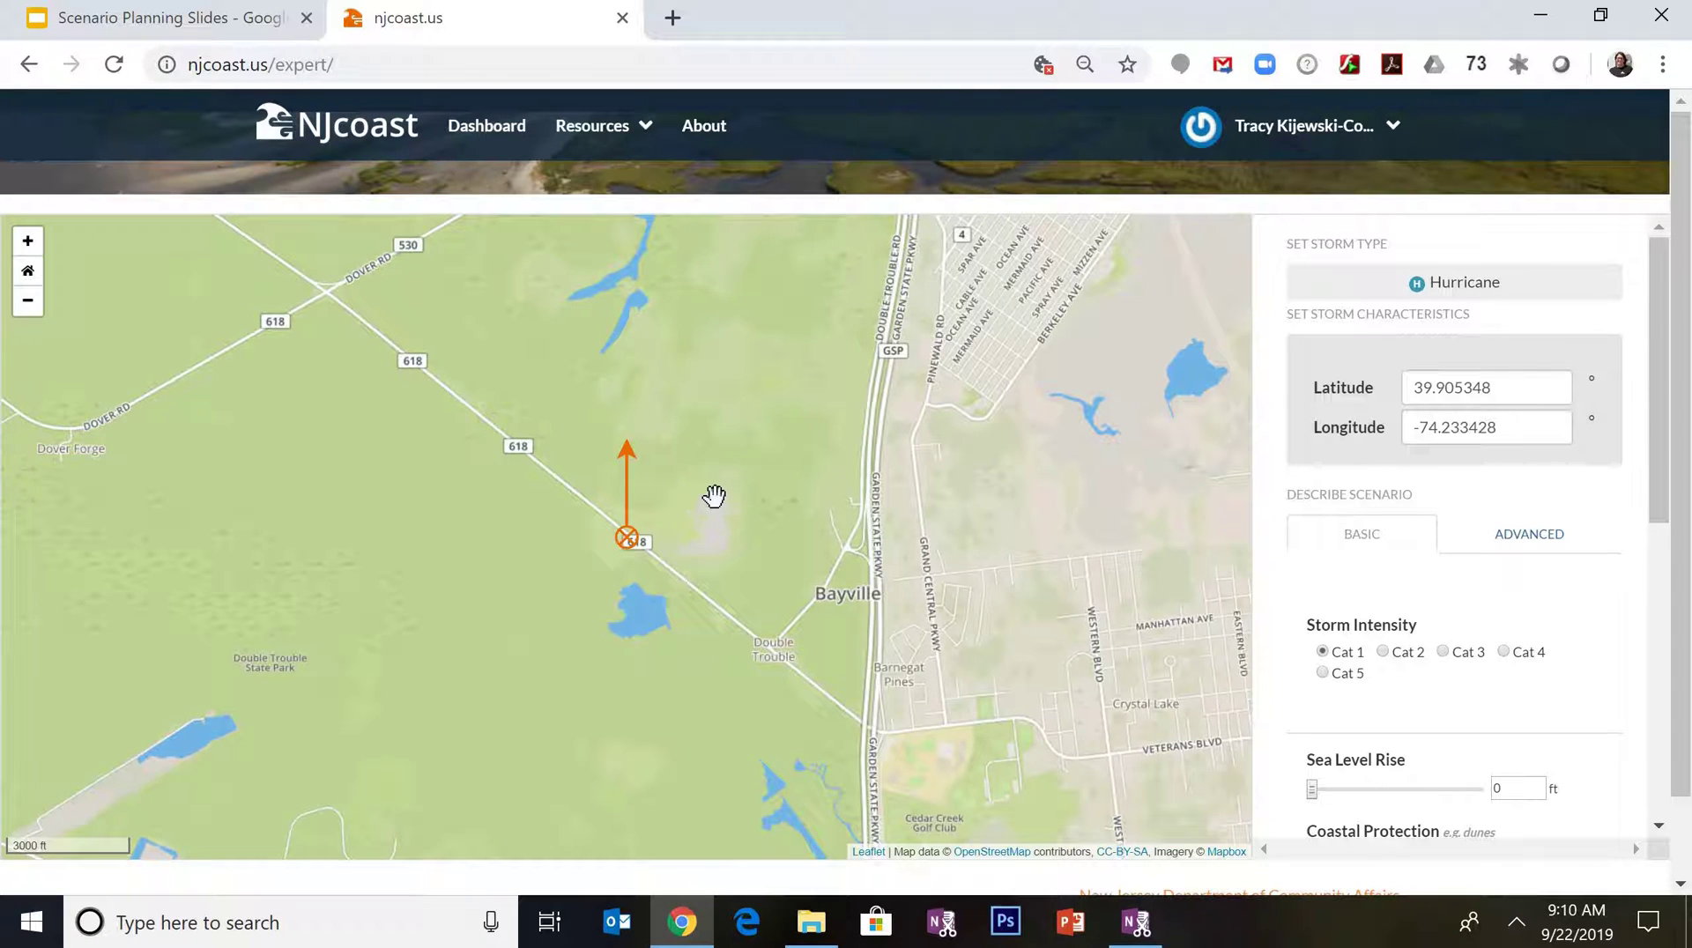
pyautogui.scroll(-2, 714, 496)
pyautogui.scroll(-2, 778, 468)
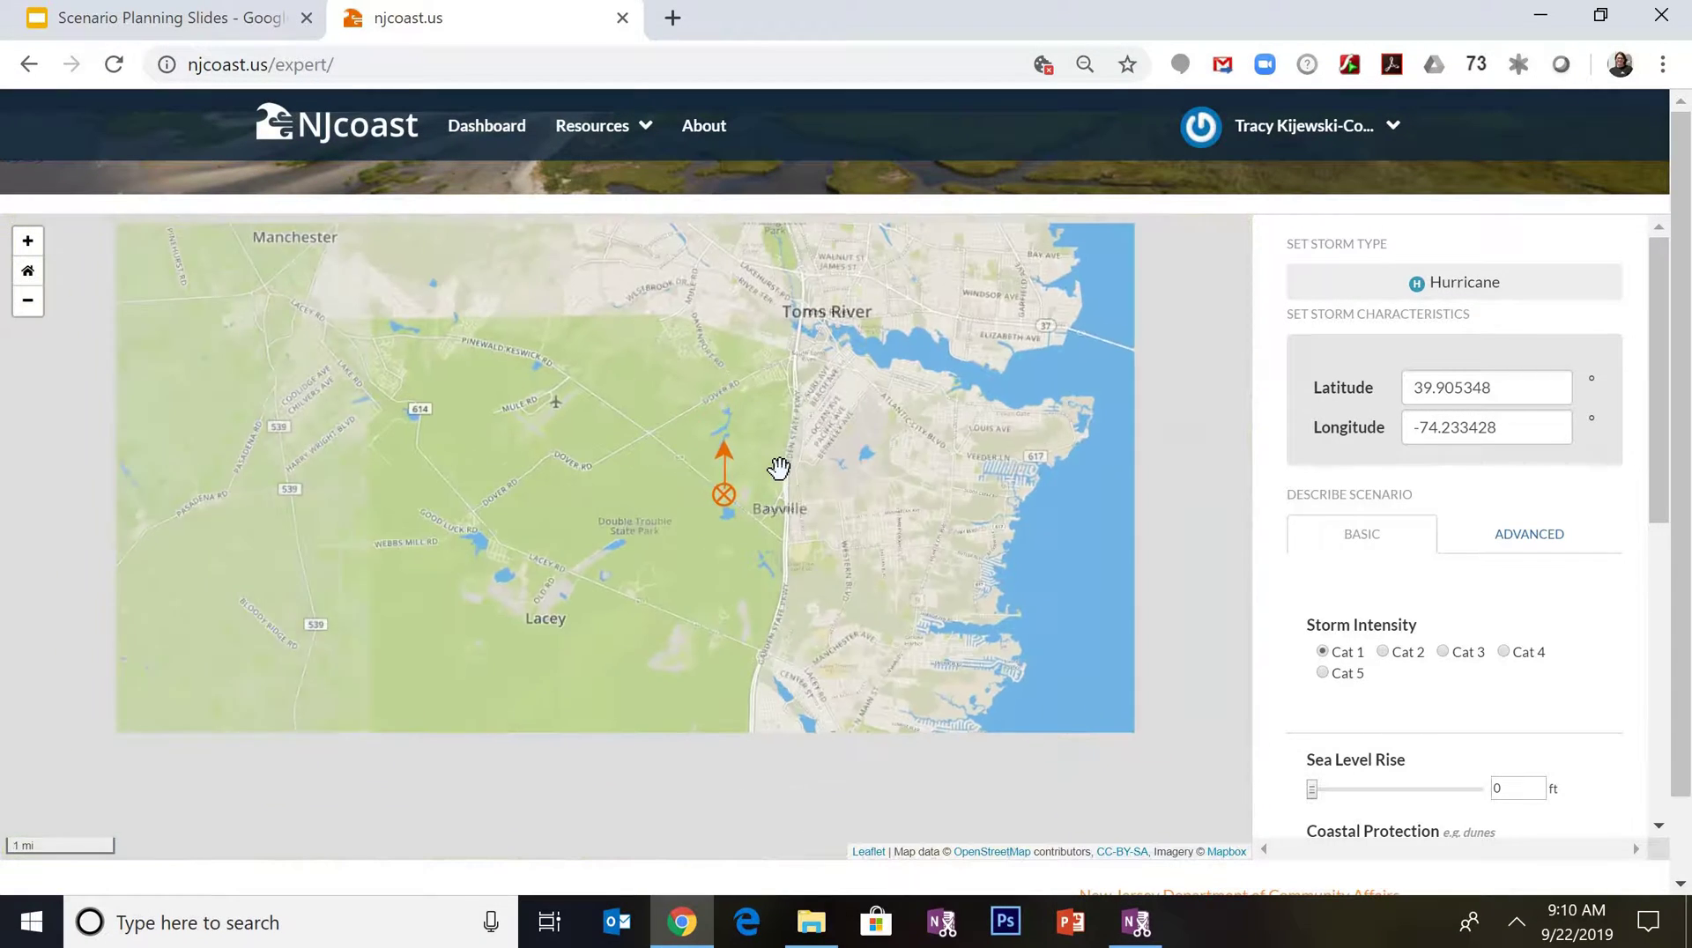
pyautogui.scroll(-1, 793, 452)
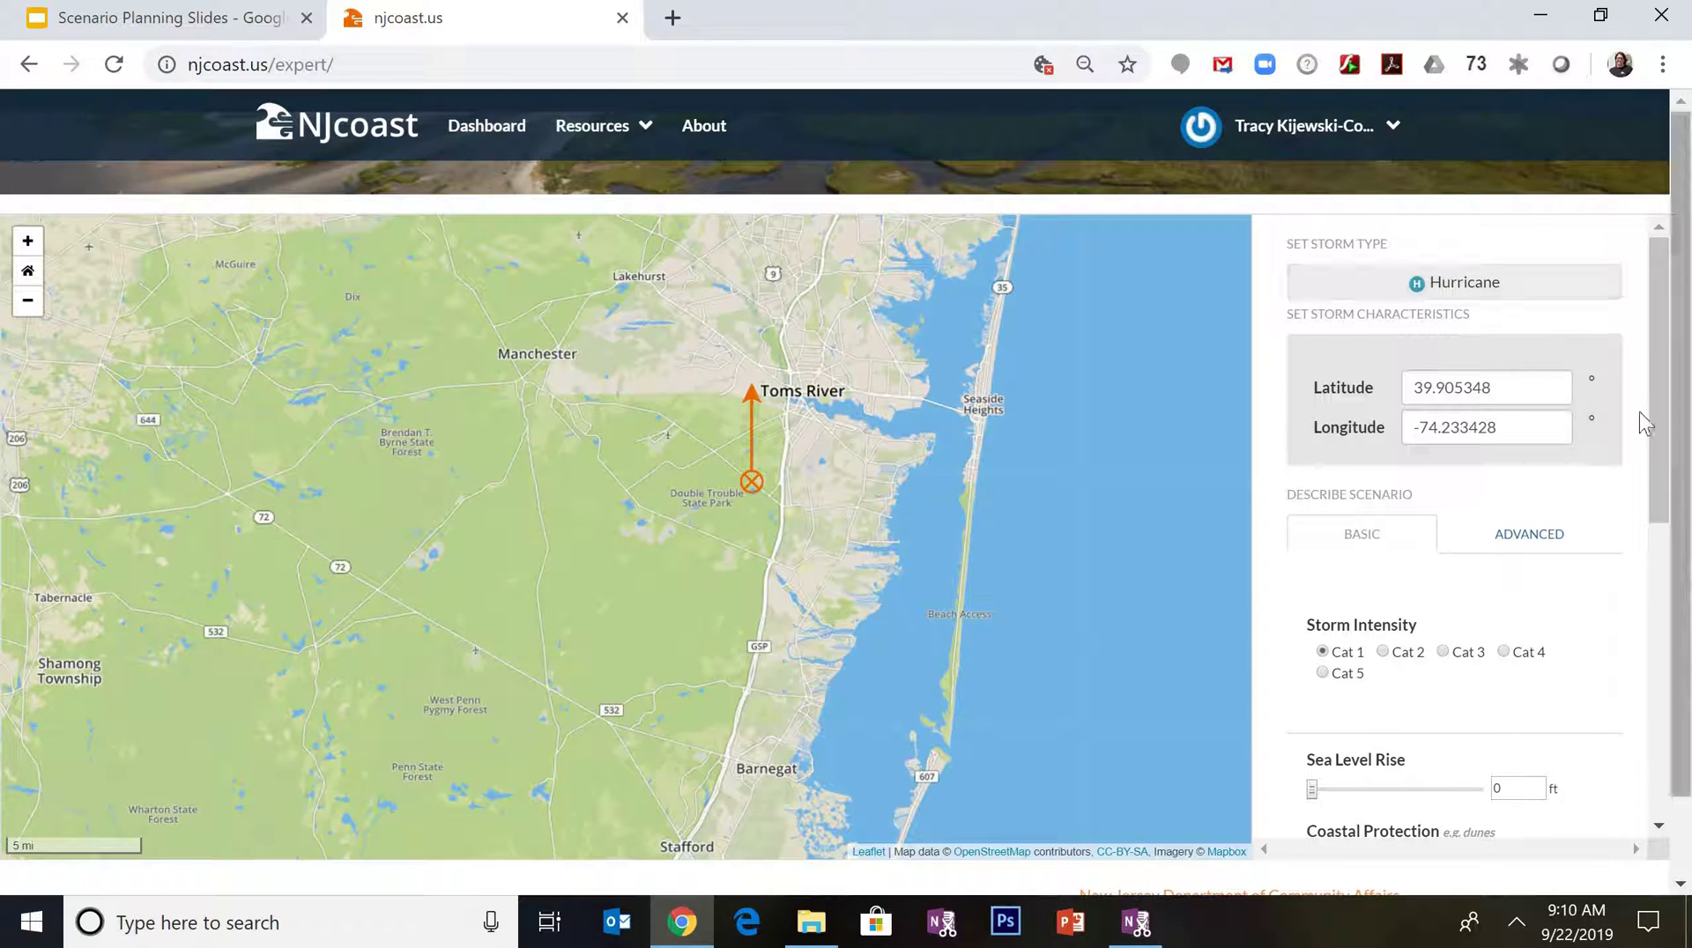
pyautogui.scroll(-5, 1498, 529)
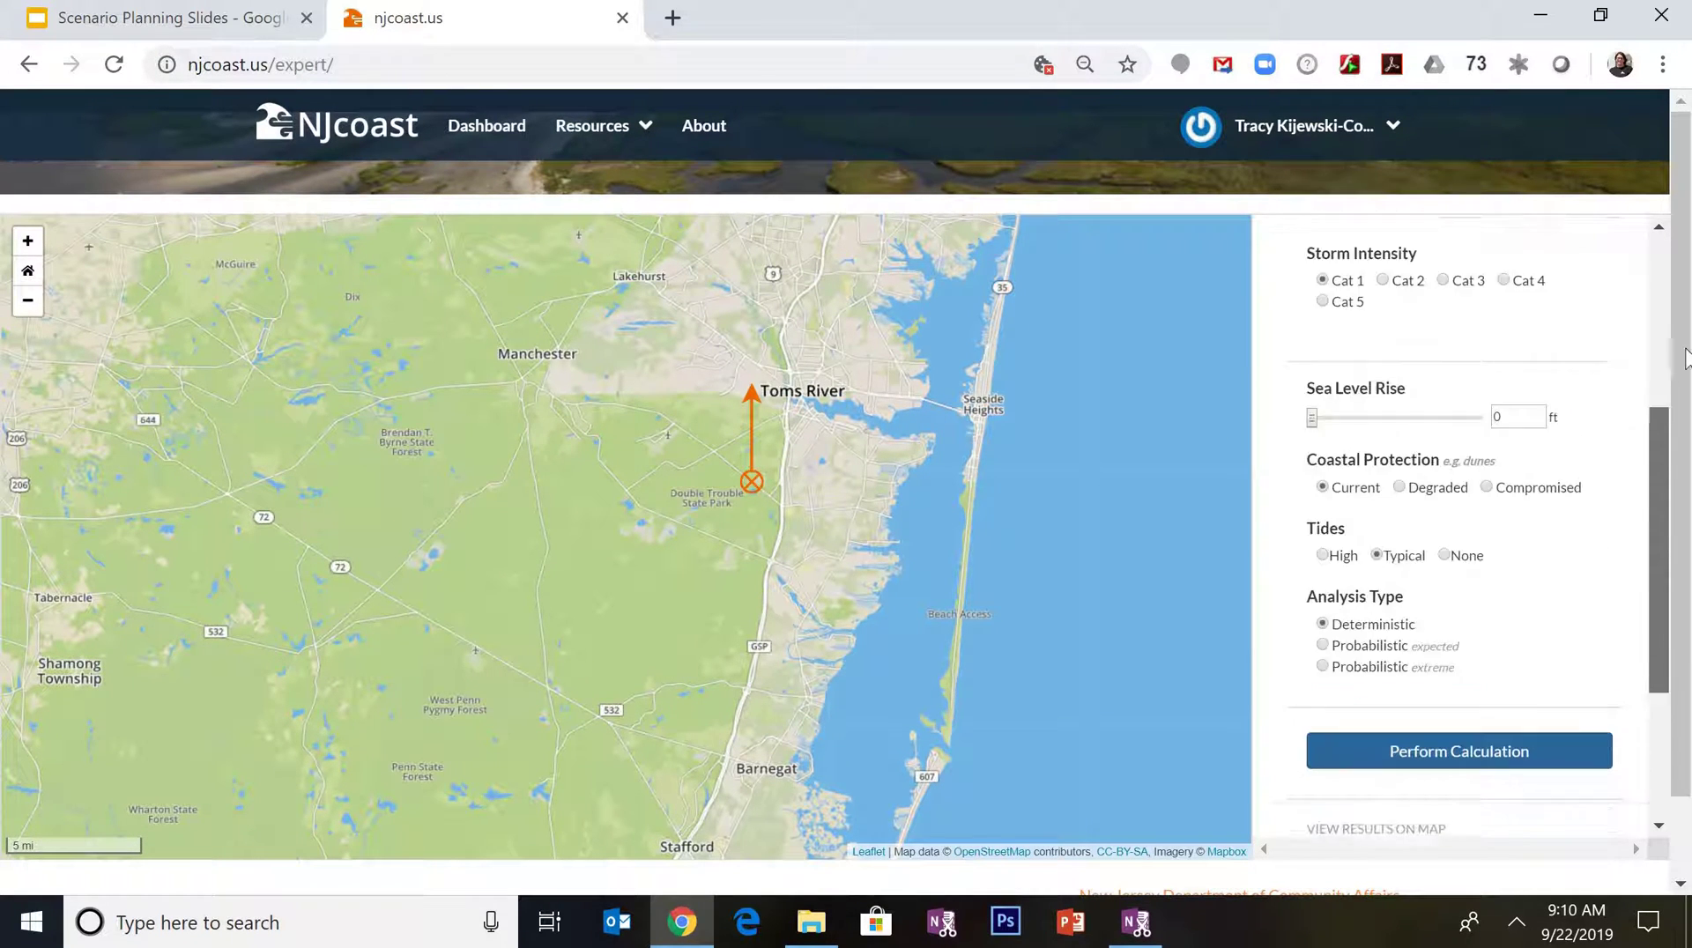
pyautogui.scroll(5, 1385, 632)
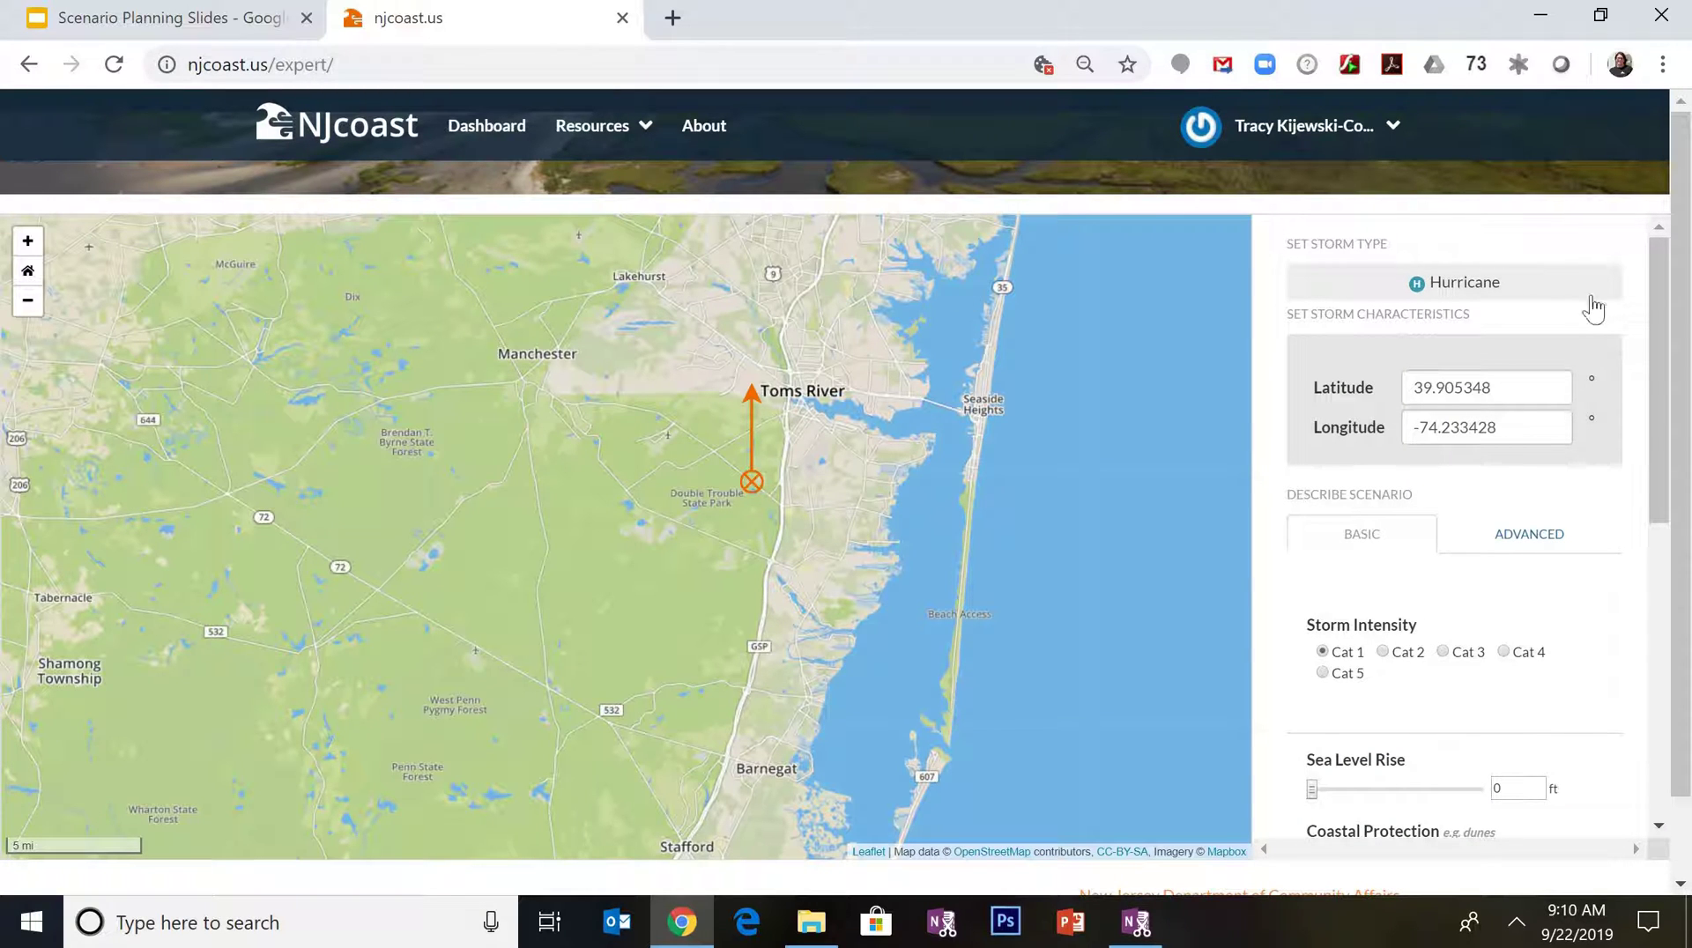
pyautogui.click(1540, 298)
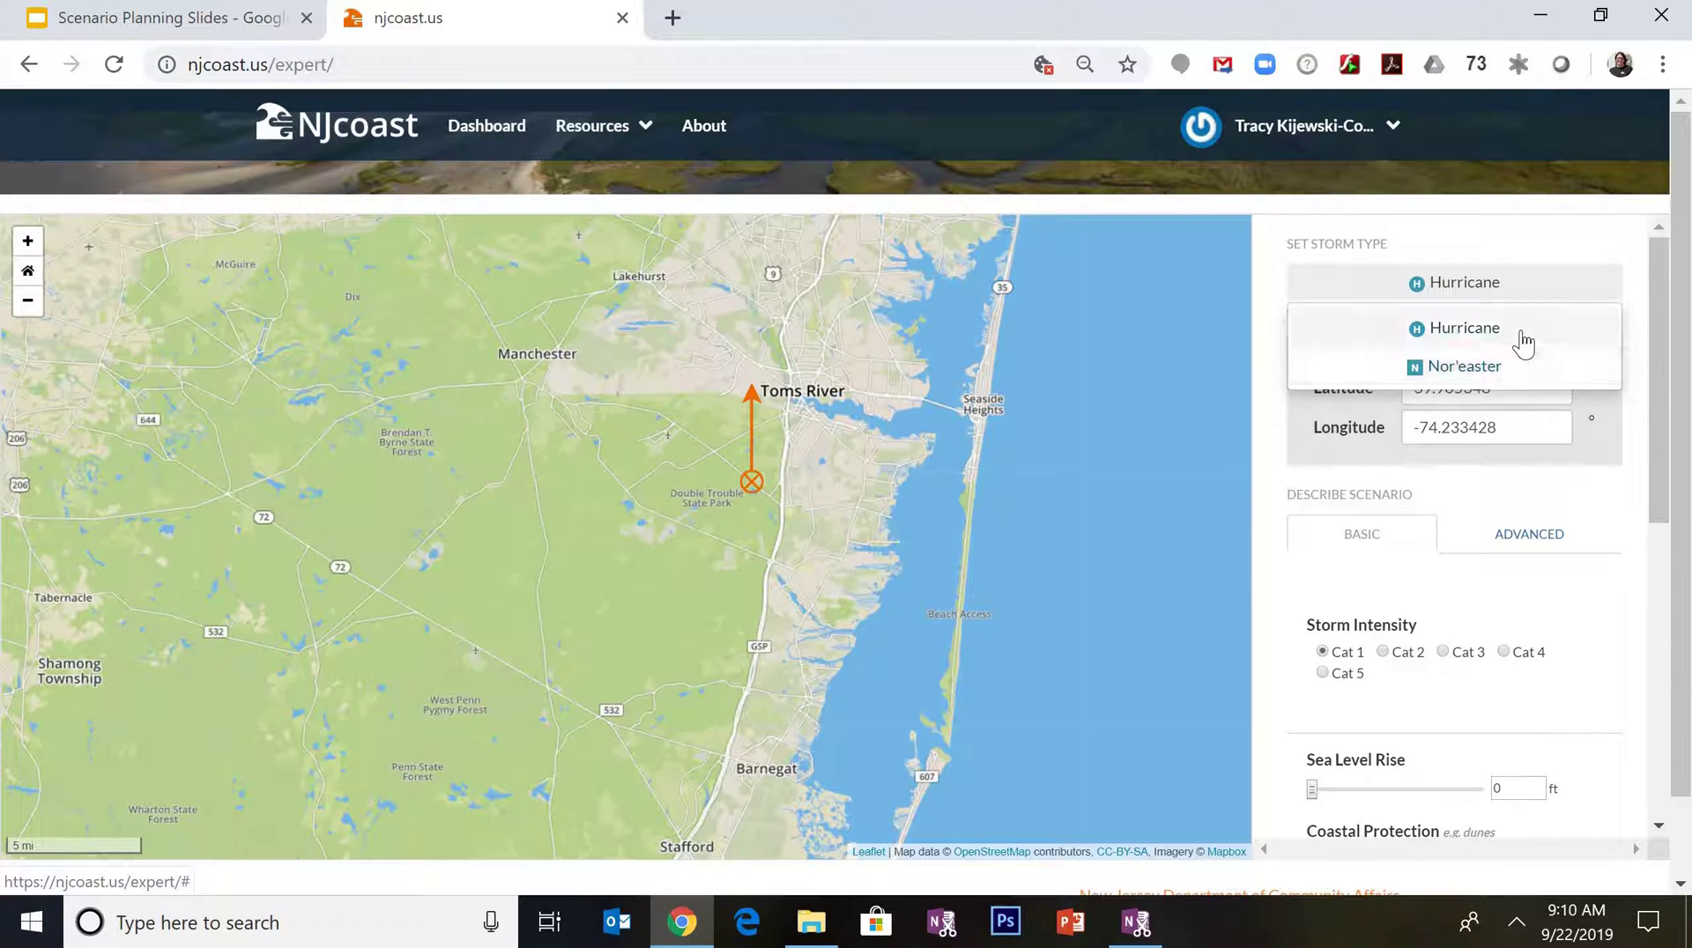
pyautogui.click(1524, 343)
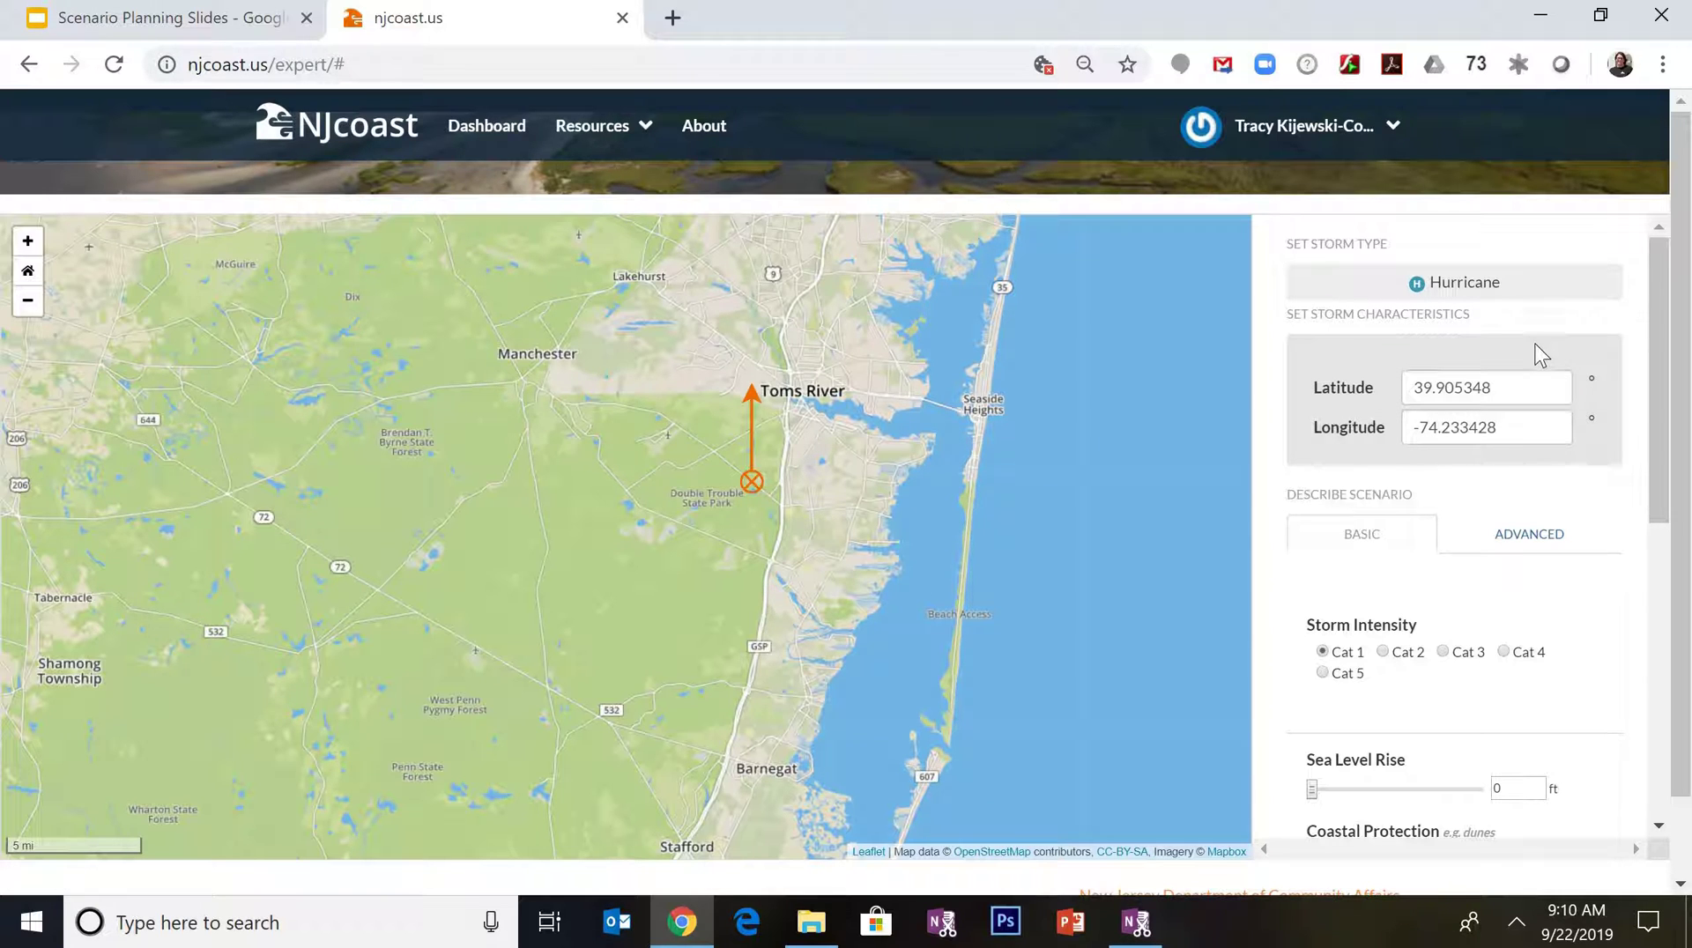
# Move the storm's landfall marker to the coast at Sea Girt, at about latitude 40.13 and longitude -74.02
pyautogui.click(1507, 398)
pyautogui.click(1511, 433)
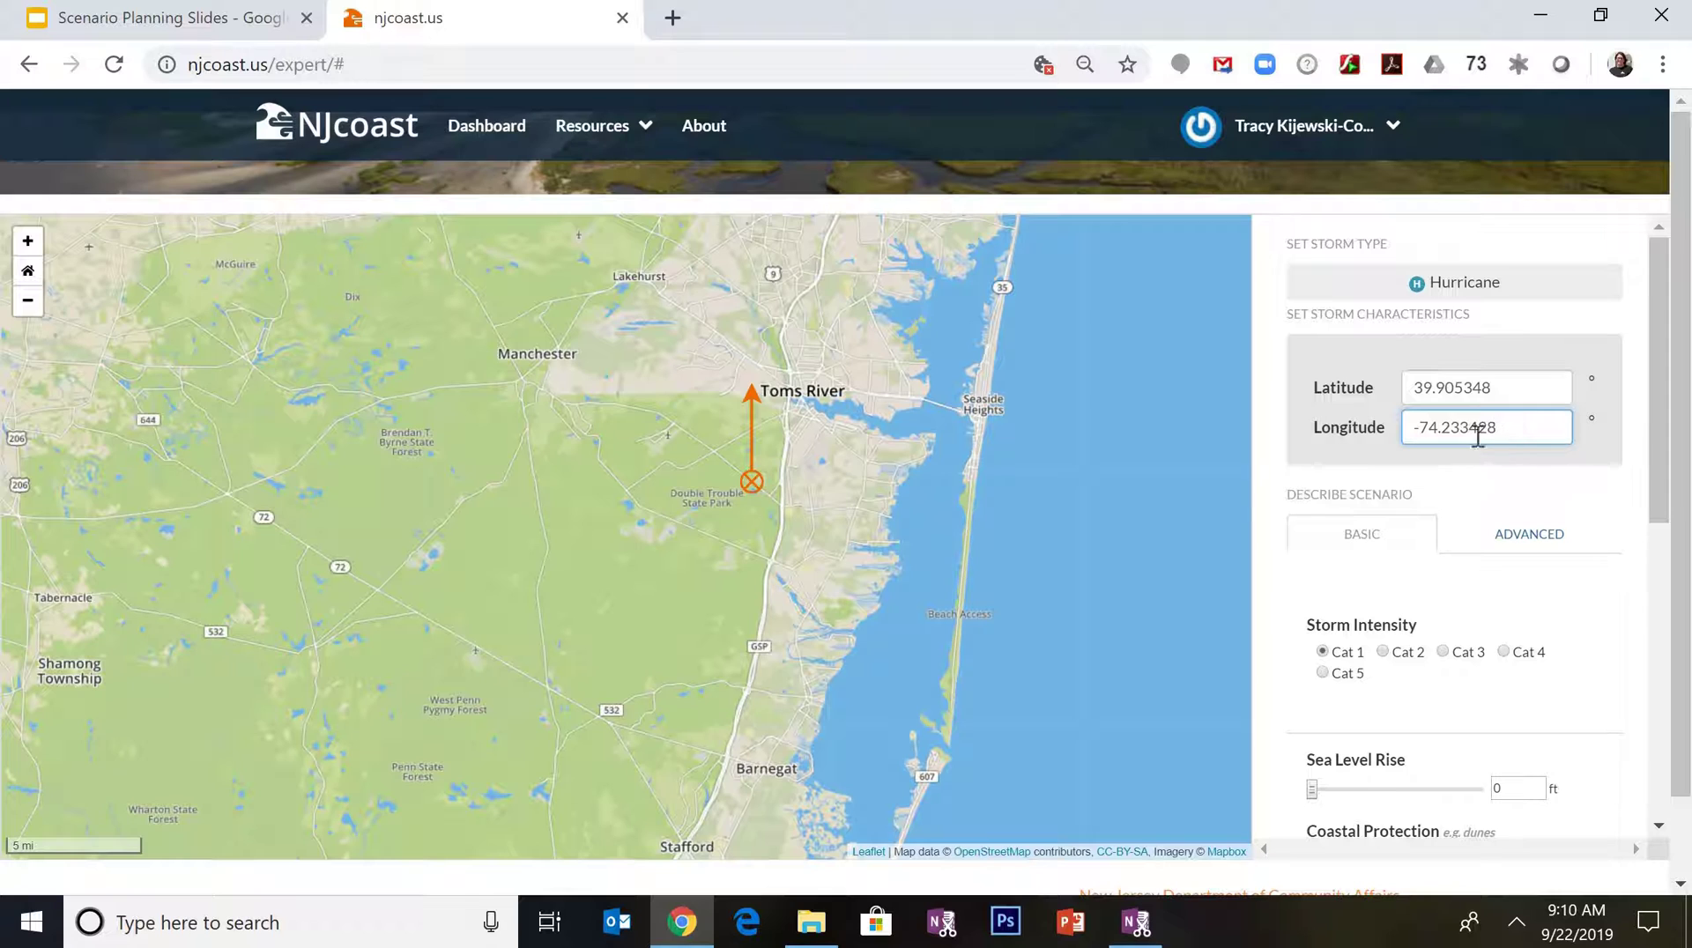
pyautogui.scroll(-1, 1193, 518)
pyautogui.moveTo(951, 561); pyautogui.dragTo(749, 599)
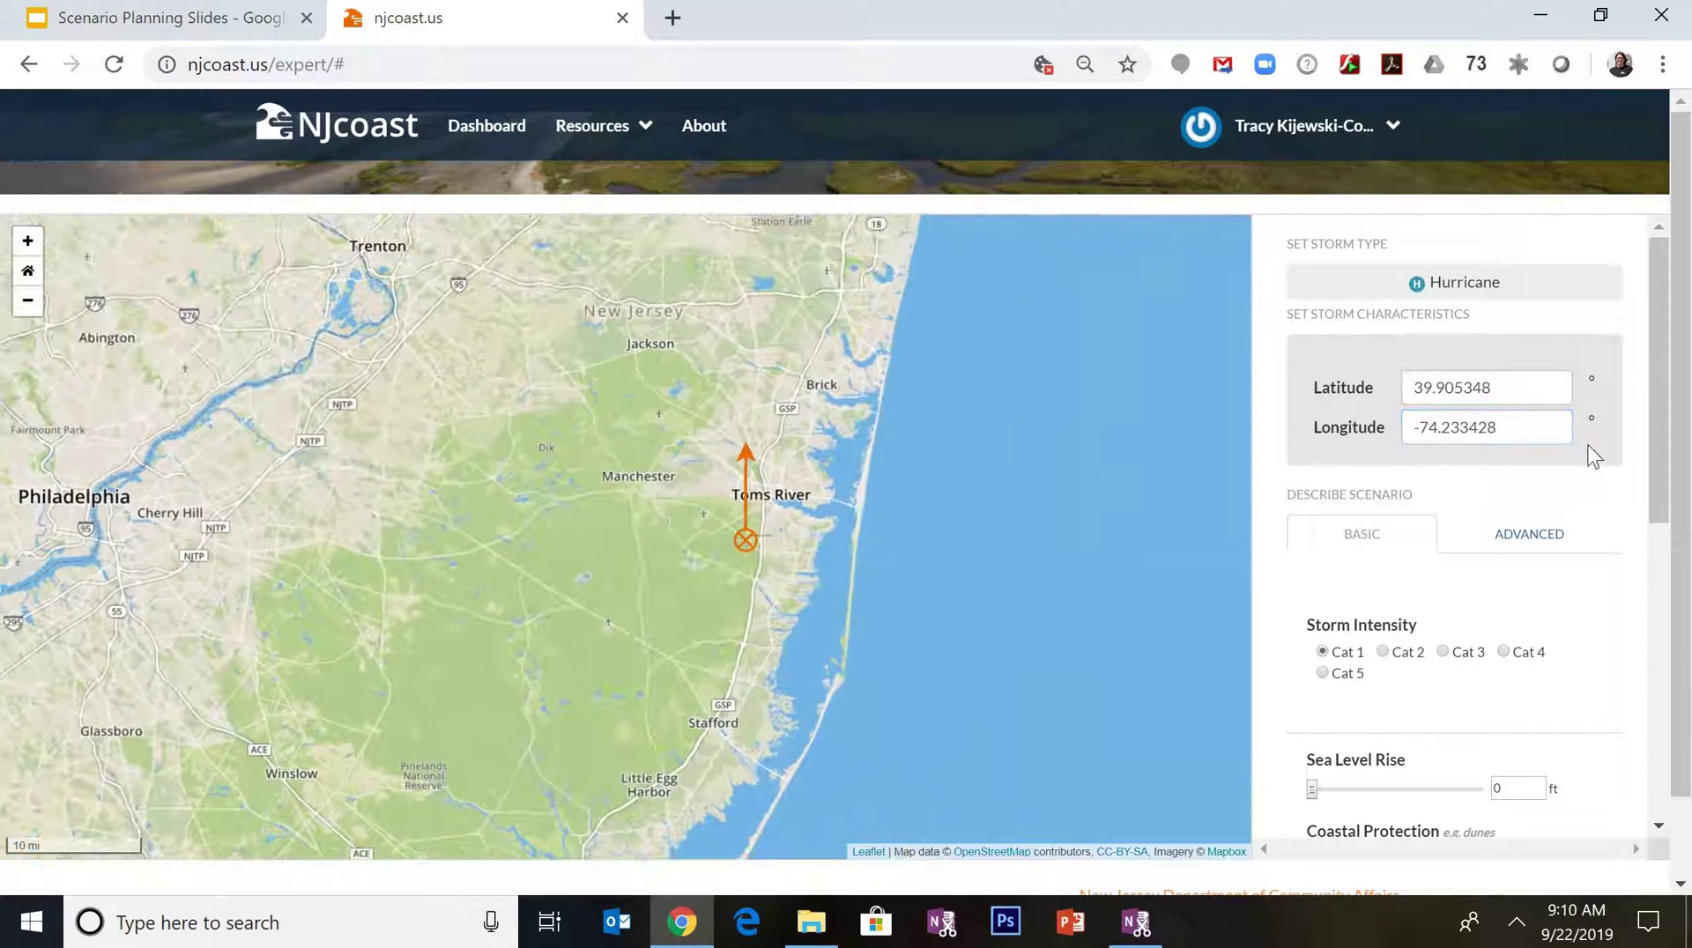
pyautogui.click(1508, 384)
pyautogui.moveTo(1492, 389); pyautogui.dragTo(1411, 411)
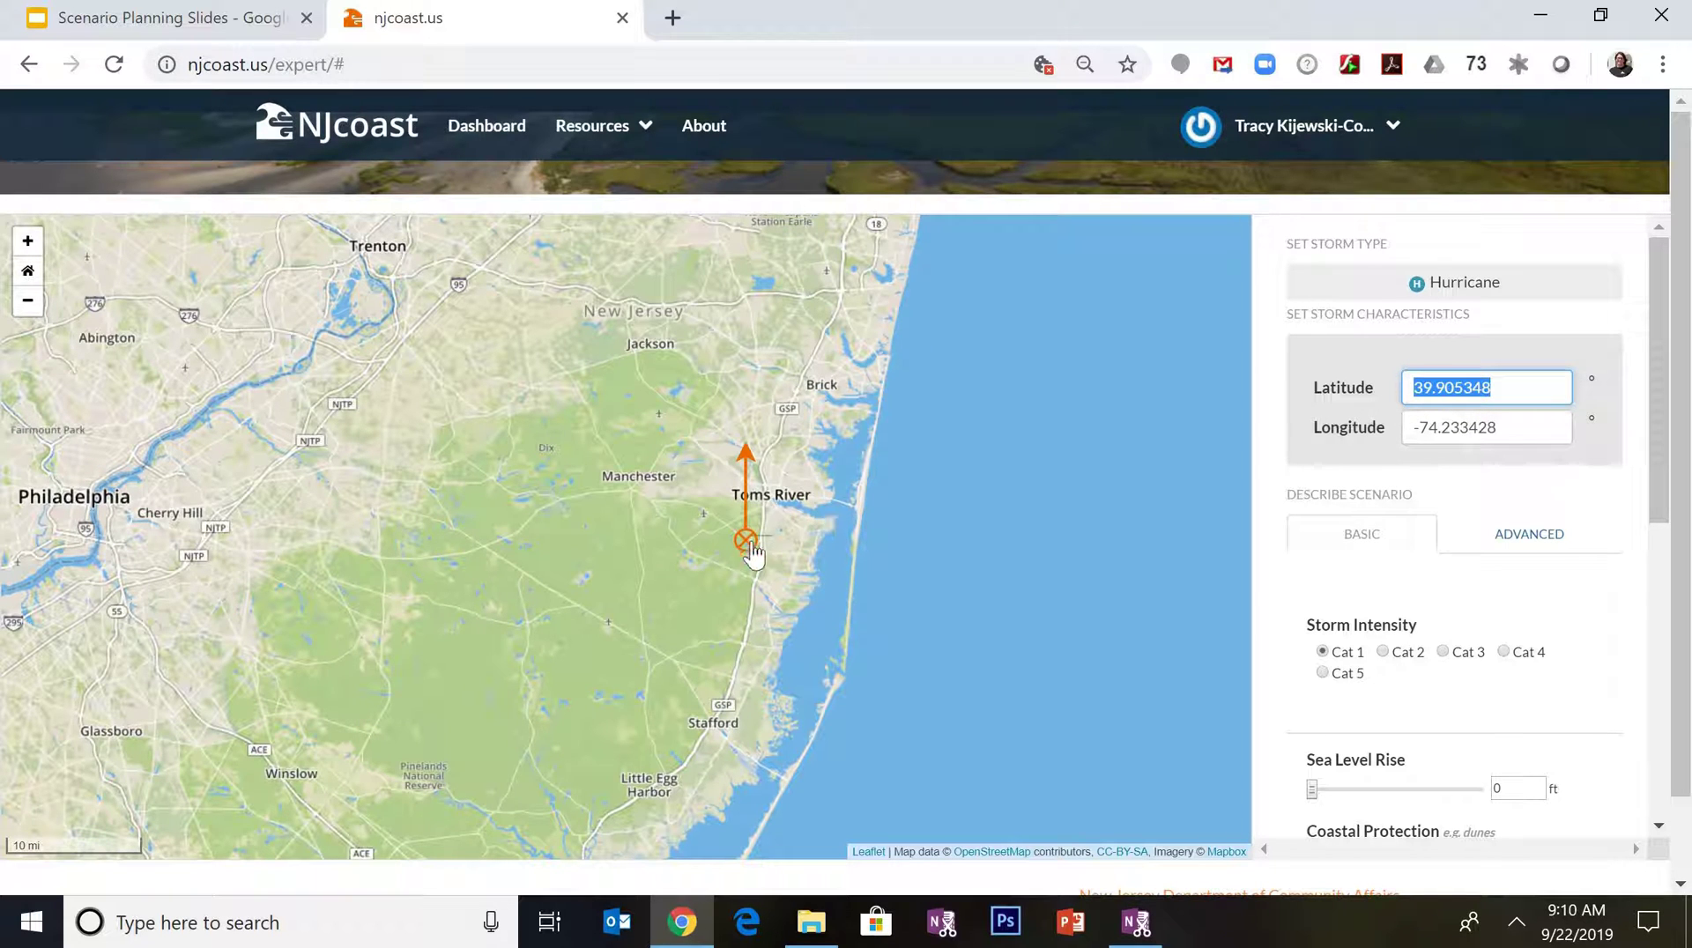
pyautogui.moveTo(747, 542); pyautogui.dragTo(814, 495)
pyautogui.moveTo(878, 443); pyautogui.dragTo(898, 333)
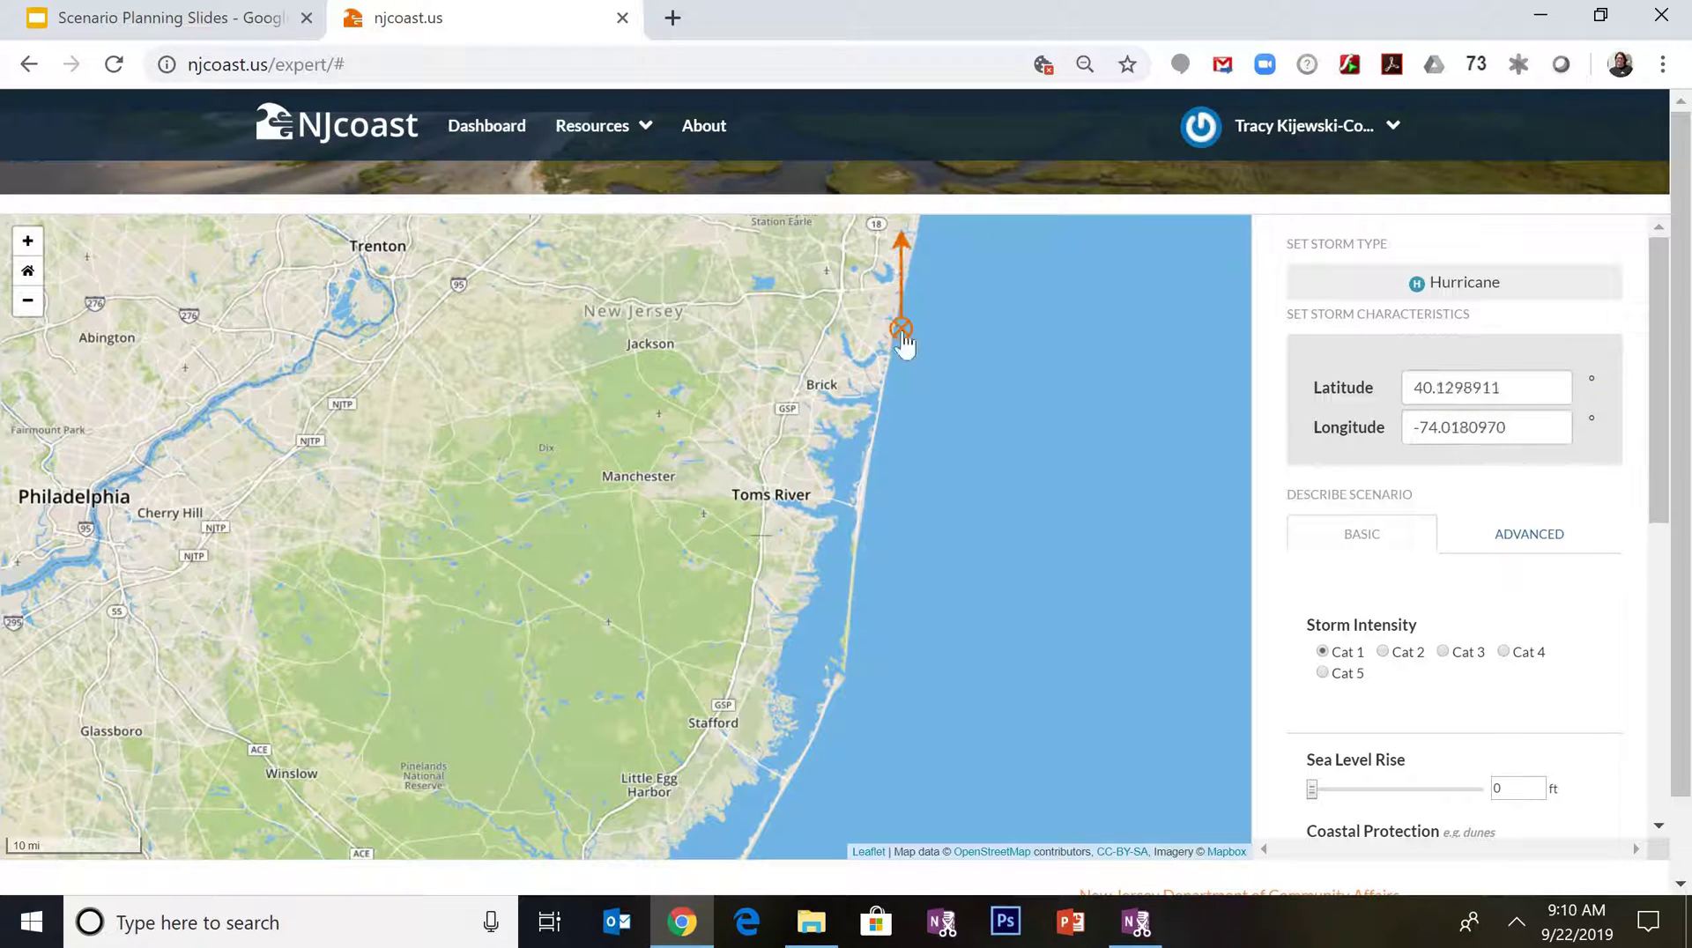
pyautogui.scroll(1, 953, 422)
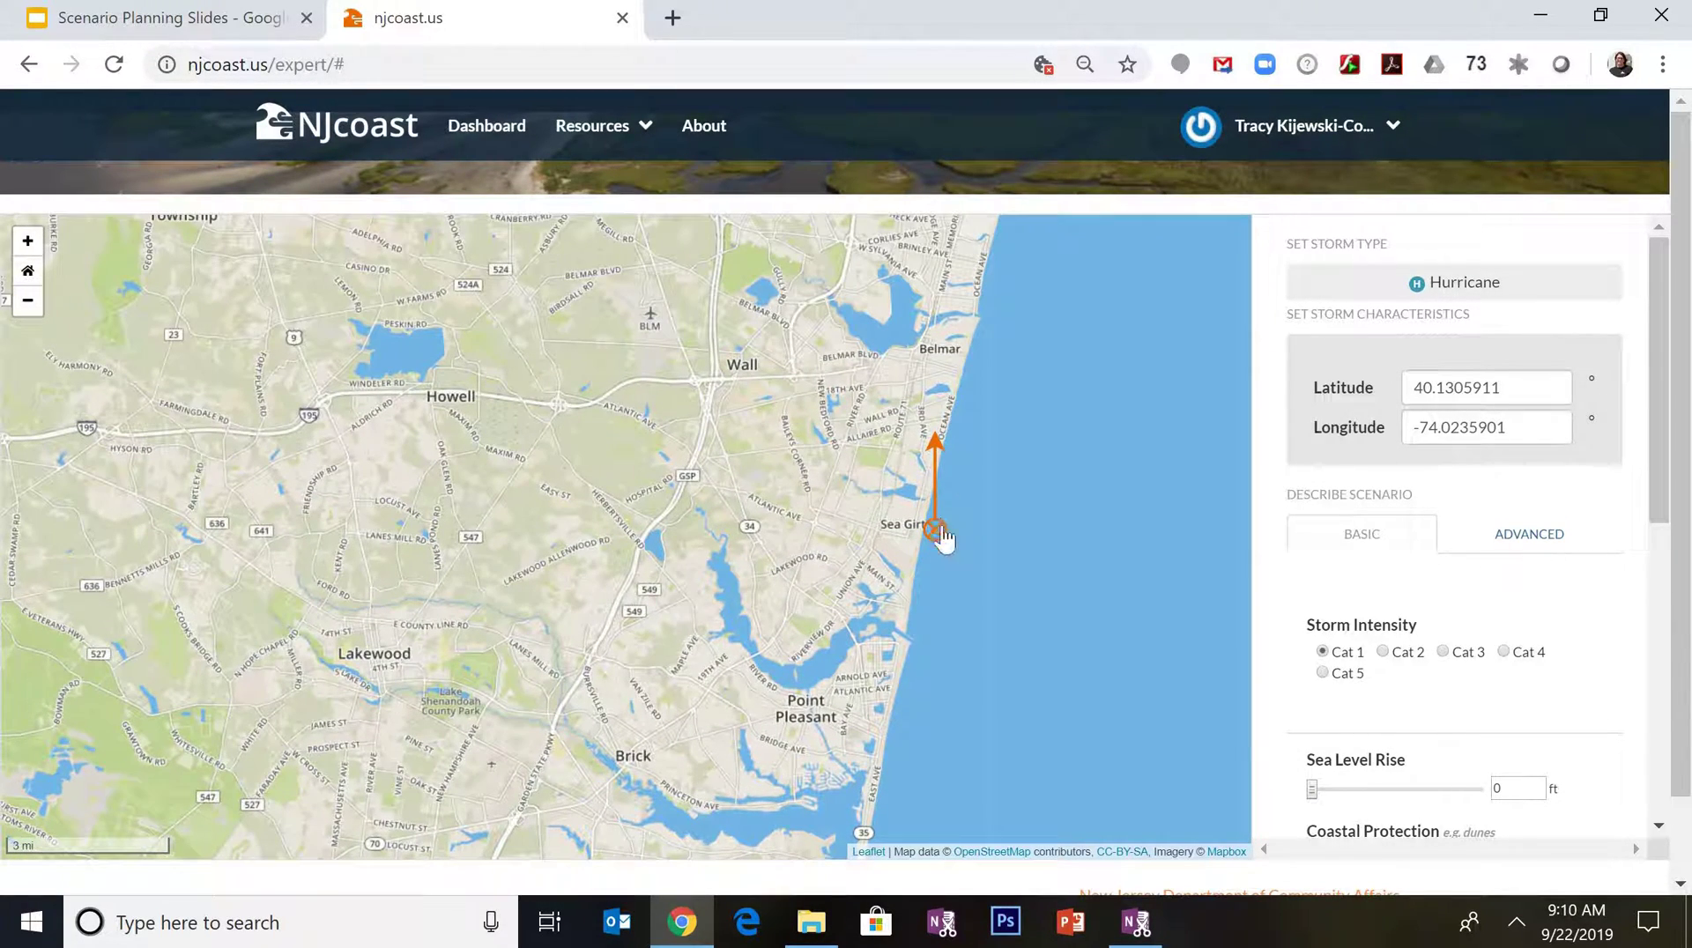
# Place the landfall marker on the coast at Long Branch, at about latitude 40.309 and longitude -73.979
pyautogui.moveTo(943, 539)
pyautogui.mouseDown()
pyautogui.moveTo(990, 366)
pyautogui.moveTo(1018, 404)
pyautogui.mouseUp()
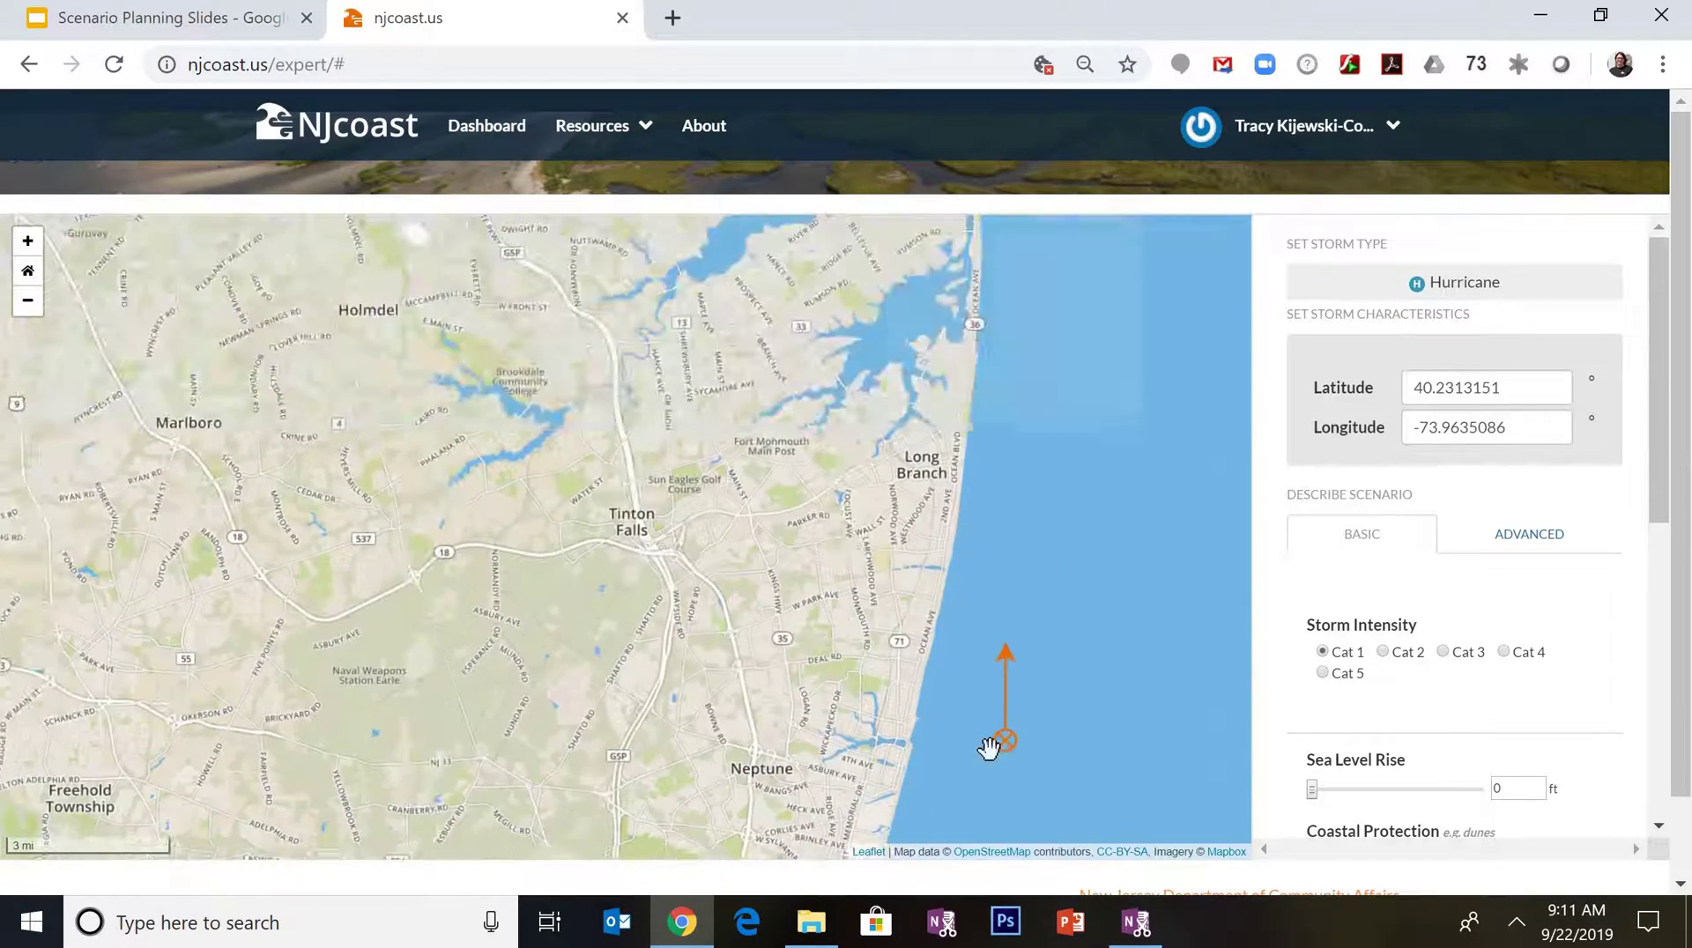
pyautogui.moveTo(990, 744); pyautogui.dragTo(995, 586)
pyautogui.moveTo(972, 505); pyautogui.dragTo(959, 459)
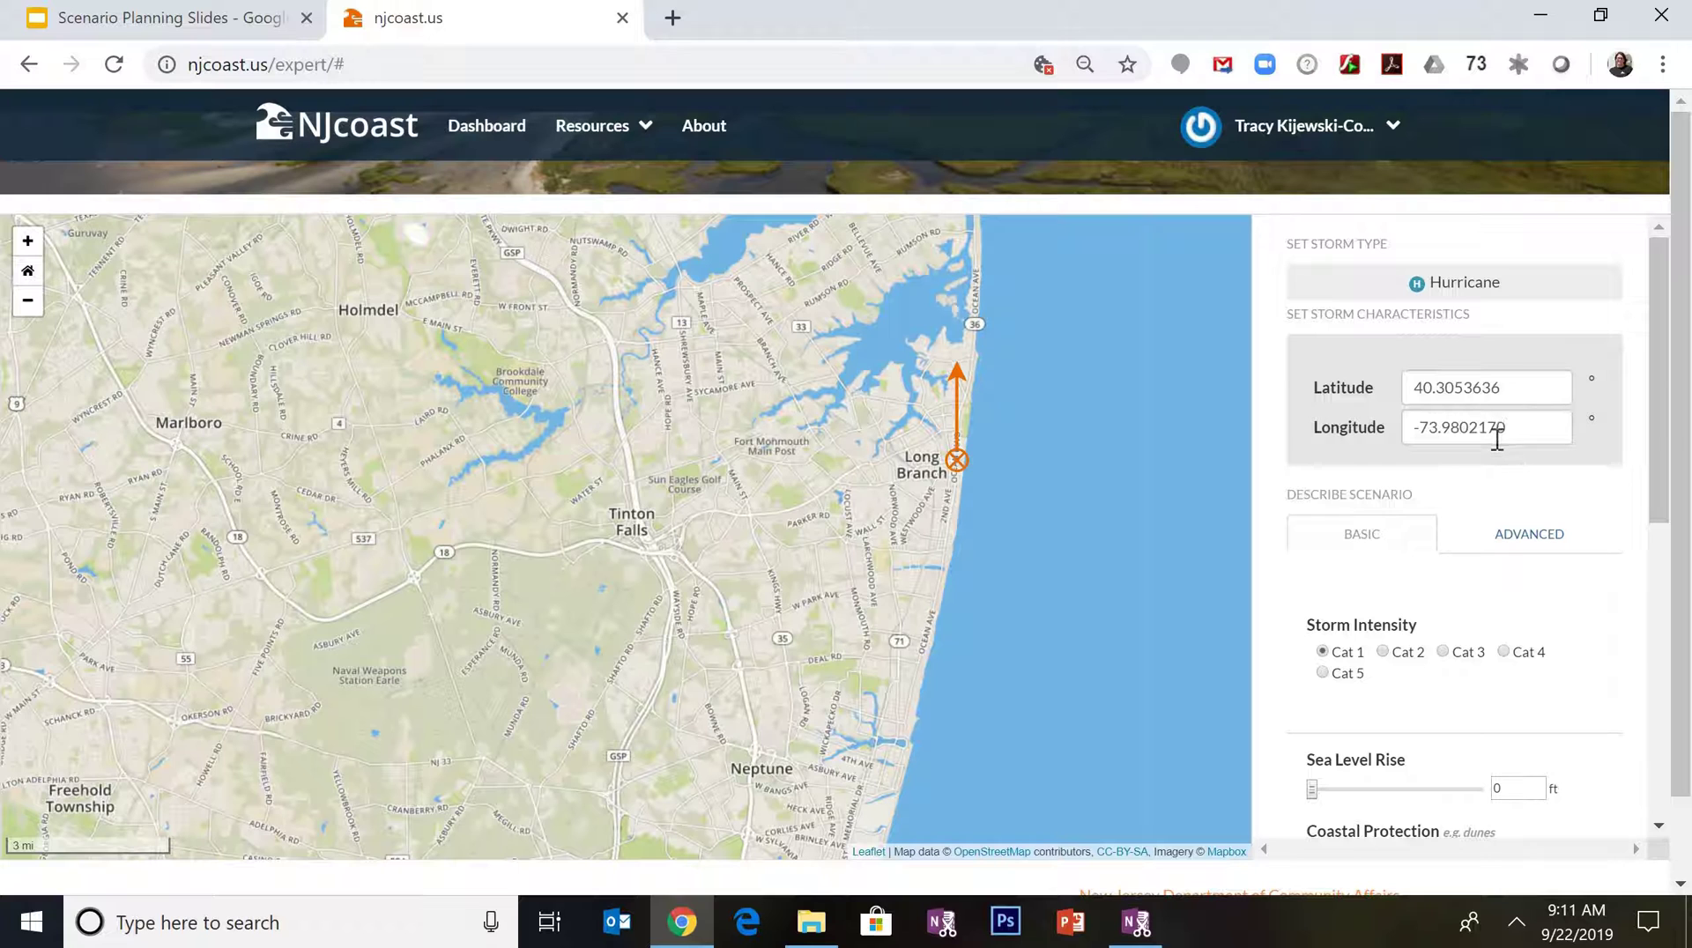
pyautogui.moveTo(959, 480); pyautogui.dragTo(961, 455)
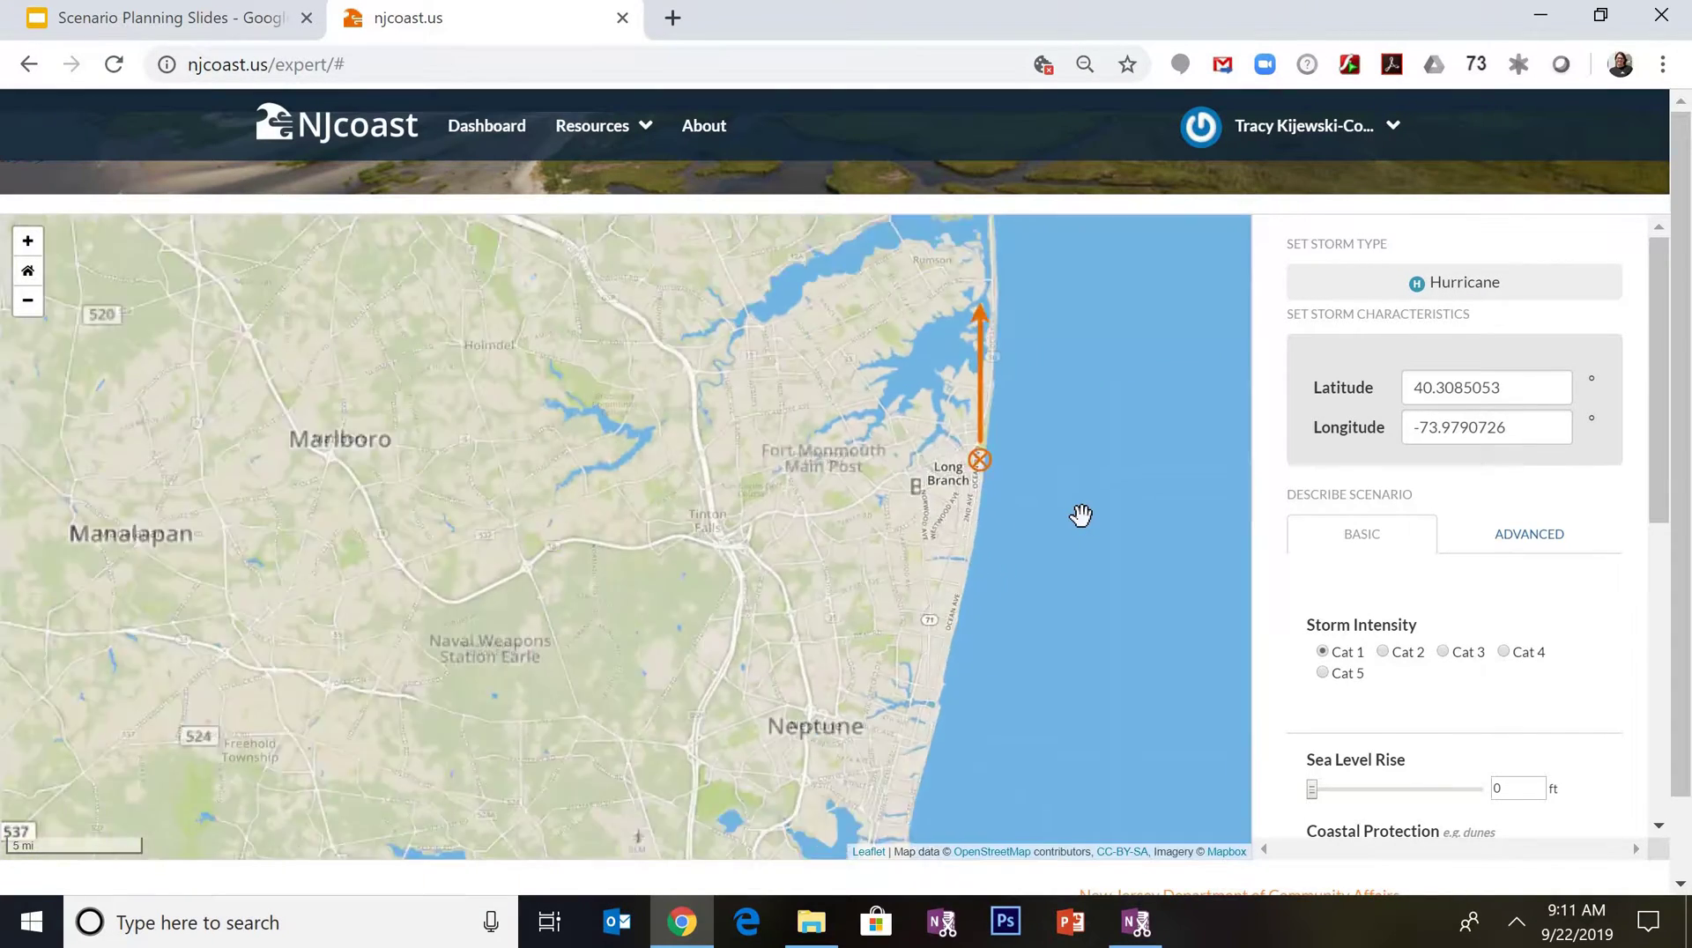
# Switch the scenario description to Advanced and look through its storm parameters
pyautogui.click(1508, 540)
pyautogui.scroll(-1, 1641, 504)
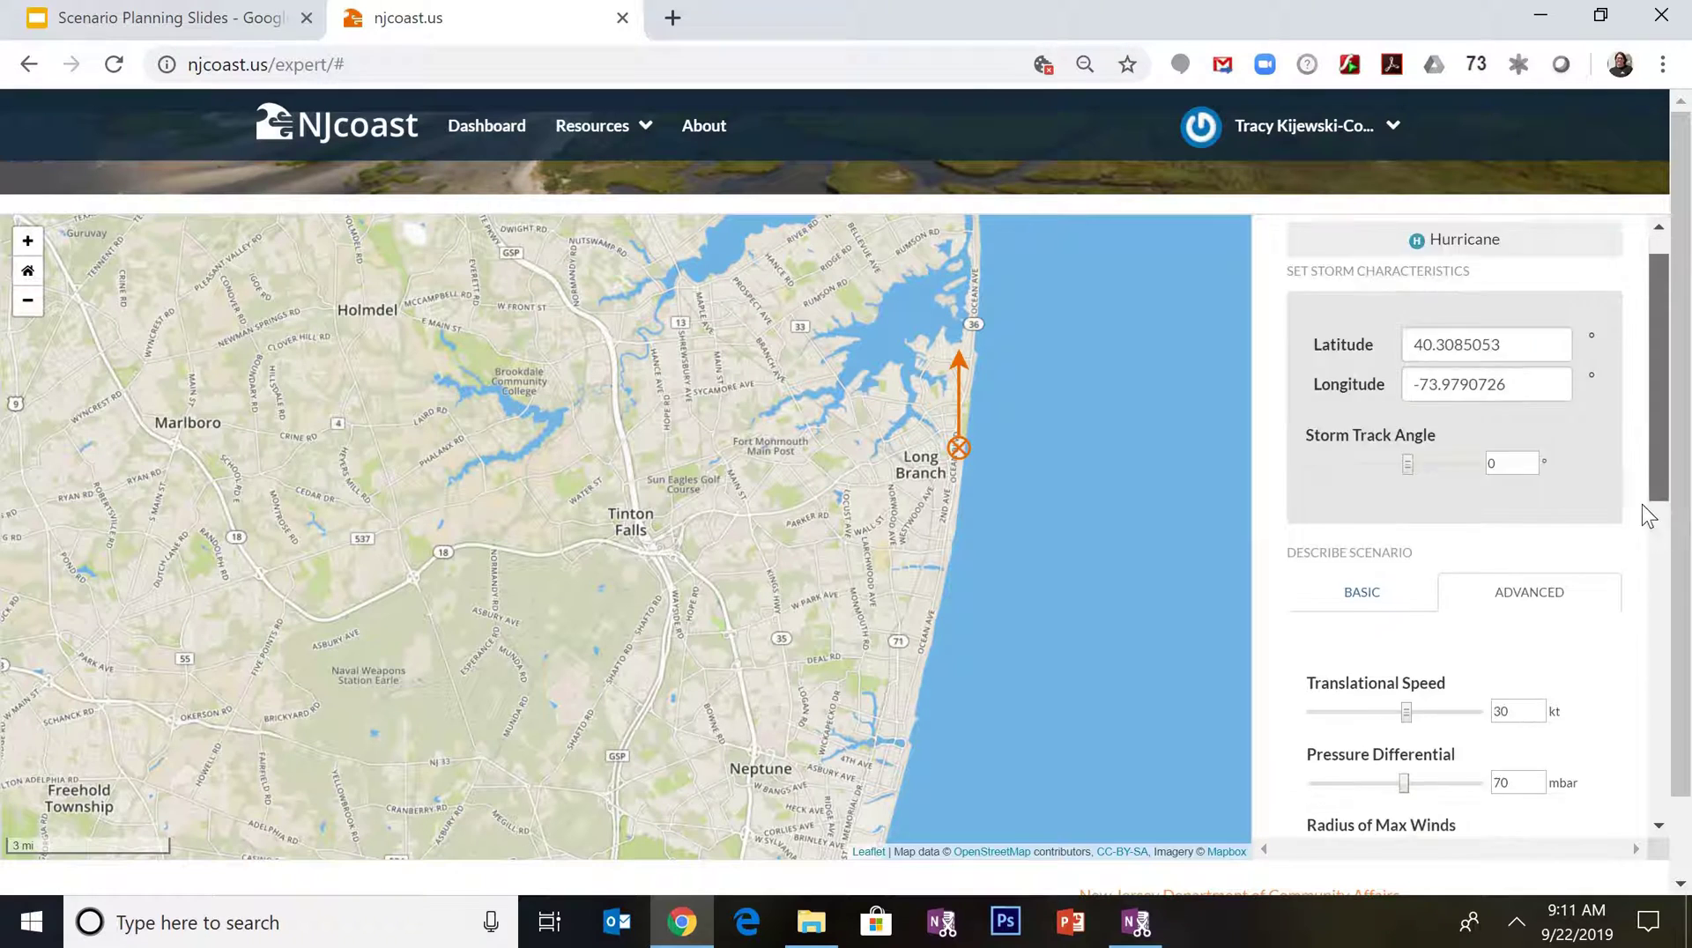
pyautogui.scroll(-3, 1642, 504)
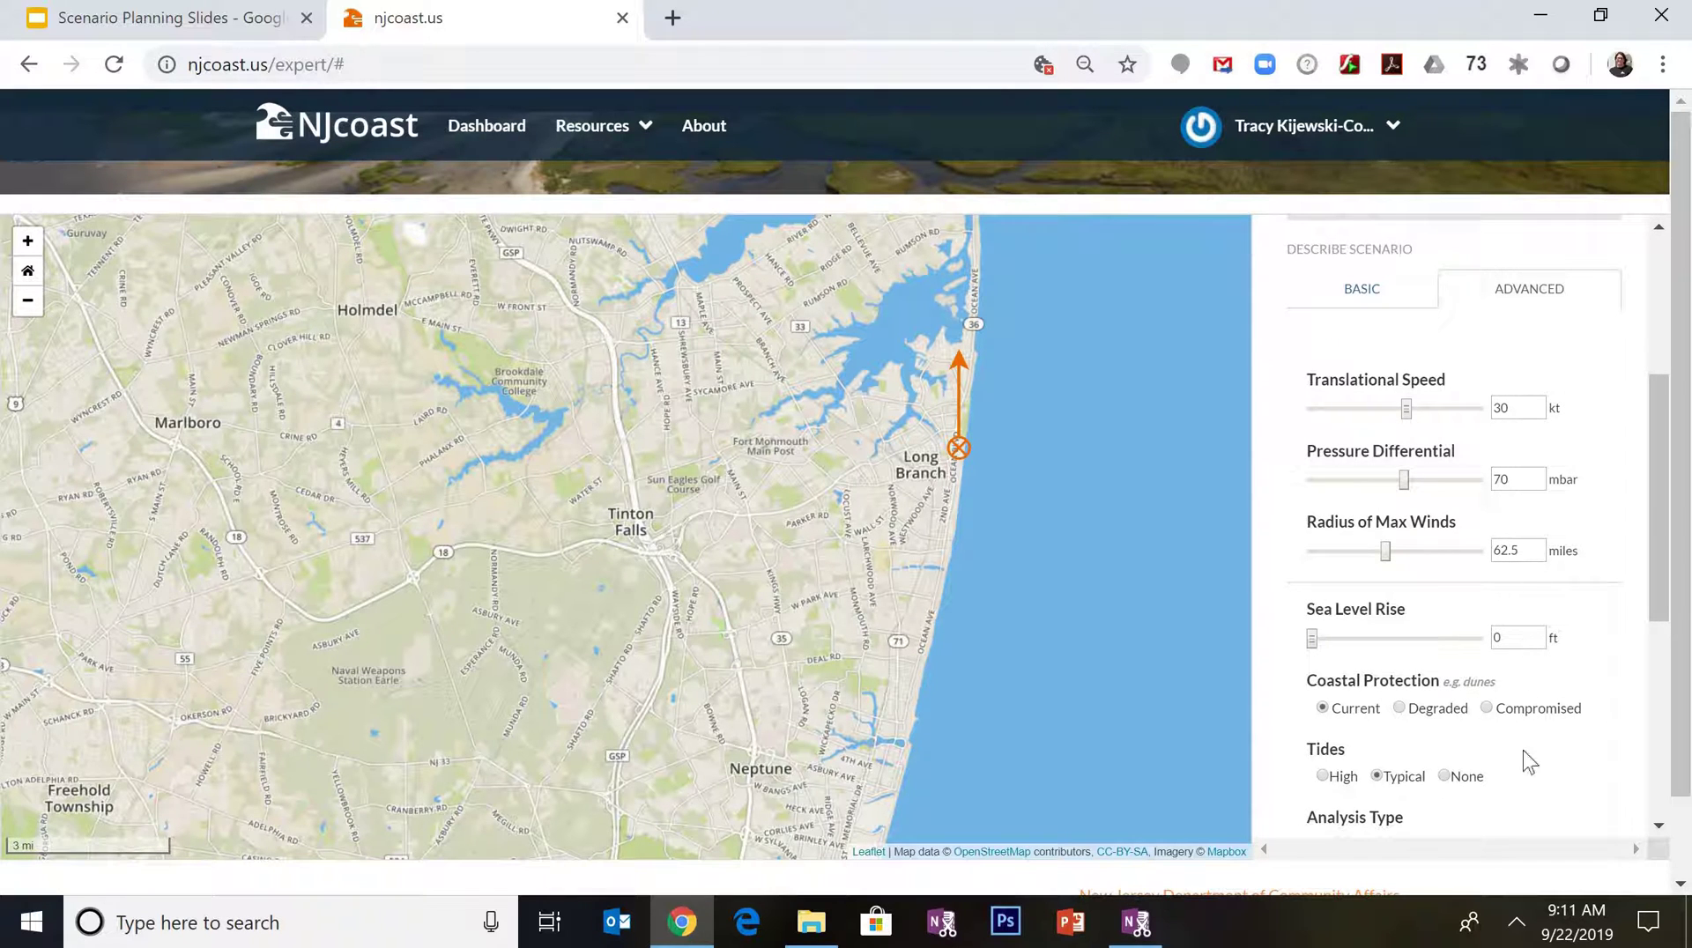
pyautogui.moveTo(1658, 558); pyautogui.dragTo(1664, 434)
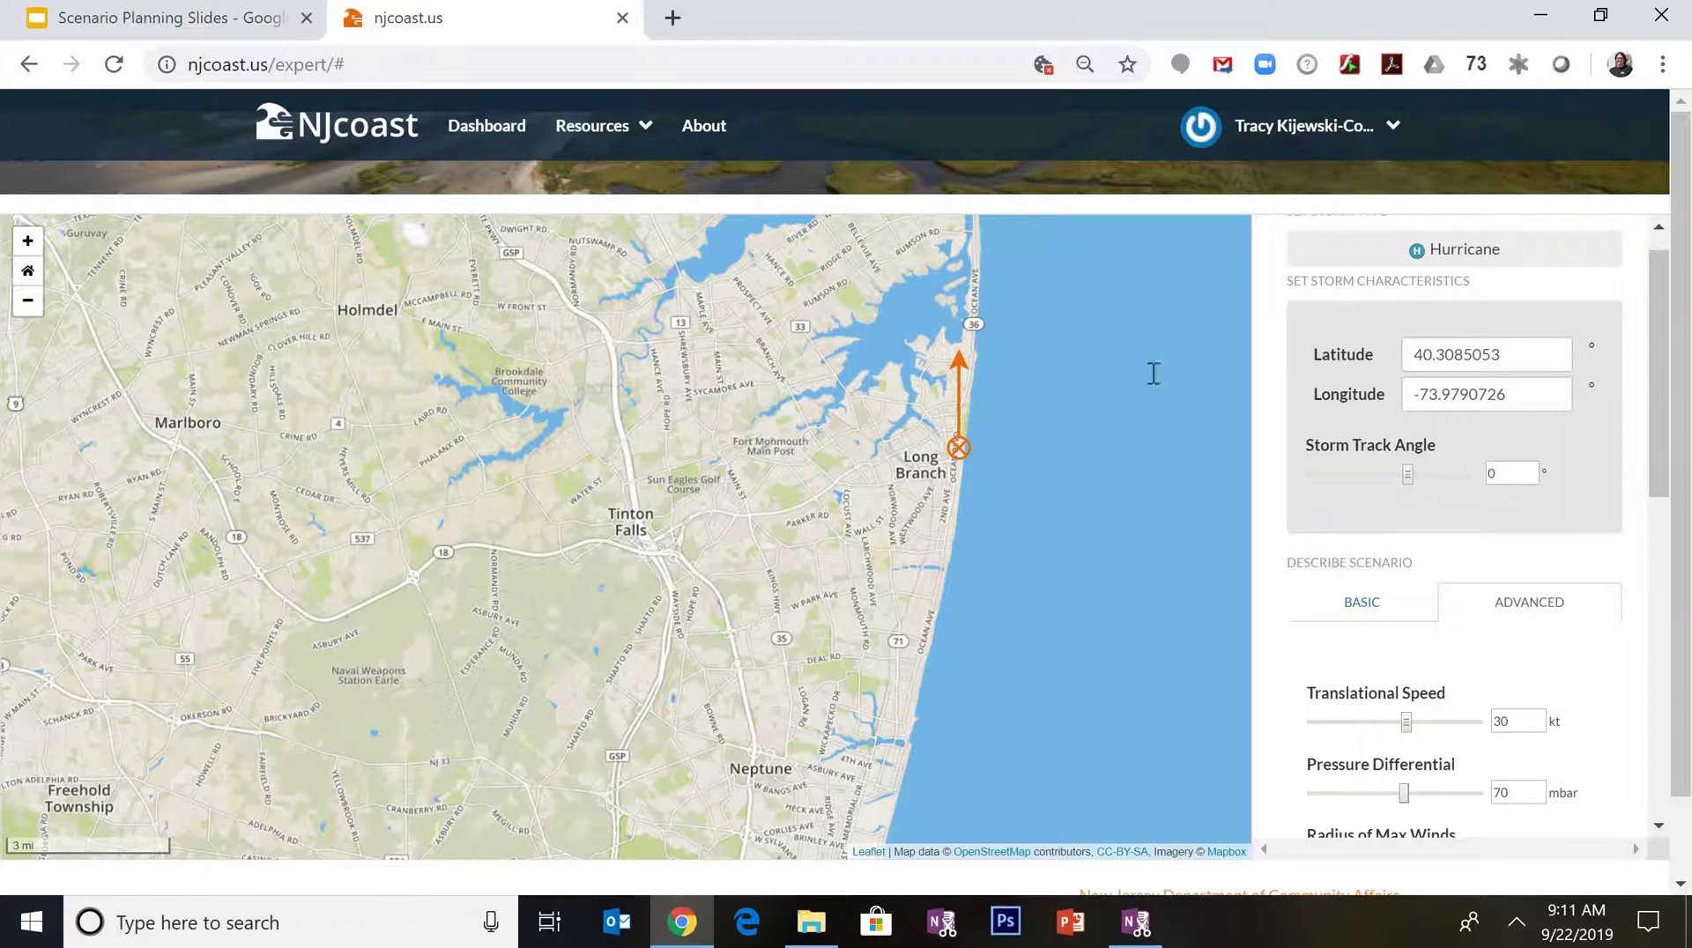
# Rotate the storm track toward the northwest and set the storm track angle to -25°
pyautogui.moveTo(959, 372); pyautogui.dragTo(909, 392)
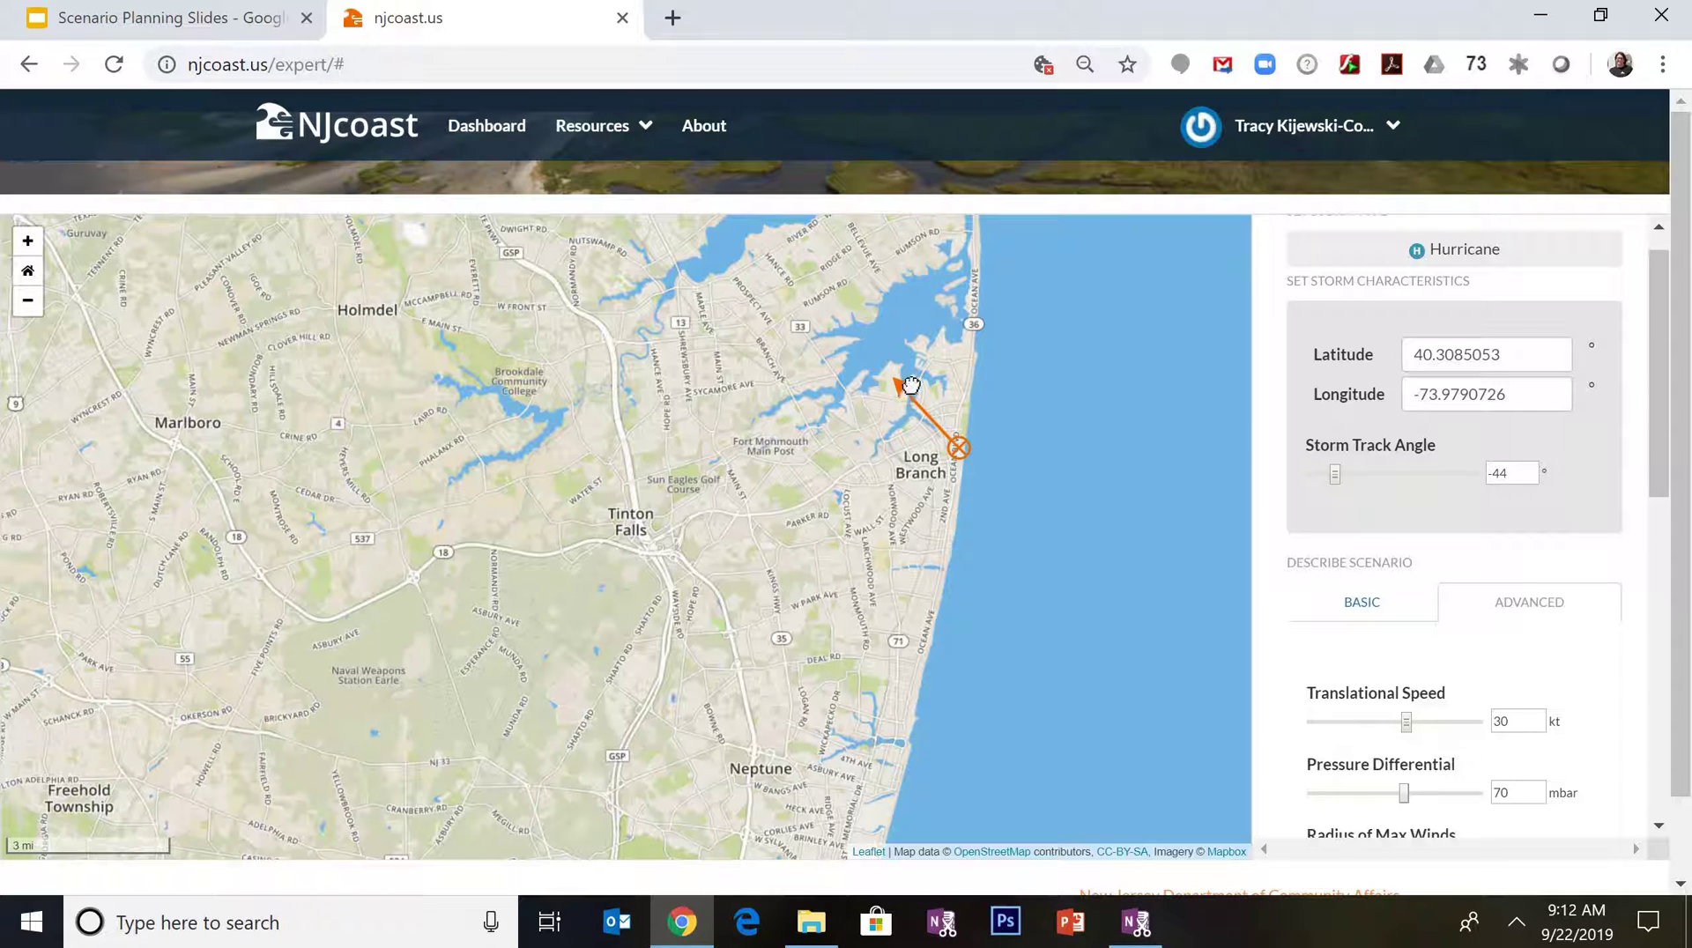
pyautogui.moveTo(910, 385); pyautogui.dragTo(867, 407)
pyautogui.moveTo(969, 393); pyautogui.dragTo(859, 348)
pyautogui.moveTo(1357, 477)
pyautogui.mouseDown()
pyautogui.moveTo(1451, 484)
pyautogui.moveTo(1377, 490)
pyautogui.mouseUp()
pyautogui.moveTo(1521, 479); pyautogui.dragTo(1465, 468)
pyautogui.click(1309, 494)
# Set the translational speed to 28 kt, the pressure differential to 81 mbar and the radius of max winds to 93.5 miles
pyautogui.scroll(-1, 1310, 494)
pyautogui.scroll(-1, 1493, 493)
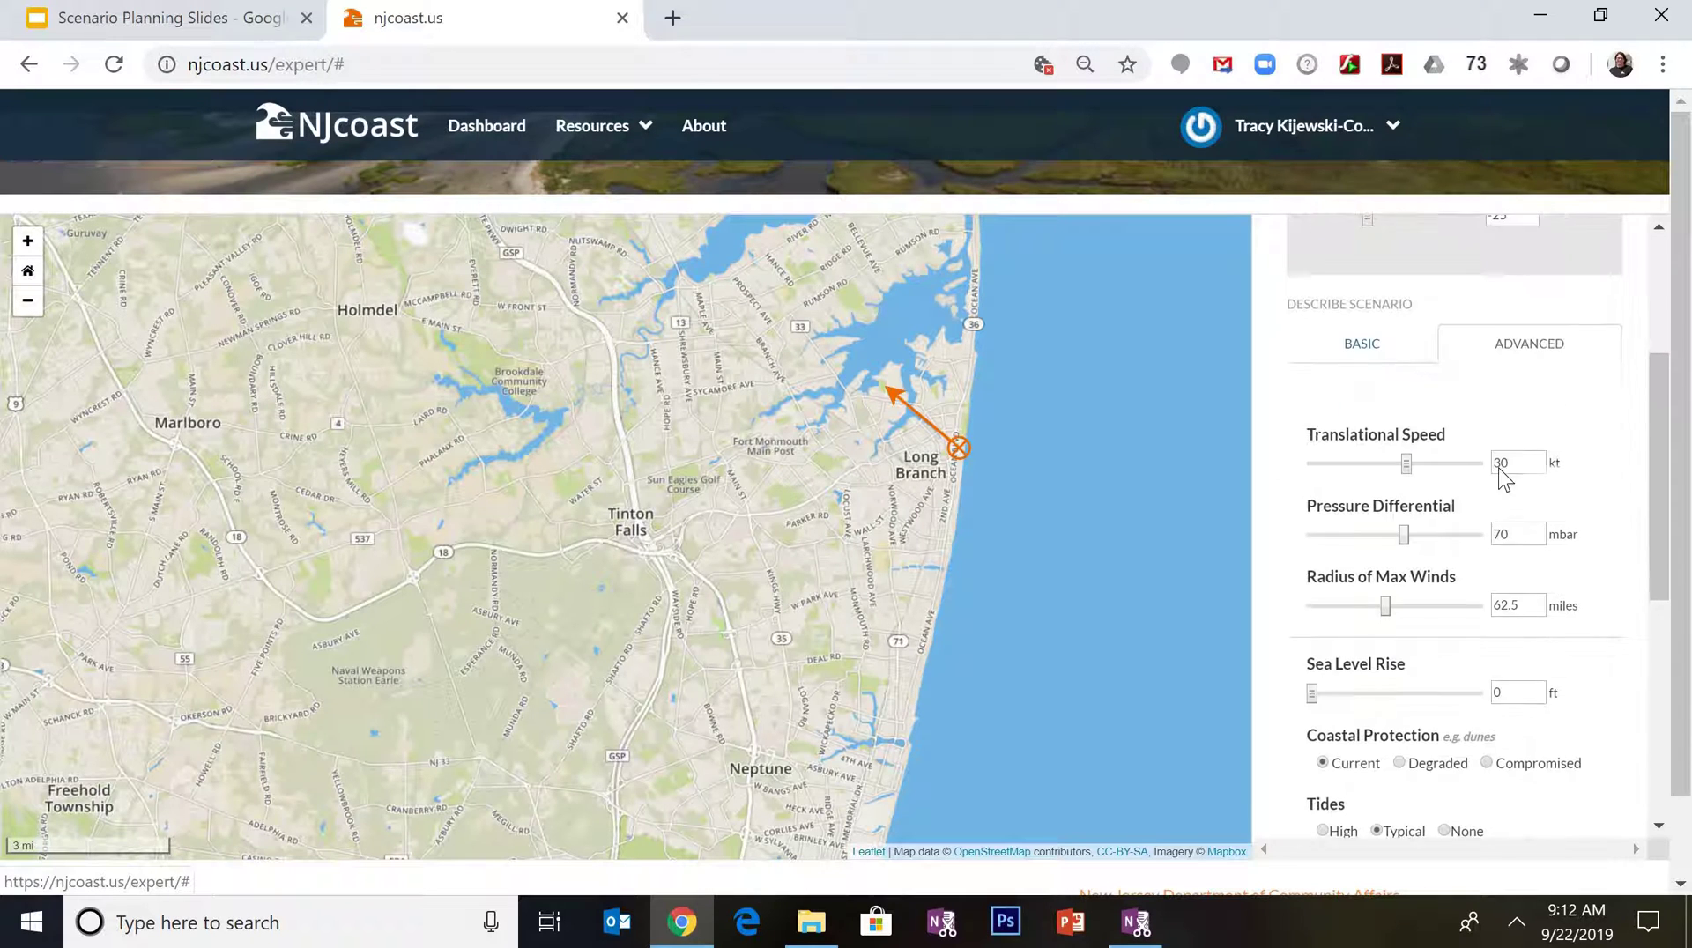
pyautogui.click(1522, 457)
pyautogui.moveTo(1407, 458)
pyautogui.mouseDown()
pyautogui.moveTo(1371, 456)
pyautogui.moveTo(1398, 456)
pyautogui.mouseUp()
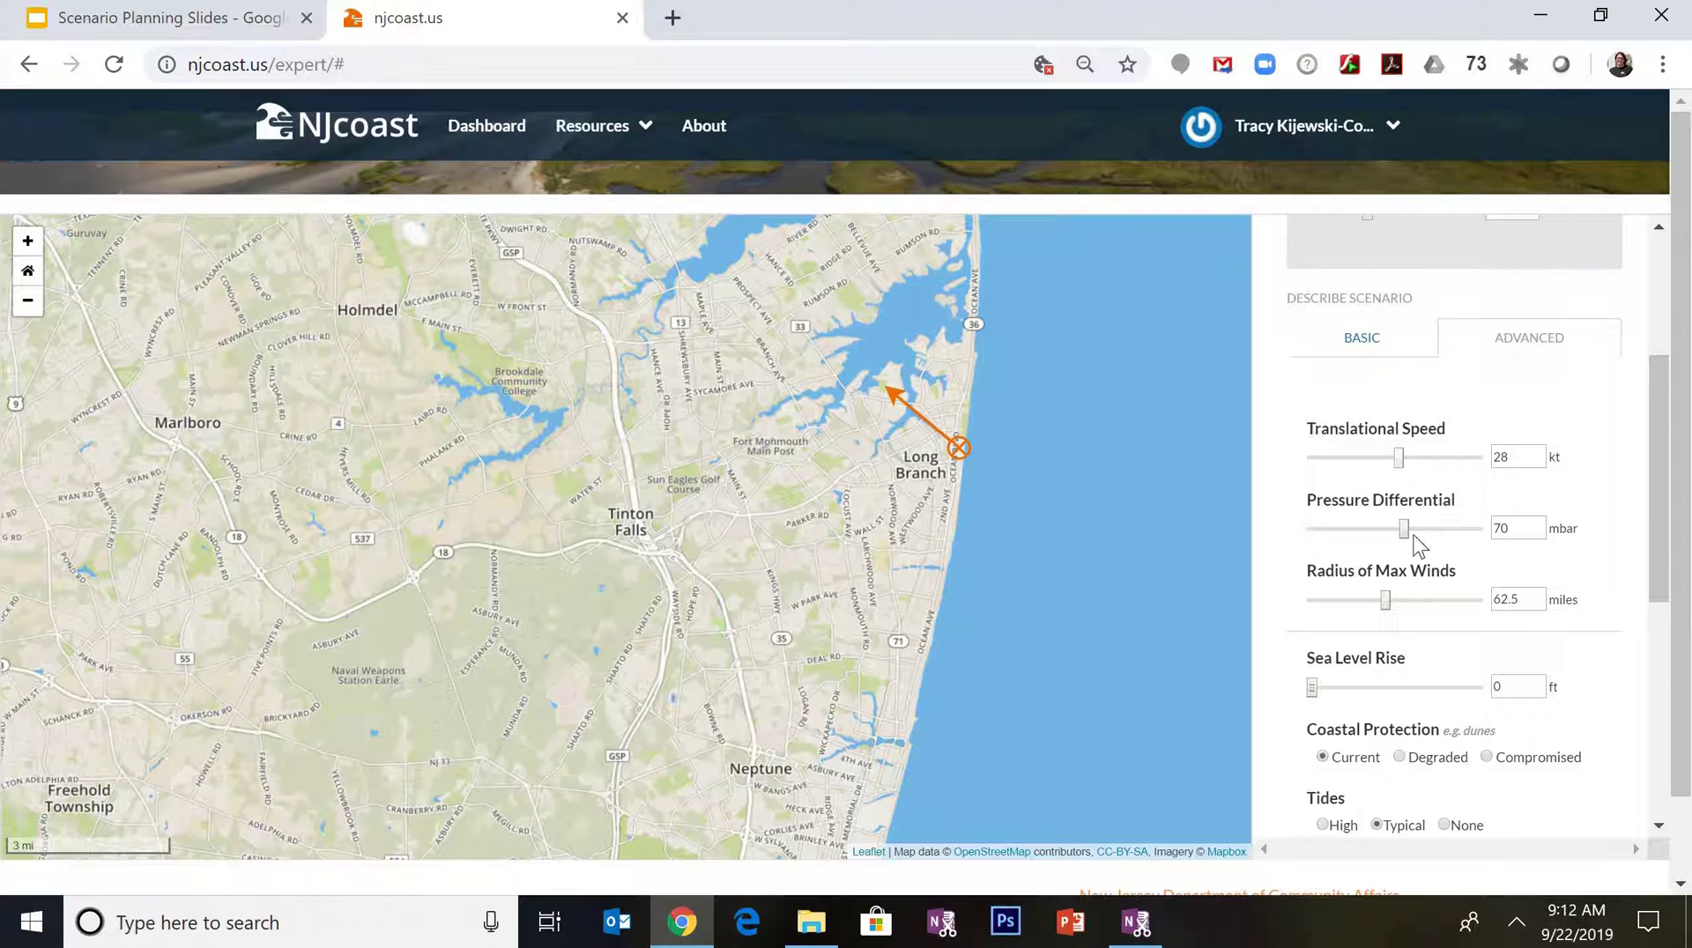
pyautogui.moveTo(1404, 529); pyautogui.dragTo(1357, 528)
pyautogui.click(1424, 528)
pyautogui.moveTo(1386, 599); pyautogui.dragTo(1452, 583)
pyautogui.scroll(2, 1452, 584)
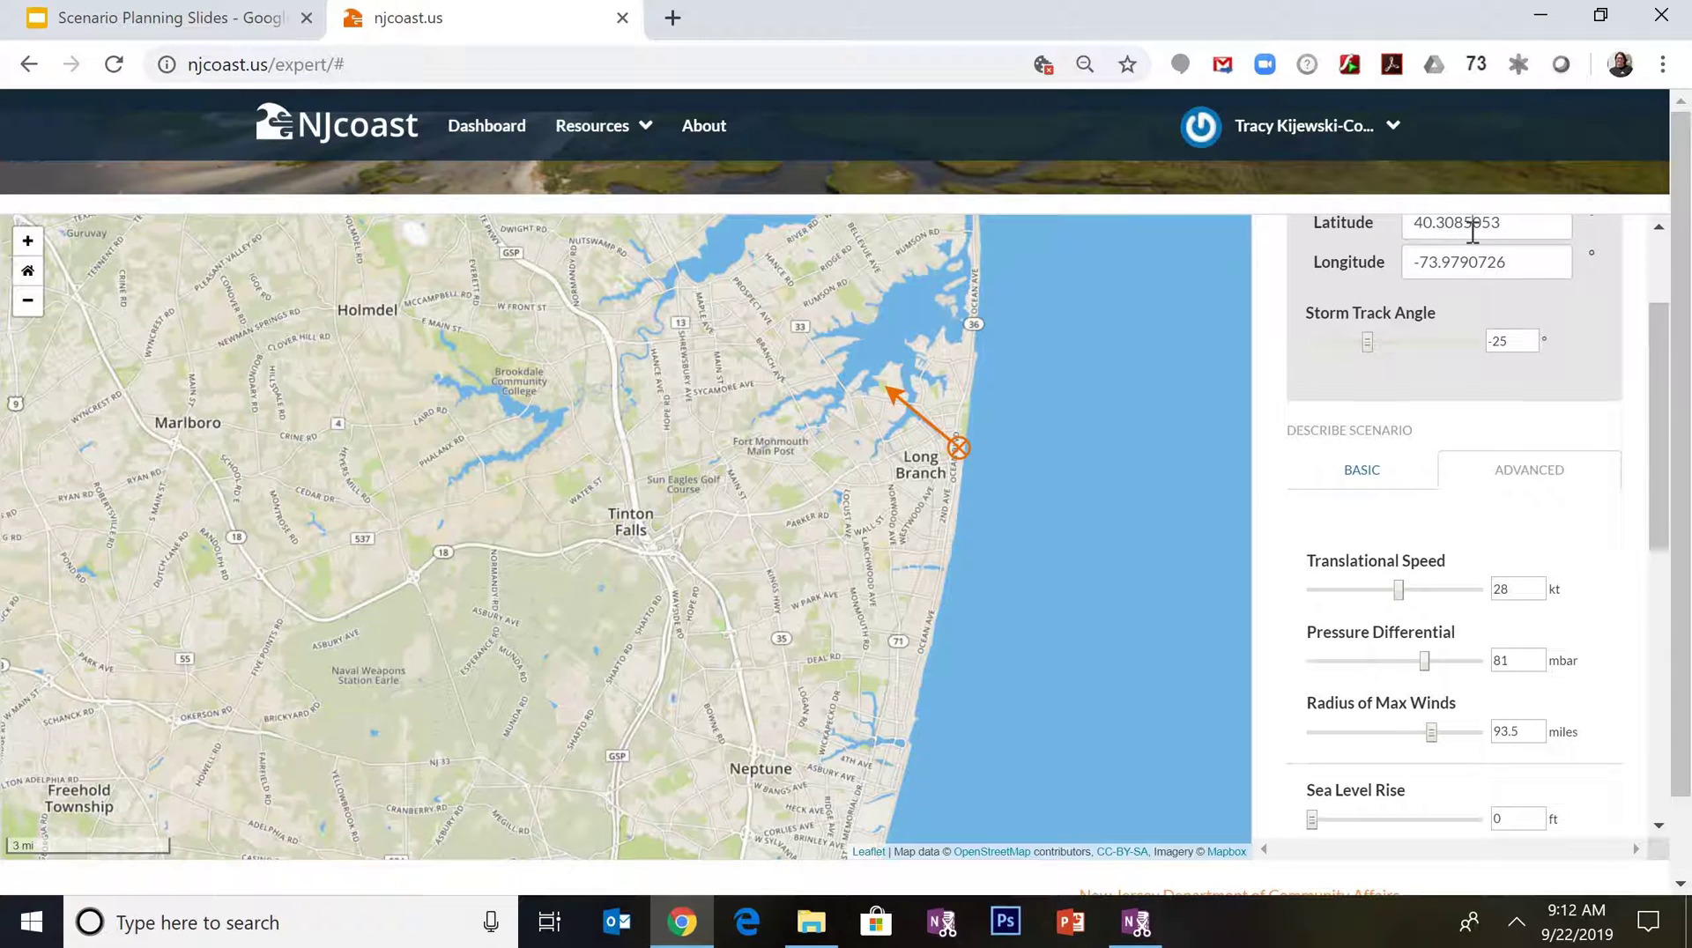
# Lower the pressure differential in the advanced storm parameters
pyautogui.click(1516, 341)
pyautogui.click(1401, 571)
pyautogui.moveTo(1519, 733); pyautogui.dragTo(1443, 723)
pyautogui.click(1503, 661)
pyautogui.moveTo(1424, 663)
pyautogui.mouseDown()
pyautogui.moveTo(1354, 659)
pyautogui.moveTo(1404, 660)
pyautogui.mouseUp()
# Return to the Basic scenario description and set the storm intensity to Cat 4
pyautogui.click(1365, 488)
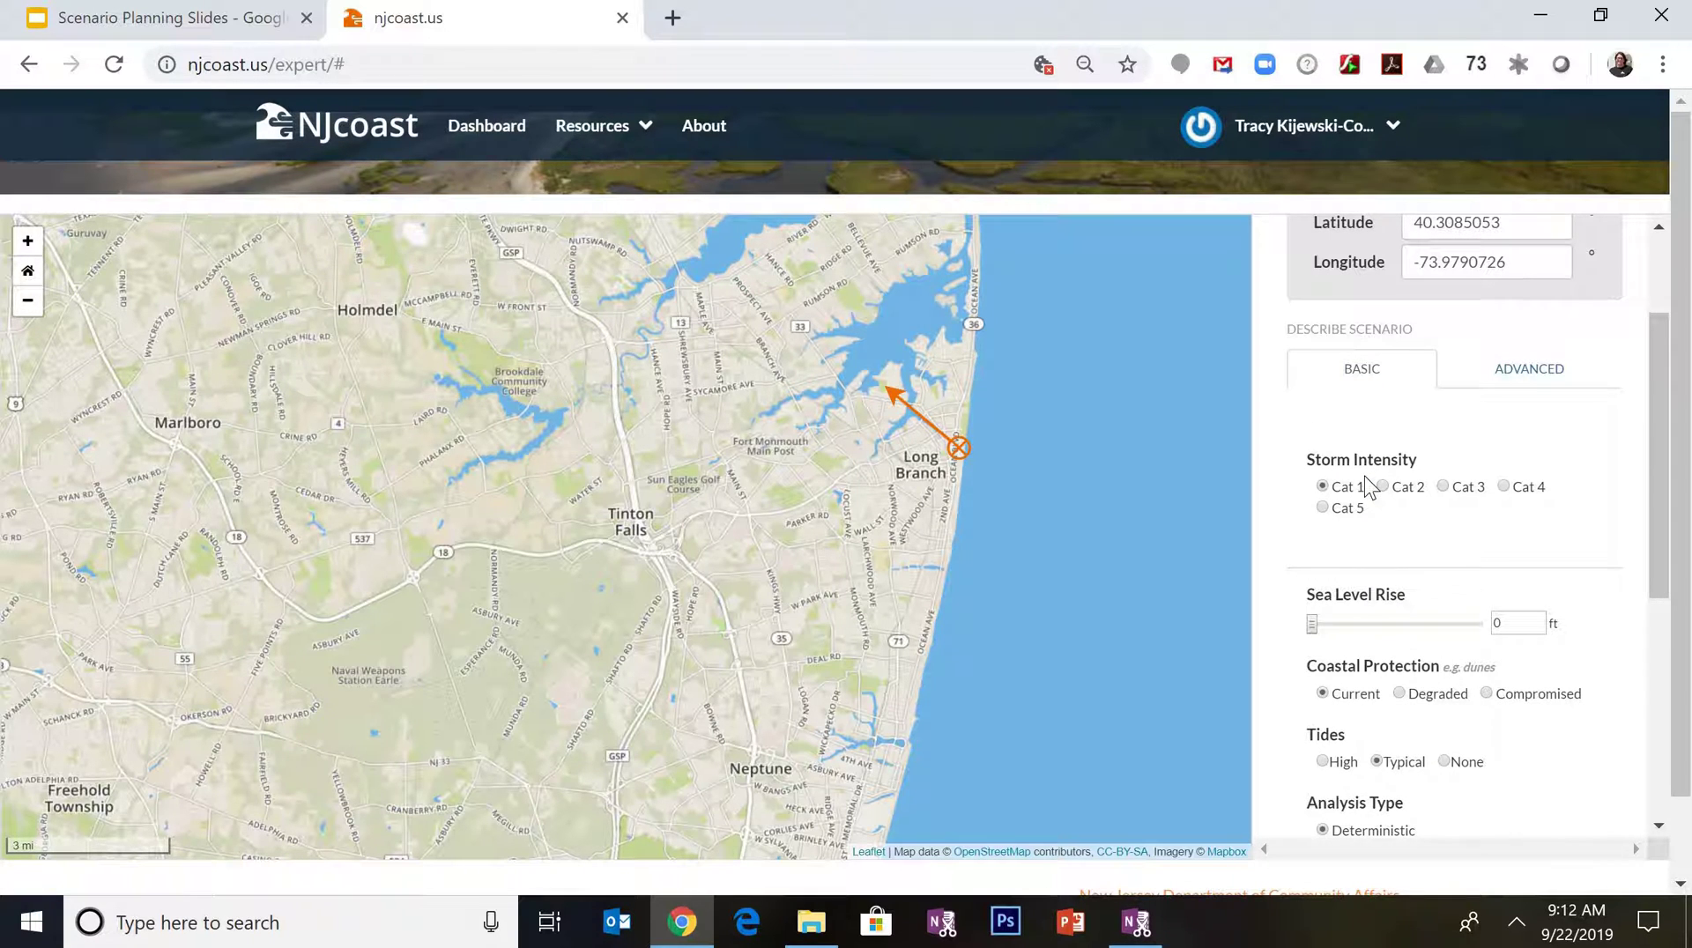
pyautogui.scroll(2, 1438, 445)
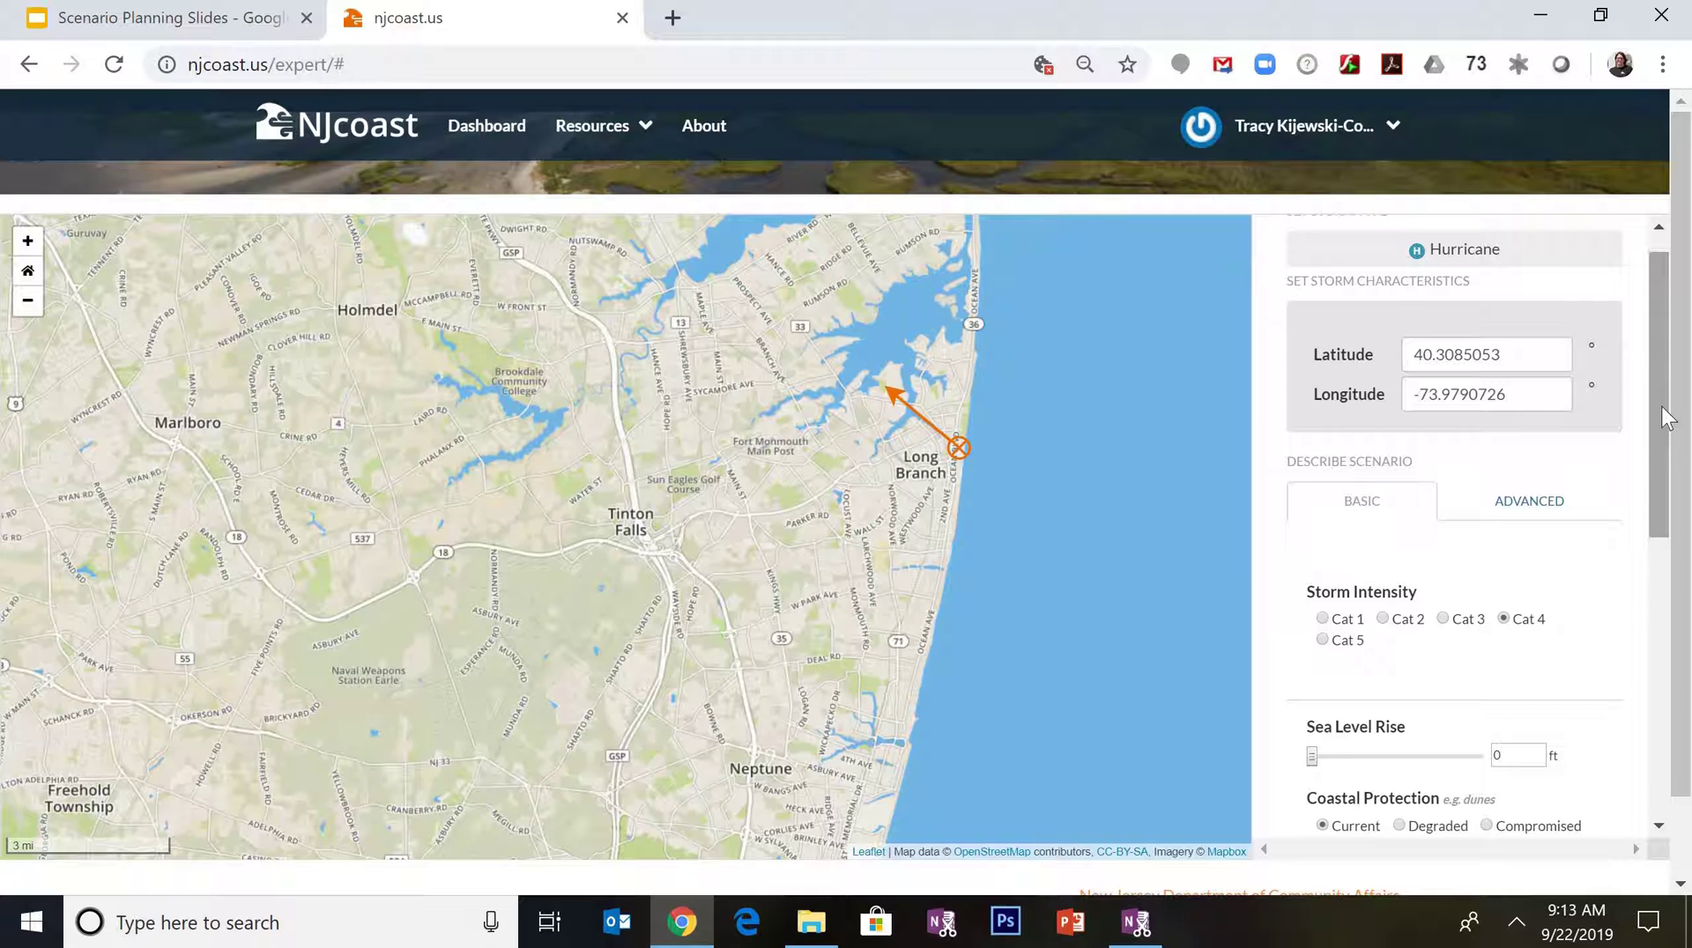
pyautogui.scroll(-4, 1642, 542)
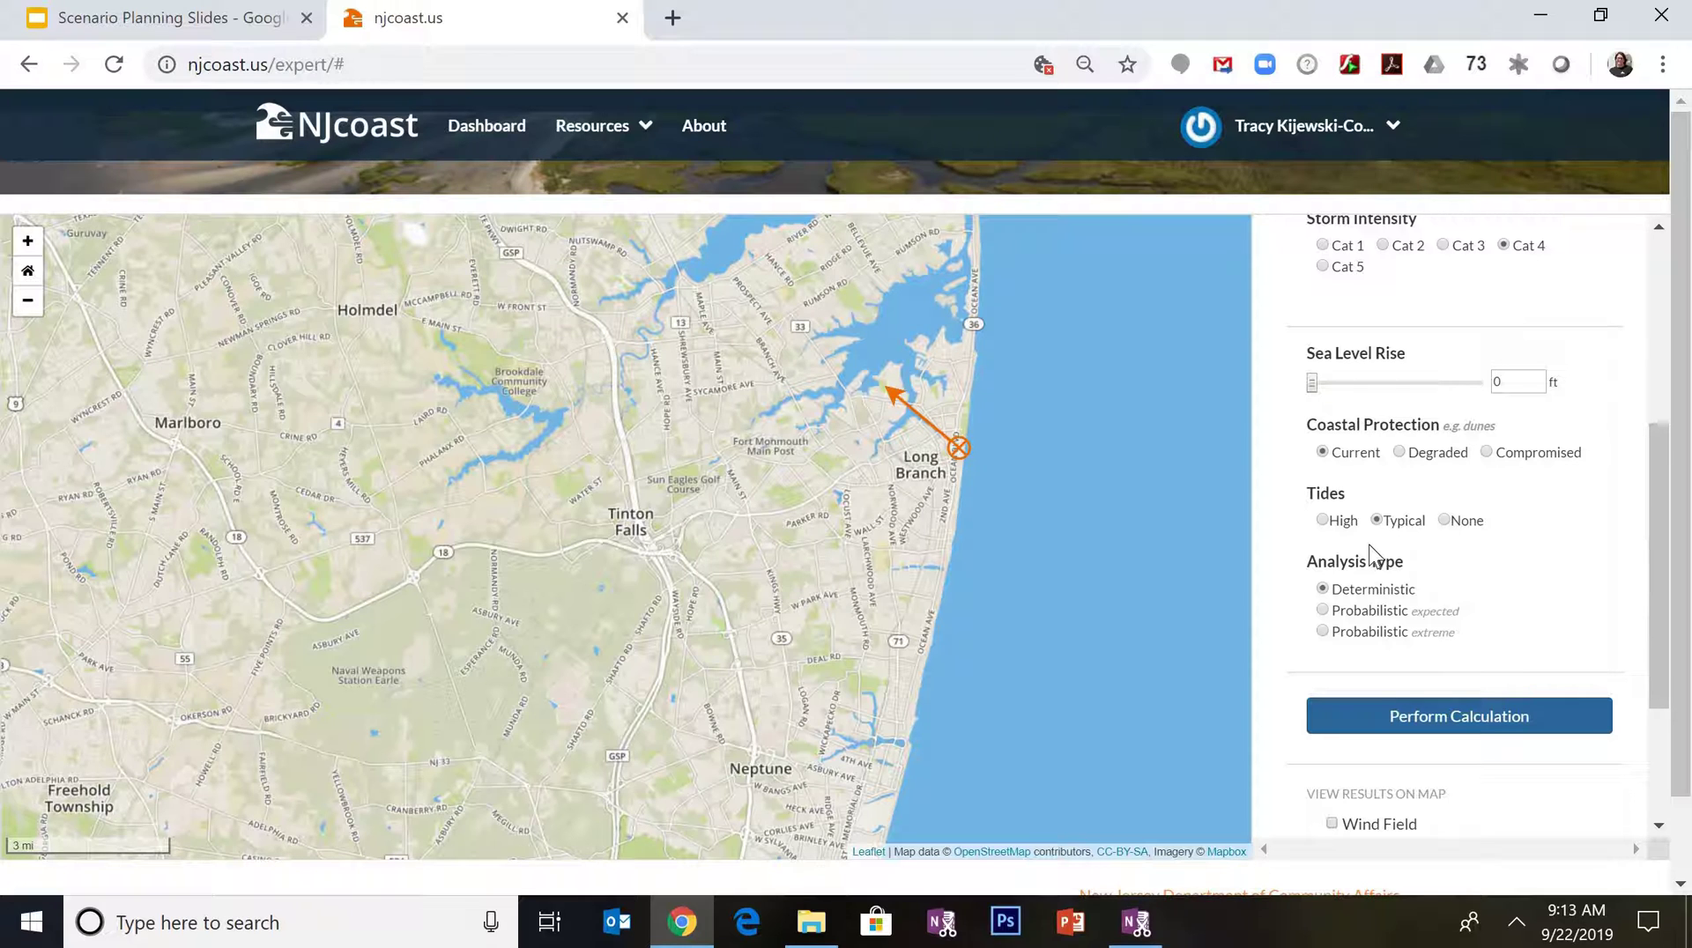
# Start the storm hazard calculation for the Cat 4 hurricane scenario
pyautogui.click(1482, 729)
pyautogui.moveTo(1656, 504); pyautogui.dragTo(1653, 619)
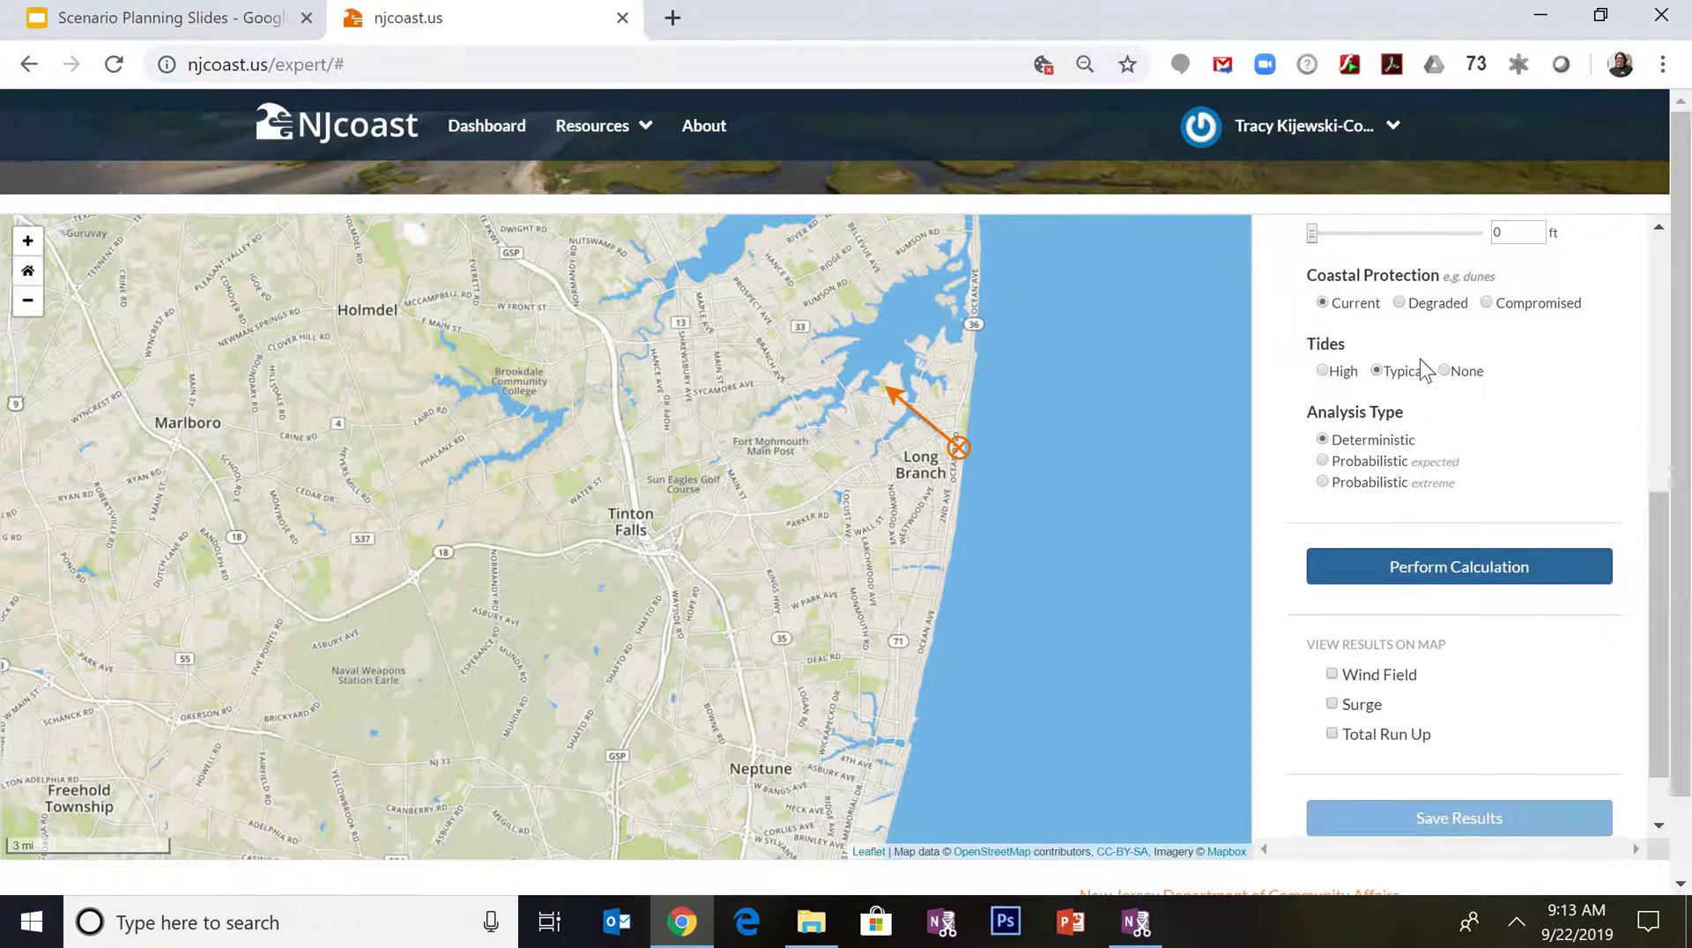
pyautogui.click(1457, 566)
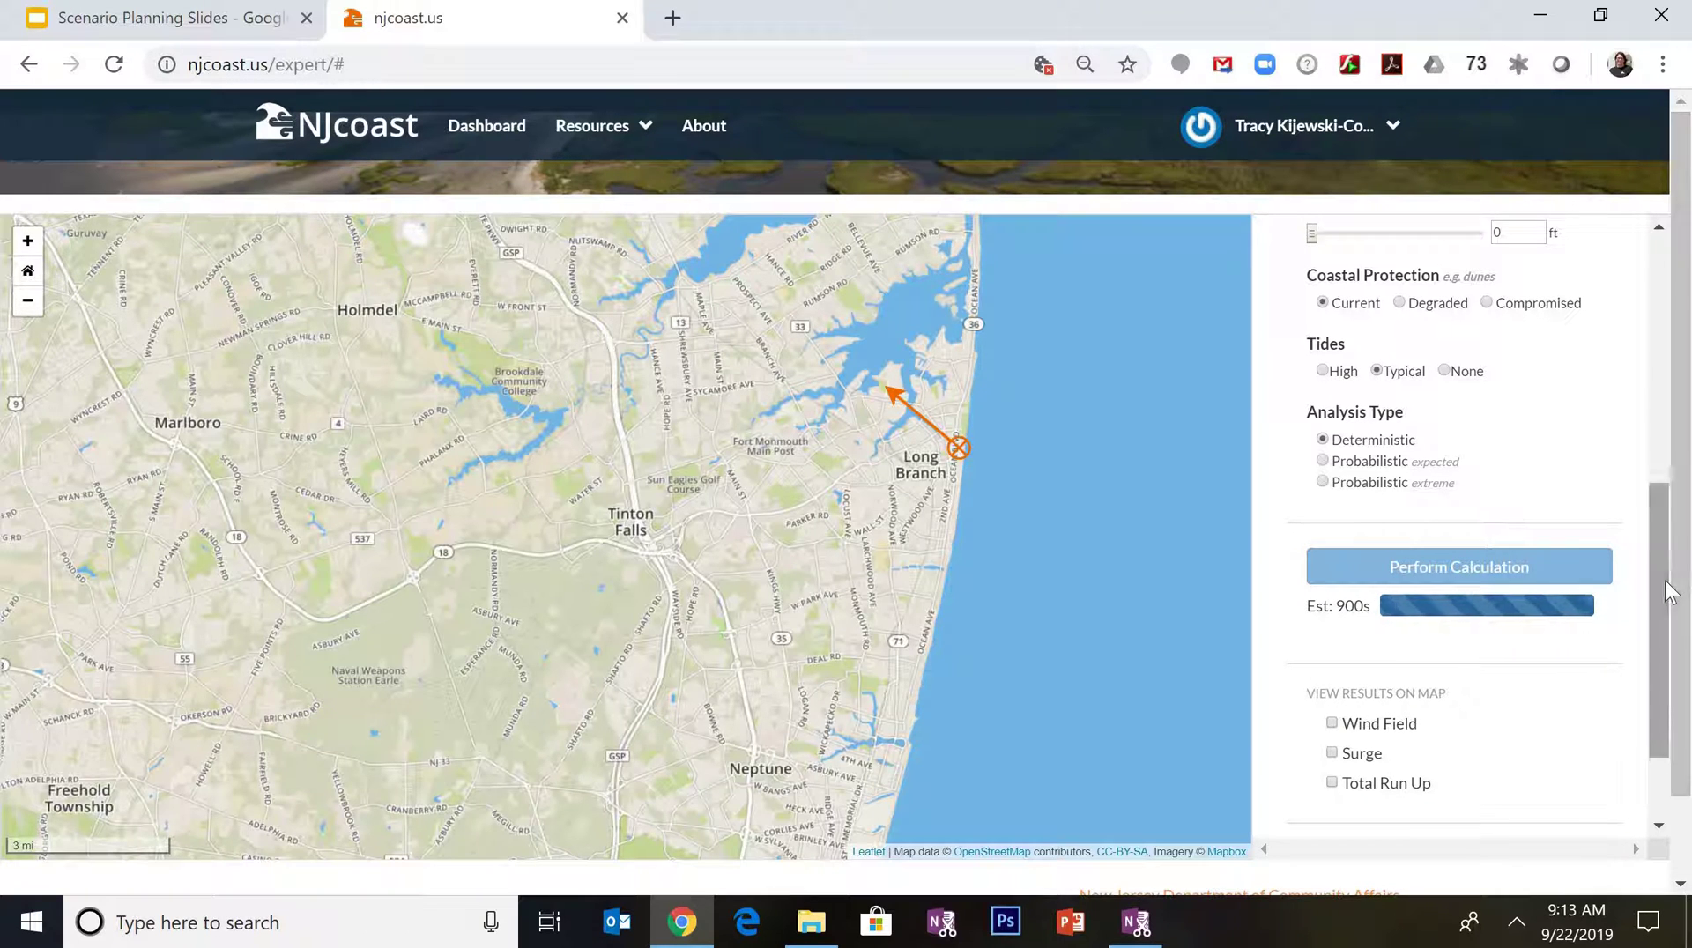
# Switch to the Scenario Planning Slides in Google Slides and present the slide on sea level rise scenario options
pyautogui.scroll(-1, 1667, 589)
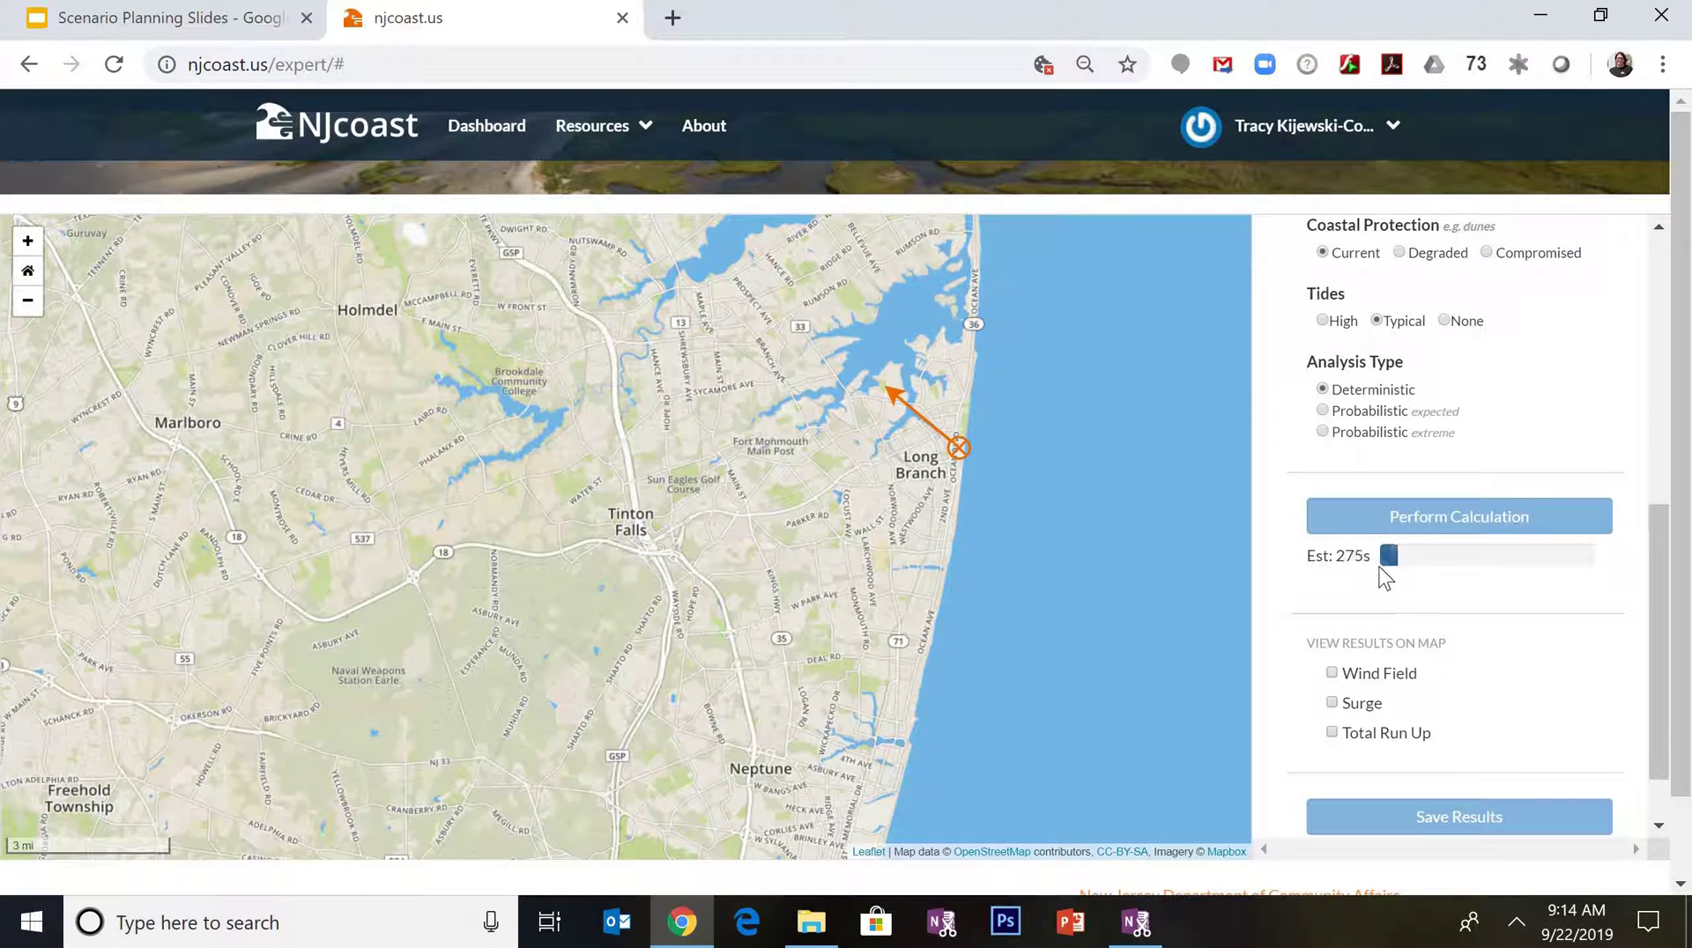
pyautogui.click(130, 23)
pyautogui.scroll(-5, 104, 452)
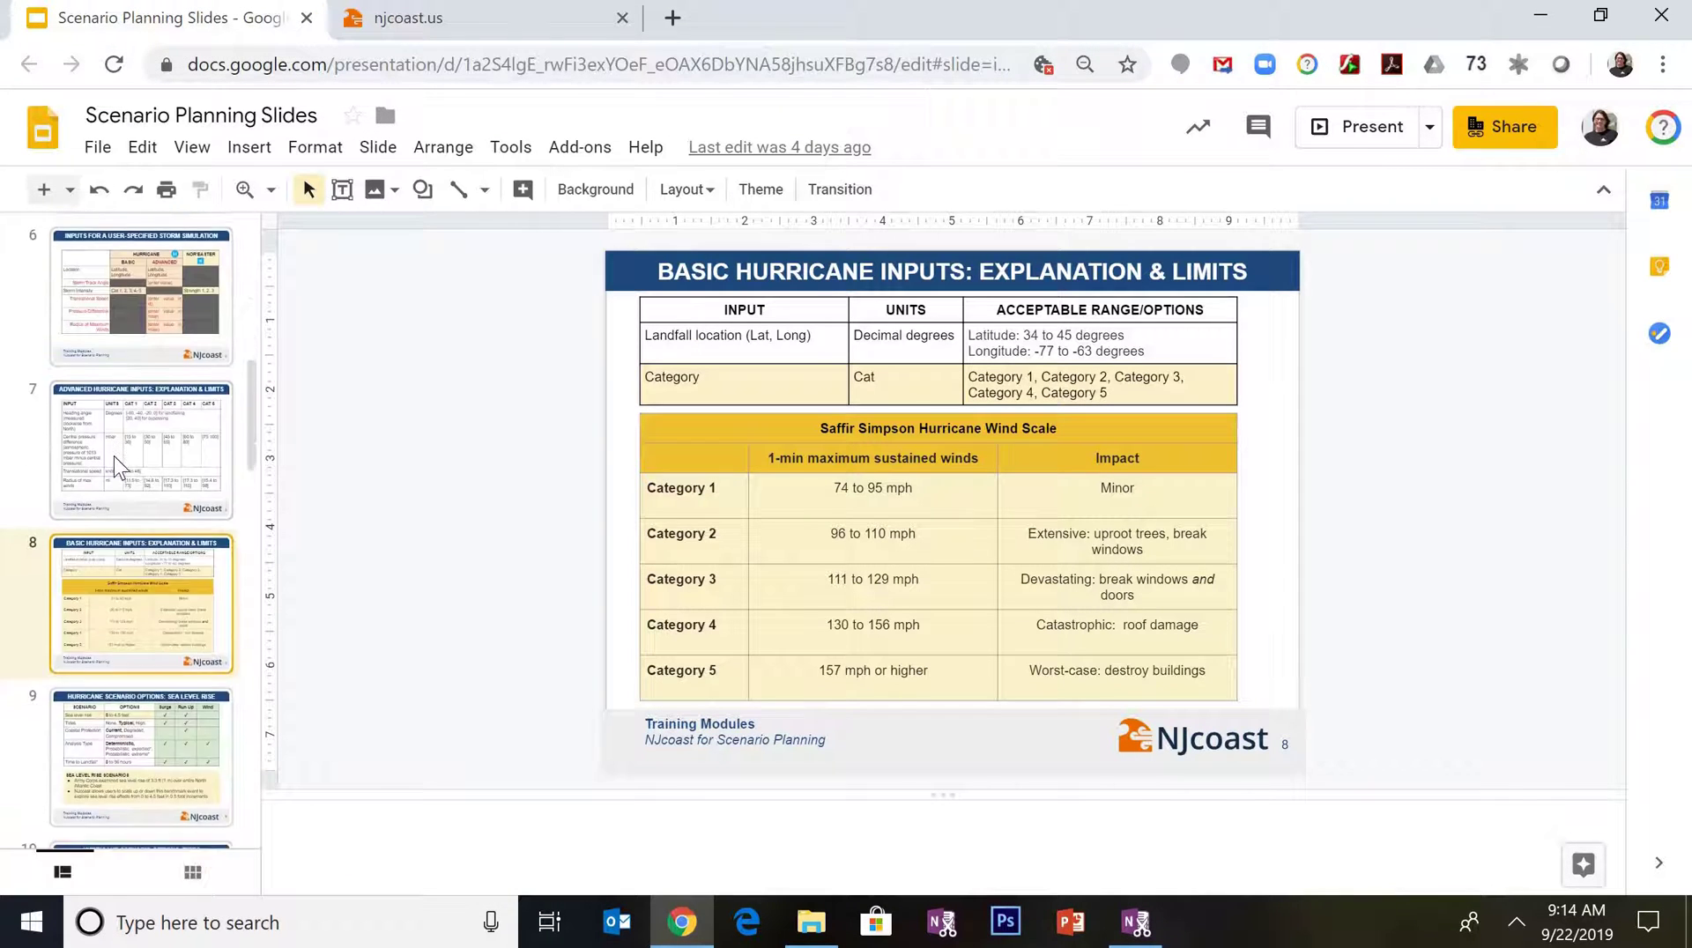
pyautogui.press('Down')
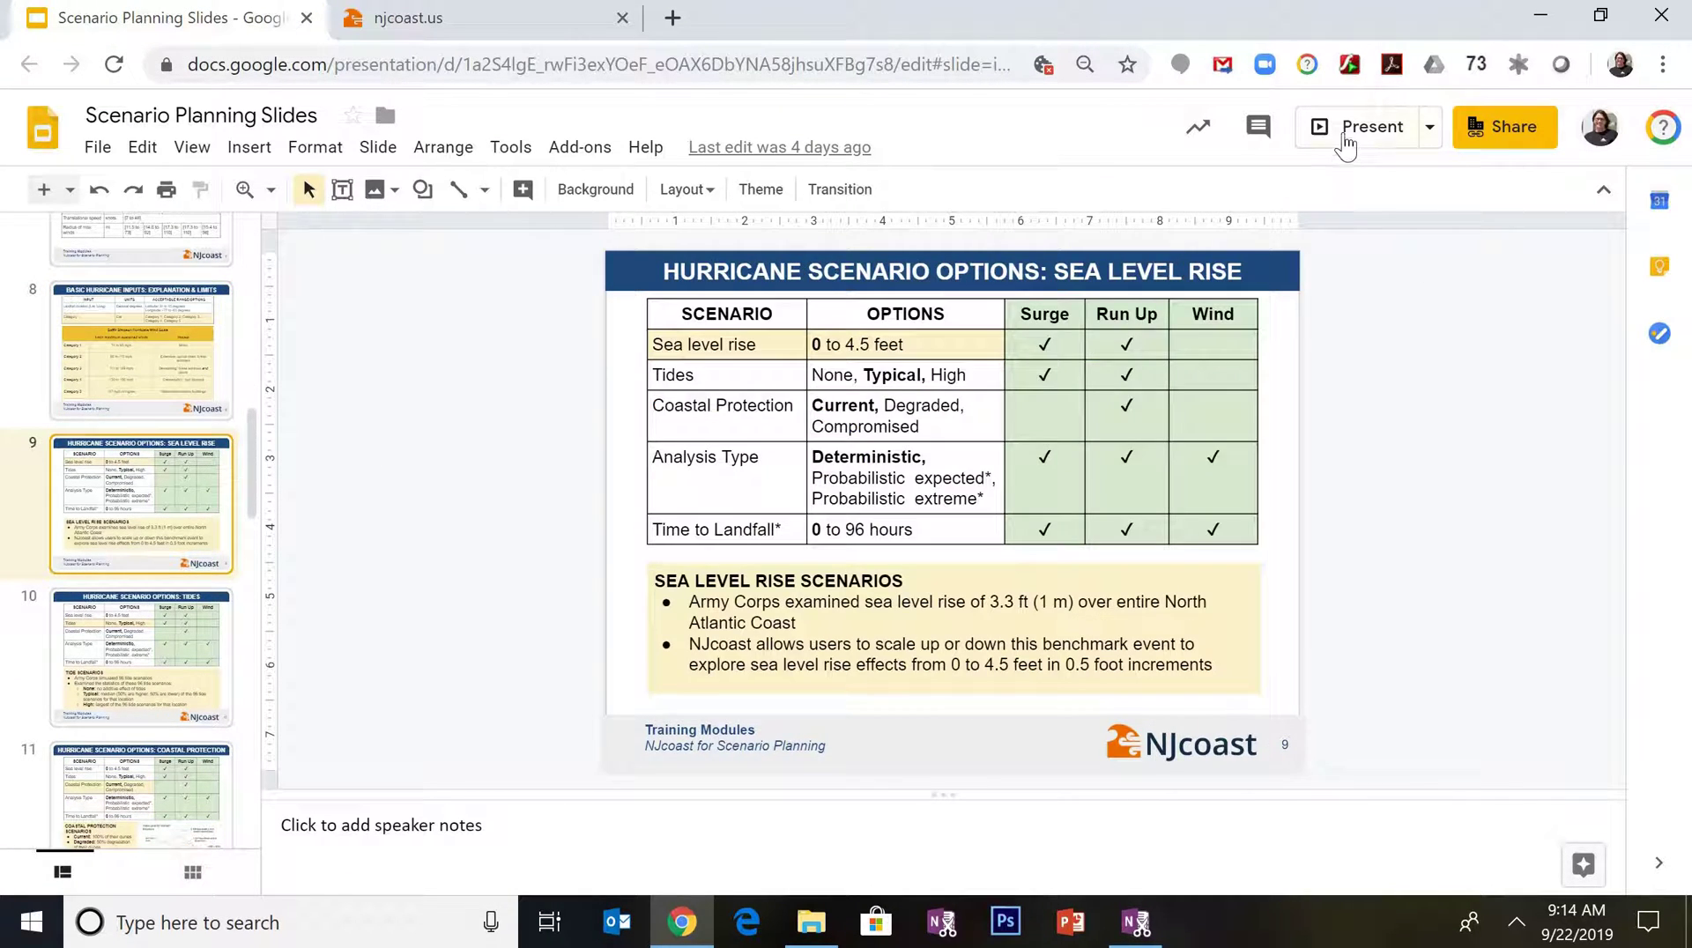
pyautogui.click(1341, 137)
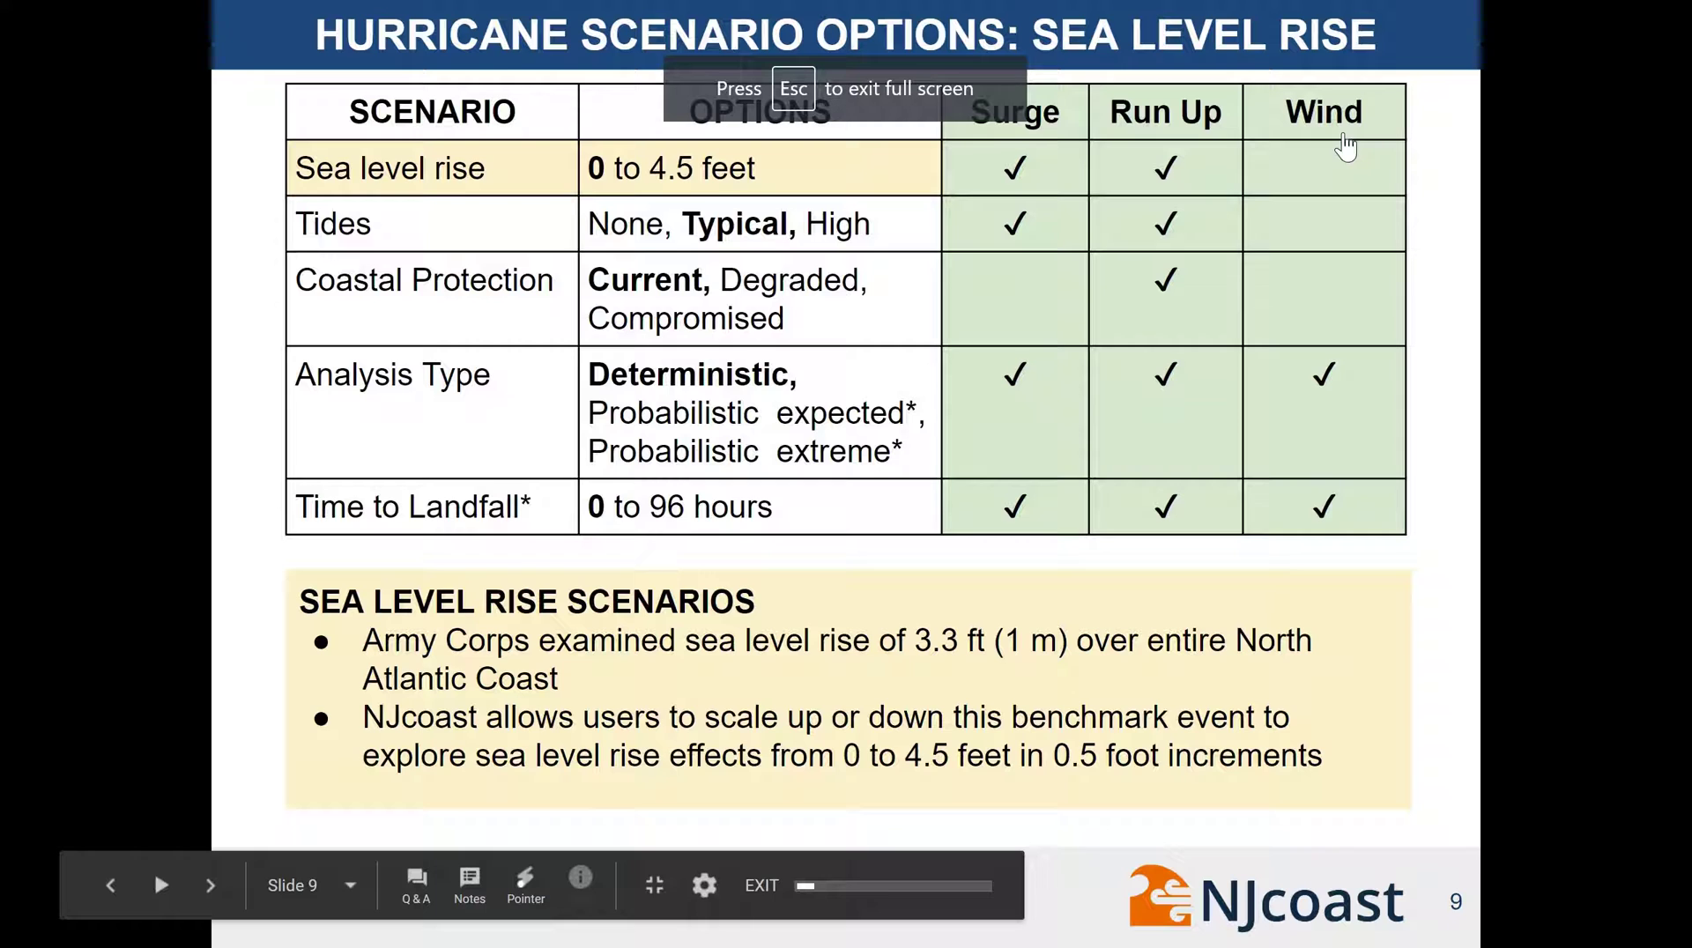
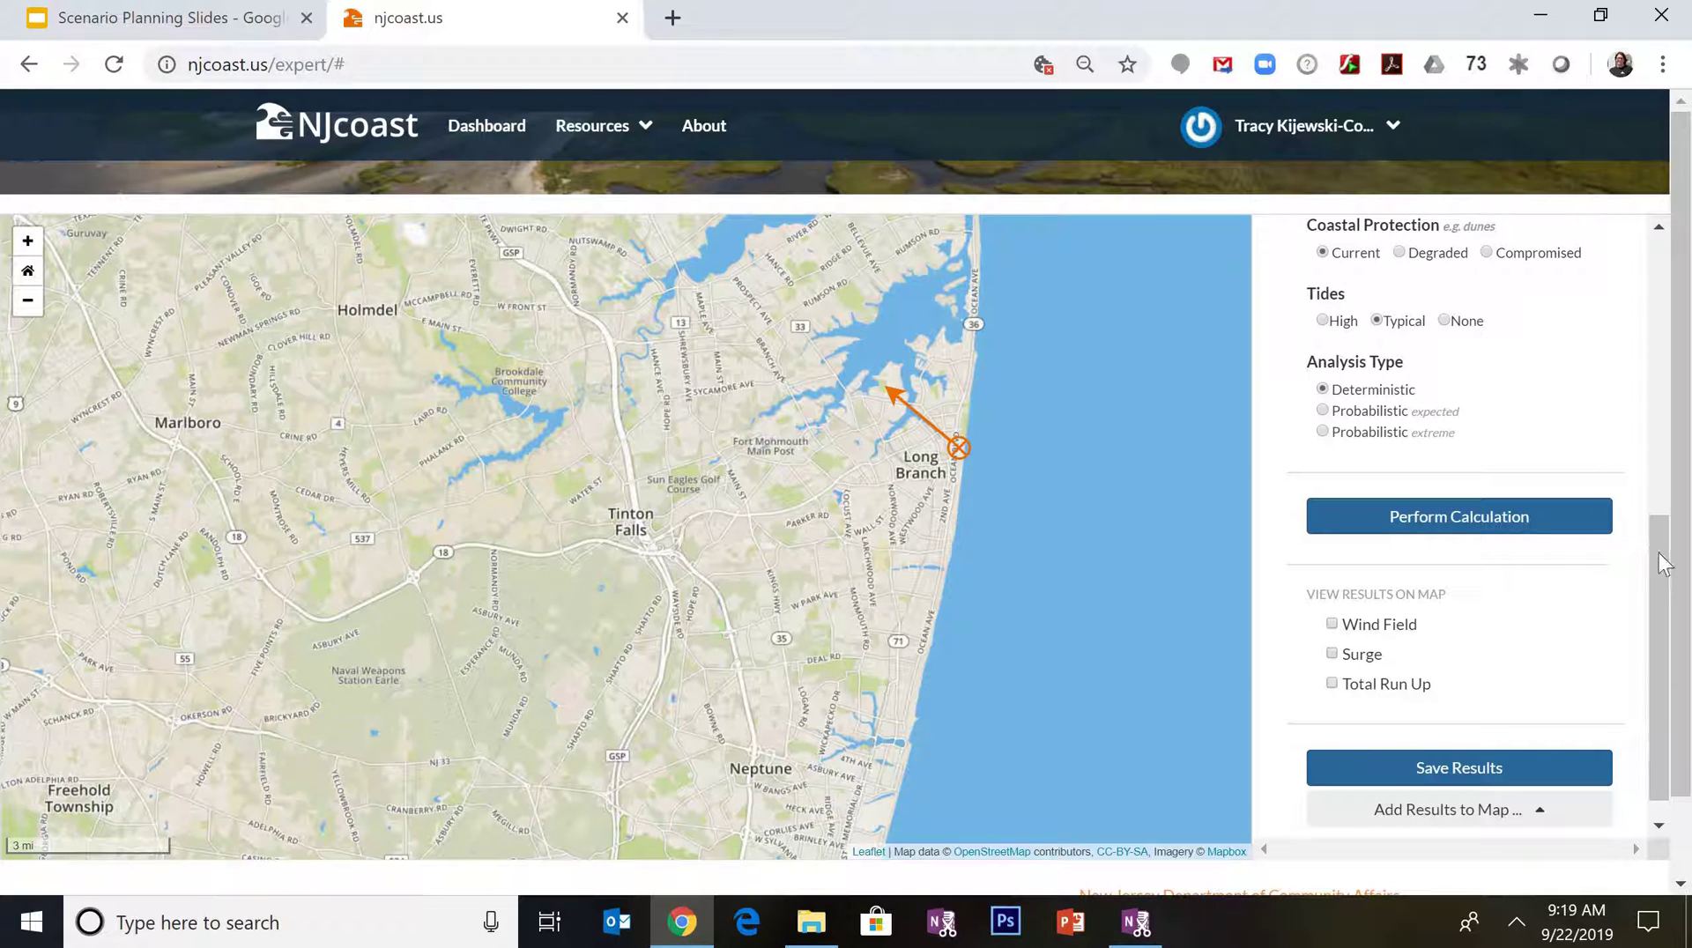
# Perform the storm hazard calculation for the Long Branch scenario again in the NJcoast tool
pyautogui.scroll(-1, 1662, 566)
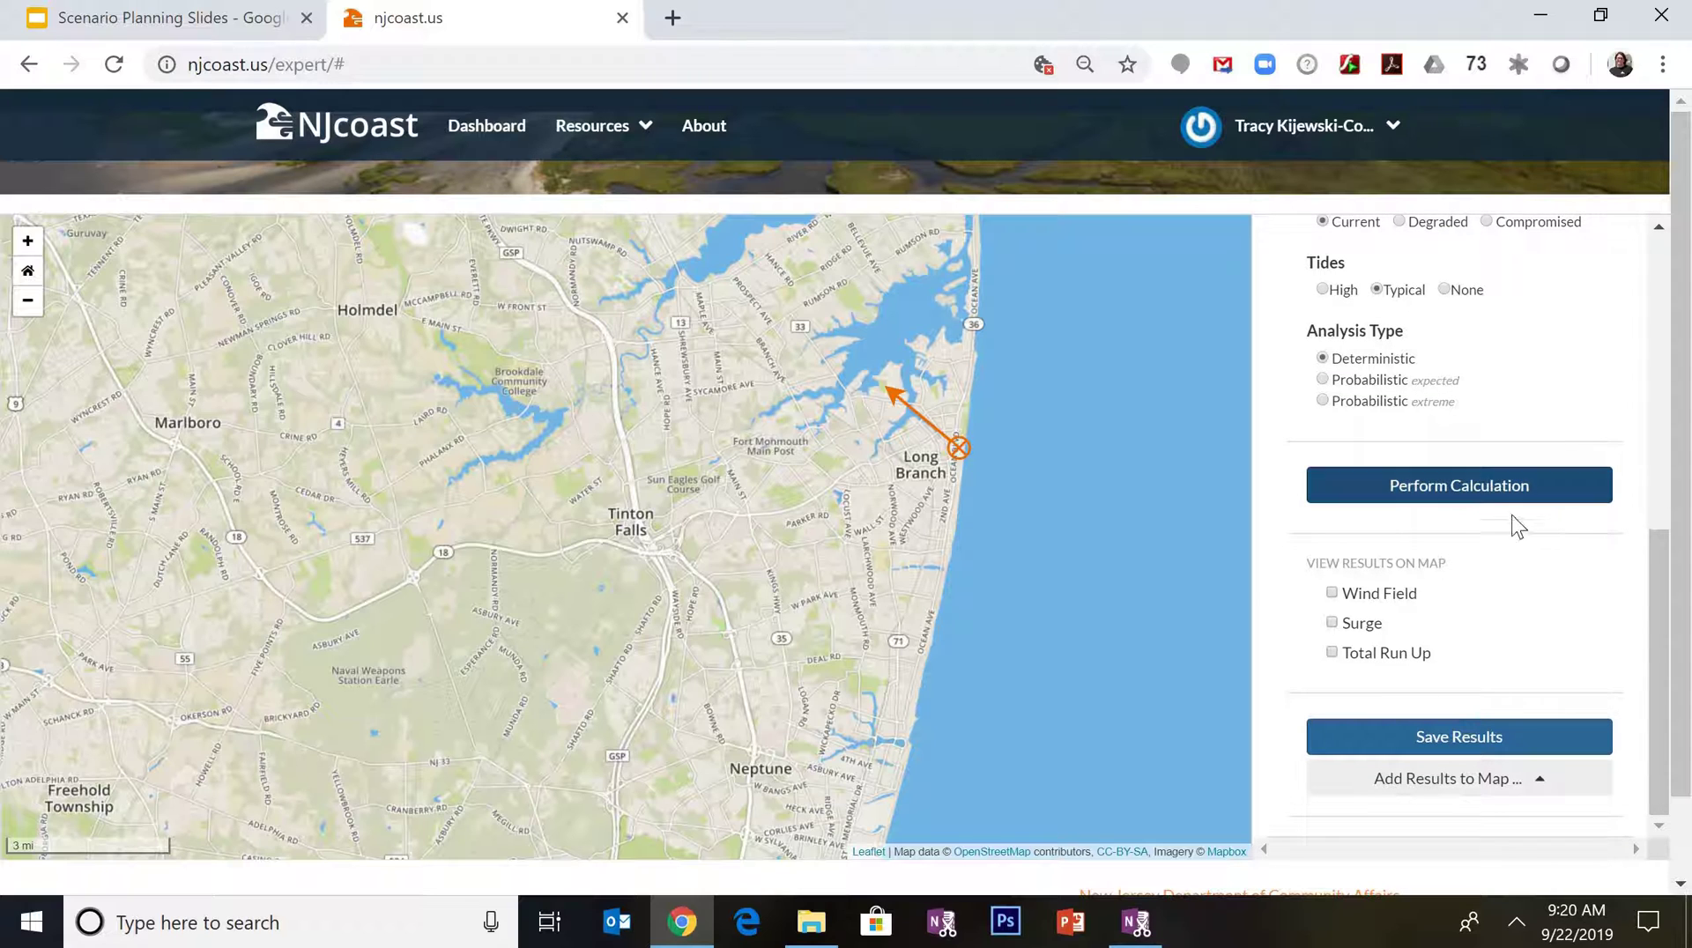
pyautogui.click(1465, 485)
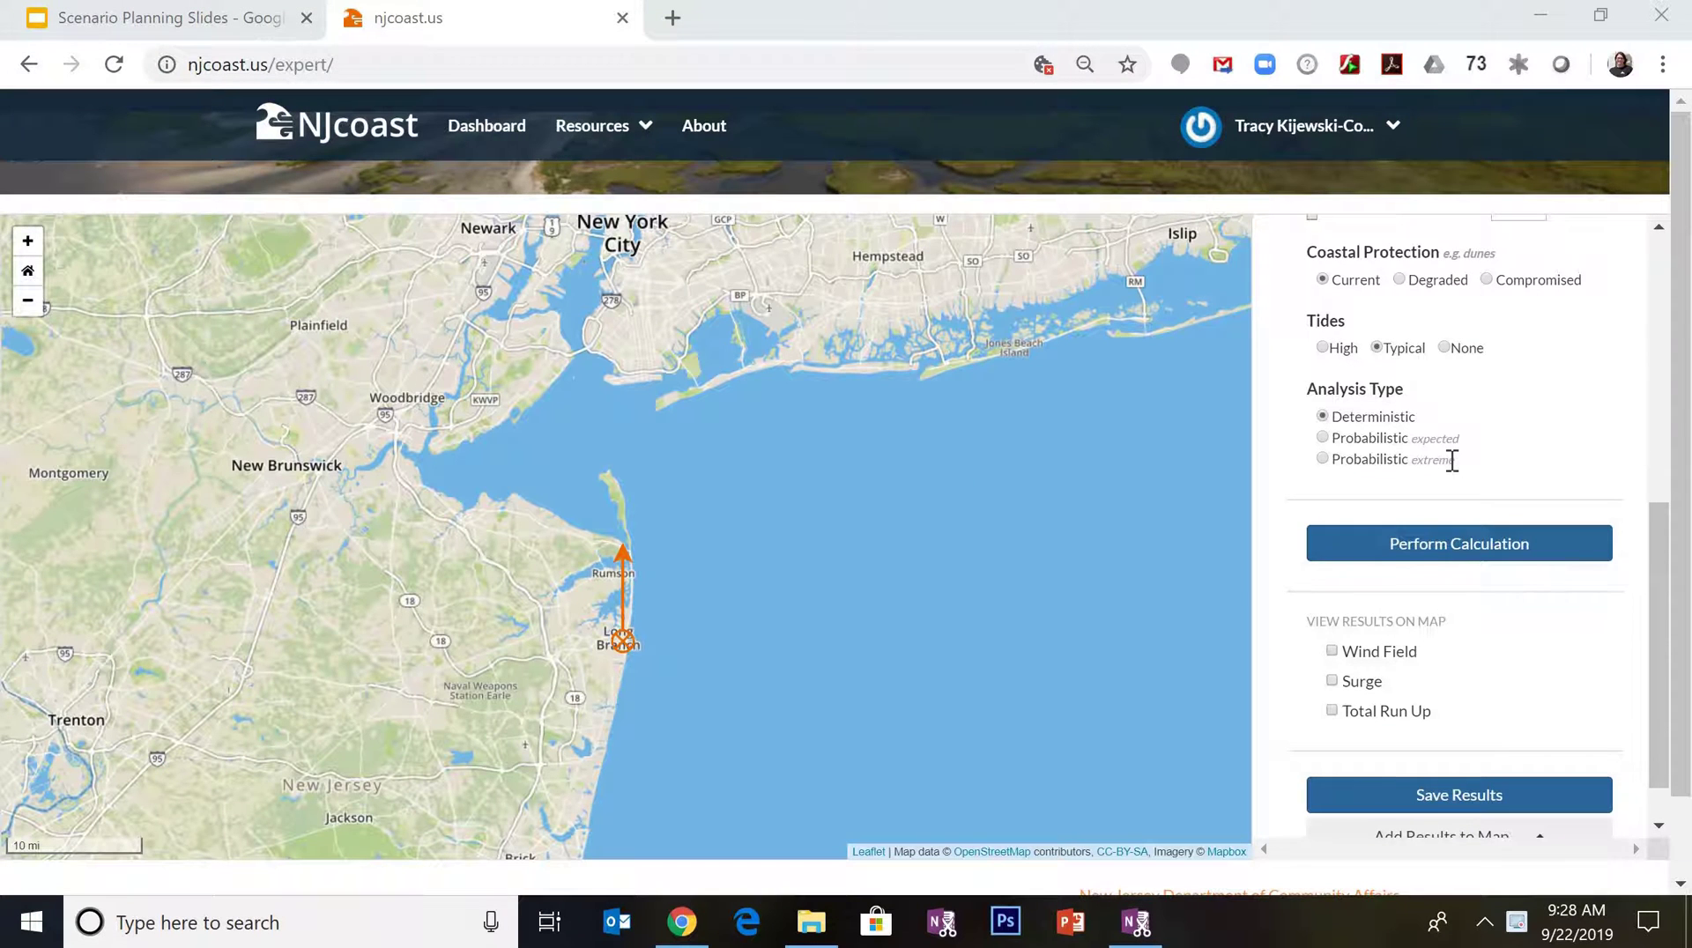
pyautogui.moveTo(1656, 557); pyautogui.dragTo(1627, 642)
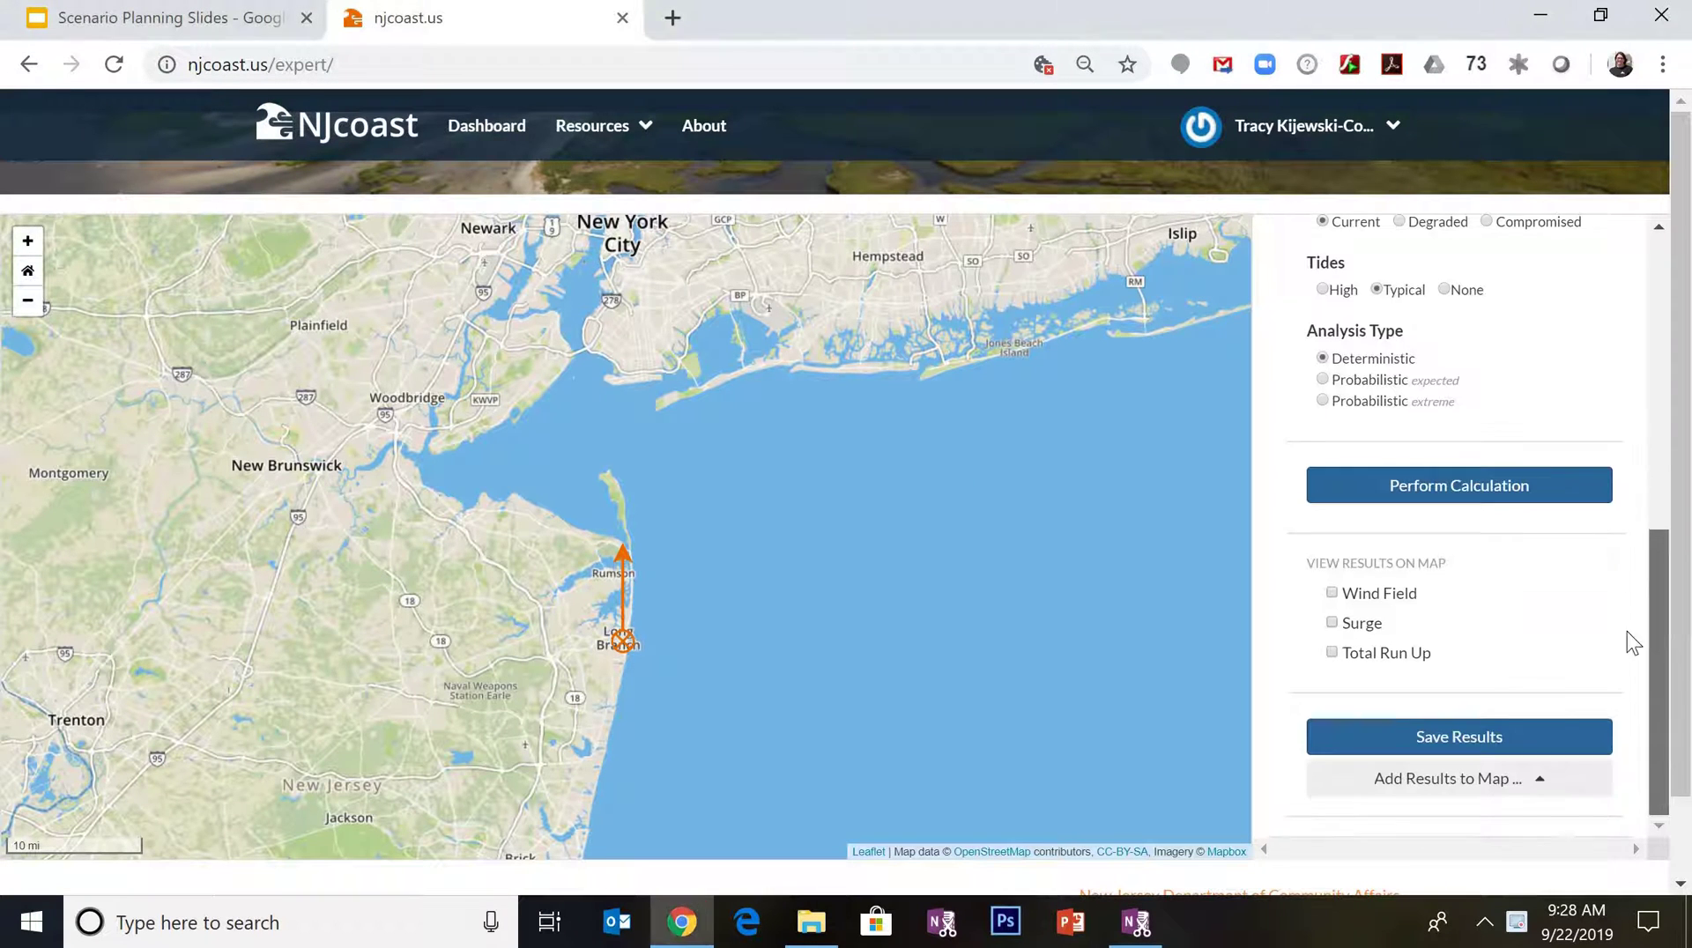
pyautogui.click(1502, 740)
pyautogui.tripleClick(580, 262)
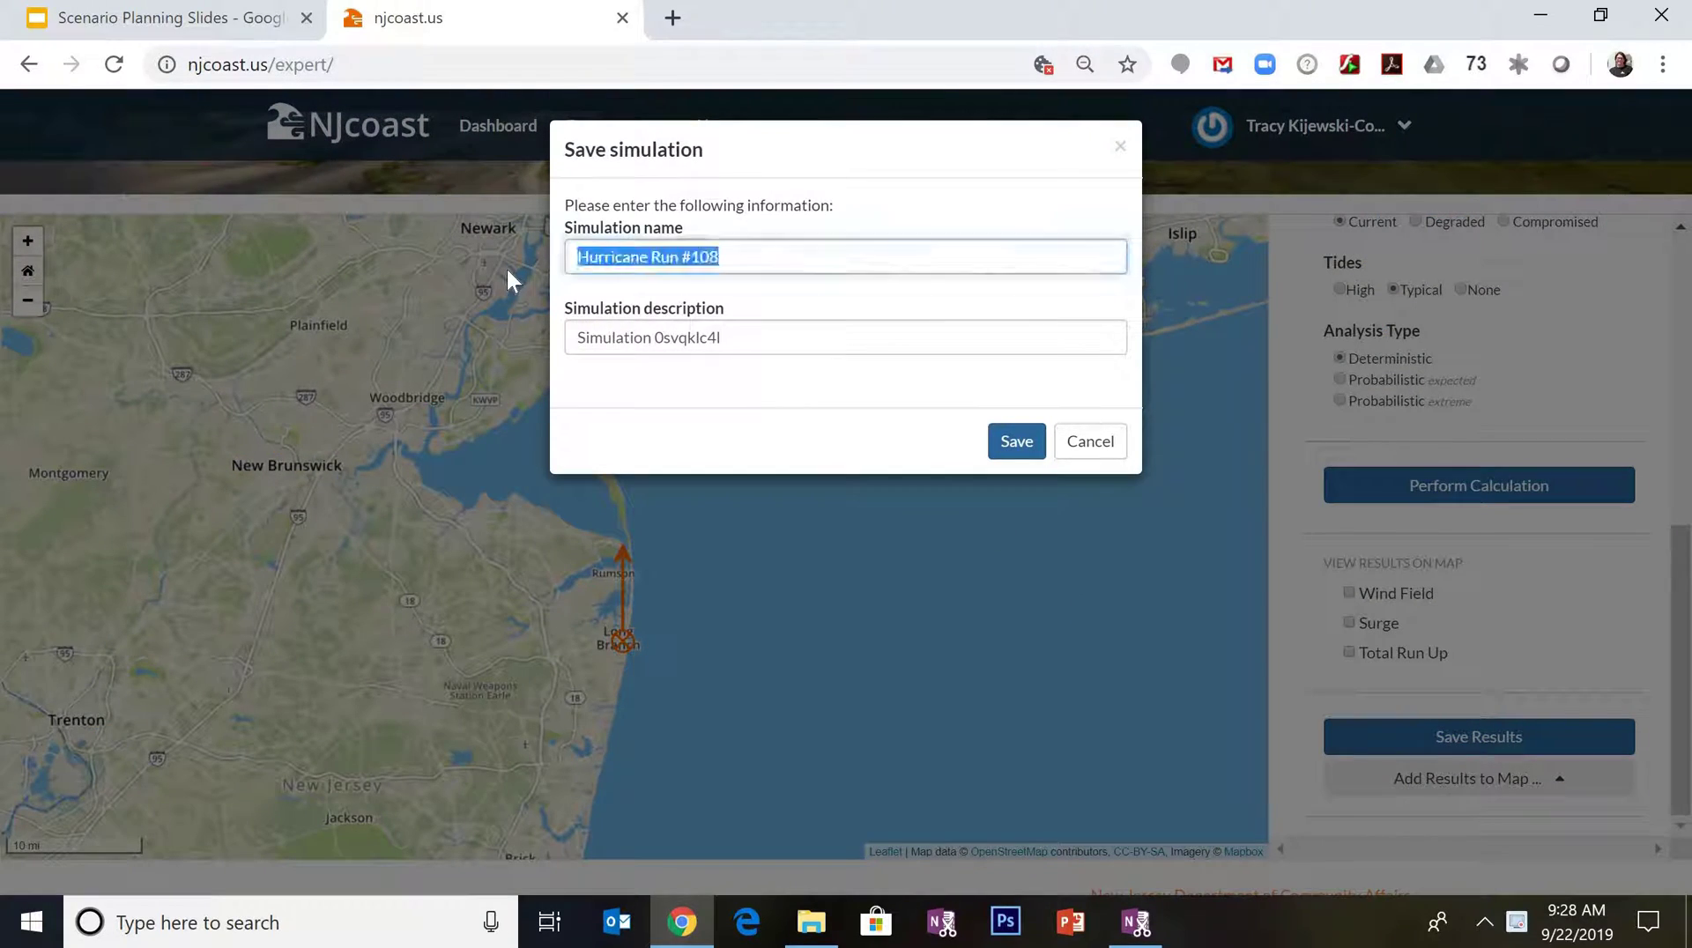
pyautogui.click(510, 276)
# Start saving the simulation results and name the simulation "Long Branch - Cat 4 -Default Hurricane"
pyautogui.click(1412, 747)
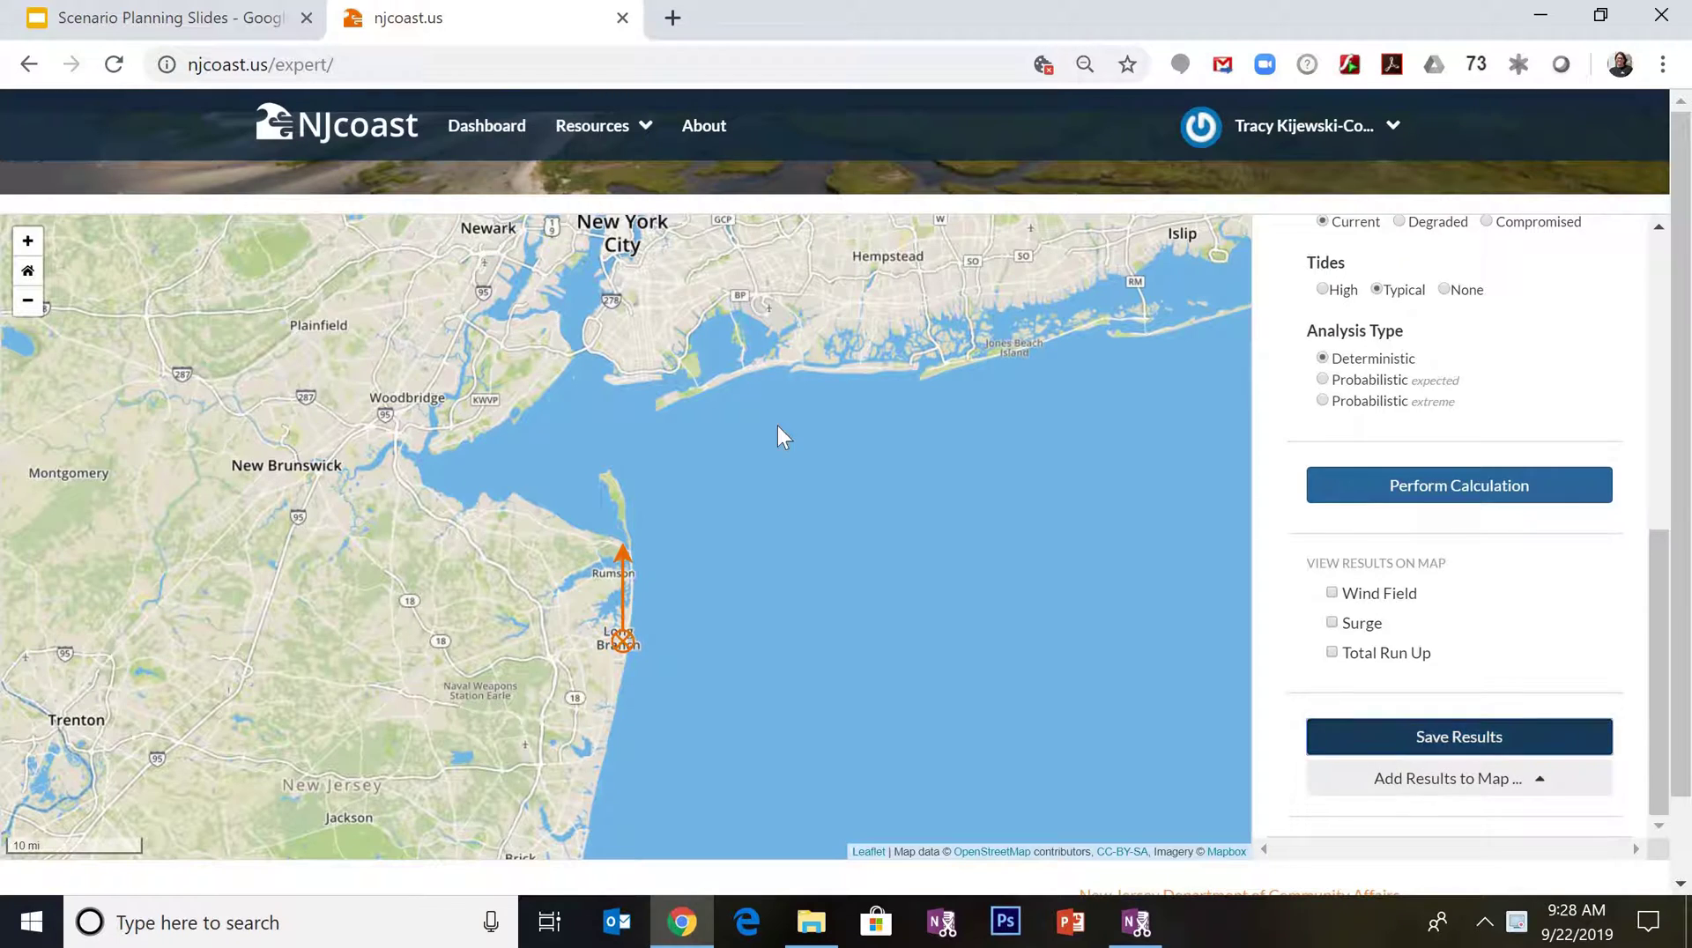
pyautogui.click(577, 256)
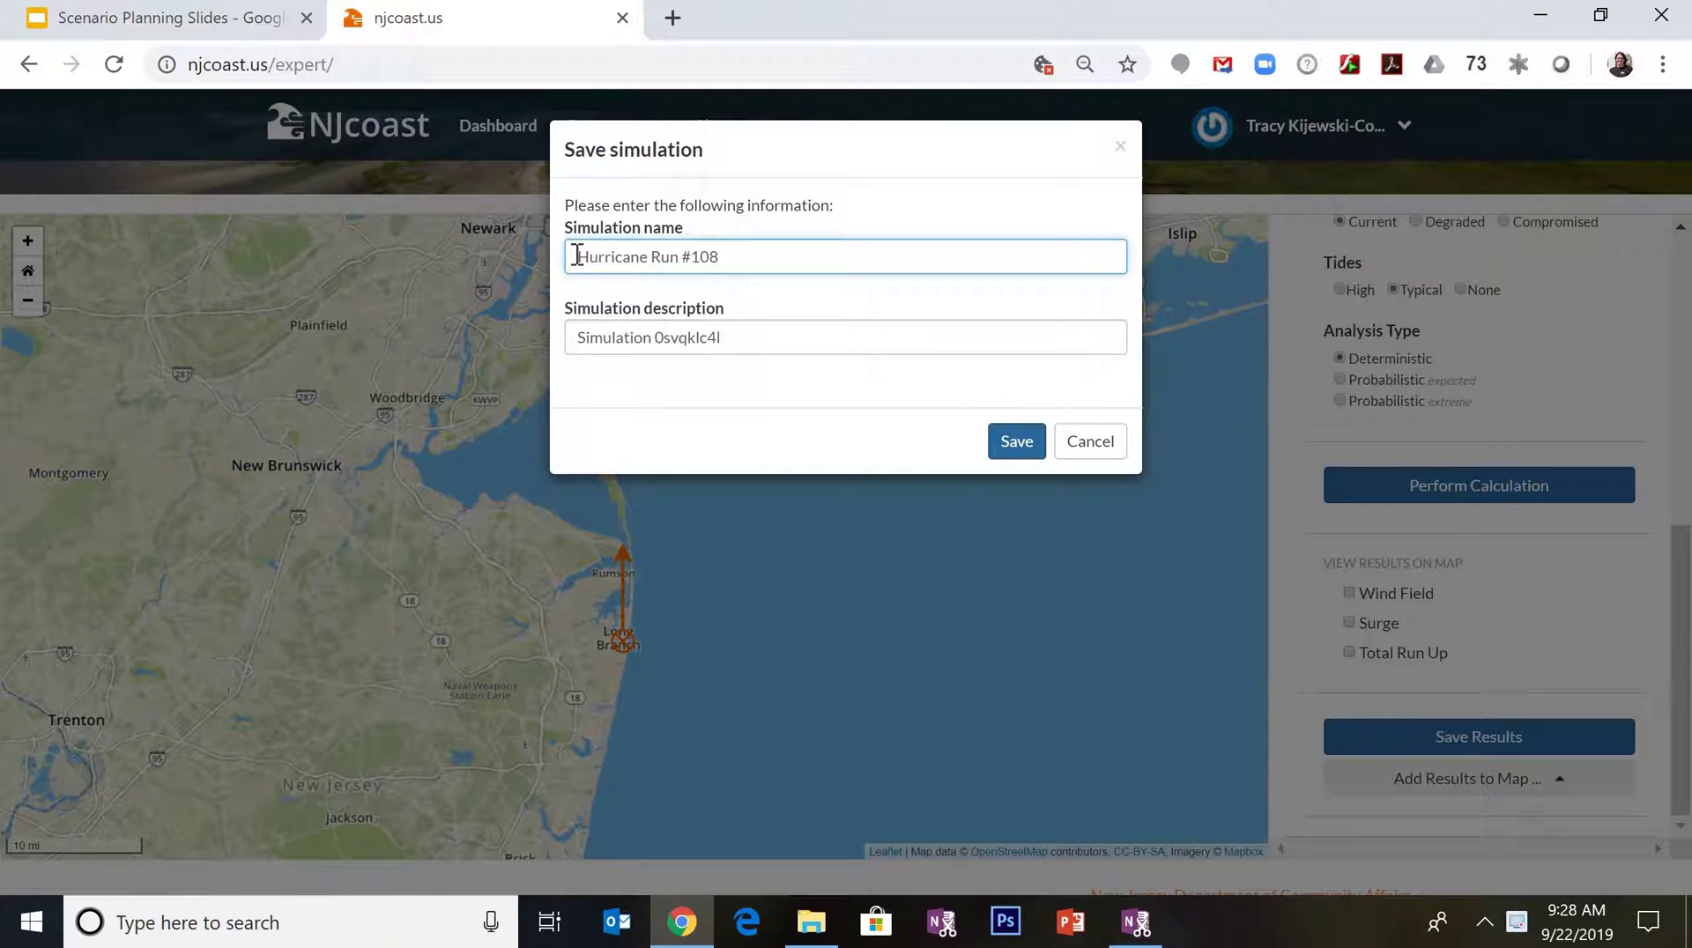
pyautogui.write('Long Bra')
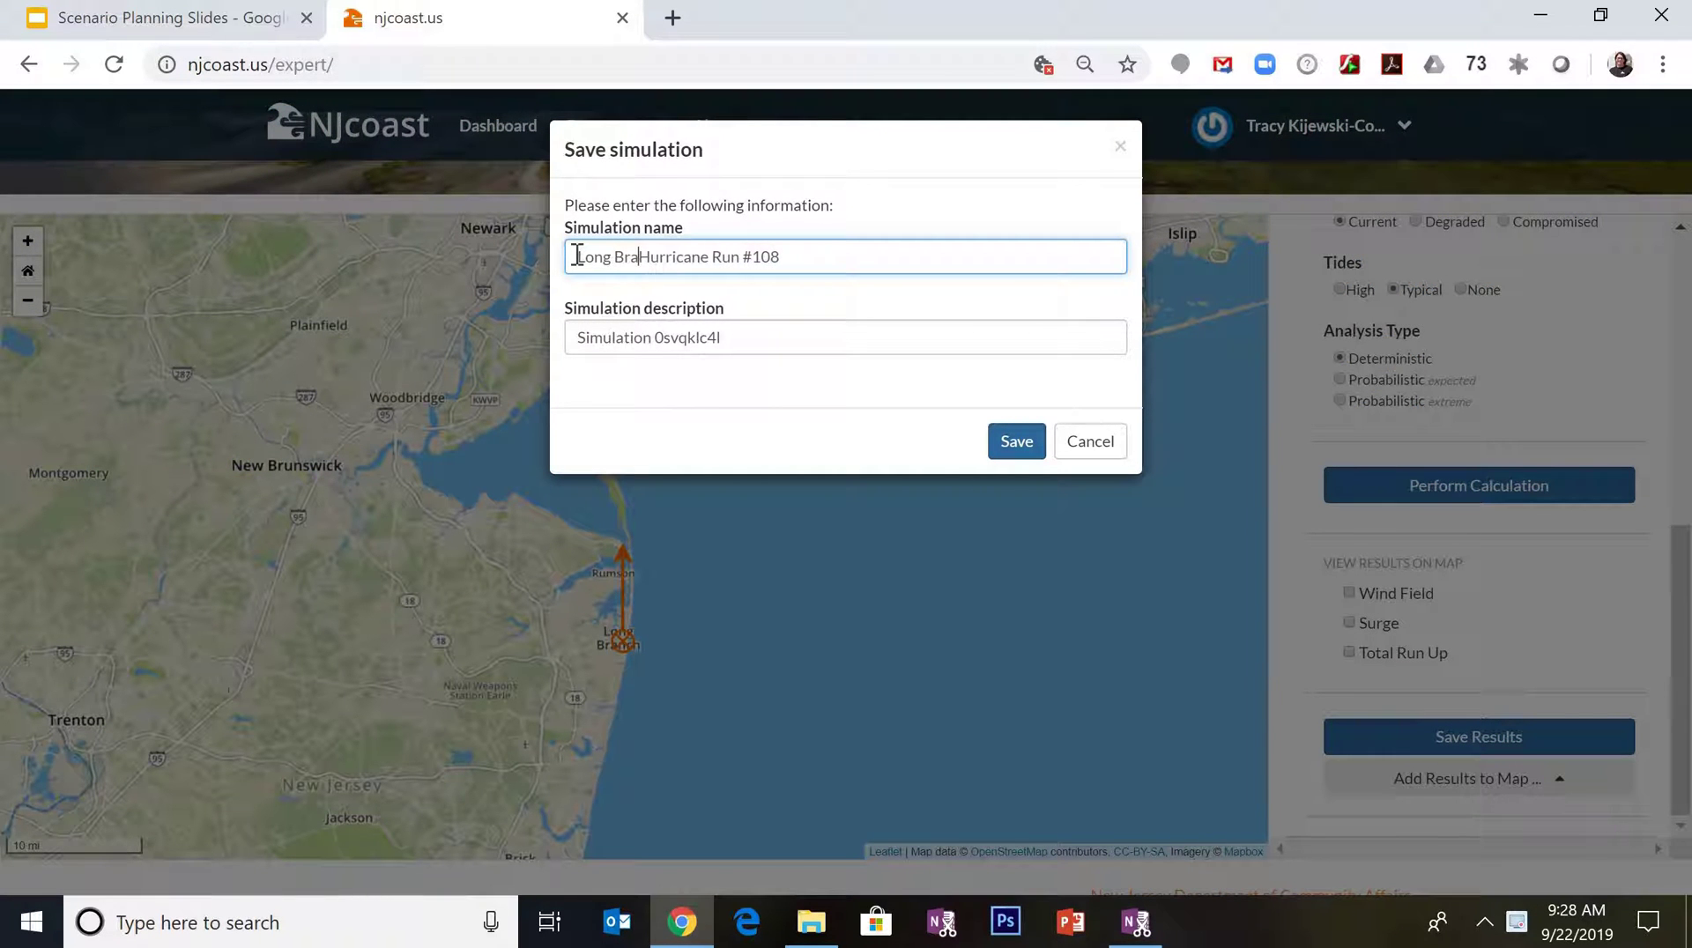
pyautogui.write('nch - C')
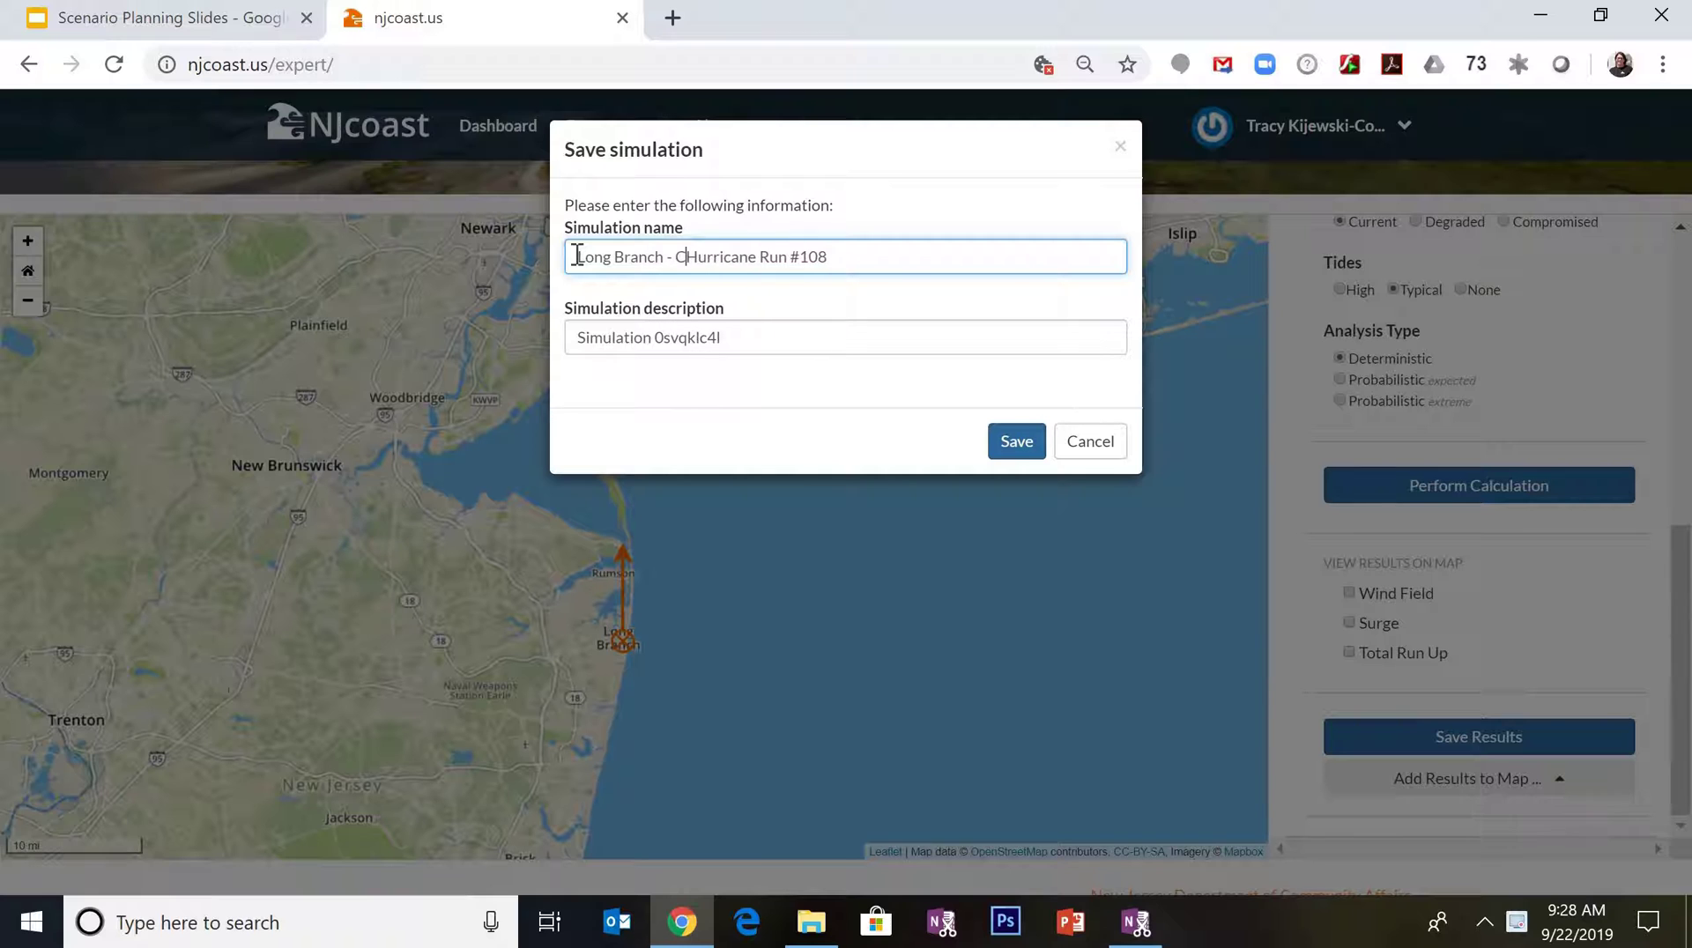
pyautogui.write('at 4 -De')
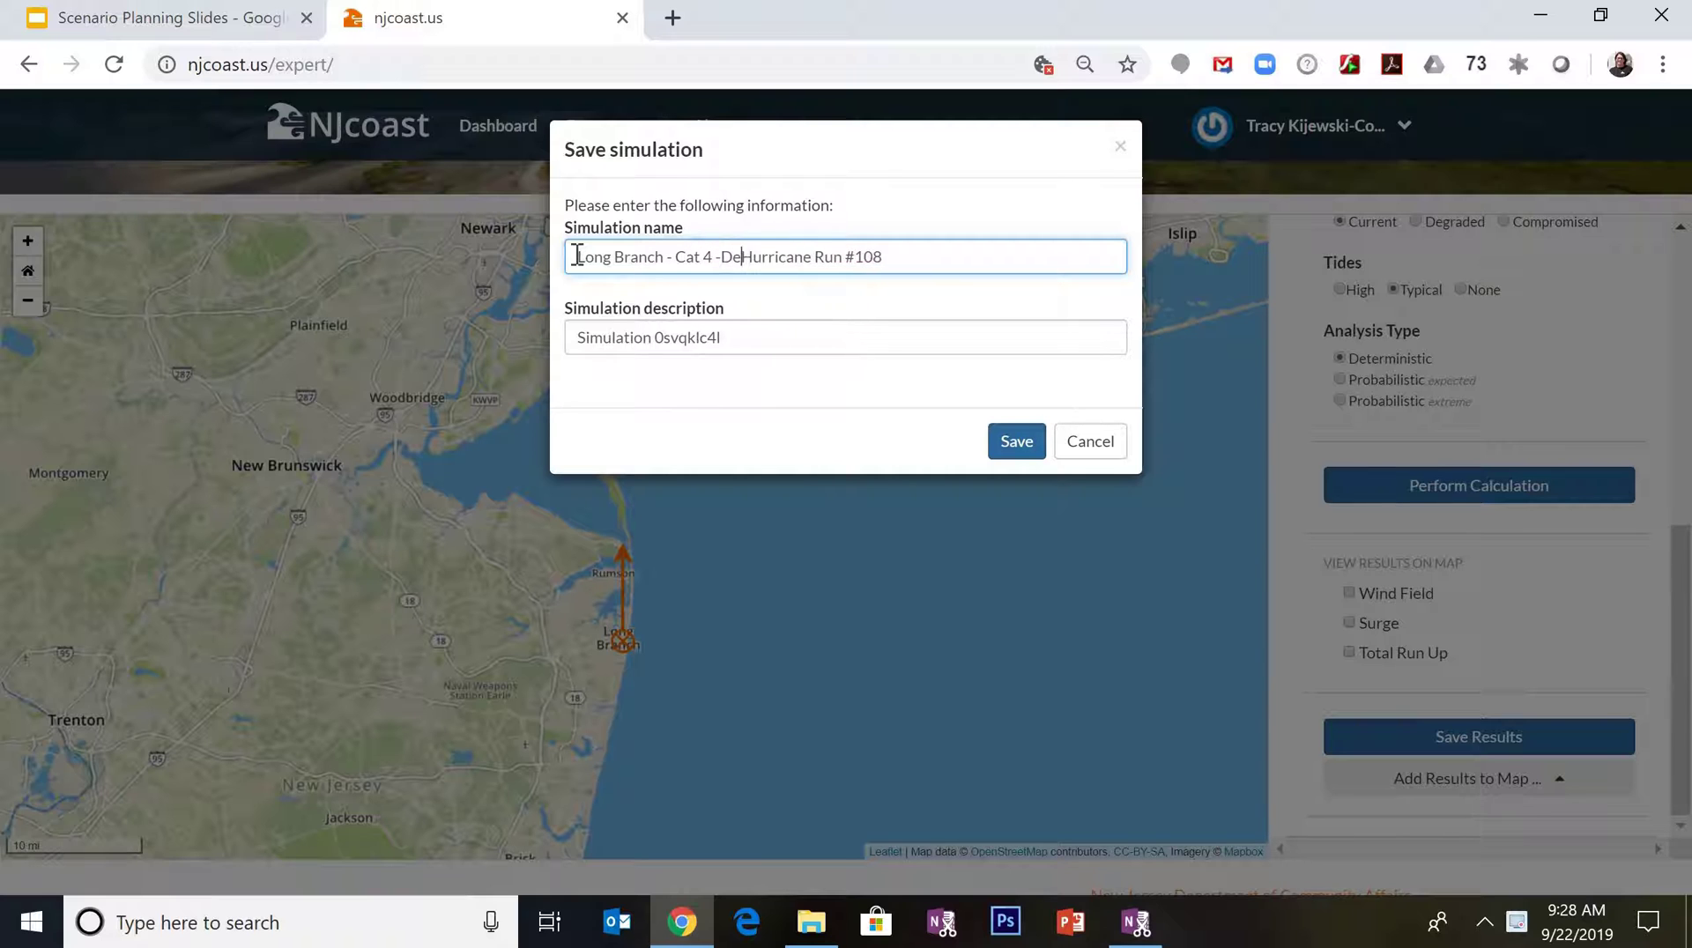
pyautogui.write('fault')
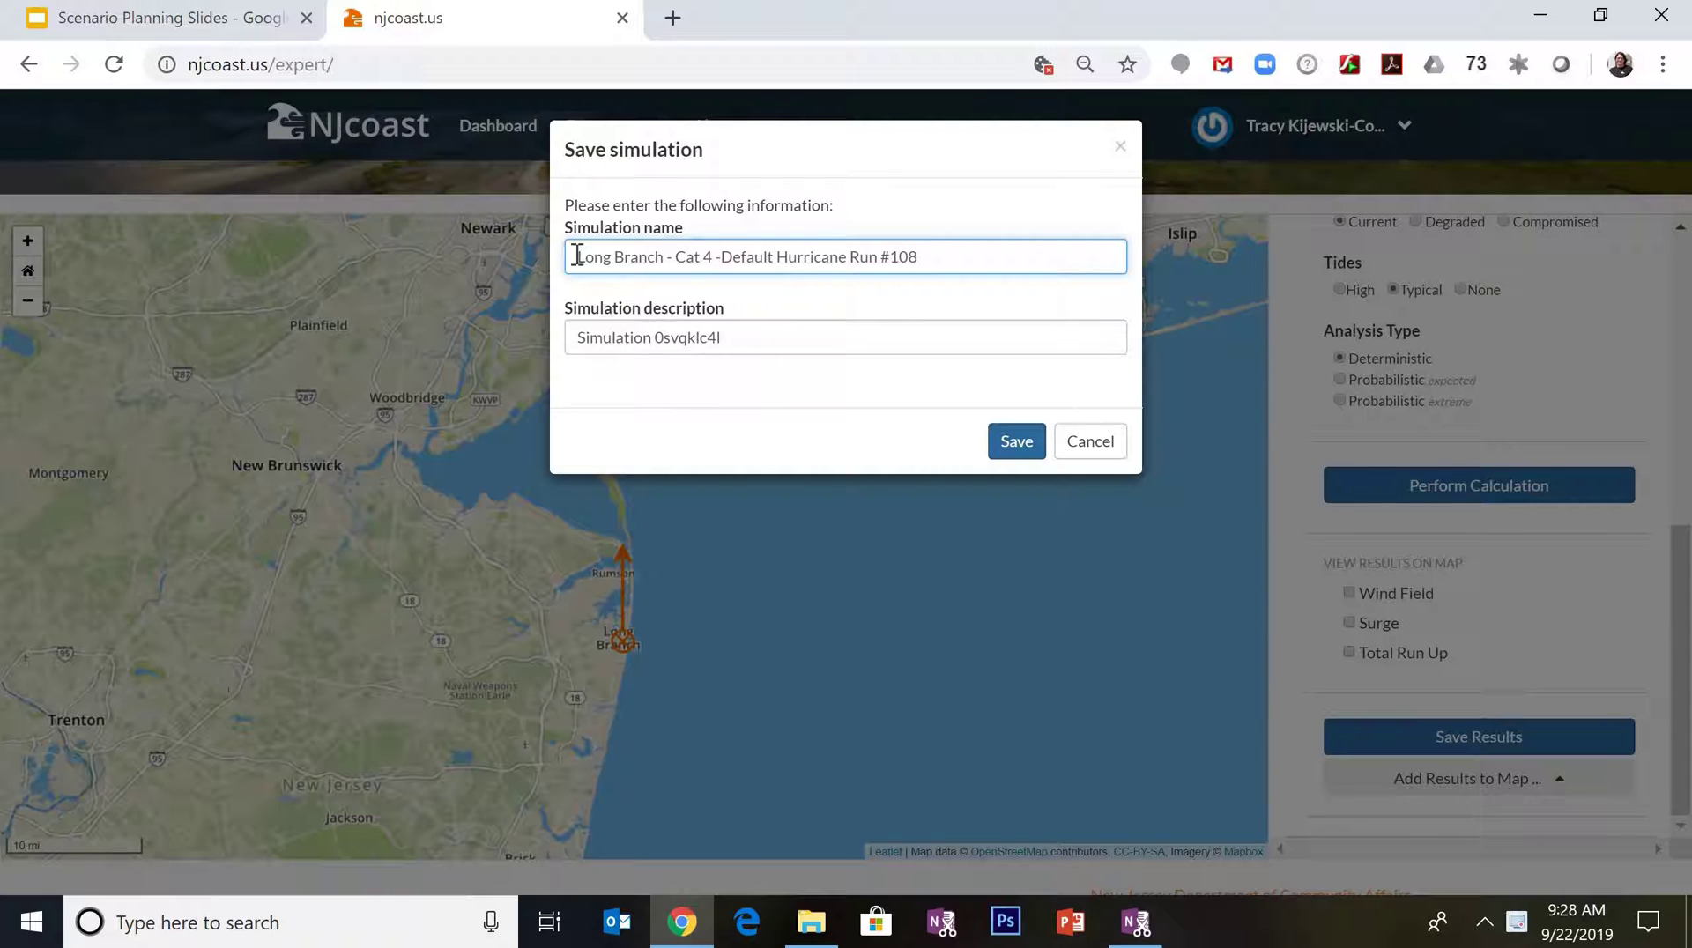
pyautogui.press('End')
pyautogui.press('BackSpace')
pyautogui.press('BackSpace')
pyautogui.press('BackSpace')
pyautogui.press('BackSpace')
pyautogui.press('BackSpace')
pyautogui.press('BackSpace')
pyautogui.press('BackSpace')
pyautogui.press('BackSpace')
# Replace the simulation description with "sim demo" and save the simulation
pyautogui.moveTo(578, 337); pyautogui.dragTo(794, 348)
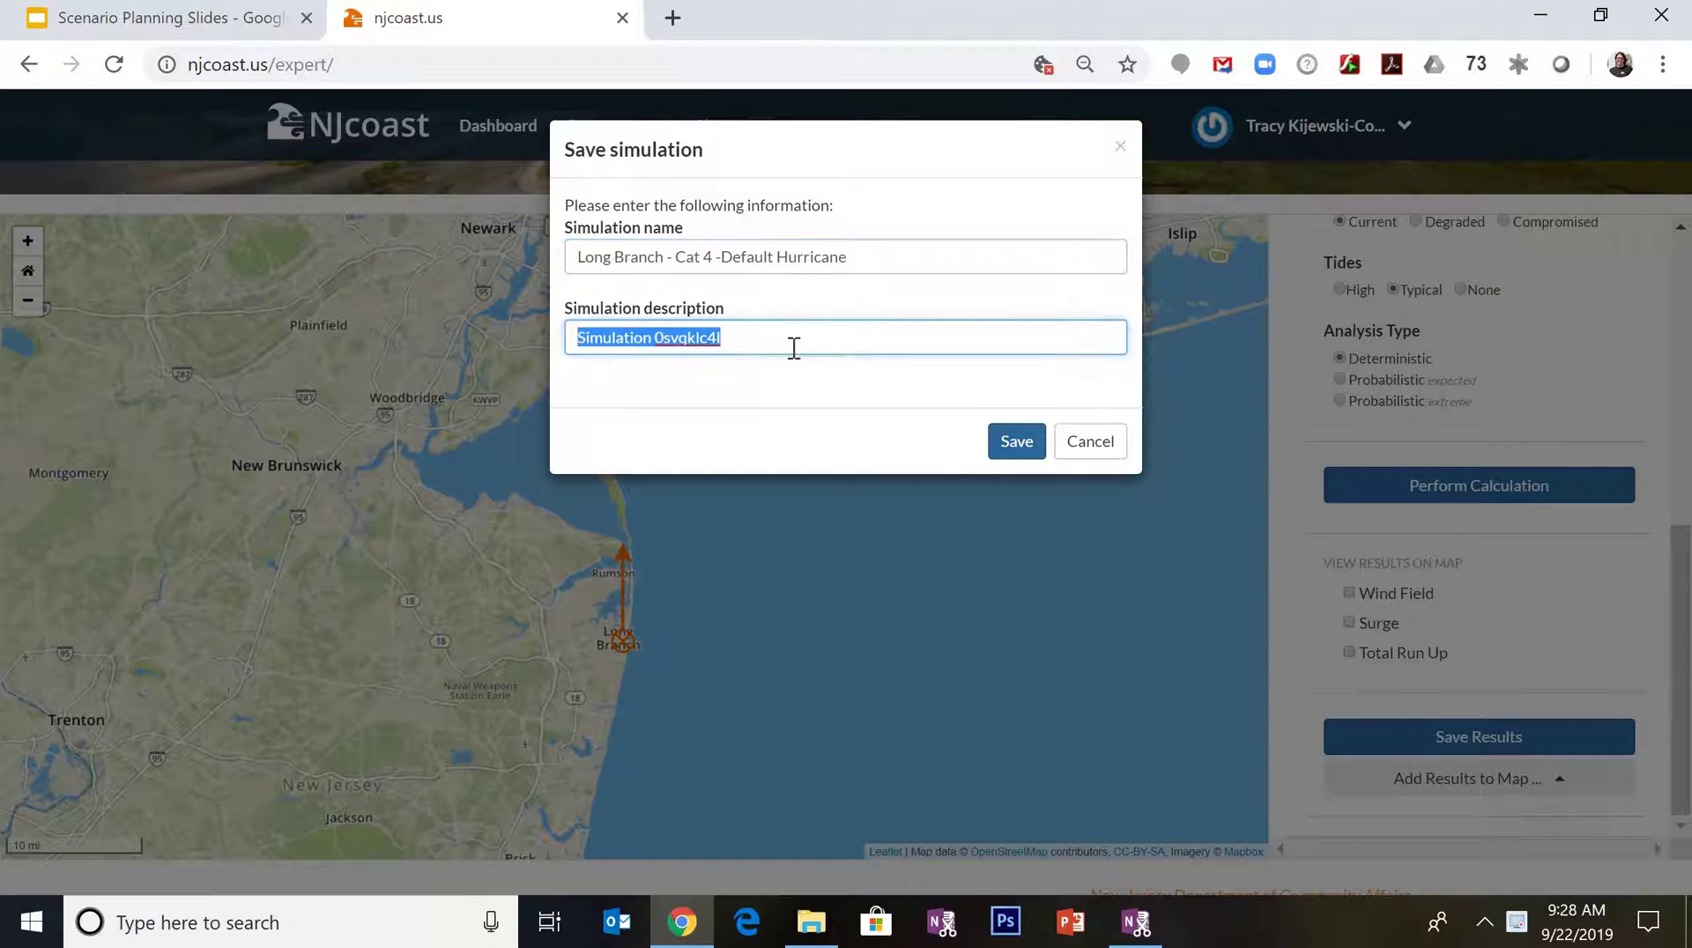
pyautogui.write('sim')
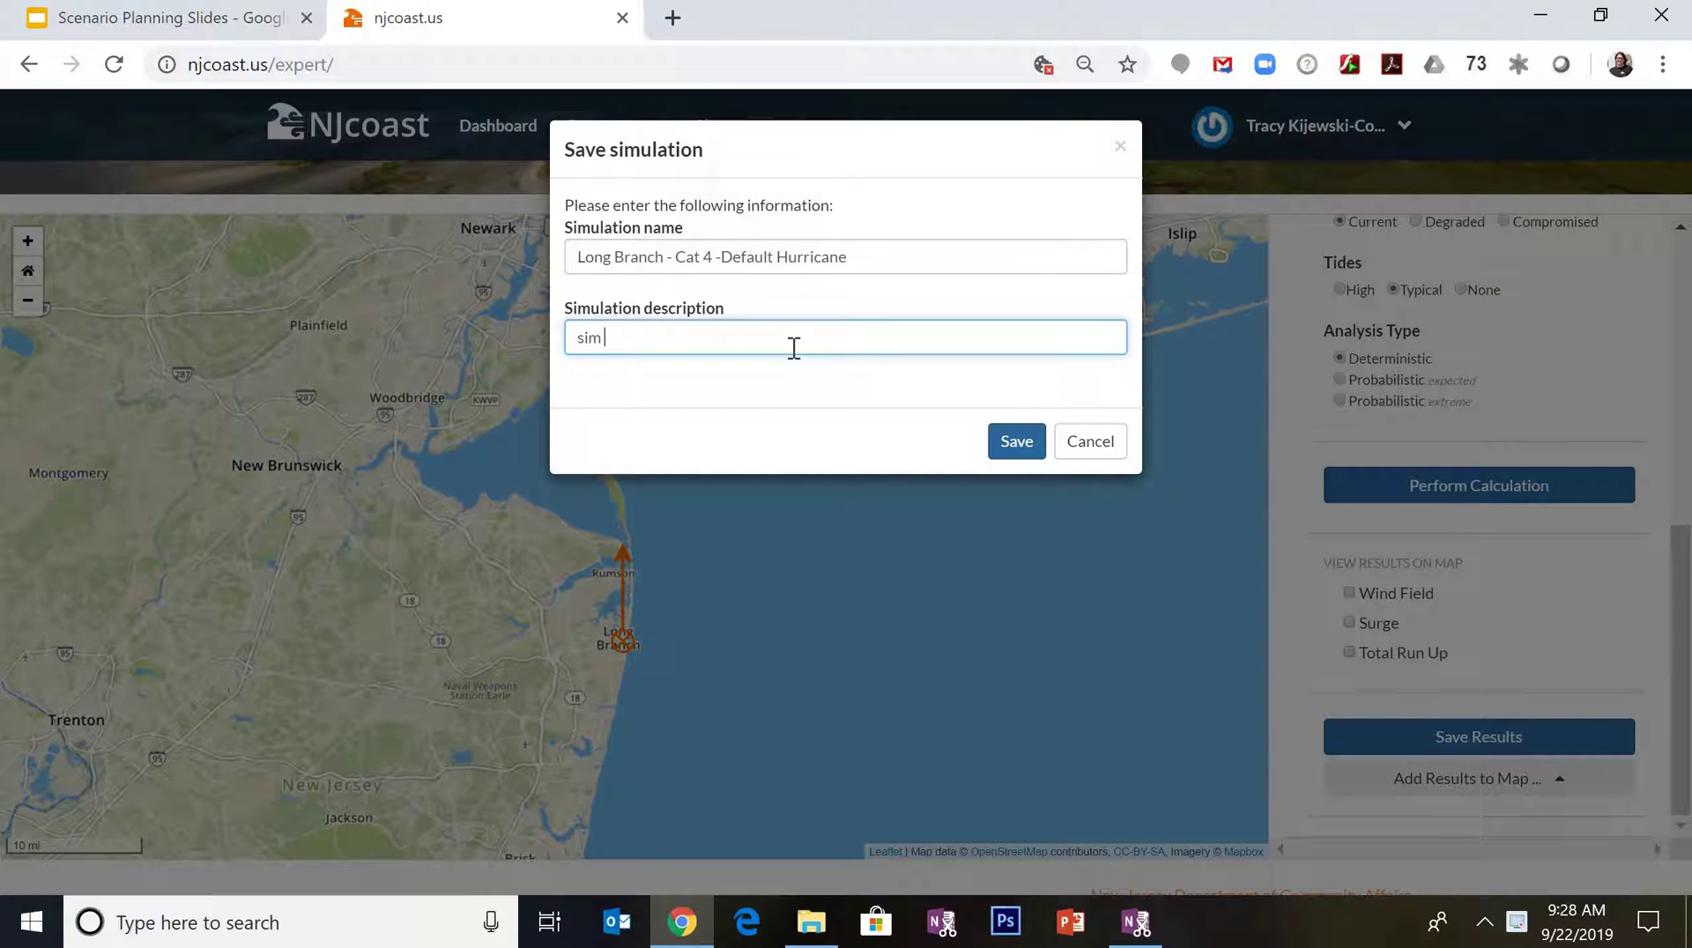
pyautogui.write(' demo')
pyautogui.click(1022, 451)
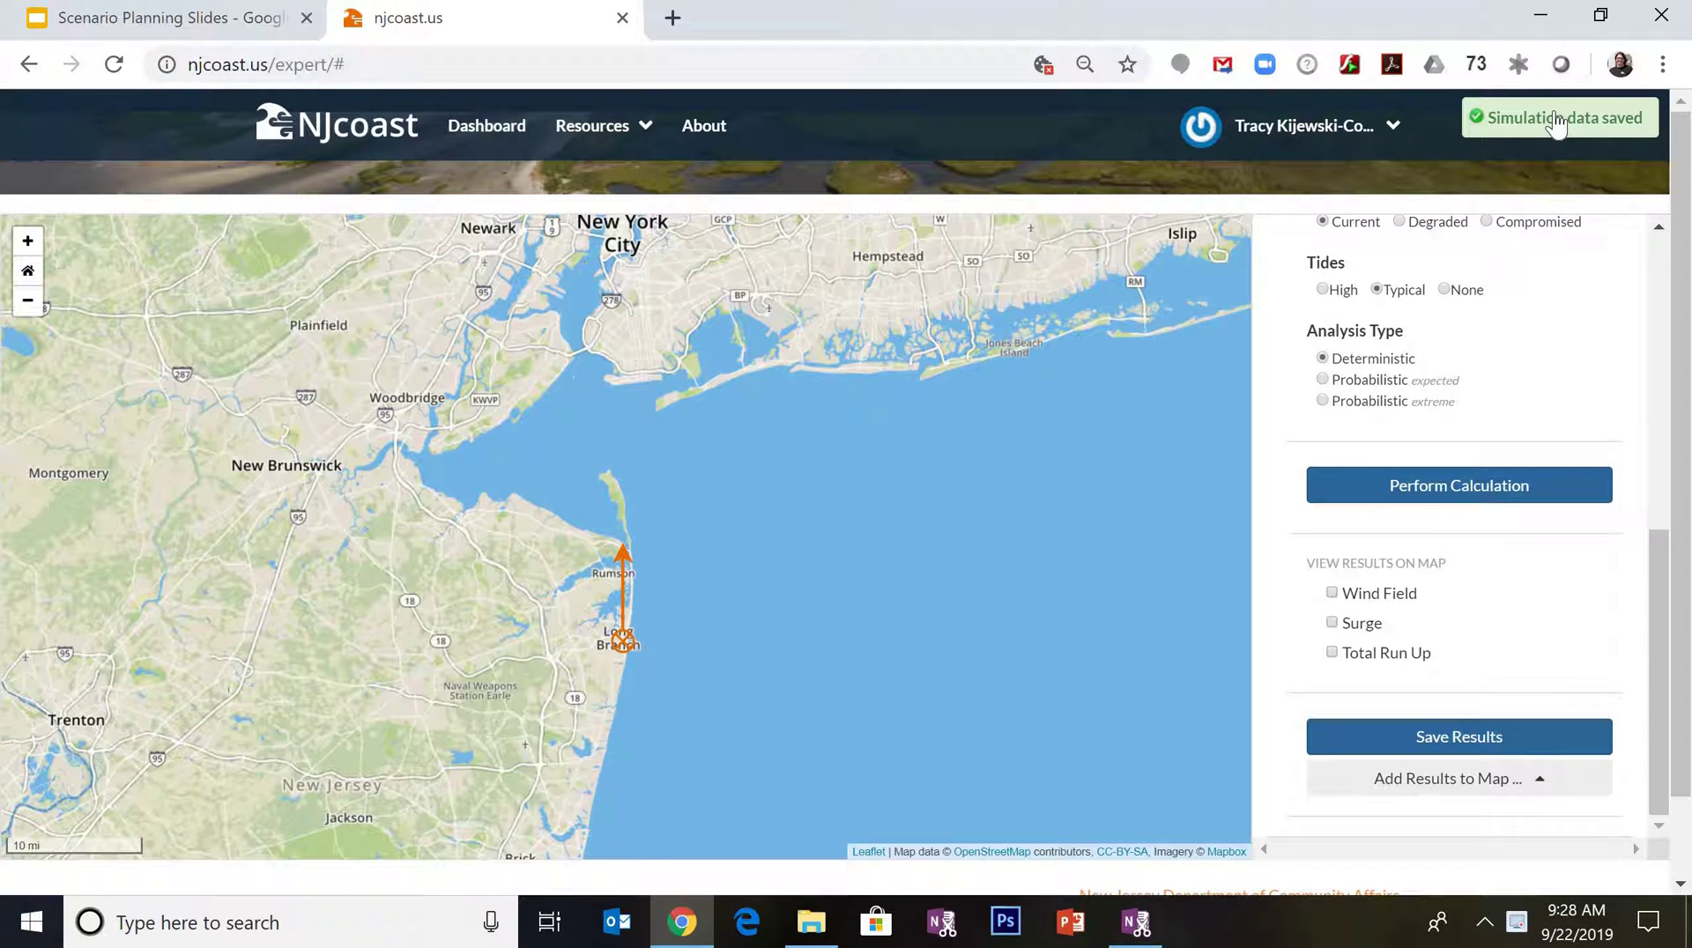
pyautogui.click(1556, 124)
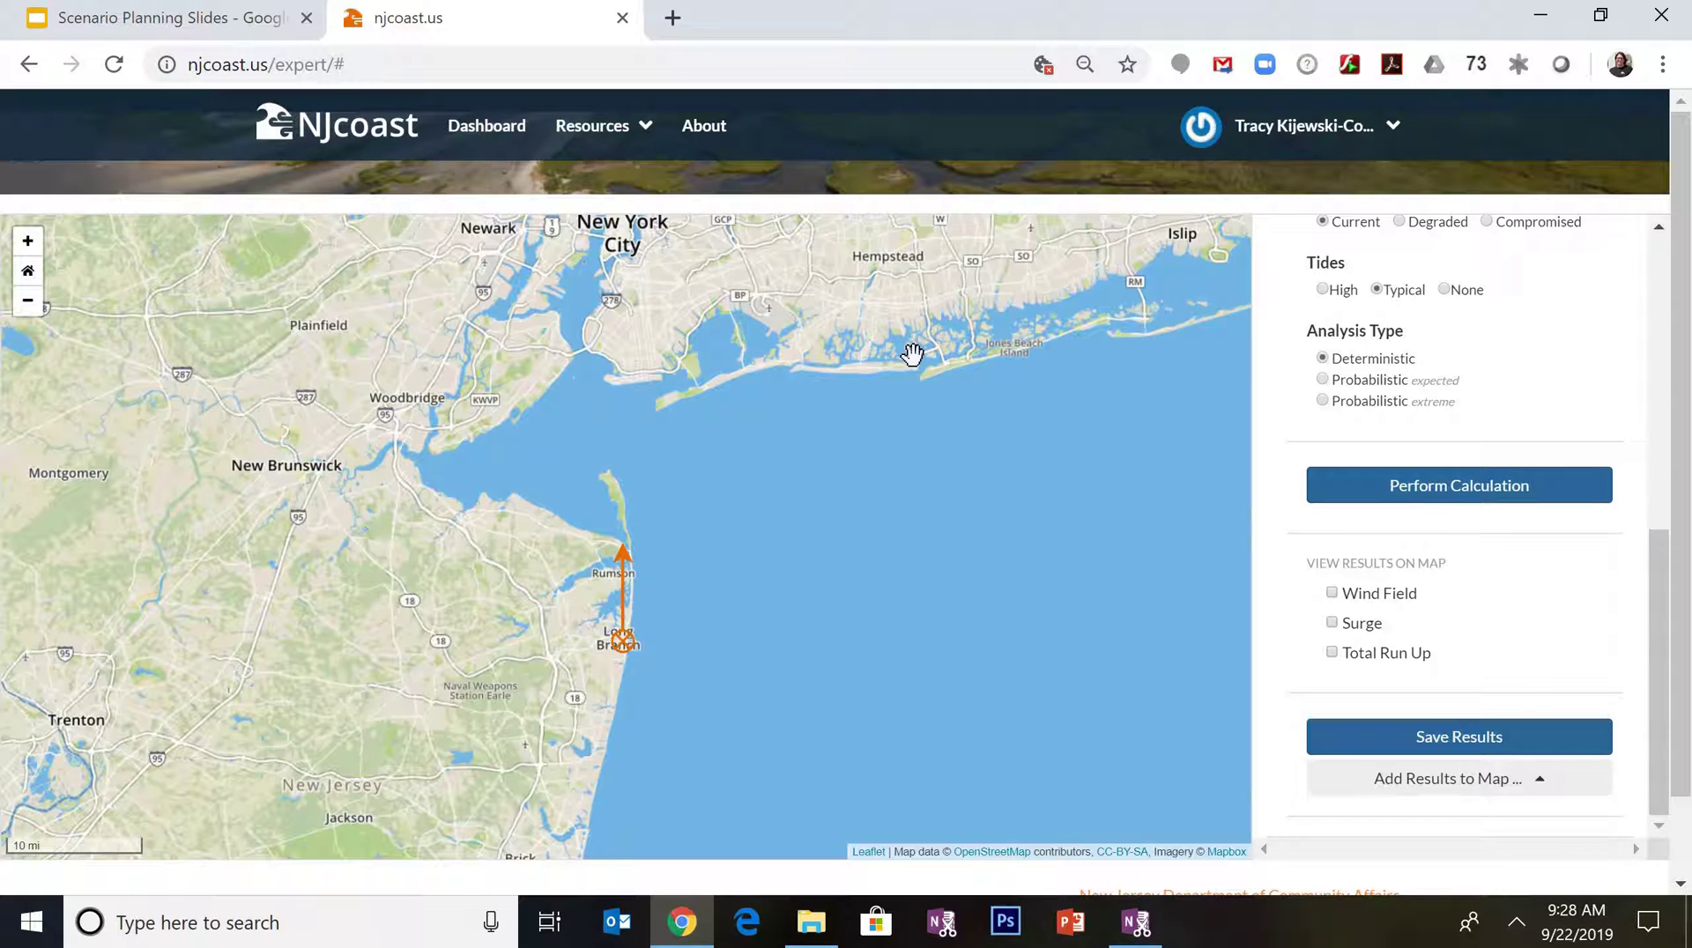
# Reload the storm hazard page to start a fresh hurricane scenario
pyautogui.doubleClick(803, 388)
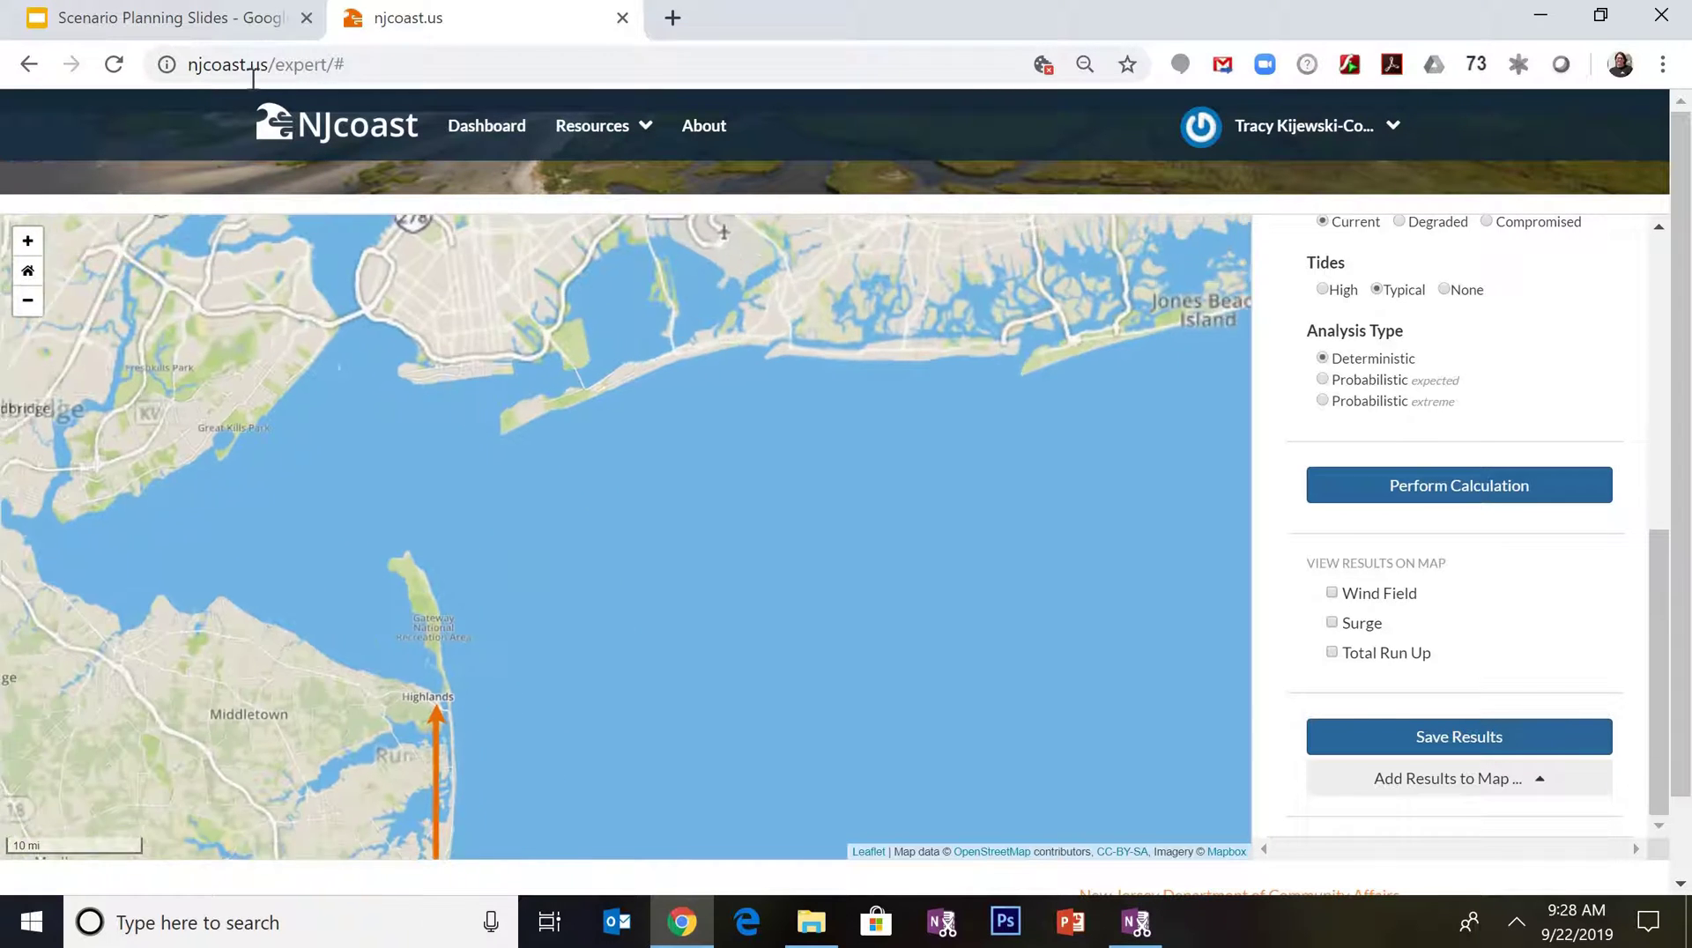
pyautogui.click(114, 65)
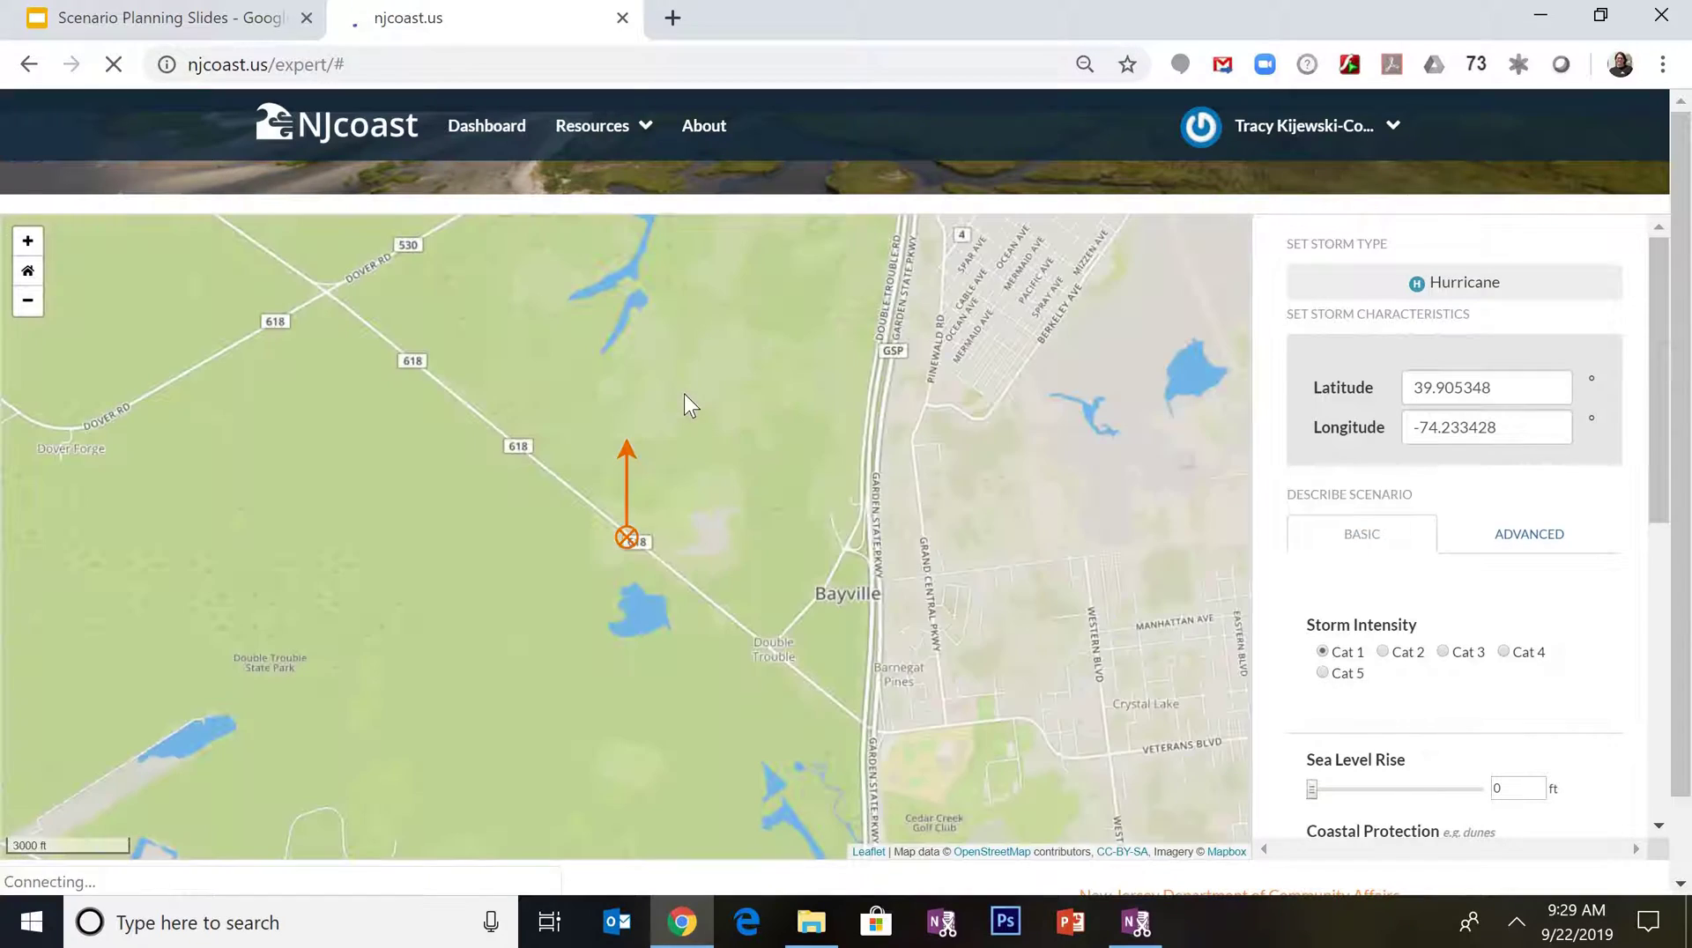
# Move the hurricane's landfall point to the coast at Long Branch, at latitude 40.3018725 and longitude -73.9817047
pyautogui.scroll(-1, 683, 392)
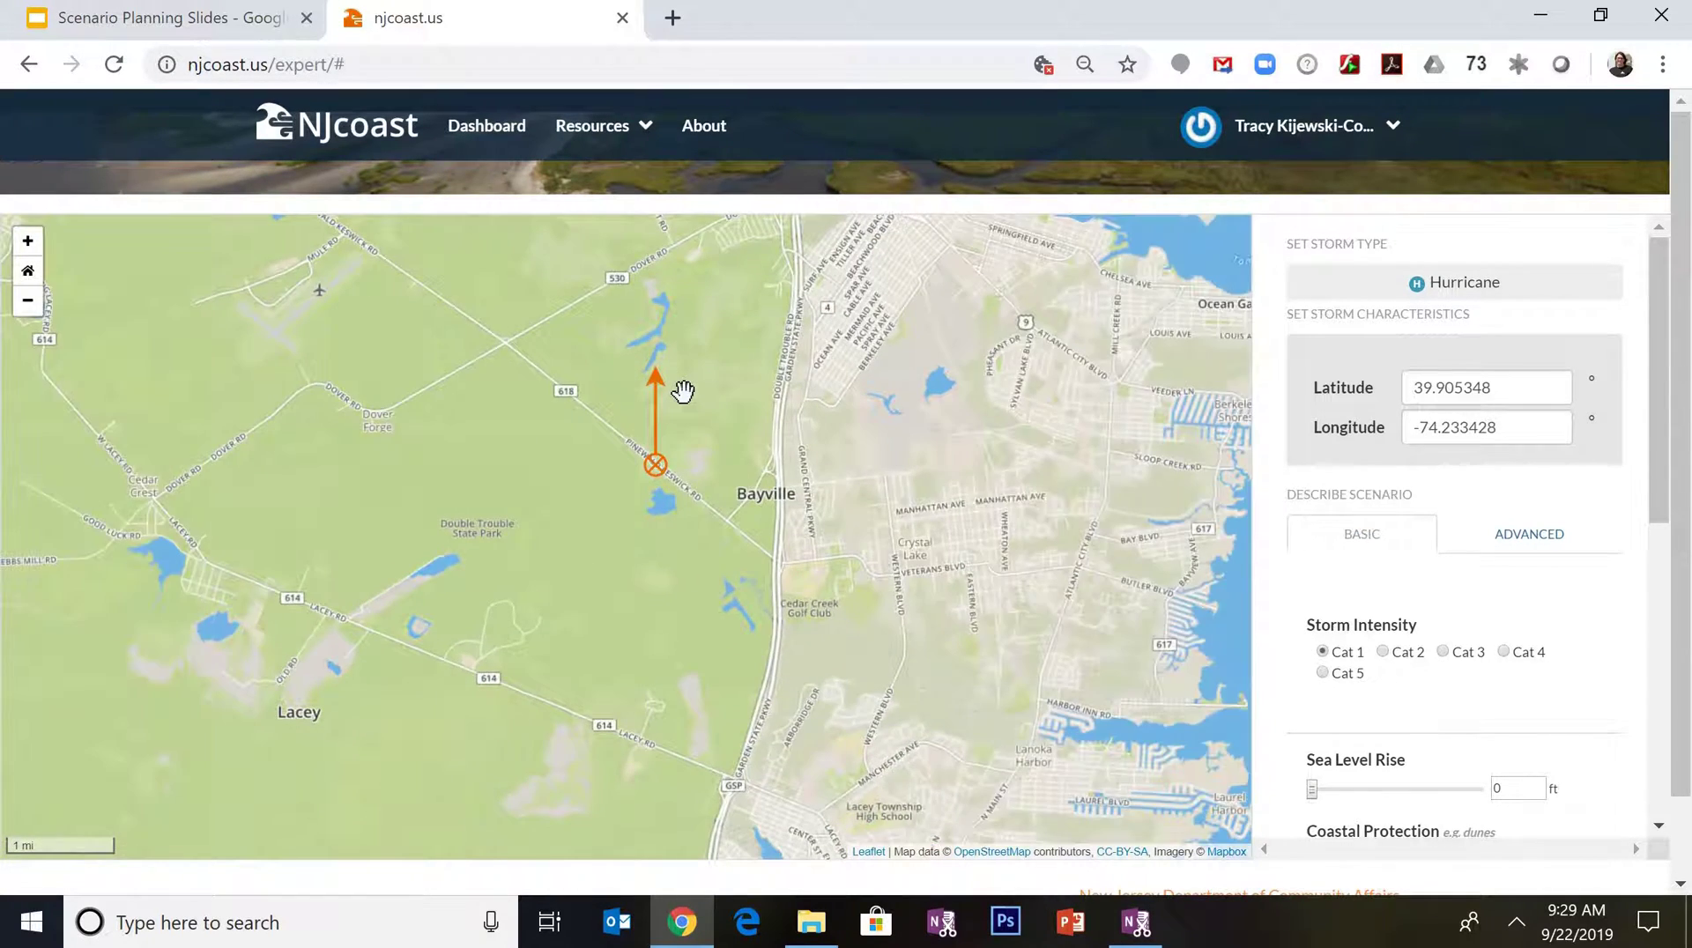
pyautogui.scroll(-2, 684, 391)
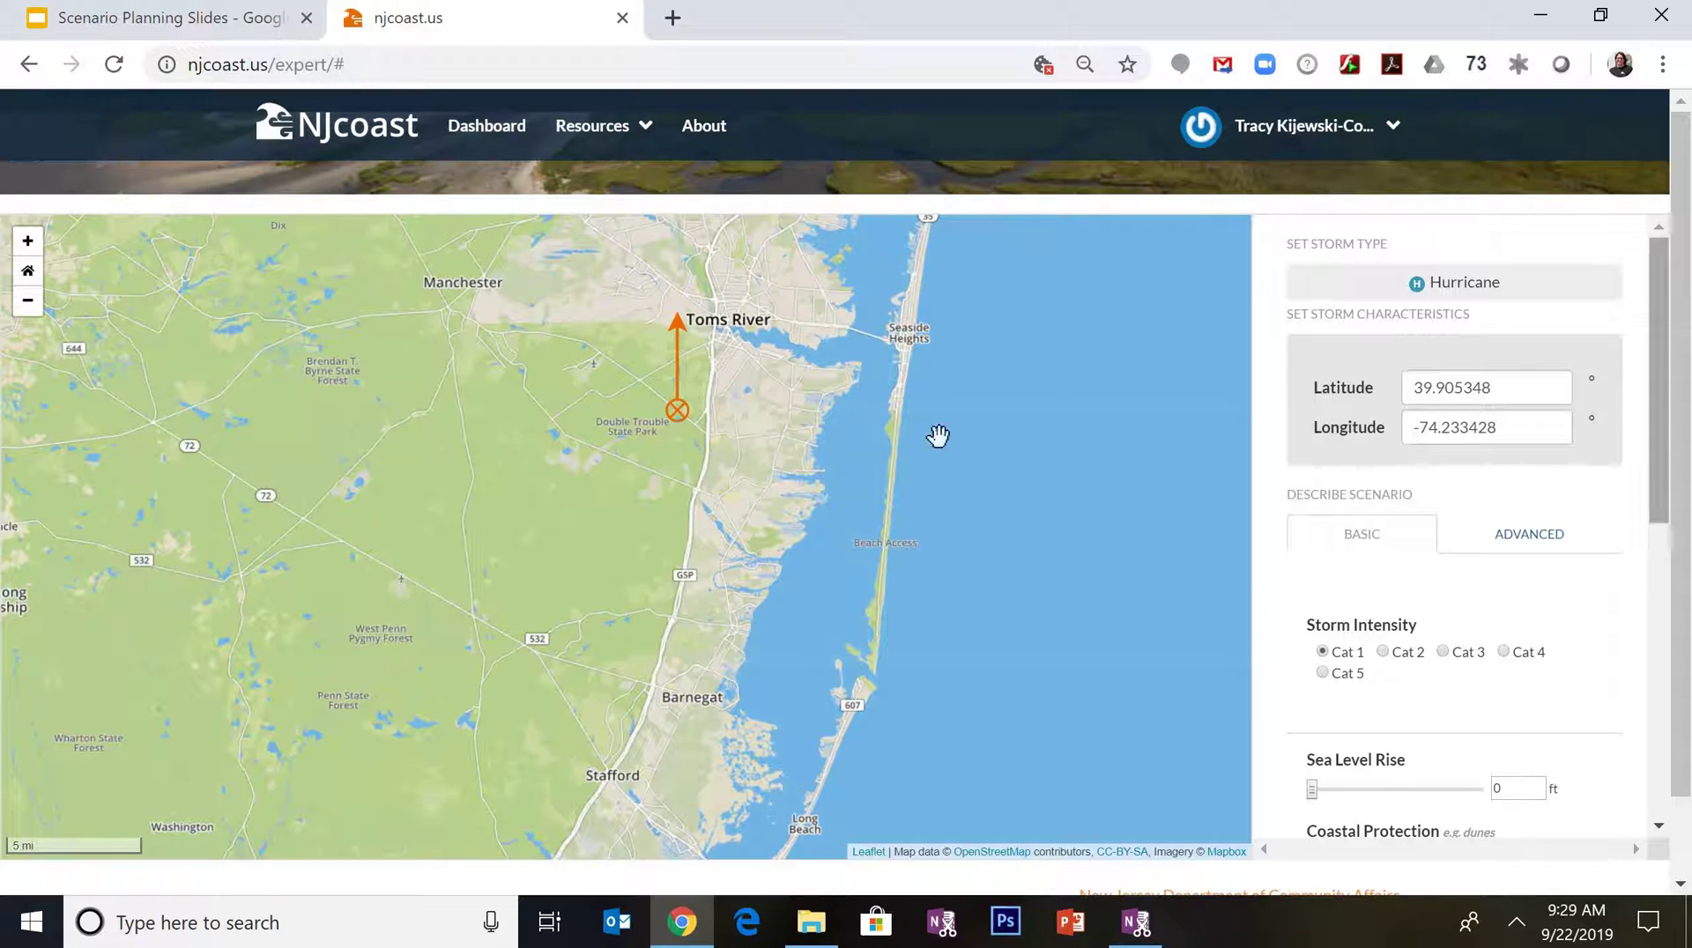
pyautogui.scroll(-1, 959, 434)
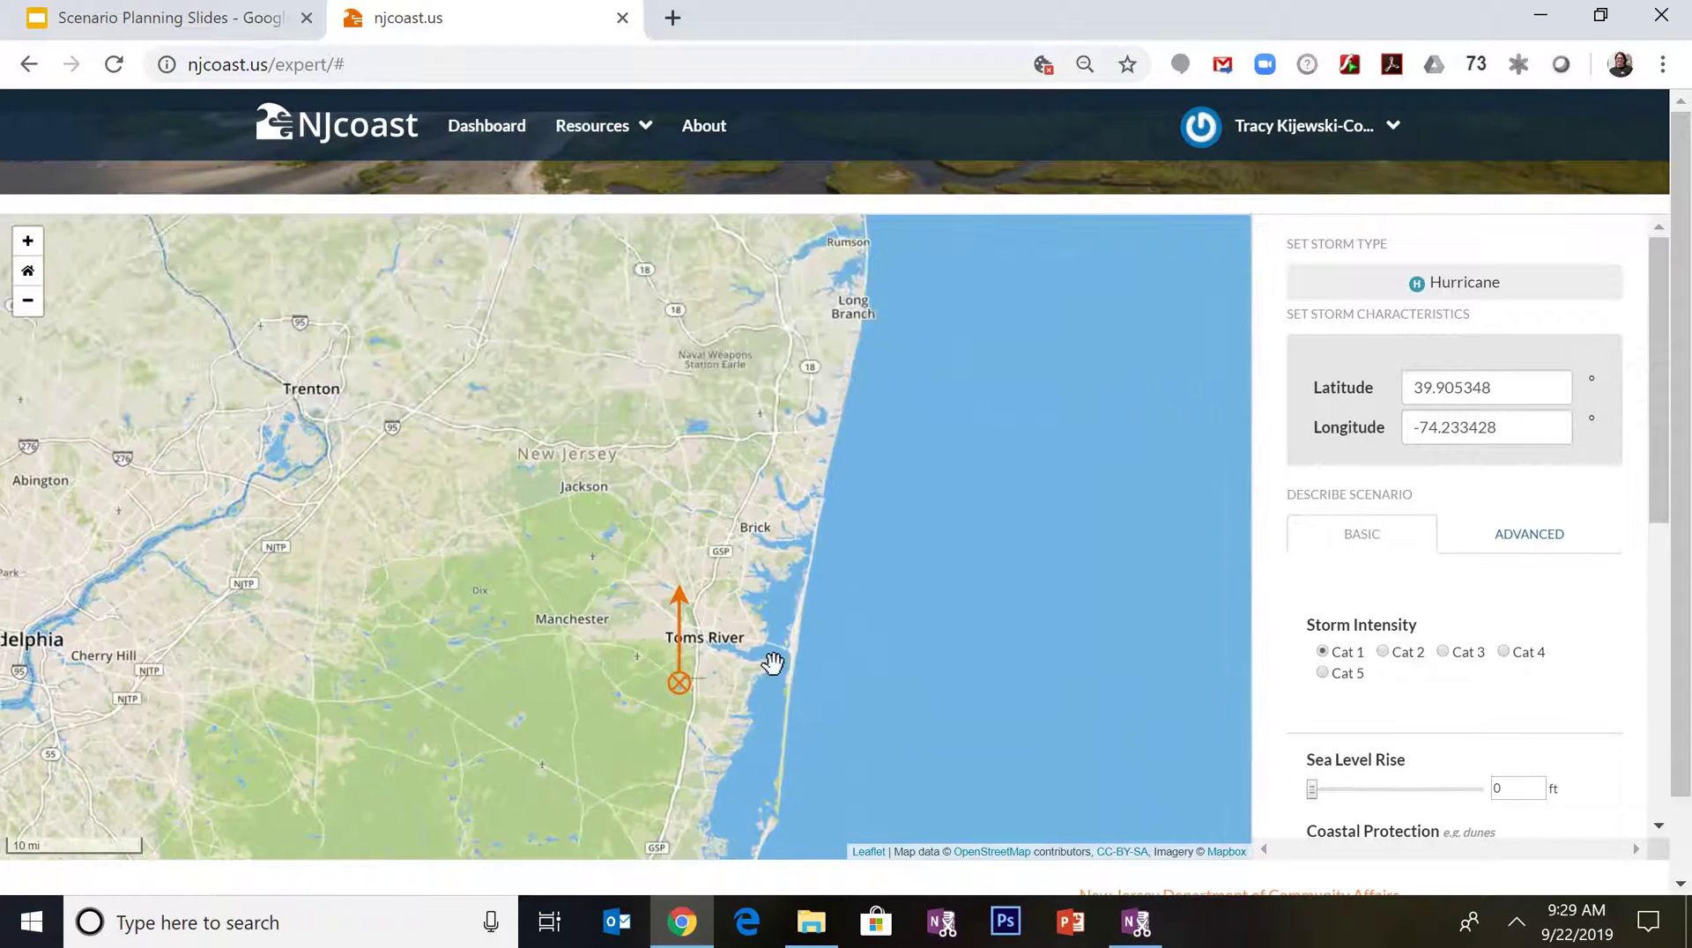
pyautogui.moveTo(679, 683); pyautogui.dragTo(921, 377)
pyautogui.moveTo(751, 406); pyautogui.dragTo(722, 635)
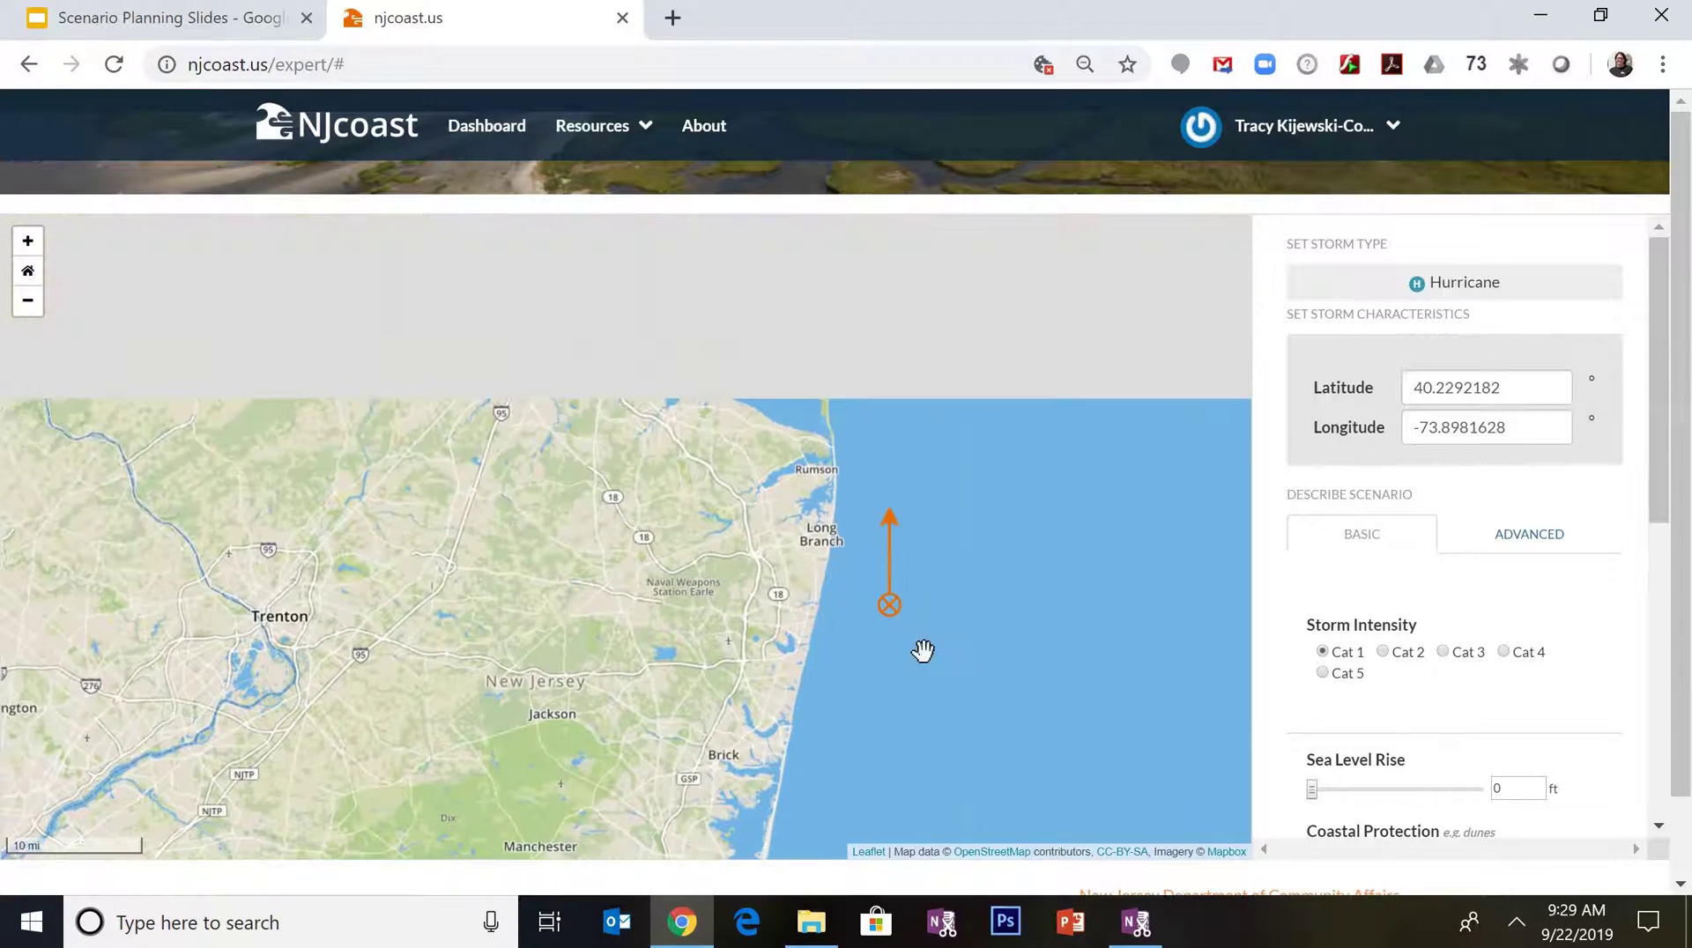
pyautogui.scroll(2, 780, 596)
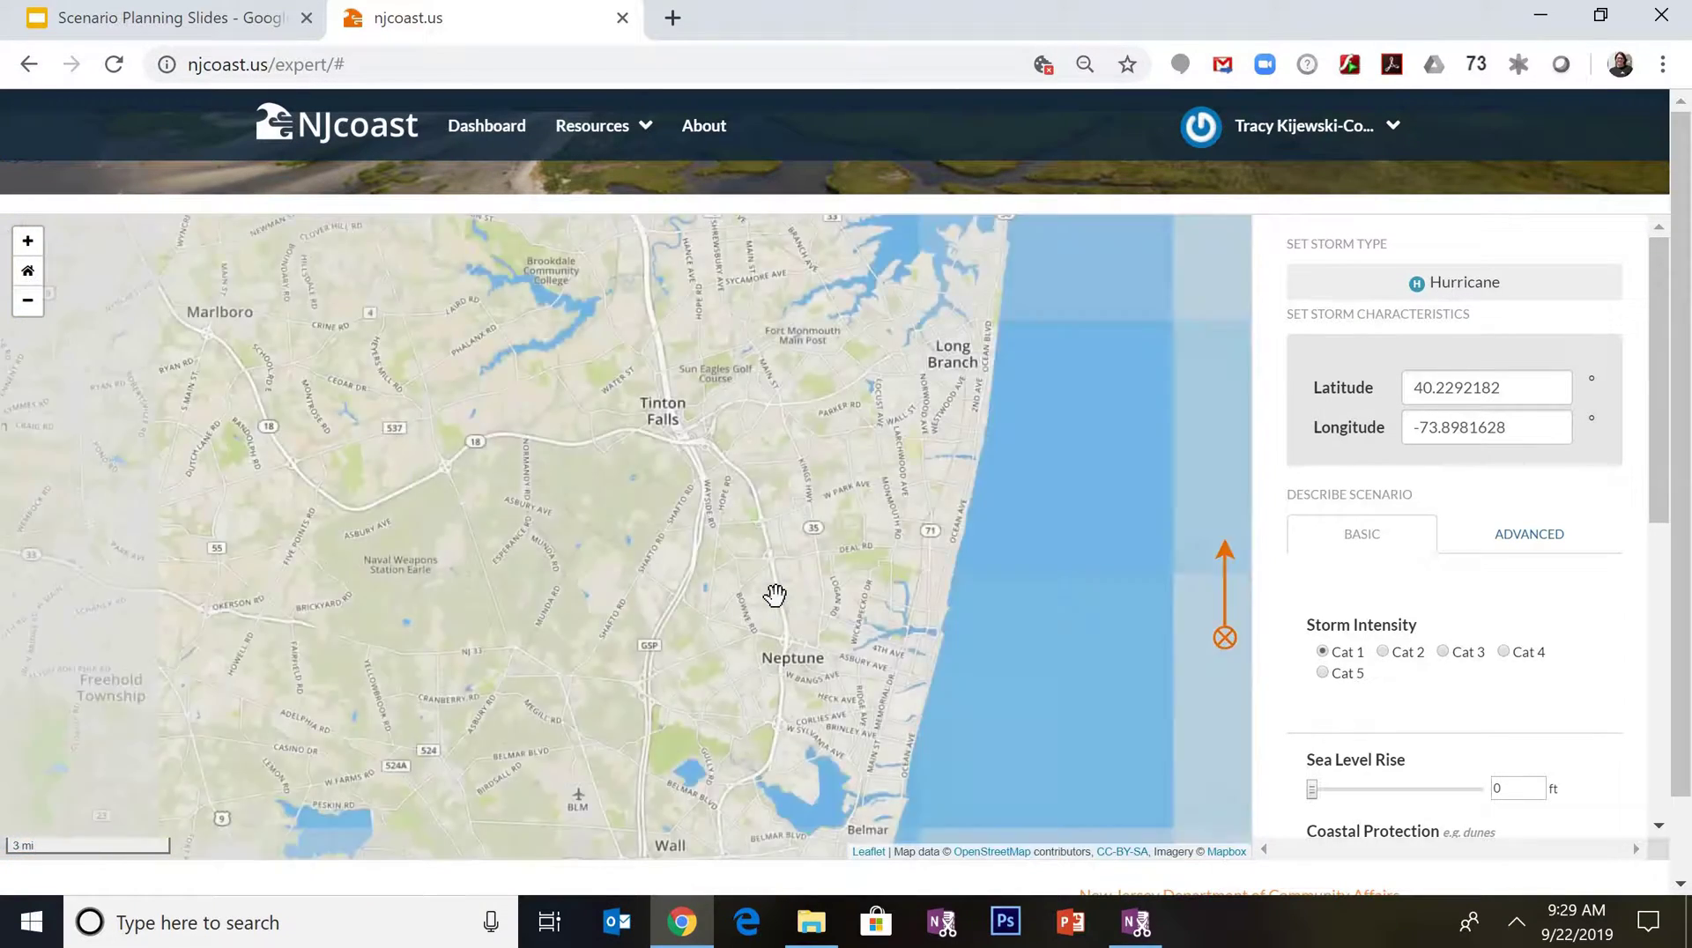
pyautogui.scroll(-2, 775, 593)
pyautogui.moveTo(775, 580)
pyautogui.mouseDown()
pyautogui.moveTo(791, 701)
pyautogui.moveTo(827, 691)
pyautogui.moveTo(785, 660)
pyautogui.mouseUp()
pyautogui.scroll(1, 737, 675)
pyautogui.scroll(1, 801, 656)
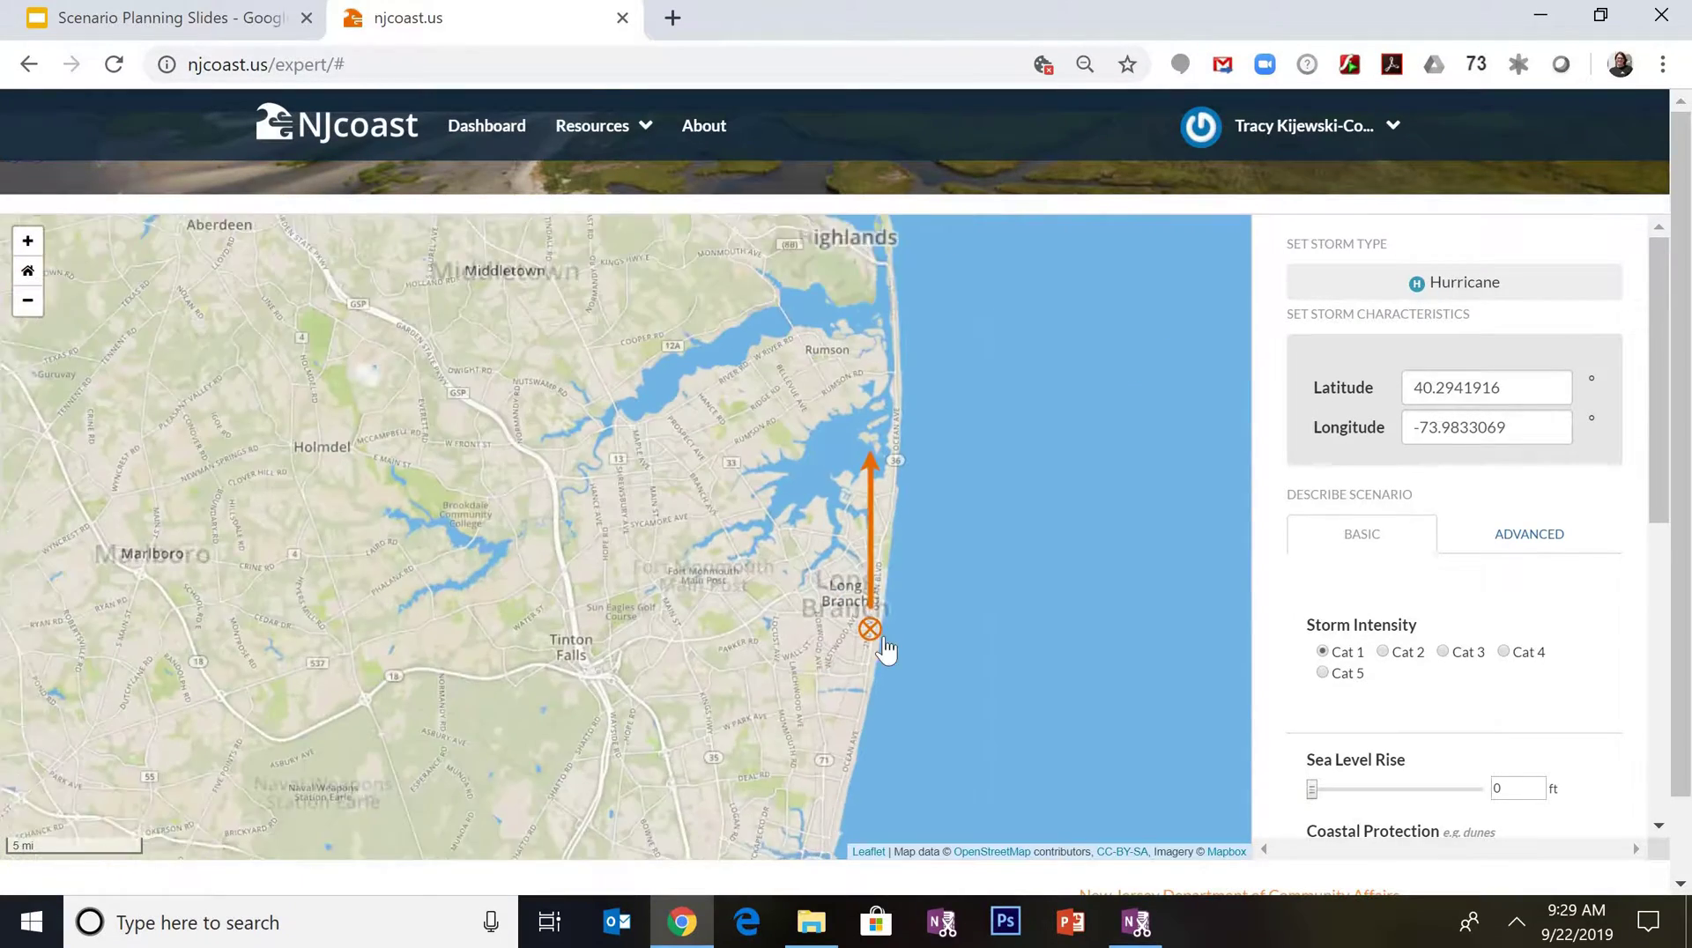
pyautogui.moveTo(866, 579); pyautogui.dragTo(872, 550)
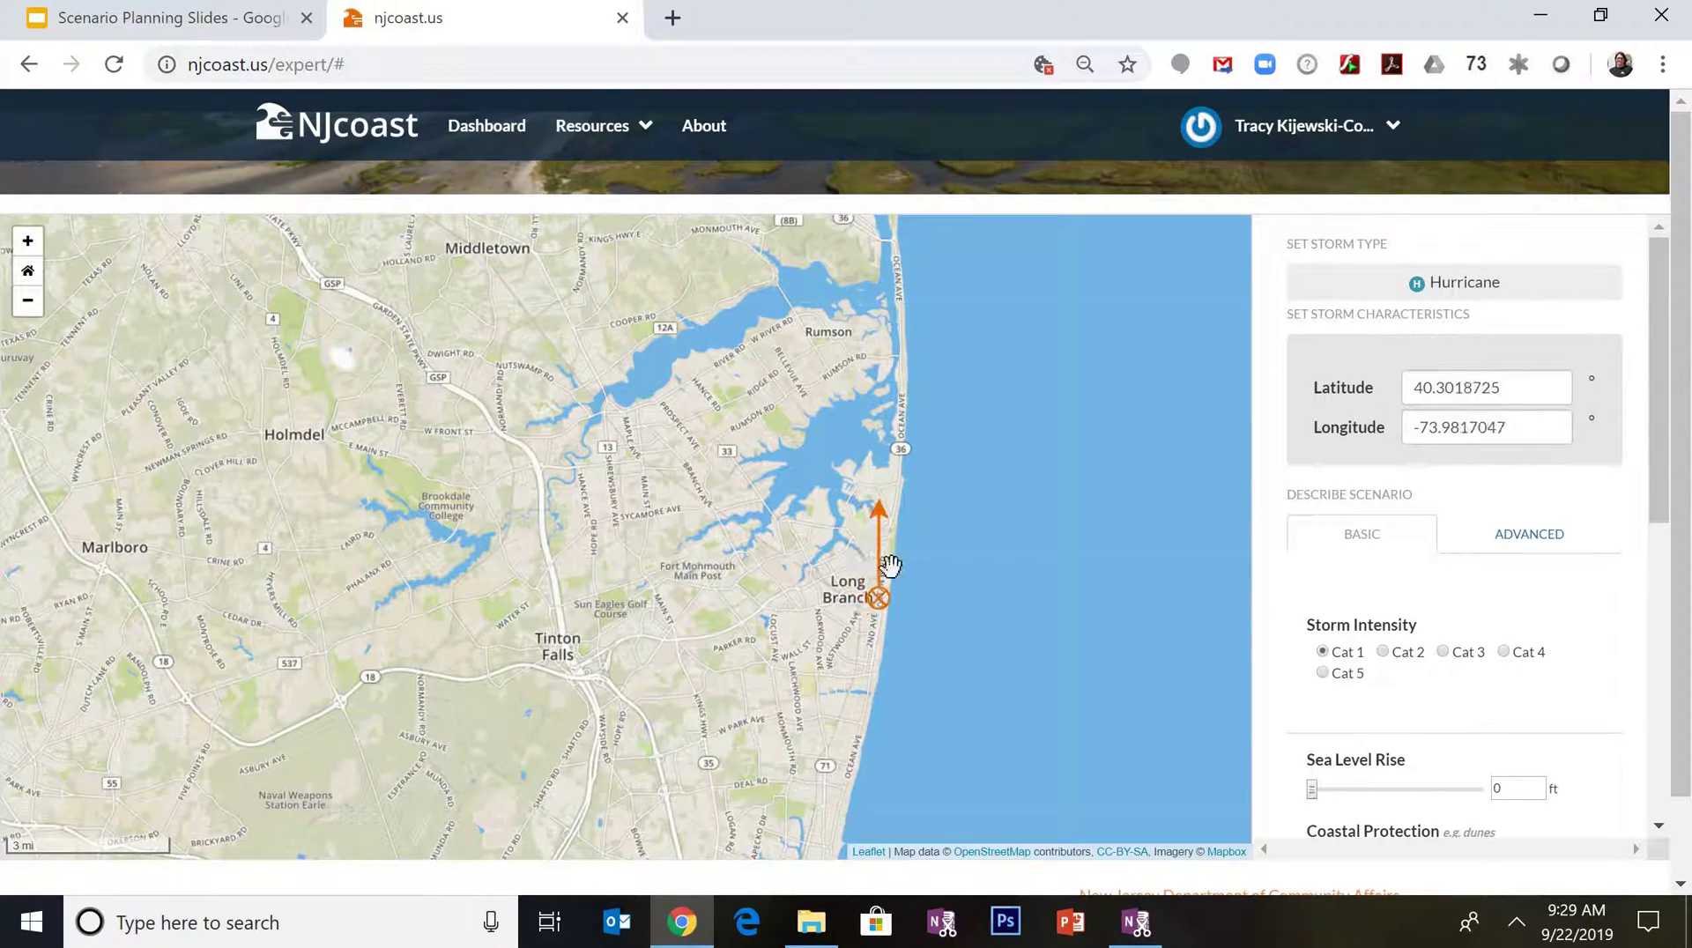
# Set the storm intensity to Cat 4 and the sea level rise to 3 ft
pyautogui.click(1504, 652)
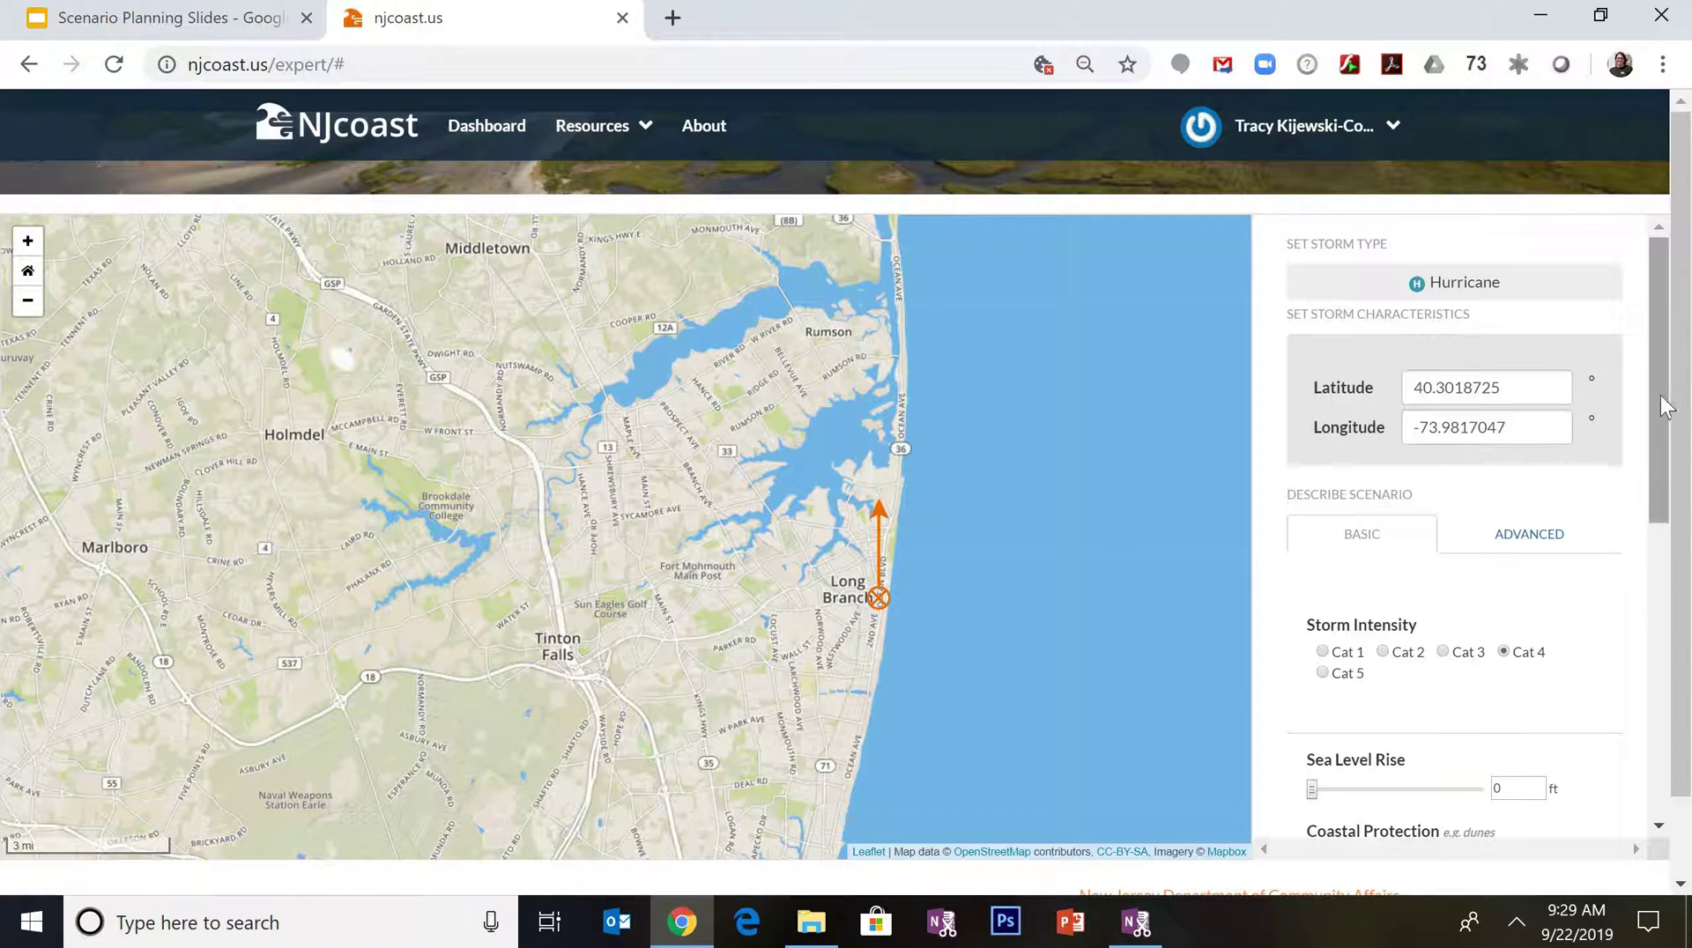
pyautogui.scroll(-5, 1640, 486)
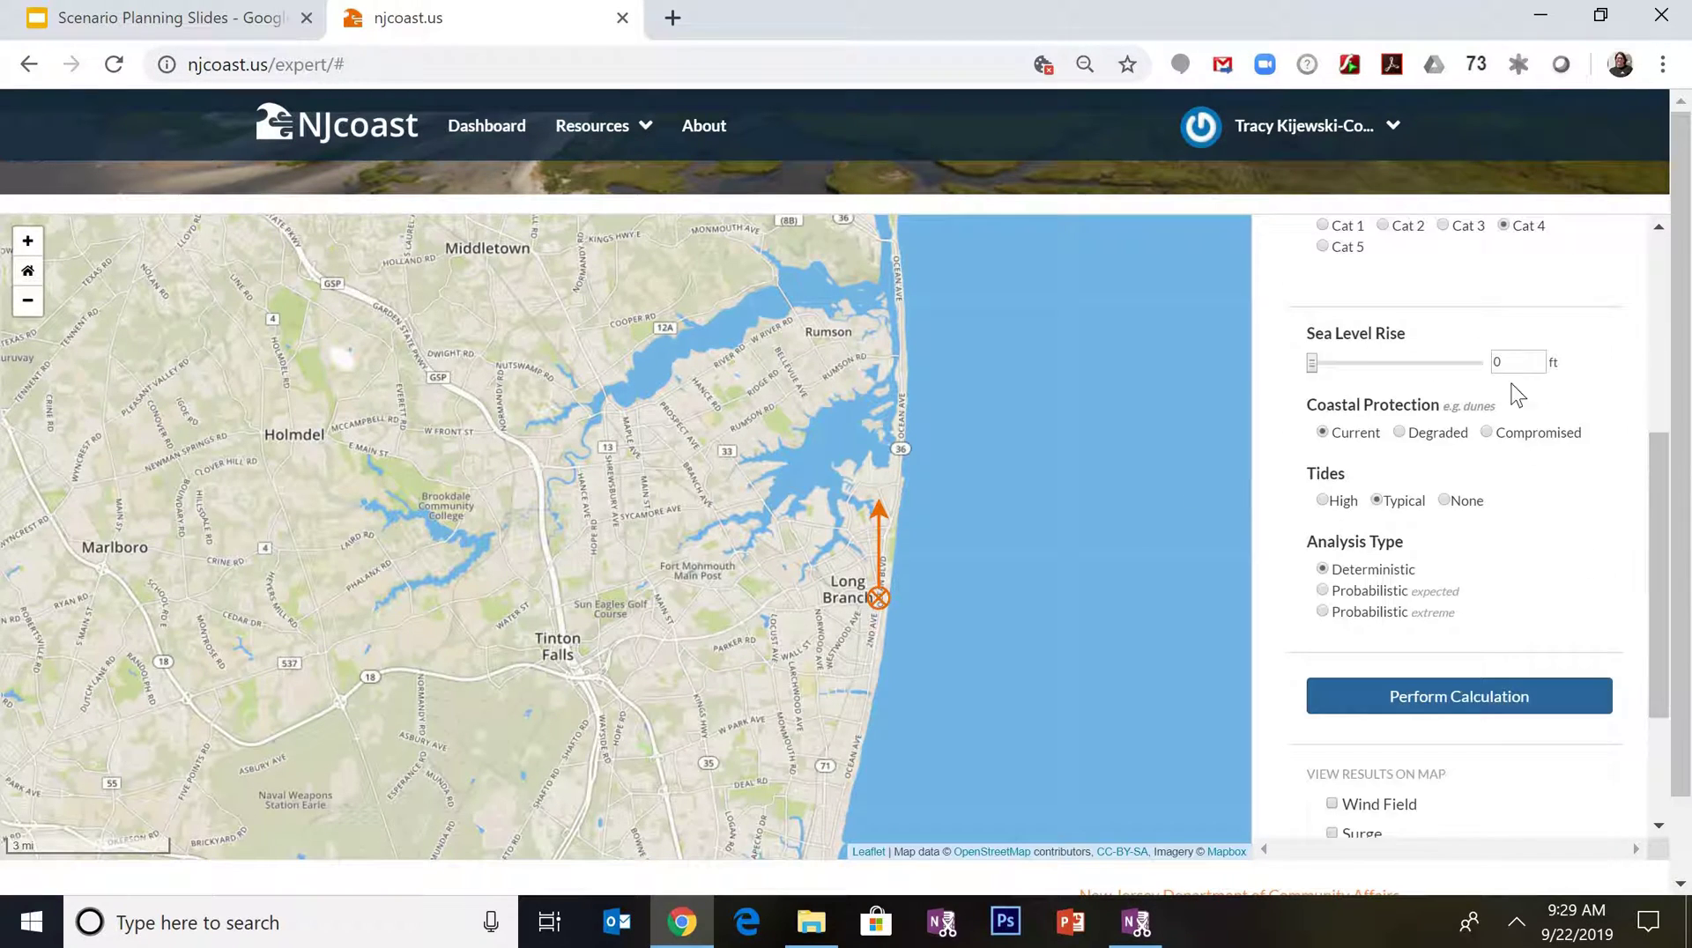
pyautogui.moveTo(1512, 360); pyautogui.dragTo(1488, 362)
pyautogui.write('3')
pyautogui.moveTo(1410, 368); pyautogui.dragTo(1343, 369)
pyautogui.click(1522, 363)
# Try the probabilistic expected and extreme analysis types and return the analysis type to Deterministic
pyautogui.click(1321, 432)
pyautogui.click(1399, 431)
pyautogui.click(1322, 500)
pyautogui.click(1323, 592)
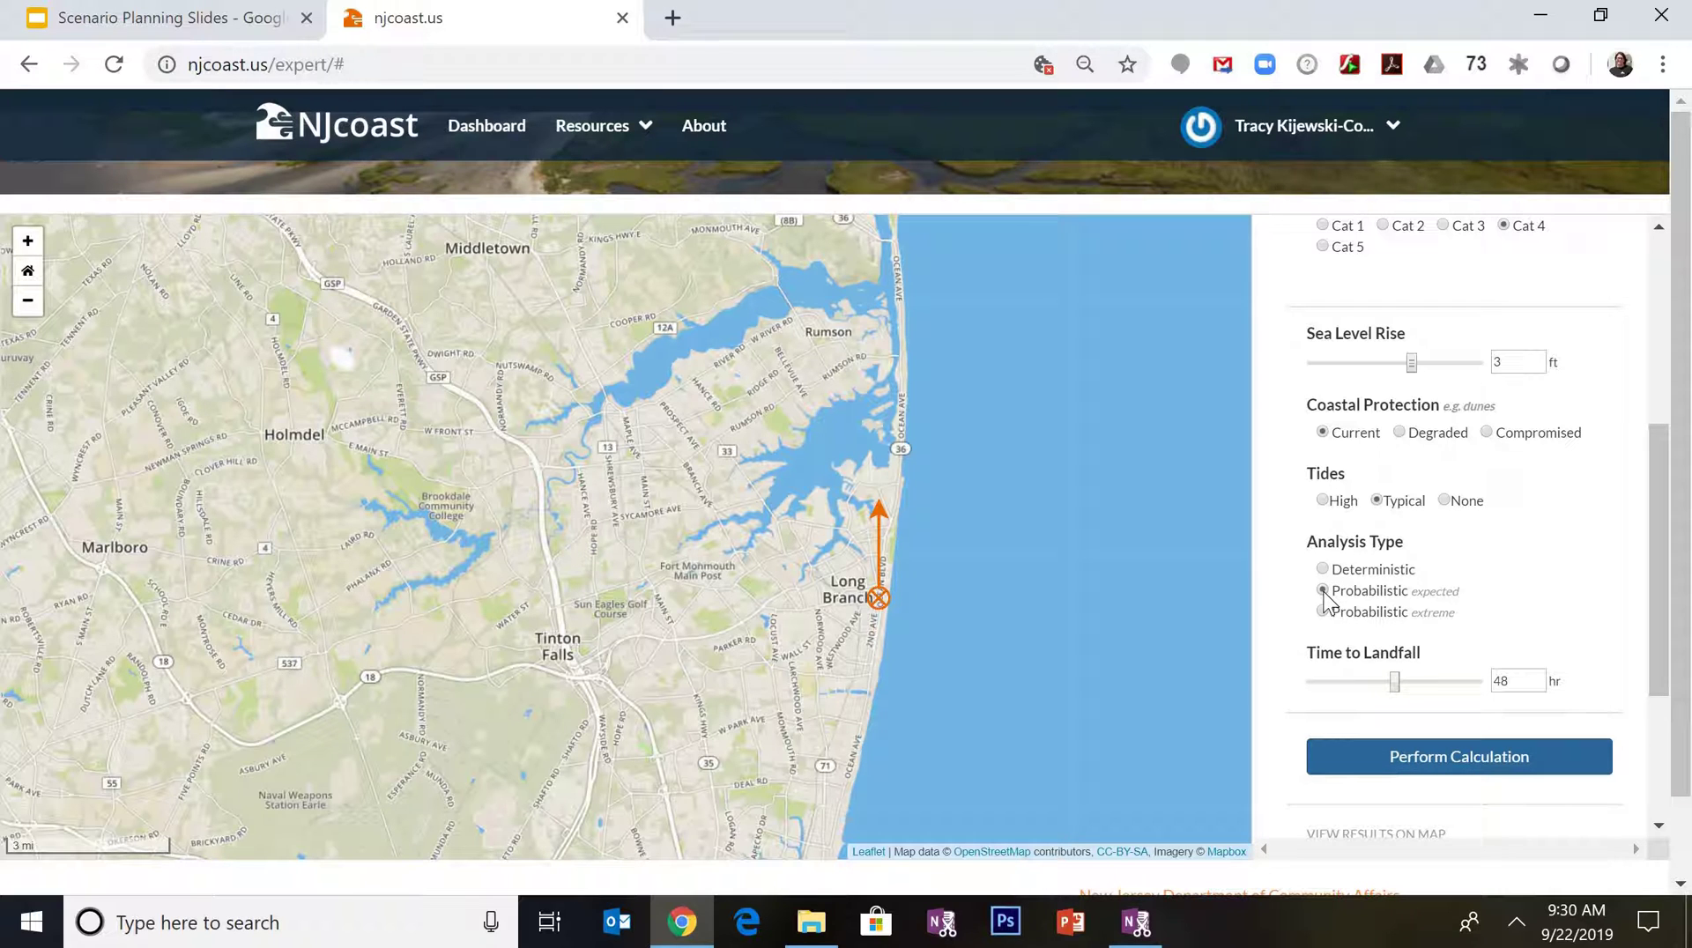
pyautogui.click(1324, 612)
pyautogui.click(1323, 591)
pyautogui.moveTo(1394, 684)
pyautogui.mouseDown()
pyautogui.moveTo(1461, 686)
pyautogui.moveTo(1395, 685)
pyautogui.mouseUp()
pyautogui.click(1322, 569)
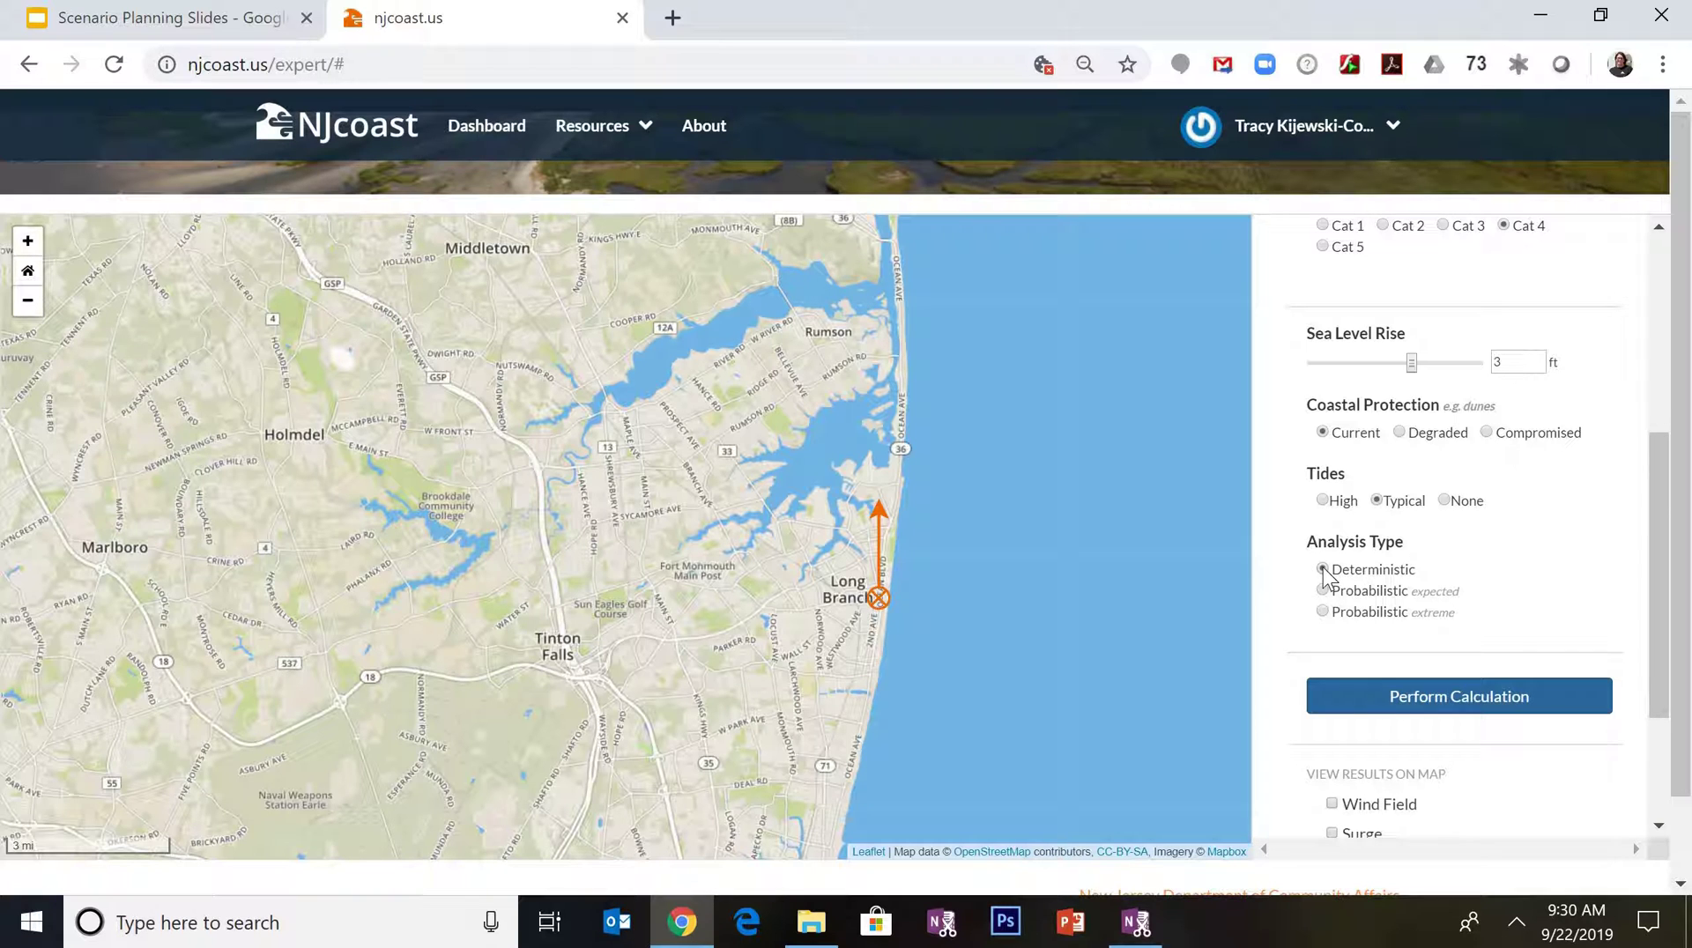
# Start the storm hazard calculation for the Cat 4 scenario with 3 ft of sea level rise
pyautogui.scroll(2, 1544, 631)
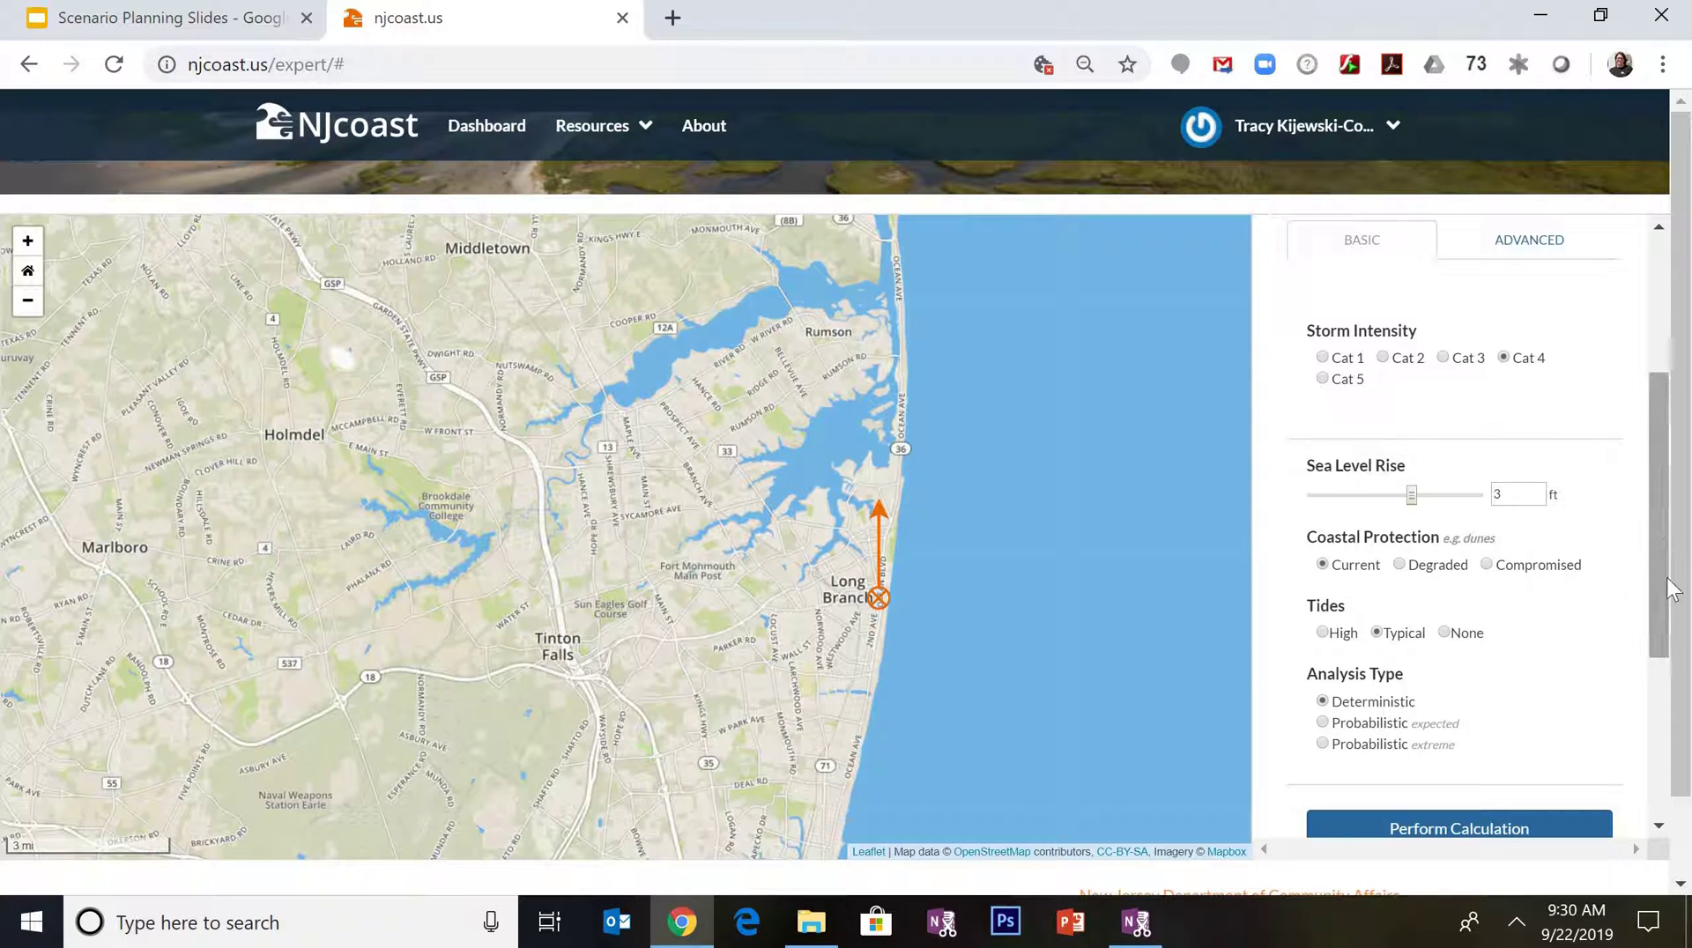
pyautogui.scroll(-1, 1577, 696)
pyautogui.click(1550, 734)
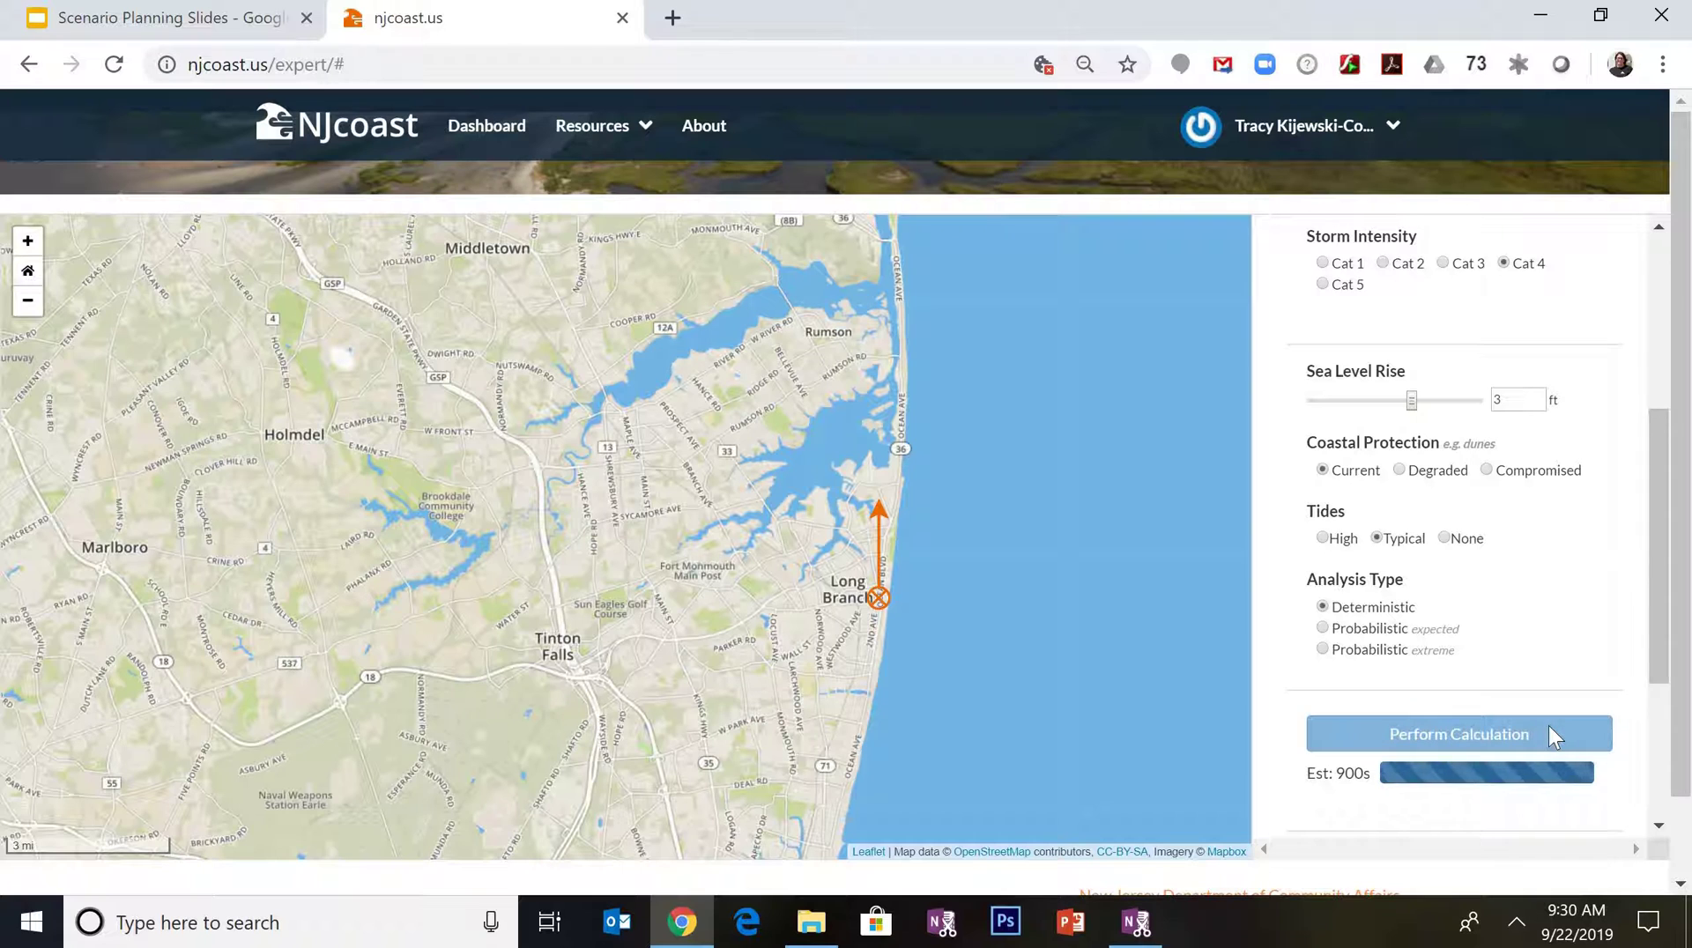
pyautogui.scroll(-2, 1445, 685)
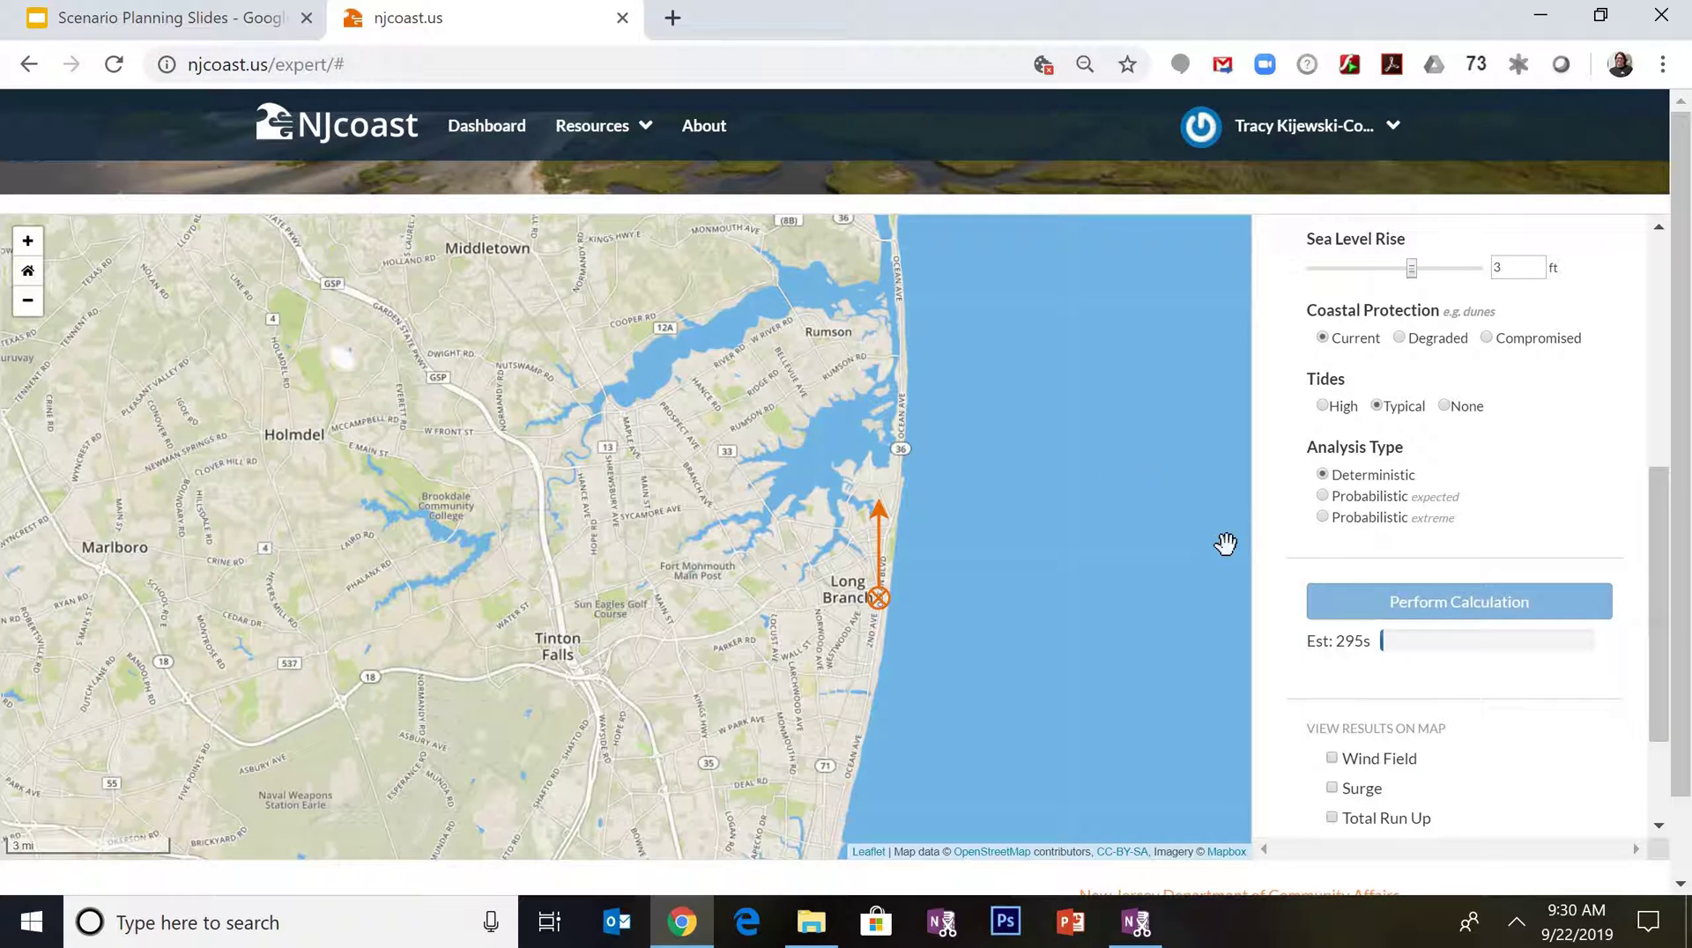
# Switch to the Scenario Planning Slides in Google Slides and present them from the VISUALIZATION: SURGE slide
pyautogui.click(181, 22)
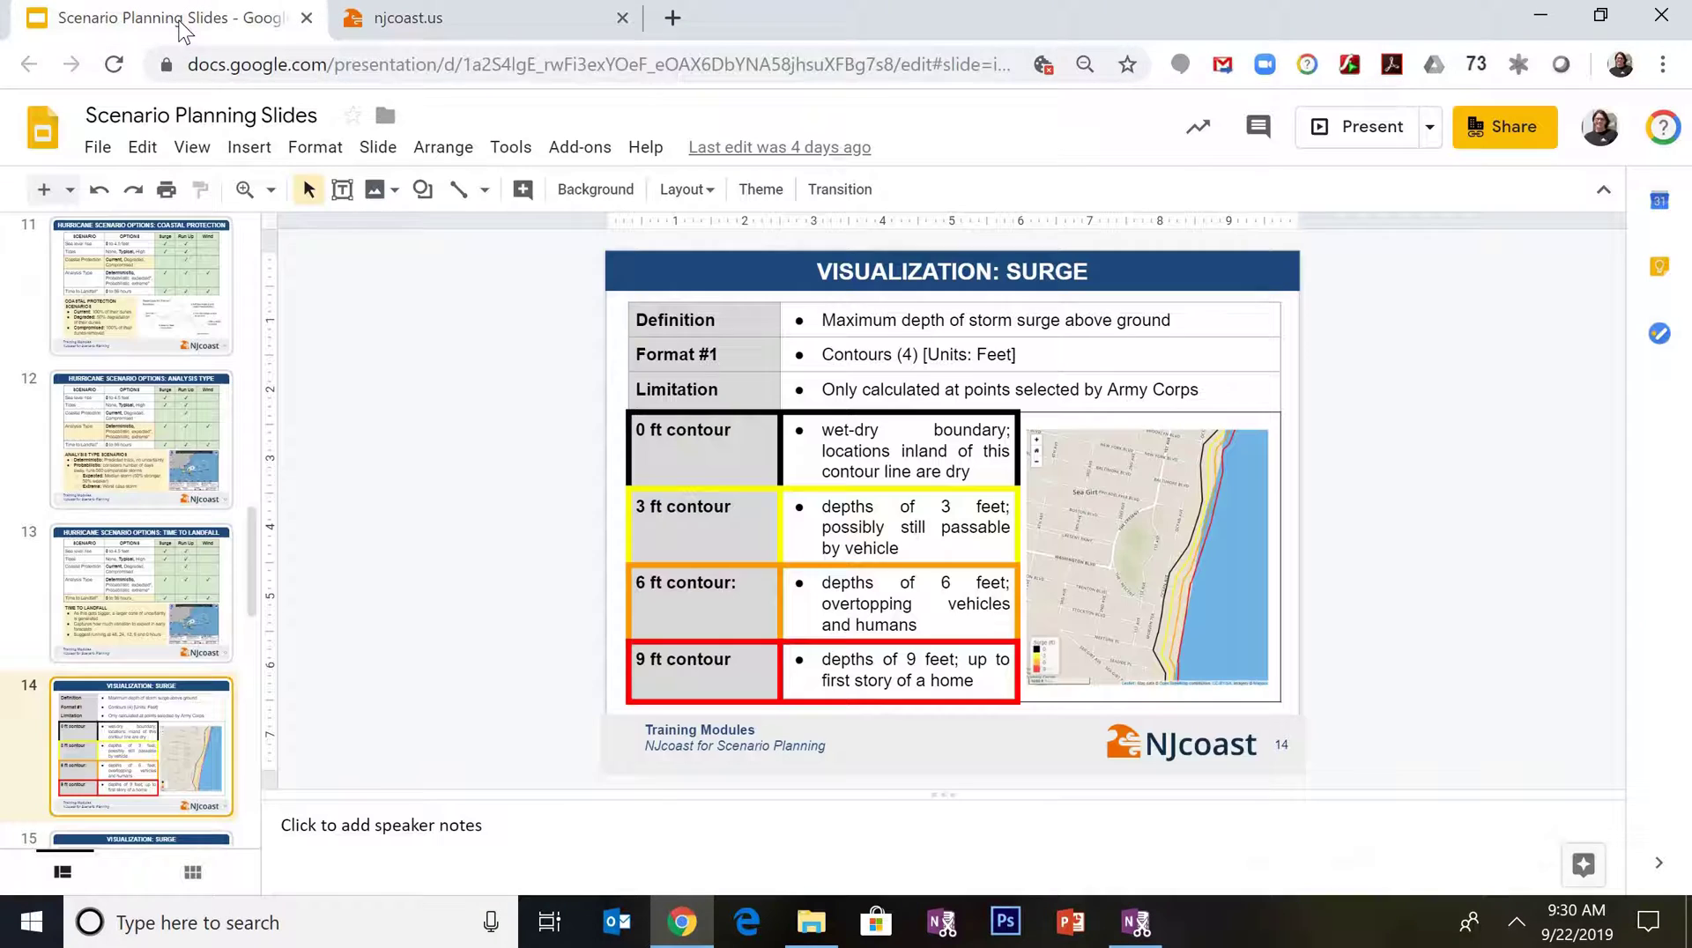
pyautogui.click(1363, 126)
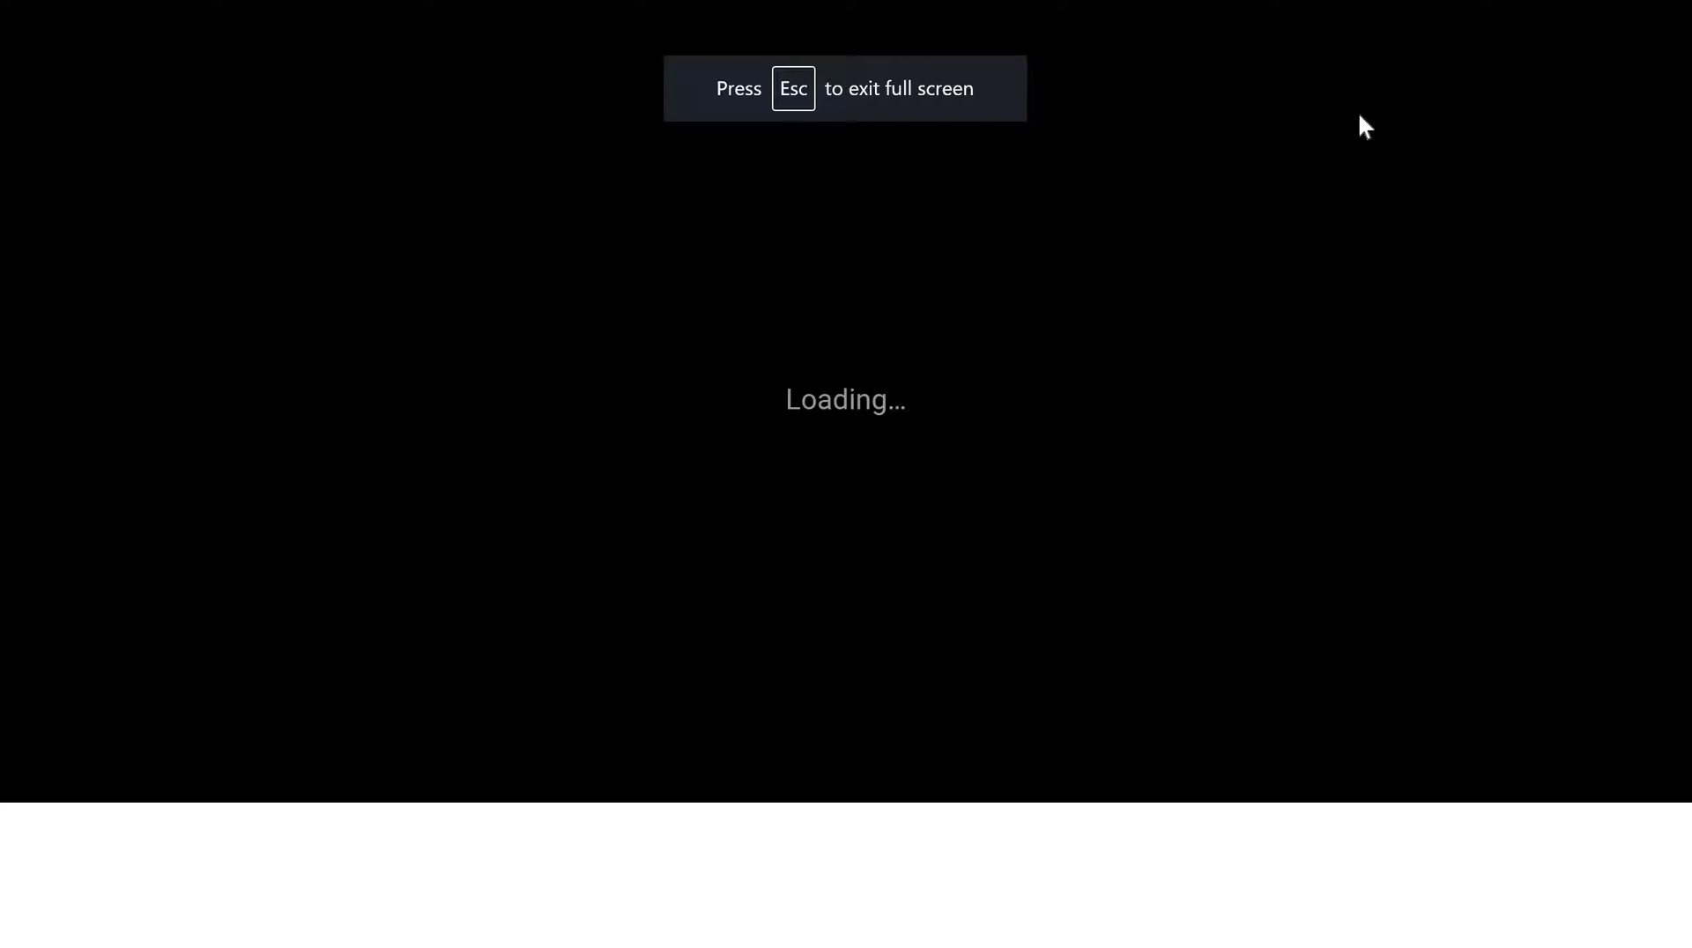
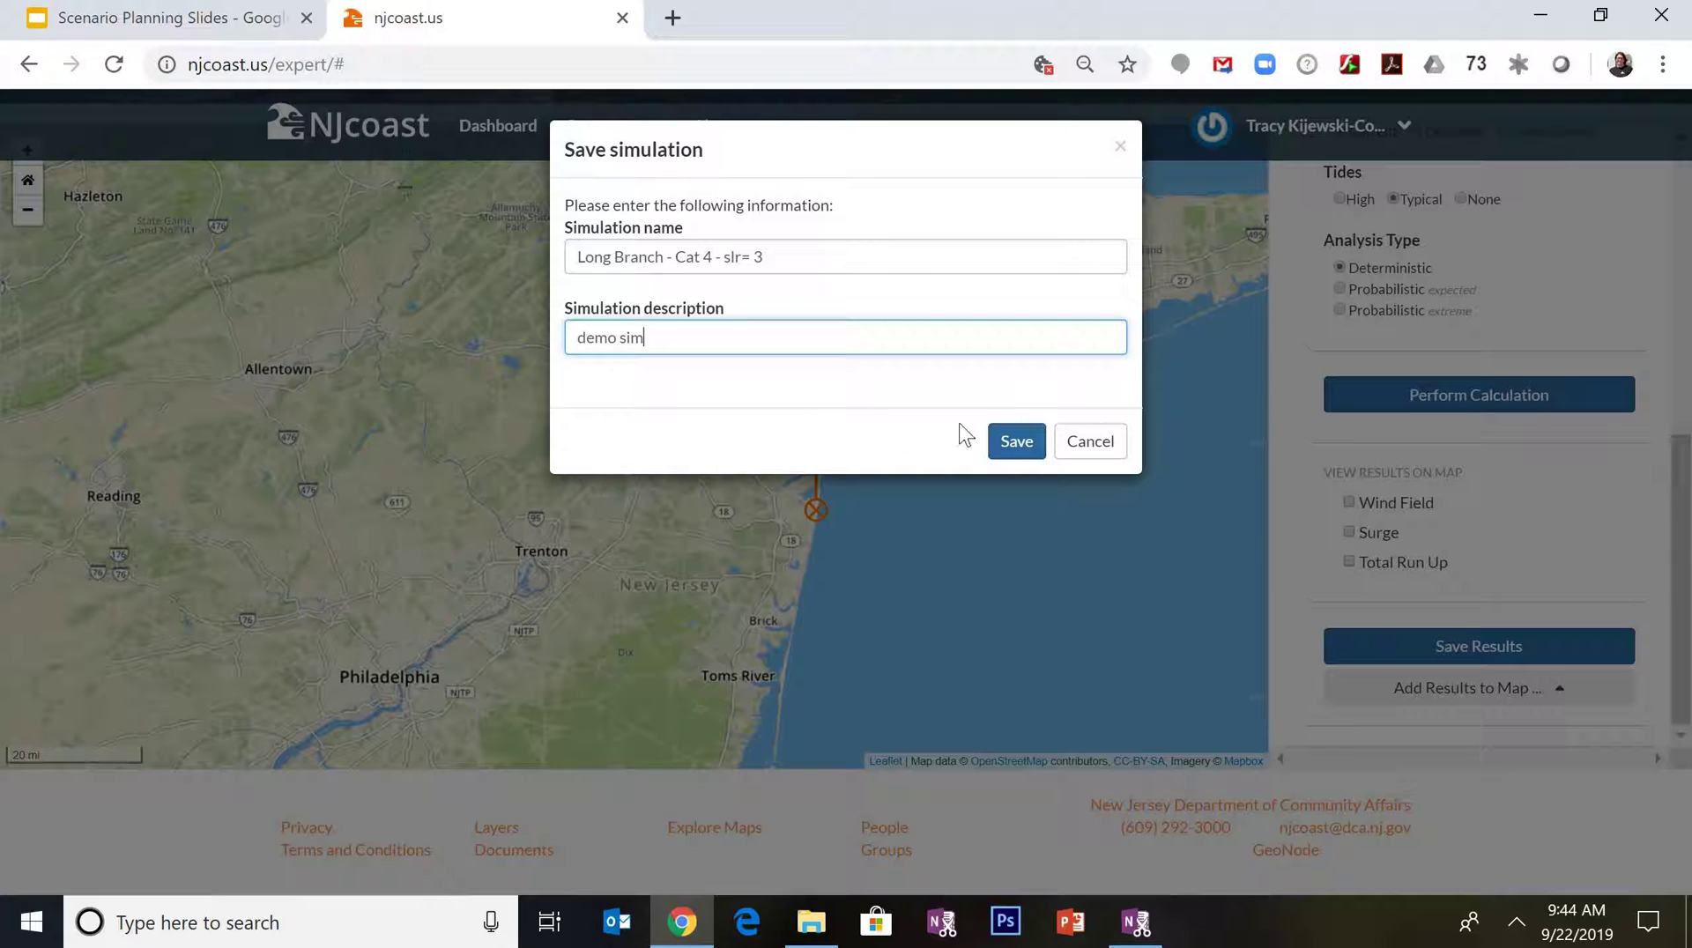
# Save the simulation as "Long Branch - Cat 4 - slr= 3" with the description "demo sim"
pyautogui.click(1004, 443)
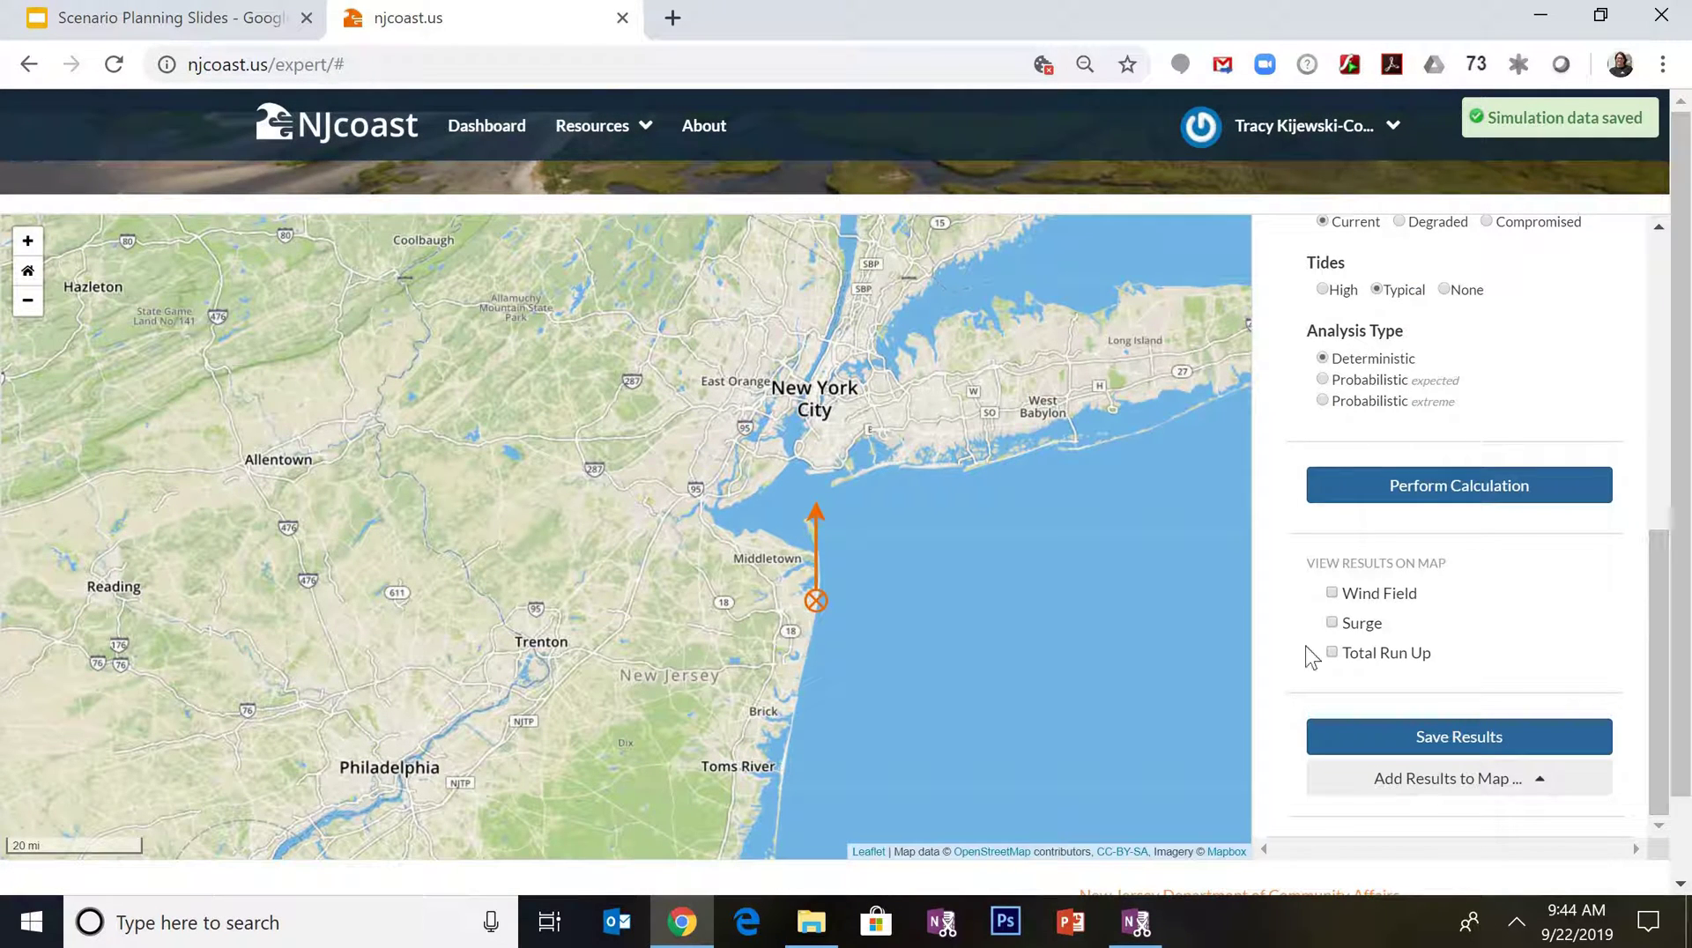
# Display the surge results as a heatmap and examine them along the New Jersey coast around Toms River
pyautogui.moveTo(1060, 512); pyautogui.dragTo(1037, 381)
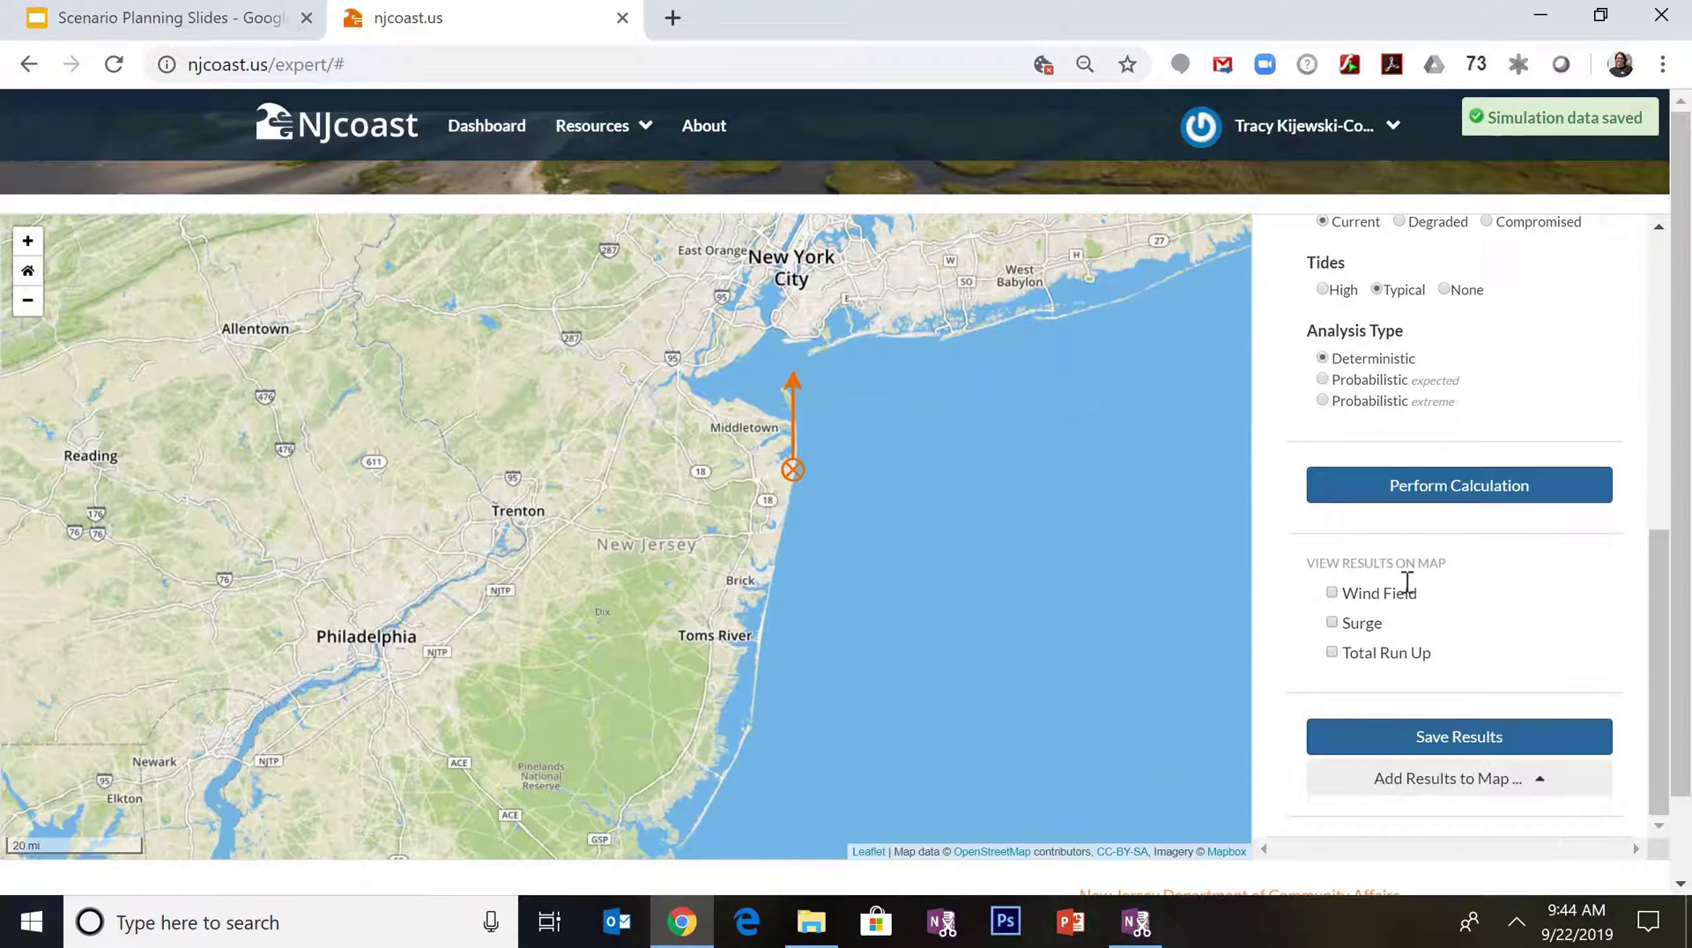
pyautogui.click(1332, 624)
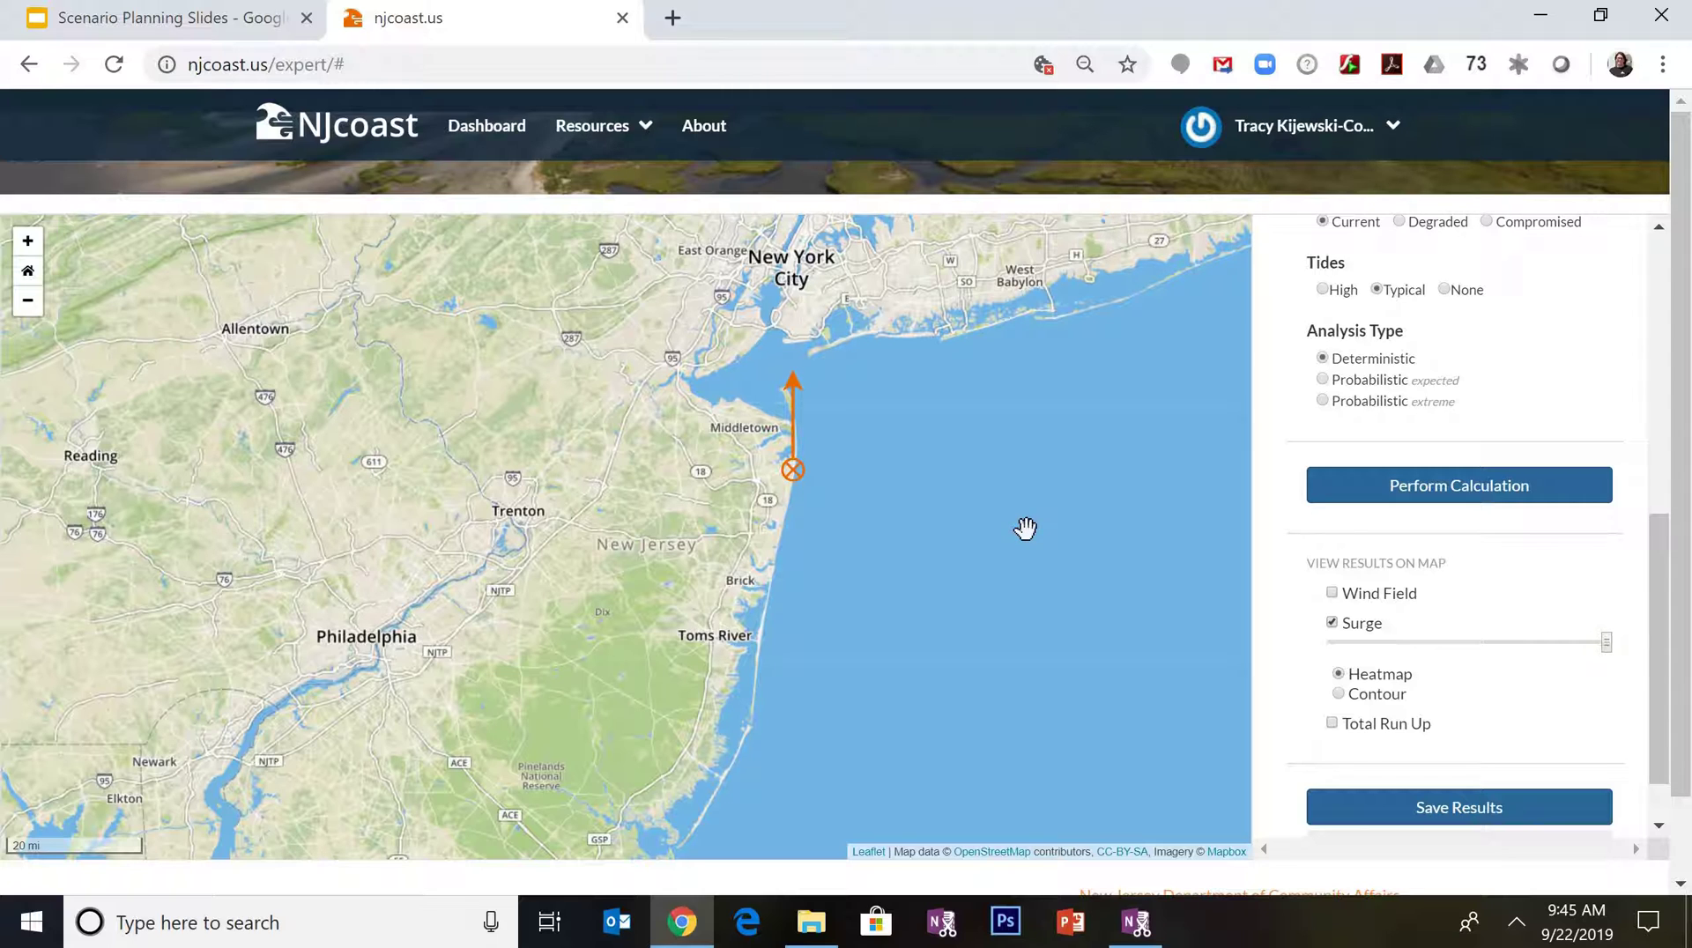
pyautogui.moveTo(895, 578)
pyautogui.mouseDown()
pyautogui.moveTo(1027, 404)
pyautogui.moveTo(909, 559)
pyautogui.mouseUp()
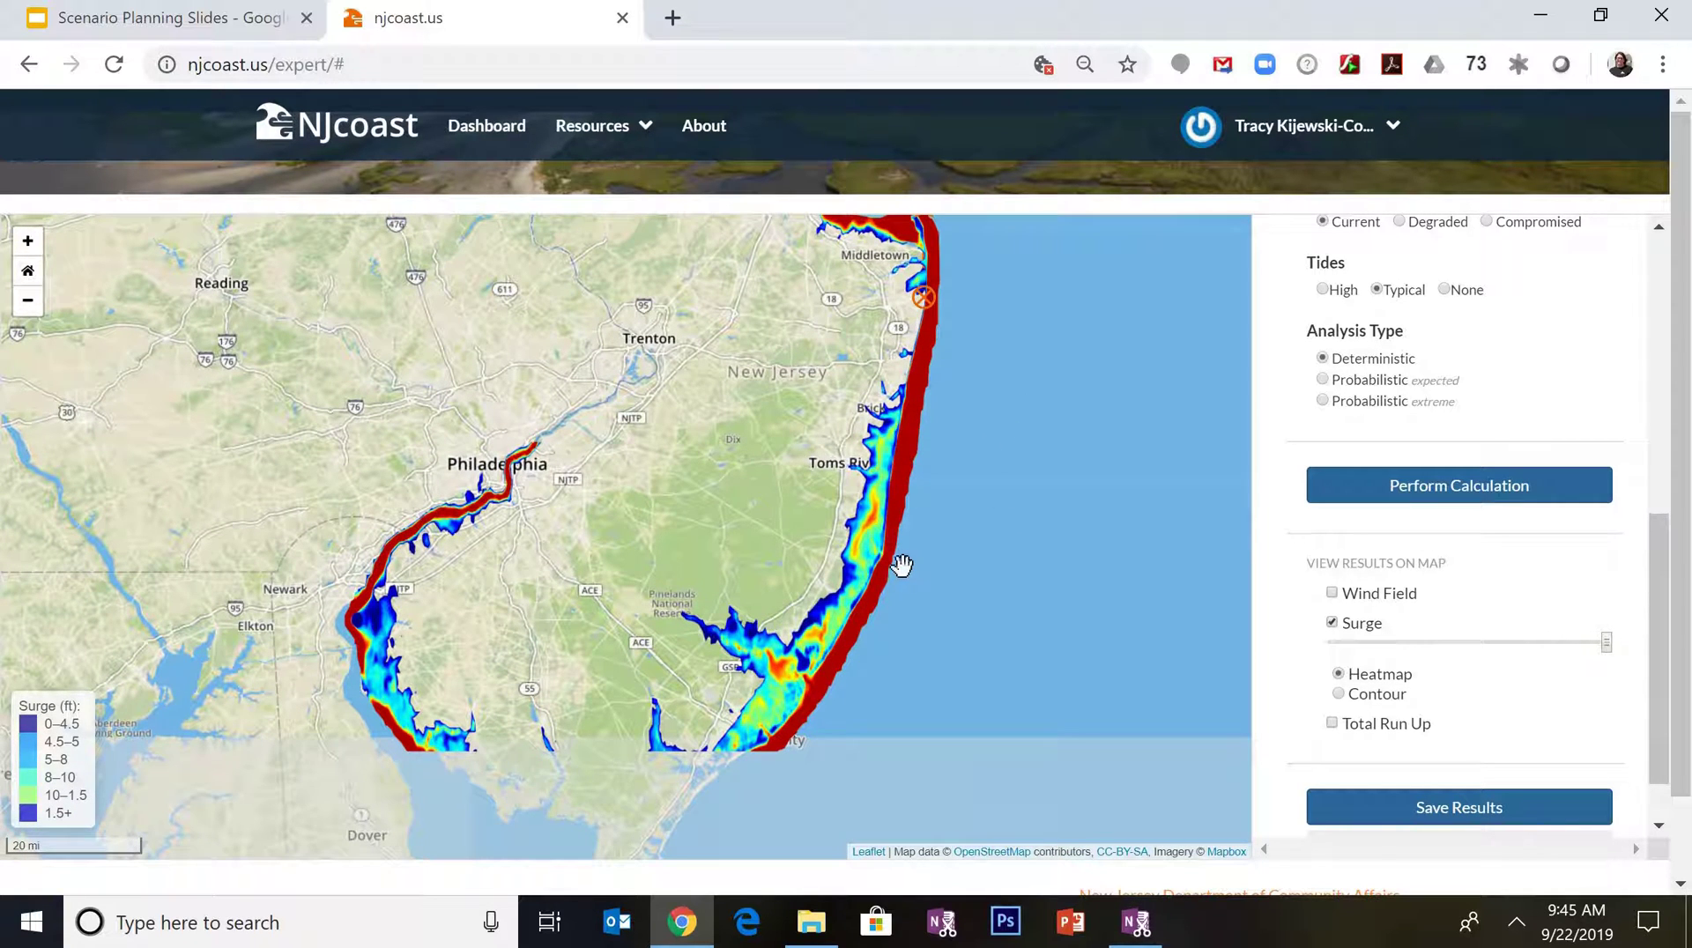
pyautogui.scroll(2, 881, 571)
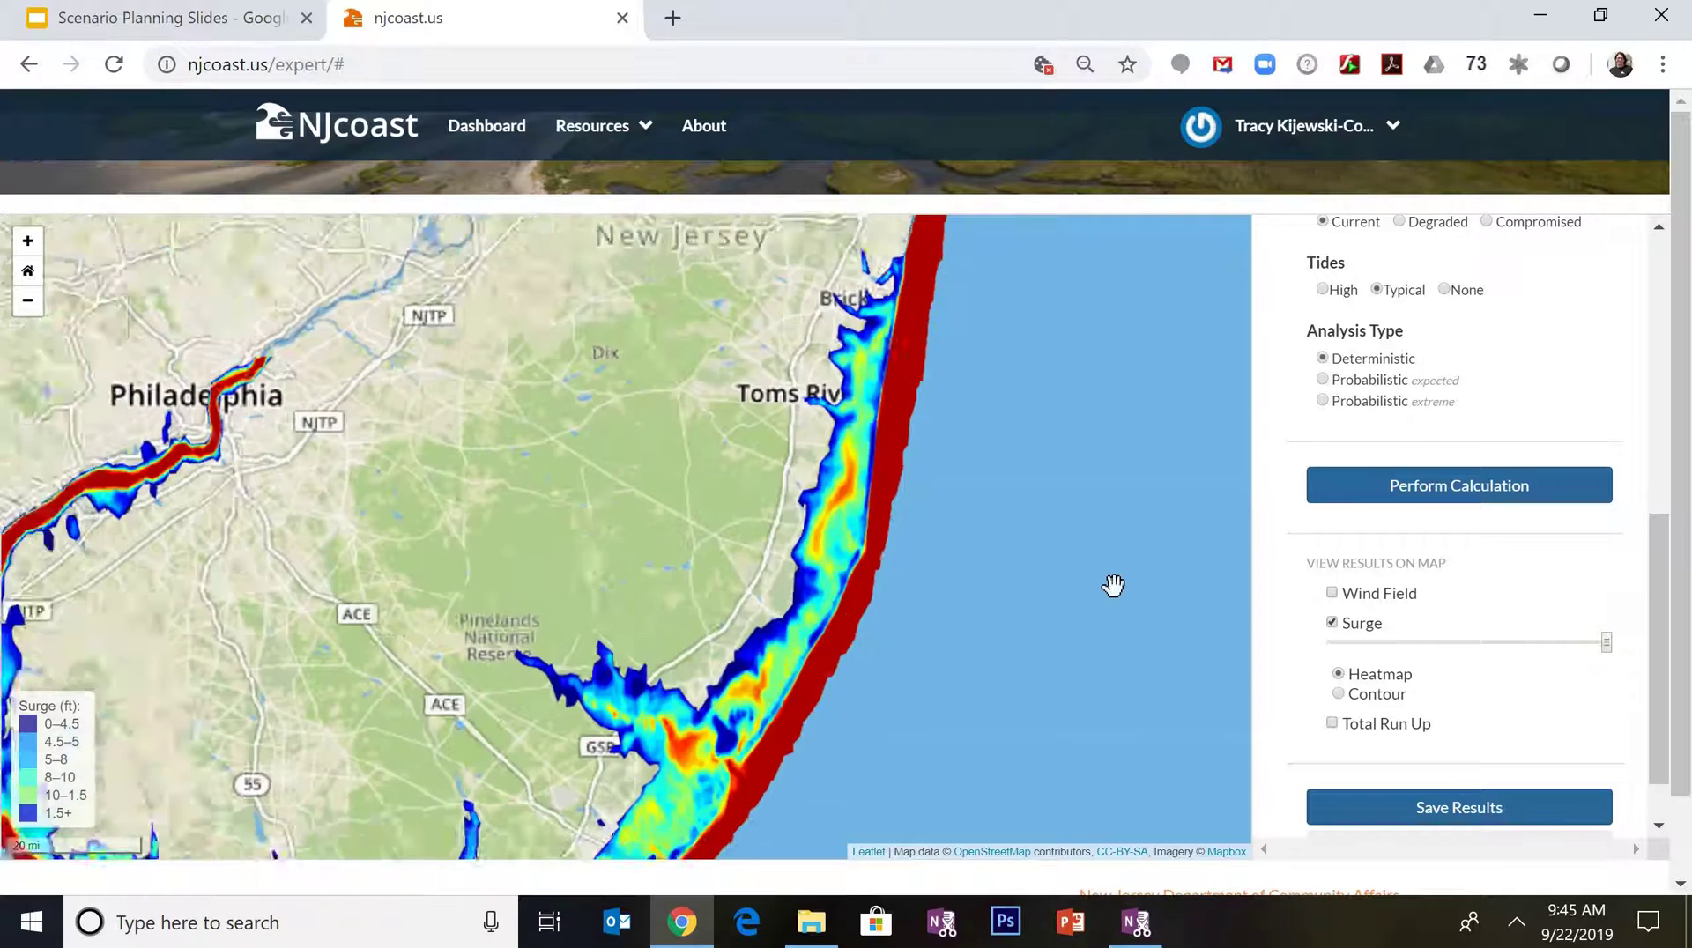
pyautogui.scroll(1, 885, 573)
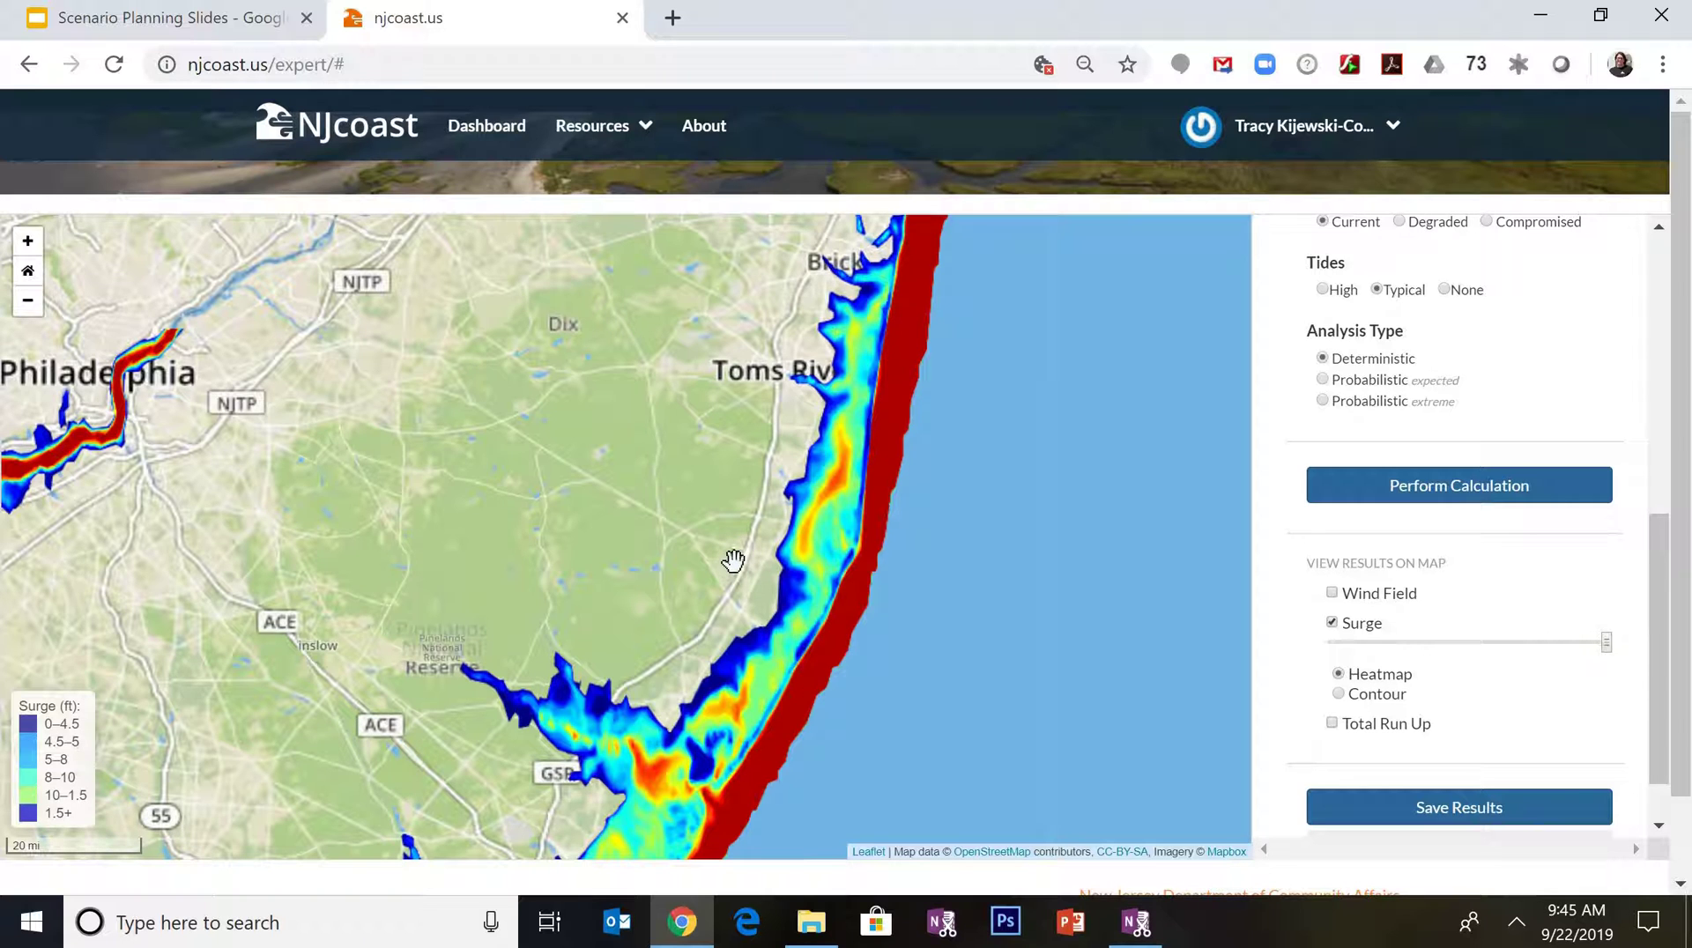
# Show the wind field results in place of the surge layer, and hide them after viewing
pyautogui.click(1332, 593)
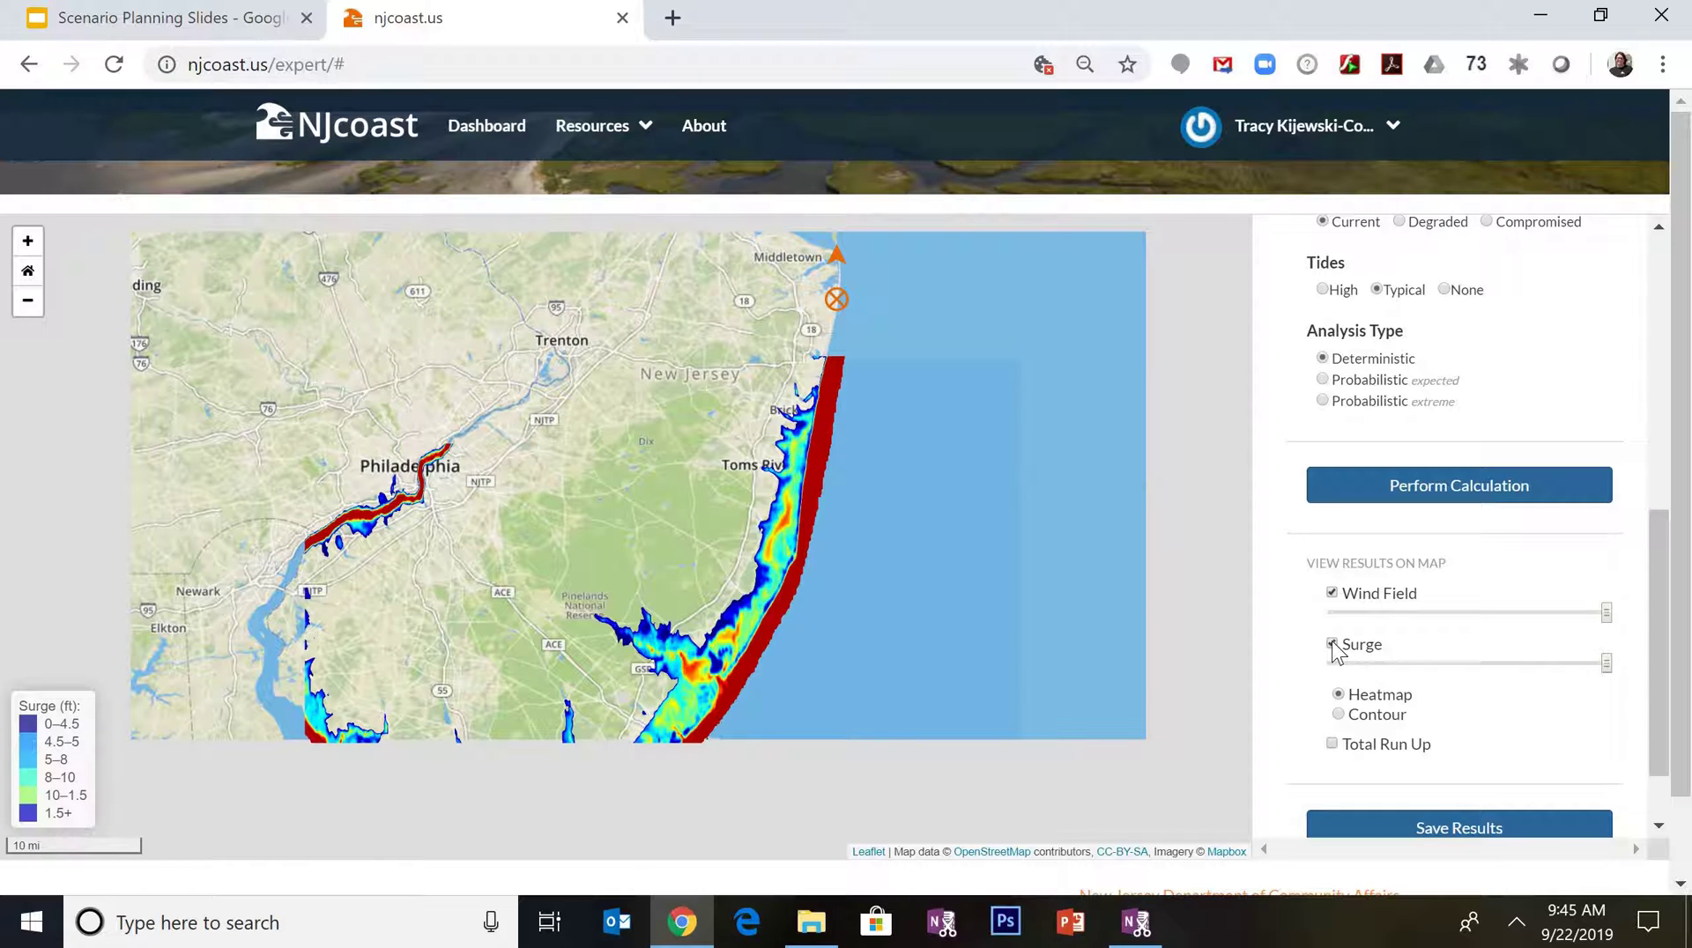
pyautogui.click(1331, 644)
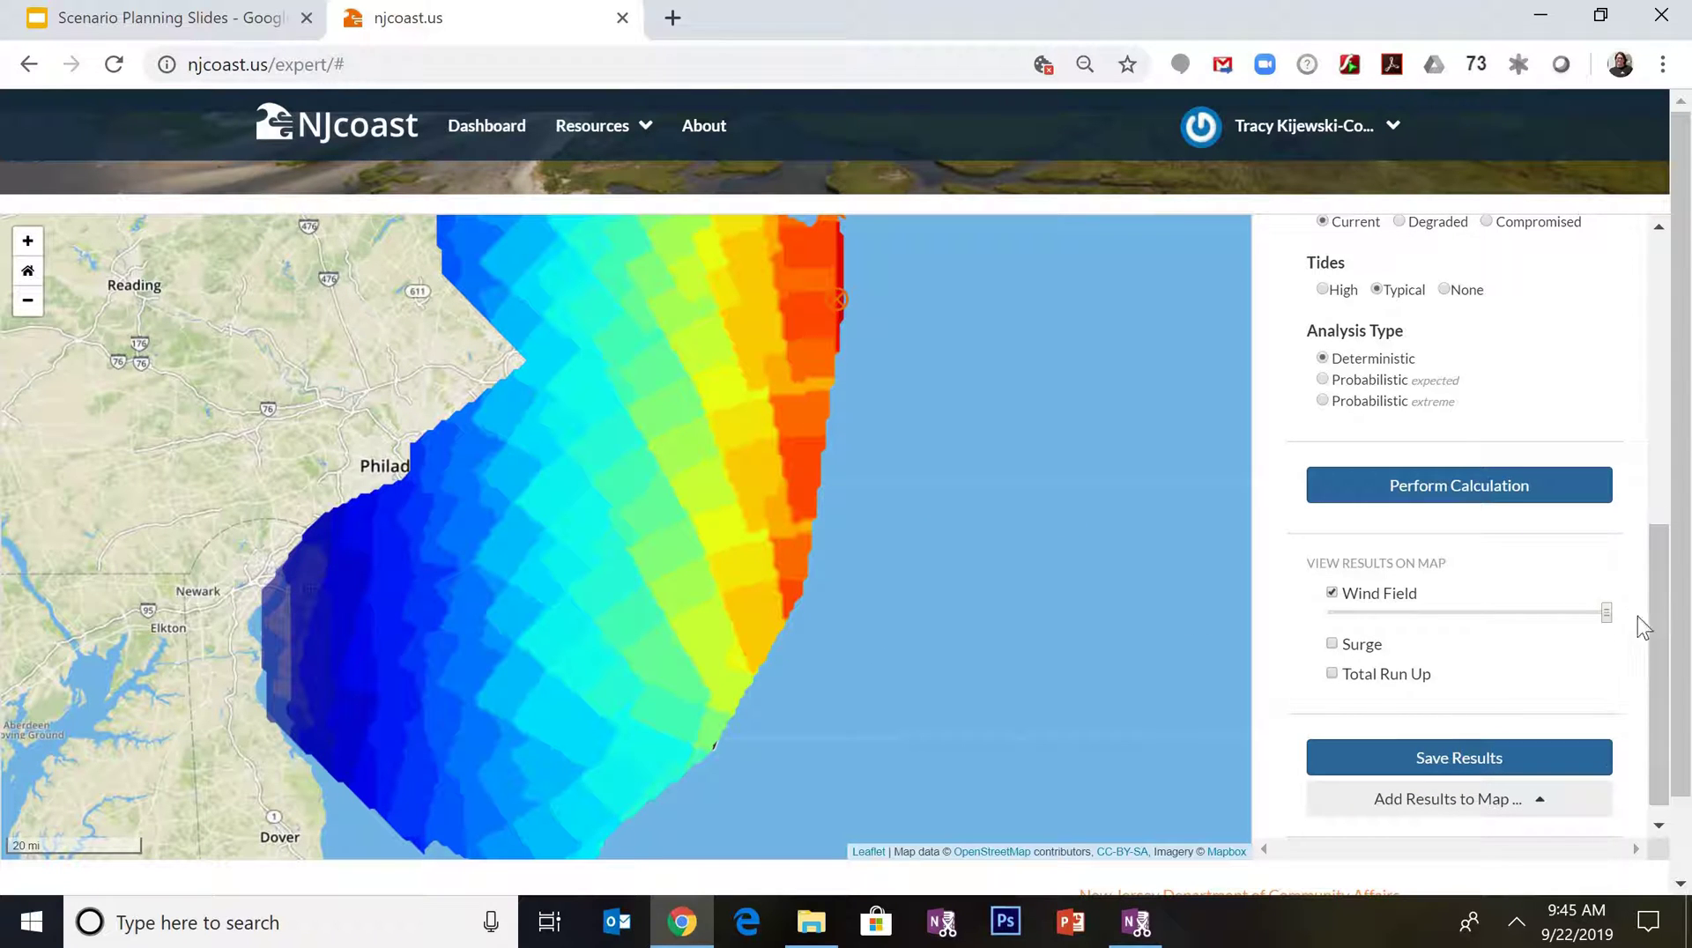
pyautogui.moveTo(1654, 634); pyautogui.dragTo(1654, 643)
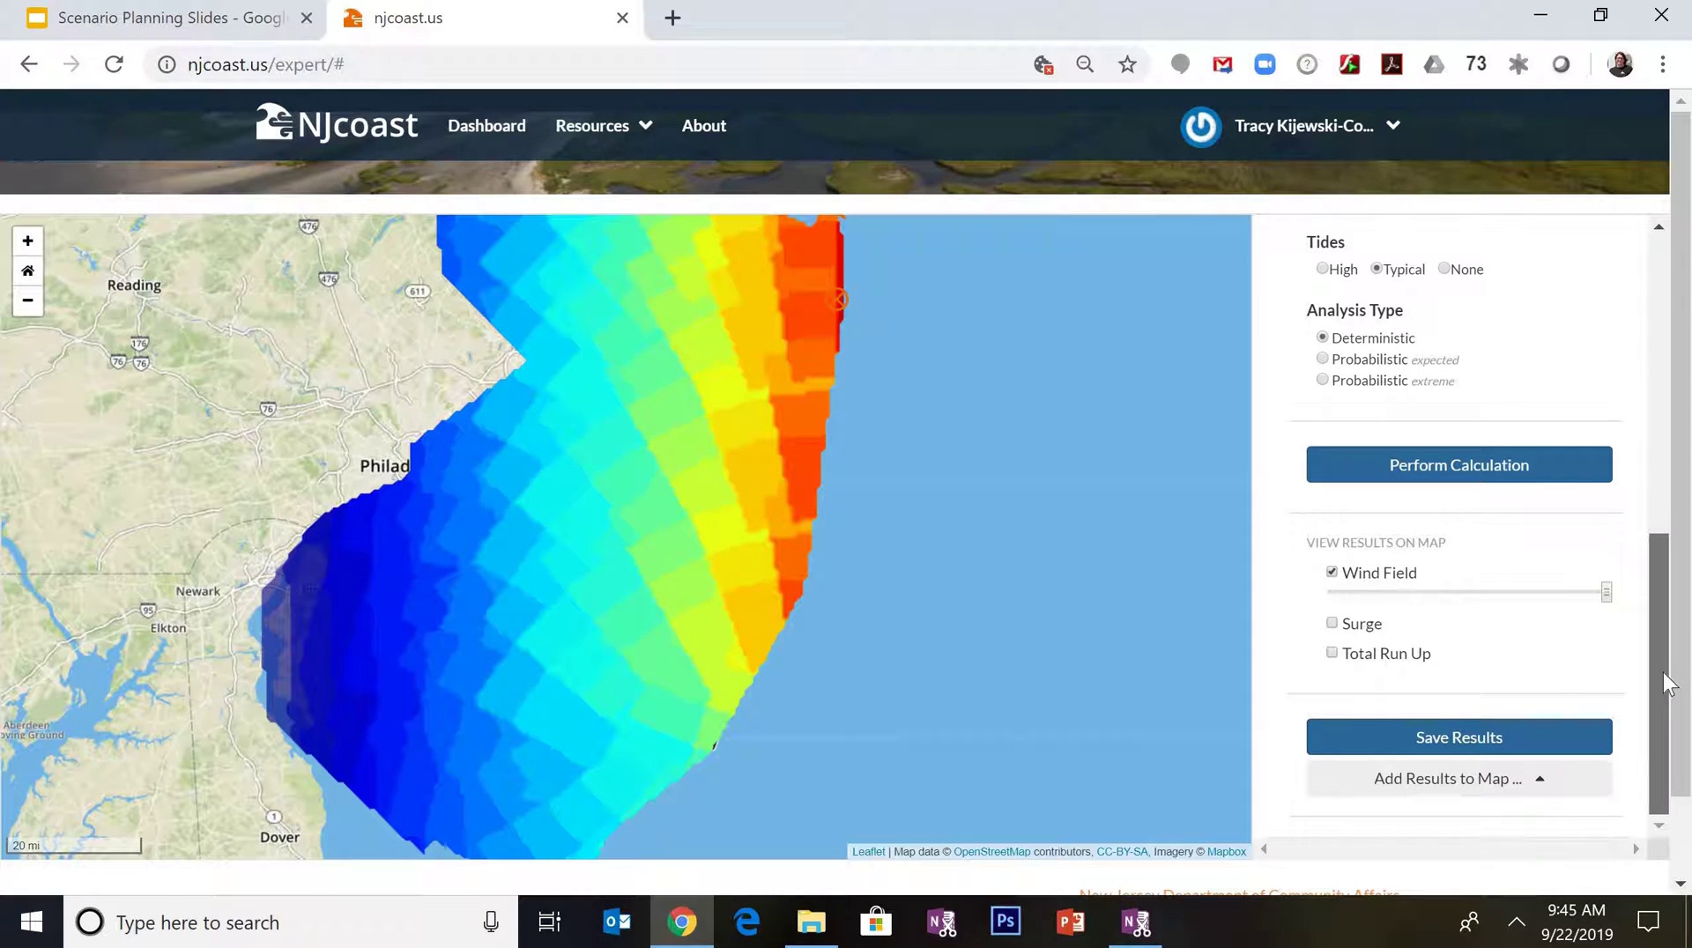
pyautogui.click(1331, 570)
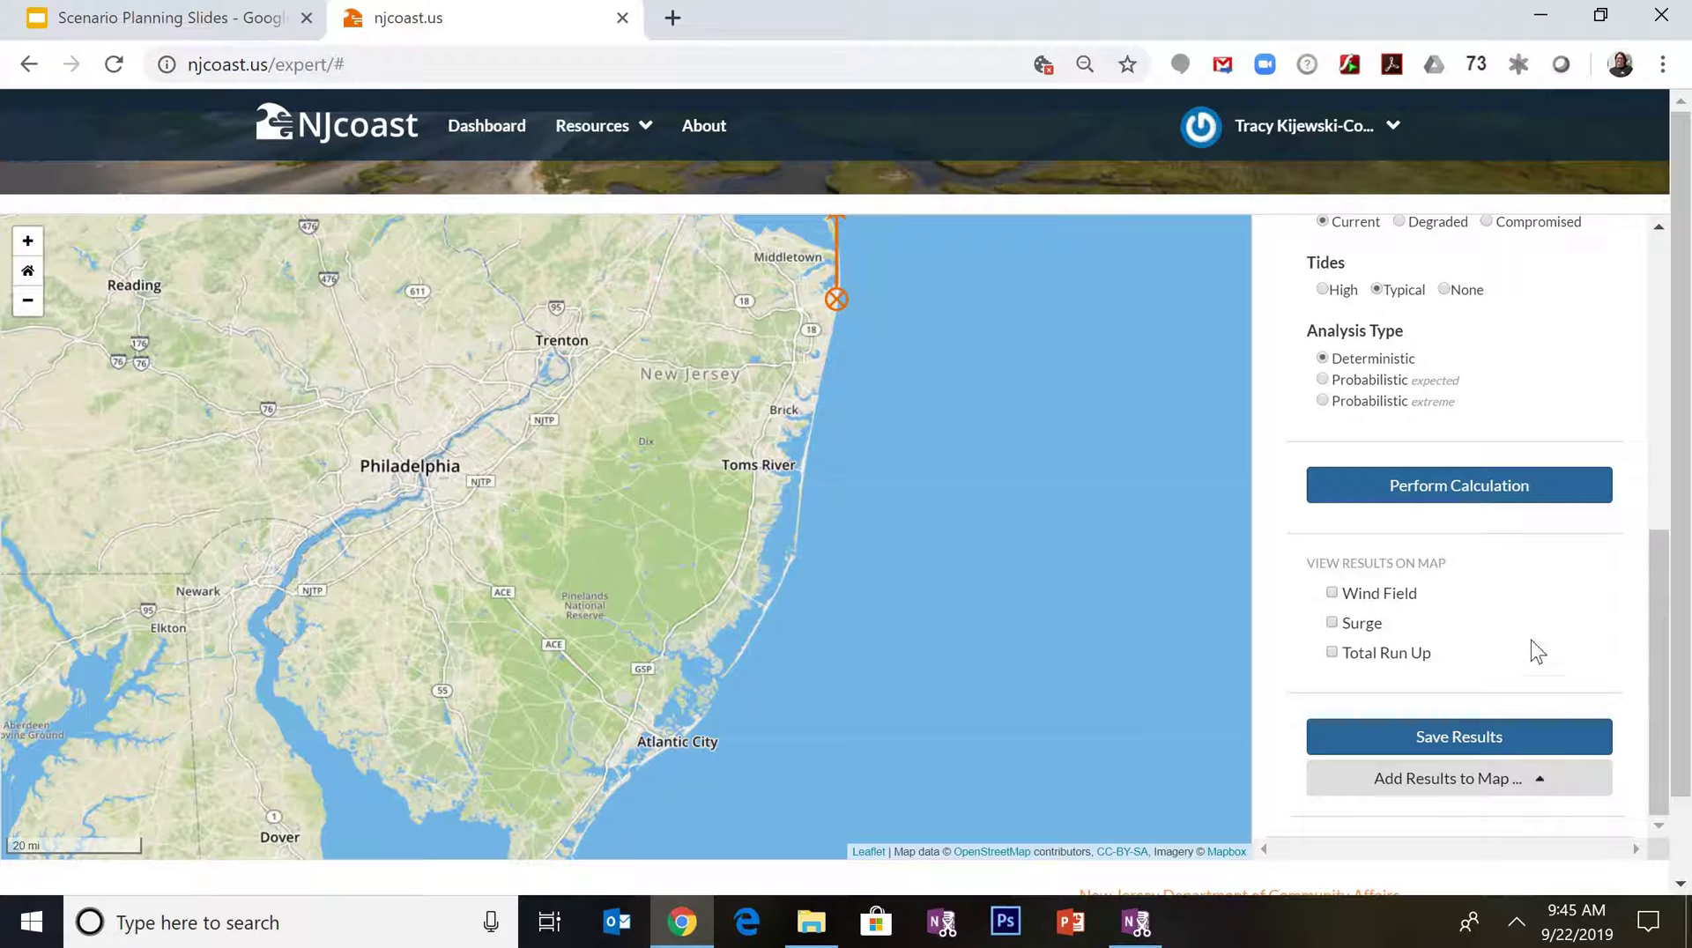
# Check which existing maps the simulation results can be added to, without choosing one
pyautogui.click(1543, 790)
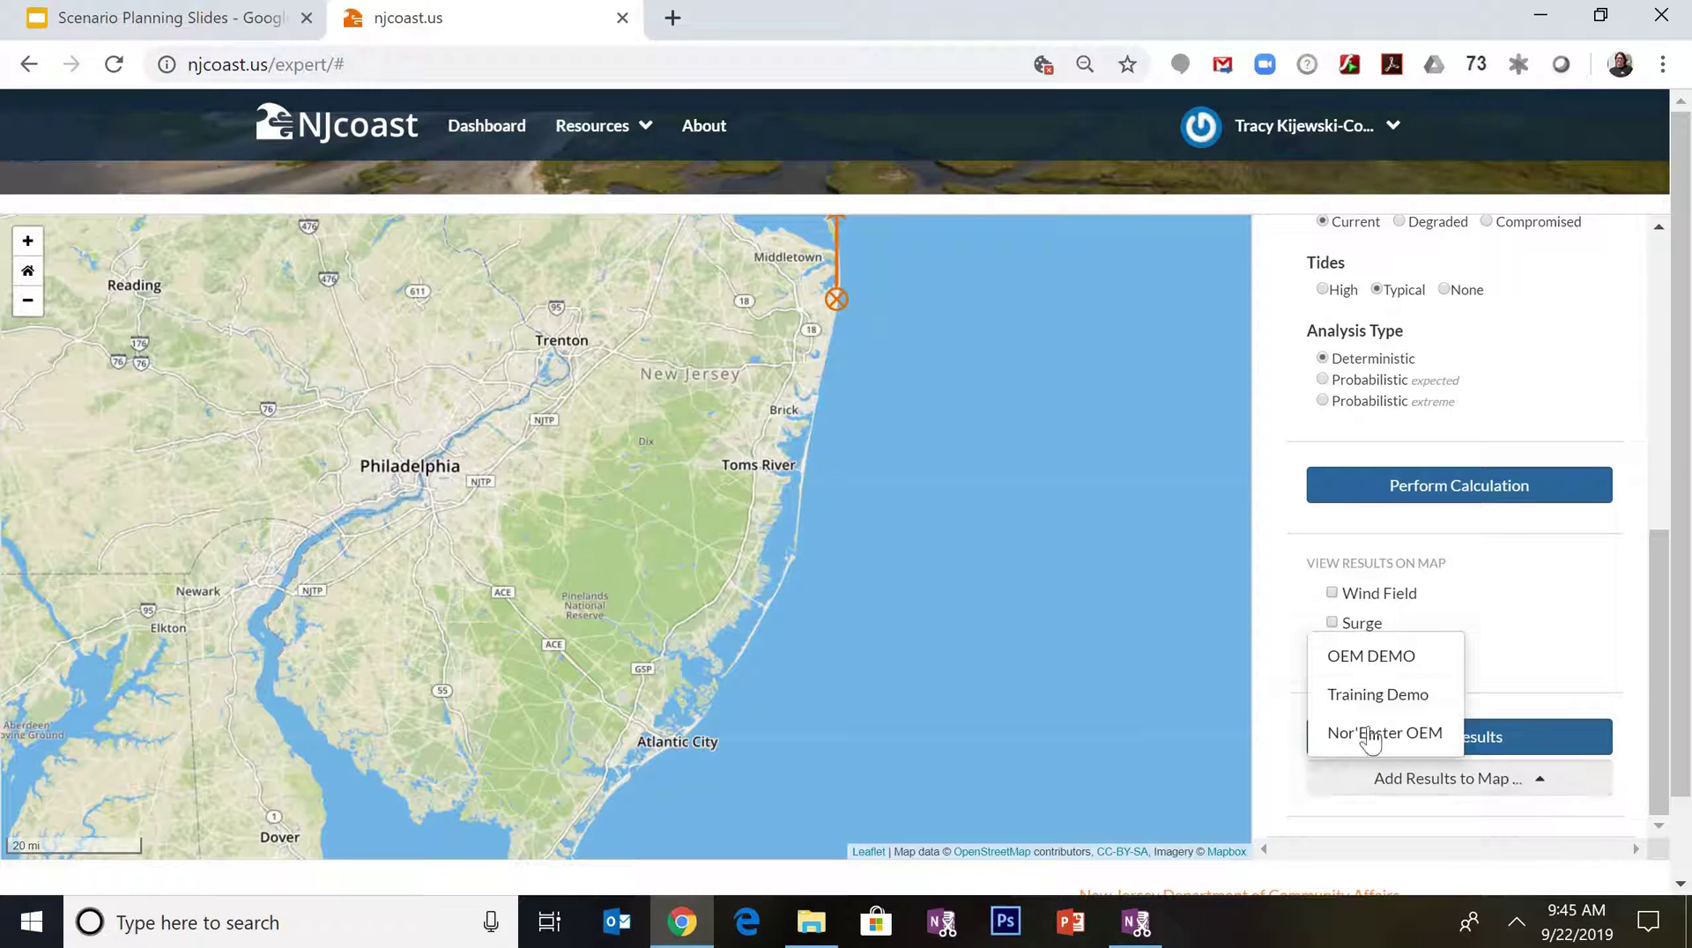
pyautogui.click(1572, 643)
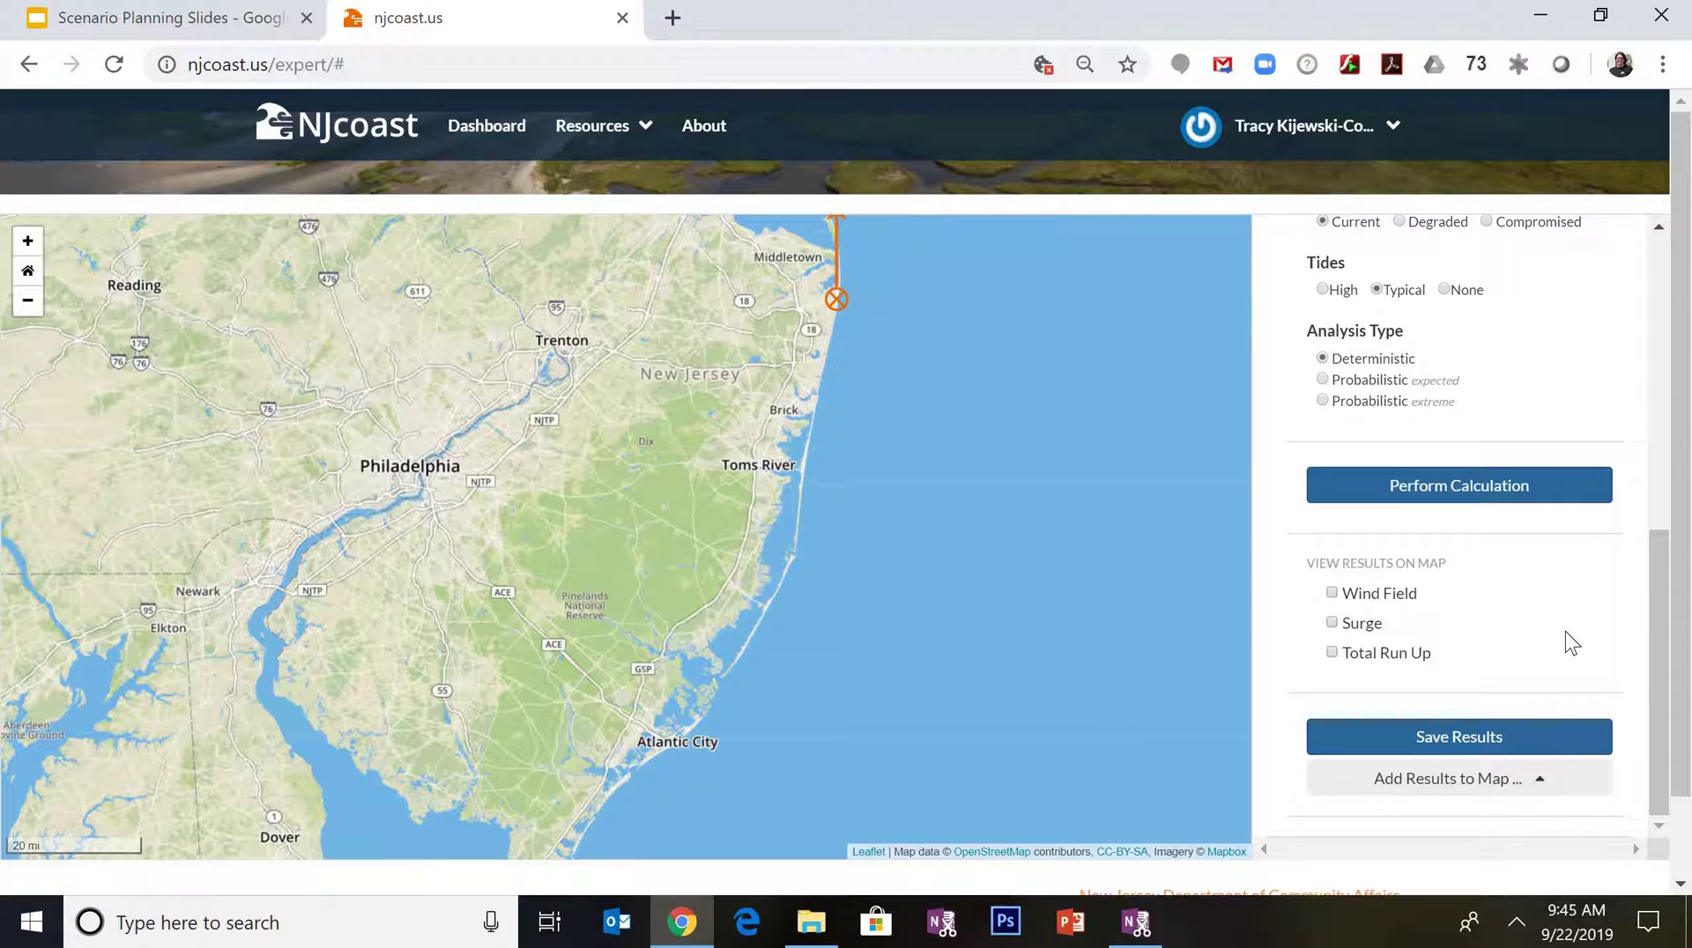
# From the dashboard, create a new map named "Long Branch scenario" with the description "demo used for sim"
pyautogui.click(509, 140)
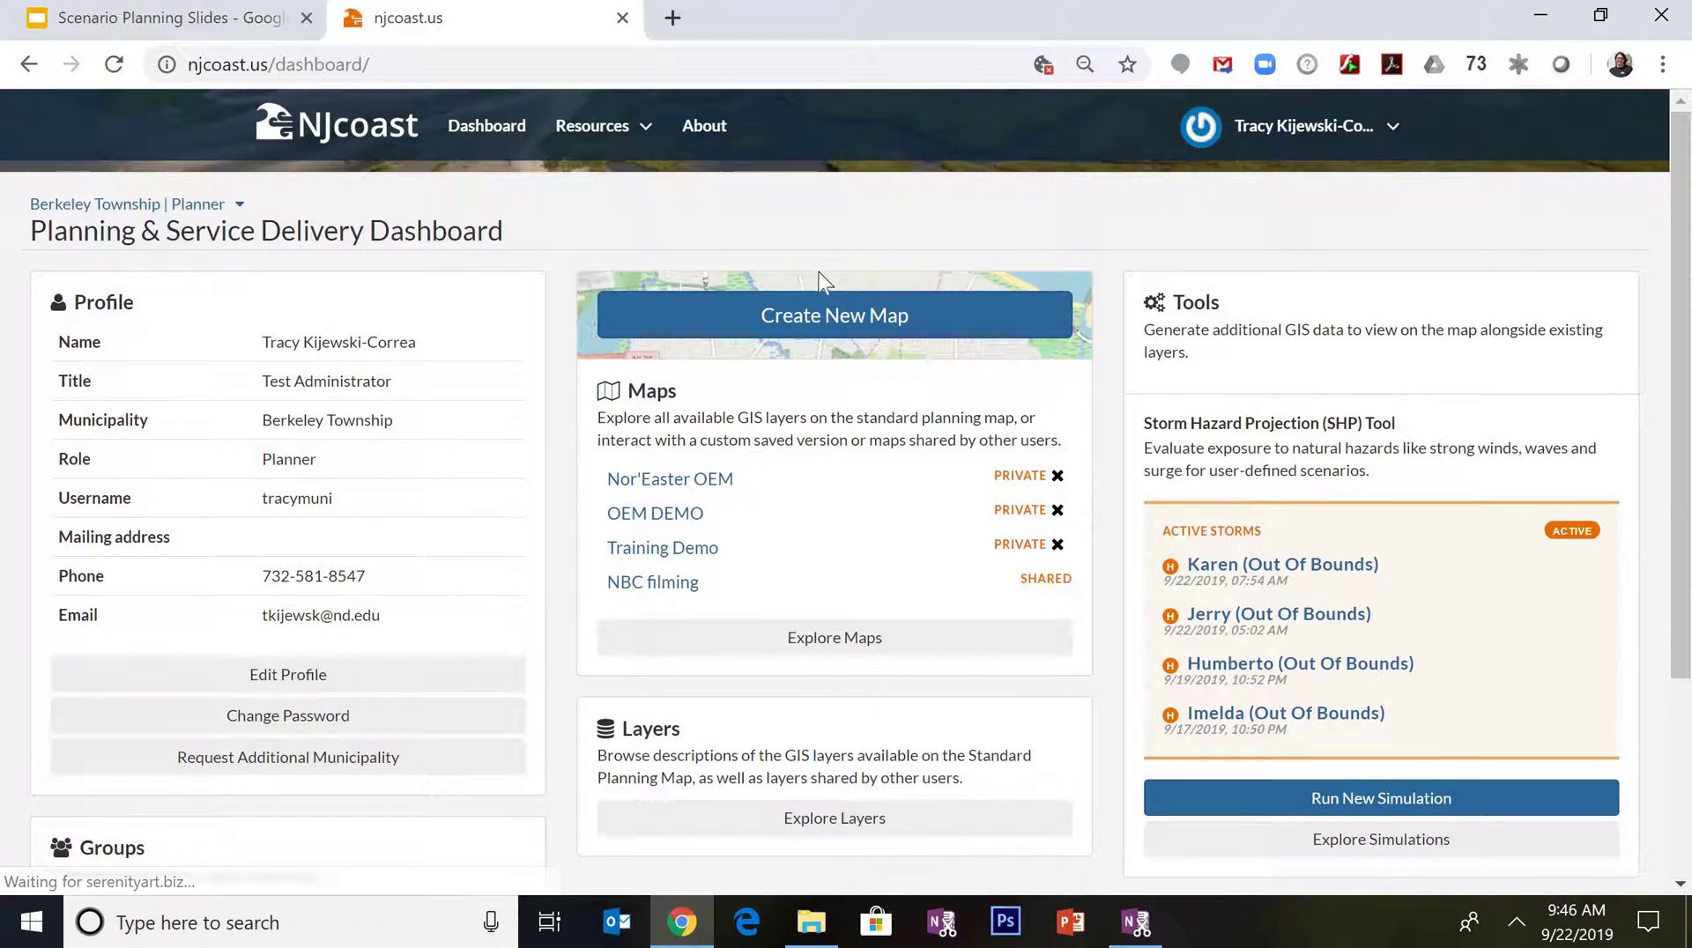
pyautogui.click(828, 311)
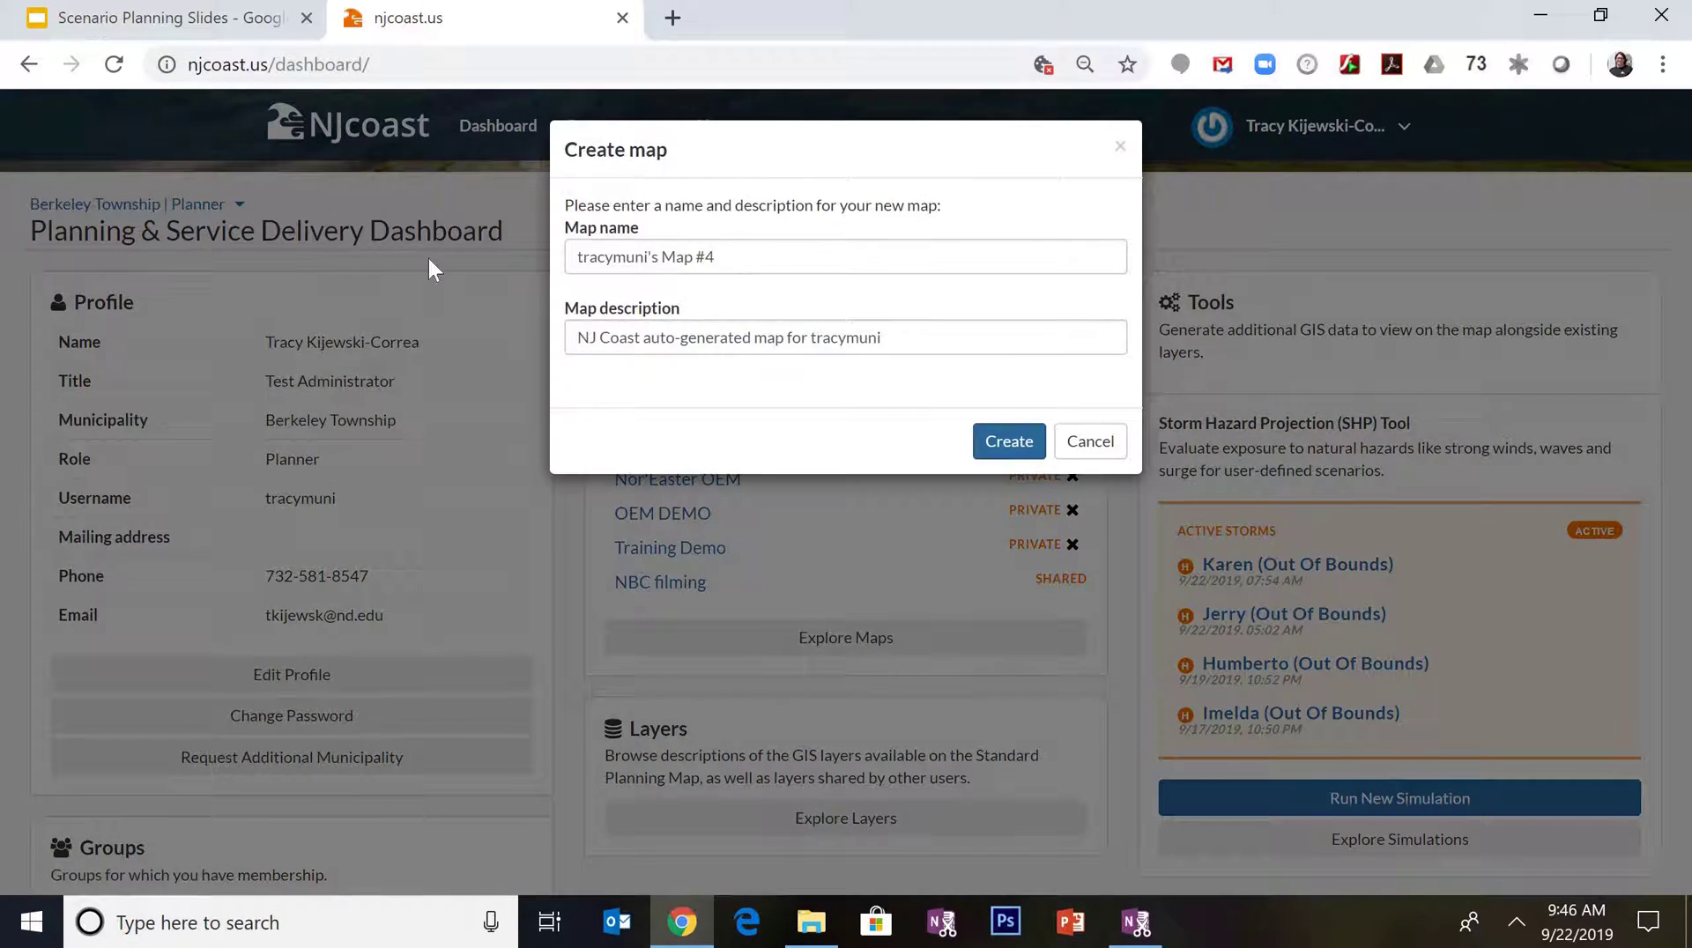
pyautogui.click(427, 255)
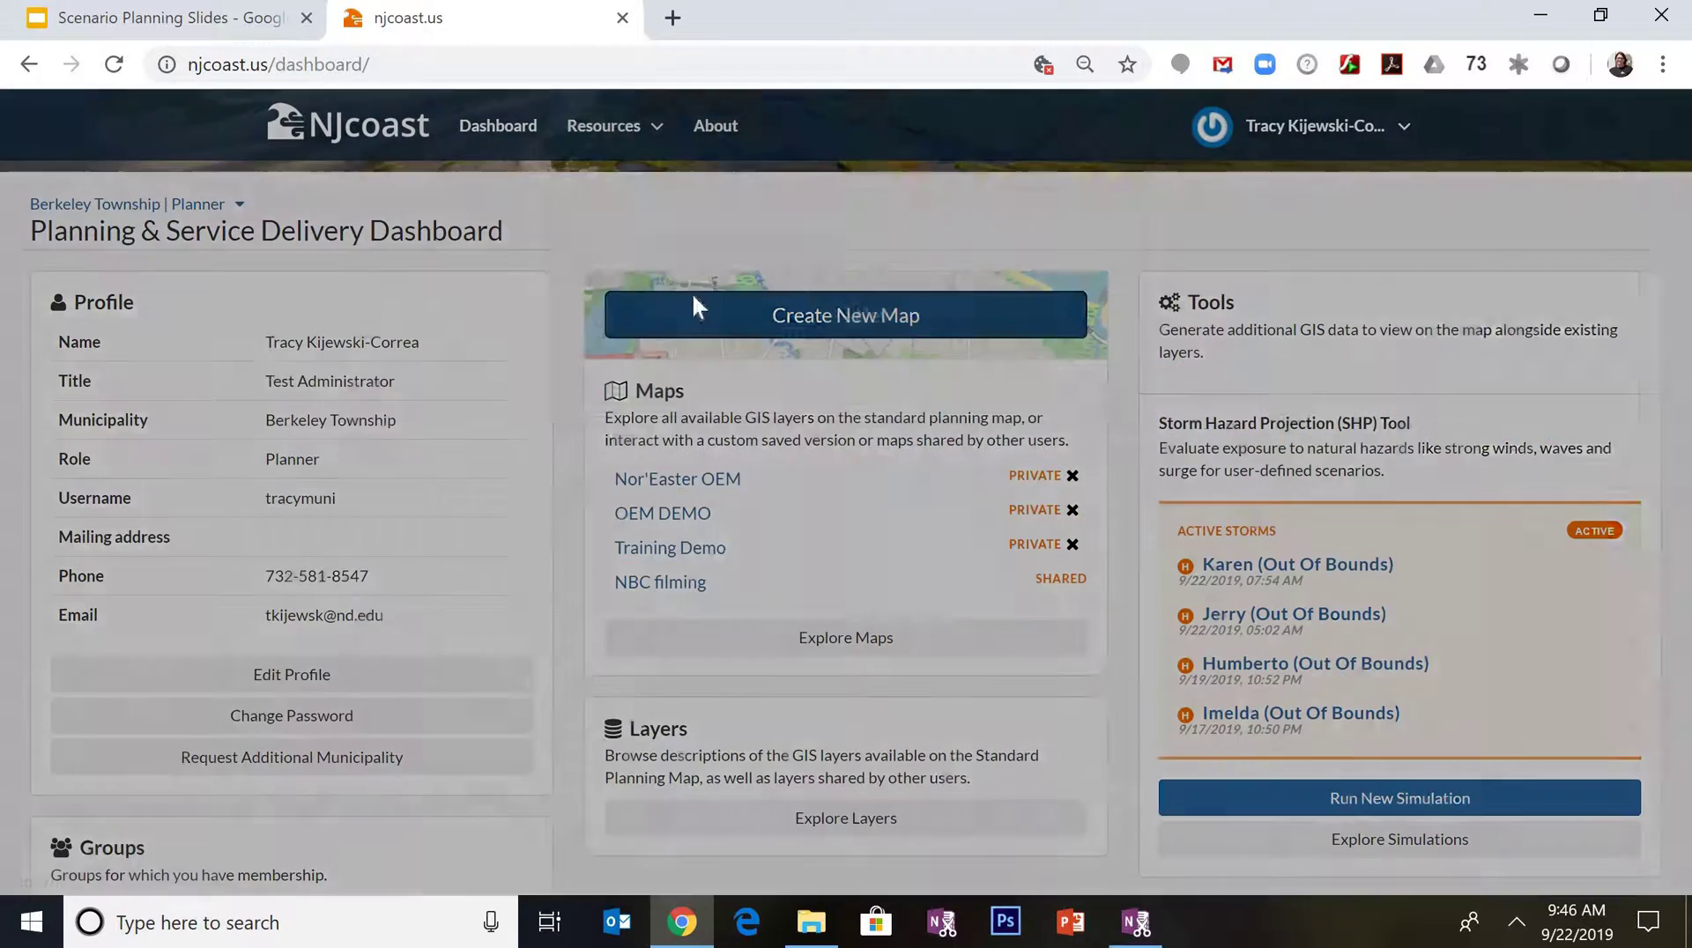
pyautogui.click(693, 304)
pyautogui.moveTo(574, 256); pyautogui.dragTo(720, 257)
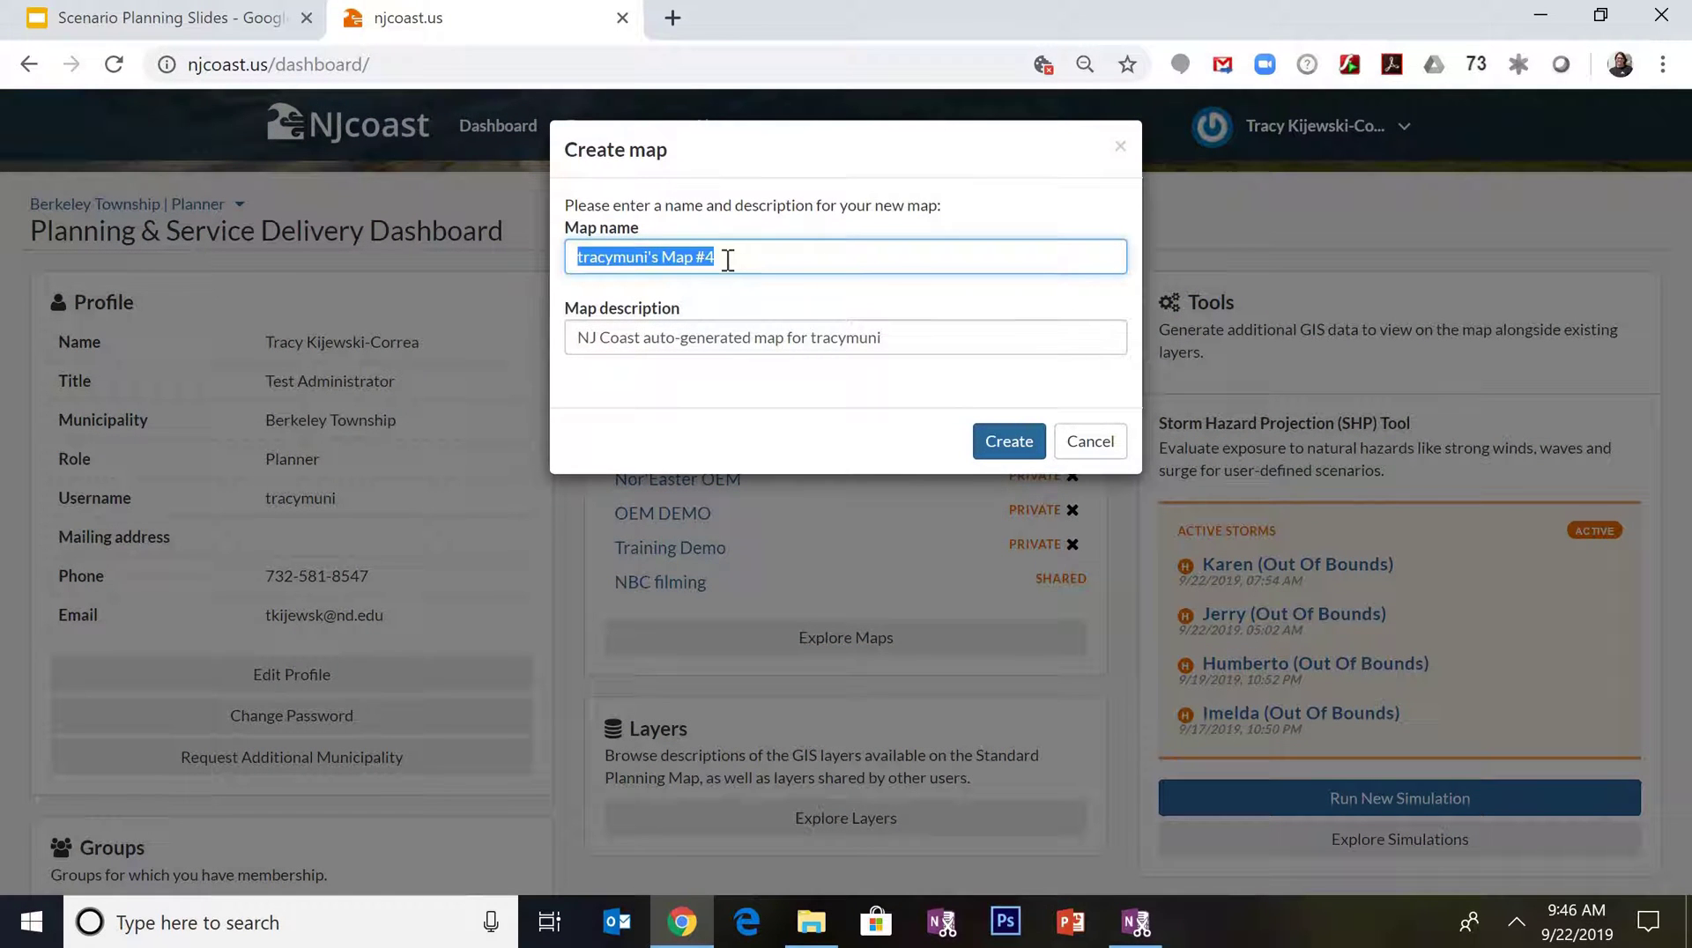
pyautogui.write('Long Branch scenario')
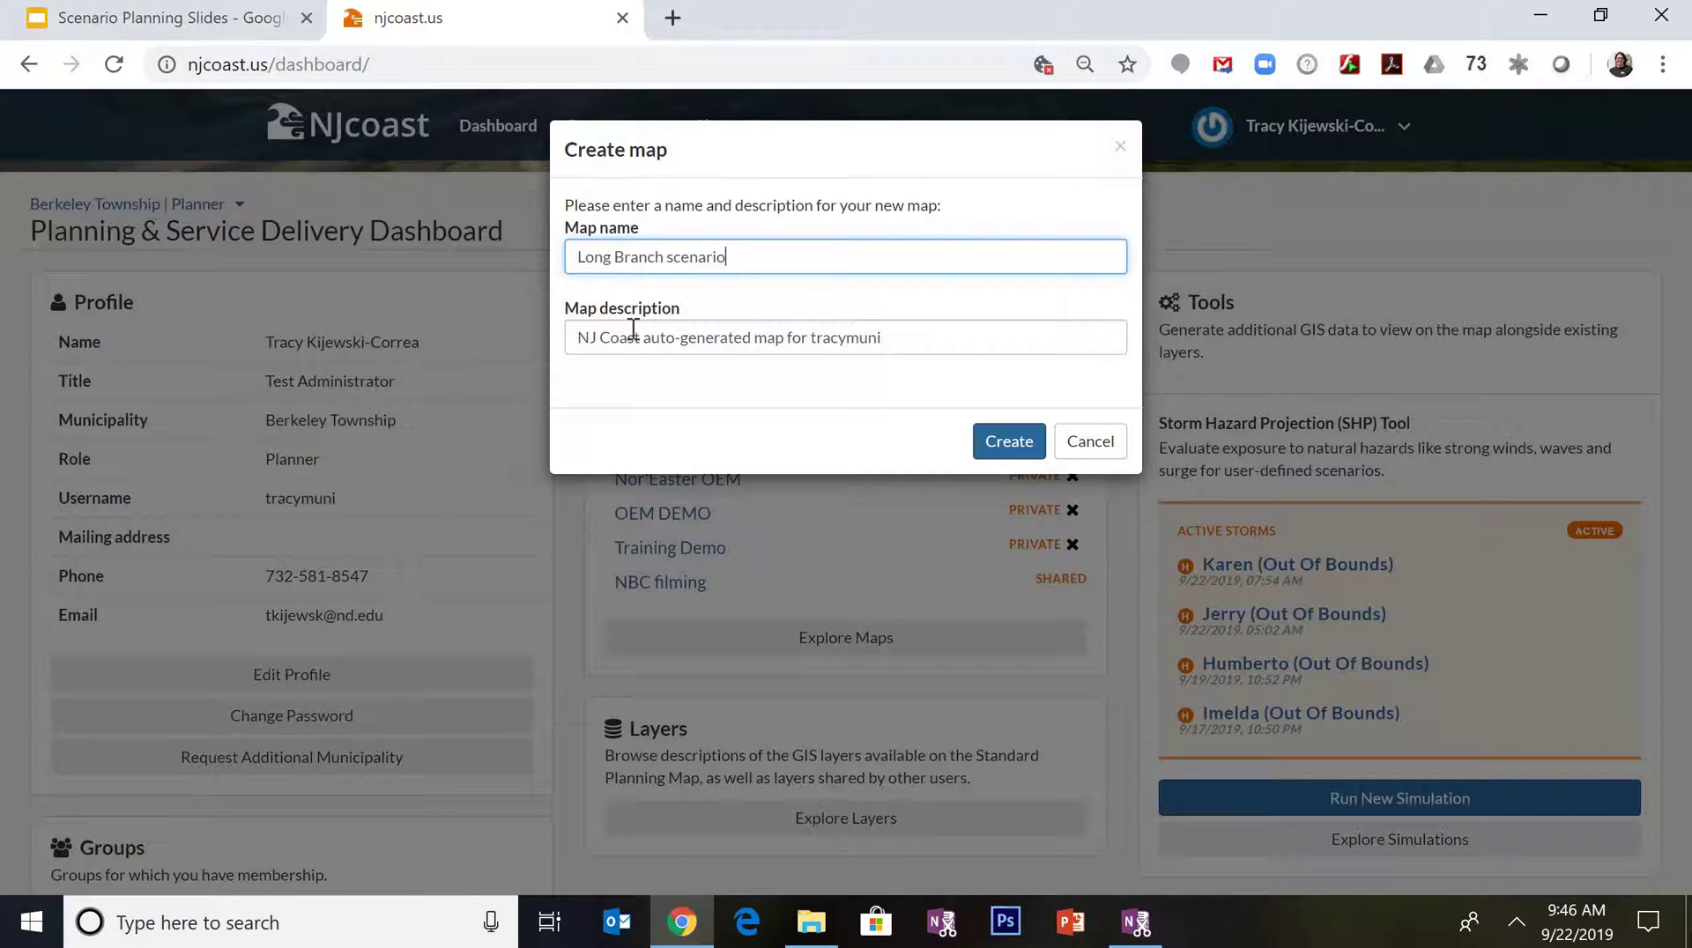
pyautogui.moveTo(574, 338); pyautogui.dragTo(933, 324)
pyautogui.write('demo used for sim')
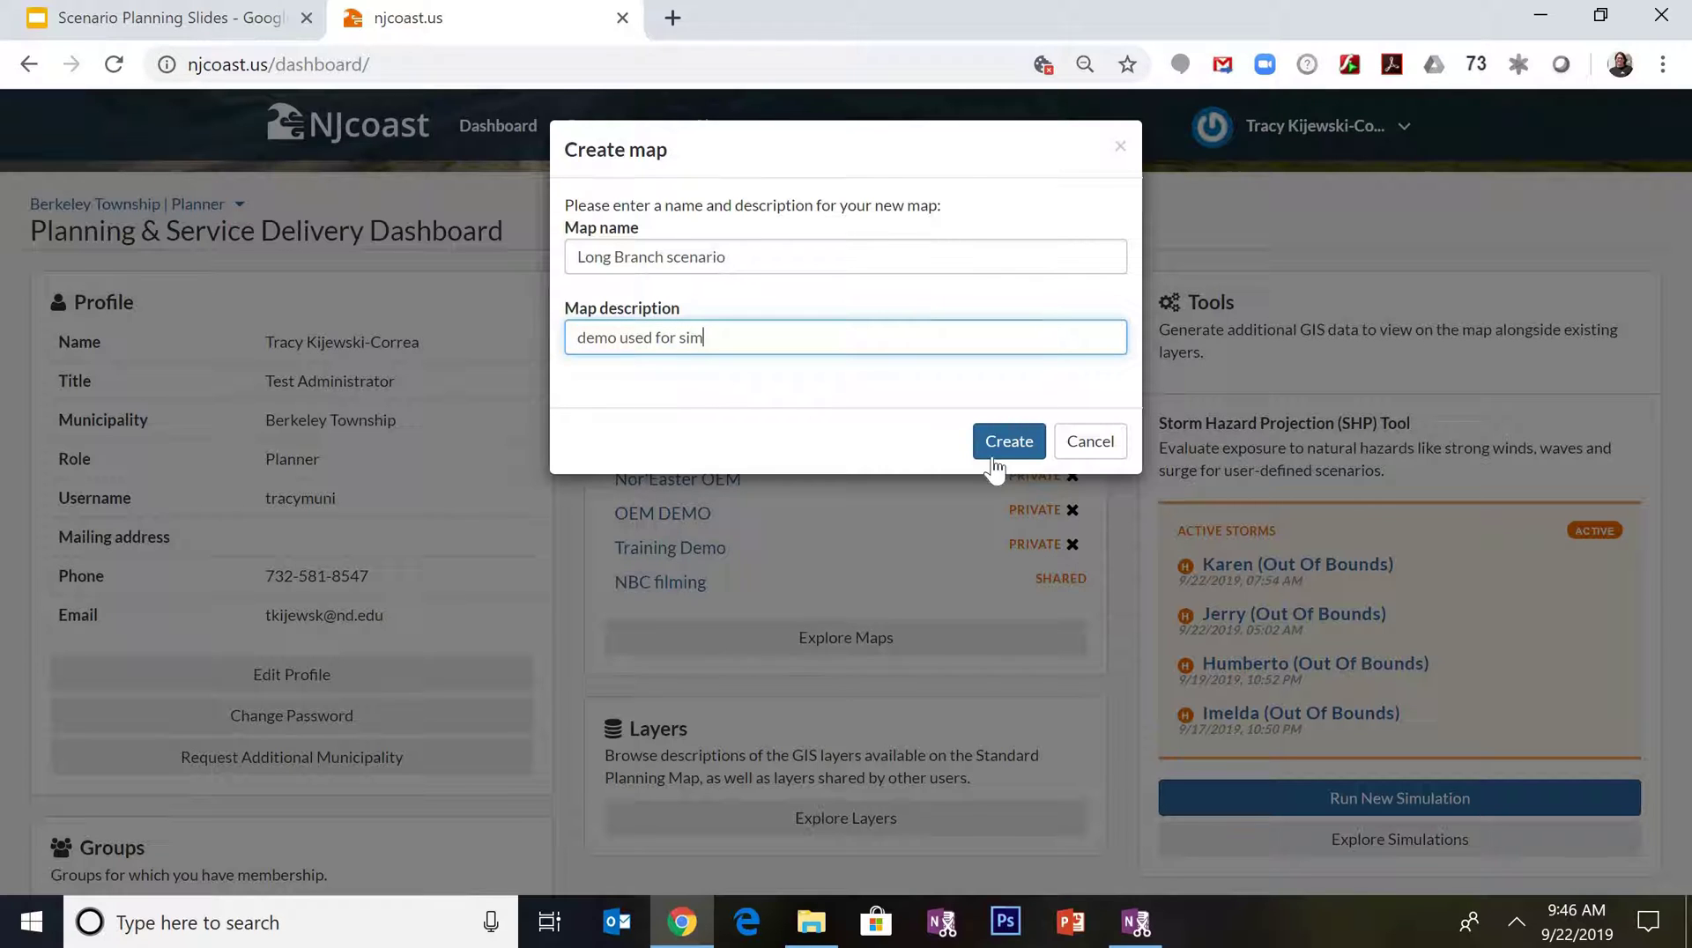
pyautogui.click(995, 456)
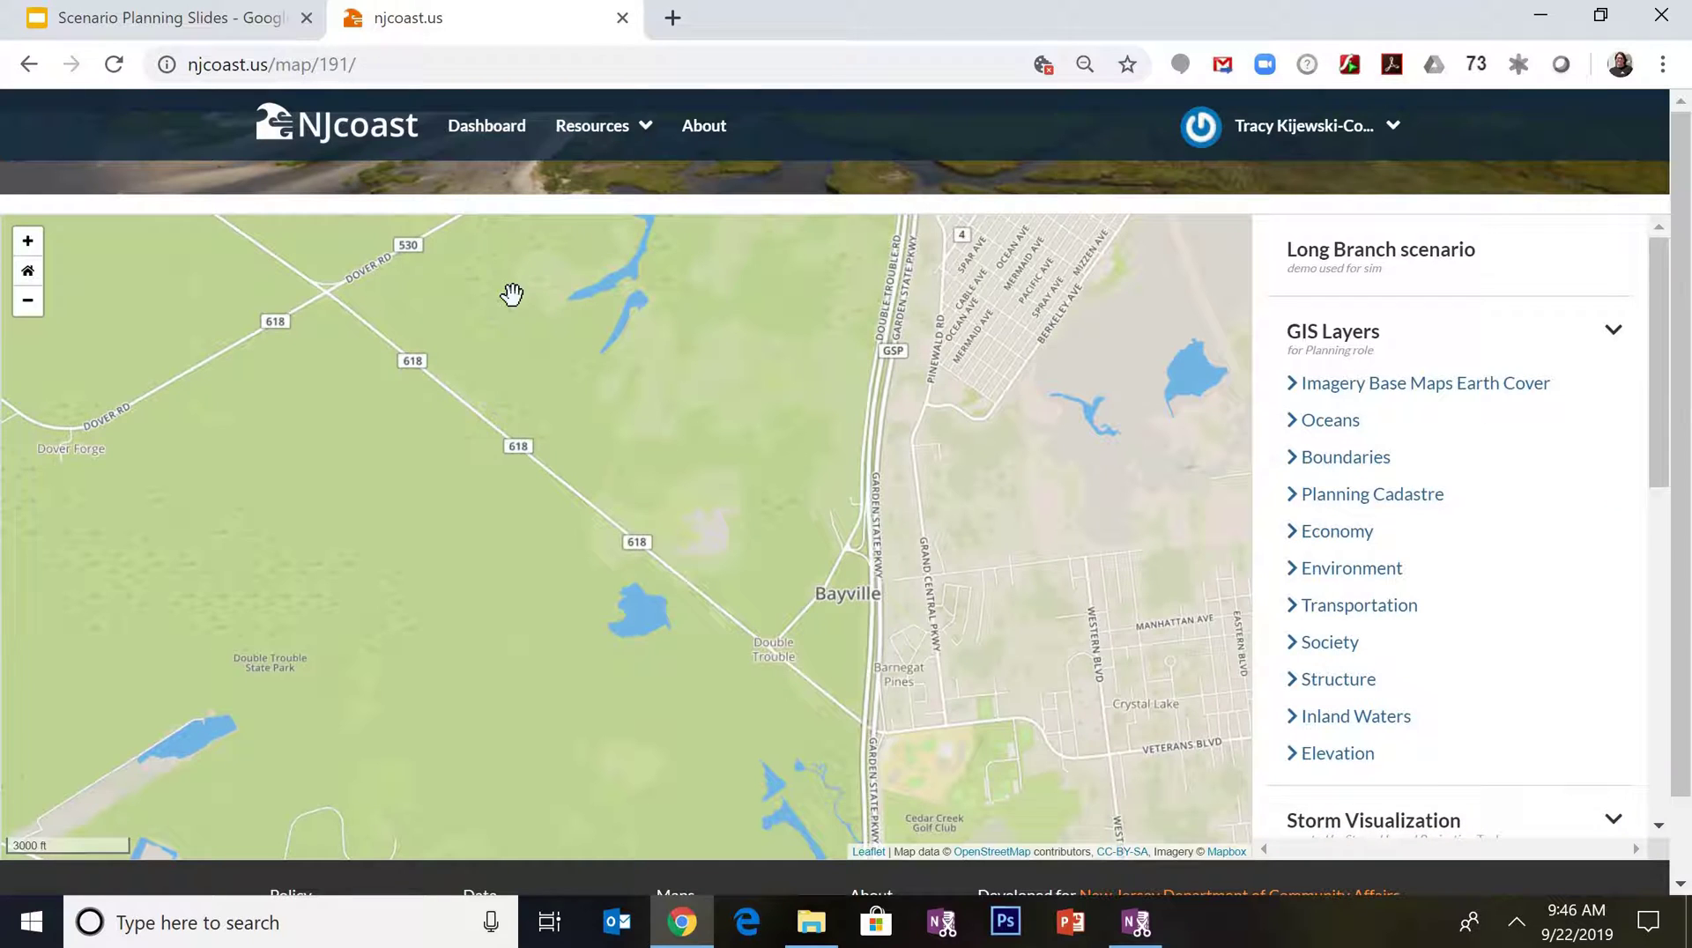
# Reopen the Long Branch scenario map from the dashboard and collapse its GIS Layers and Storm Visualization sections
pyautogui.click(491, 141)
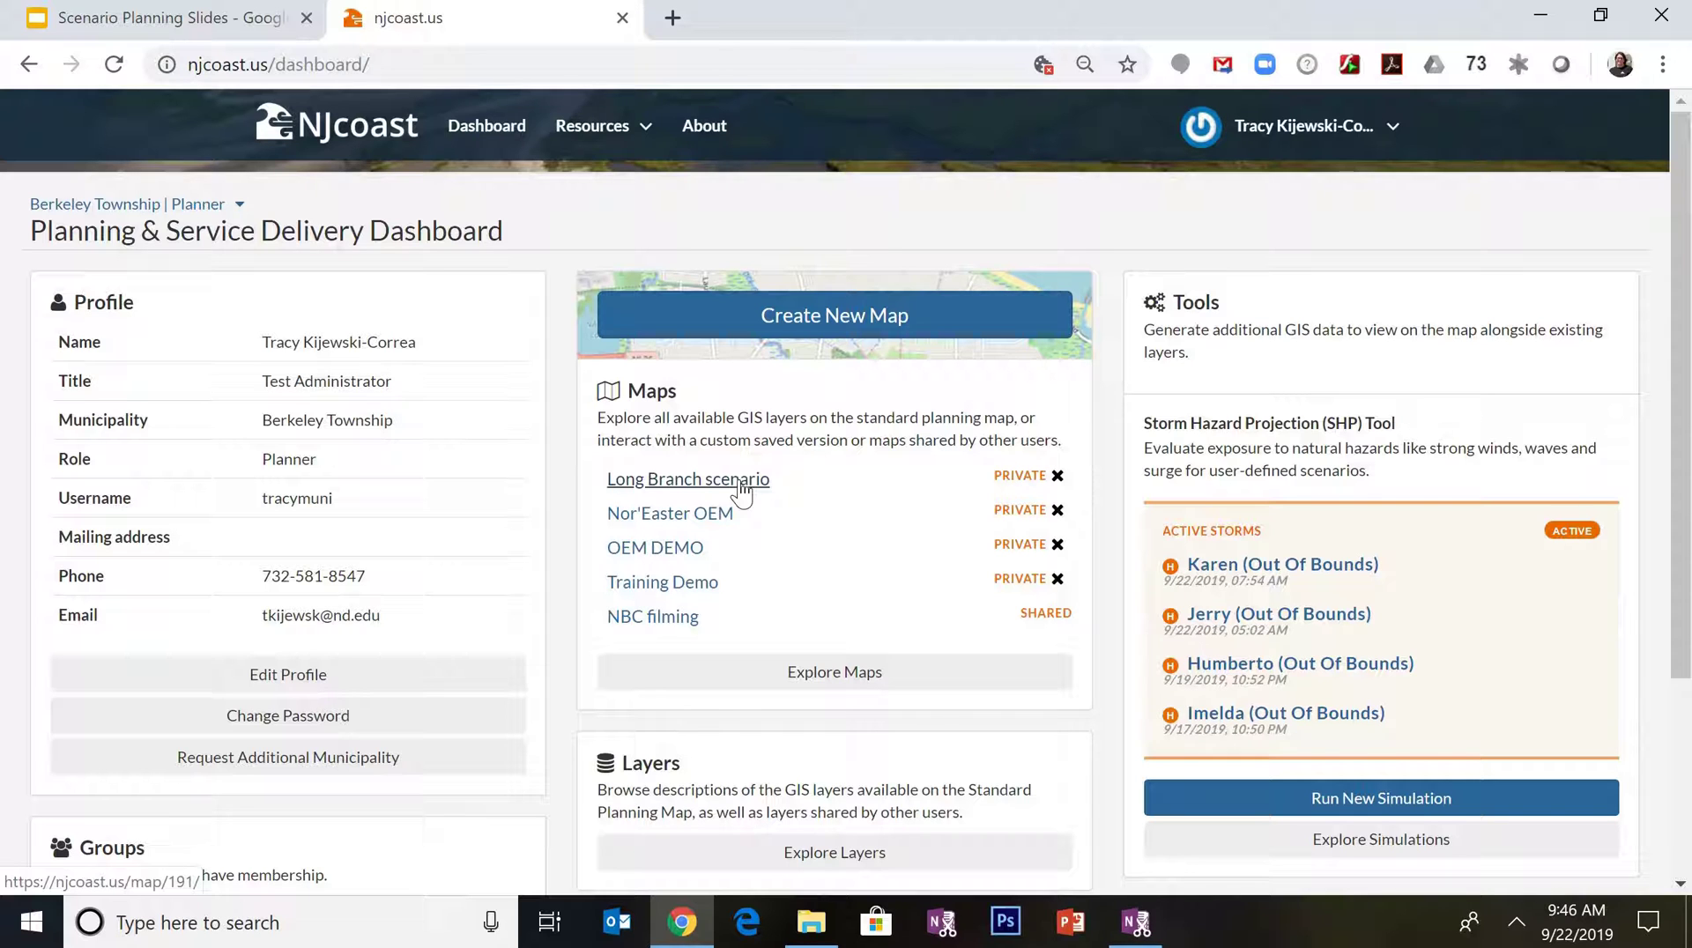
pyautogui.click(742, 494)
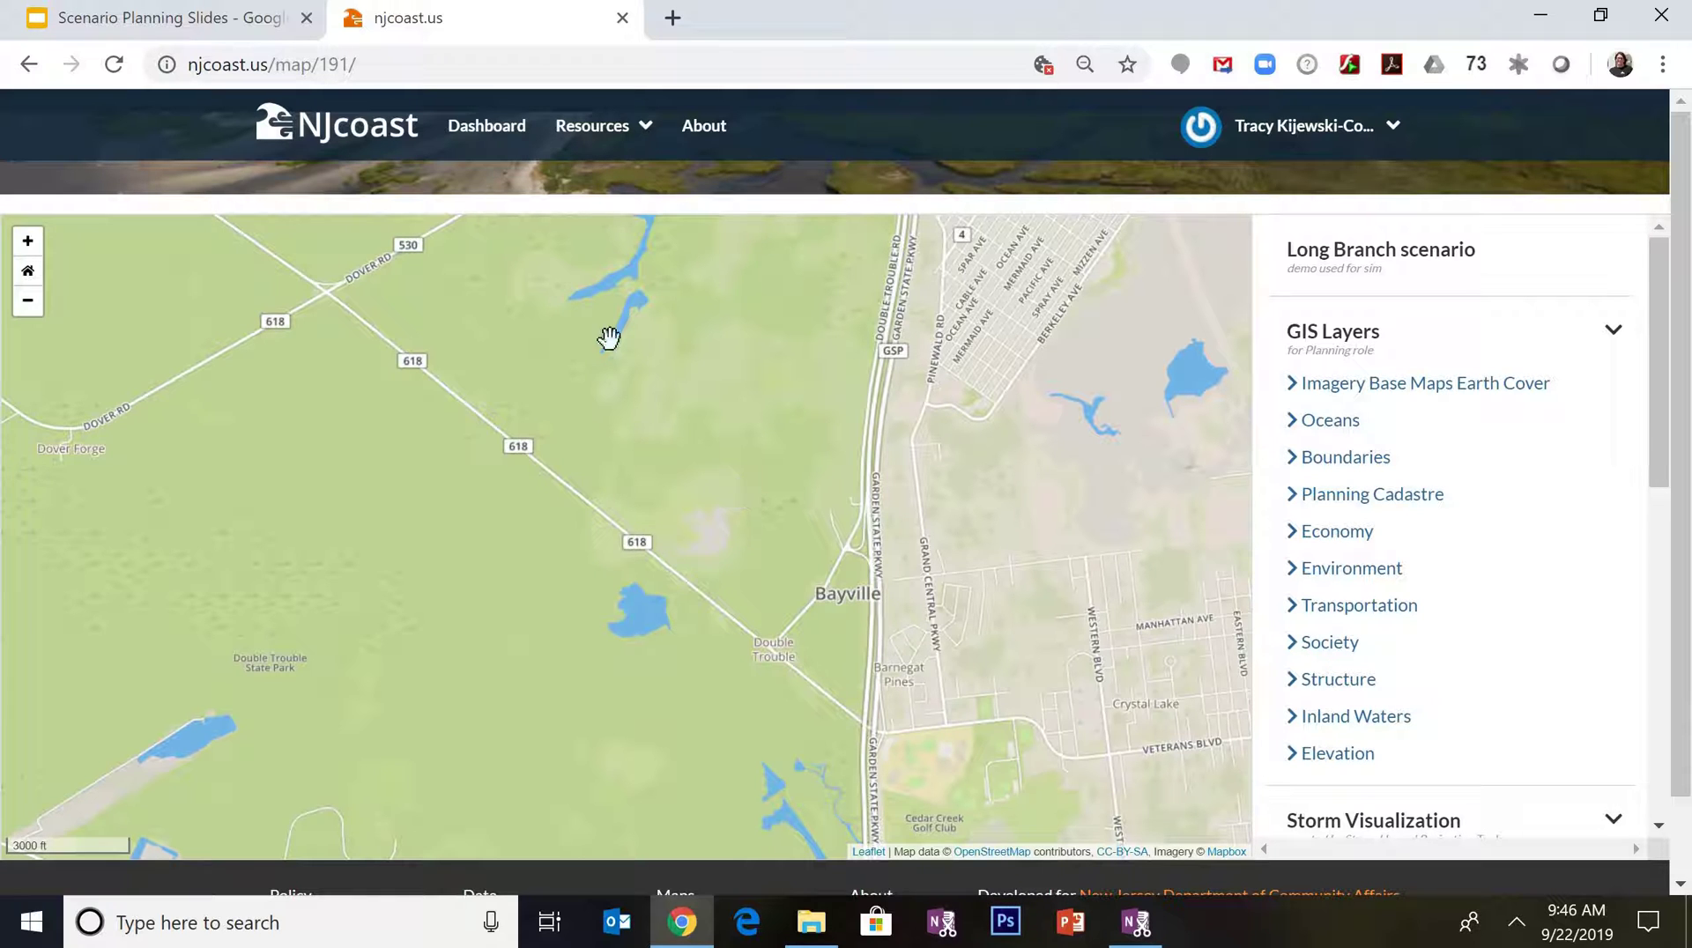
pyautogui.click(498, 154)
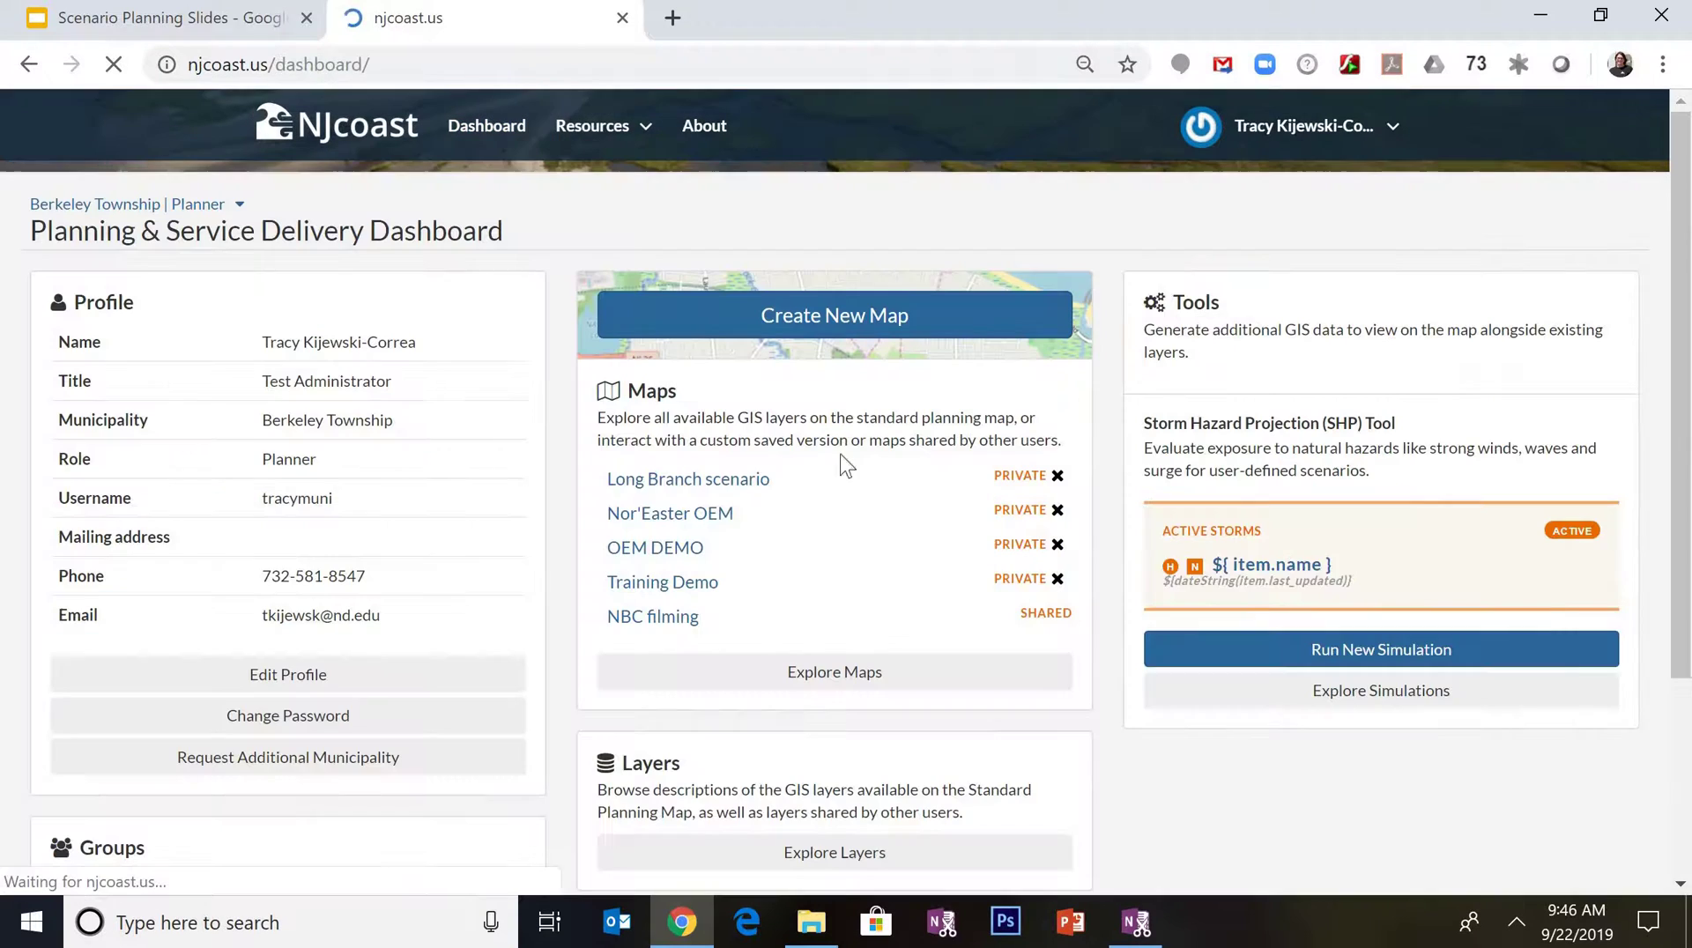
pyautogui.click(722, 484)
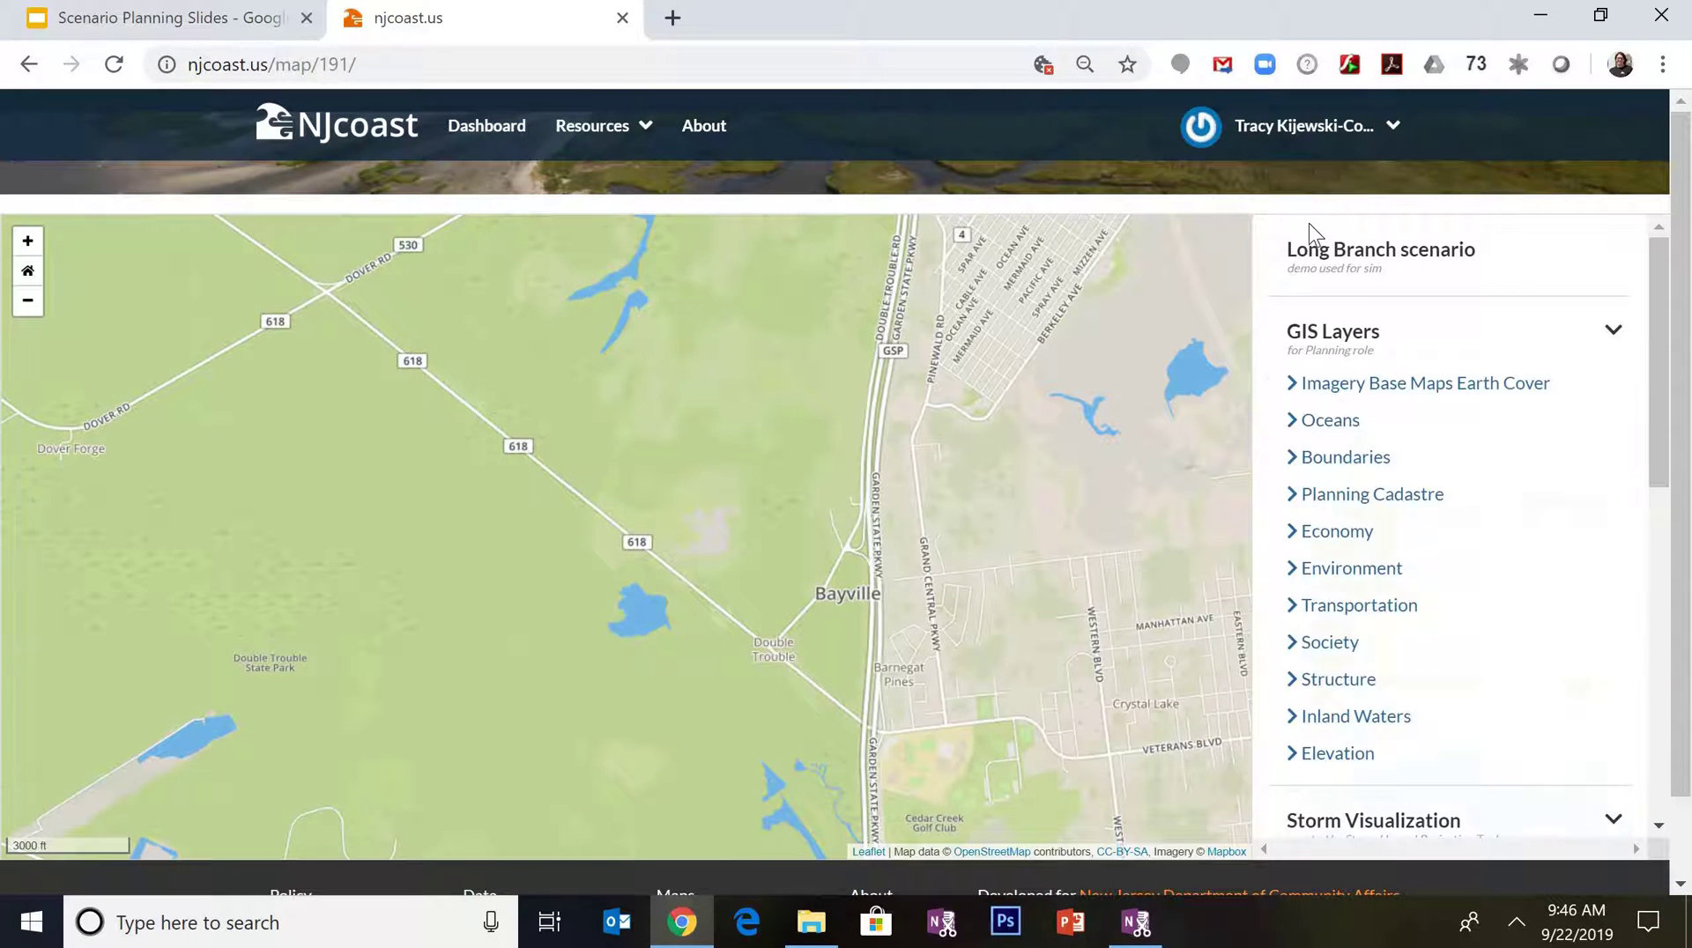
pyautogui.click(1619, 340)
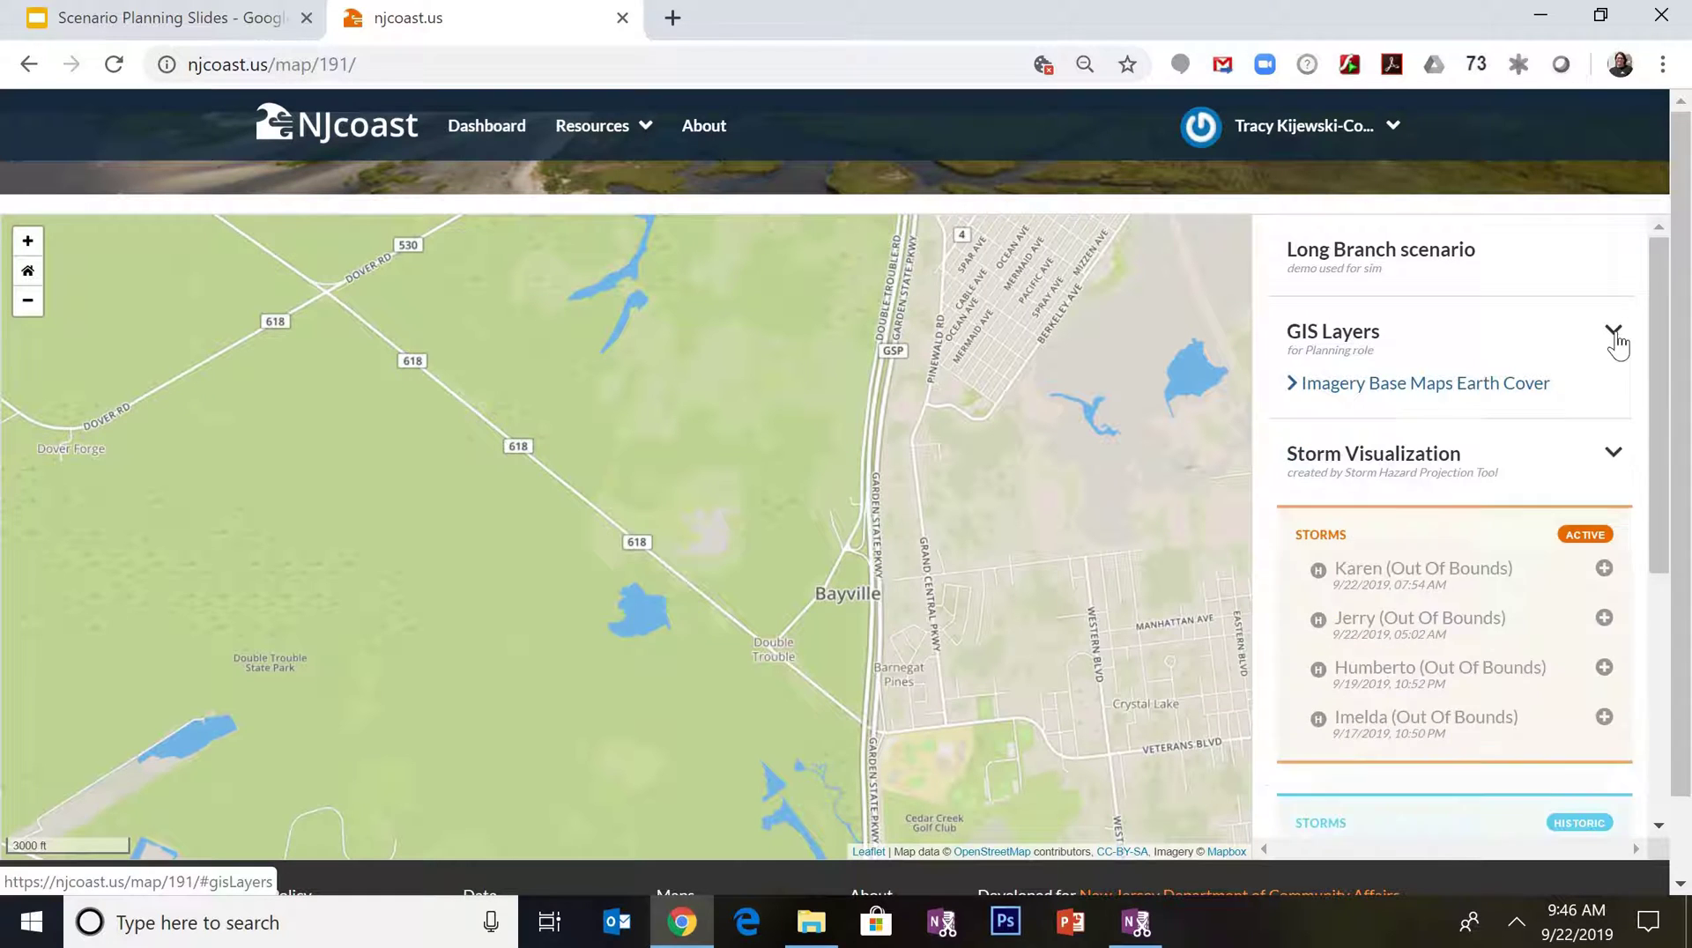
pyautogui.click(1622, 422)
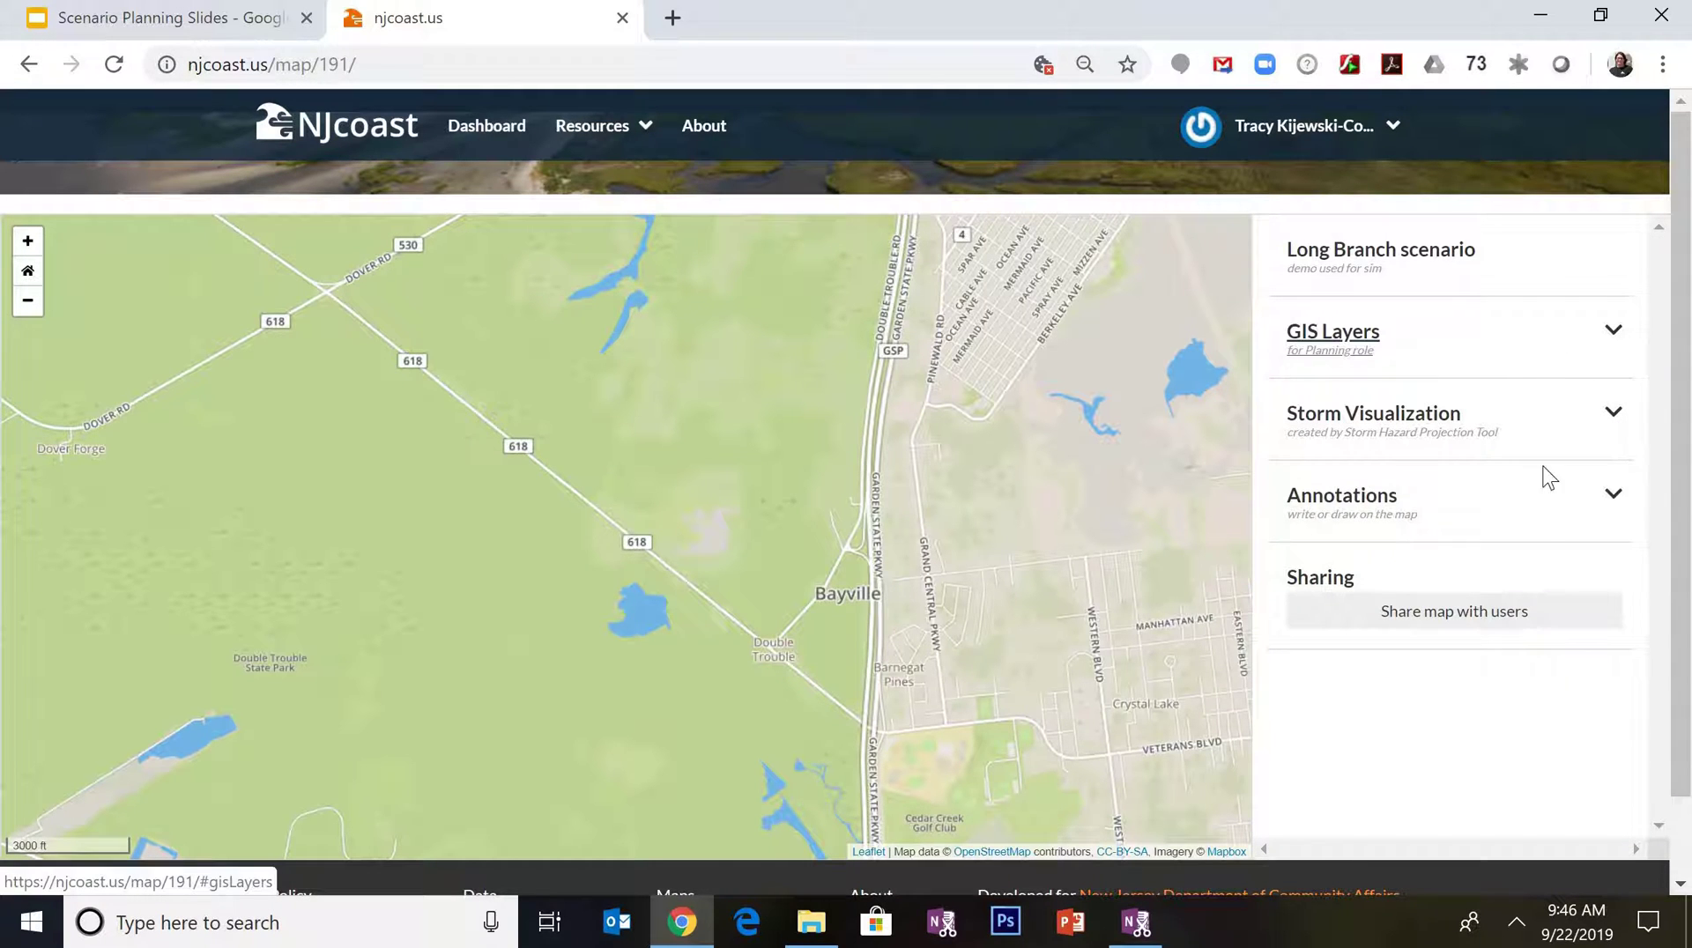
# Move the map view from Bayville north along the coast to Long Branch
pyautogui.scroll(-1, 910, 491)
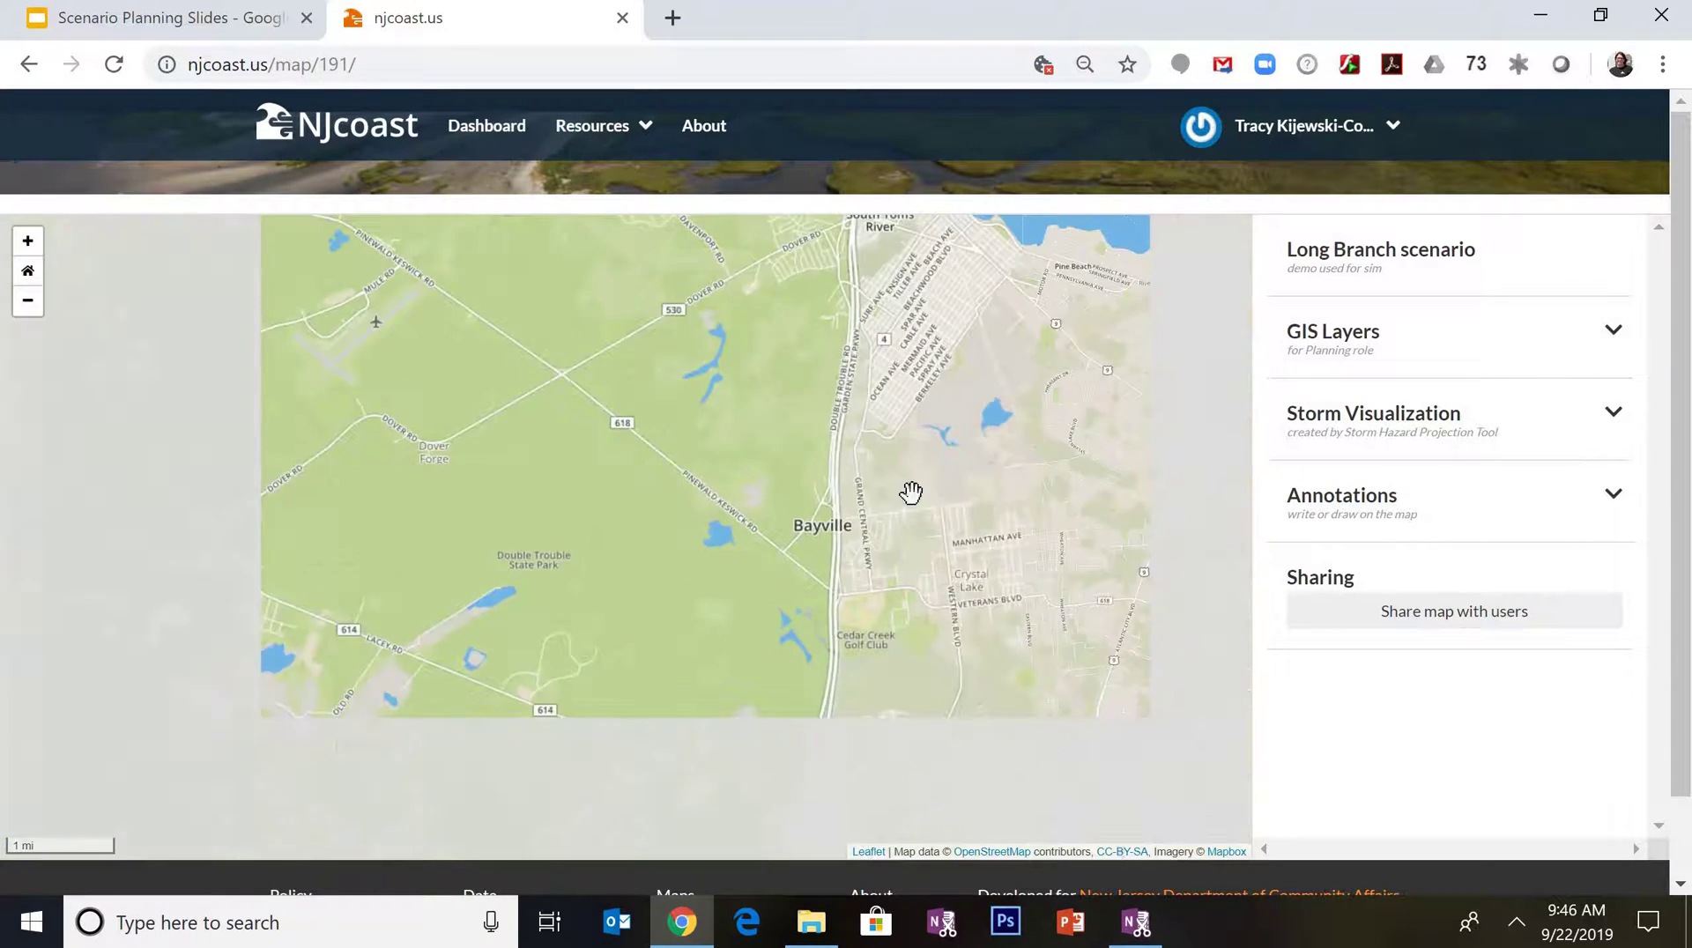
pyautogui.moveTo(910, 491); pyautogui.dragTo(614, 487)
pyautogui.scroll(-1, 827, 483)
pyautogui.moveTo(865, 508); pyautogui.dragTo(528, 423)
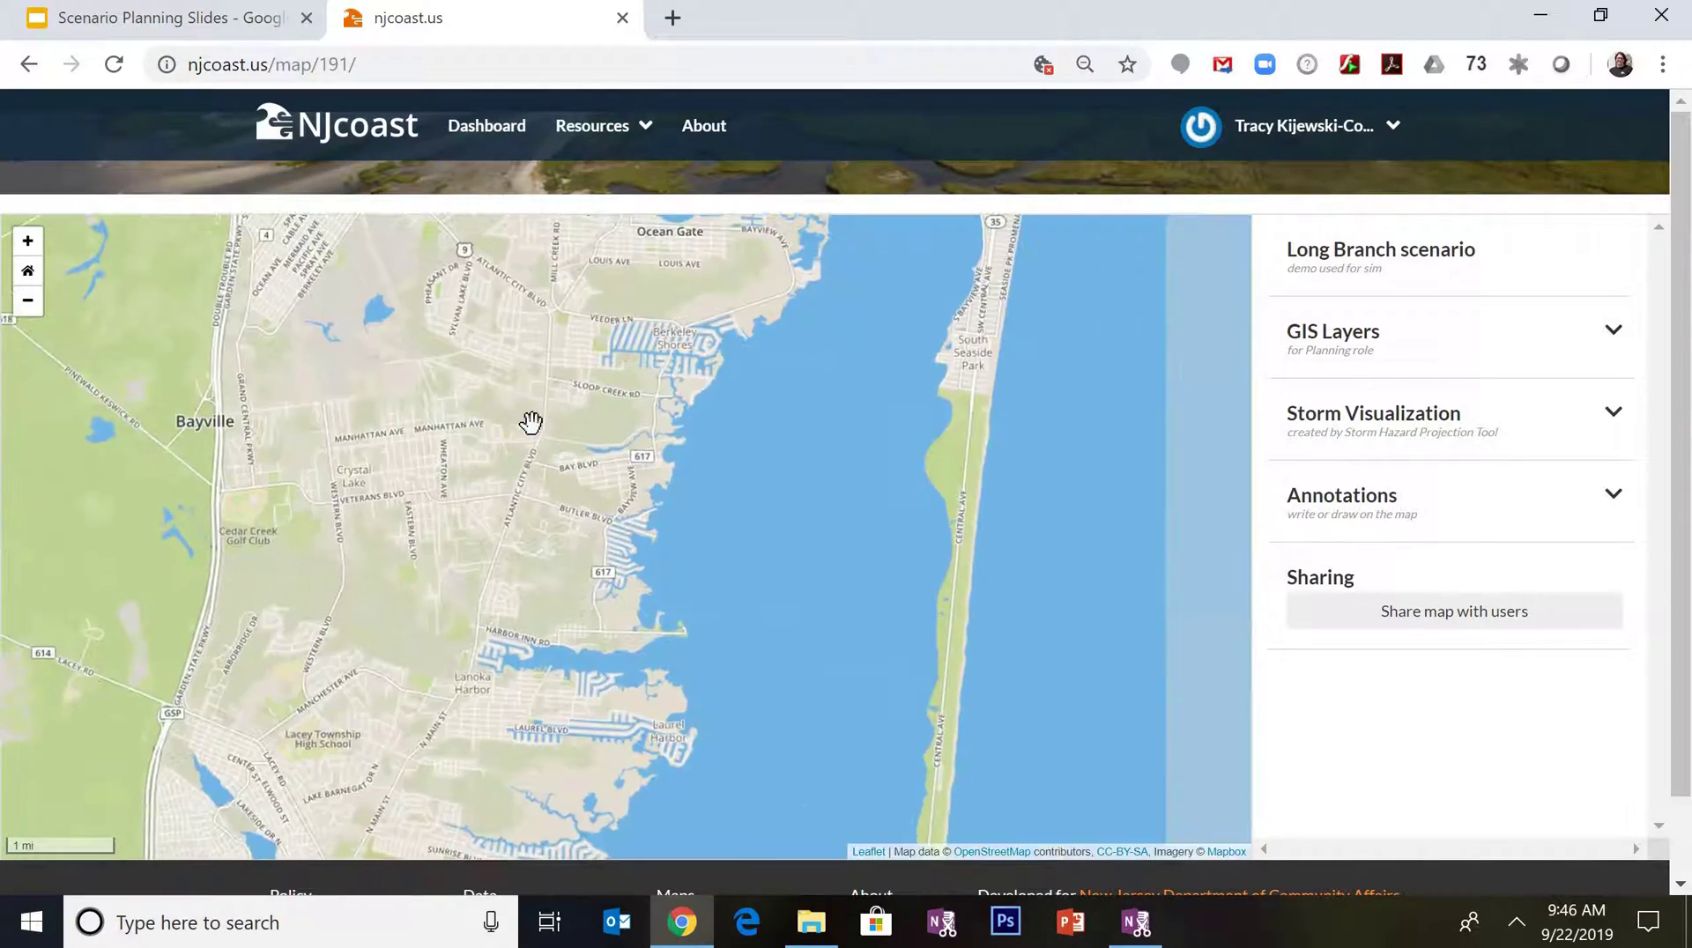
pyautogui.scroll(1, 616, 665)
pyautogui.moveTo(672, 340); pyautogui.dragTo(797, 717)
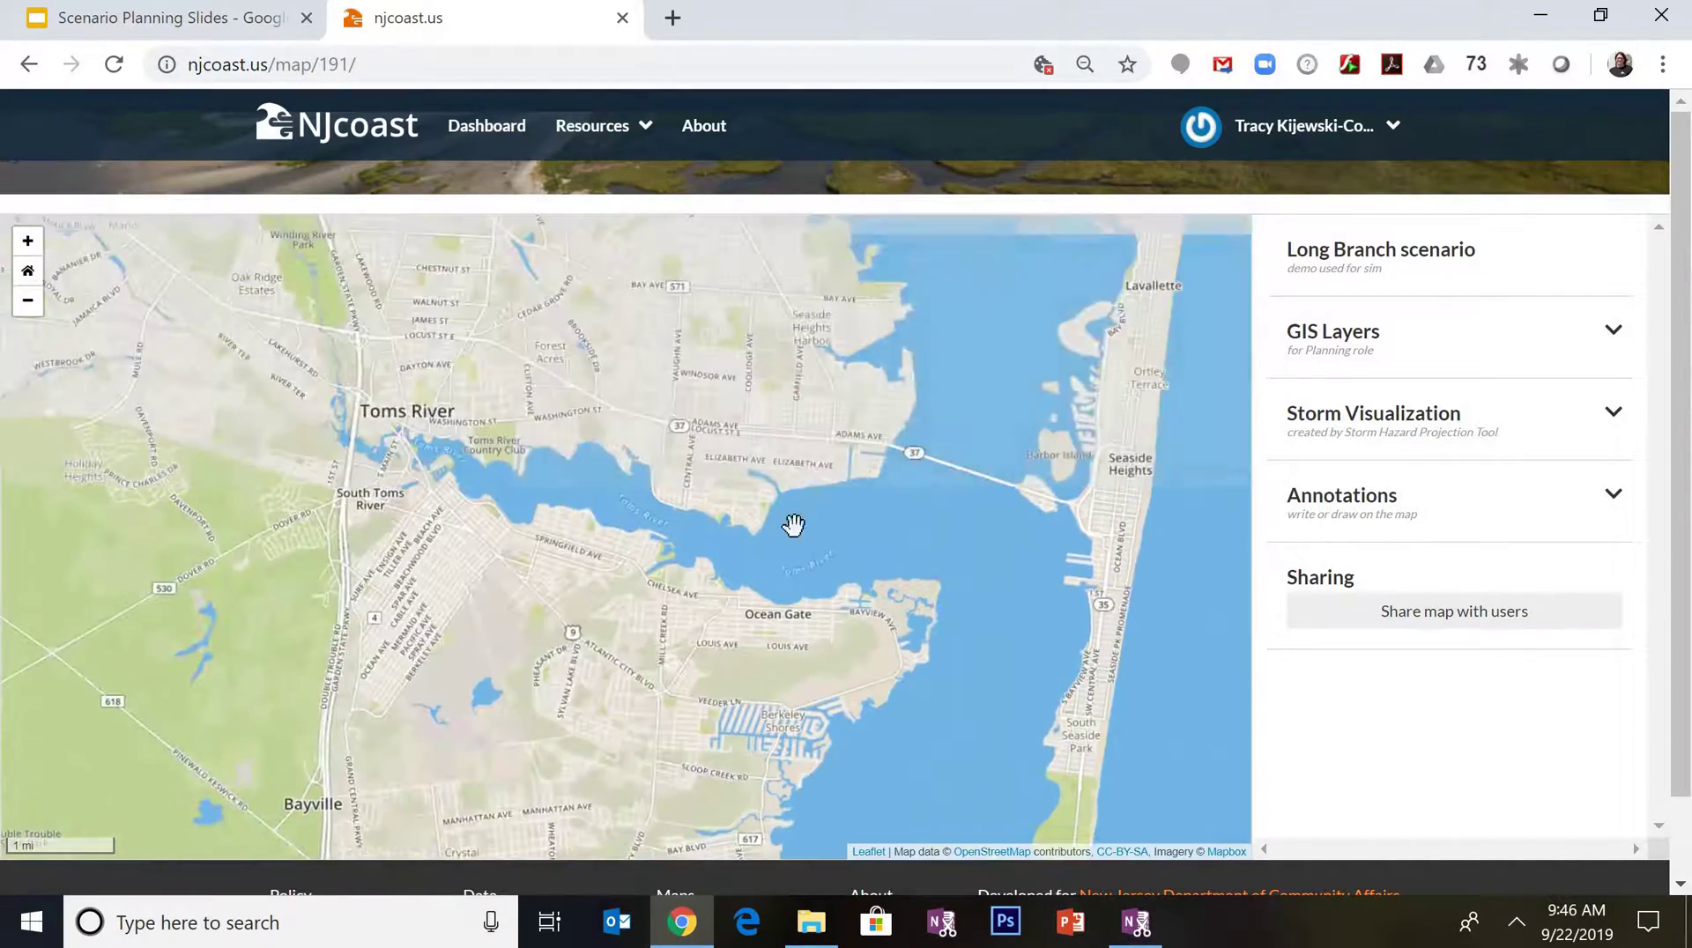
pyautogui.scroll(-1, 811, 329)
pyautogui.moveTo(812, 329); pyautogui.dragTo(811, 555)
pyautogui.scroll(1, 811, 555)
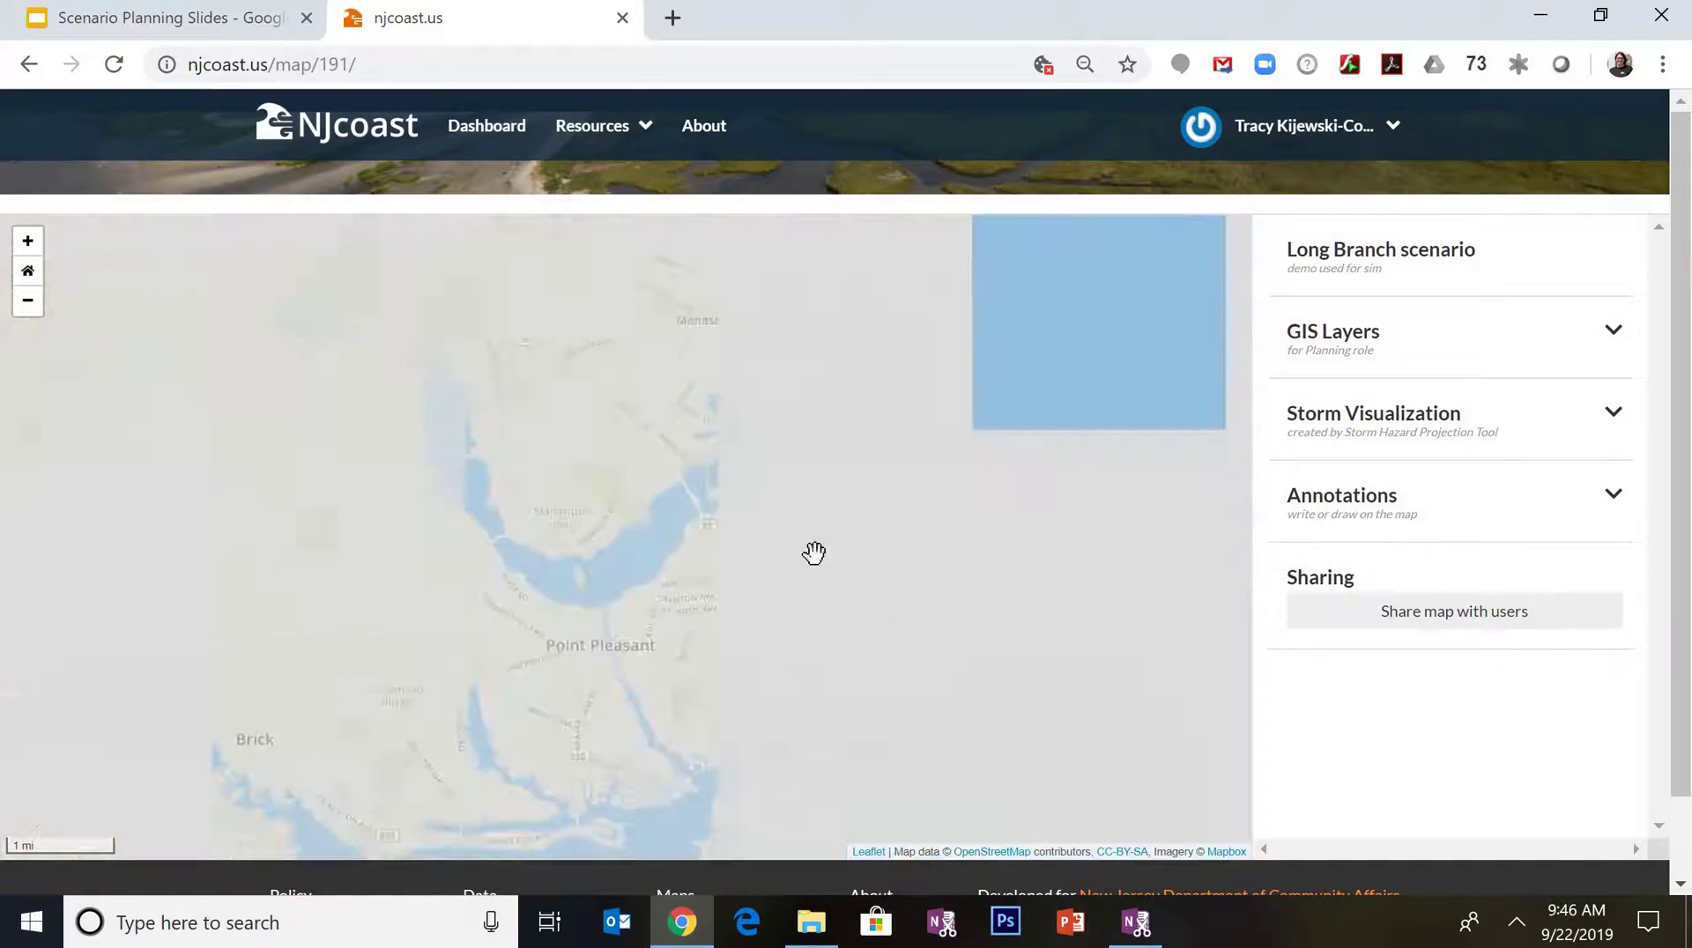
pyautogui.moveTo(693, 443); pyautogui.dragTo(649, 744)
pyautogui.moveTo(775, 290); pyautogui.dragTo(762, 641)
pyautogui.moveTo(819, 229); pyautogui.dragTo(823, 415)
pyautogui.moveTo(867, 308); pyautogui.dragTo(903, 718)
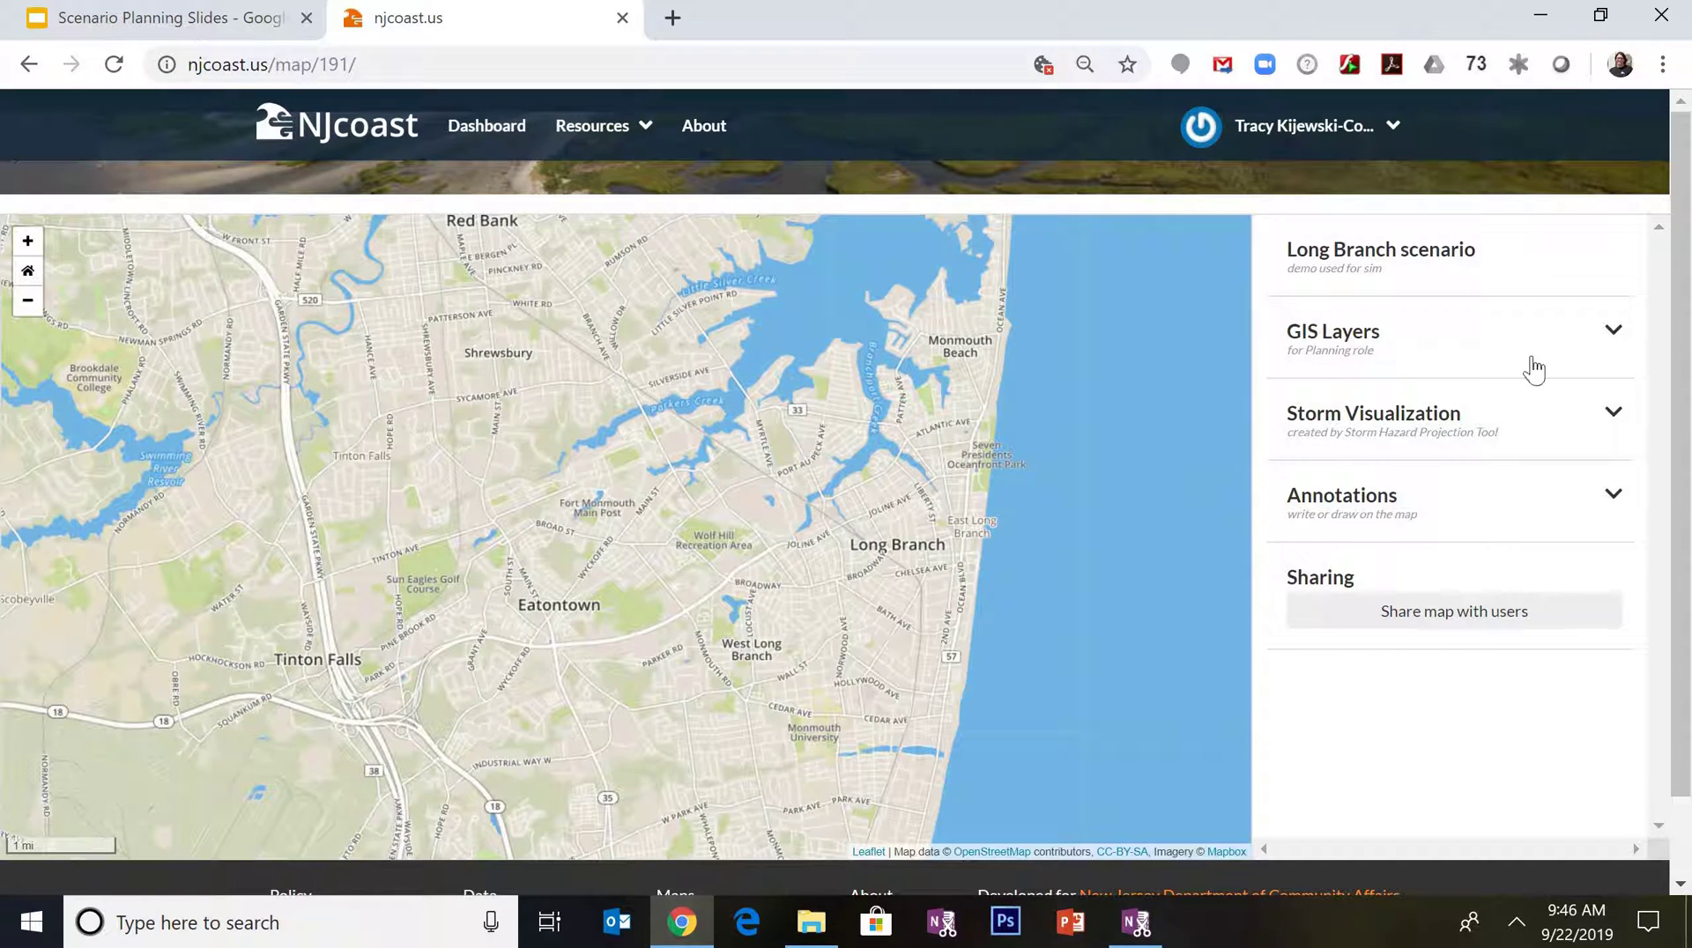
# Review the list of GIS layer categories available for the map and collapse it again
pyautogui.click(1612, 344)
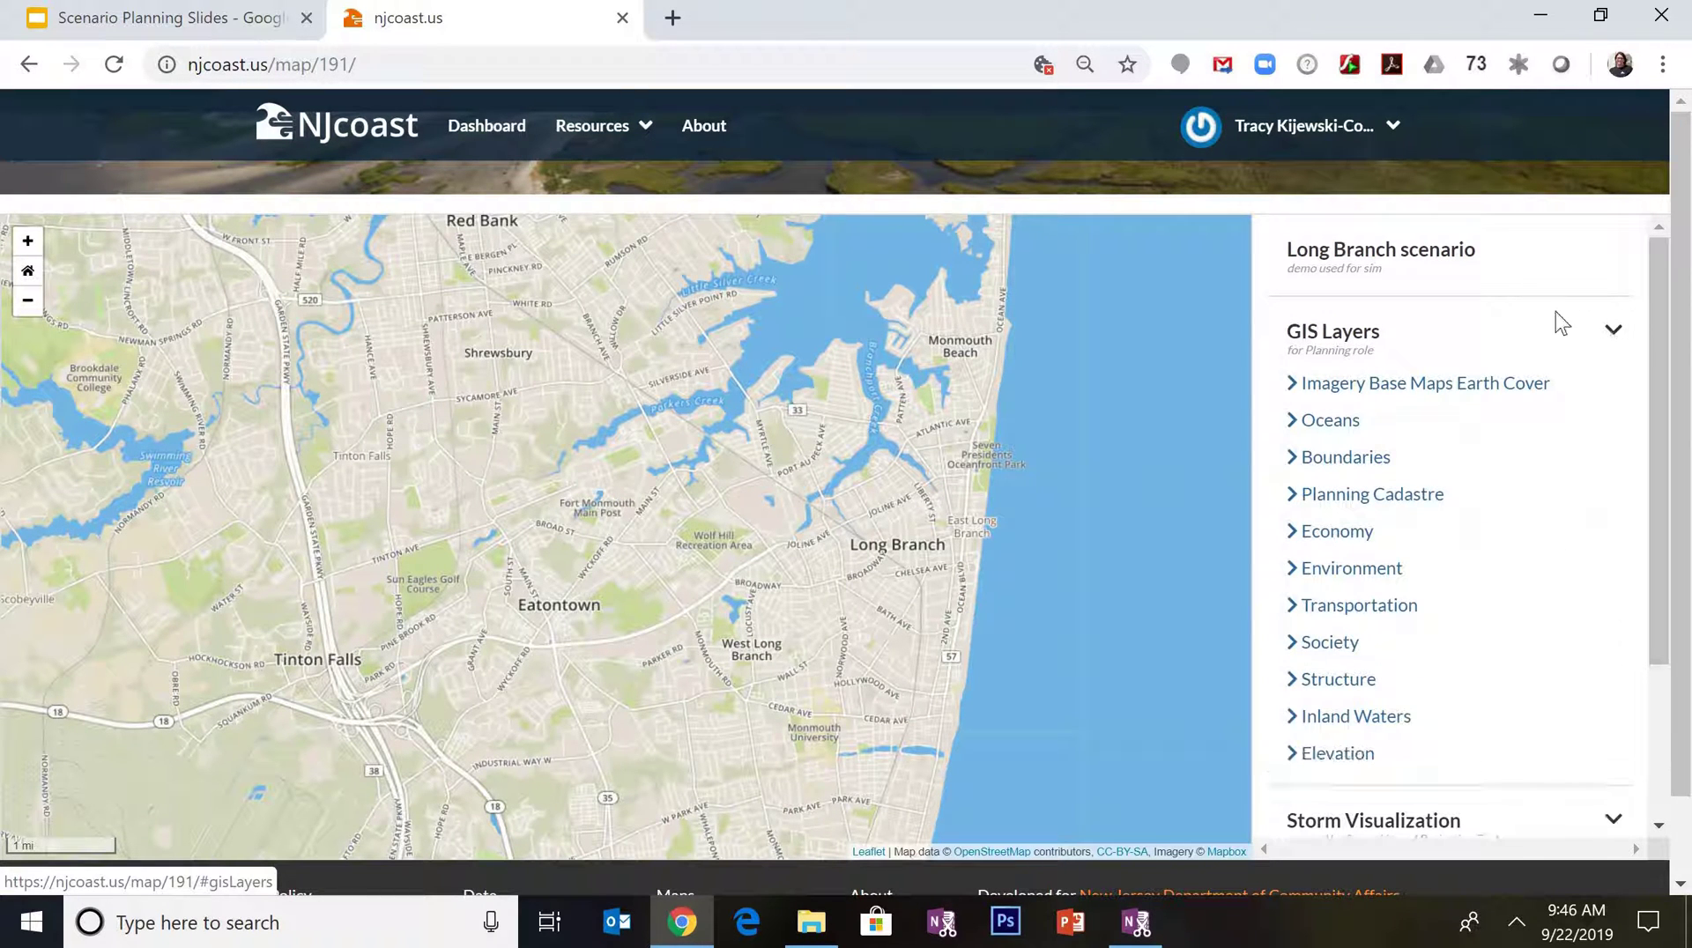
pyautogui.click(1613, 339)
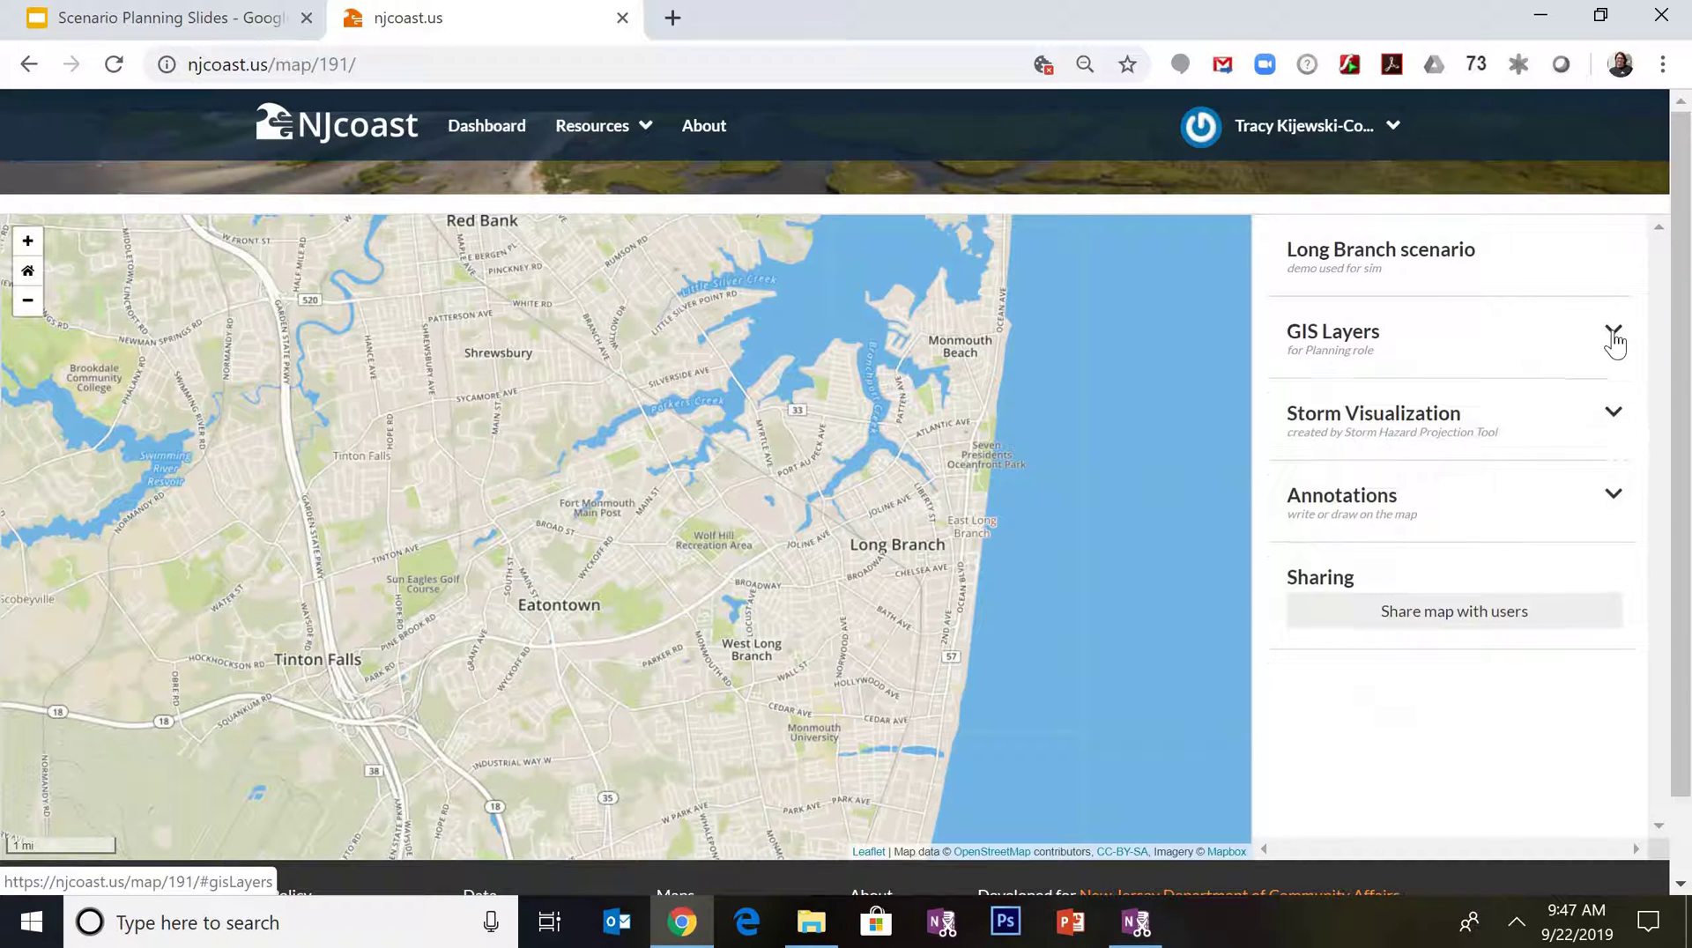
# Expand the Storm Visualization section, look through its storm lists, and add the historic storm Sandy to the map
pyautogui.click(1617, 420)
pyautogui.scroll(-2, 1656, 479)
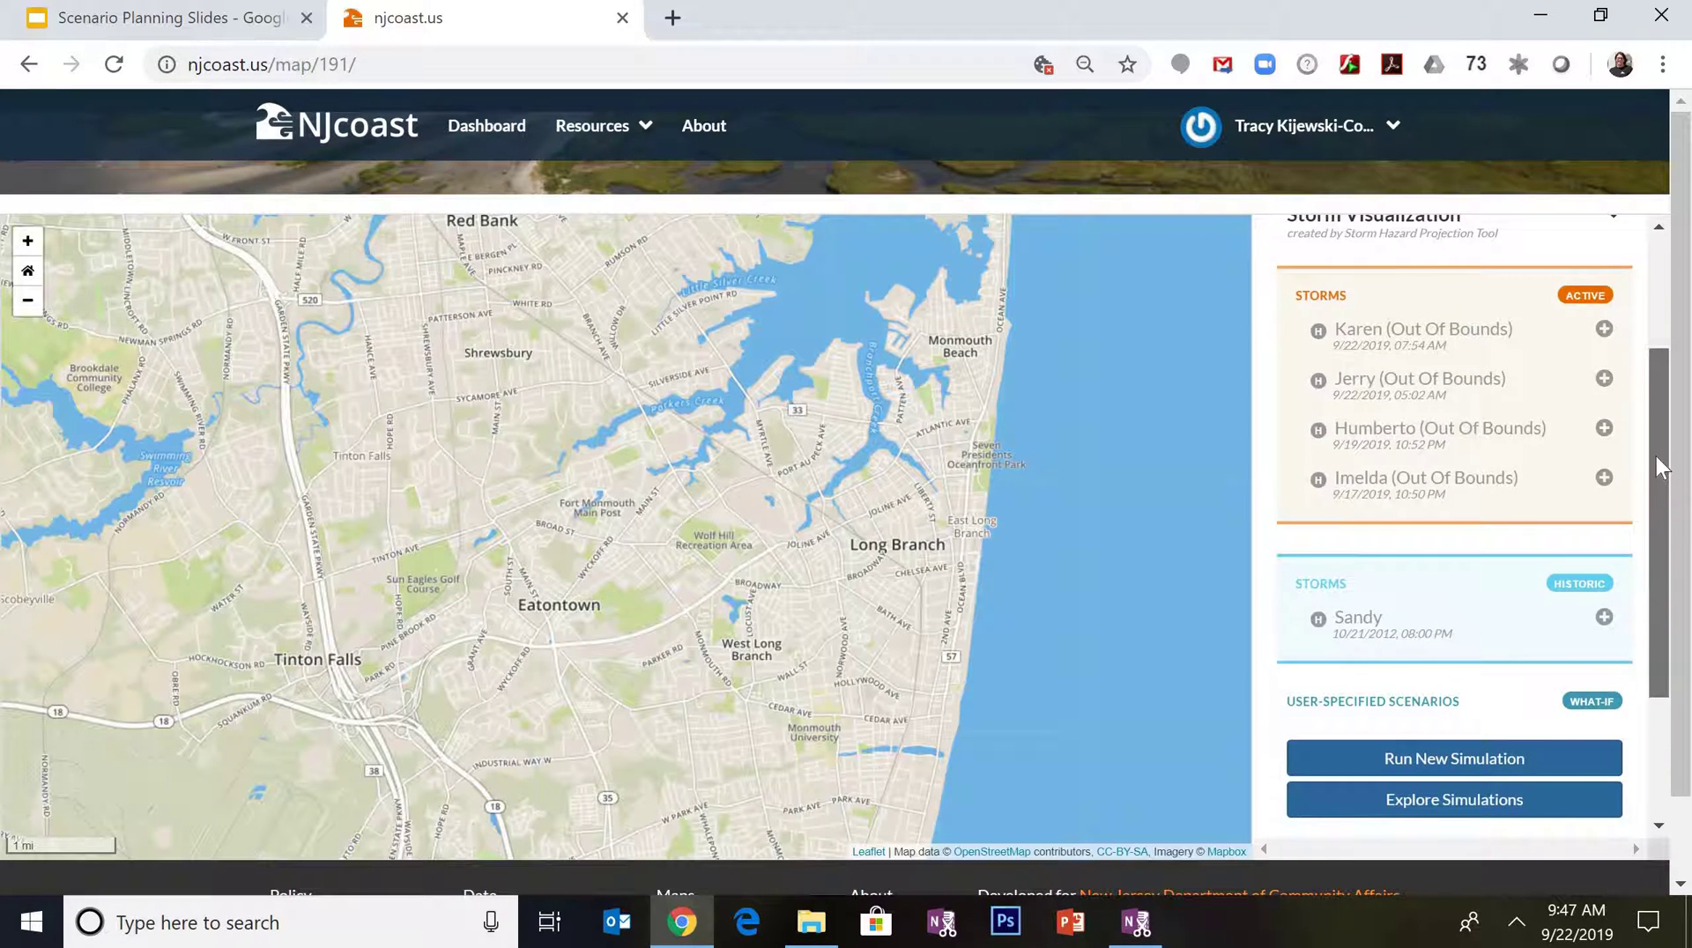
pyautogui.scroll(1, 1656, 472)
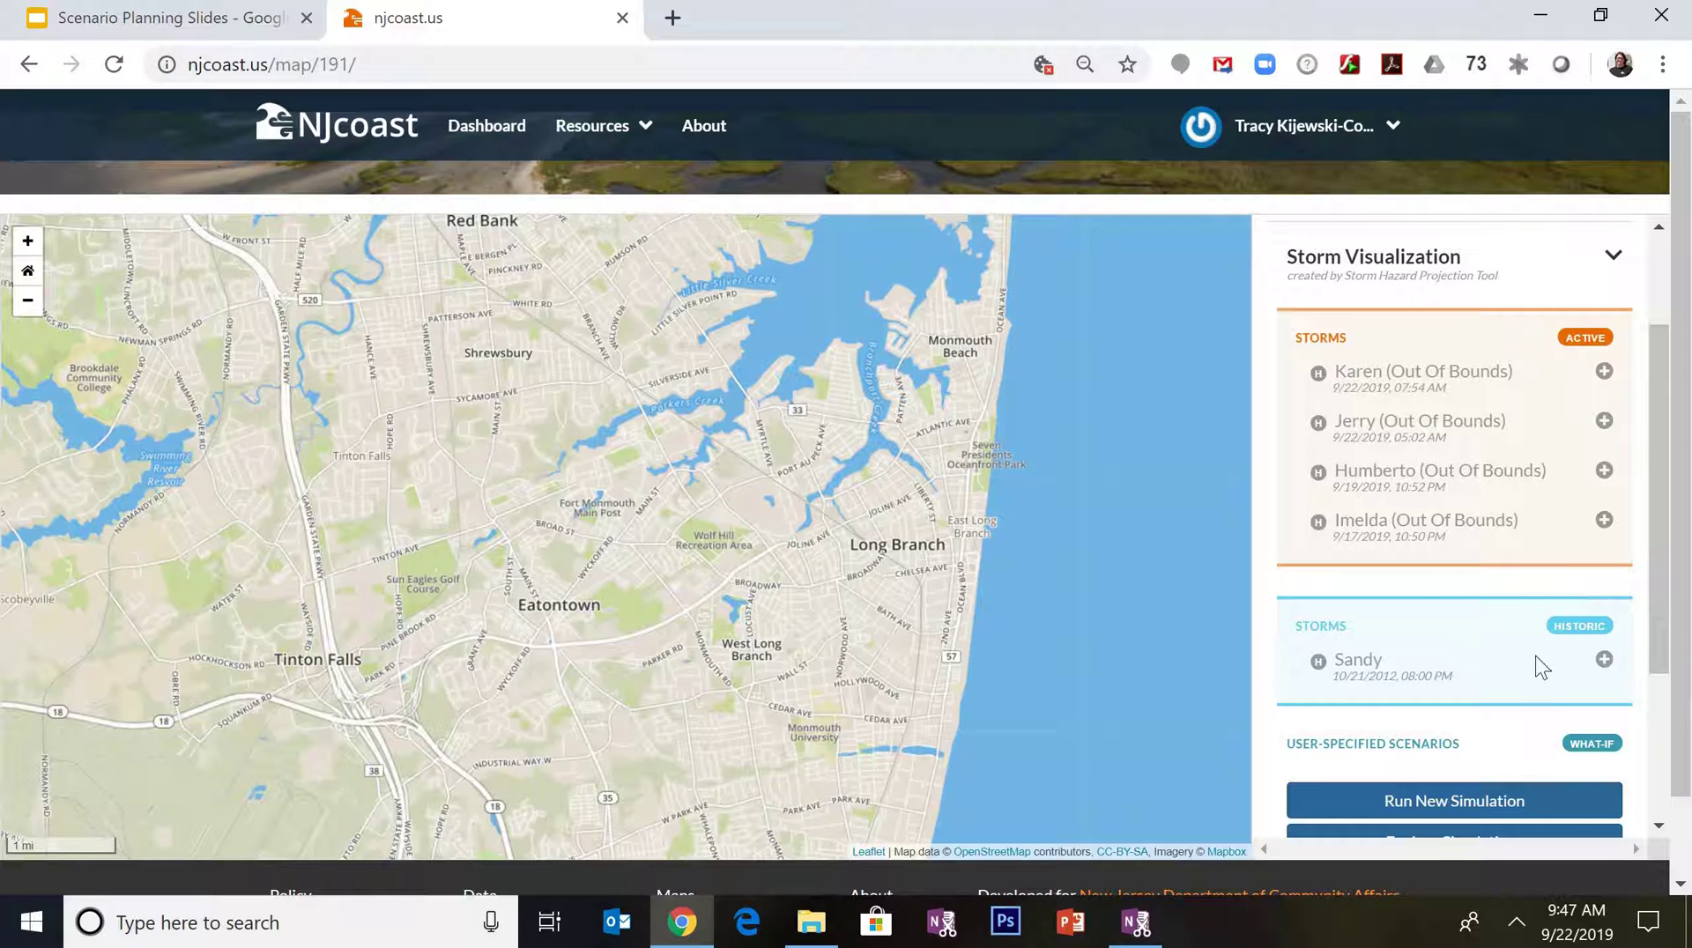
pyautogui.moveTo(1653, 424); pyautogui.dragTo(1648, 509)
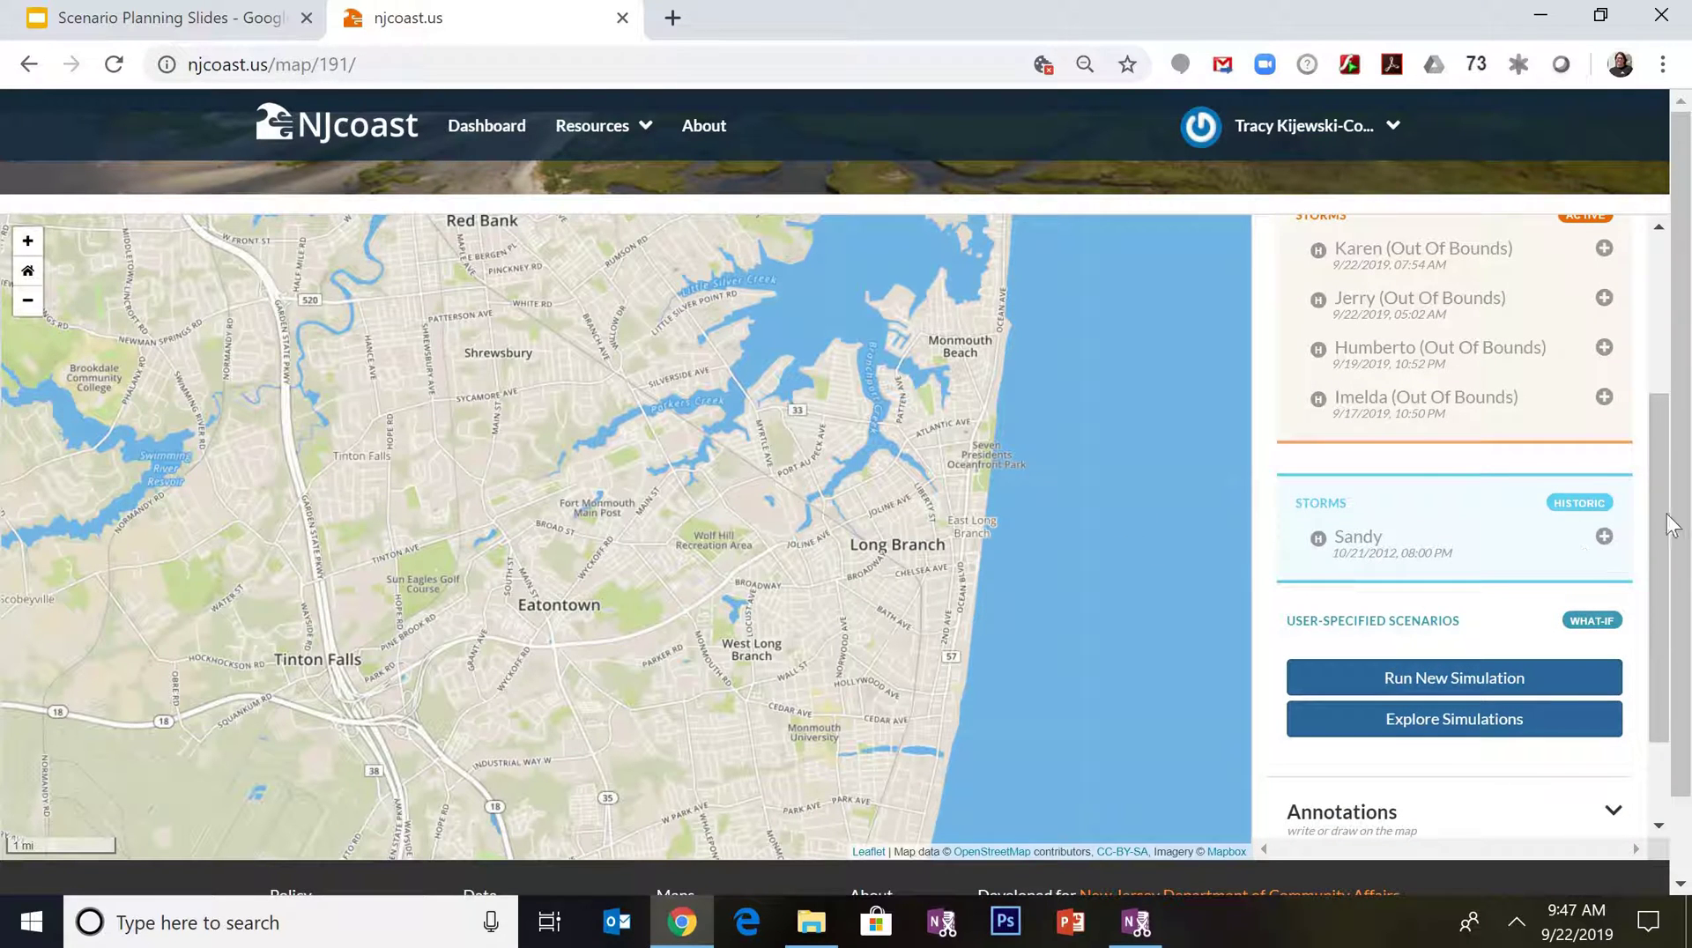
pyautogui.scroll(-1, 1671, 526)
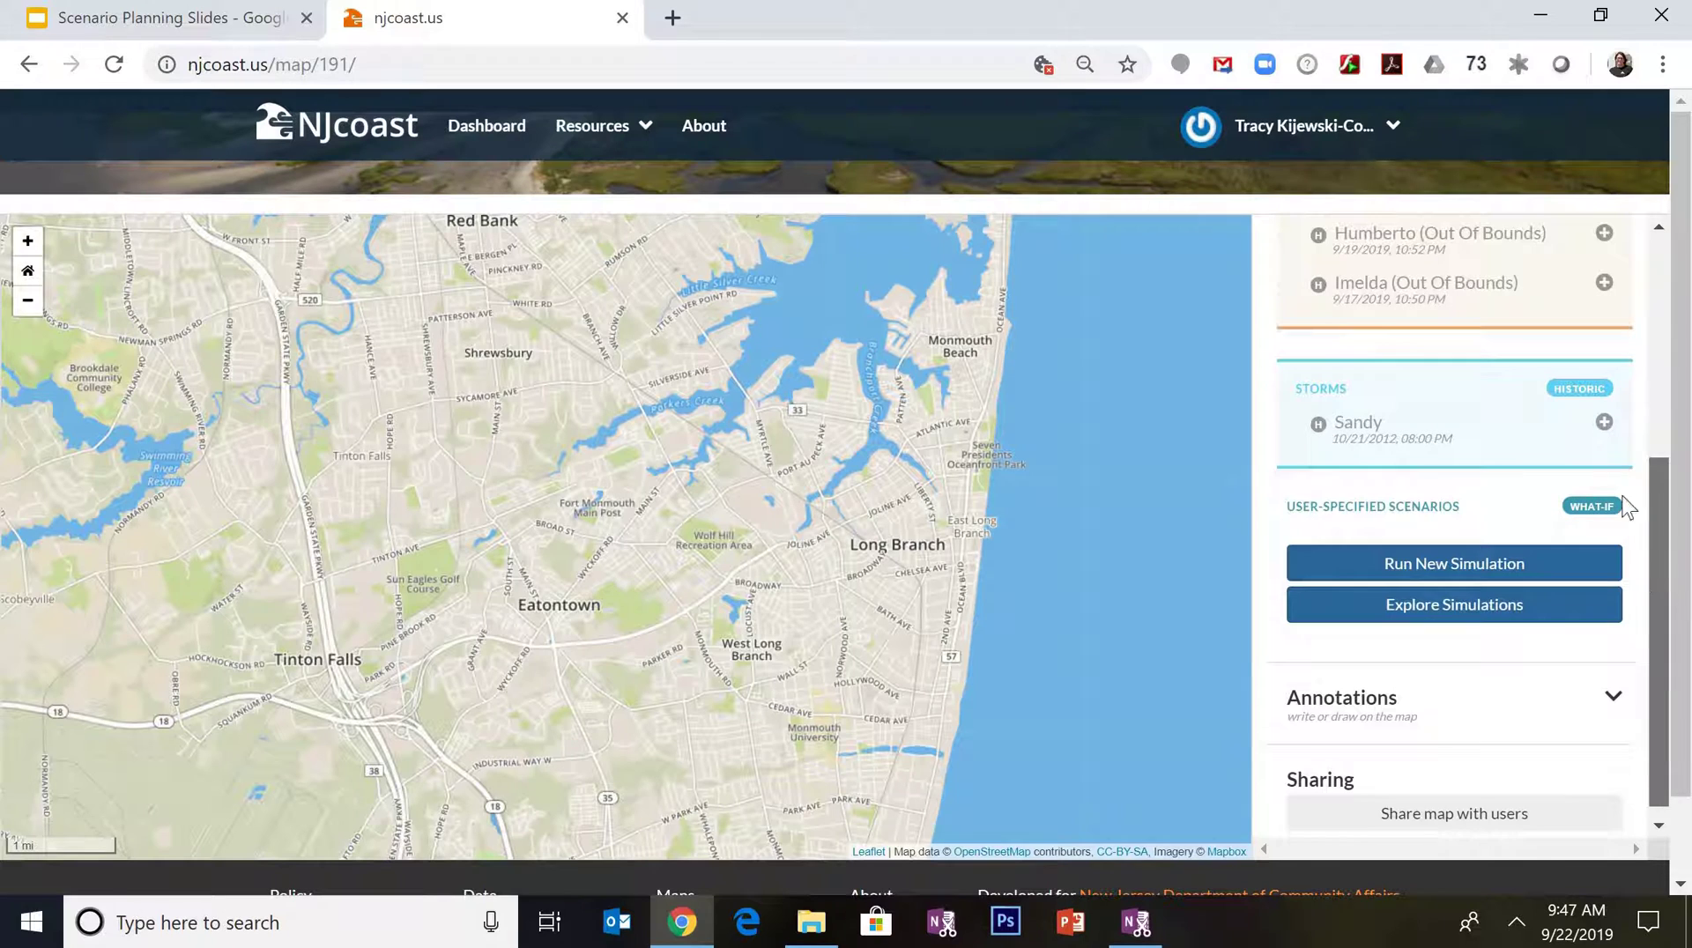
pyautogui.click(1604, 425)
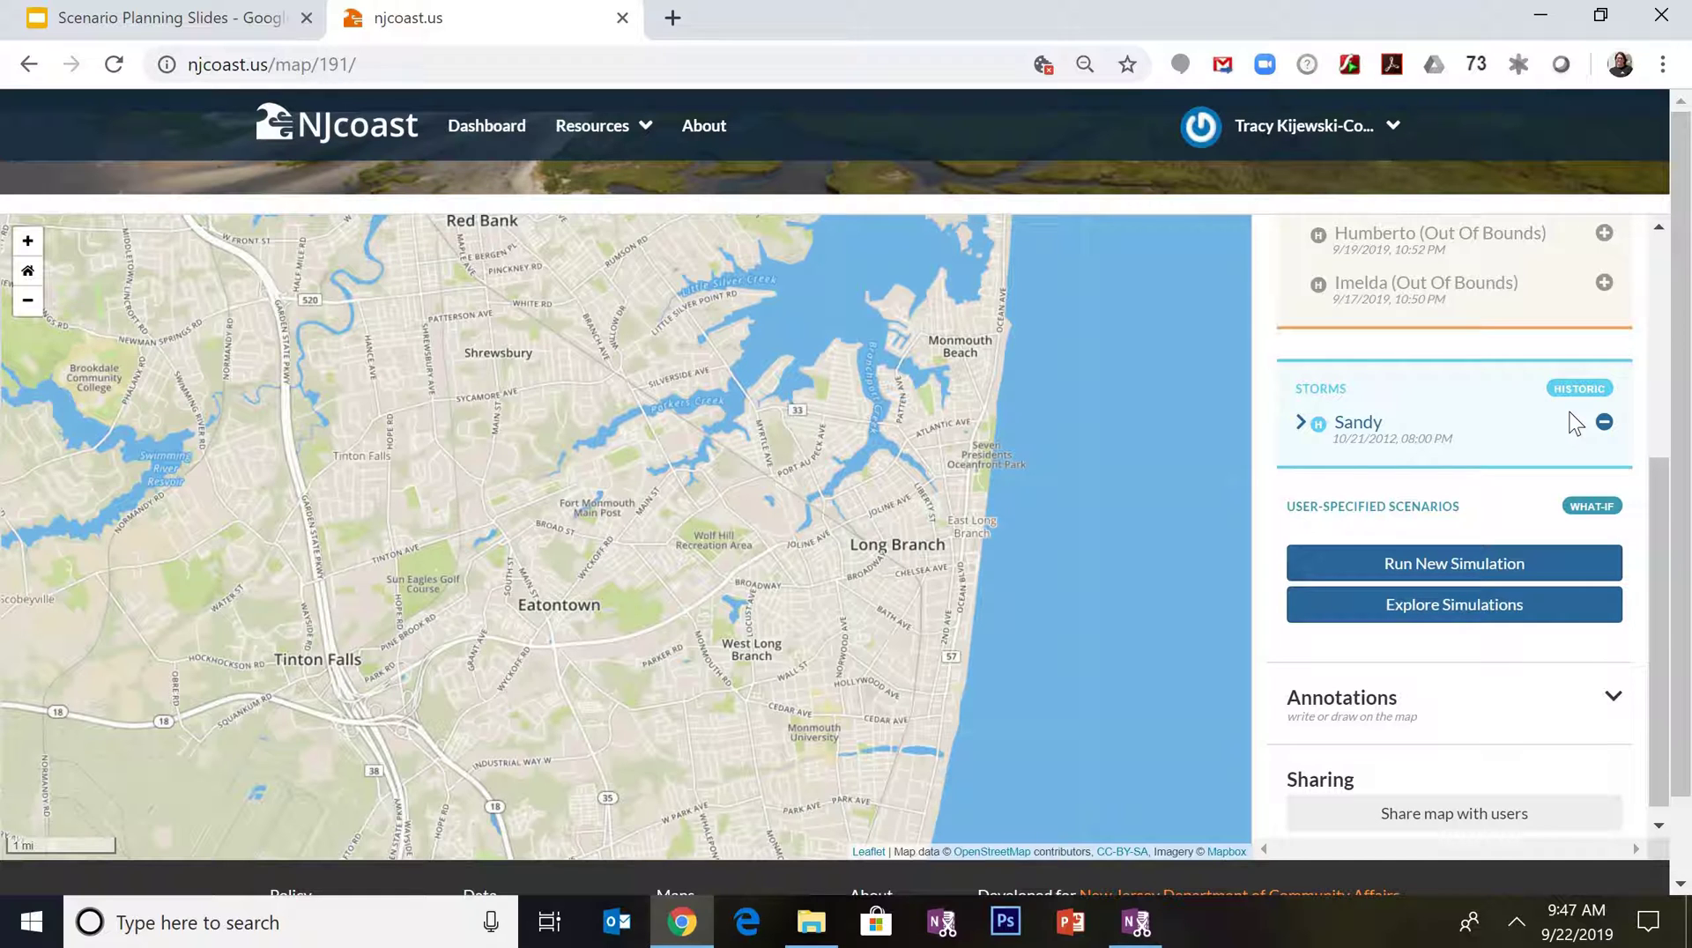
# Expand Sandy's options and display its surge on the map as contours
pyautogui.click(1302, 434)
pyautogui.scroll(-2, 1480, 653)
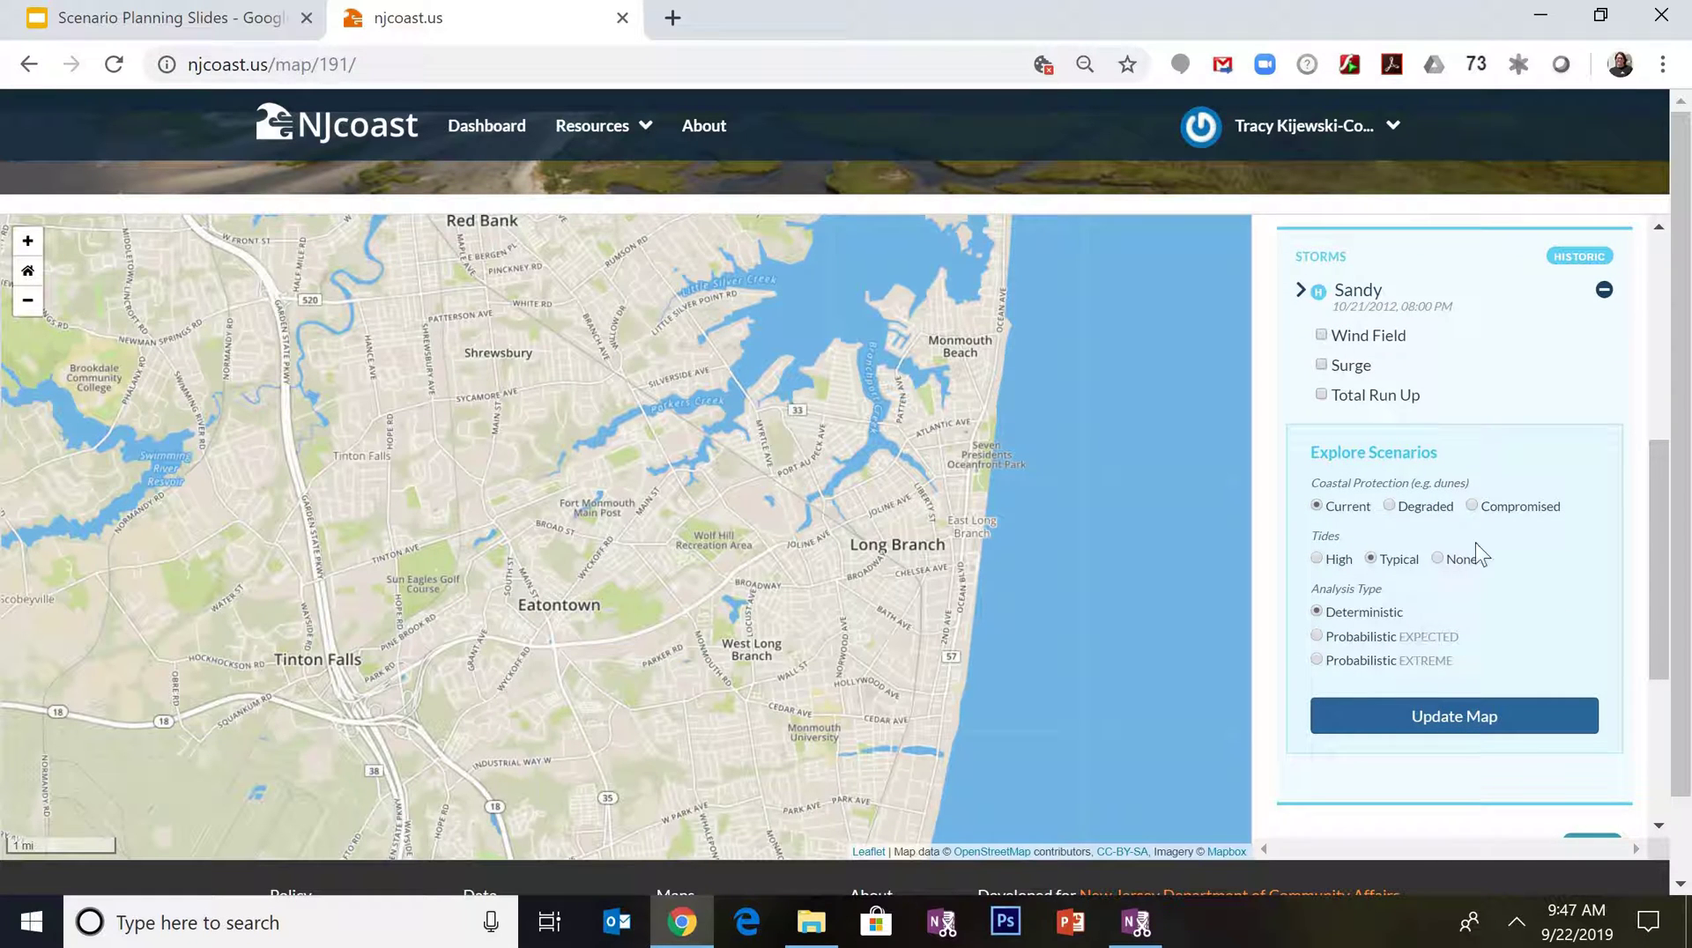
pyautogui.click(1319, 365)
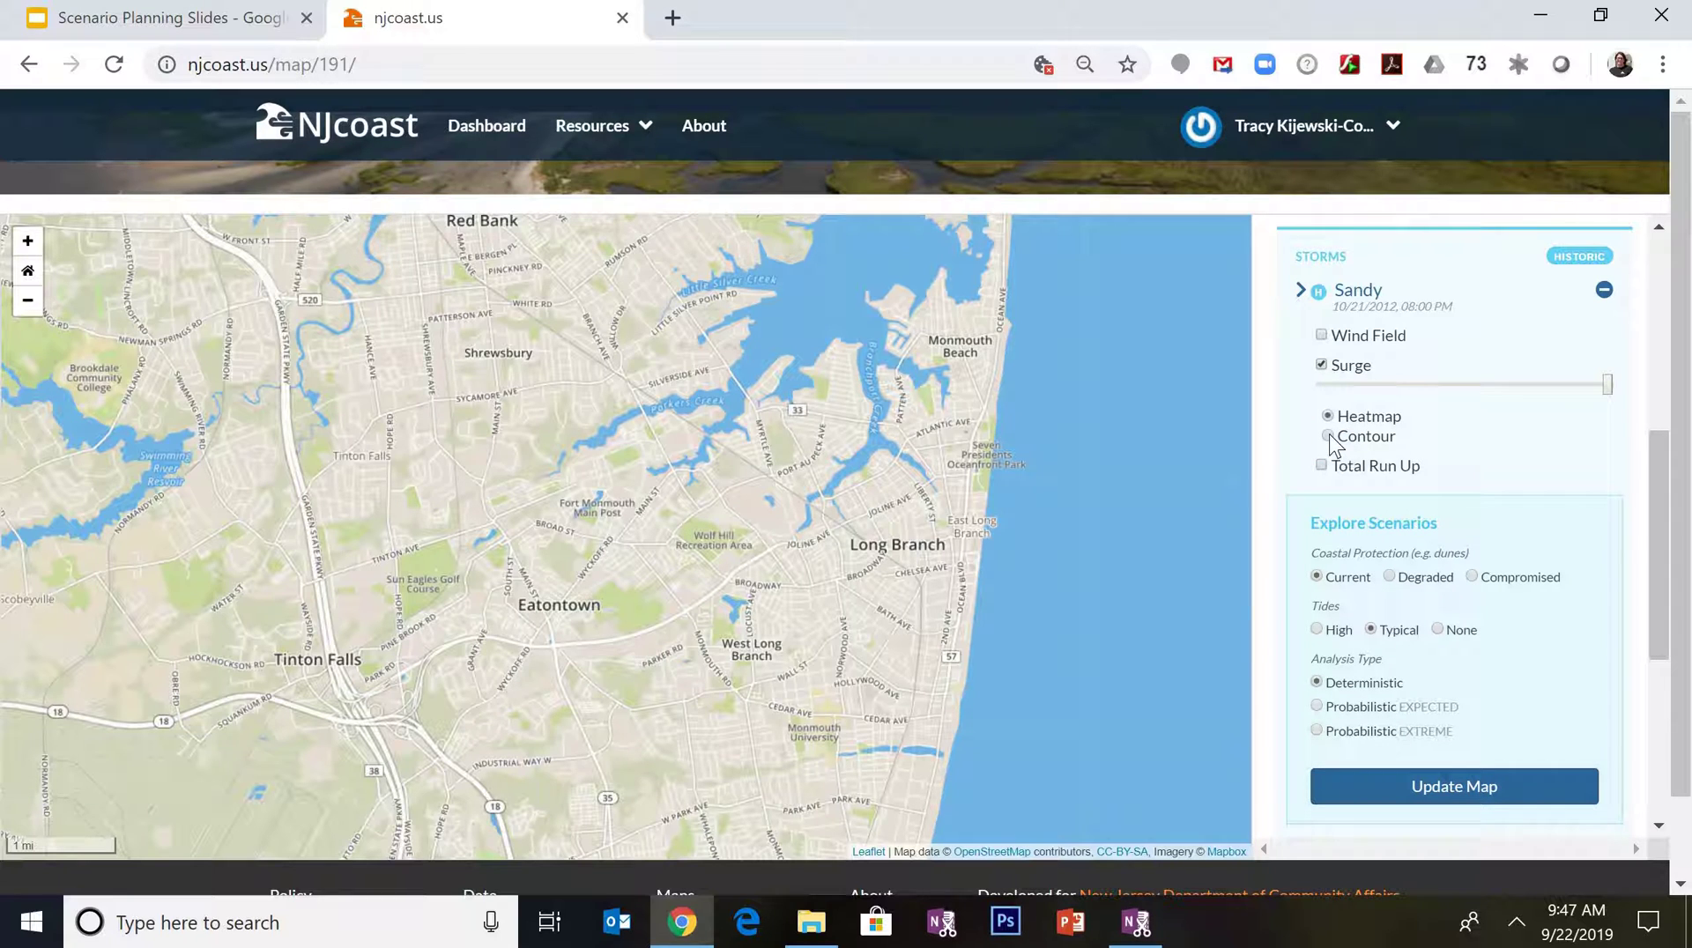
pyautogui.click(1328, 436)
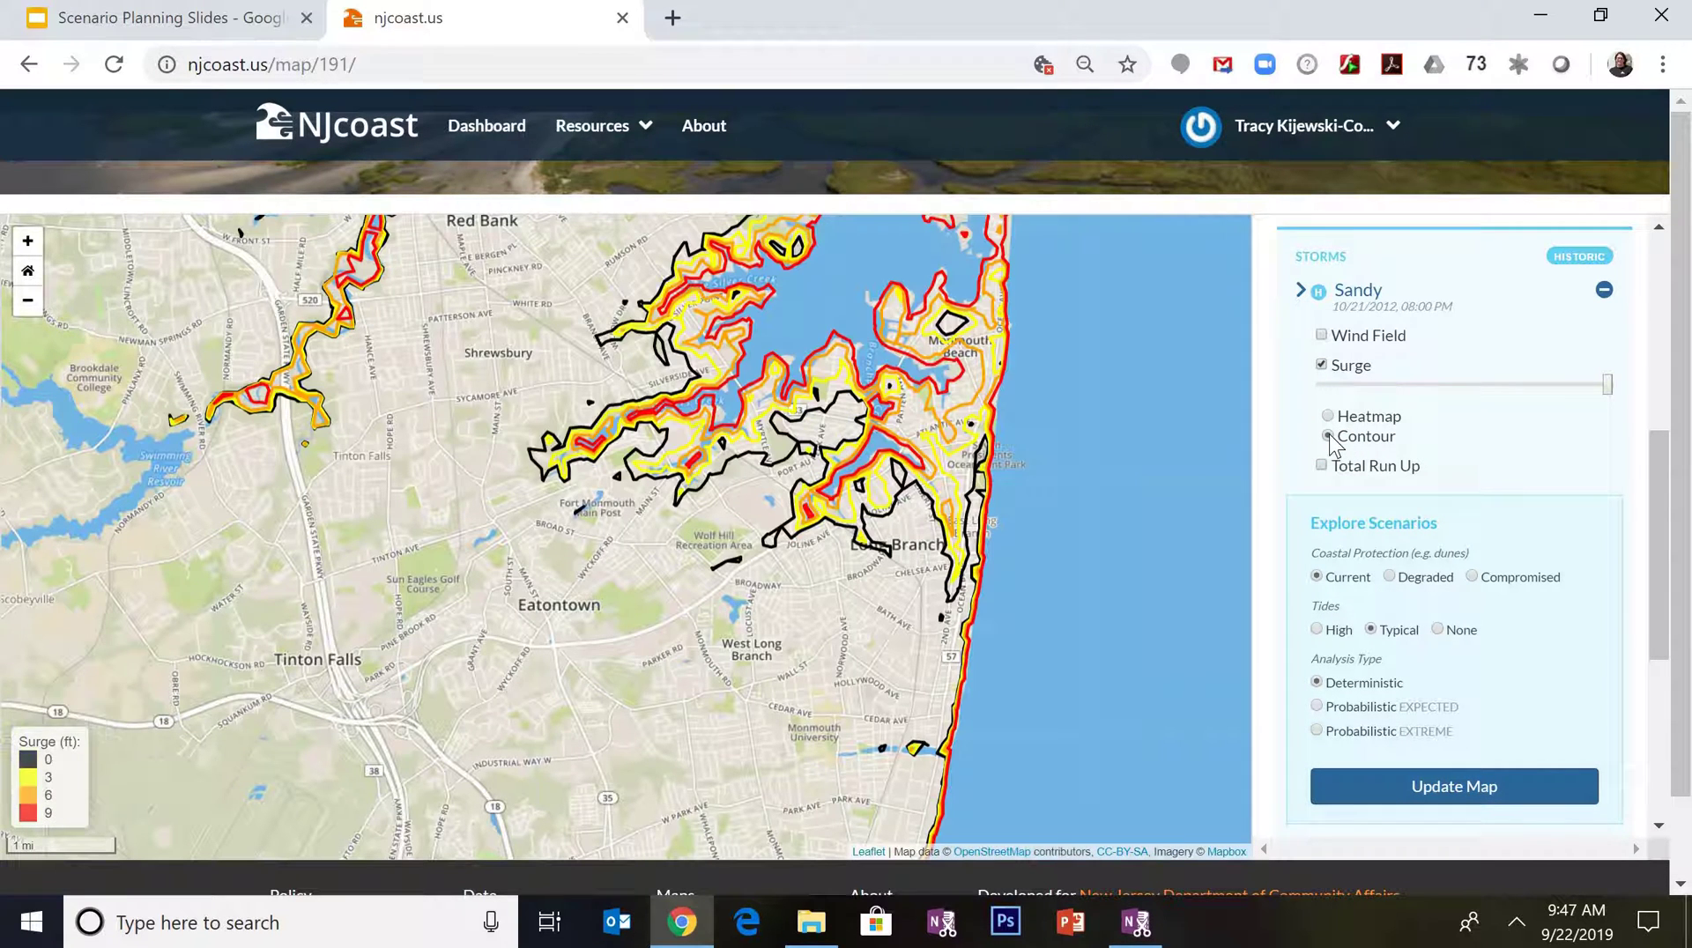
# Compare Sandy's surge contours under High and Typical tides by updating the map for each, ending with High
pyautogui.click(1316, 631)
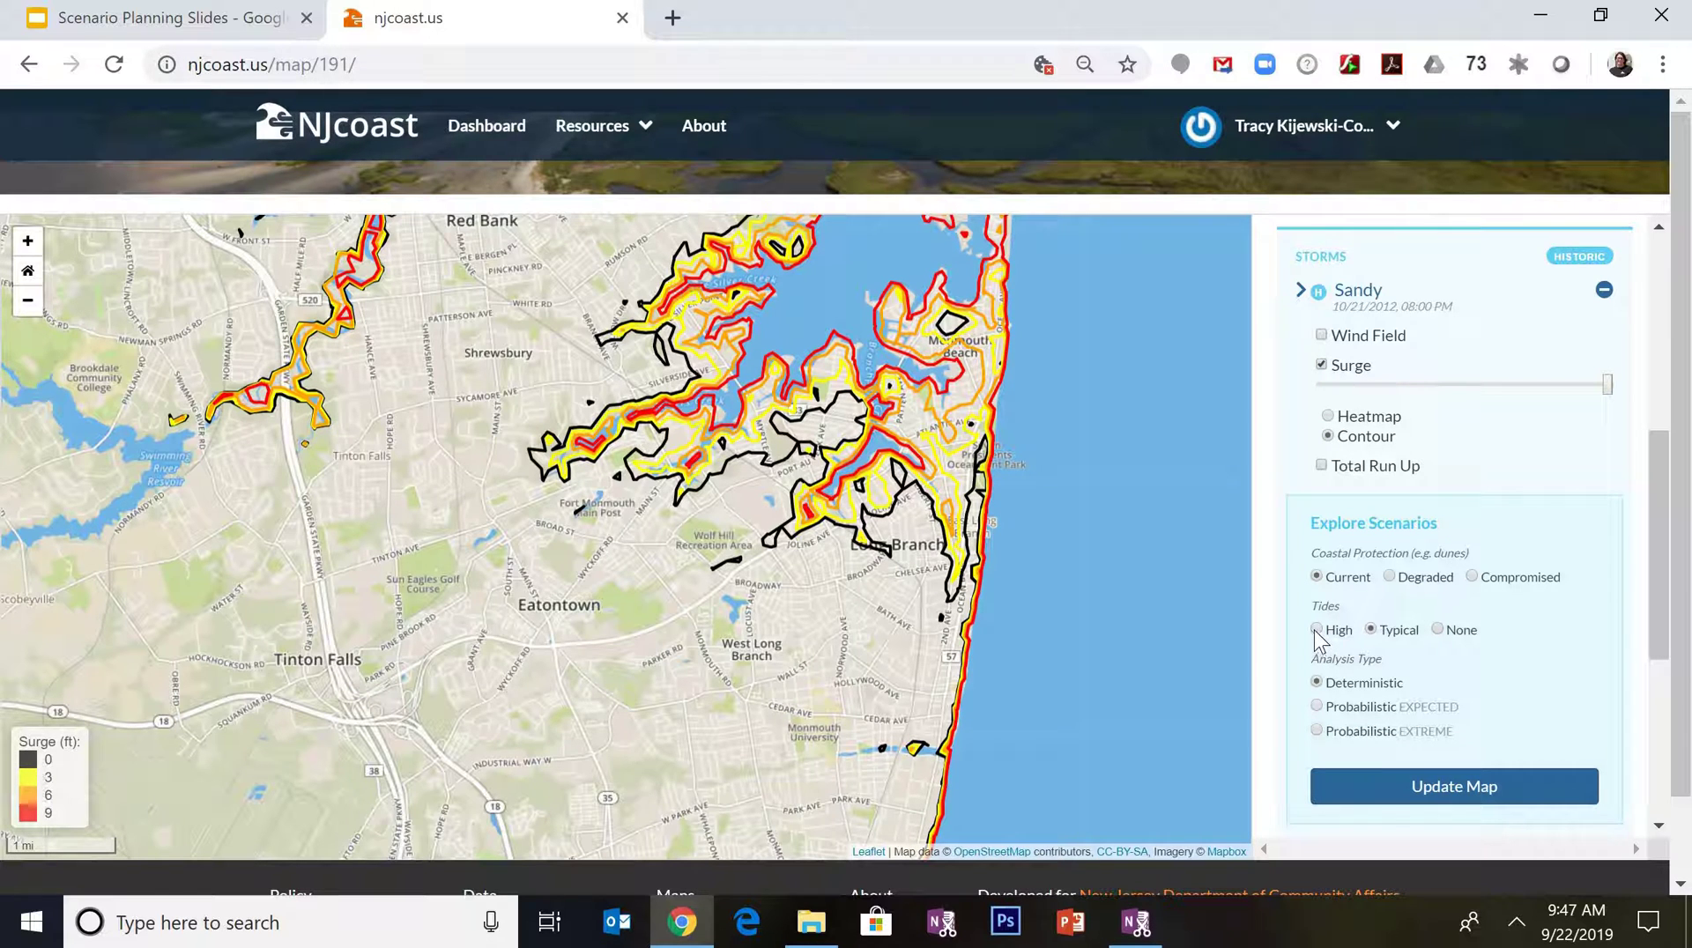
pyautogui.click(1392, 802)
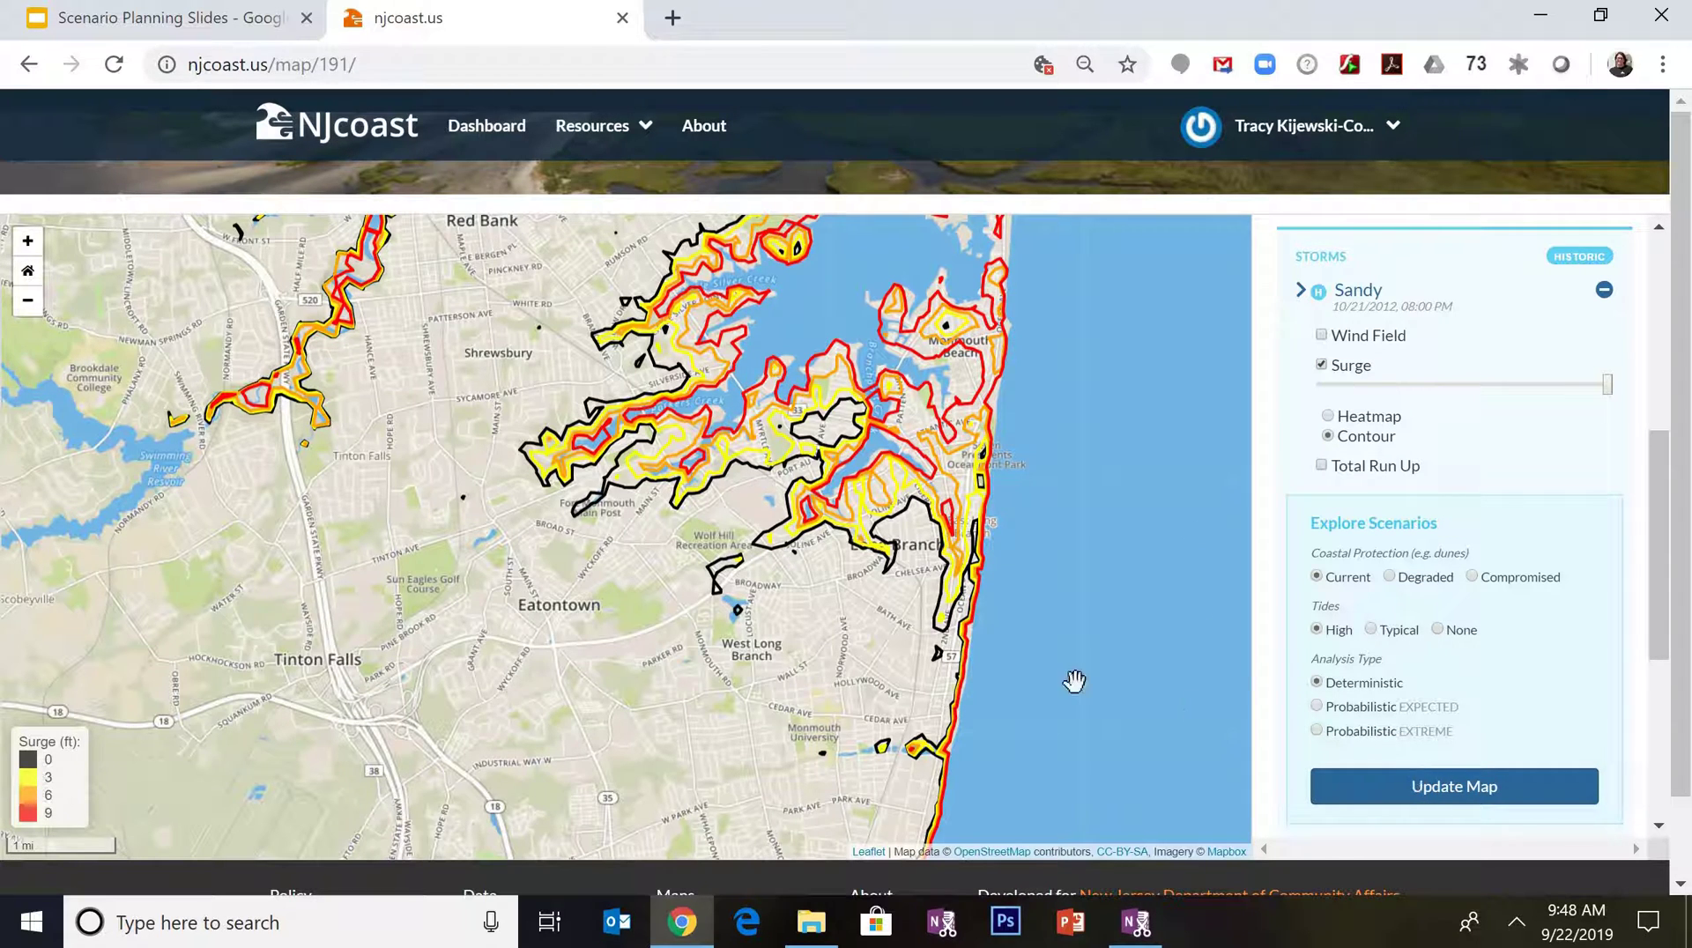
pyautogui.scroll(-1, 1073, 681)
pyautogui.click(1369, 630)
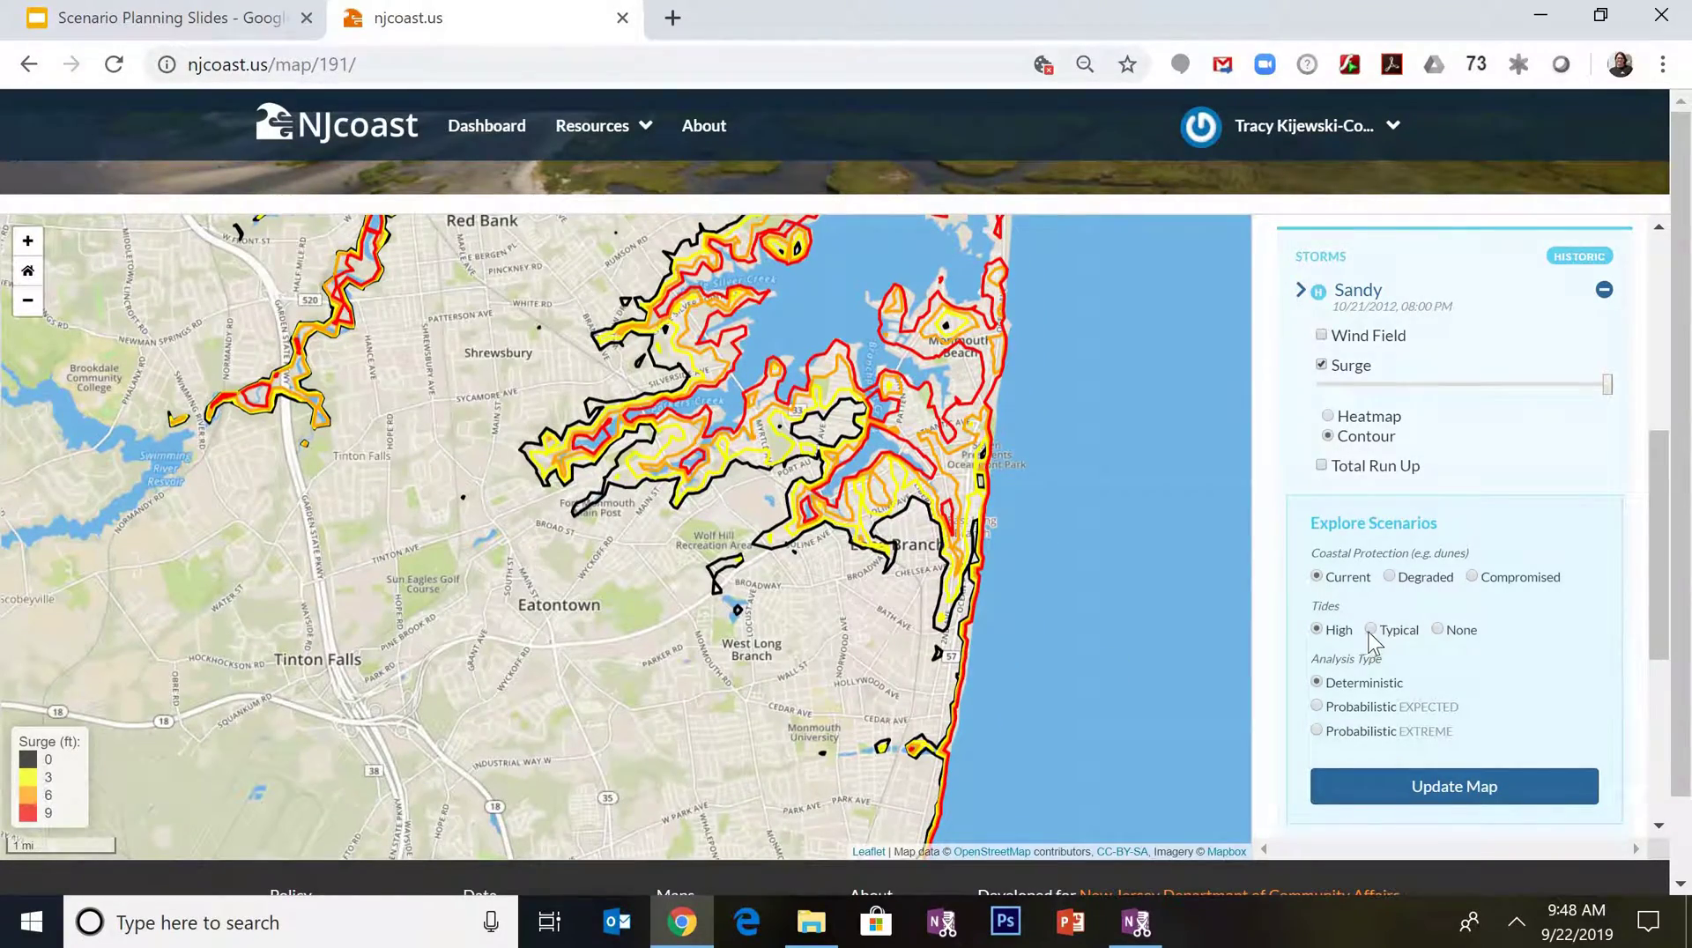
pyautogui.click(1421, 793)
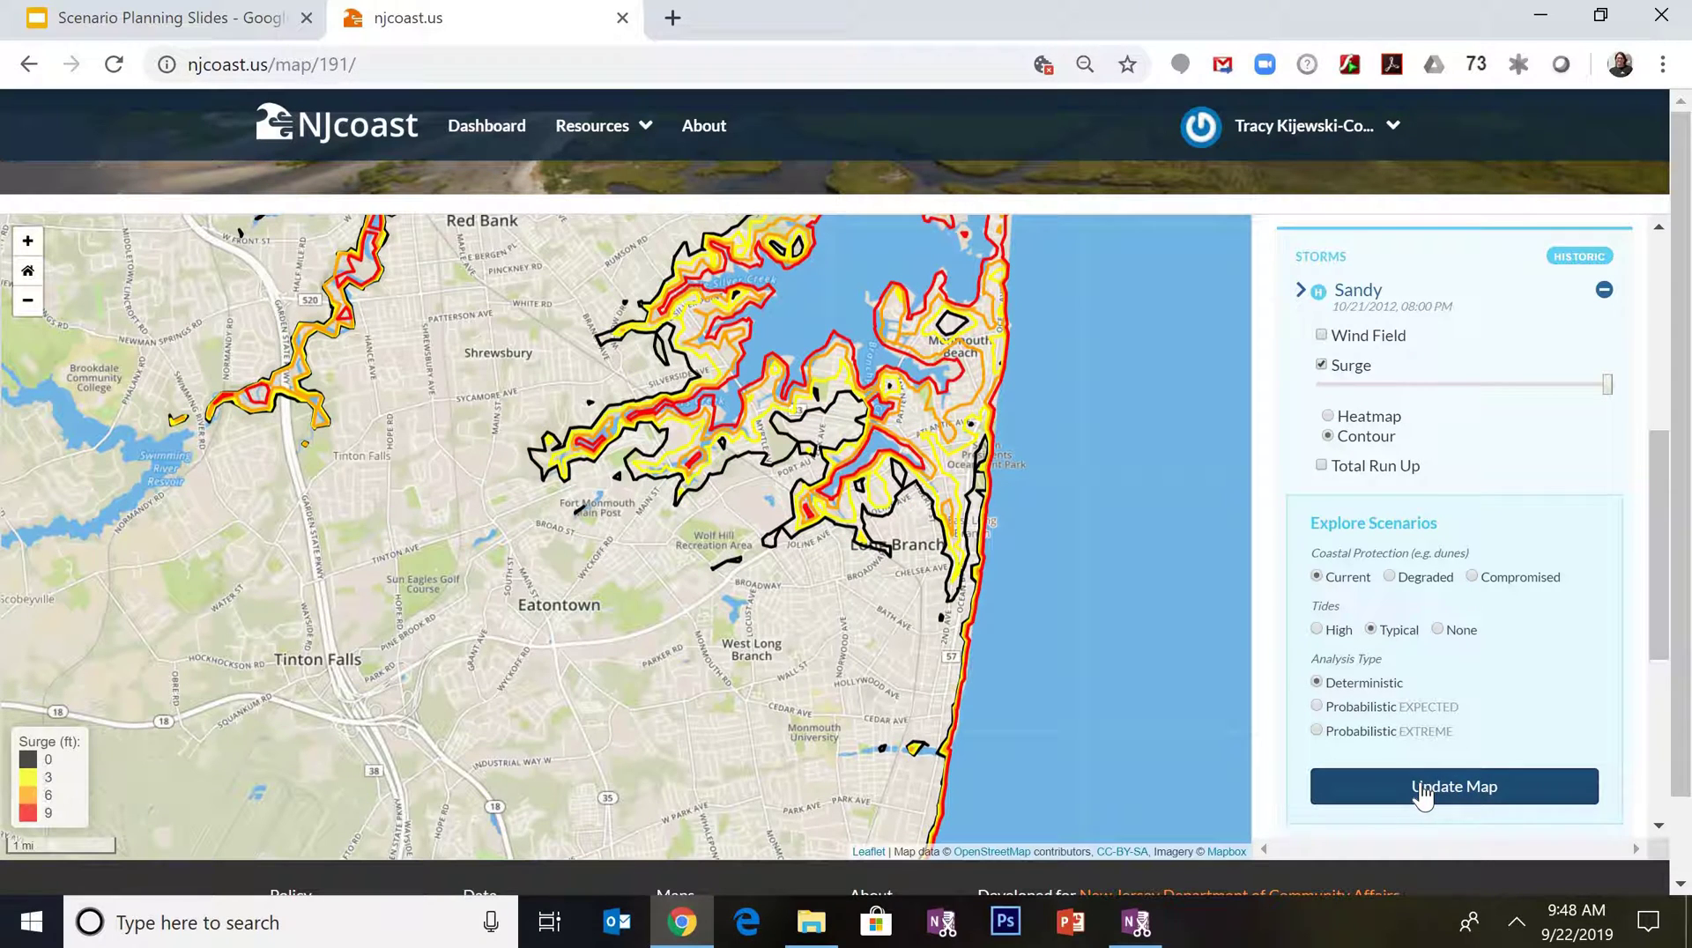
pyautogui.click(1317, 629)
pyautogui.click(1433, 793)
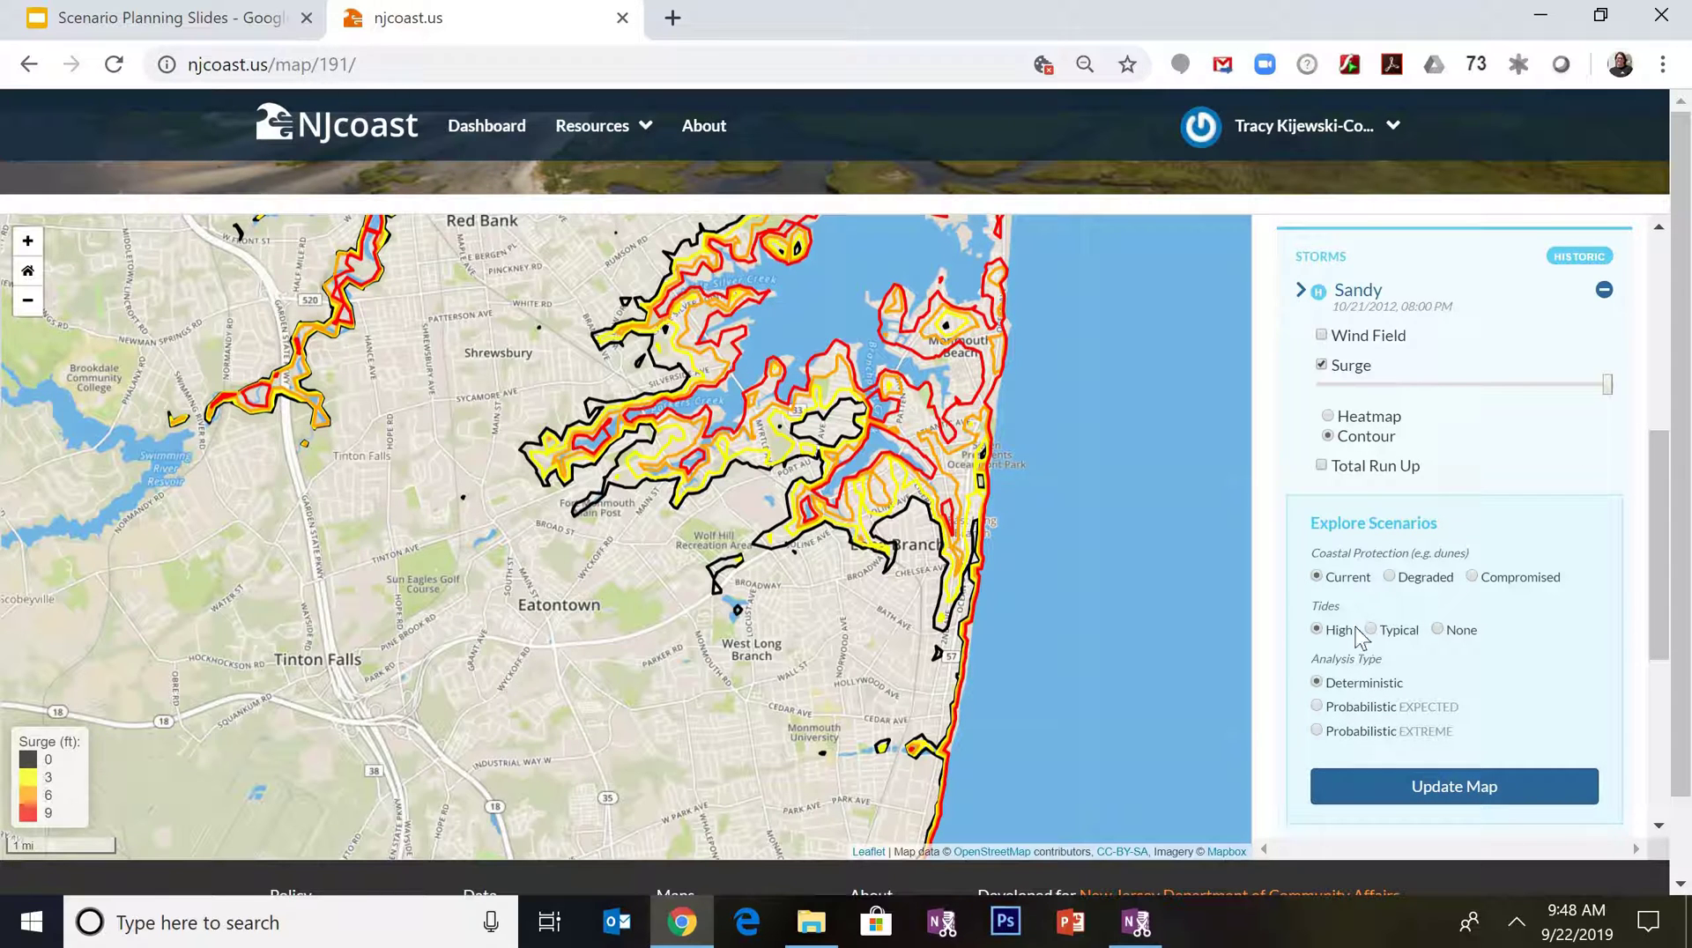
# Turn off Sandy's surge layer and collapse the storm, and take a brief look at the map's annotation options
pyautogui.click(1321, 365)
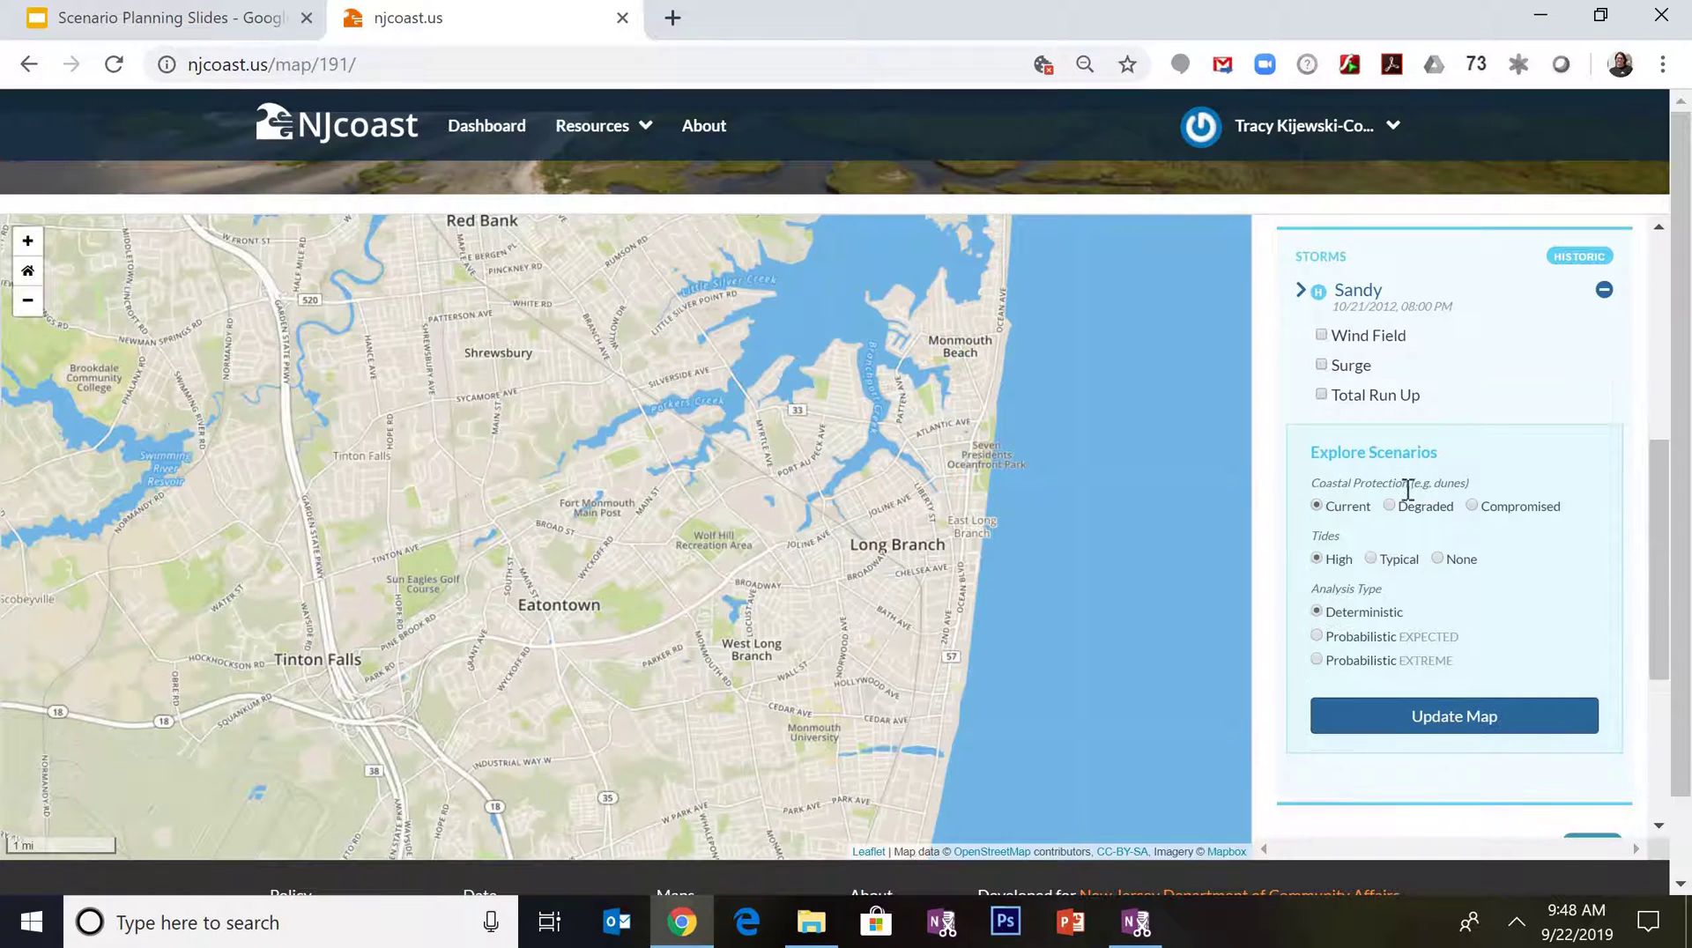
pyautogui.click(1301, 291)
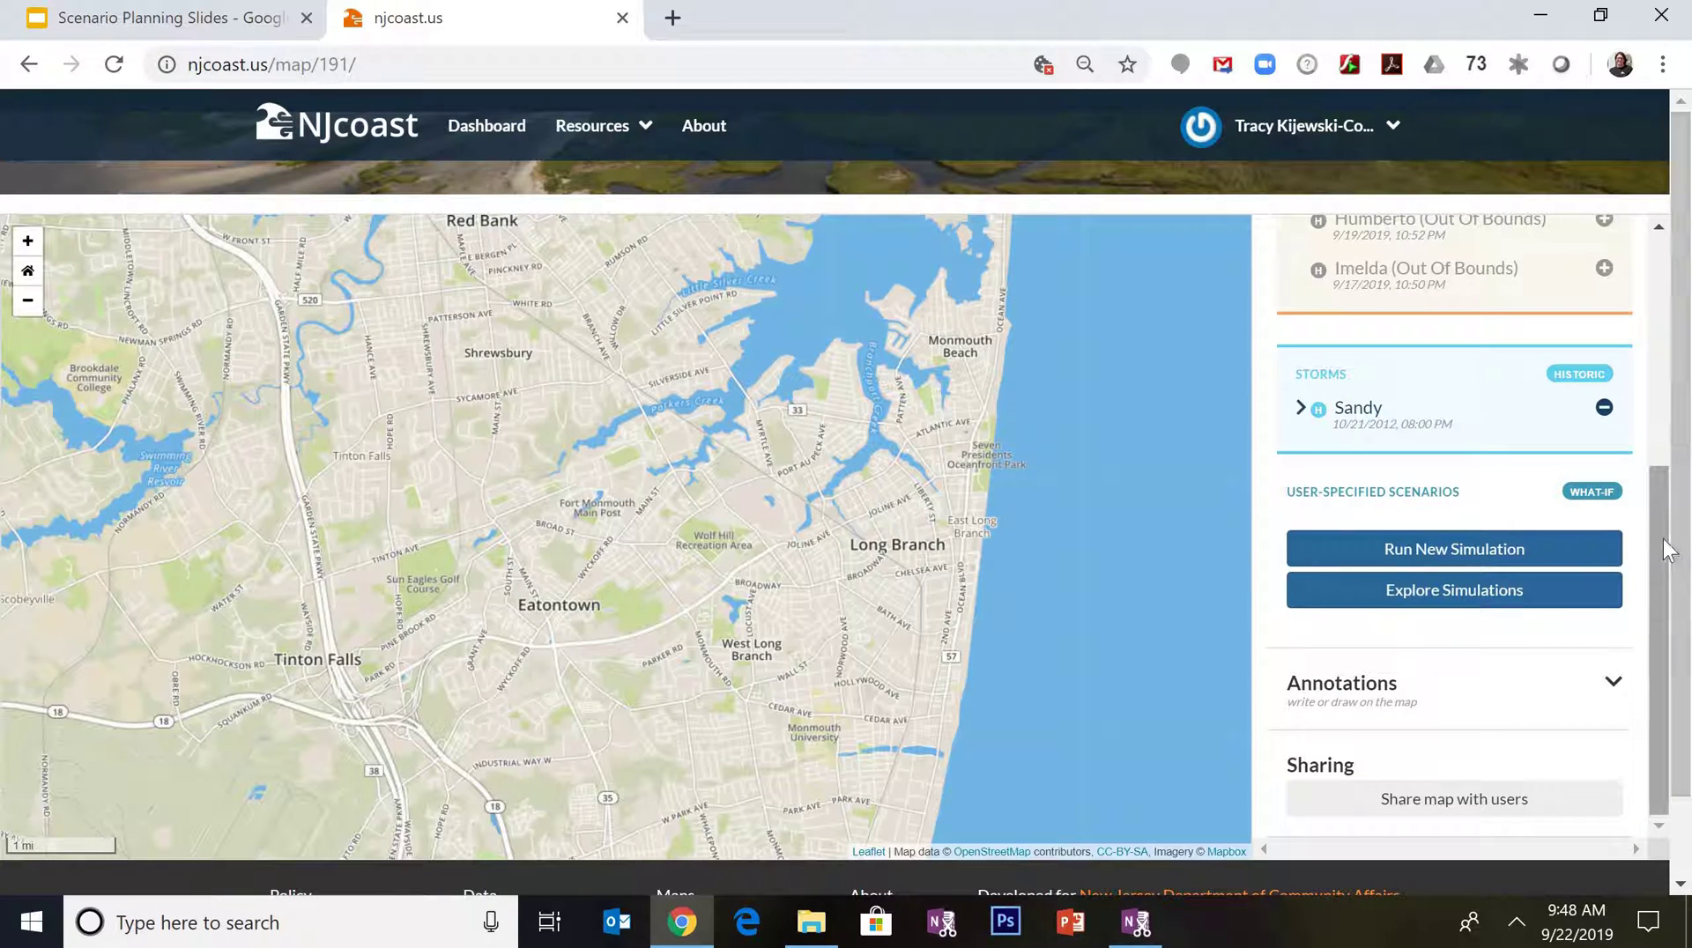
pyautogui.click(1612, 686)
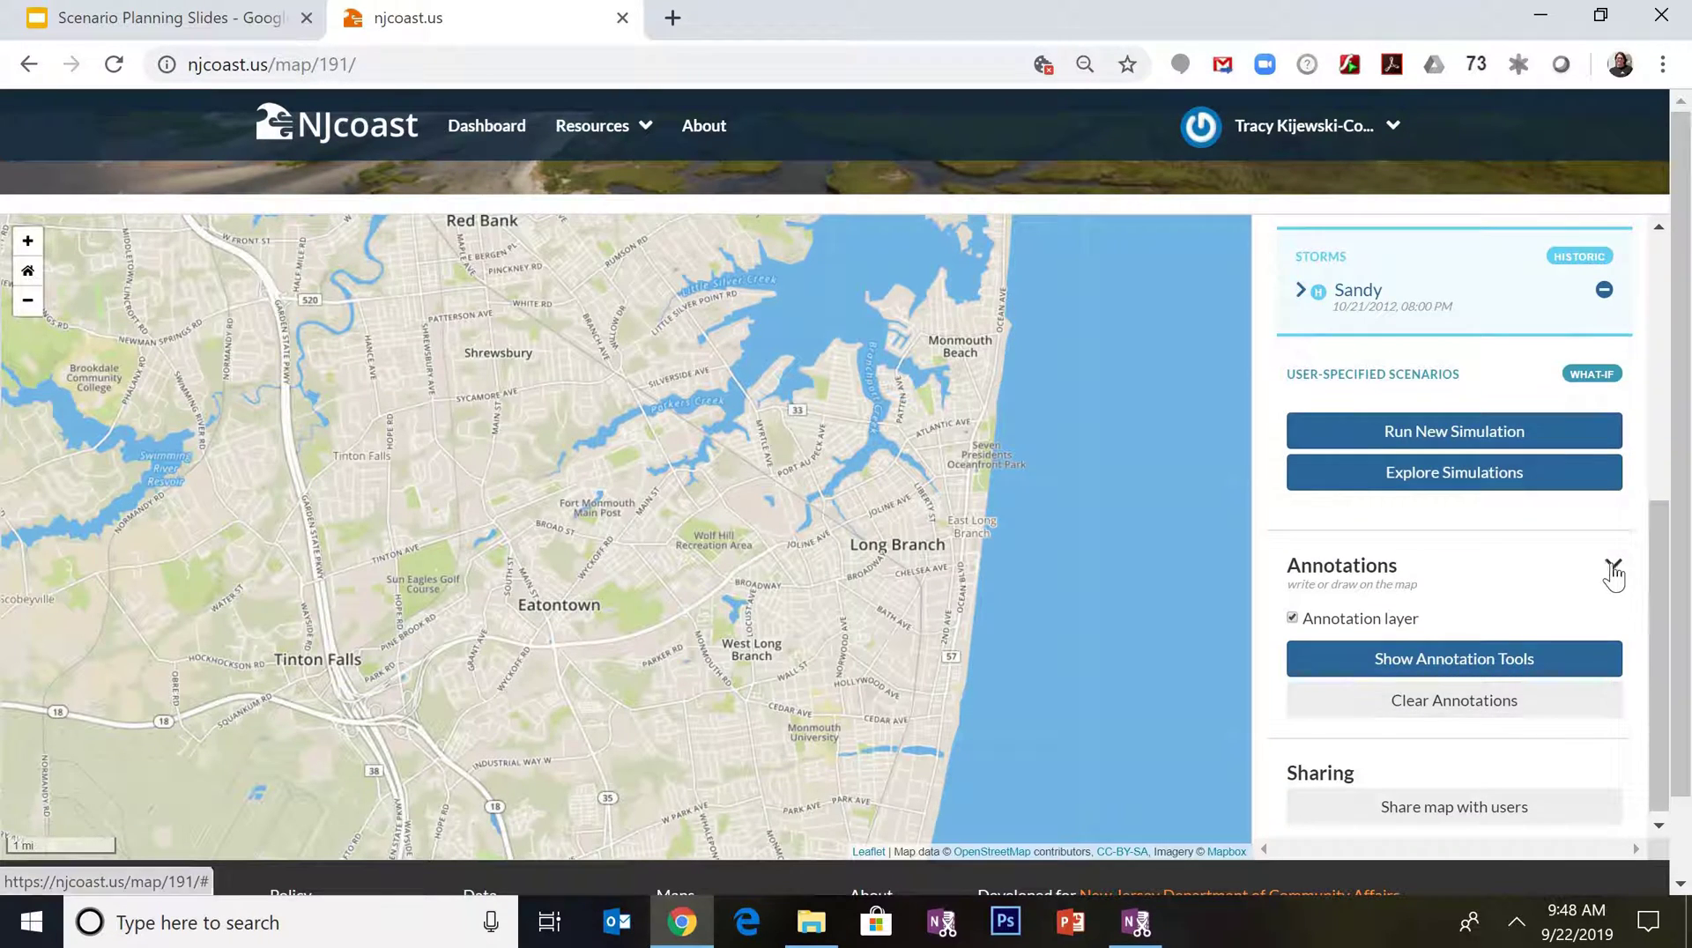
pyautogui.click(1613, 568)
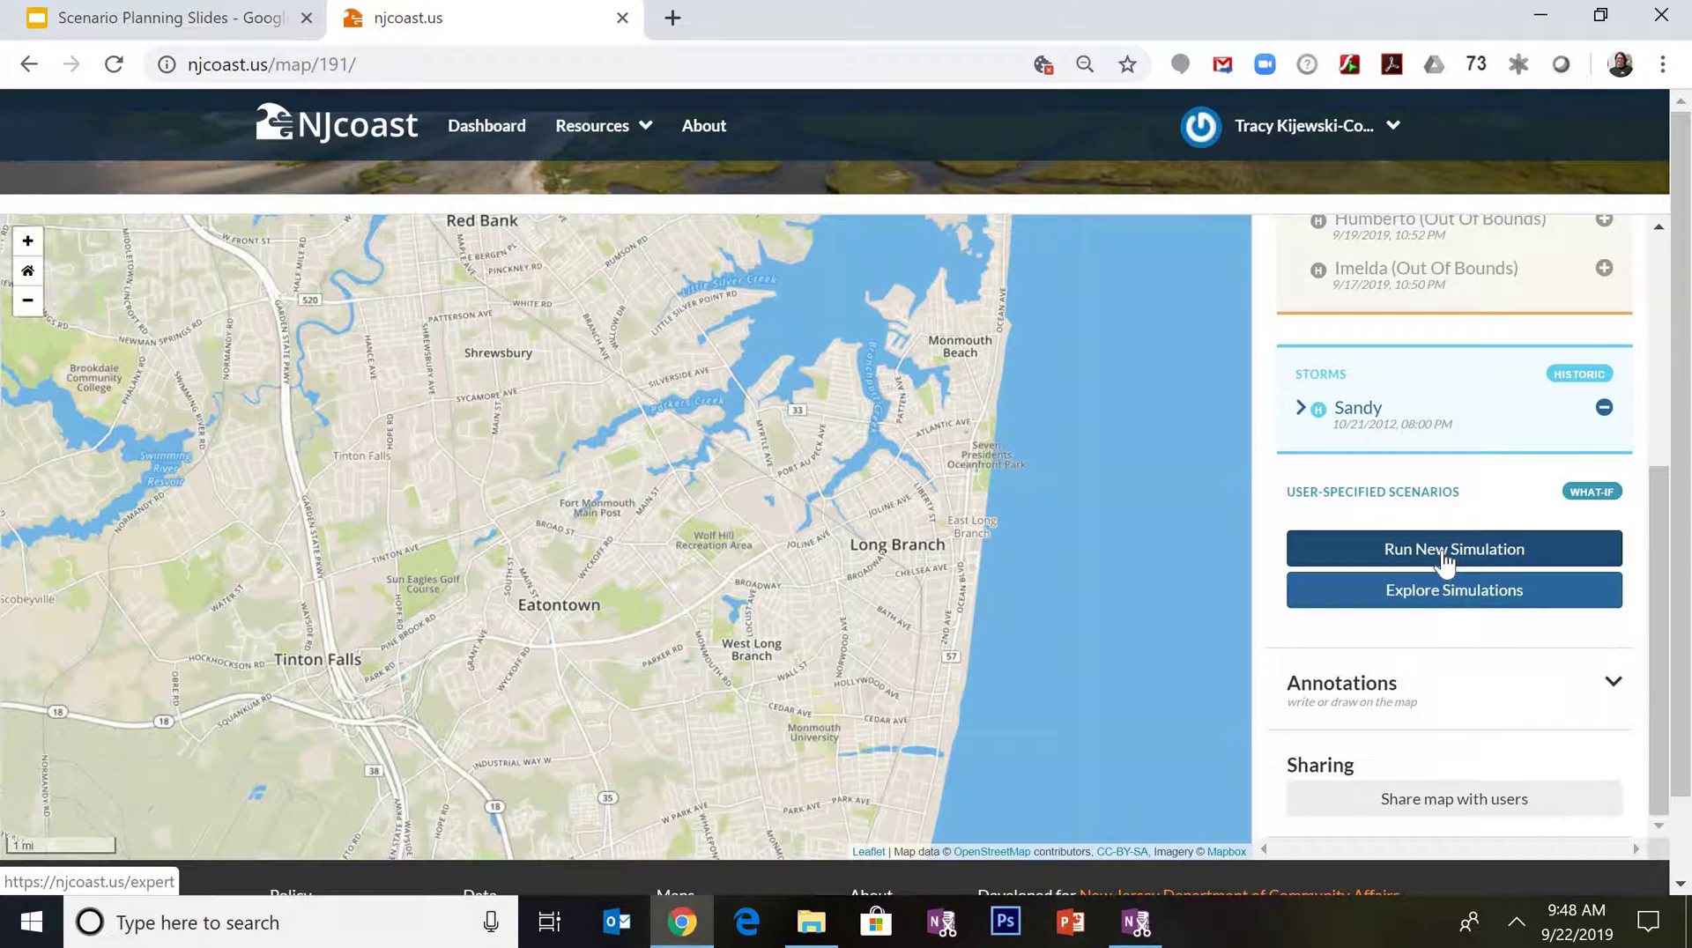
# From the saved simulations, add Long Branch - Cat 4 - slr= 3 and Long Branch - Cat 4 -Default Hurricane to the Long Branch scenario map
pyautogui.click(1468, 607)
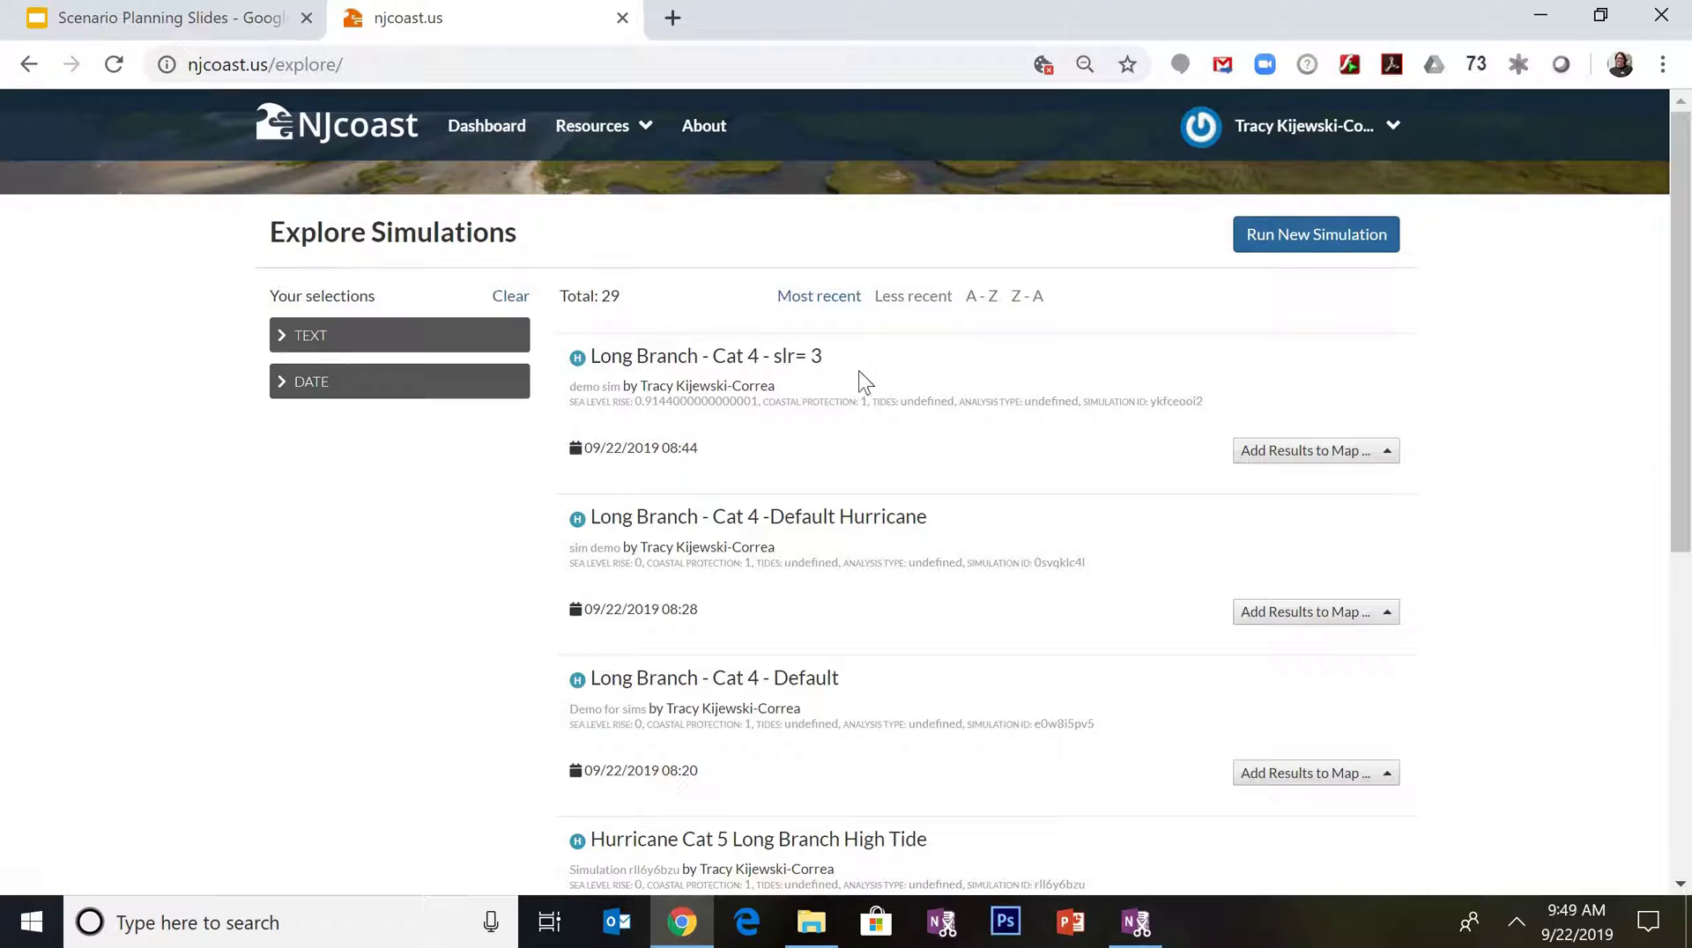
pyautogui.click(1385, 453)
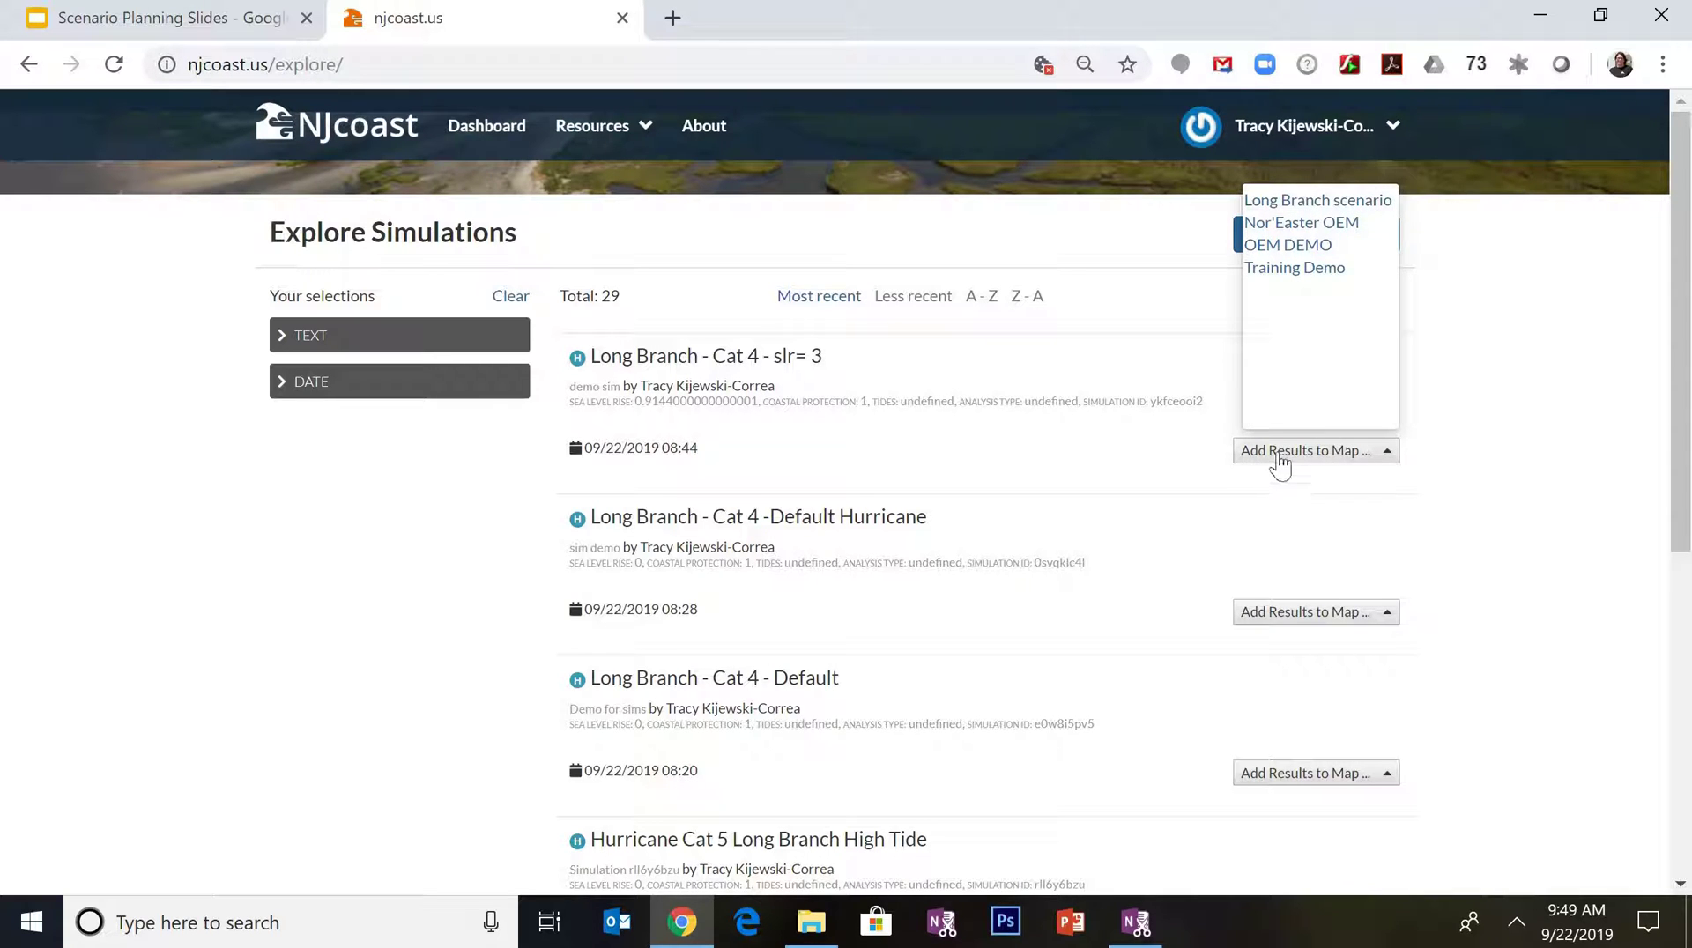
pyautogui.click(1306, 203)
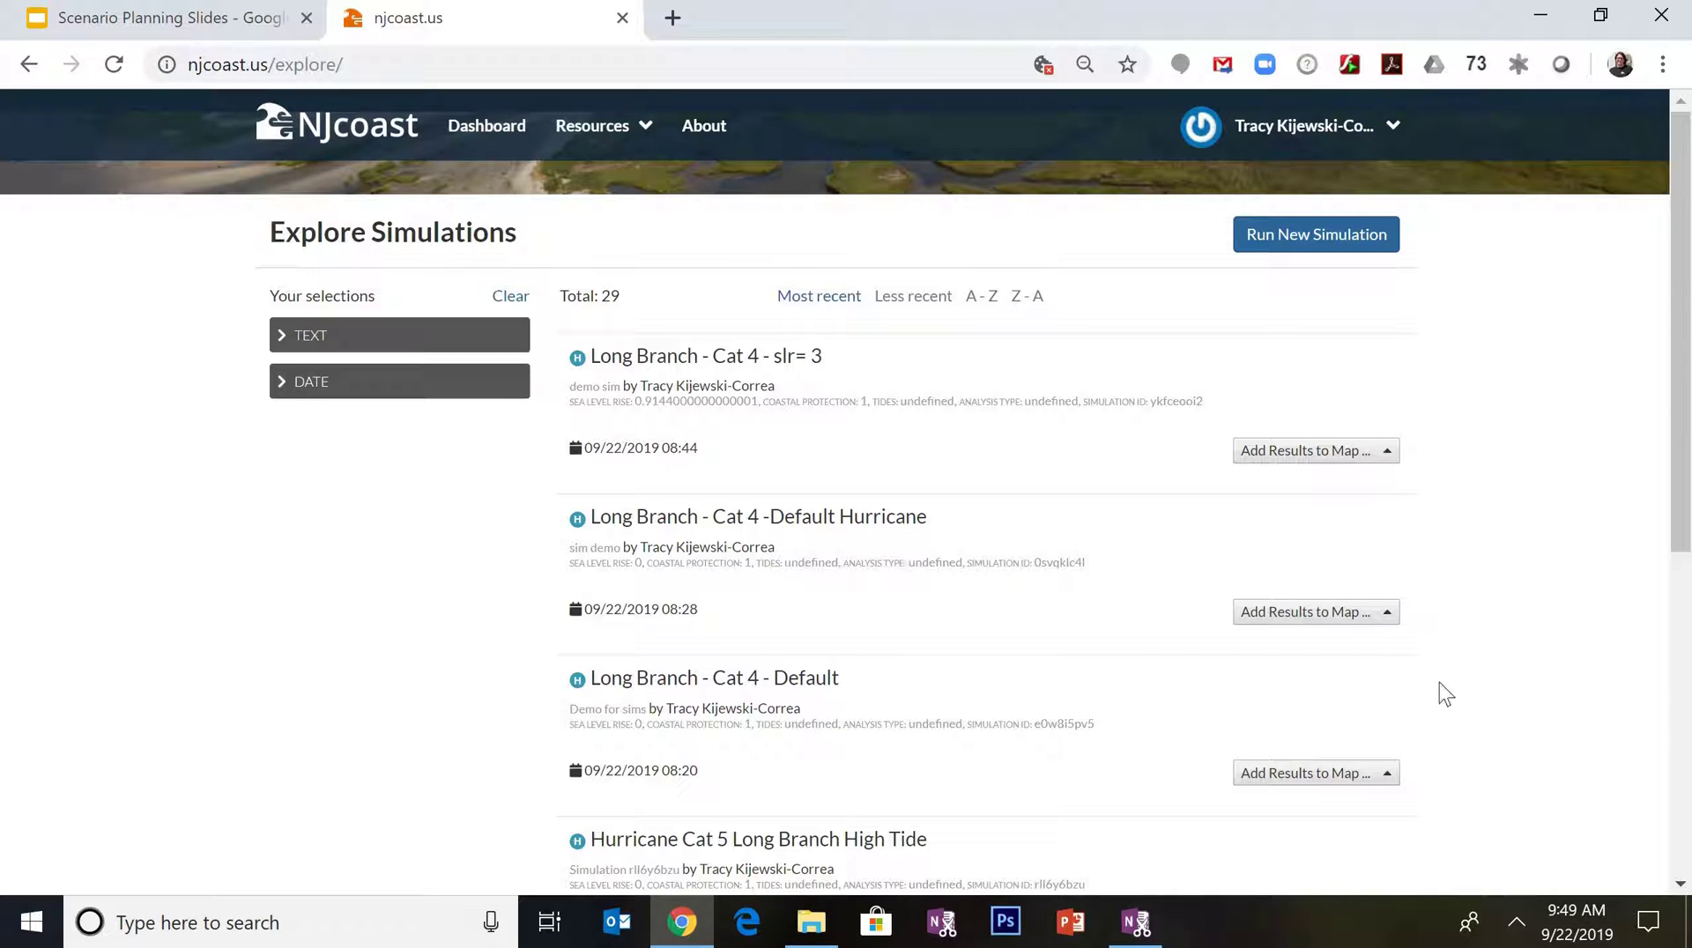
pyautogui.click(1387, 619)
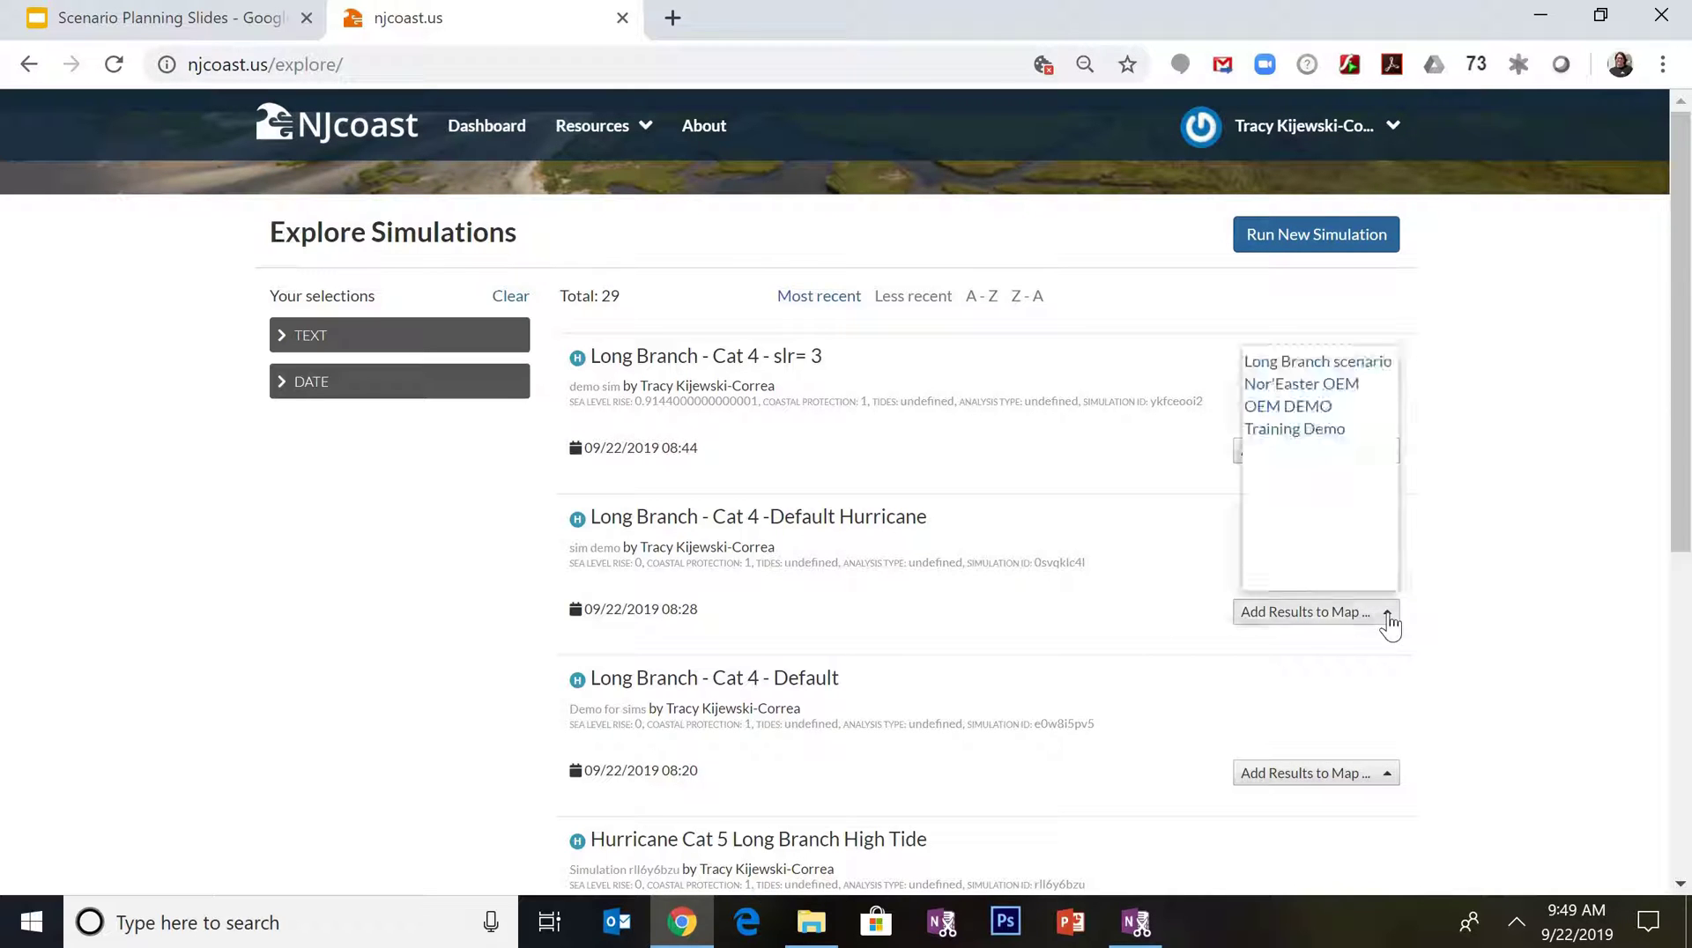
pyautogui.click(1319, 362)
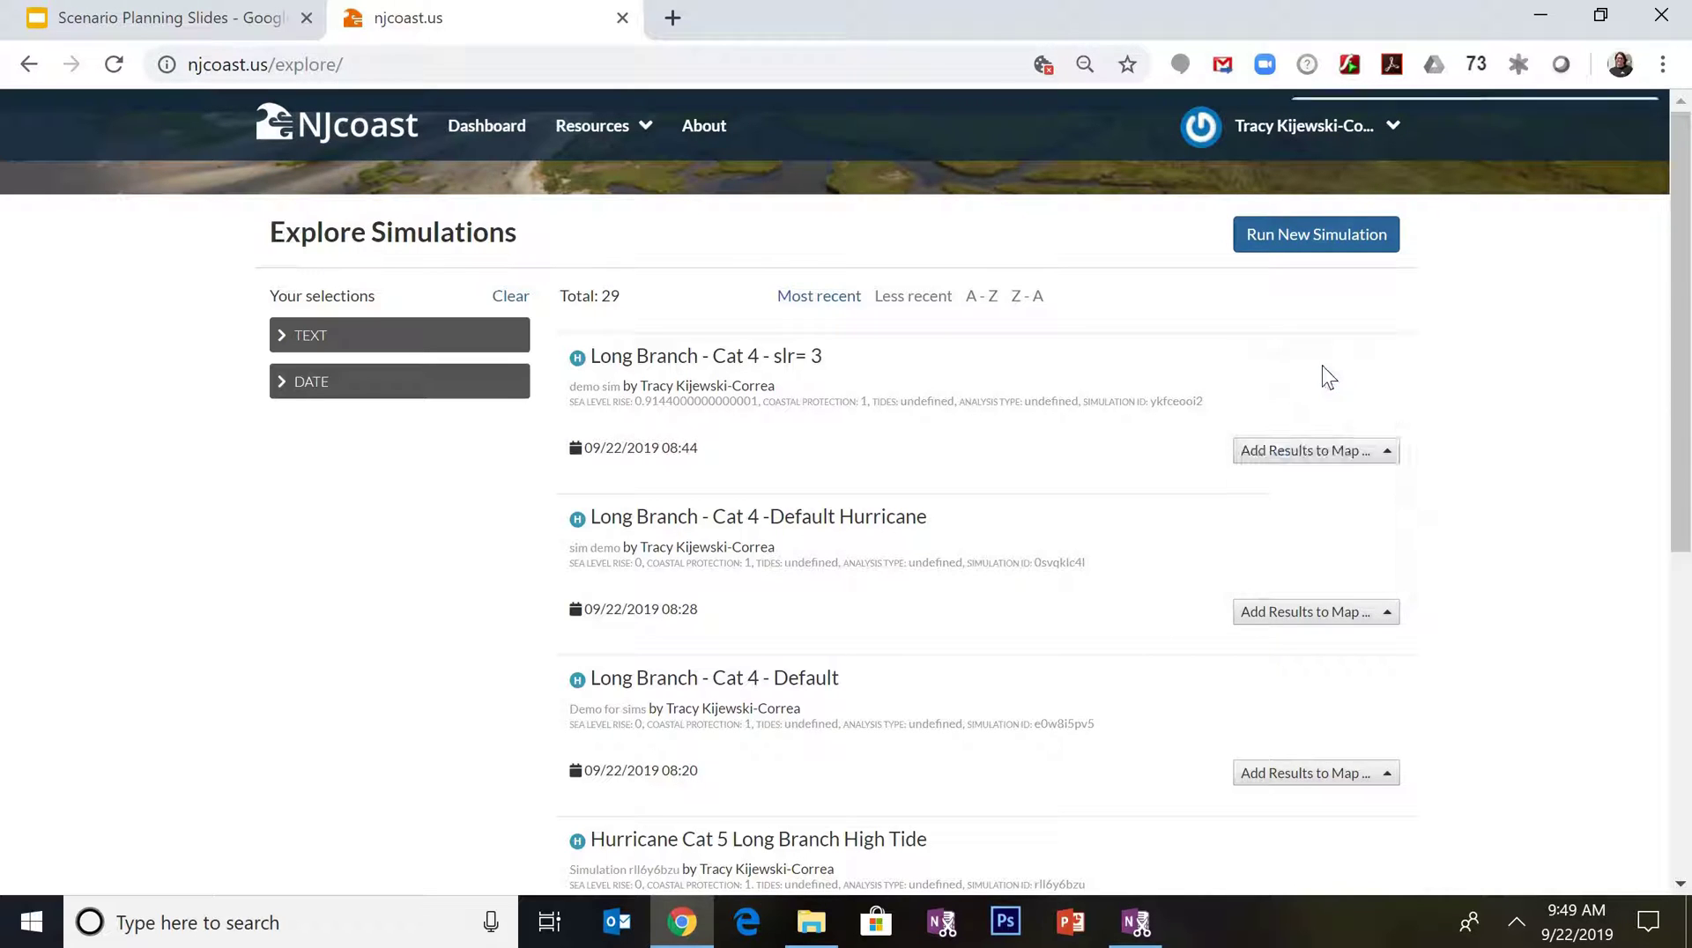
# Reopen the Long Branch scenario map from the dashboard and locate its user-specified what-if scenarios
pyautogui.click(468, 144)
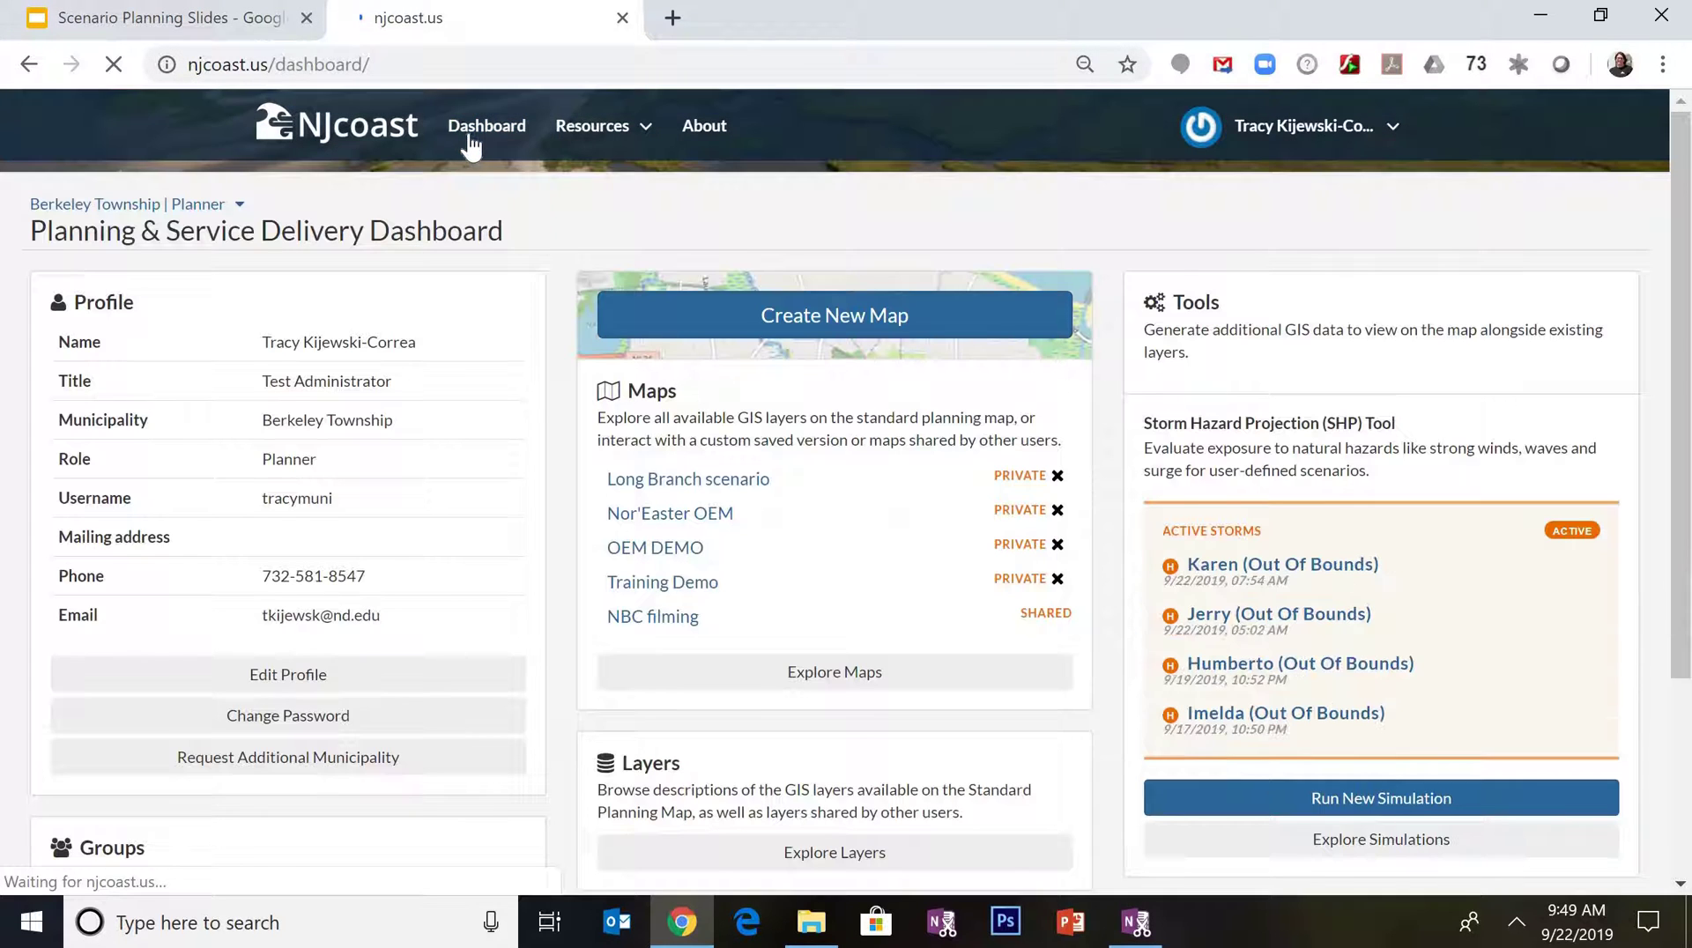
pyautogui.click(709, 483)
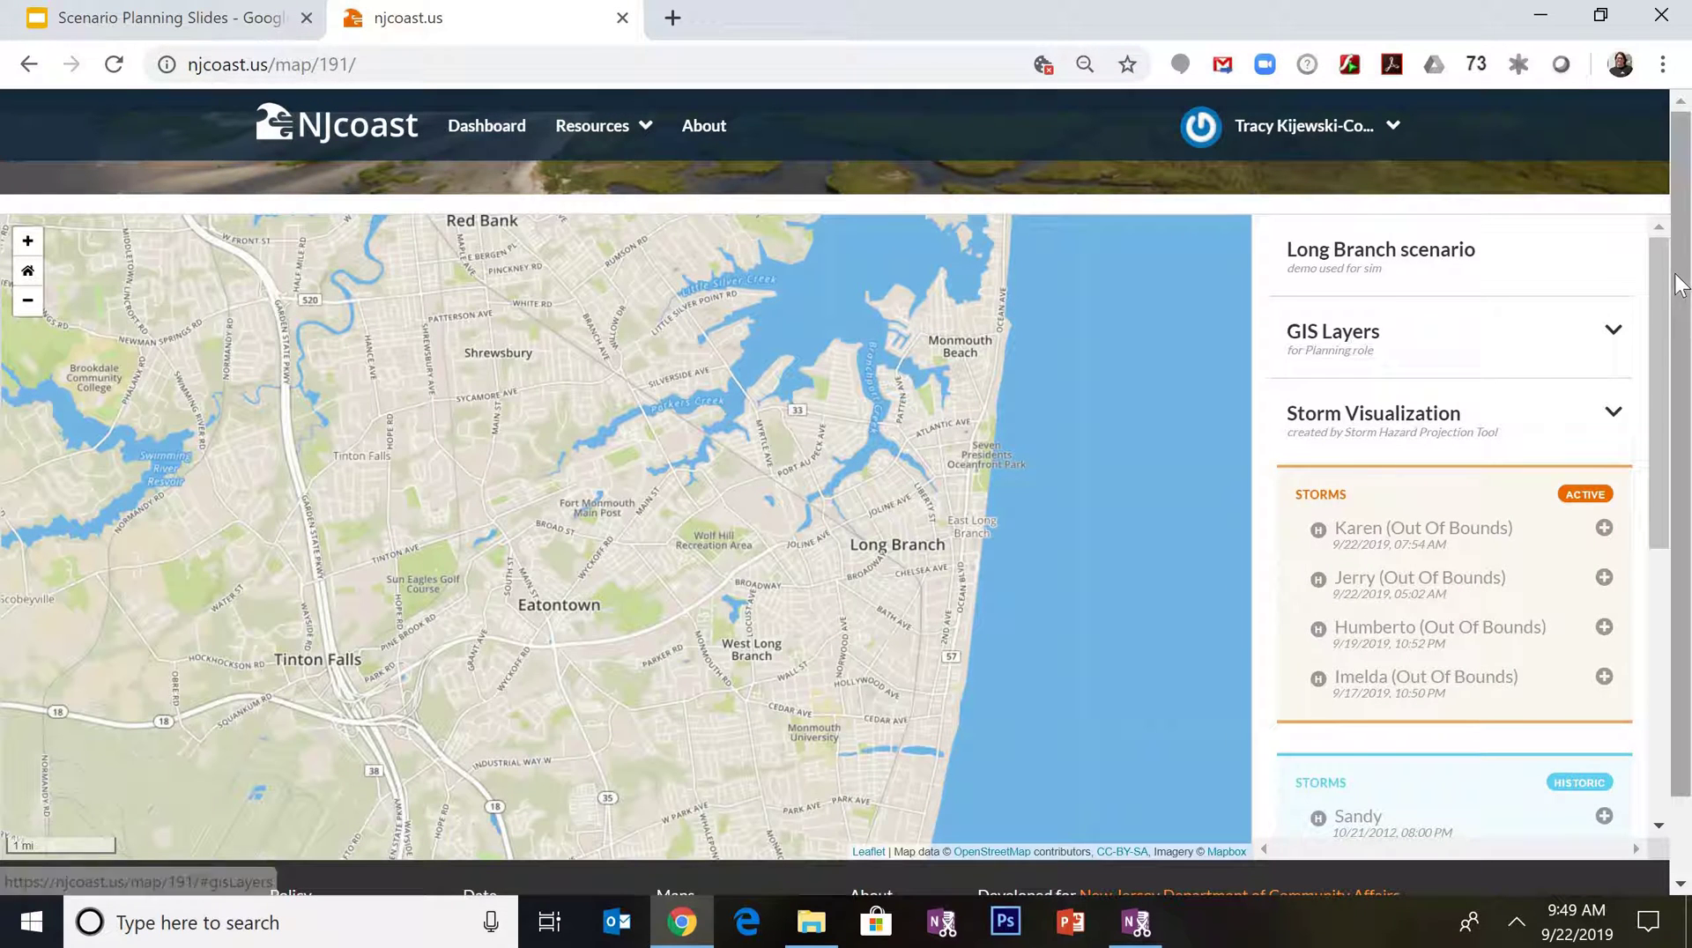
pyautogui.click(1612, 330)
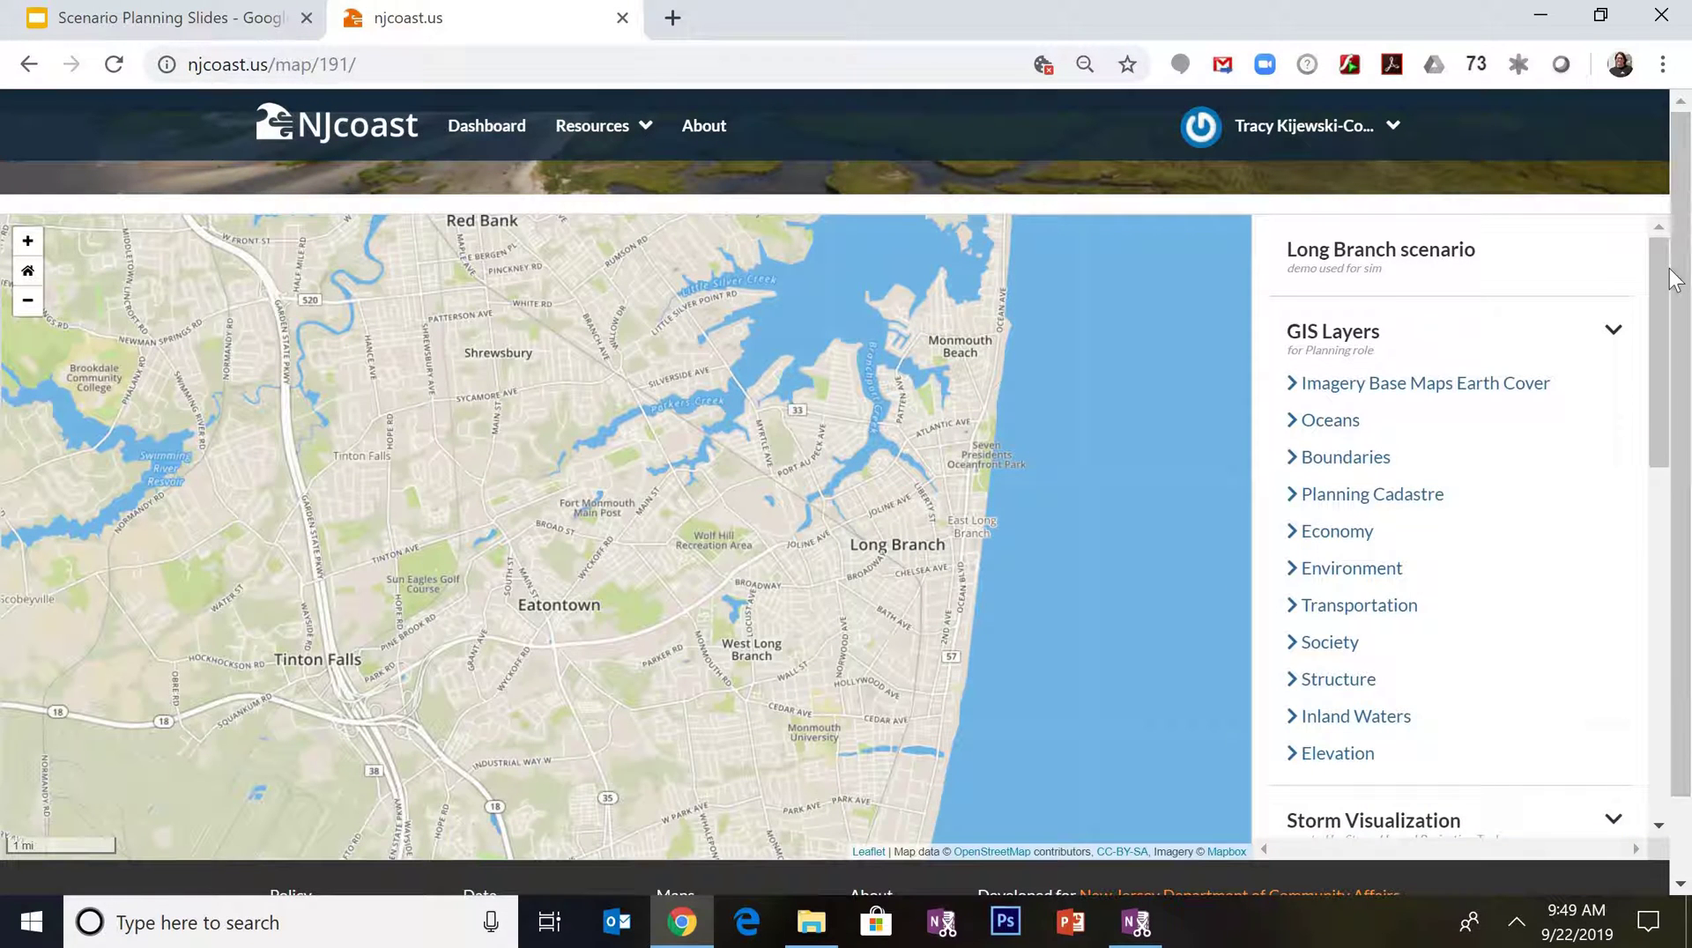
pyautogui.click(1615, 335)
pyautogui.scroll(-5, 1668, 546)
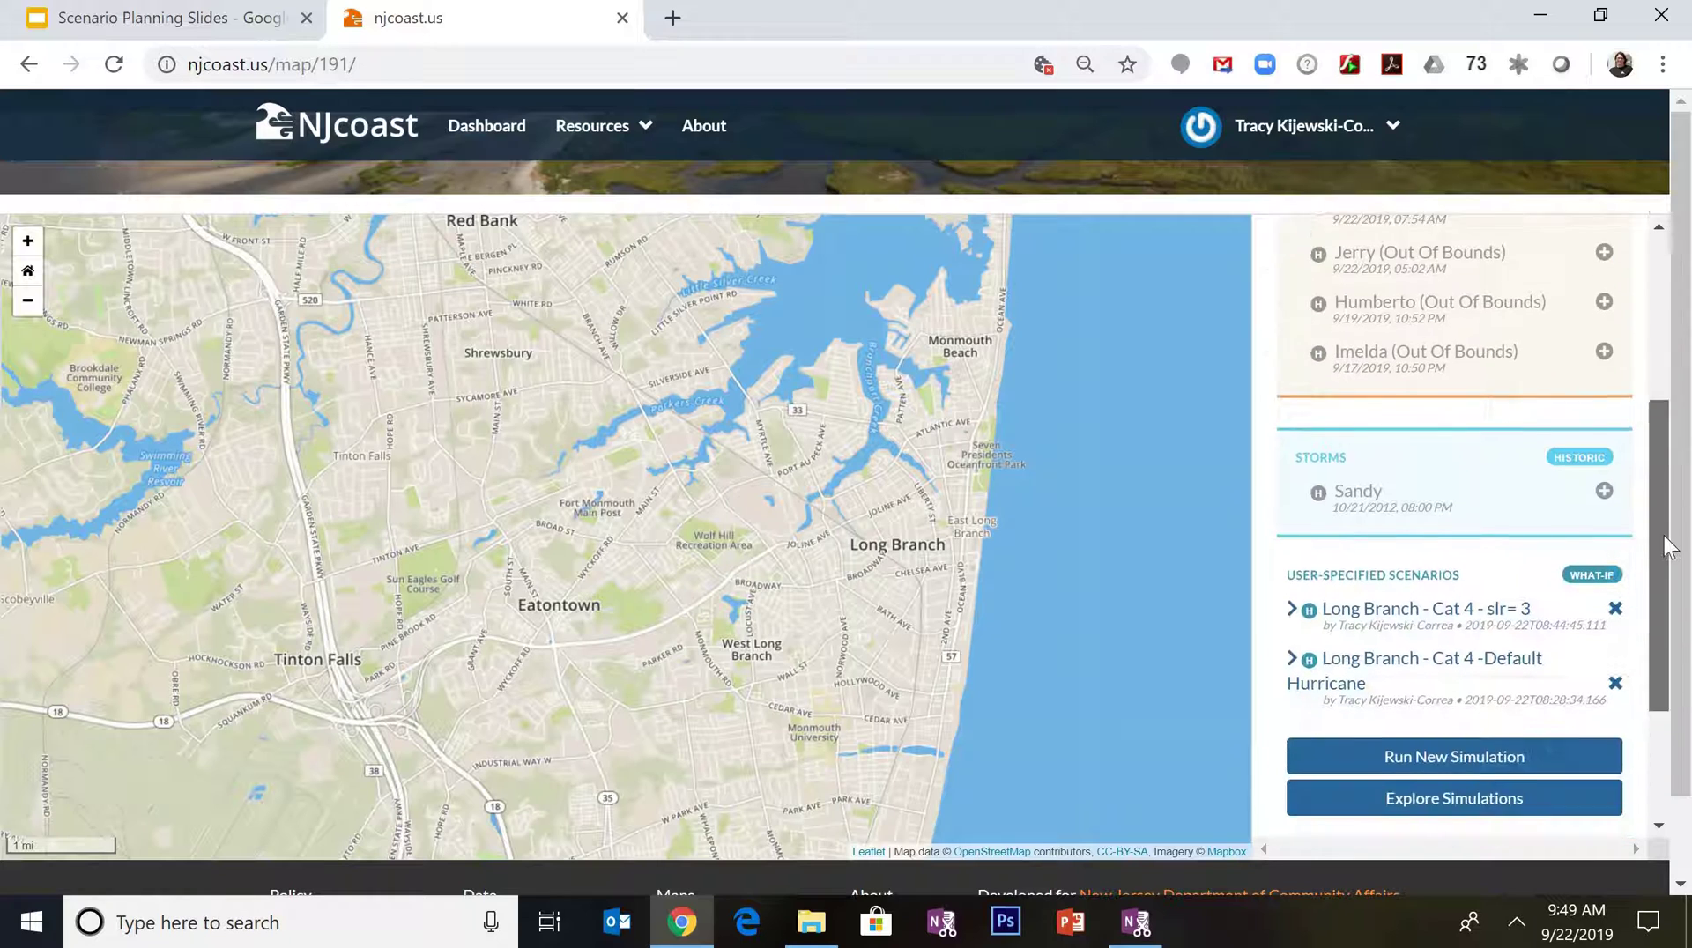
pyautogui.scroll(-1, 1667, 546)
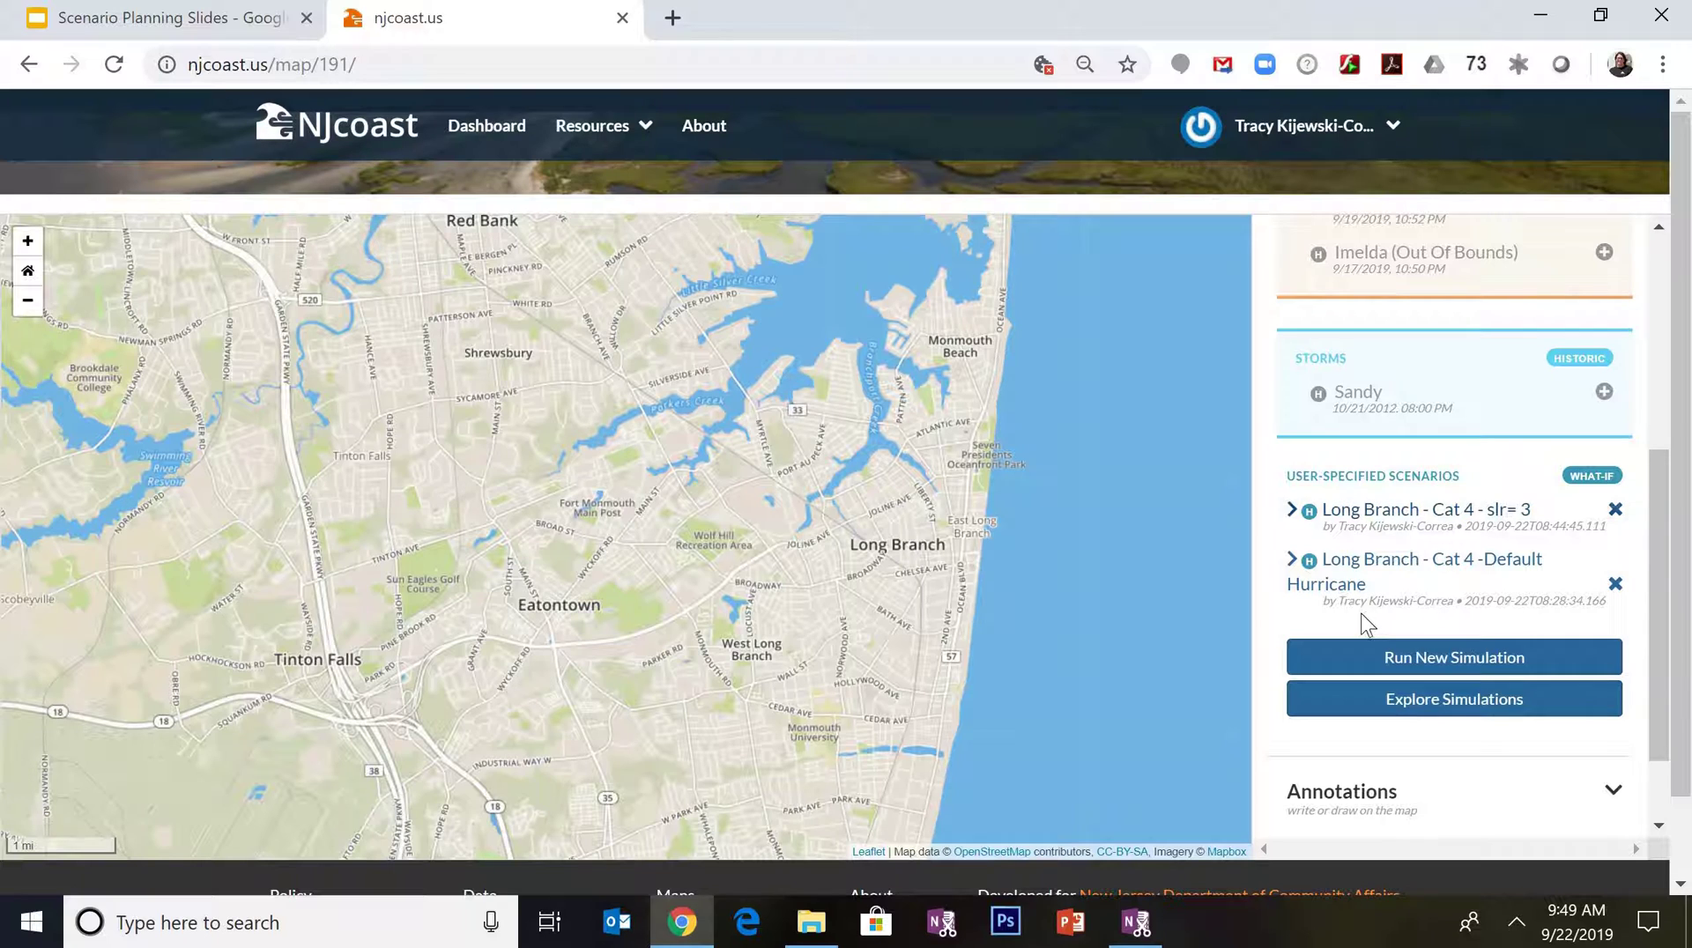
# Display the surge of the Long Branch - Cat 4 - slr= 3 scenario as contours around Long Branch
pyautogui.moveTo(1061, 536); pyautogui.dragTo(1061, 236)
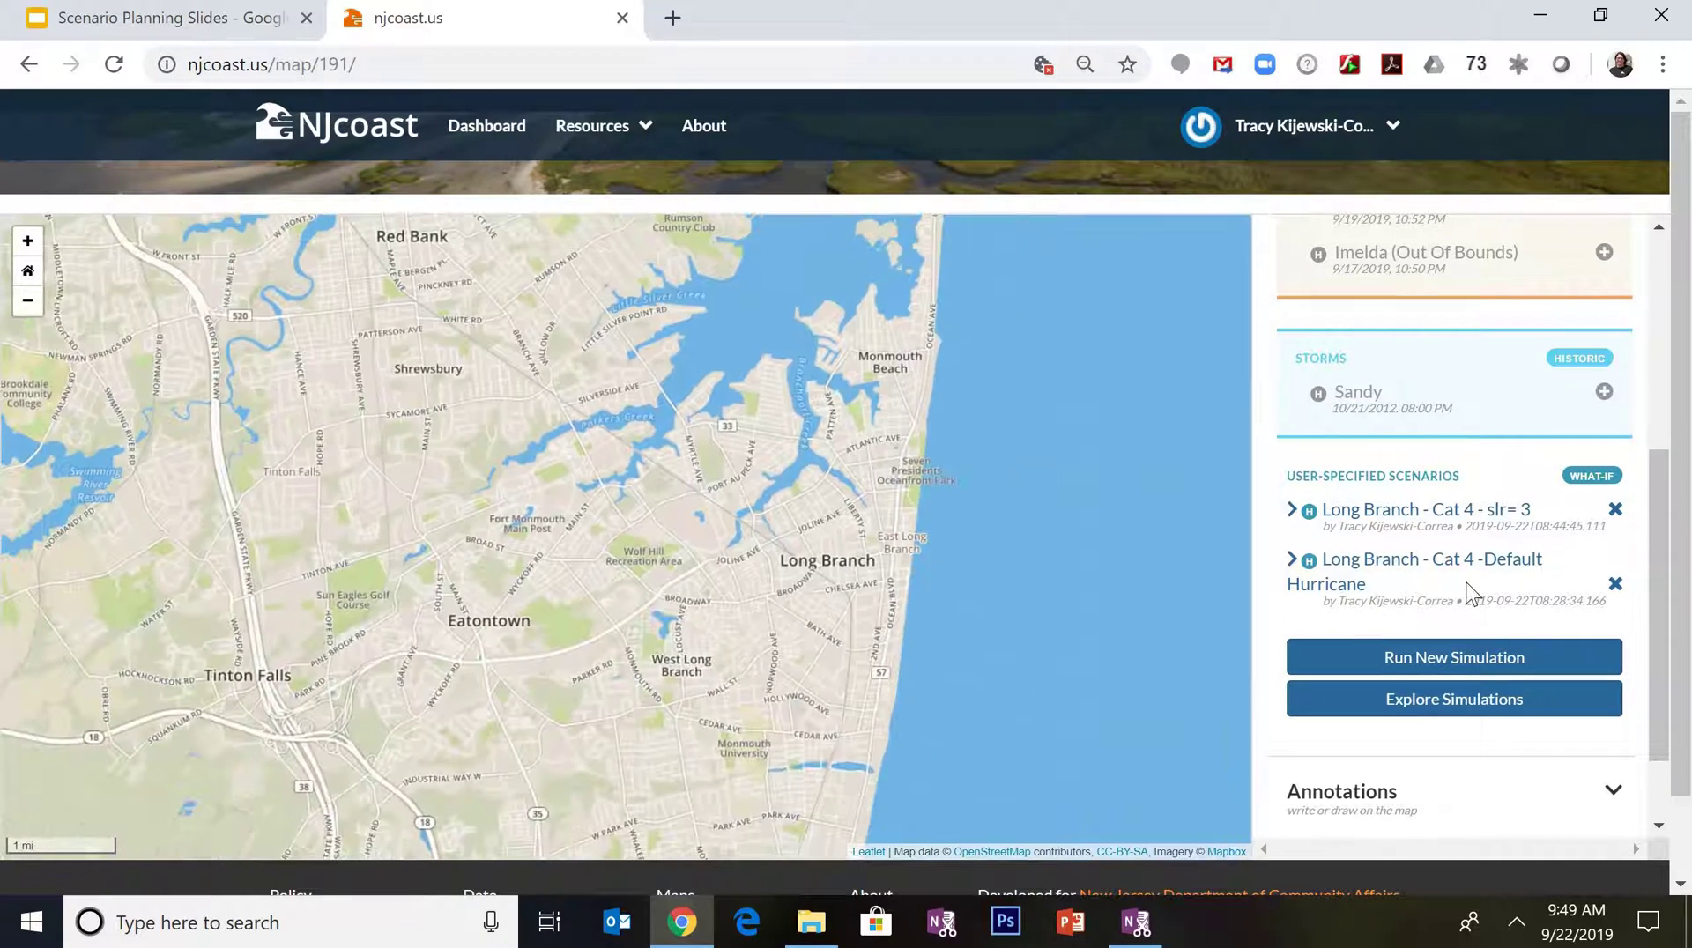
pyautogui.click(1293, 510)
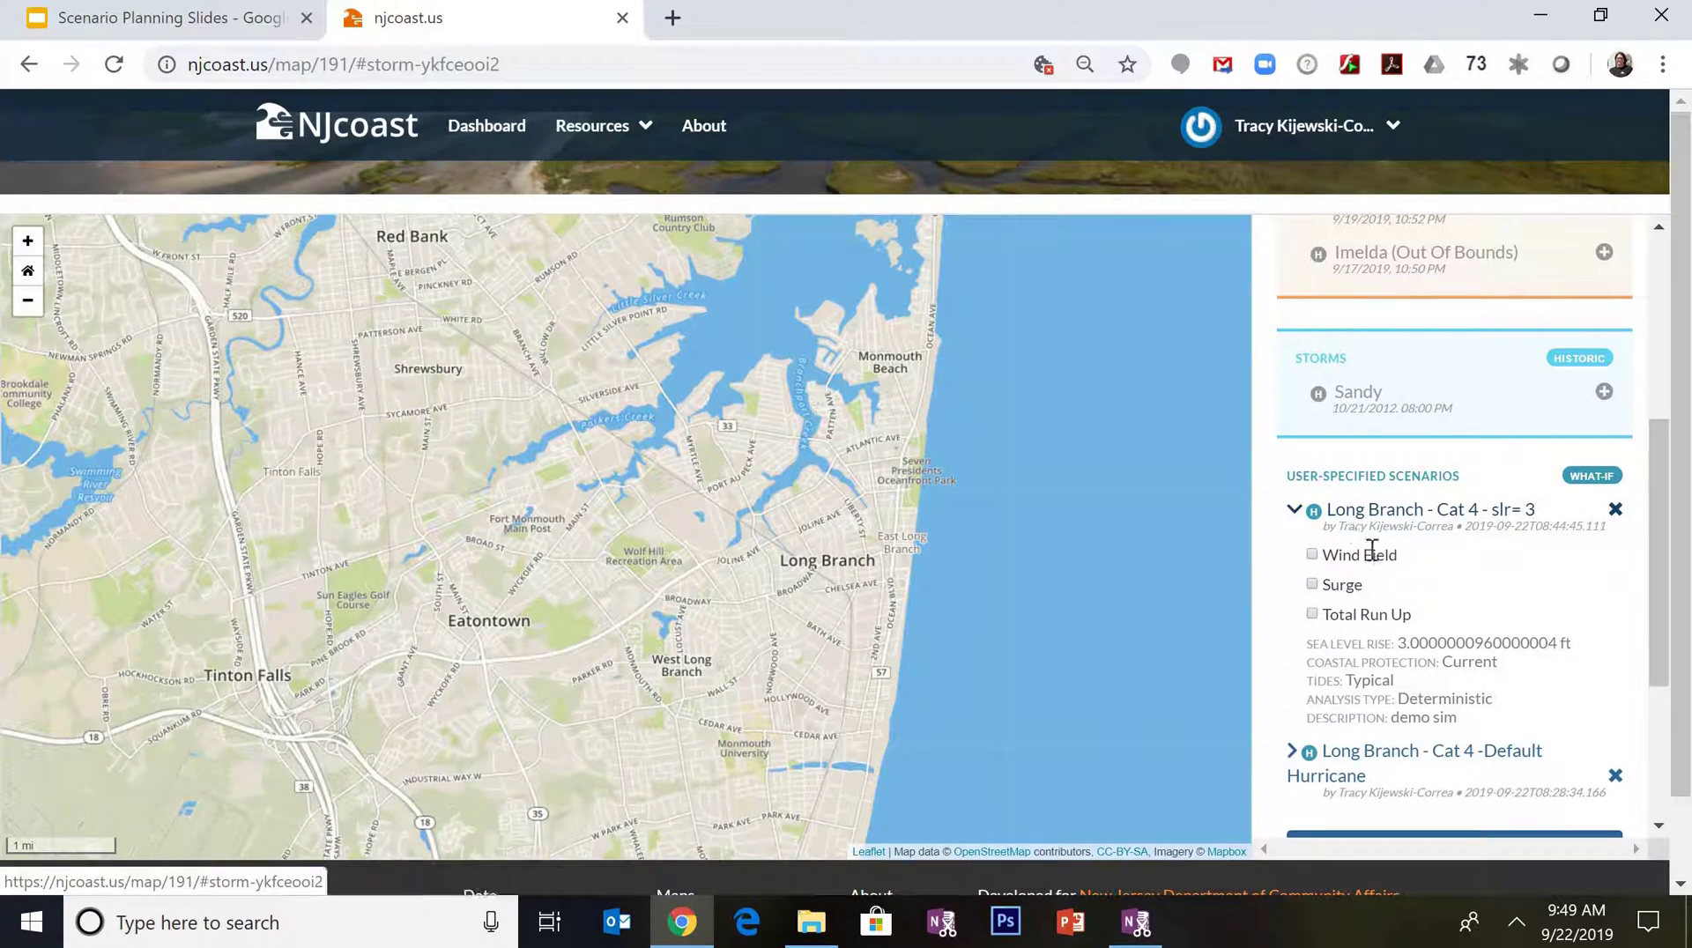
pyautogui.click(1311, 586)
pyautogui.click(1311, 587)
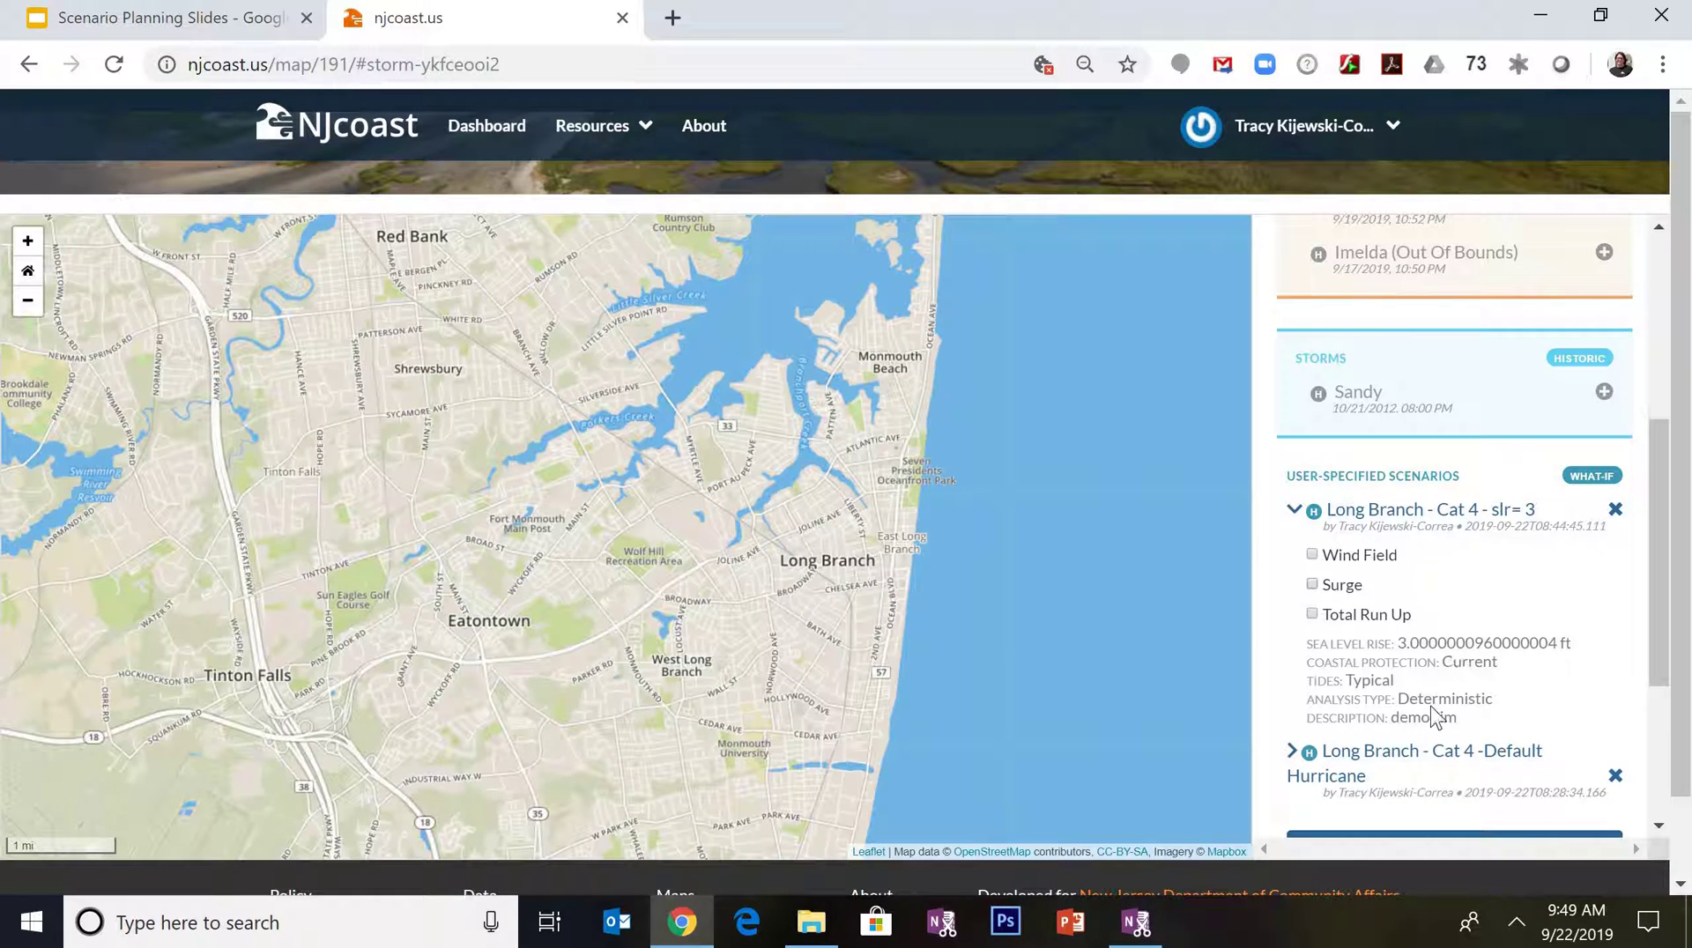
pyautogui.click(1312, 586)
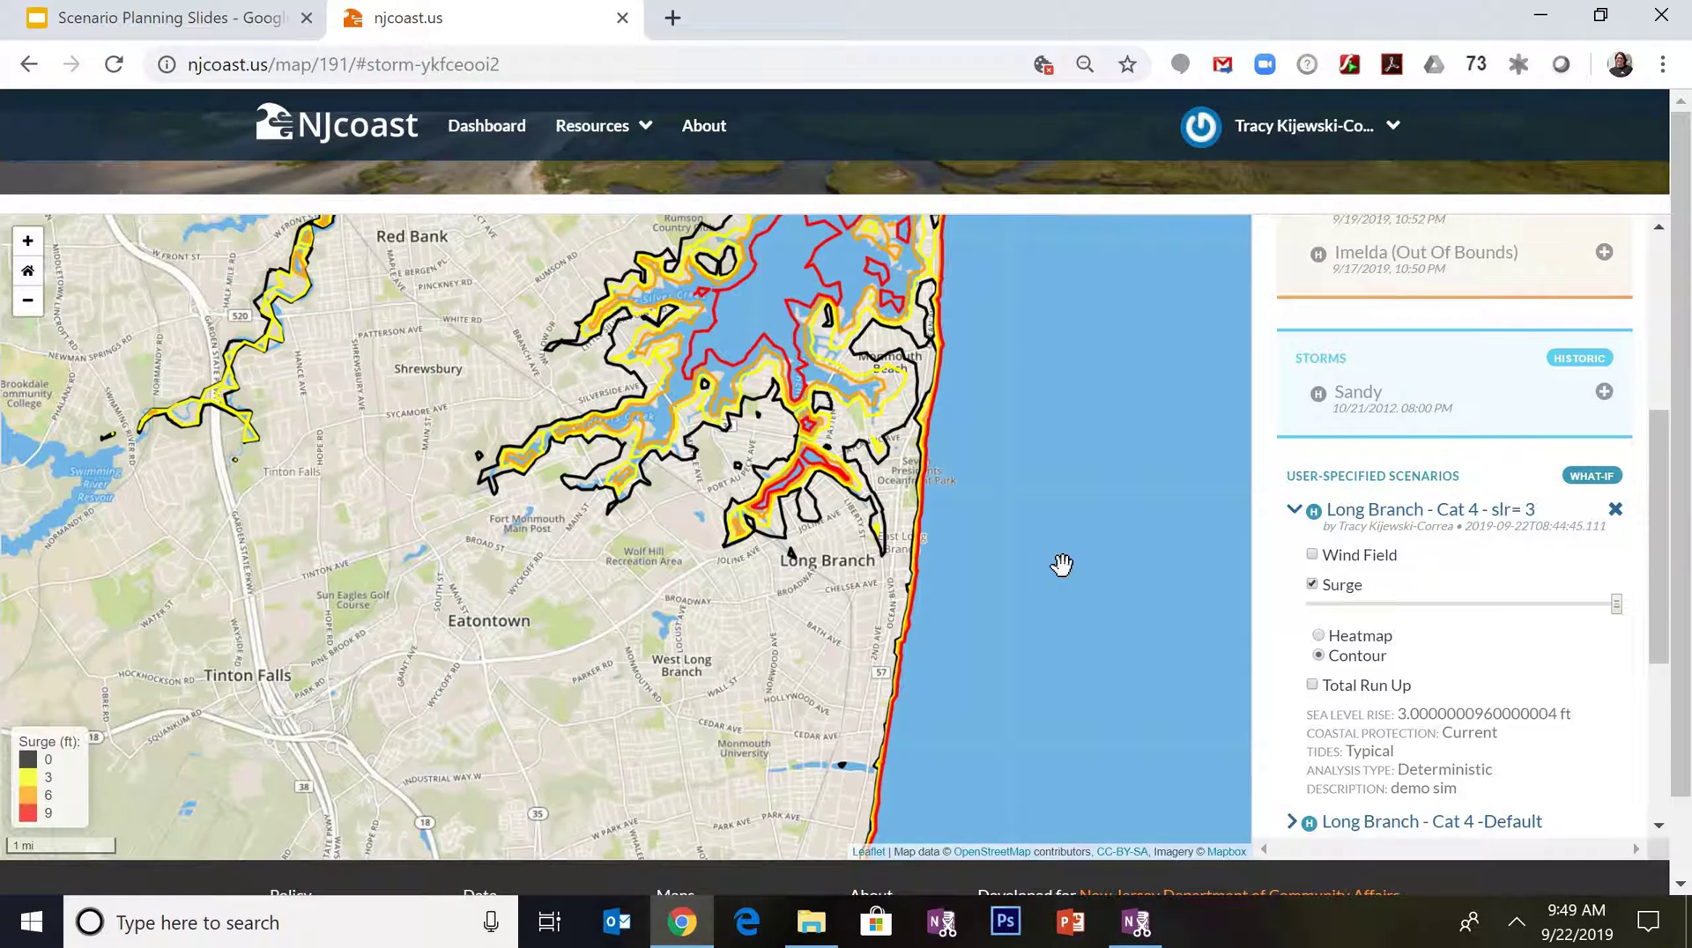
pyautogui.moveTo(856, 525); pyautogui.dragTo(888, 643)
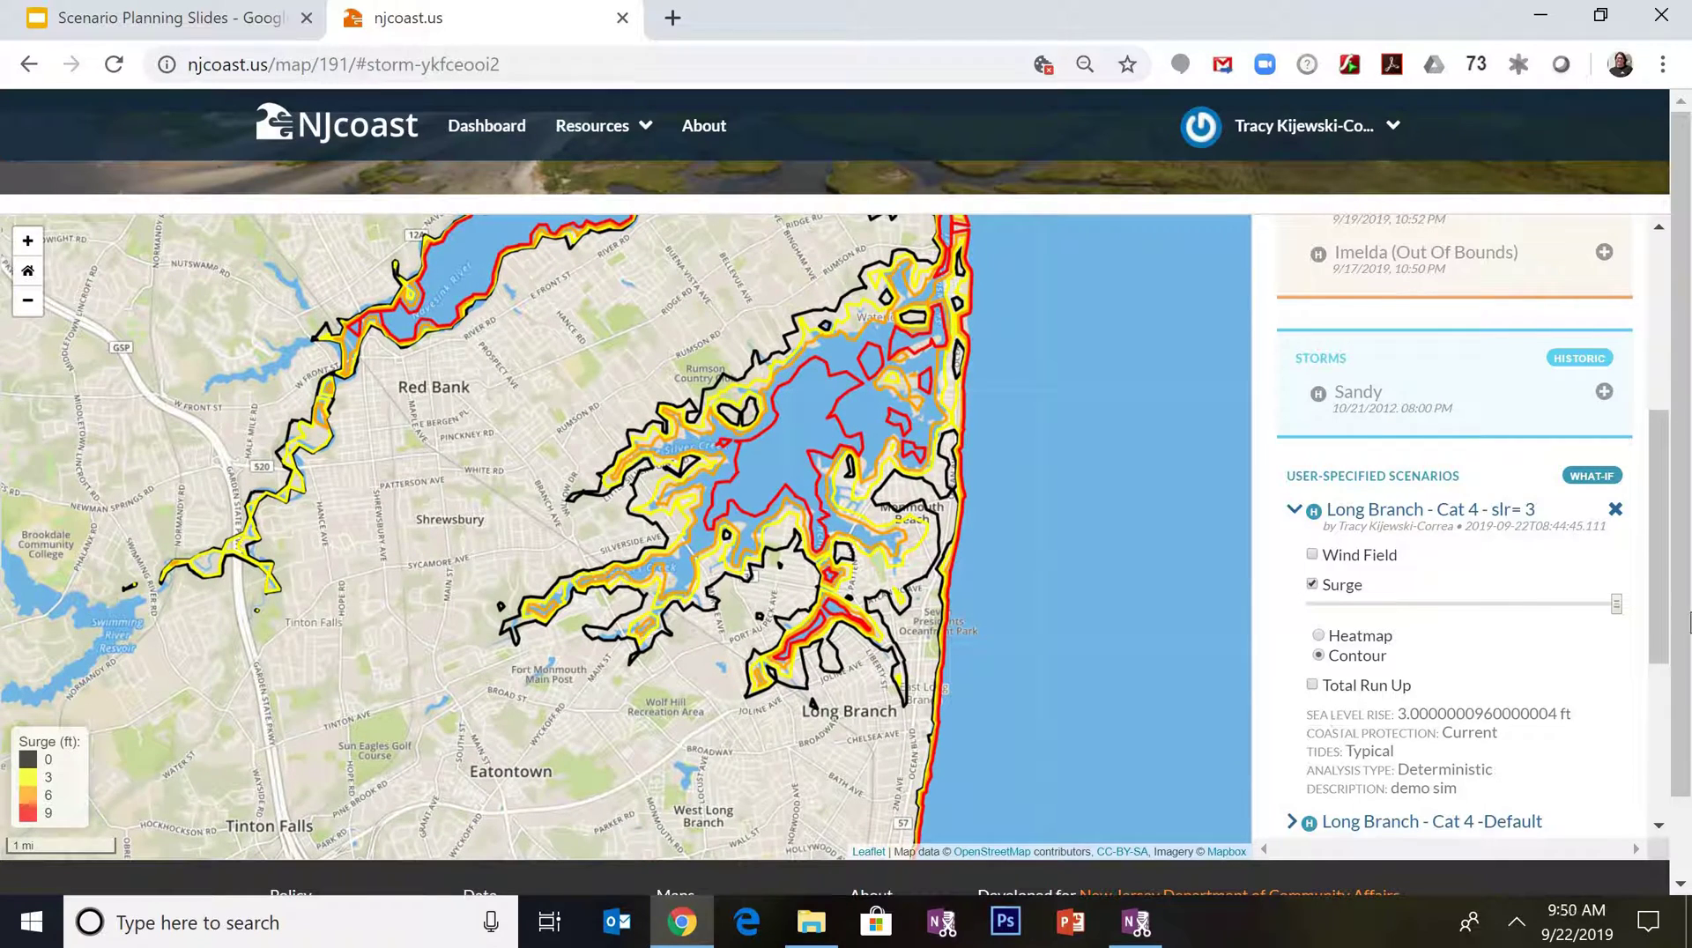
# Display the surge of the Long Branch - Cat 4 -Default Hurricane scenario as contours alongside the sea level rise scenario
pyautogui.scroll(-3, 1277, 623)
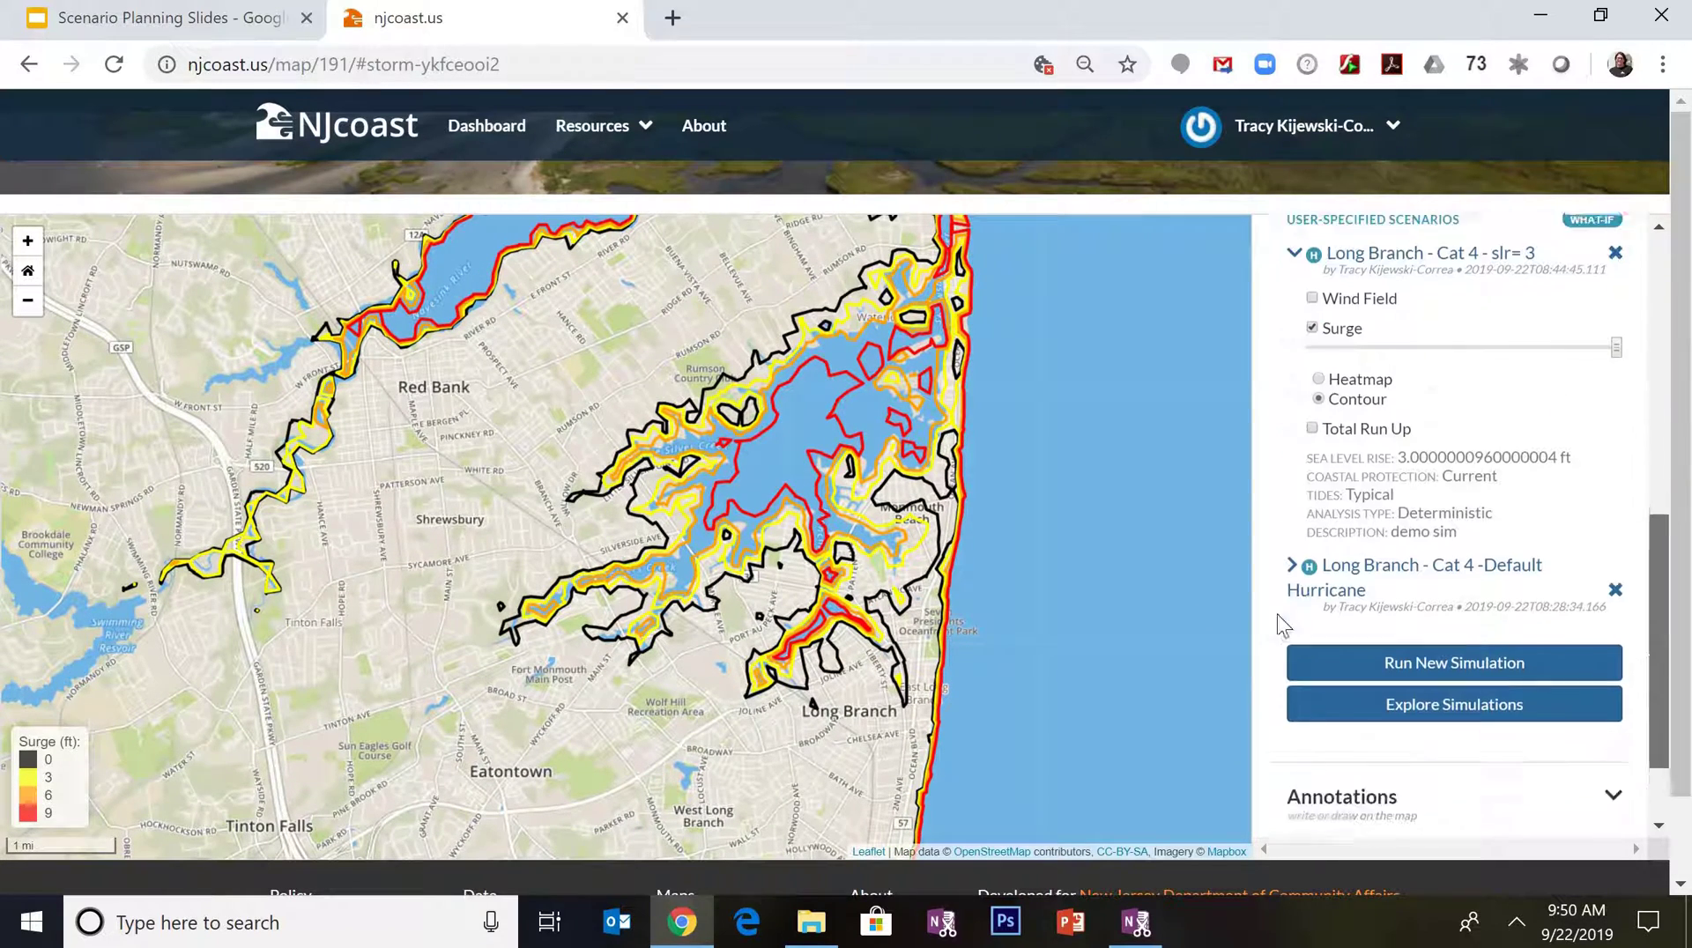
pyautogui.click(1292, 557)
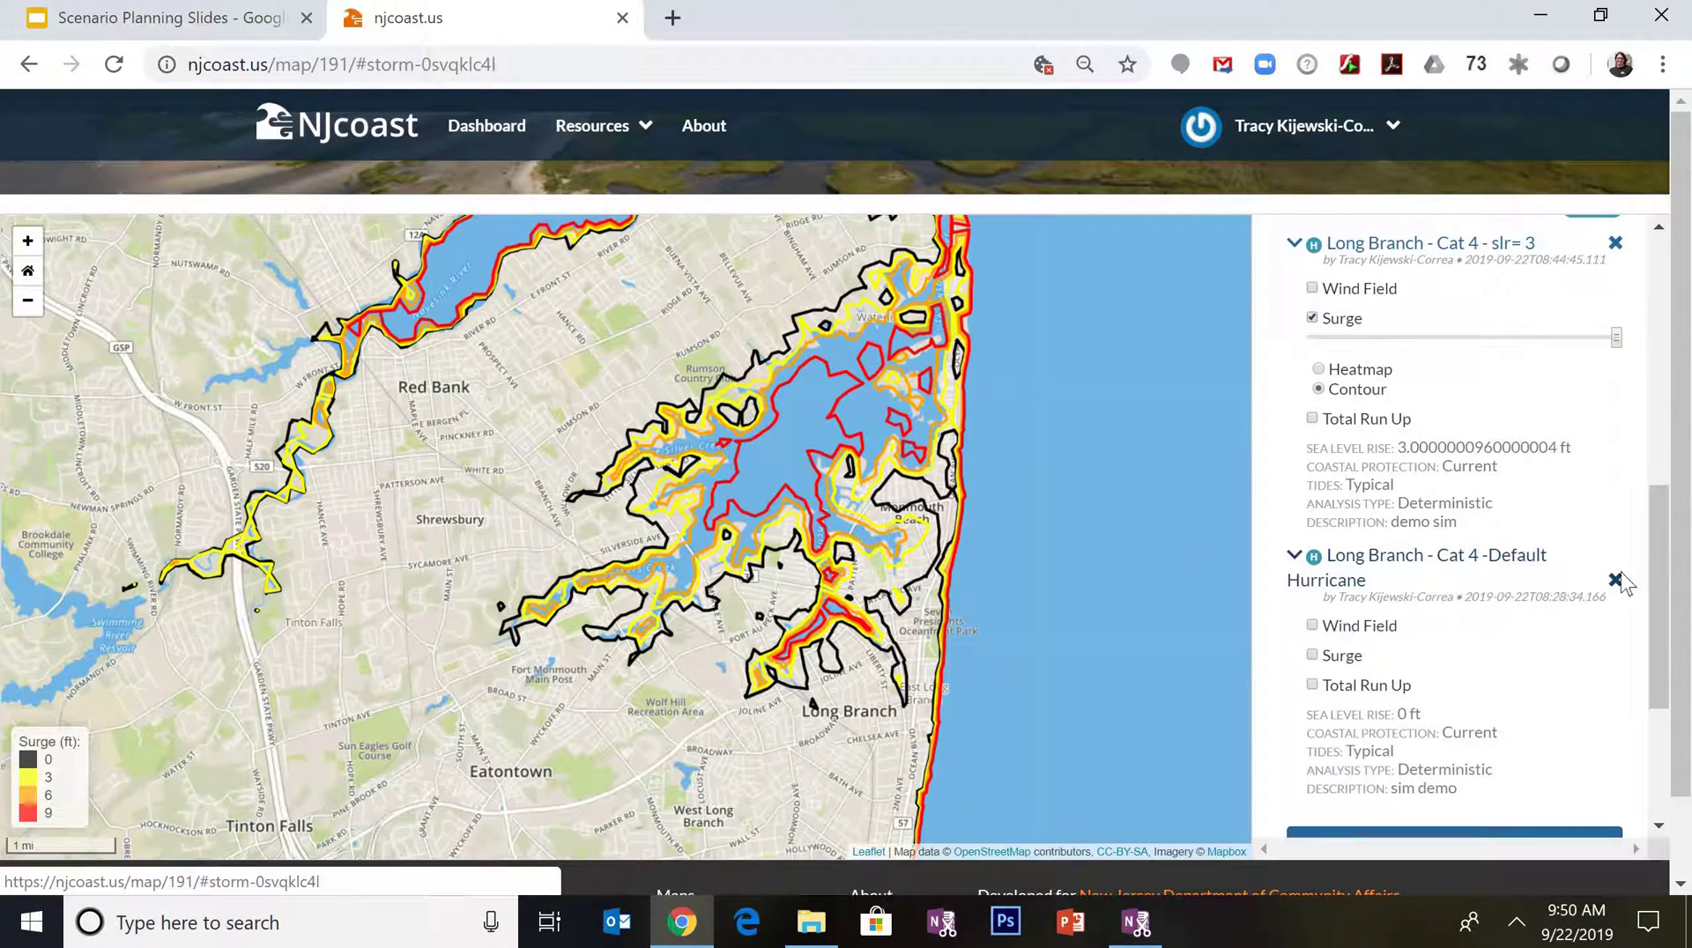
pyautogui.click(1313, 658)
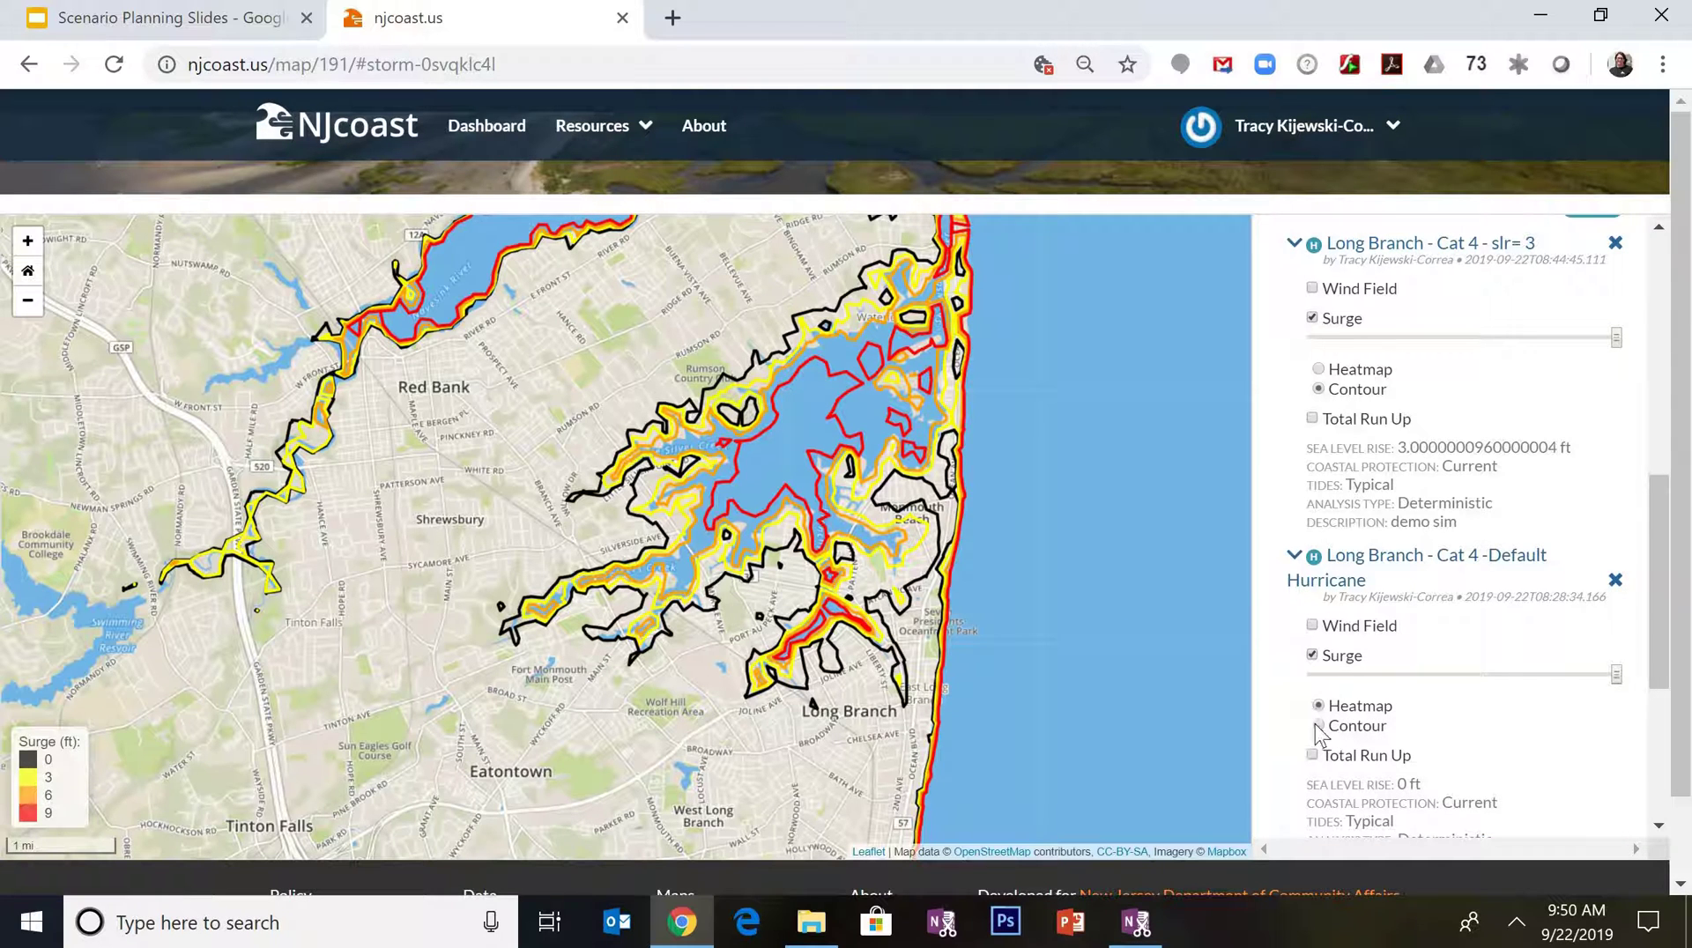
pyautogui.scroll(-2, 1660, 622)
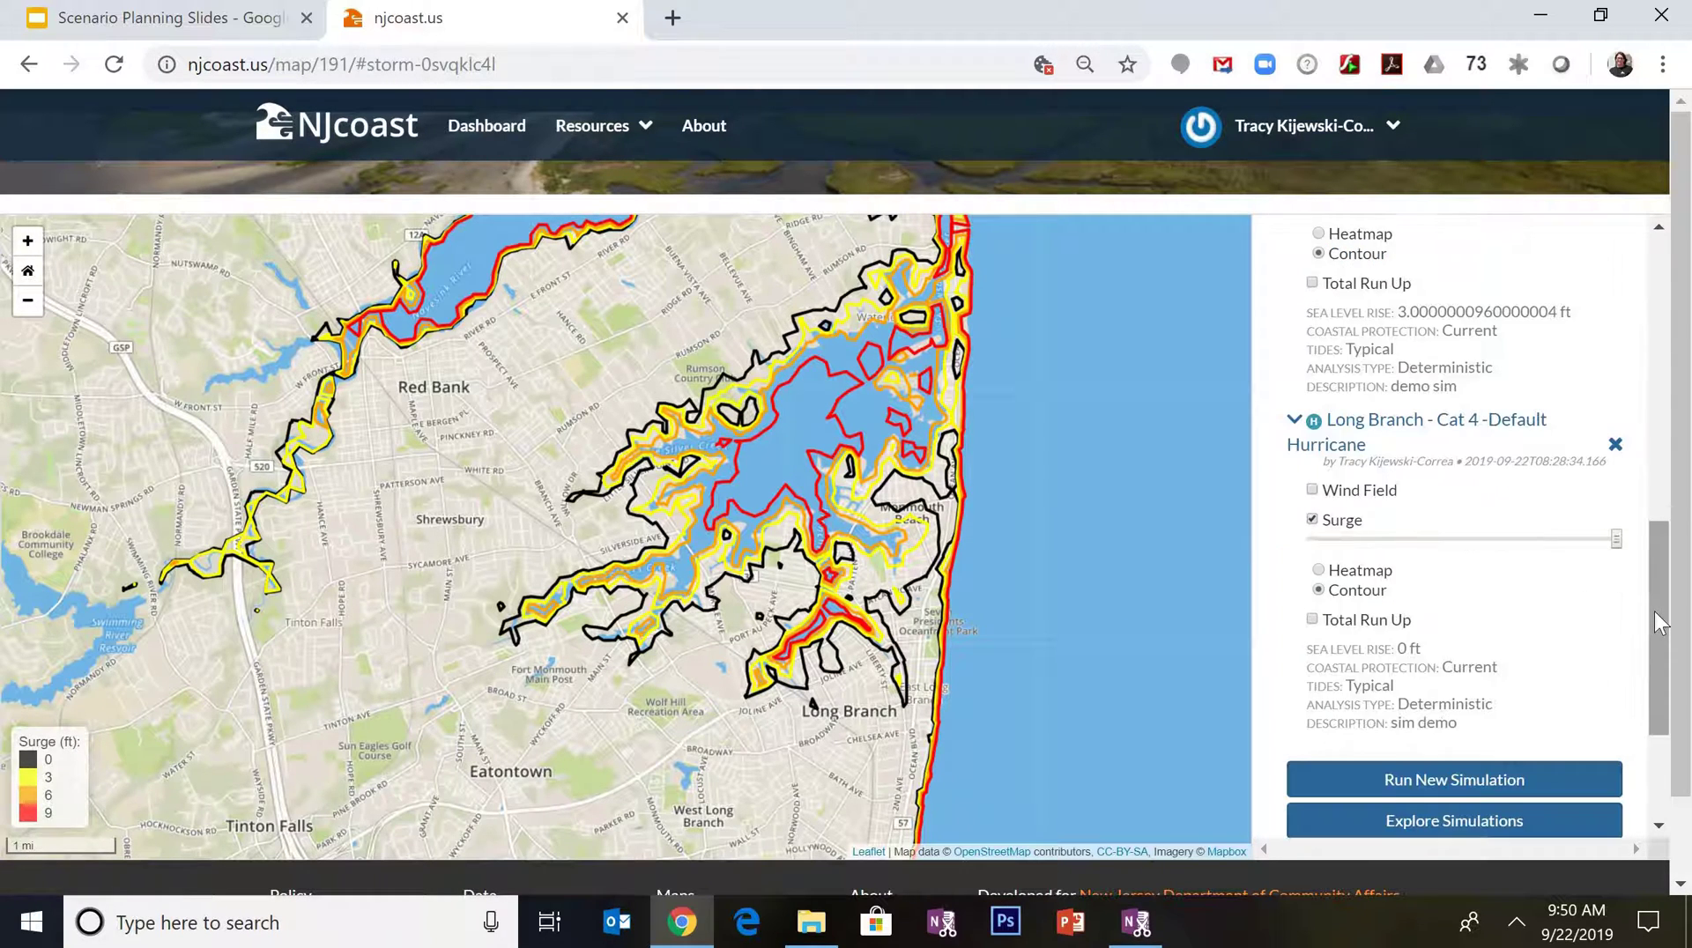
pyautogui.scroll(4, 1660, 553)
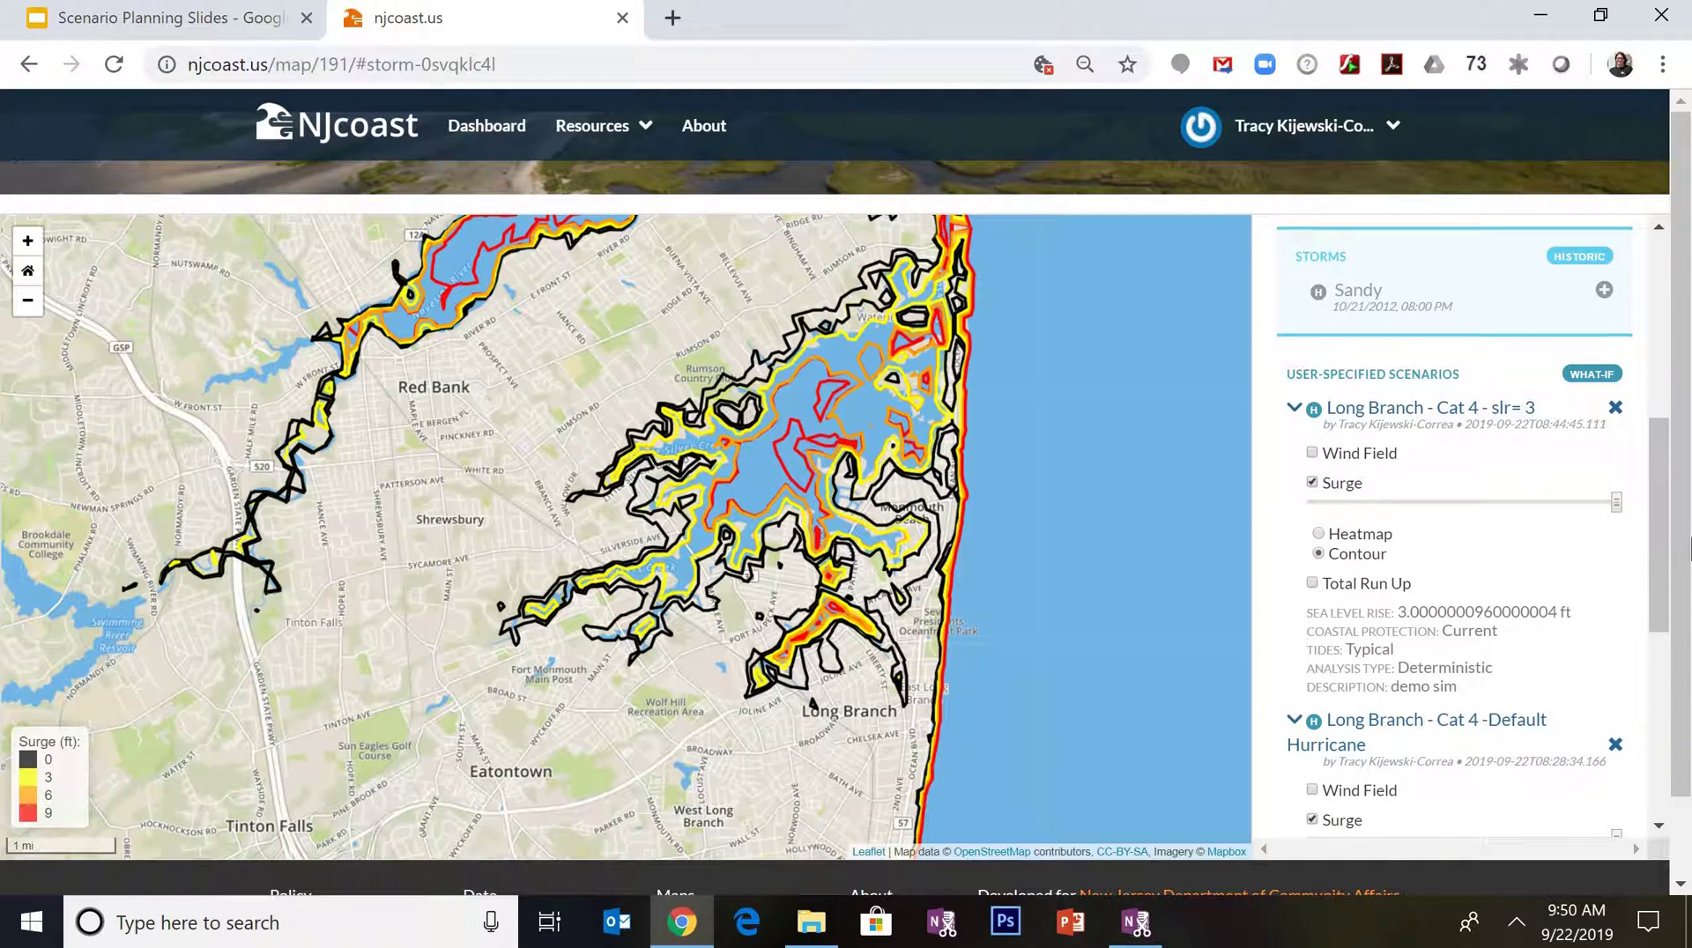
# Compare the two surge extents by toggling the slr= 3 scenario's surge off and on, and hide the default hurricane's surge
pyautogui.scroll(-4, 1660, 529)
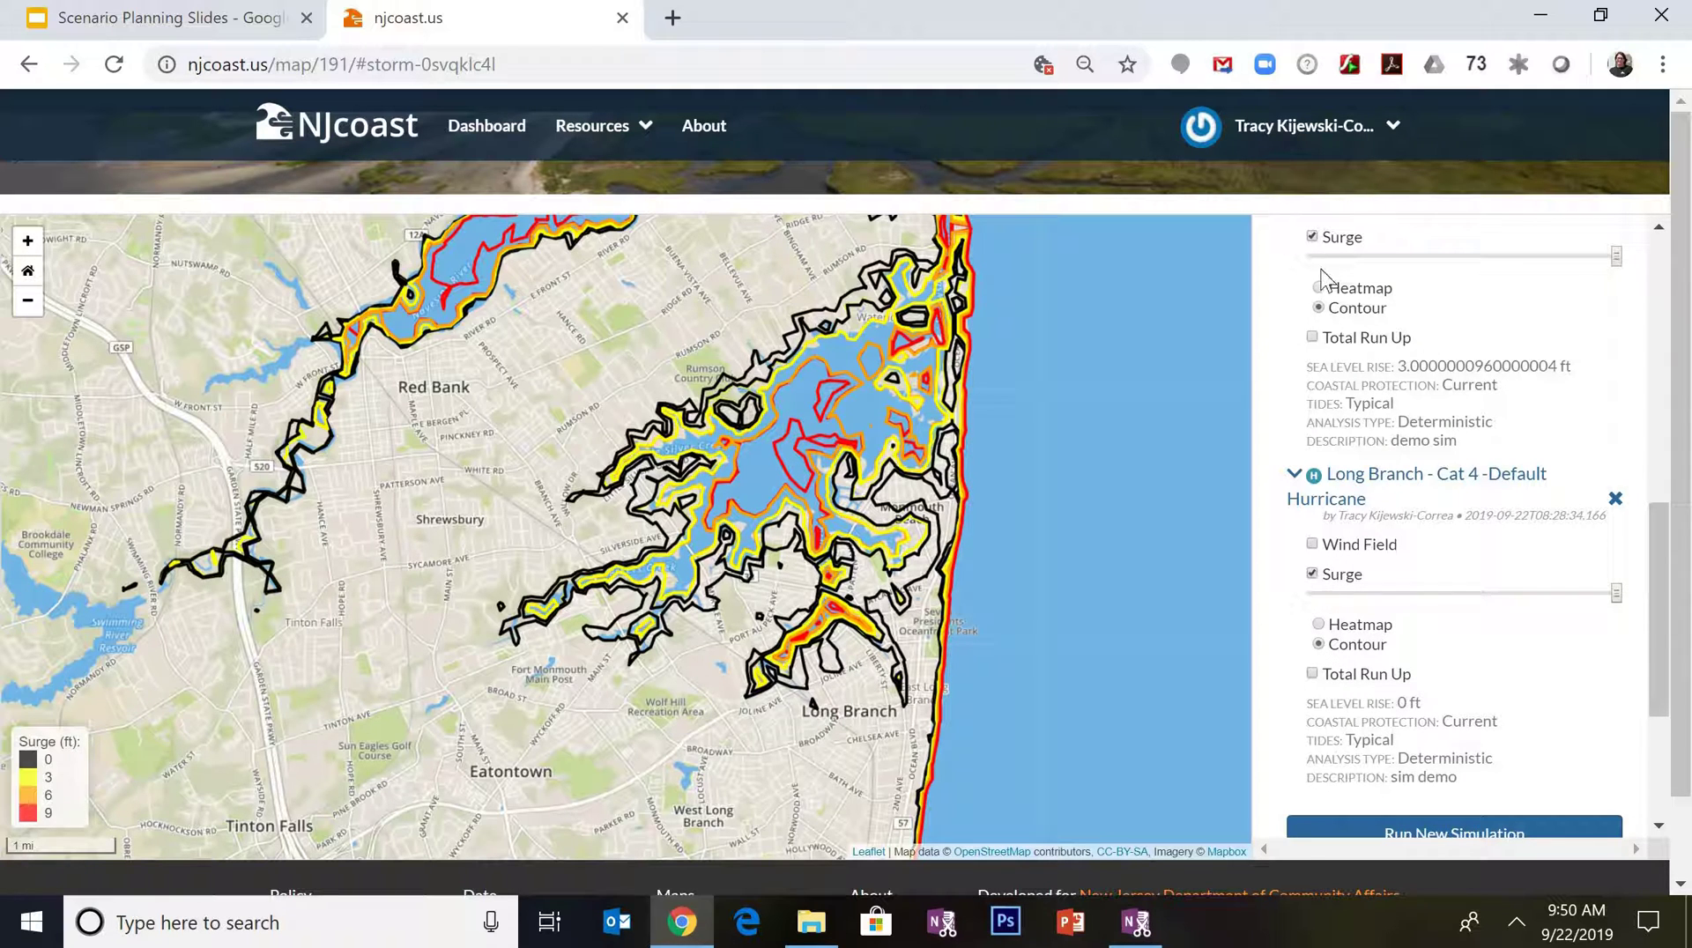
pyautogui.scroll(2, 1322, 308)
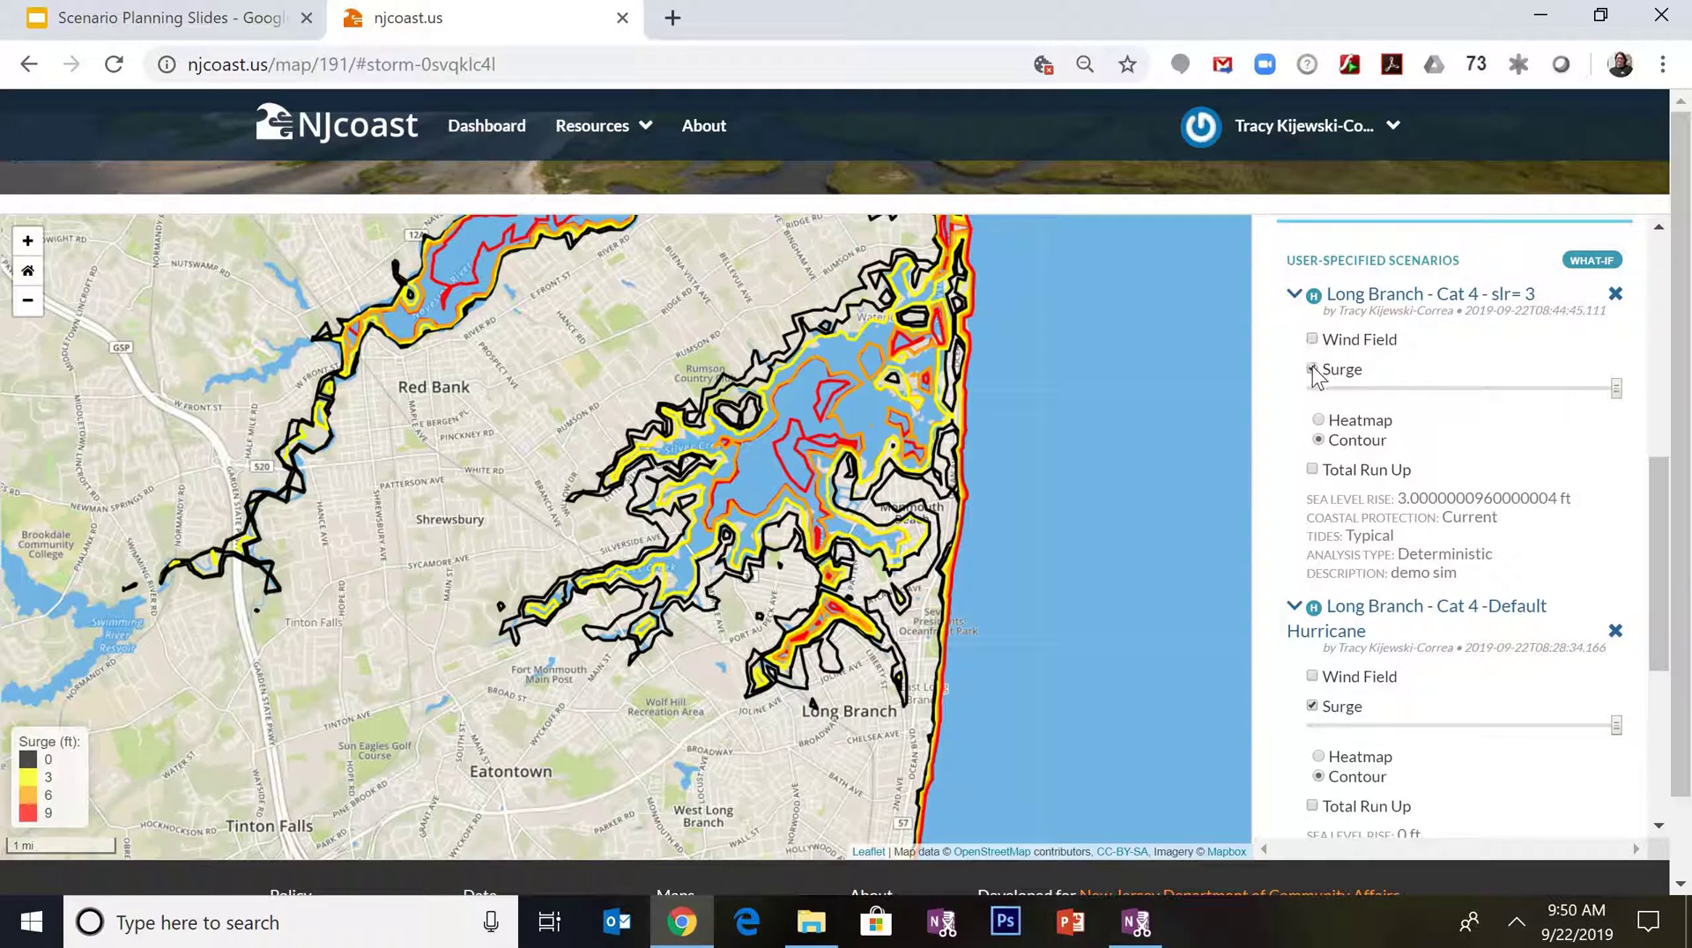
pyautogui.click(1313, 369)
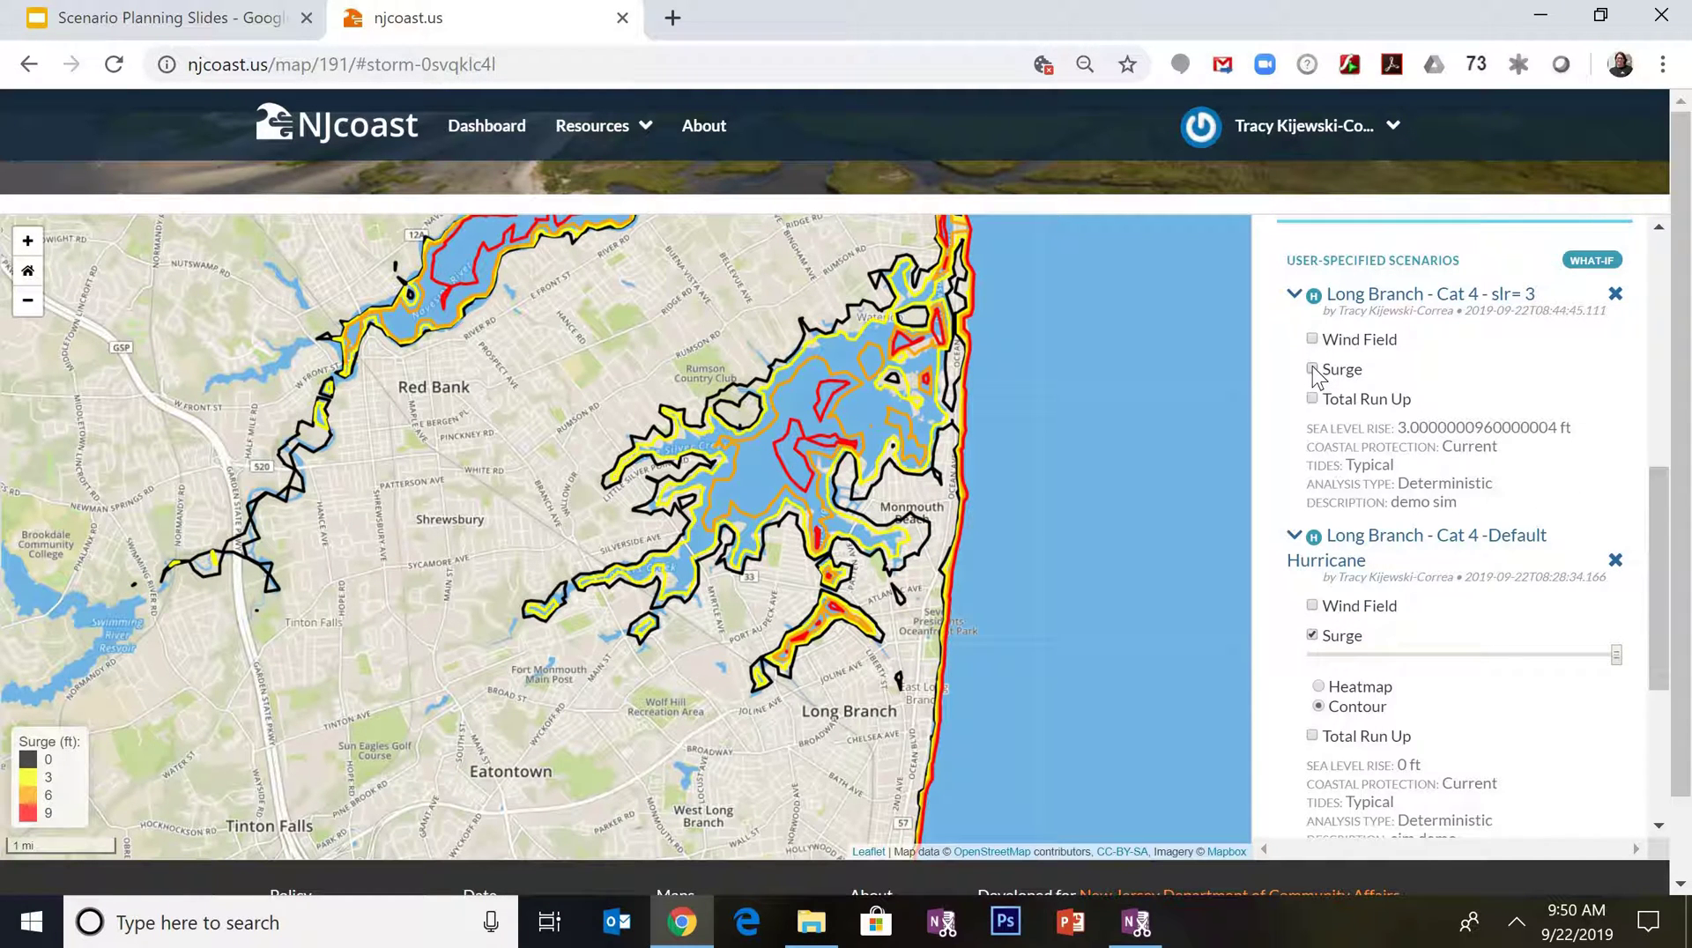
pyautogui.click(1313, 369)
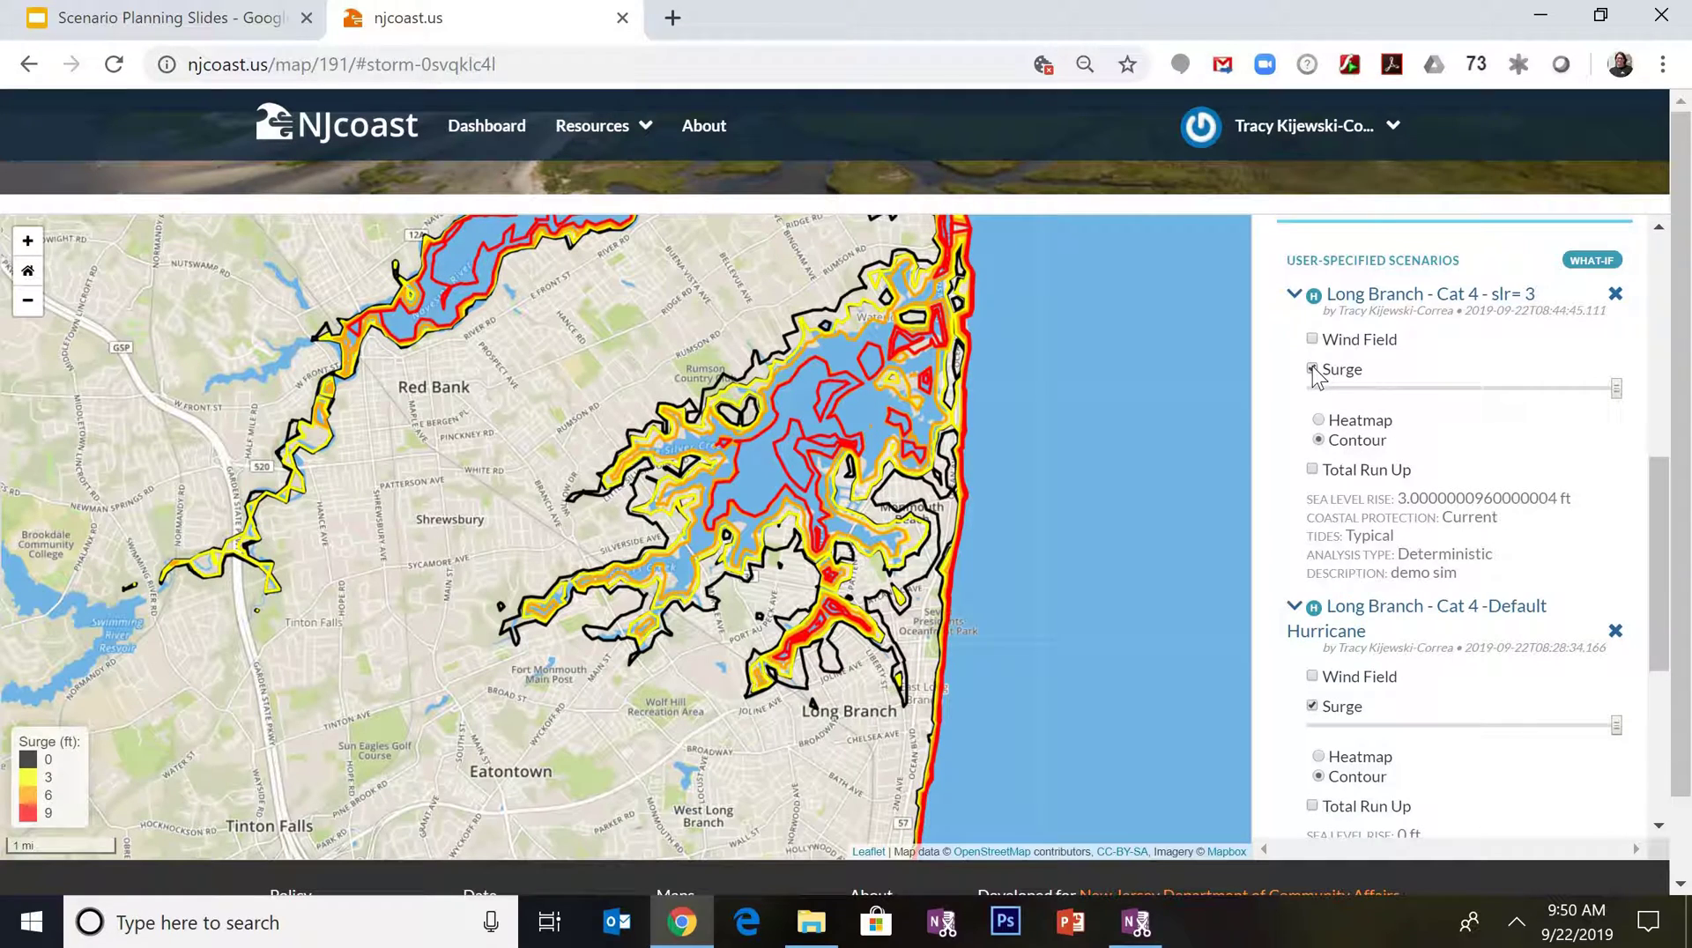
pyautogui.click(1313, 369)
pyautogui.click(1313, 369)
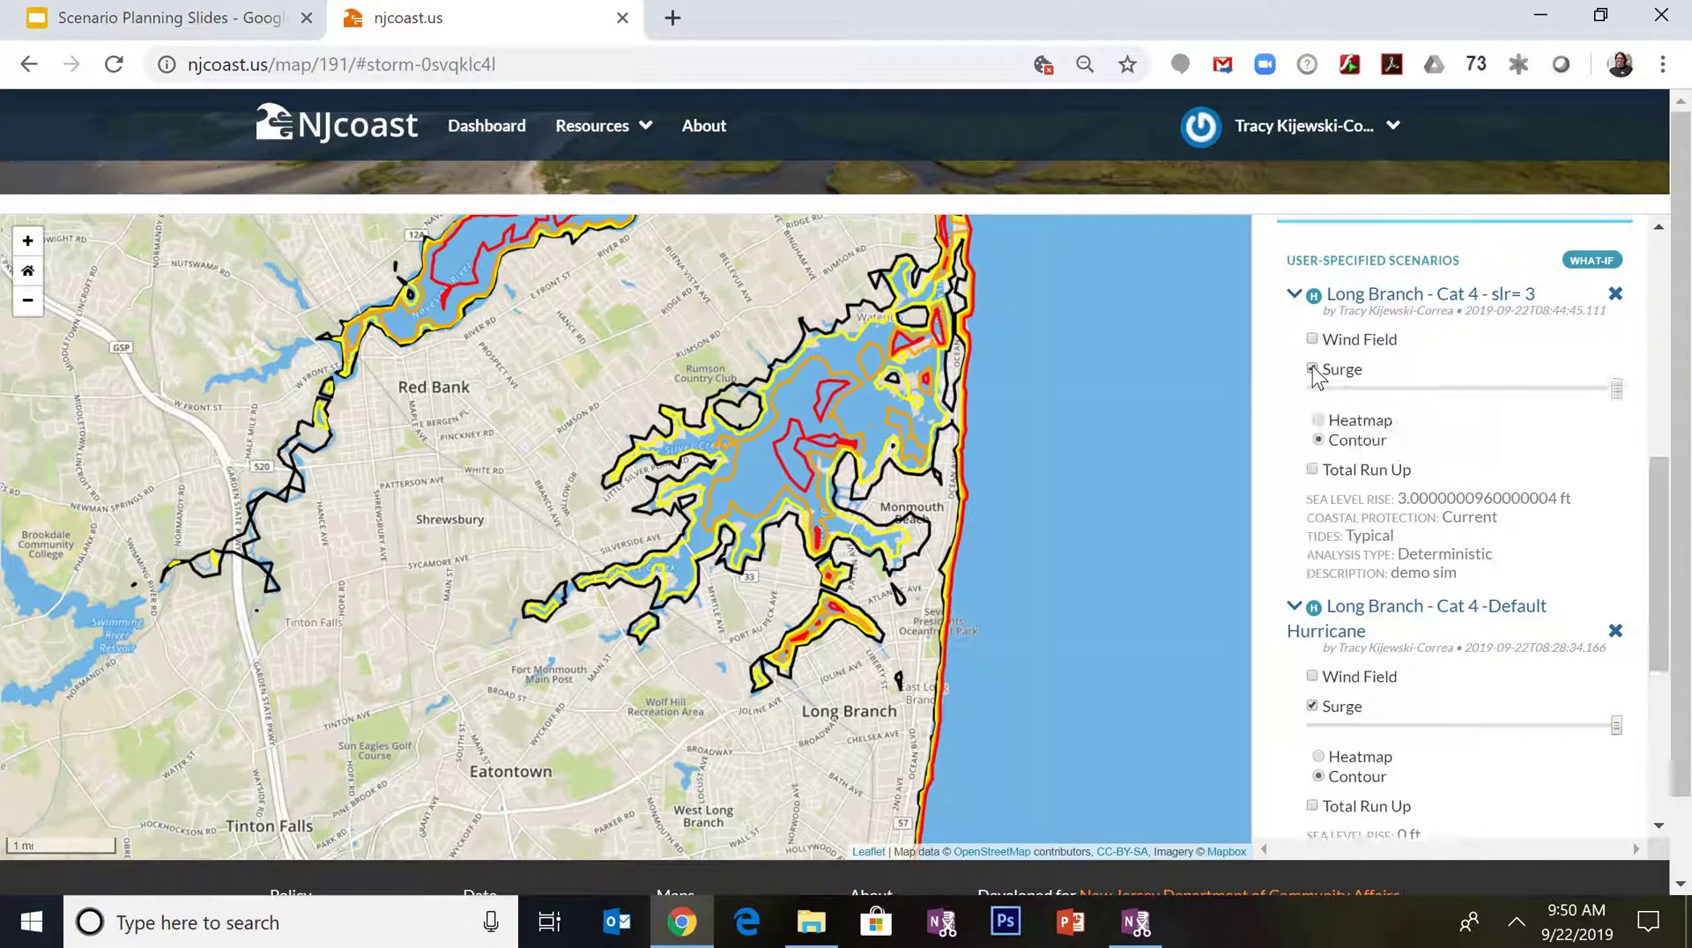
pyautogui.click(1313, 706)
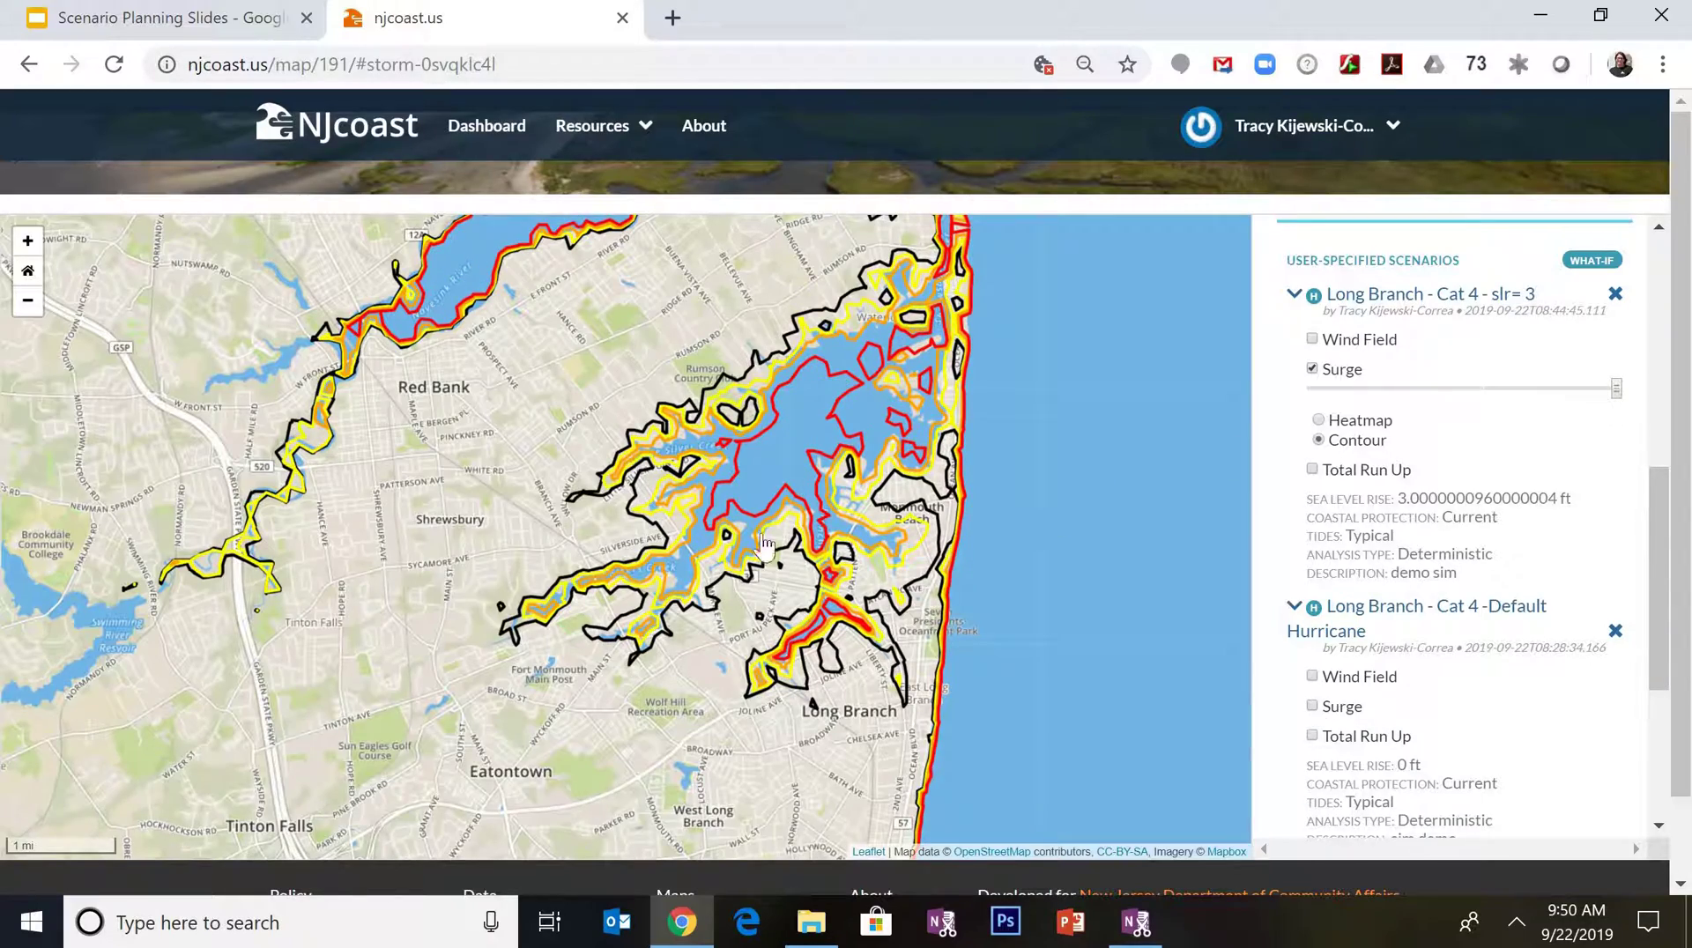
# Compare both scenarios' surge contours close up around Oceanport, redisplaying the default surge and toggling the slr= 3 surge off and on
pyautogui.scroll(1, 763, 546)
pyautogui.scroll(1, 763, 547)
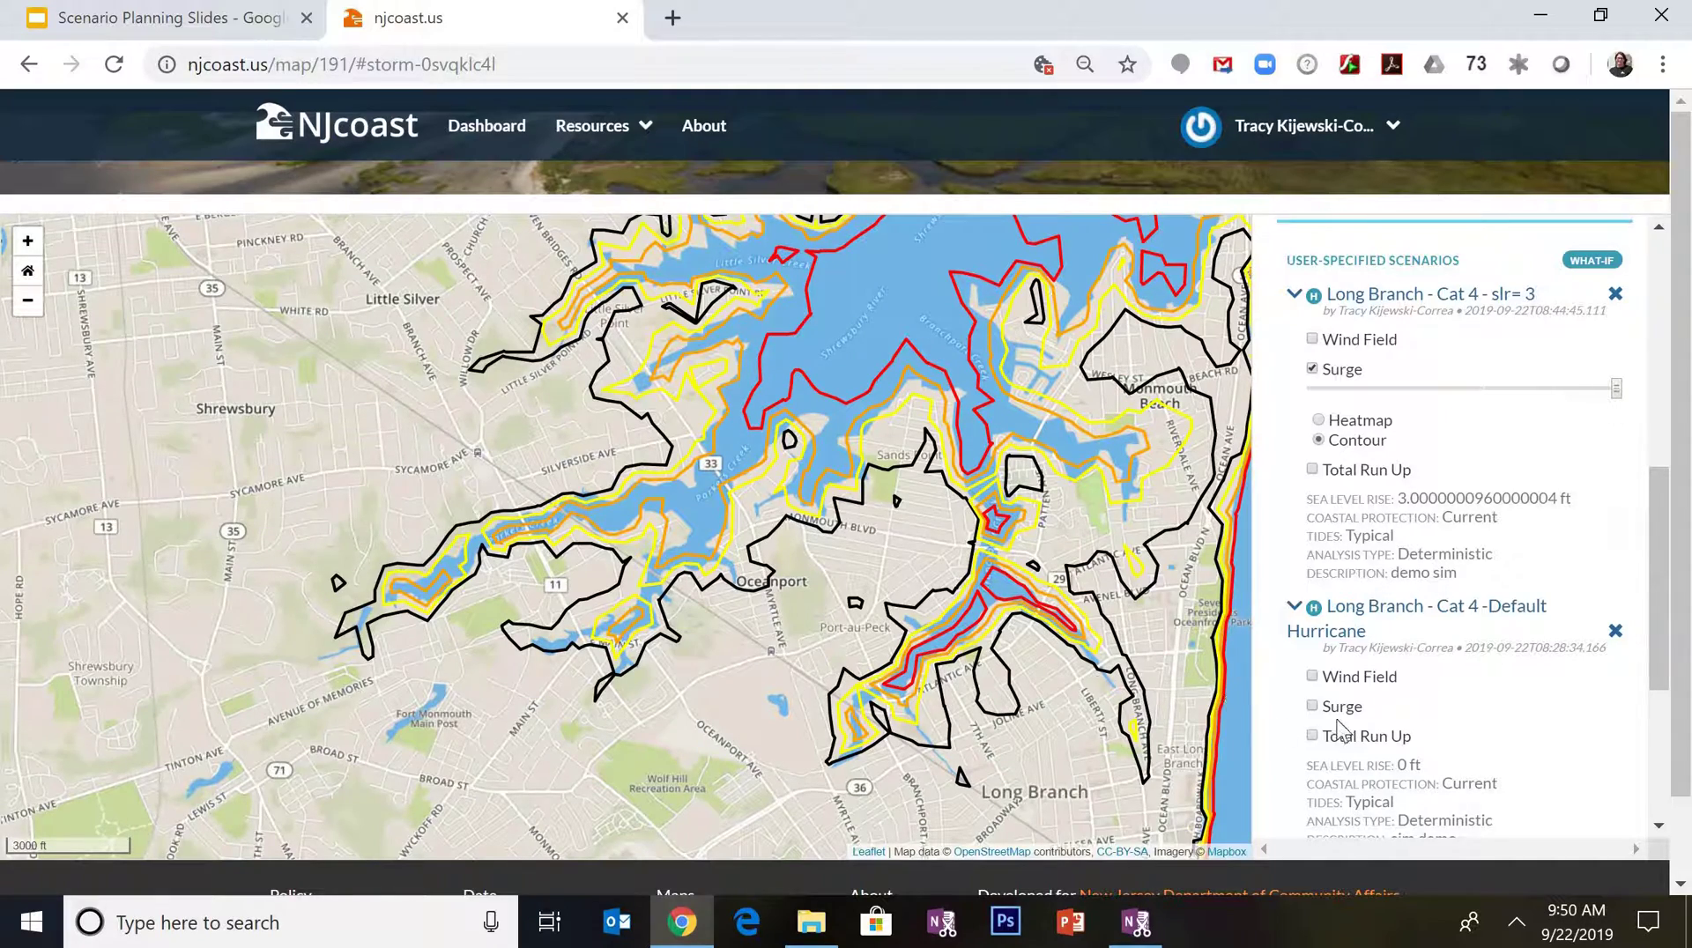
pyautogui.scroll(1, 871, 577)
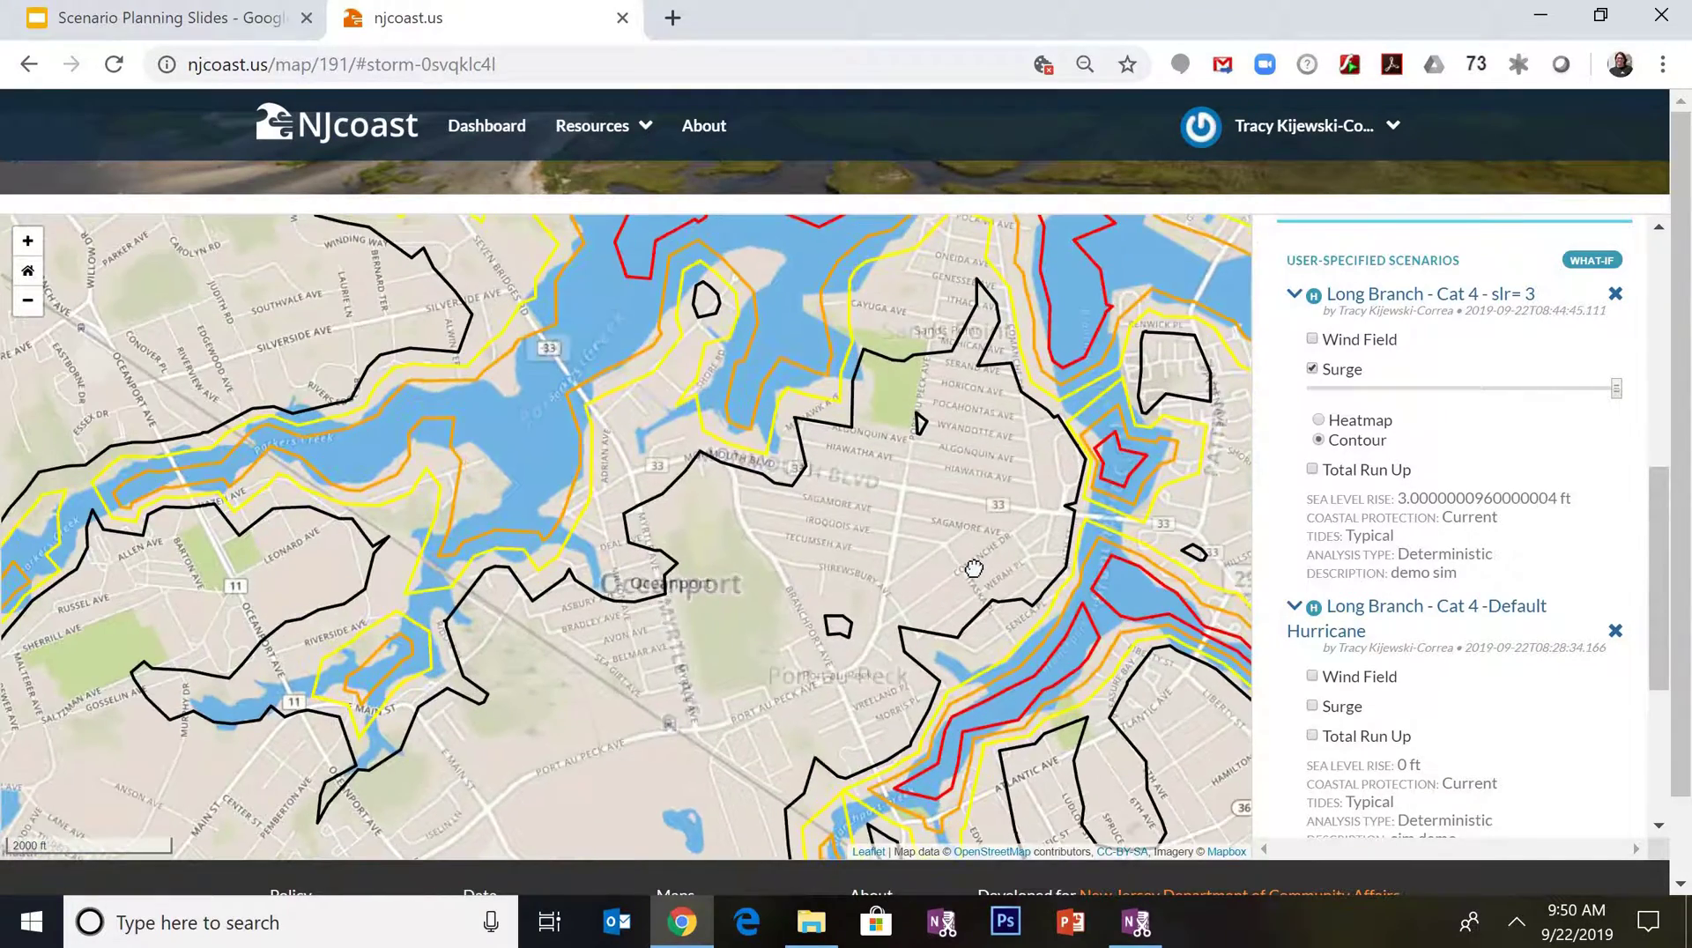
pyautogui.click(1312, 707)
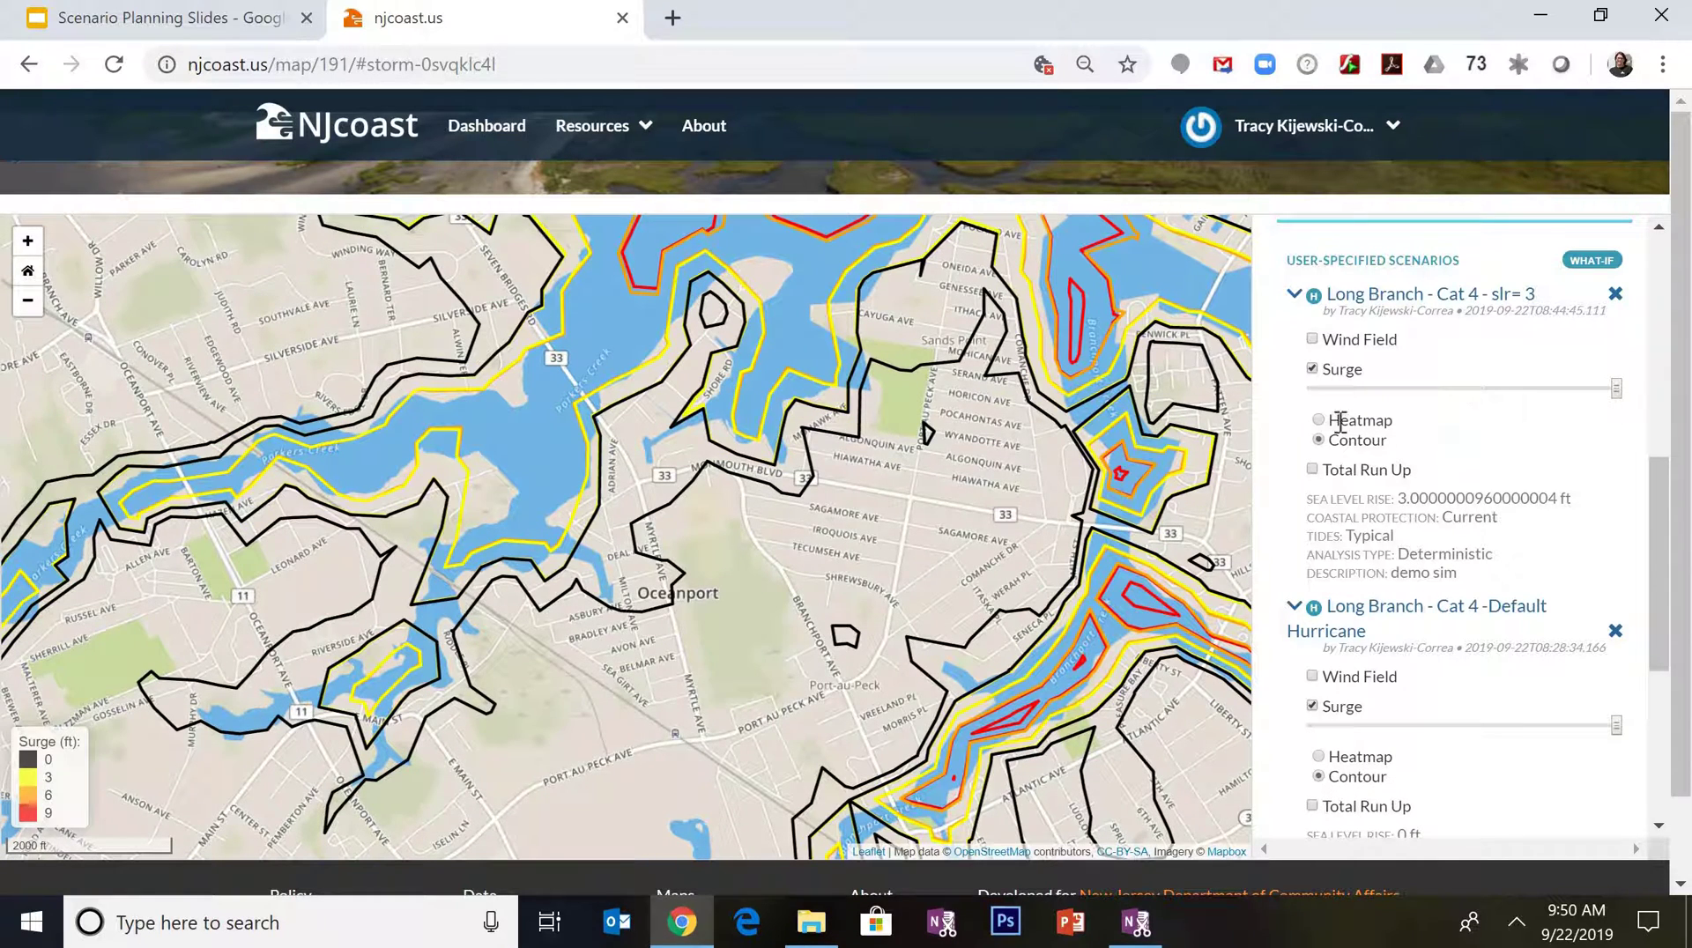
pyautogui.click(1312, 369)
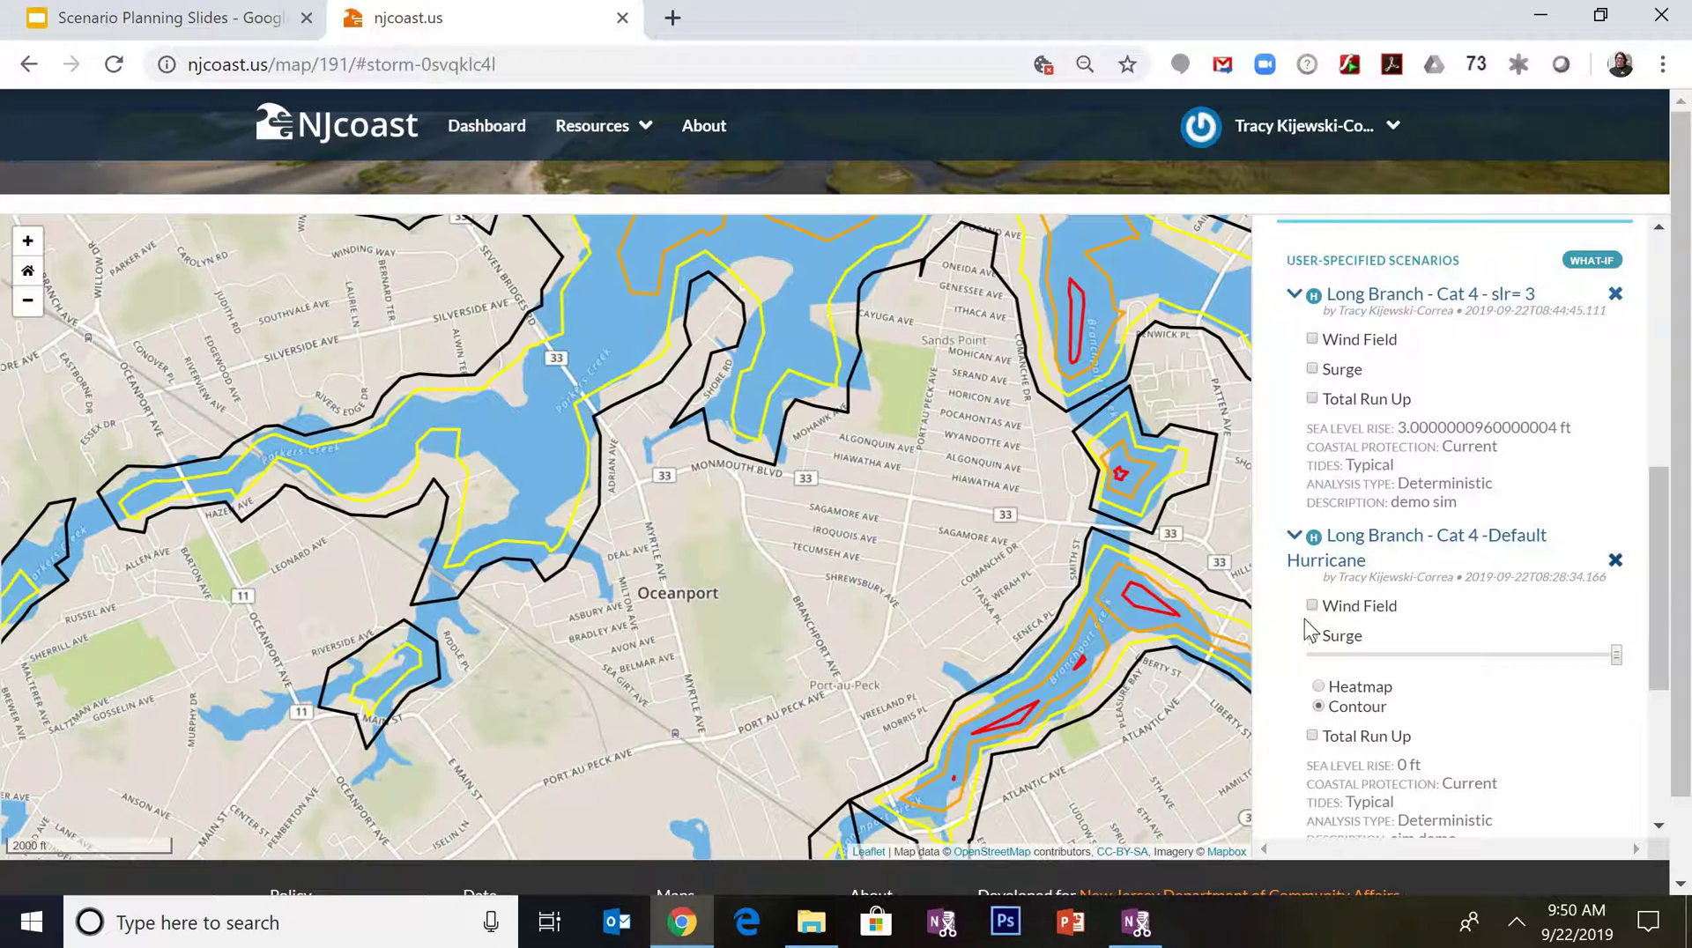
pyautogui.click(1311, 368)
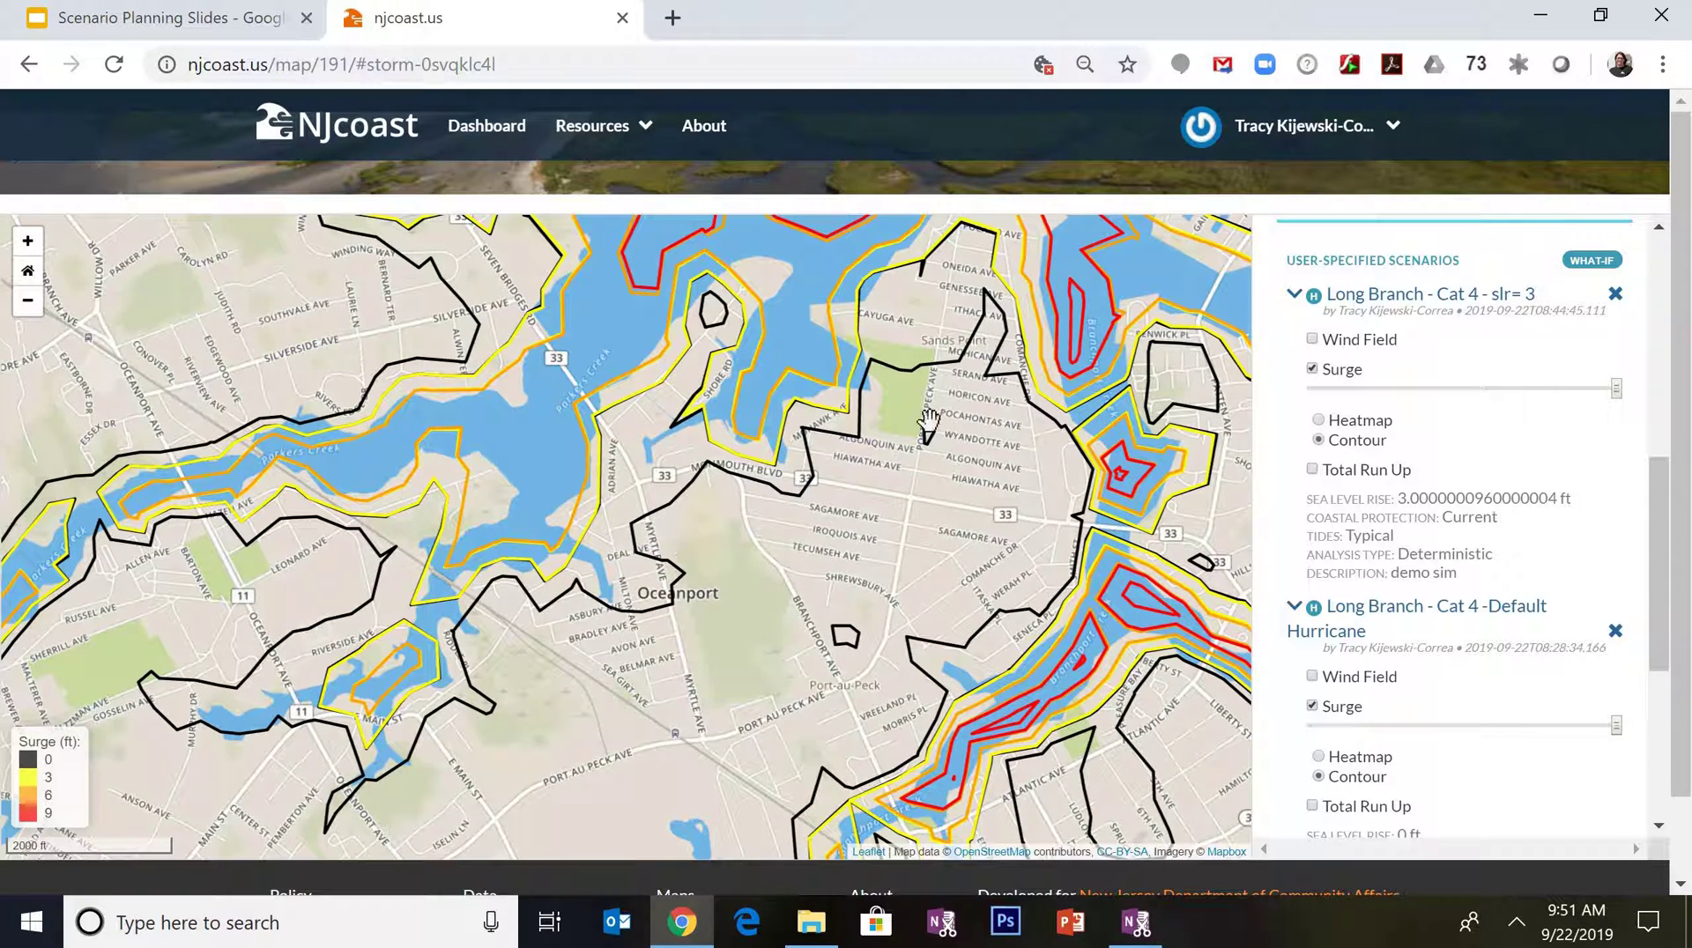
# Examine the GIS layers available under Transportation and Structure for the Planning role
pyautogui.scroll(10, 1672, 454)
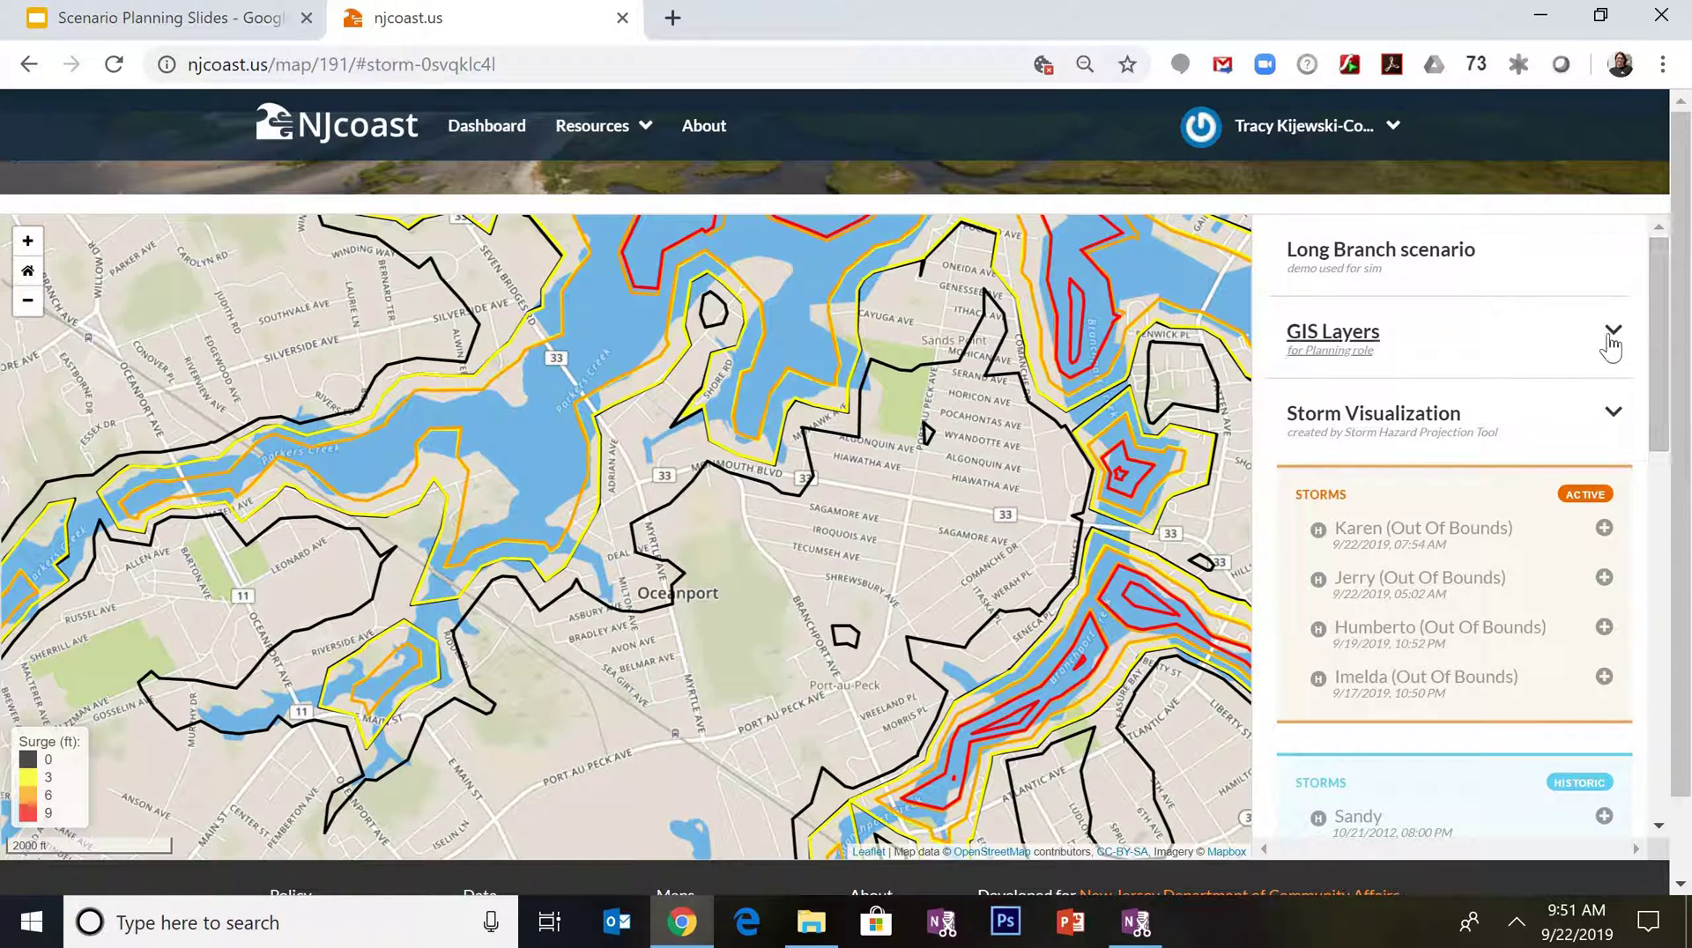
pyautogui.click(1612, 334)
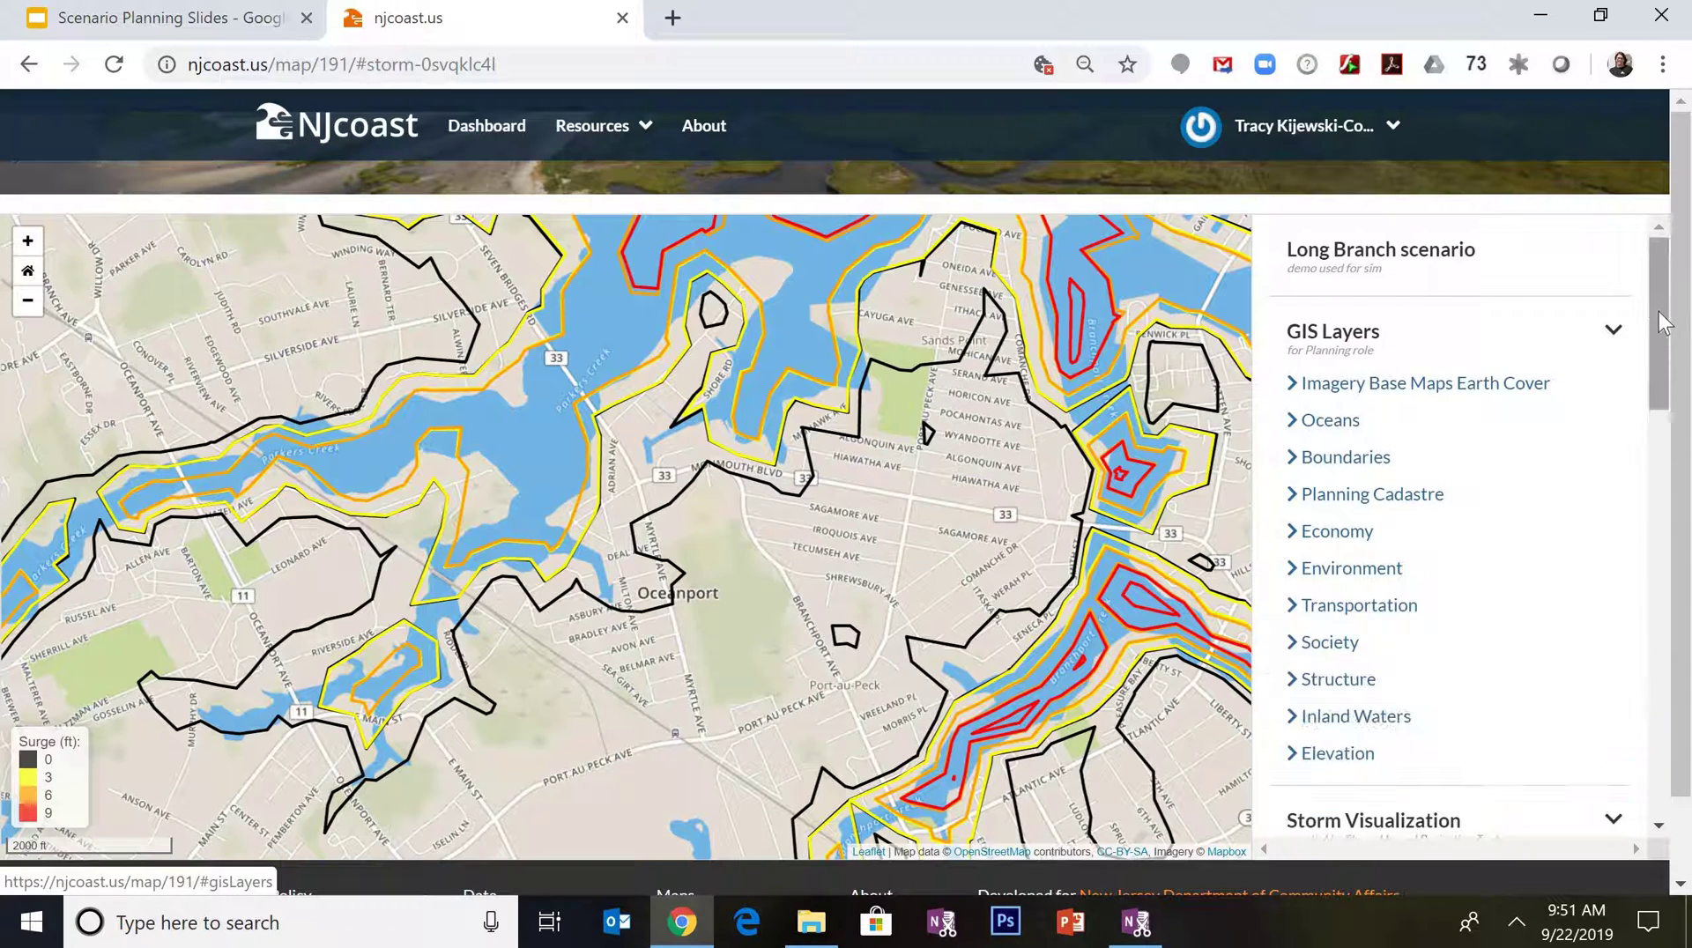
pyautogui.scroll(-1, 1432, 473)
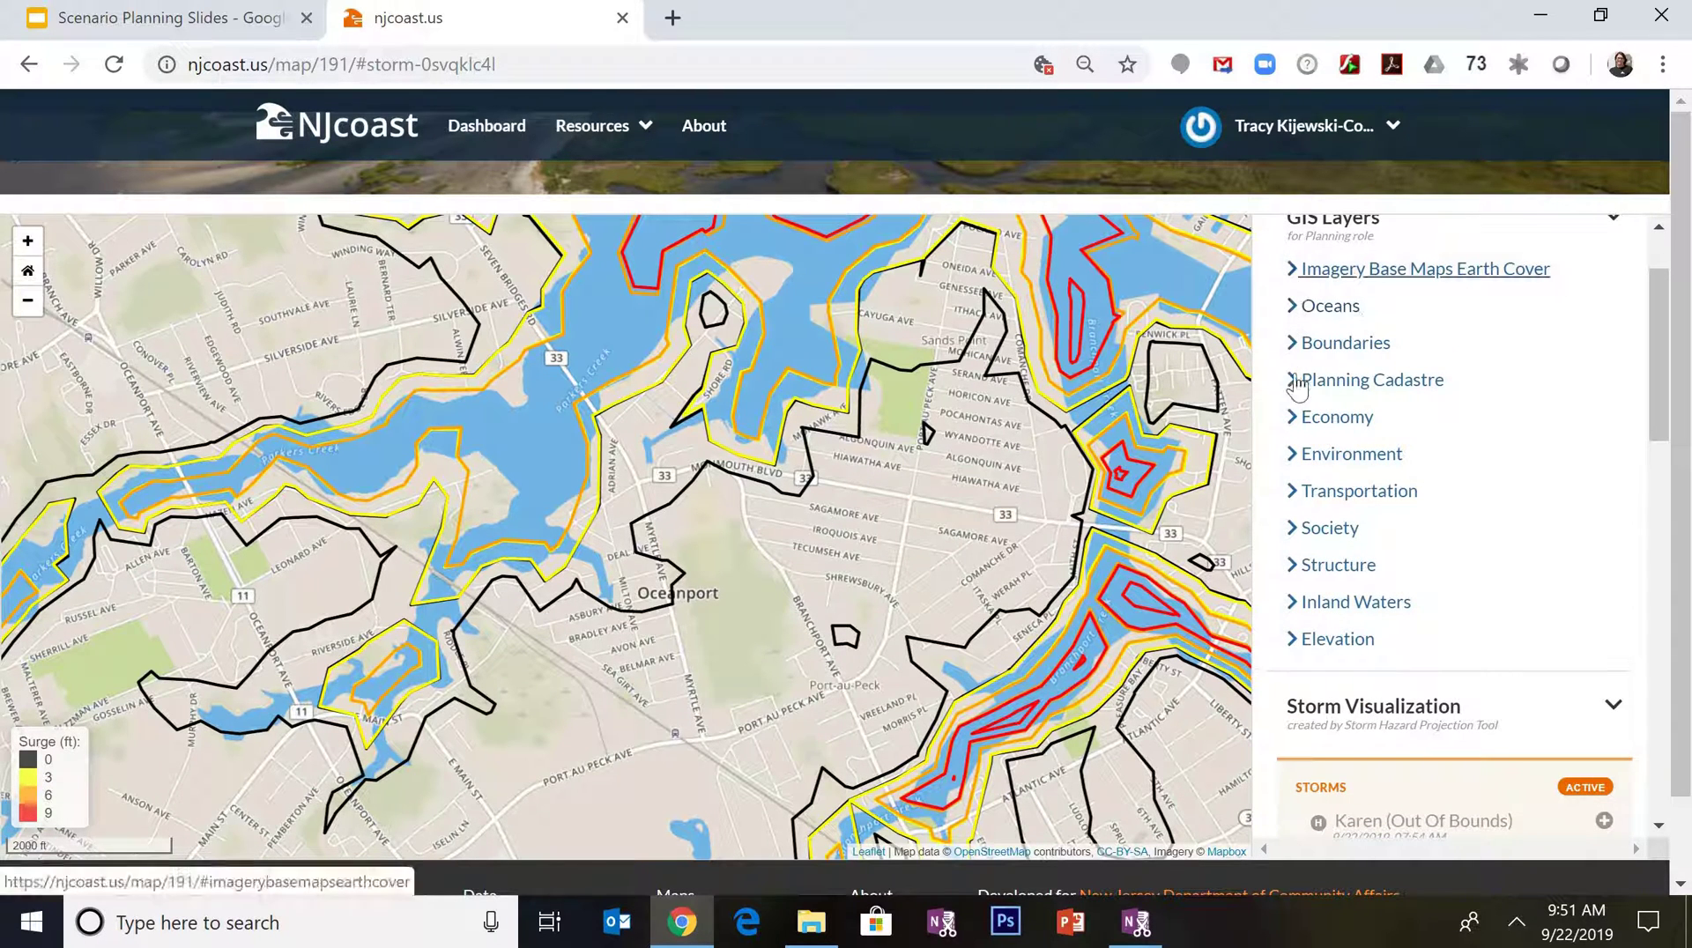
pyautogui.click(1292, 493)
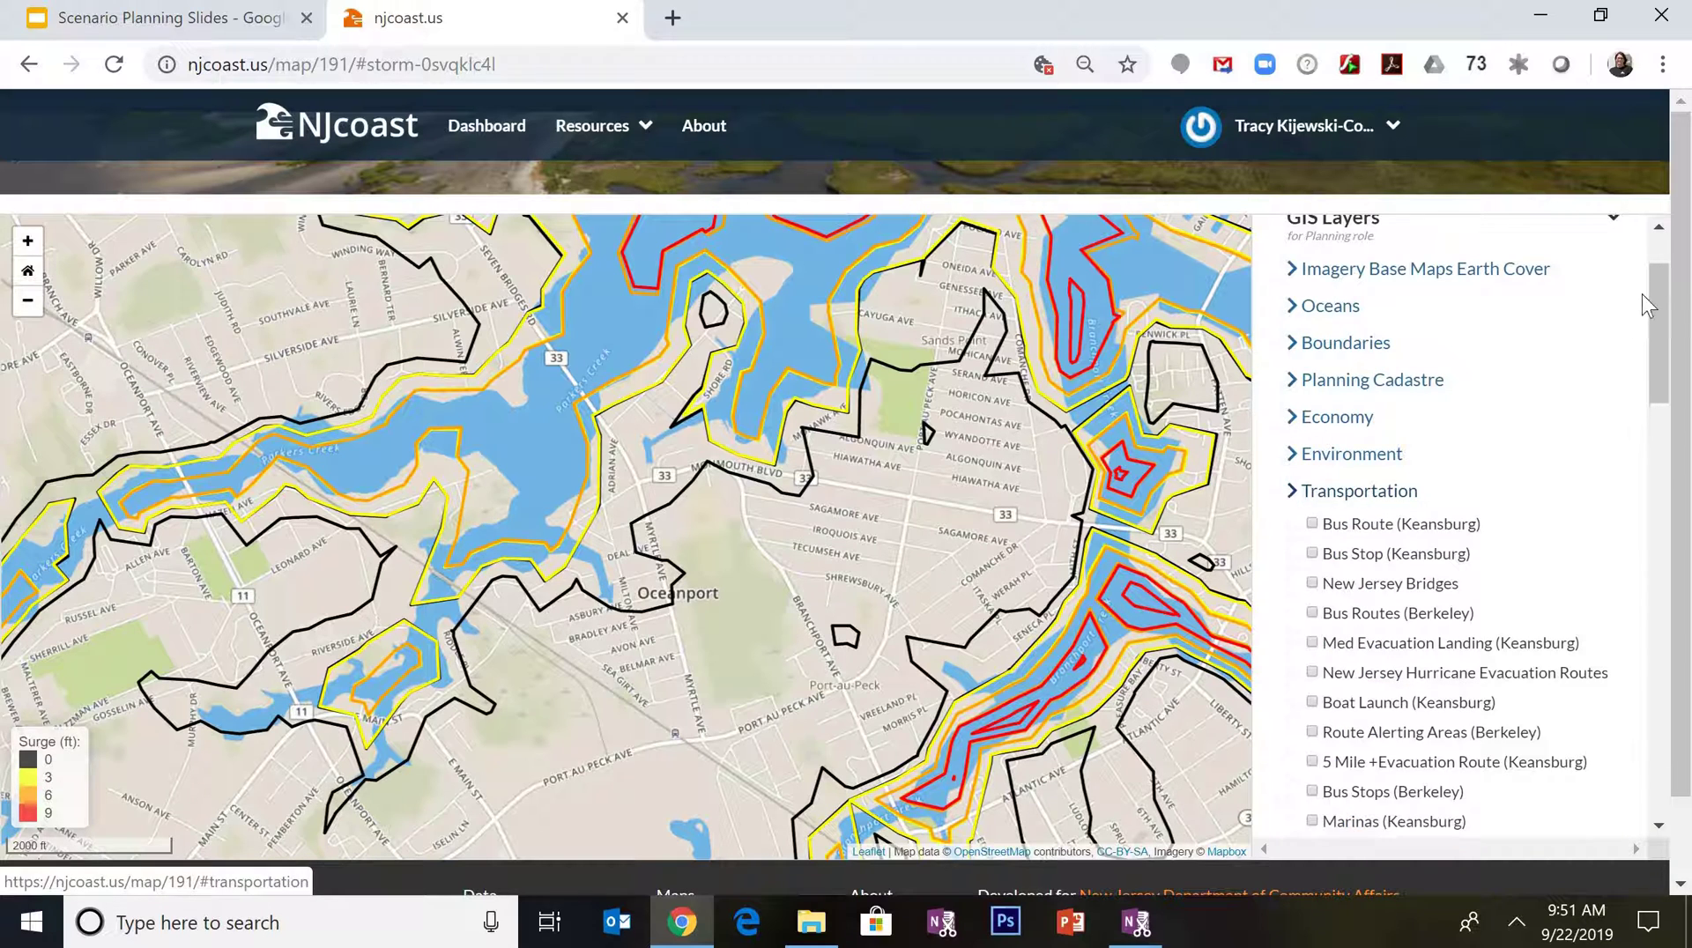
pyautogui.moveTo(1654, 310); pyautogui.dragTo(1654, 344)
pyautogui.scroll(-2, 1469, 729)
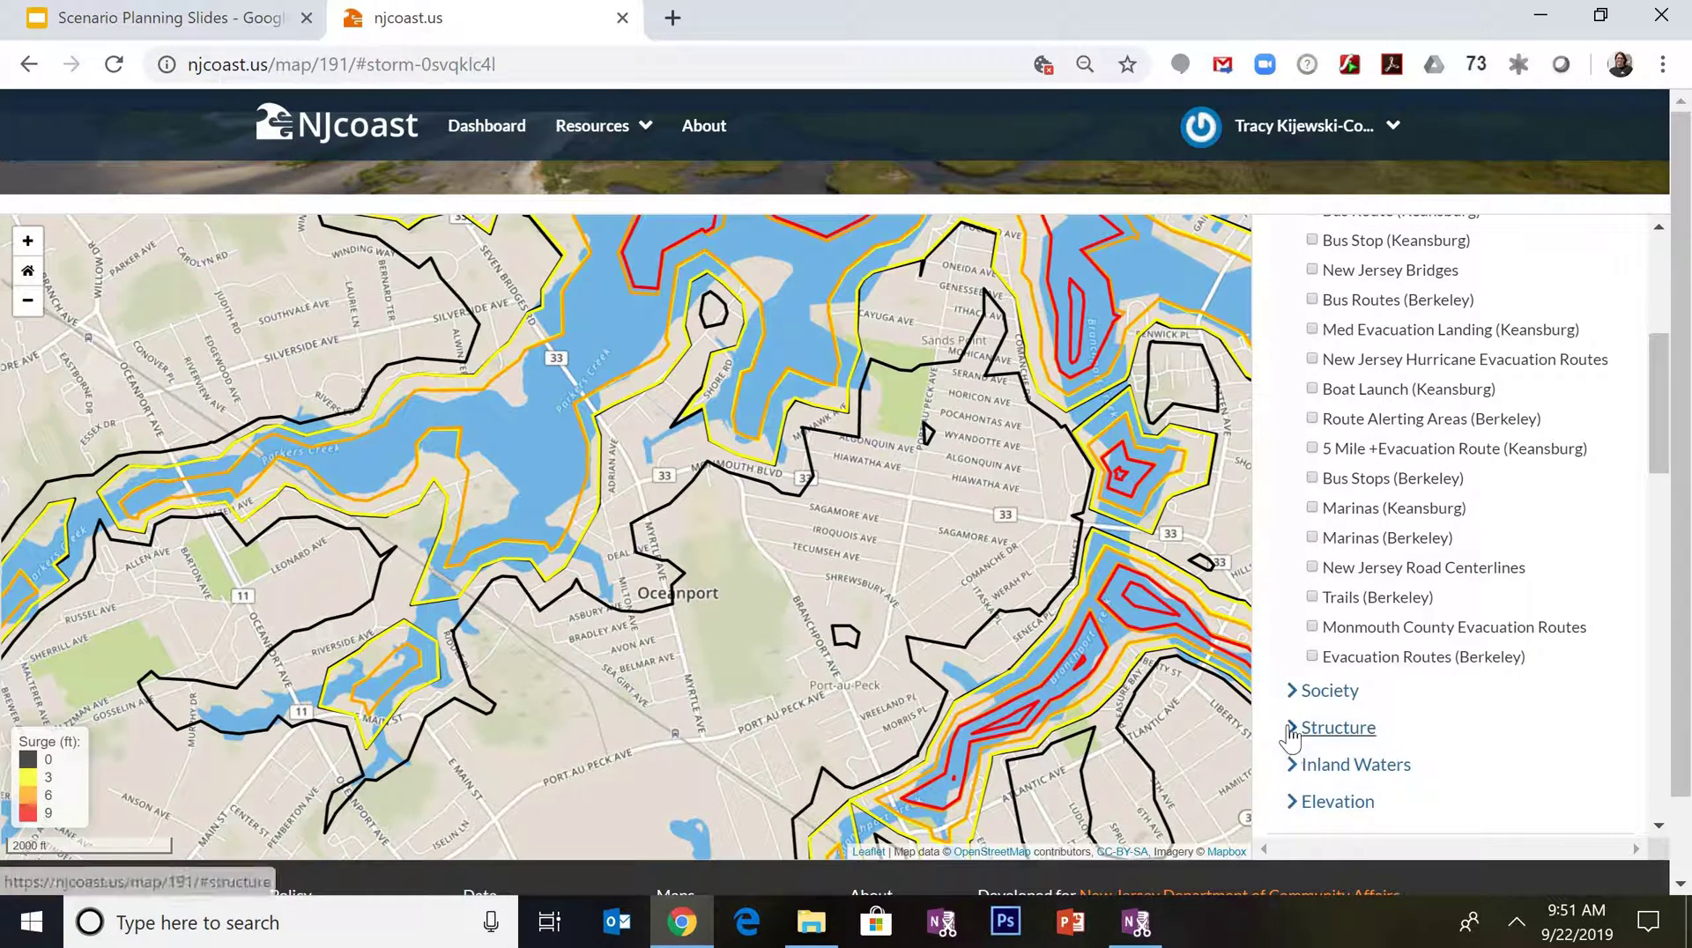
pyautogui.click(1297, 729)
pyautogui.moveTo(1656, 400); pyautogui.dragTo(1656, 451)
pyautogui.scroll(-1, 1654, 453)
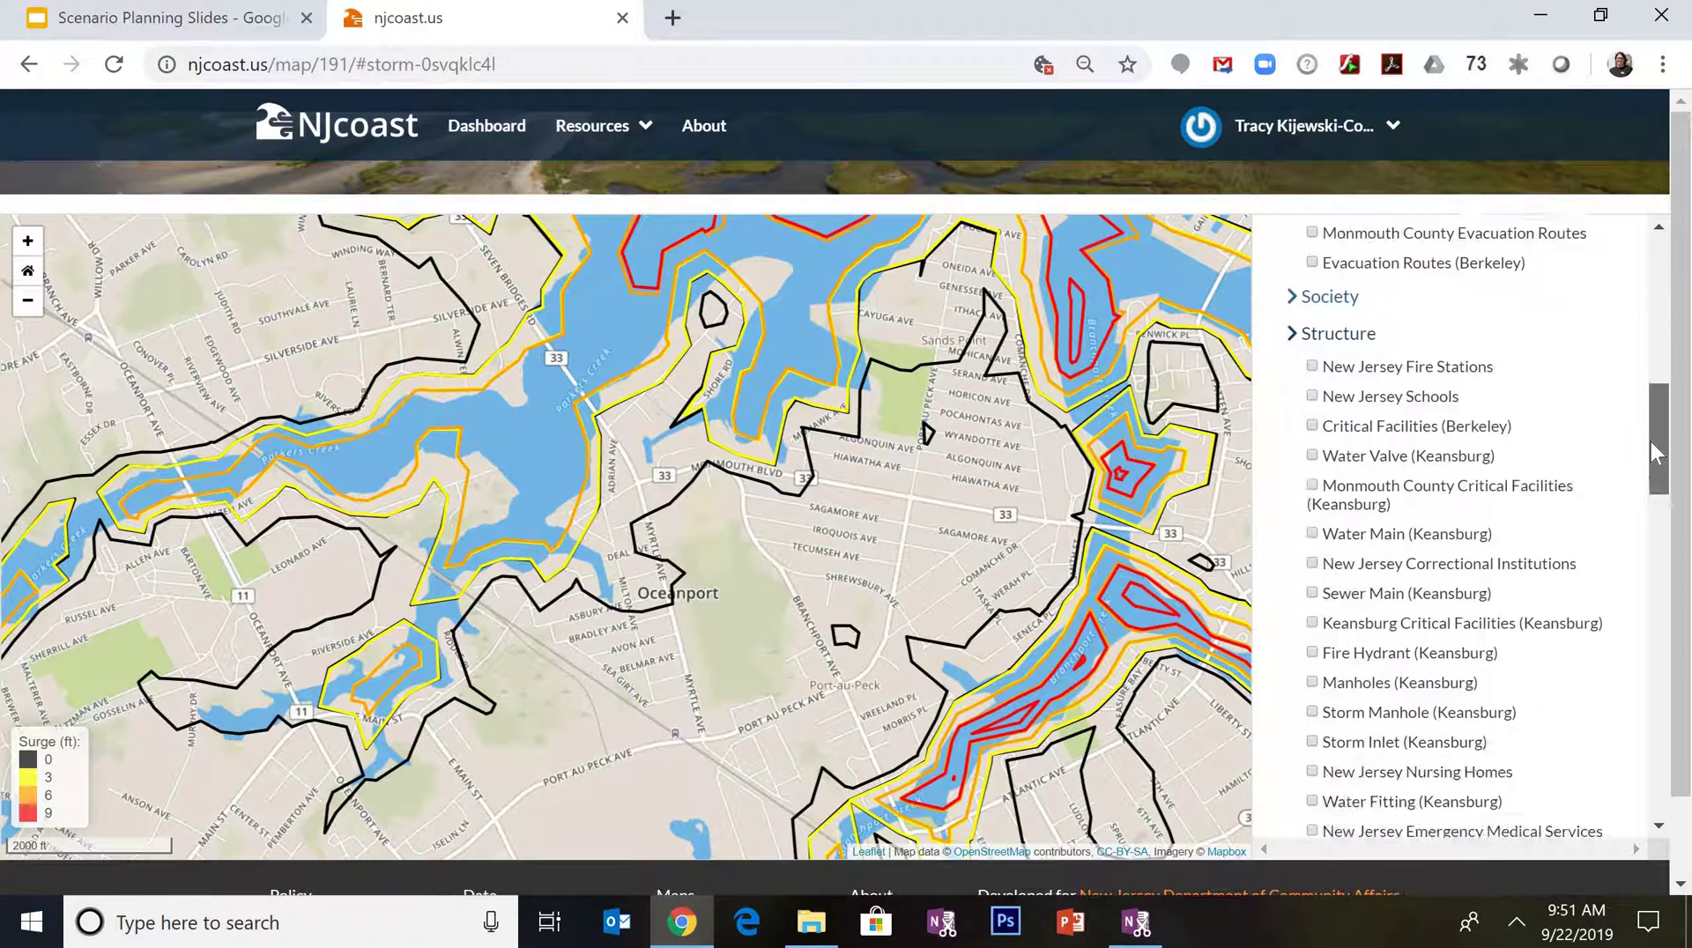
# Examine the GIS layers available under Planning Cadastre
pyautogui.click(1659, 282)
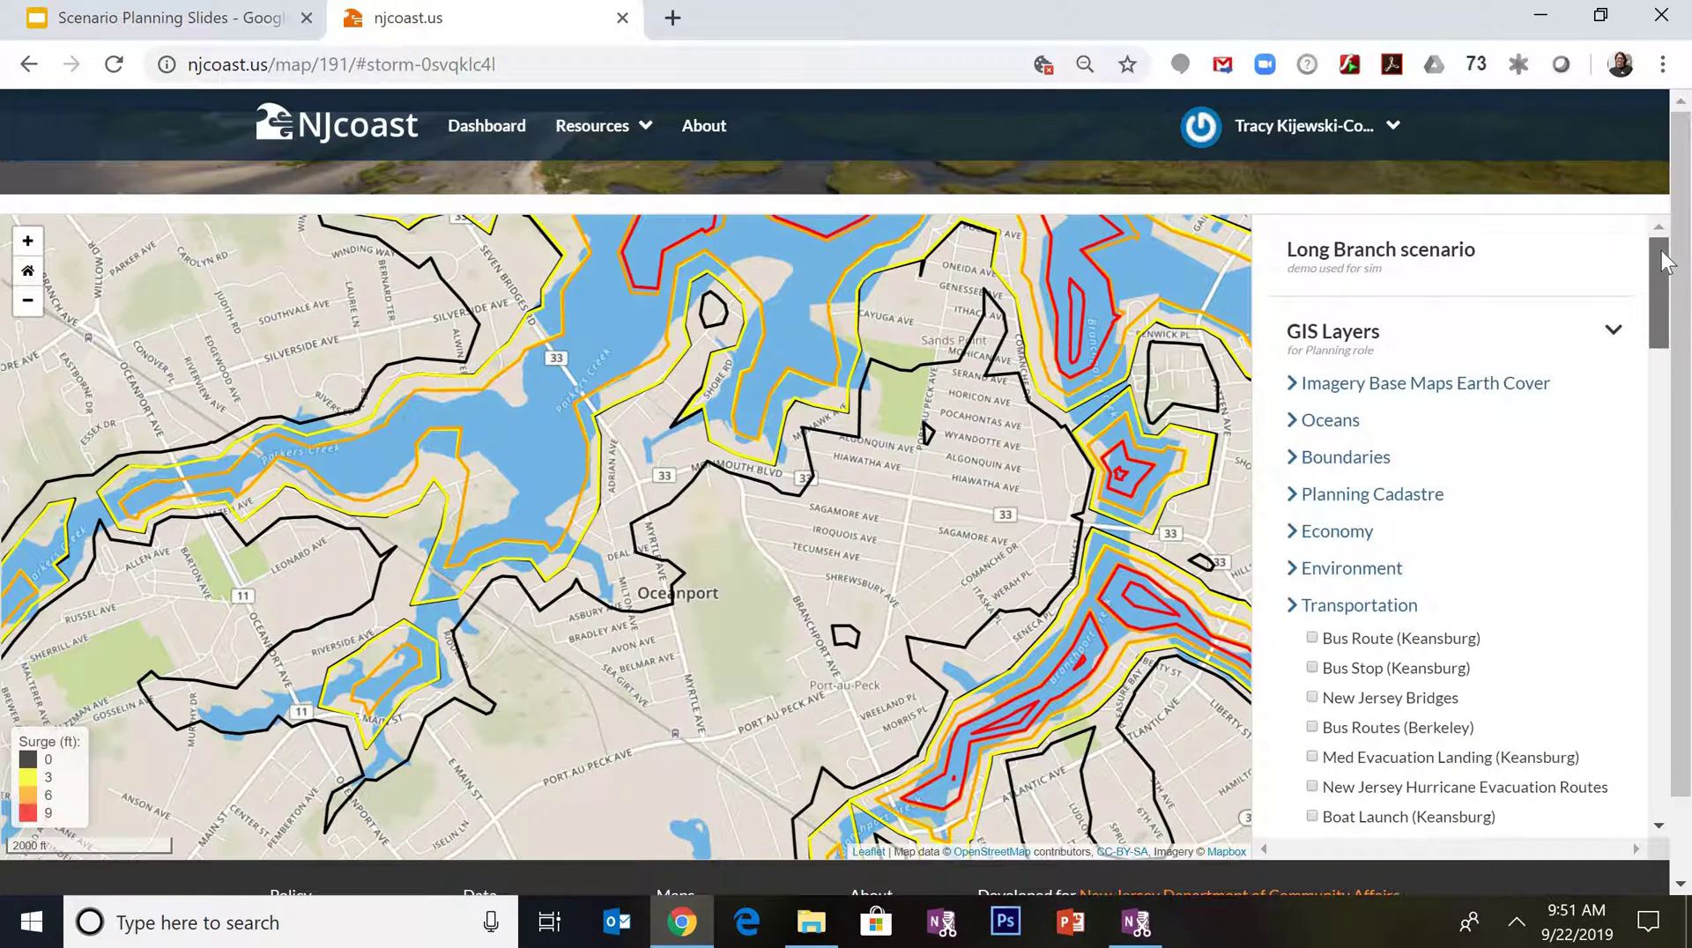
pyautogui.click(1302, 501)
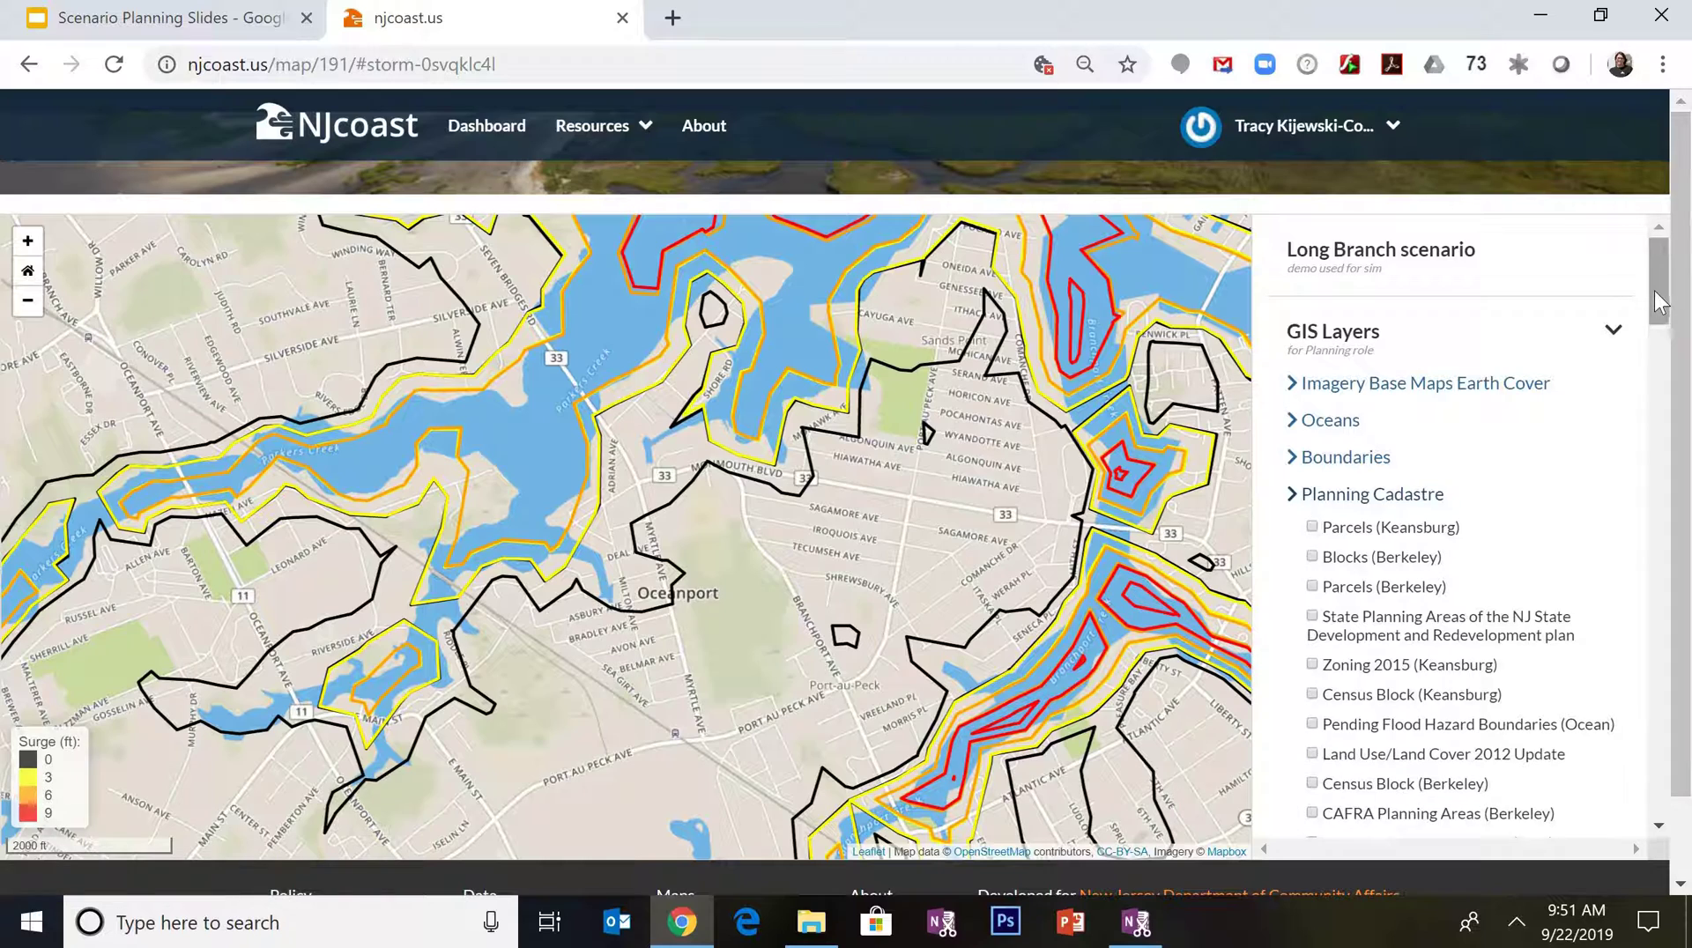
pyautogui.scroll(-2, 1653, 315)
pyautogui.moveTo(1651, 311); pyautogui.dragTo(1536, 332)
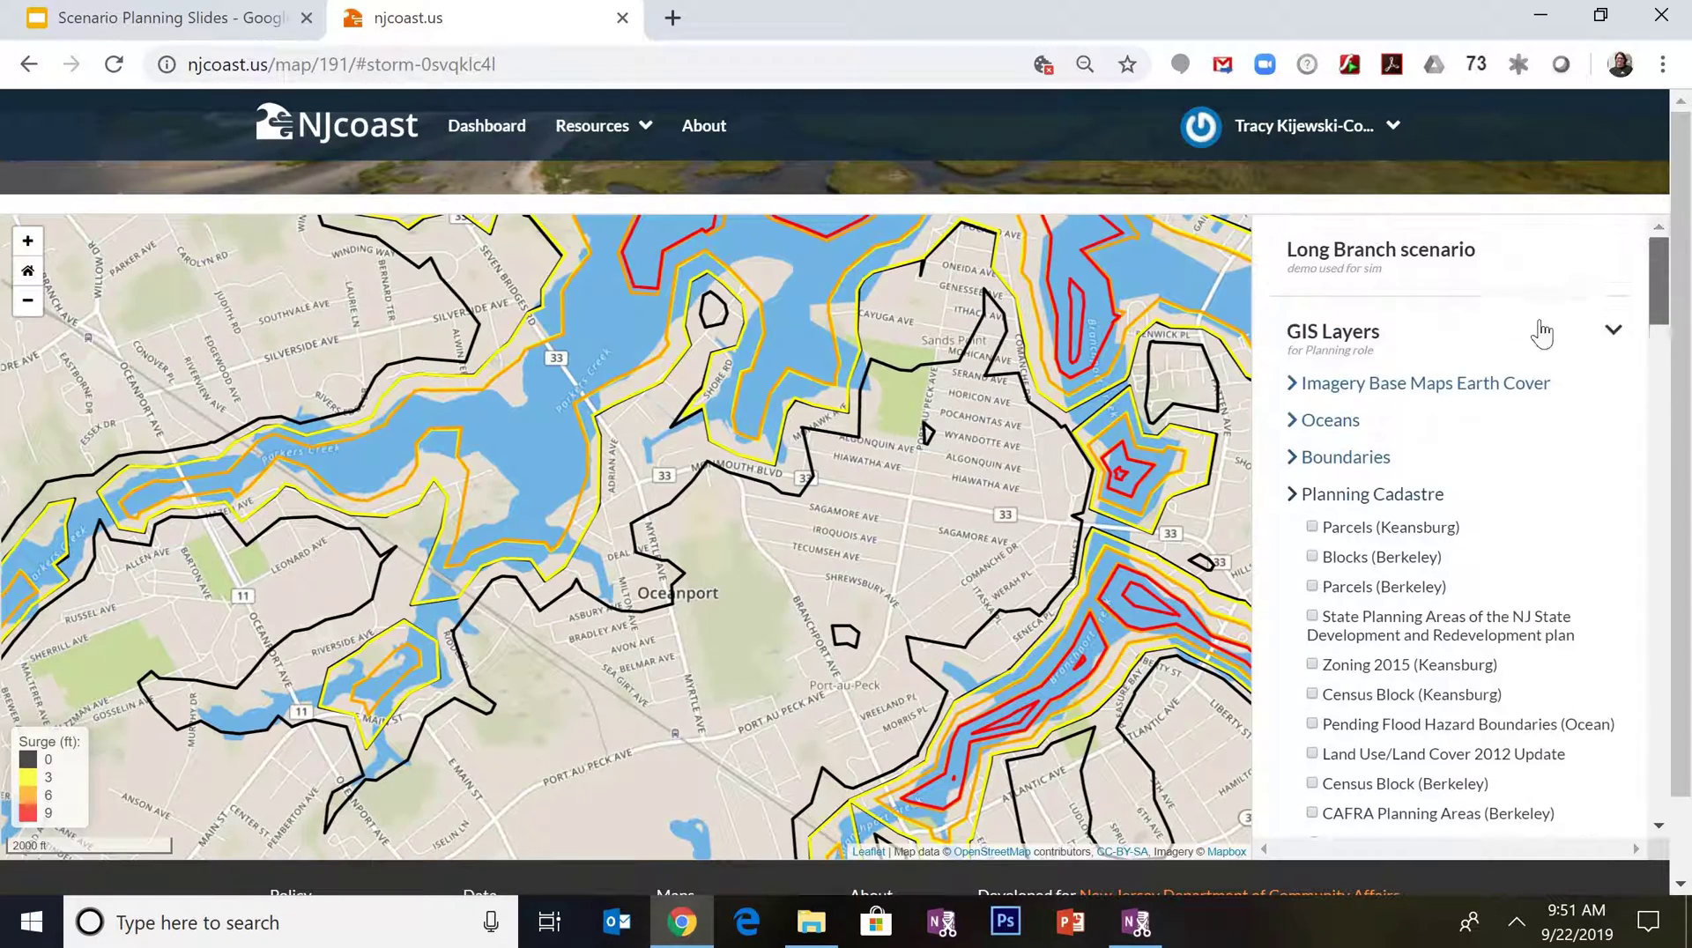
# Overlay the Natural 2017 imagery base map and reduce its opacity to about half
pyautogui.click(1300, 383)
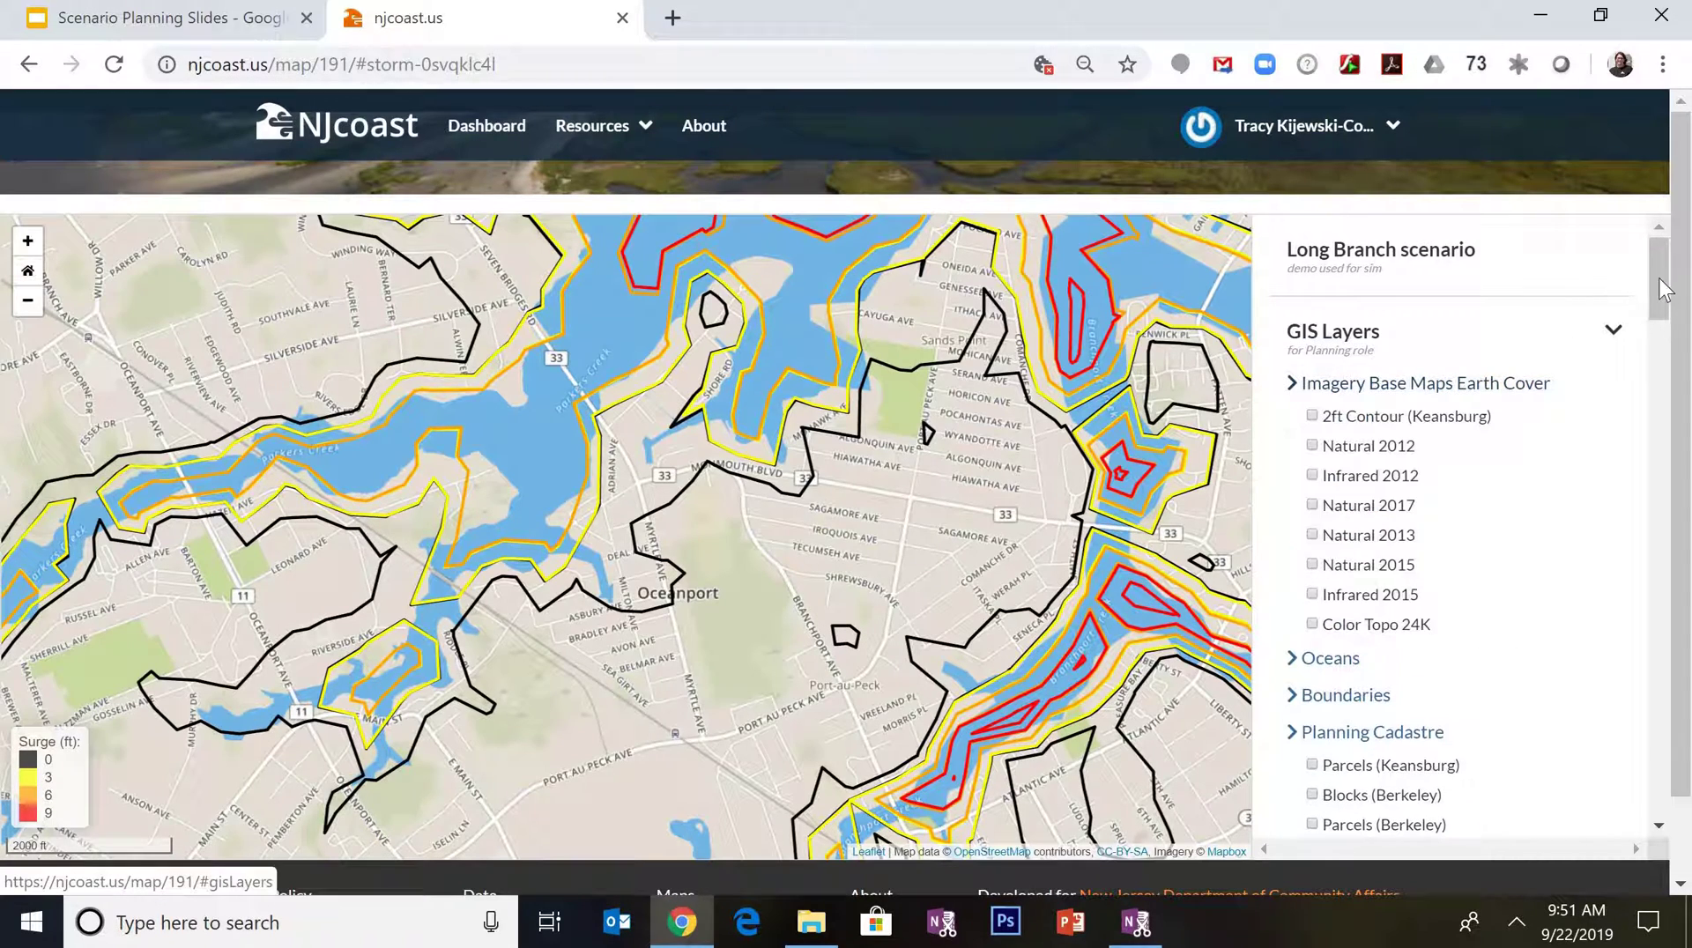
pyautogui.scroll(-2, 1342, 400)
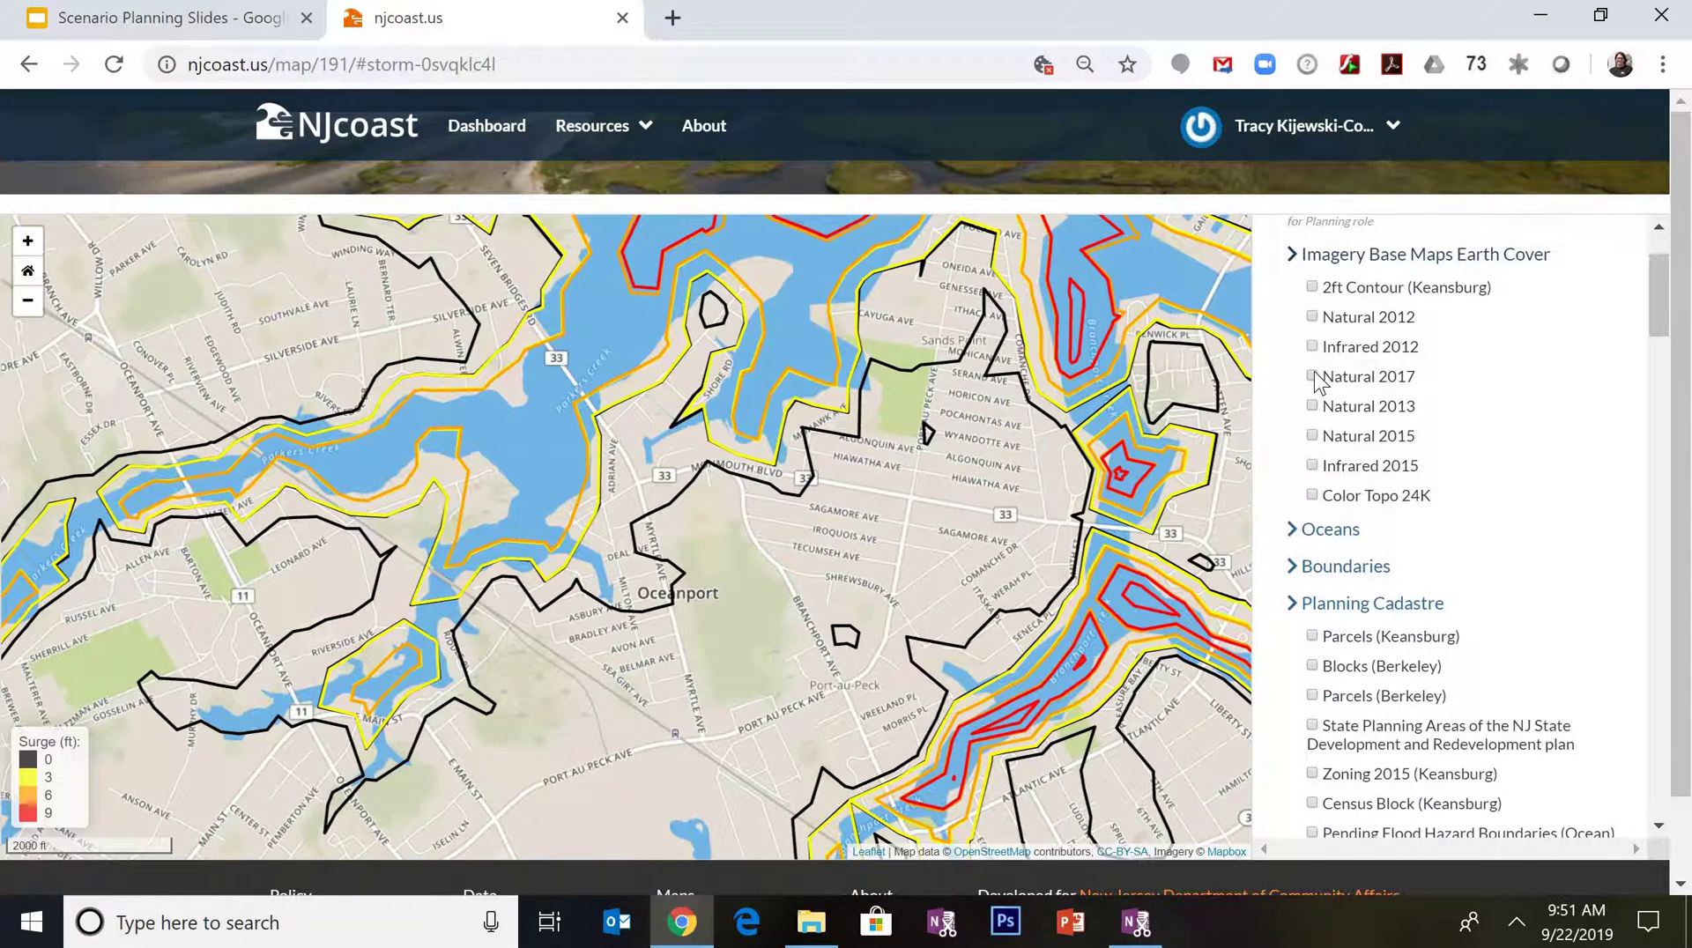
pyautogui.click(1313, 377)
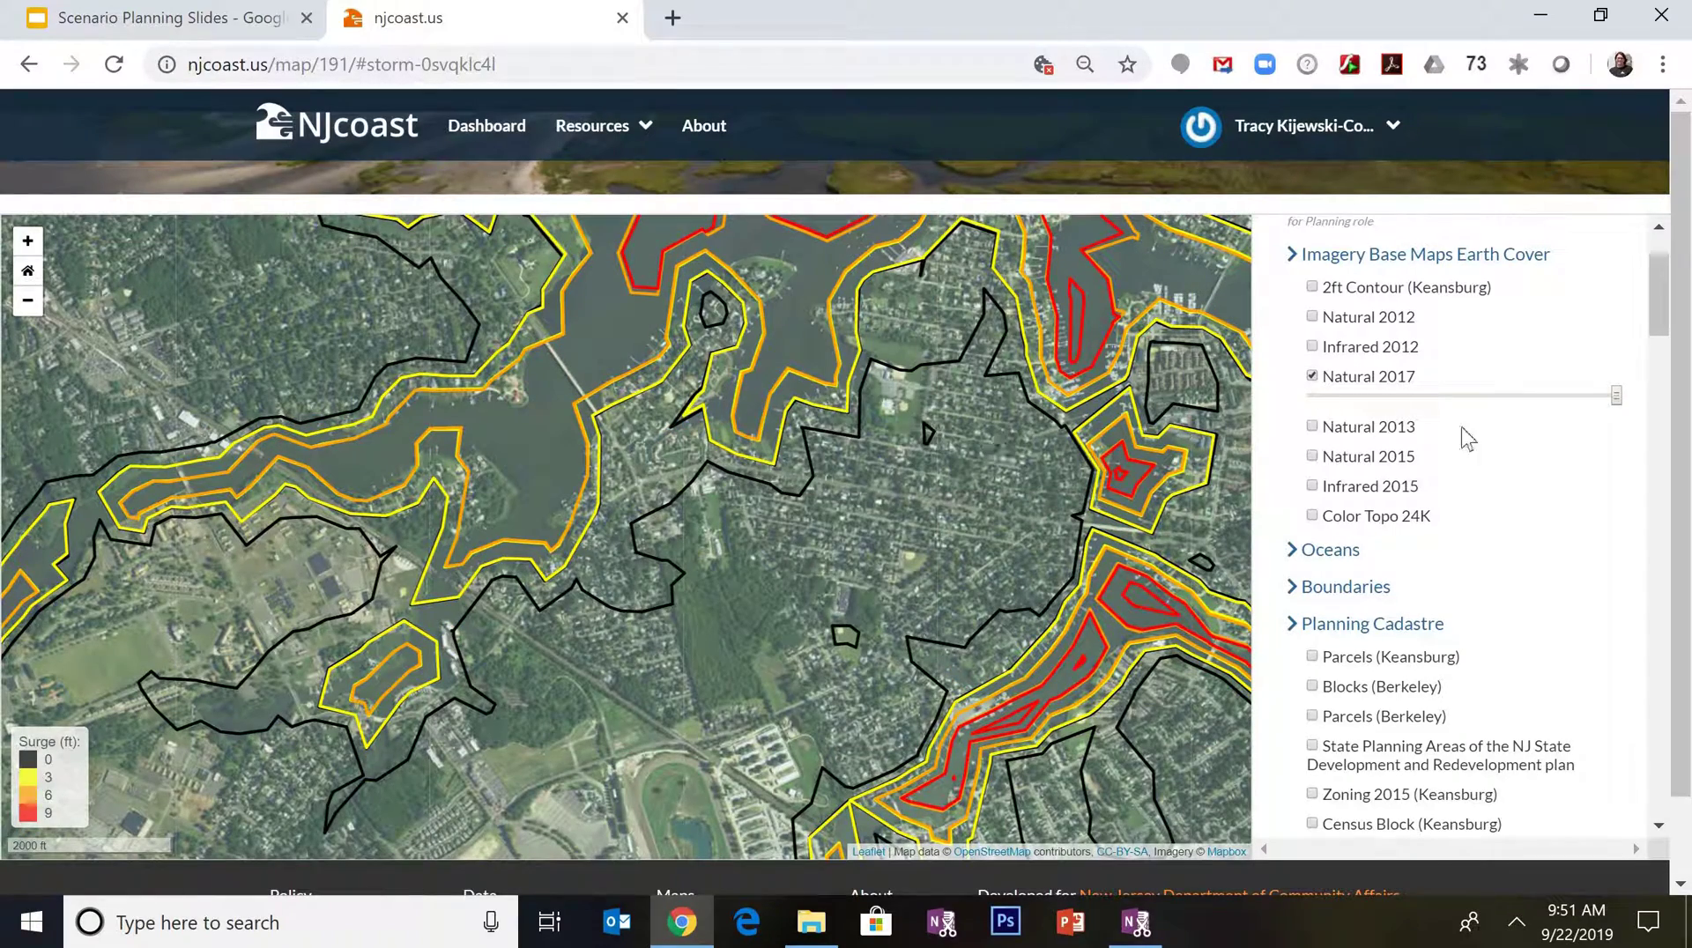
pyautogui.moveTo(1609, 400); pyautogui.dragTo(1463, 396)
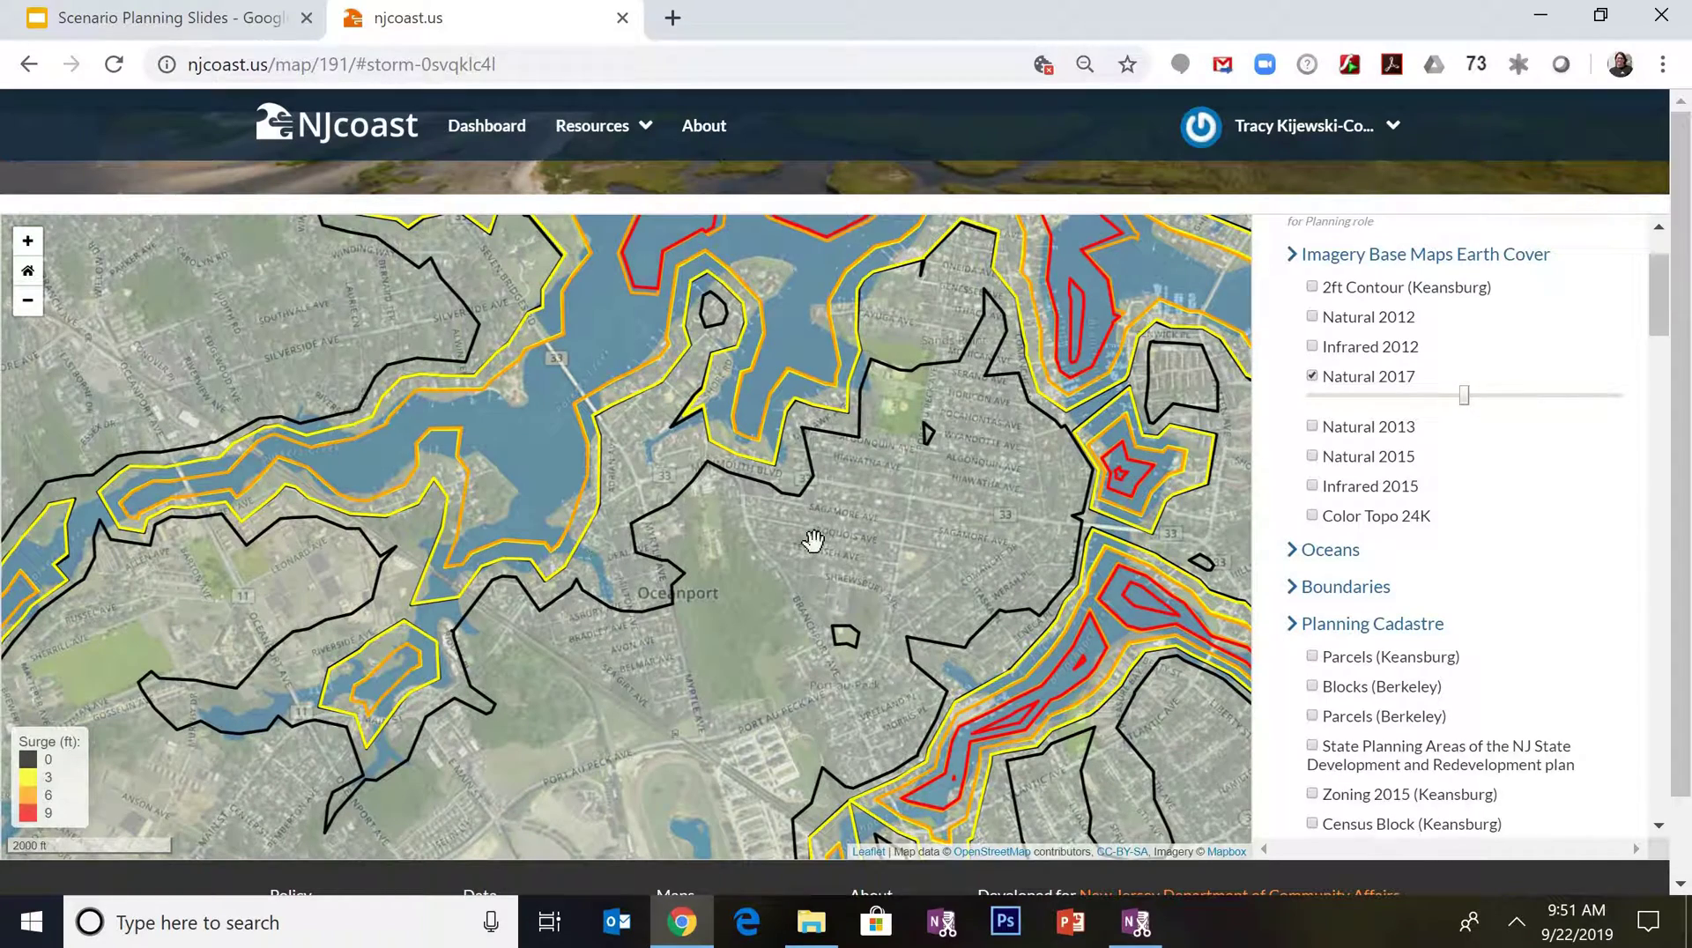
# Collapse the Imagery Base Maps Earth Cover, Planning Cadastre, Transportation and Structure layer groups
pyautogui.click(1292, 254)
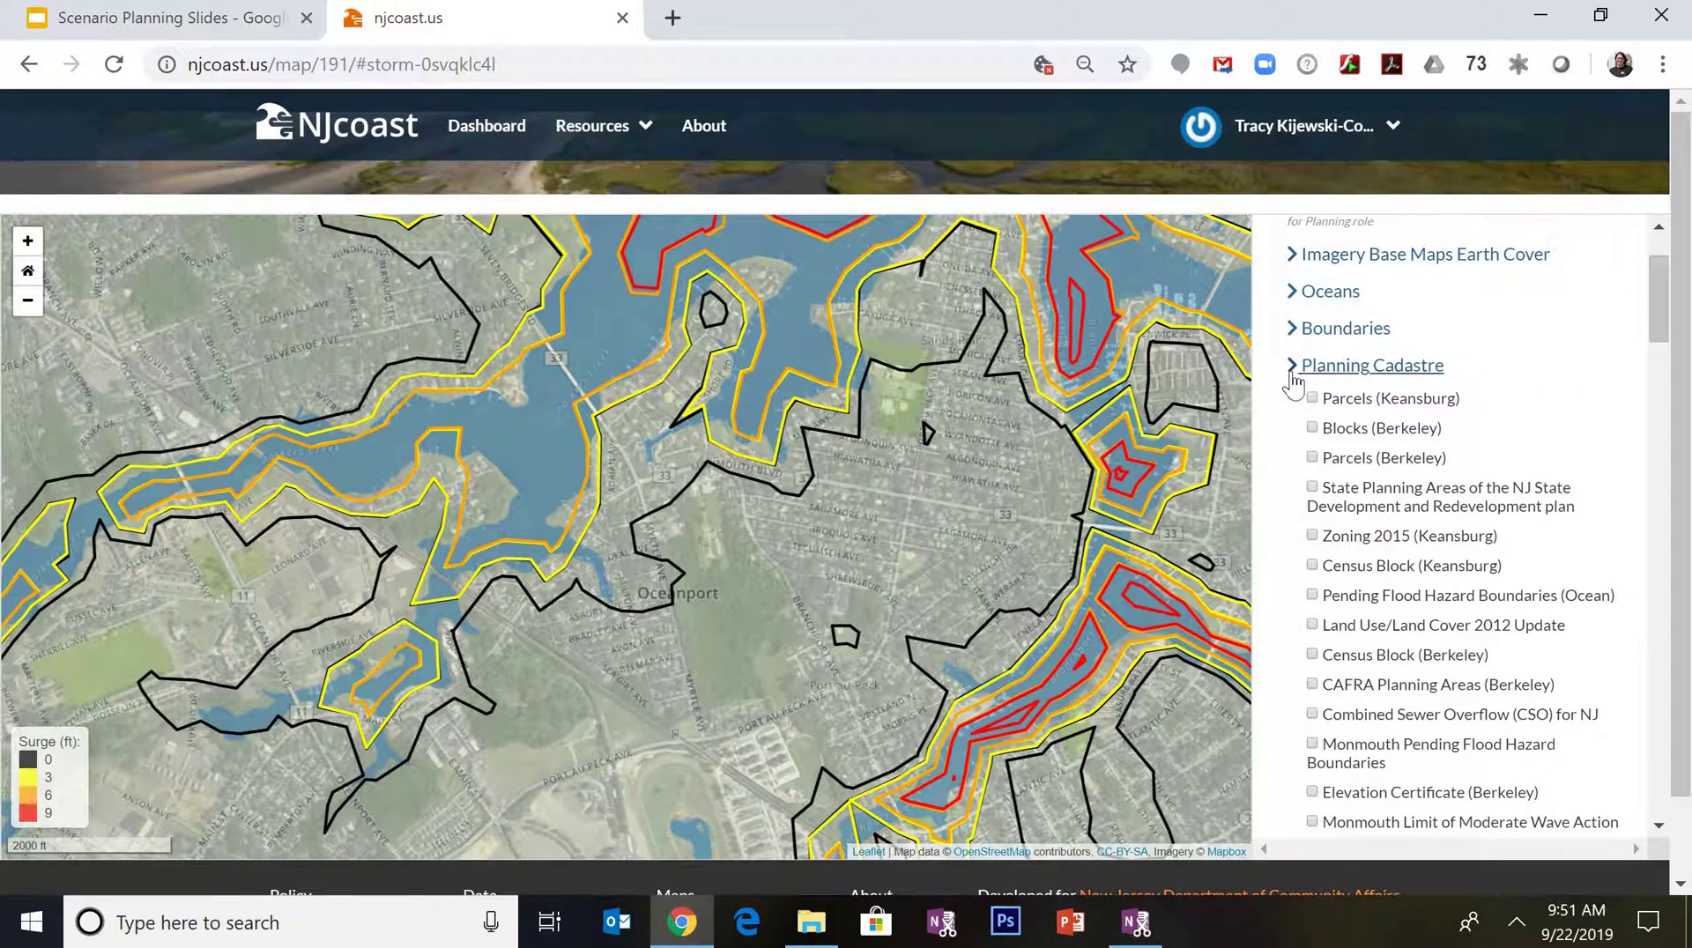
pyautogui.click(1291, 365)
pyautogui.click(1293, 476)
pyautogui.click(1293, 476)
pyautogui.click(1295, 546)
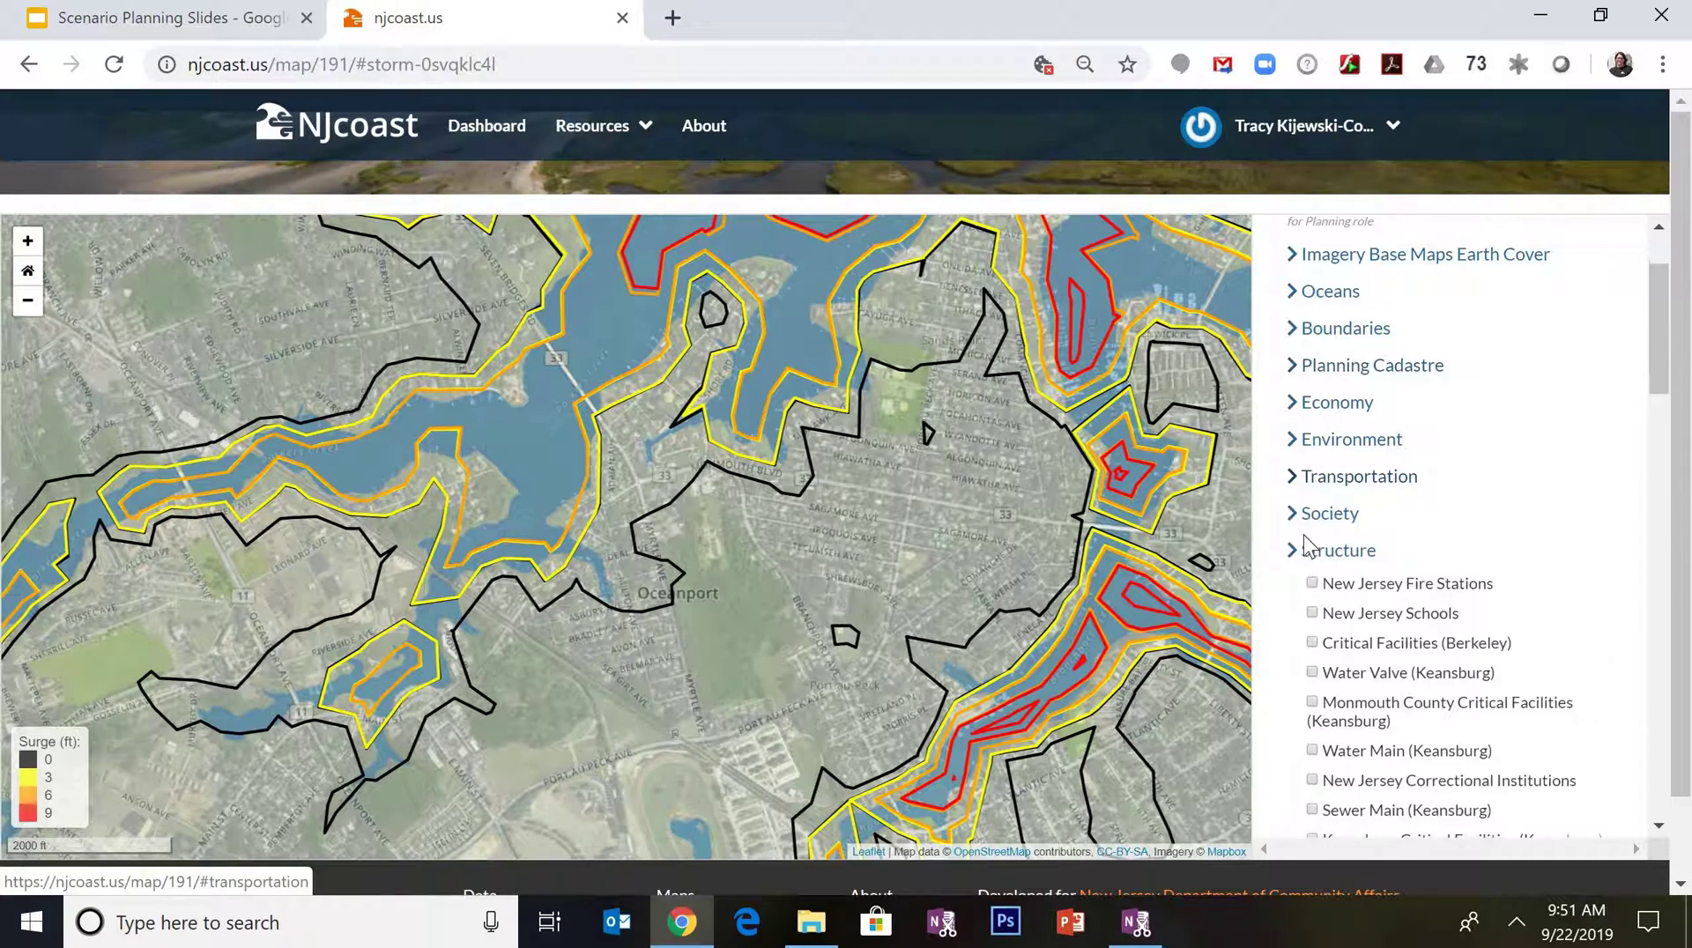
pyautogui.scroll(-3, 1301, 555)
pyautogui.click(1297, 289)
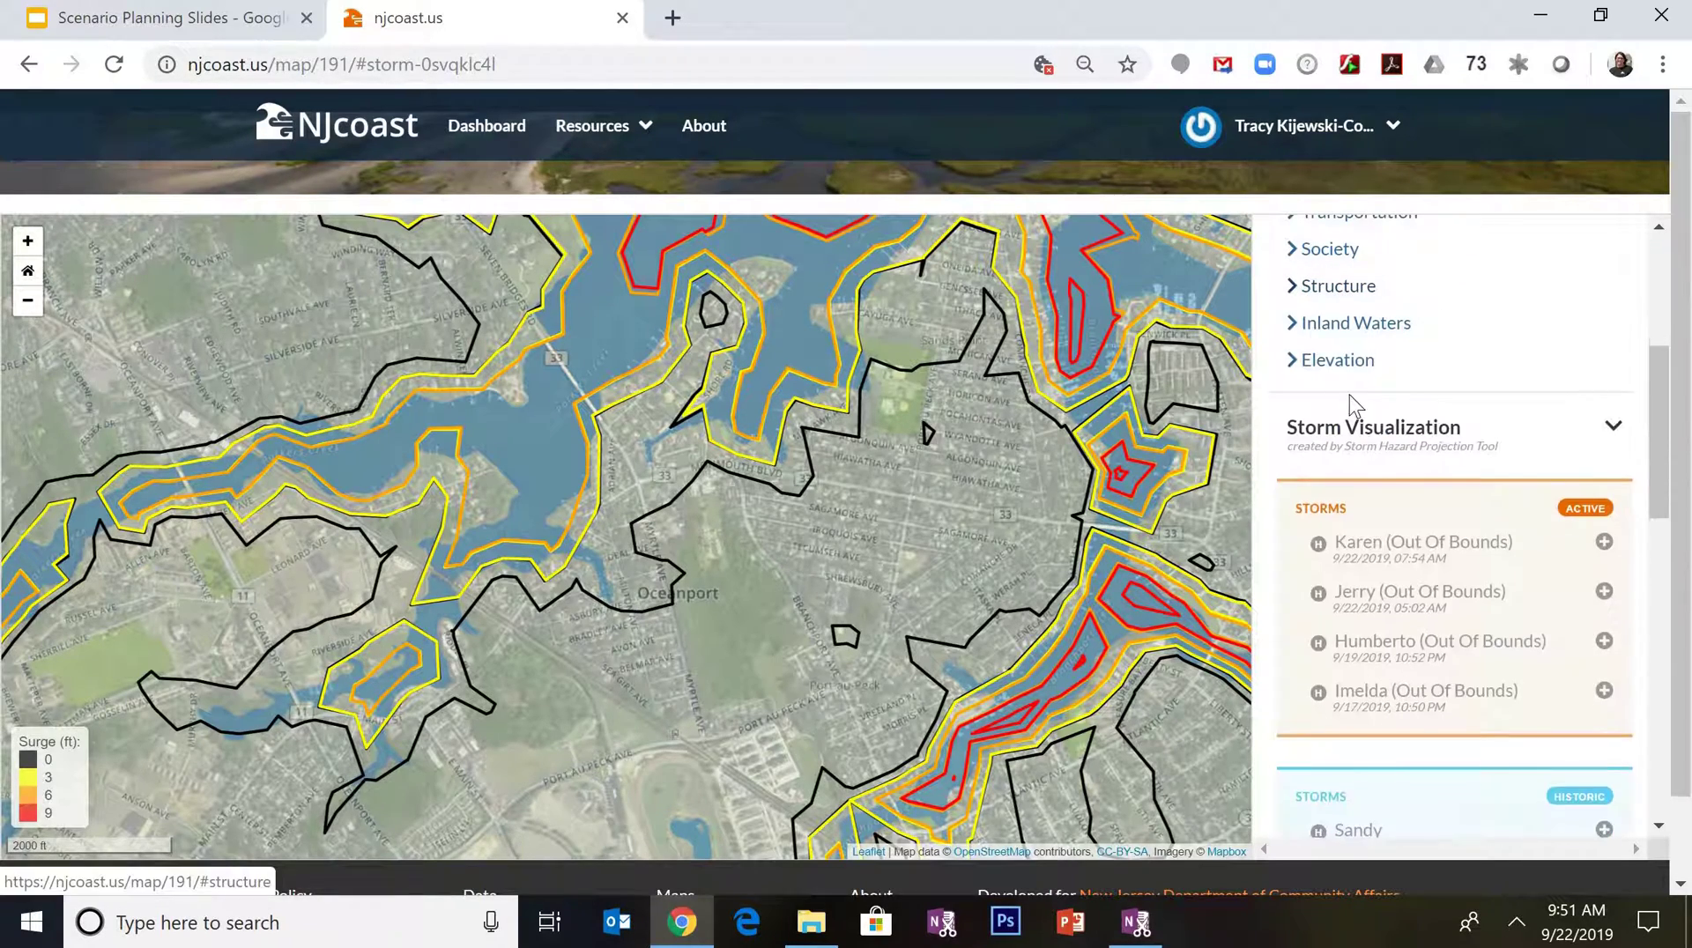
# Review the two what-if scenarios' settings and the simulation, annotation and sharing options that follow them
pyautogui.scroll(-6, 1386, 520)
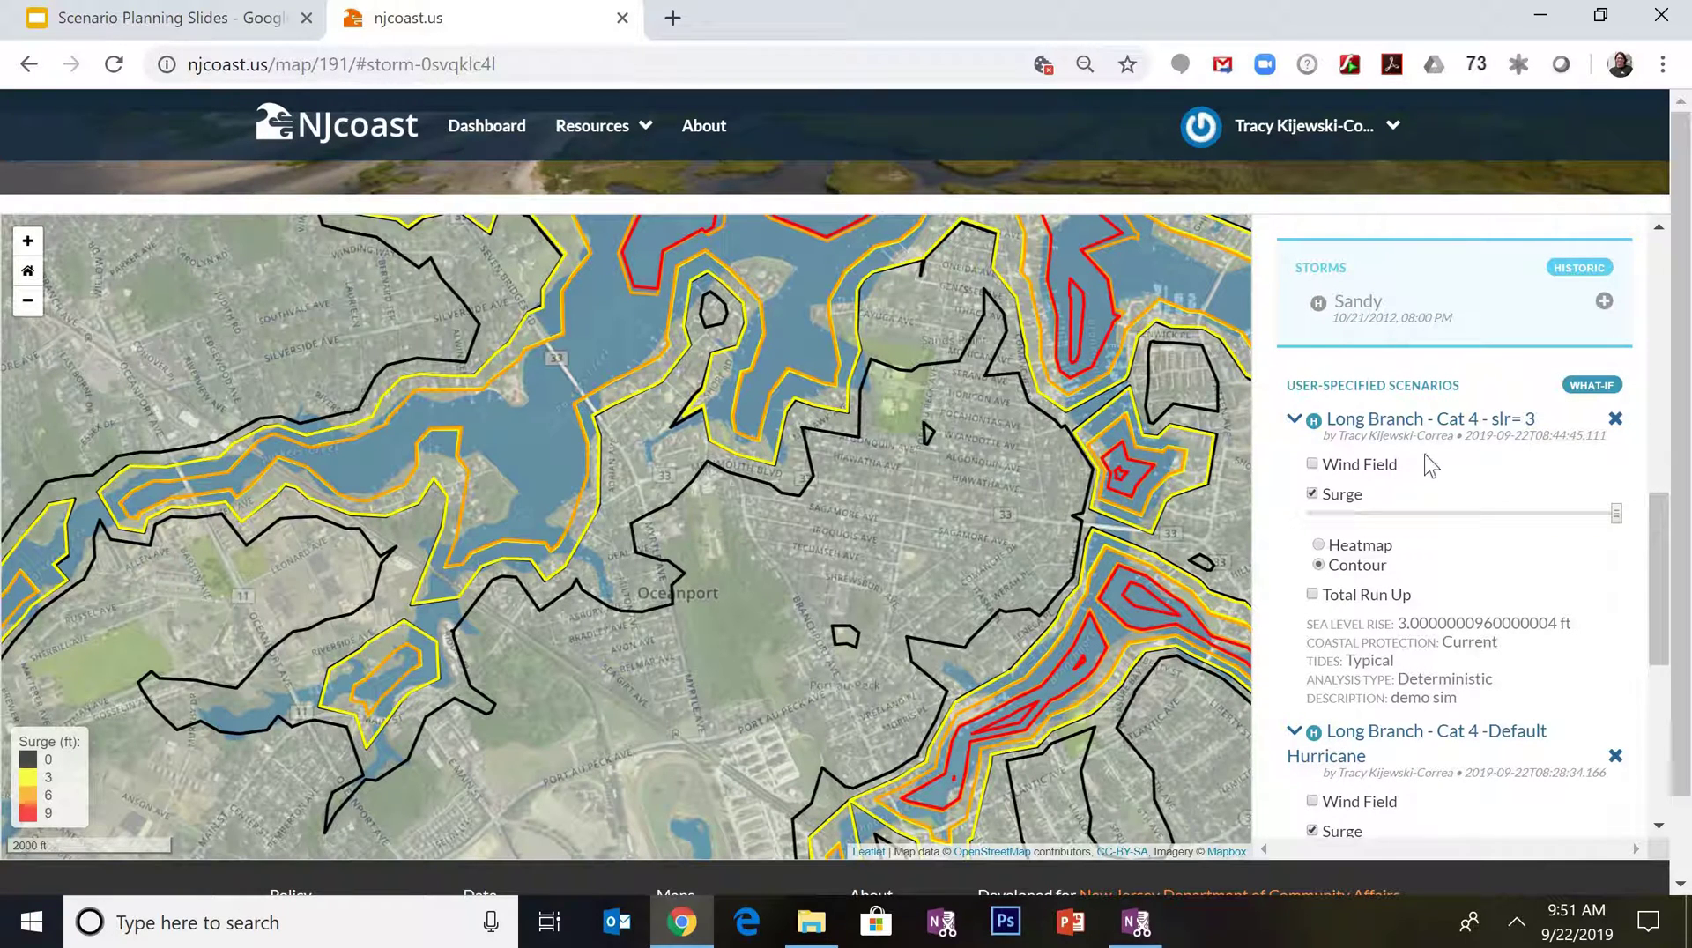
pyautogui.scroll(-3, 1519, 614)
pyautogui.scroll(-3, 1520, 614)
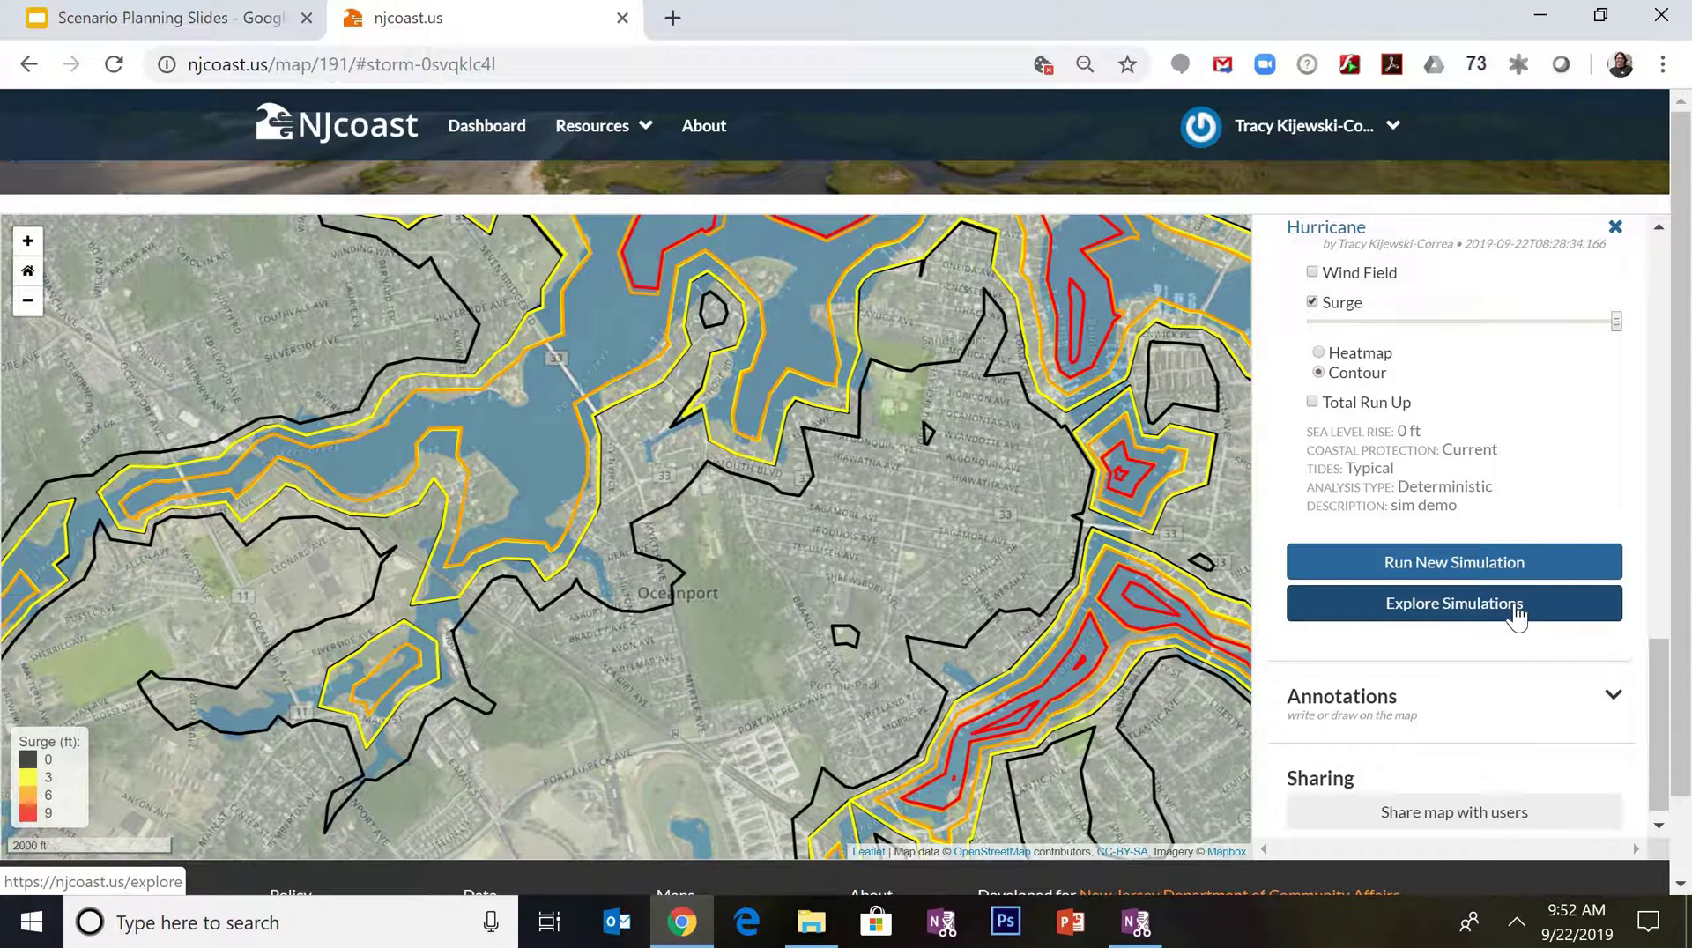
pyautogui.scroll(-1, 1517, 617)
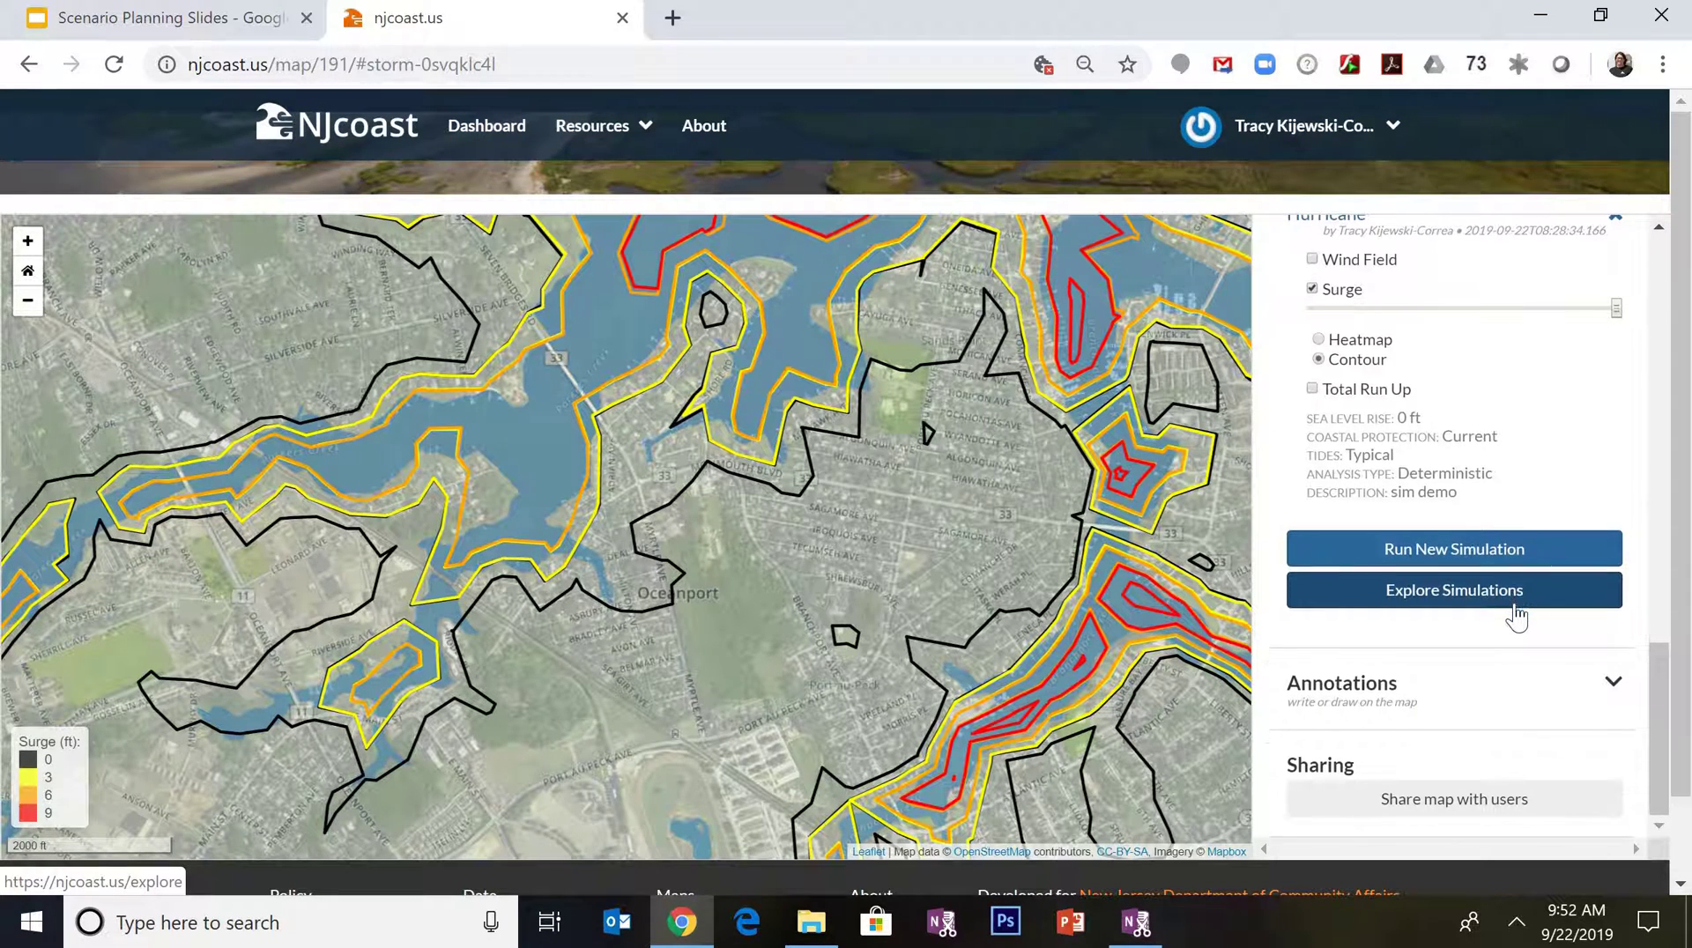
# Return to the dashboard, switch to the Scenario Planning Slides in Google Slides and present from the Accessing Custom Simulations slide
pyautogui.scroll(15, 1516, 617)
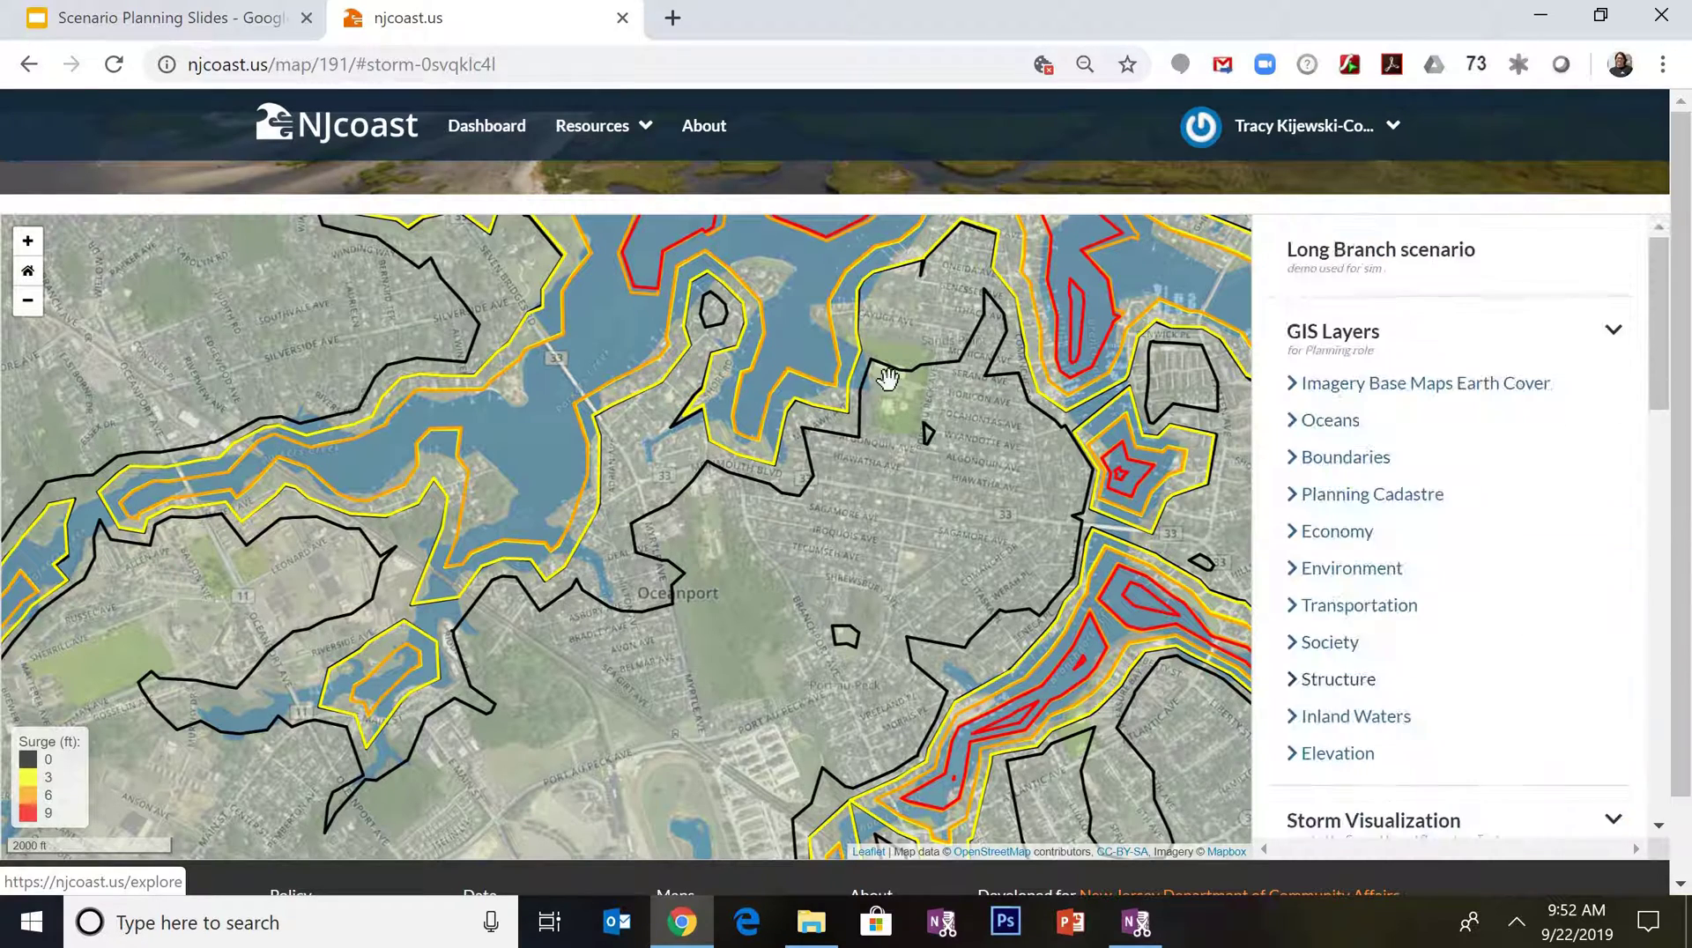
pyautogui.click(489, 128)
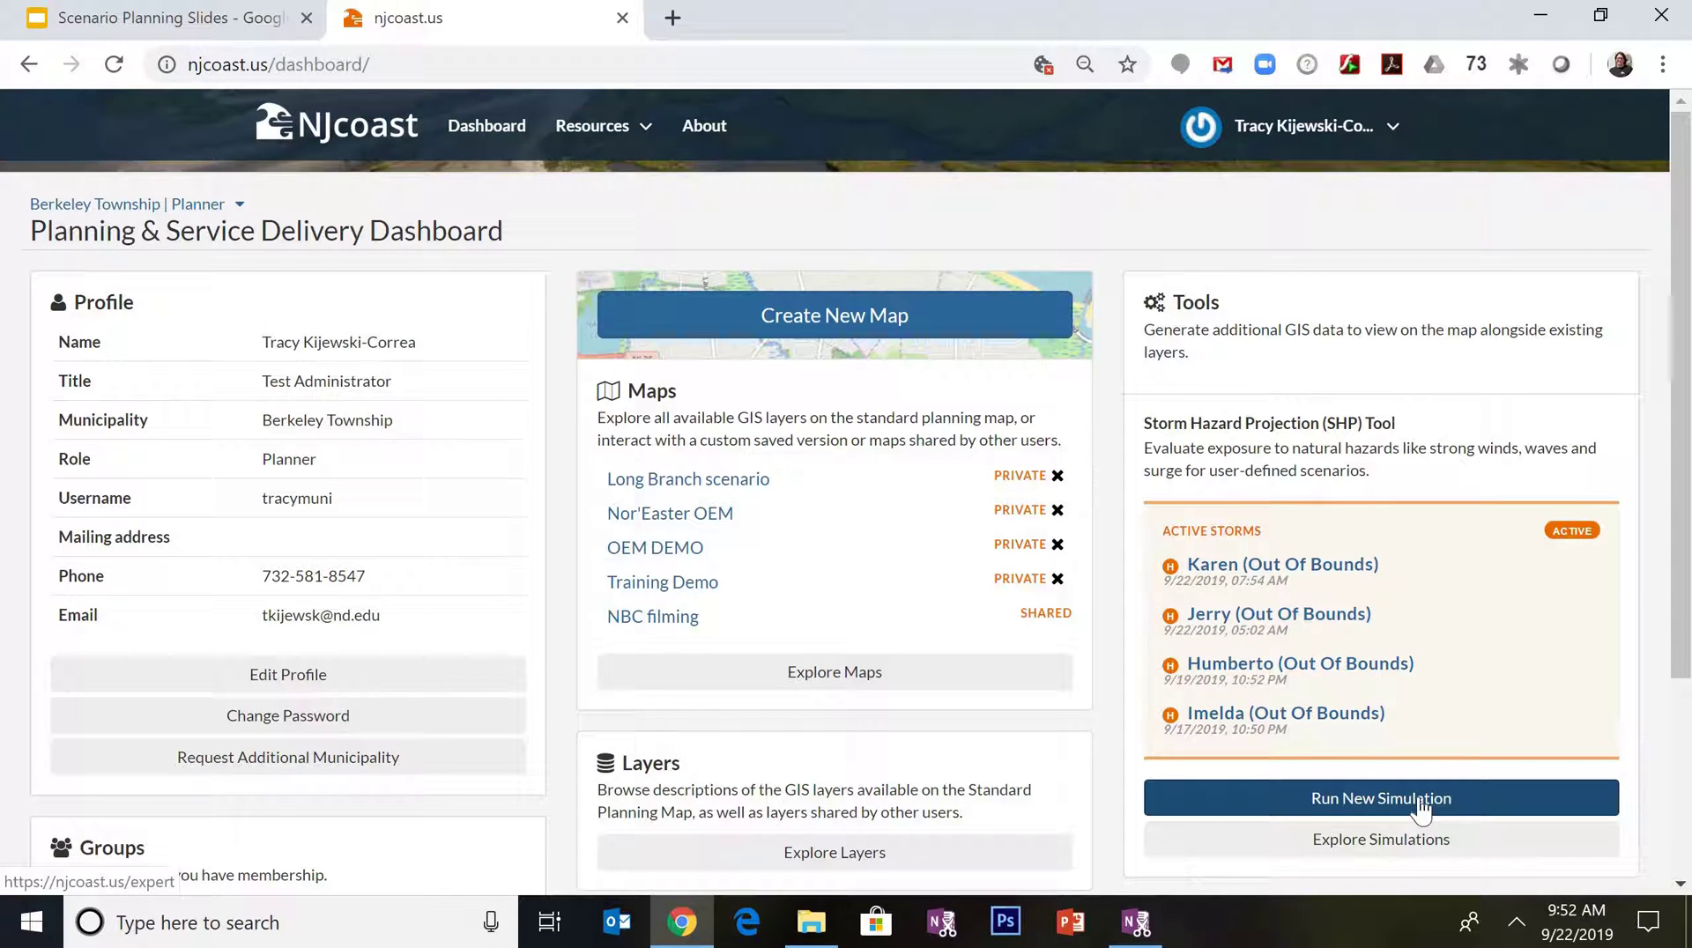
pyautogui.click(199, 25)
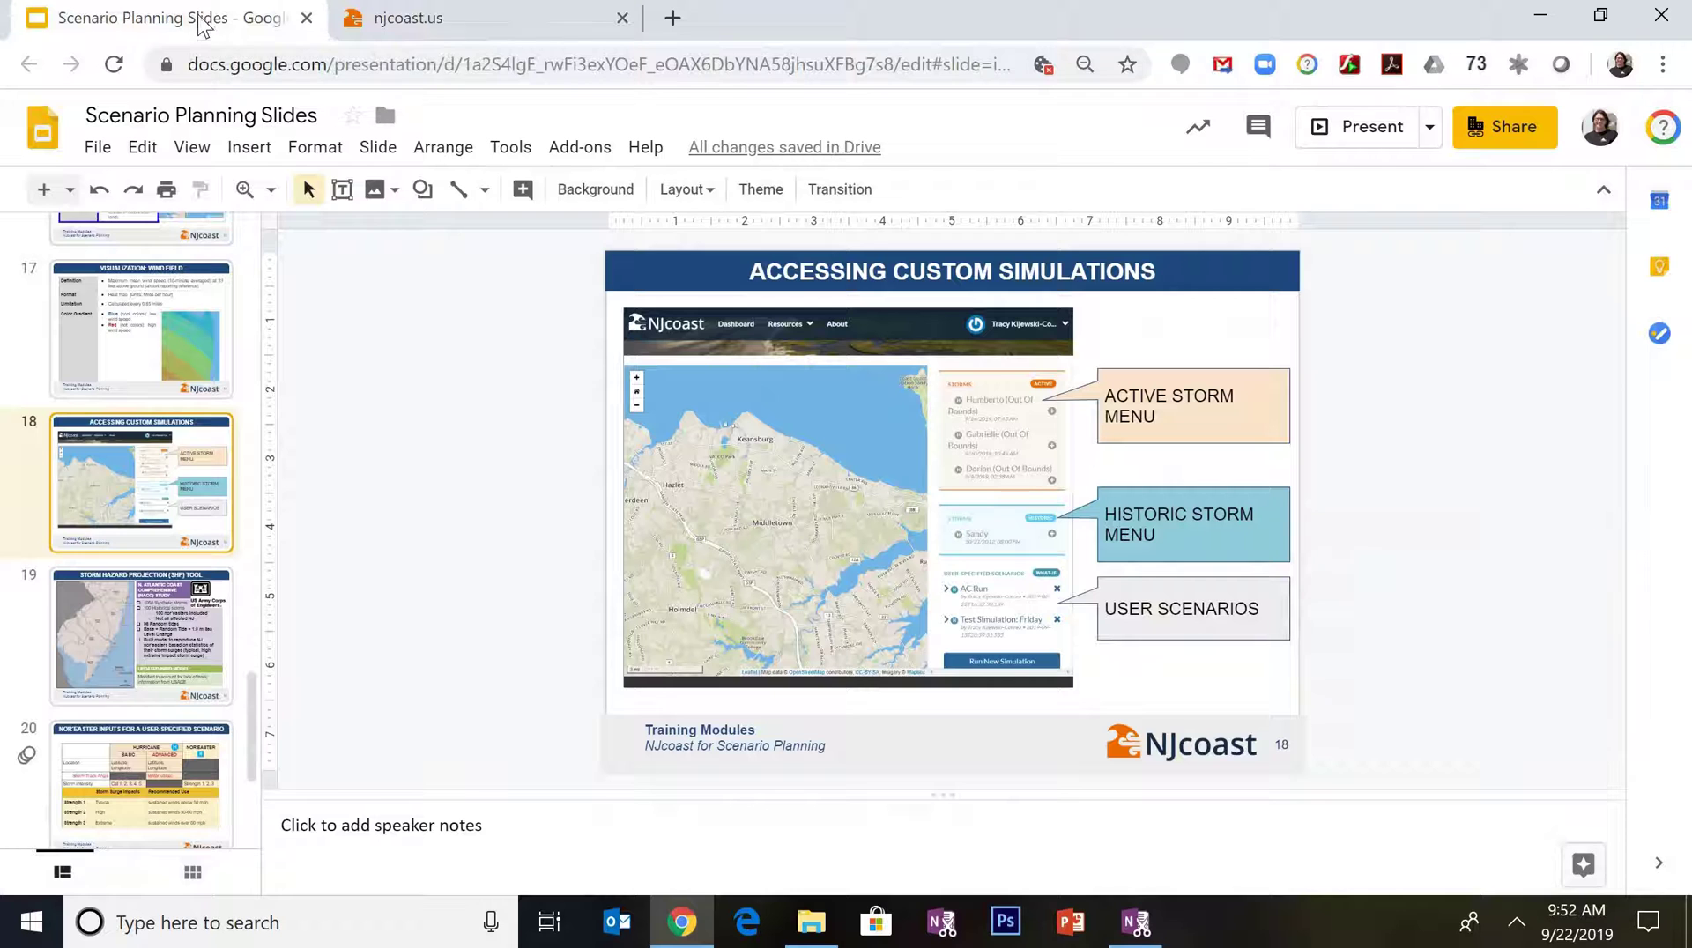
pyautogui.click(1324, 126)
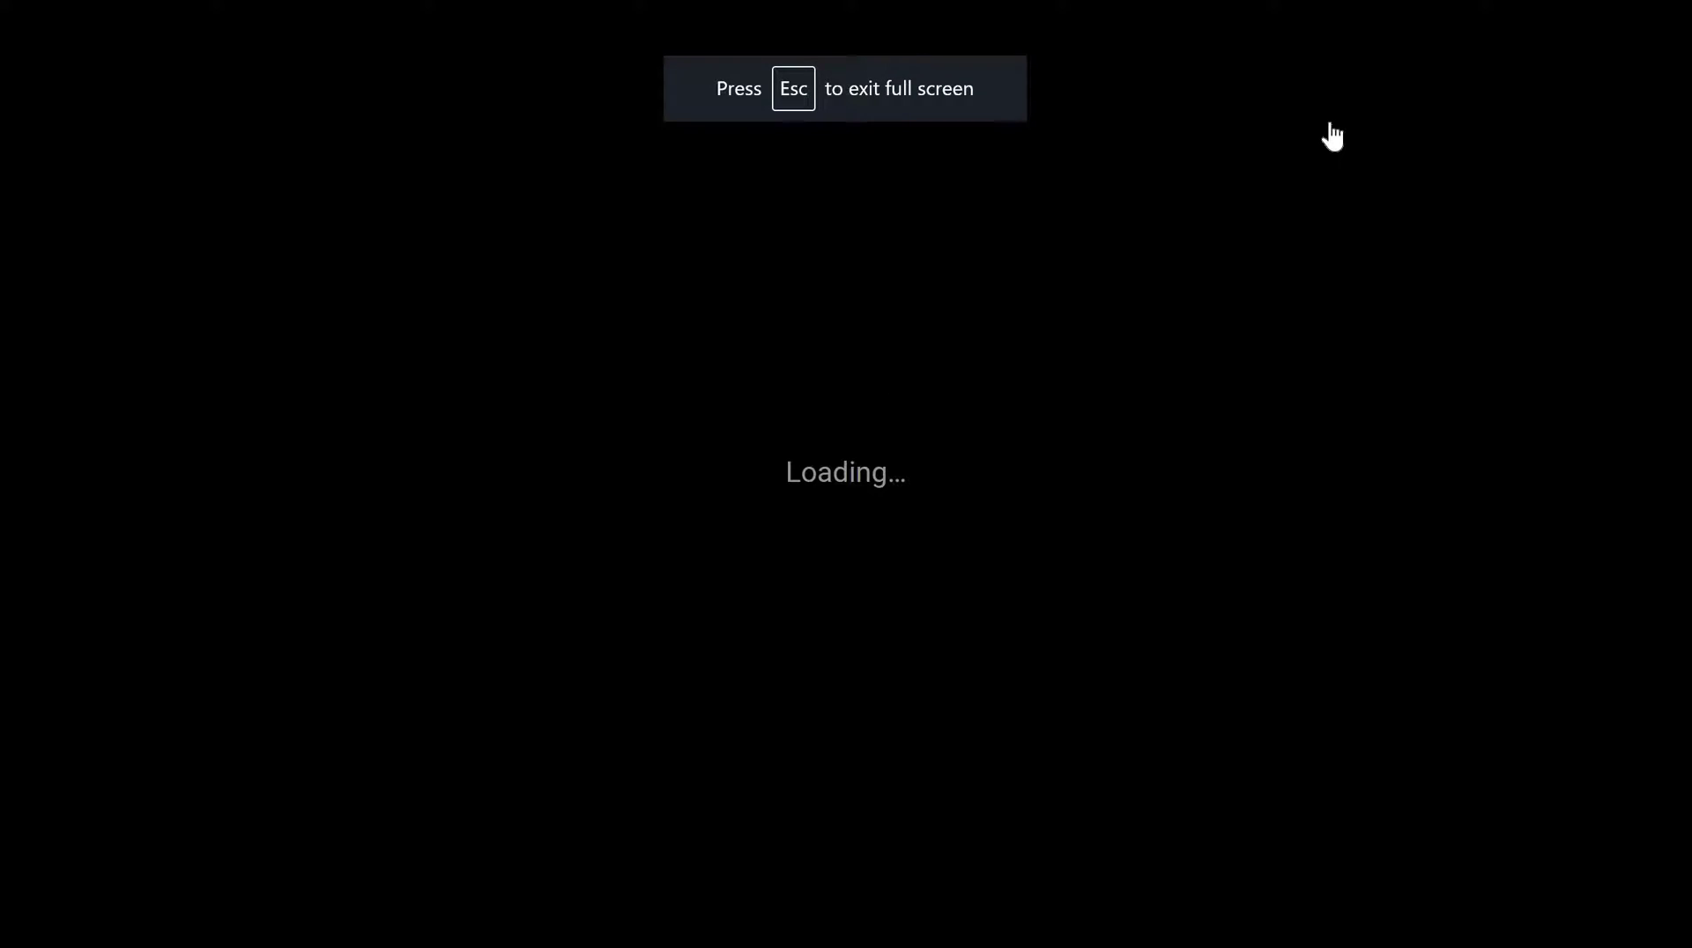
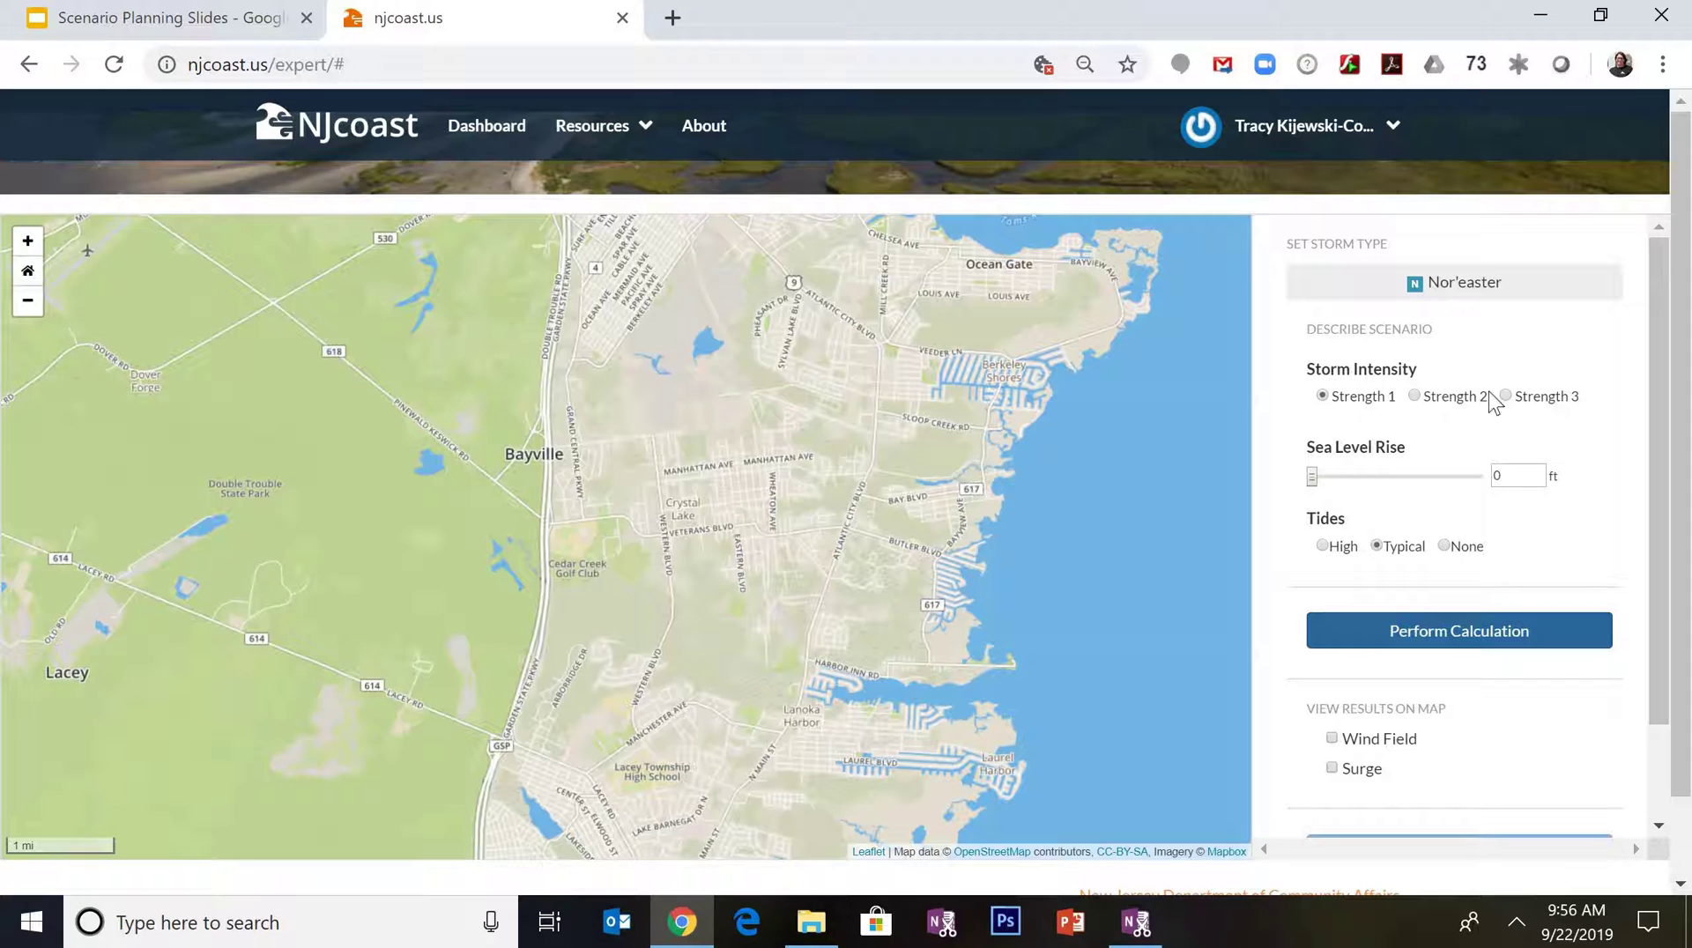
# Run a Nor'easter calculation with Strength 3 intensity, 0 ft sea level rise and typical tides, and check the result options
pyautogui.click(1504, 394)
pyautogui.click(1501, 641)
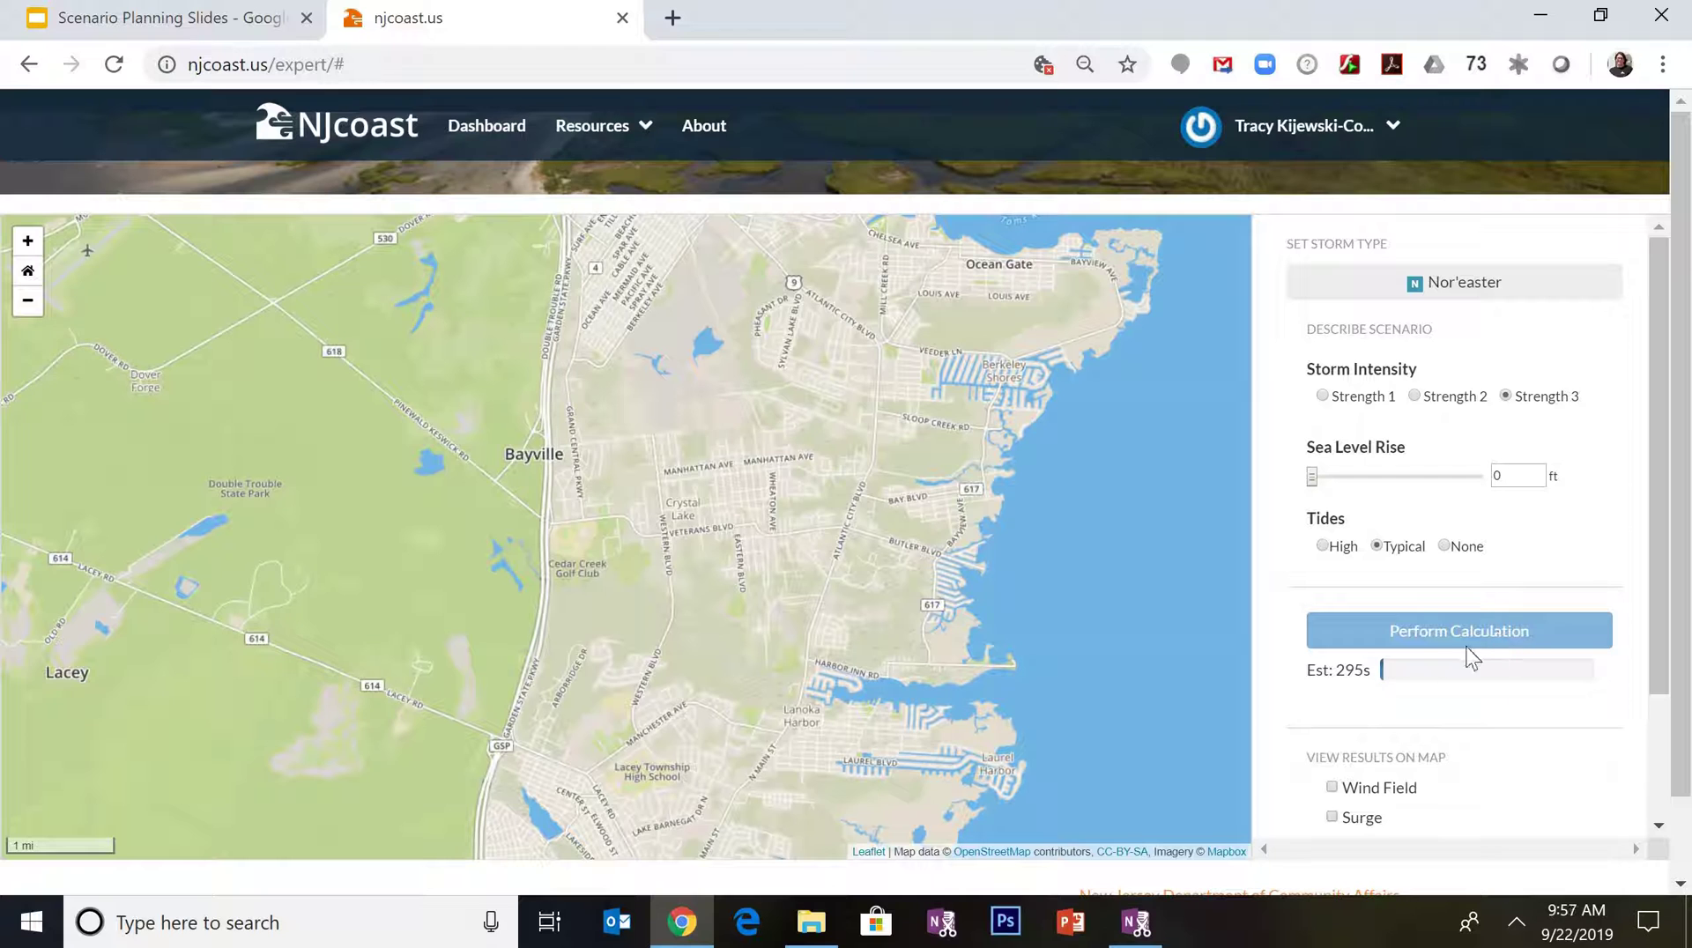
pyautogui.scroll(-2, 1526, 729)
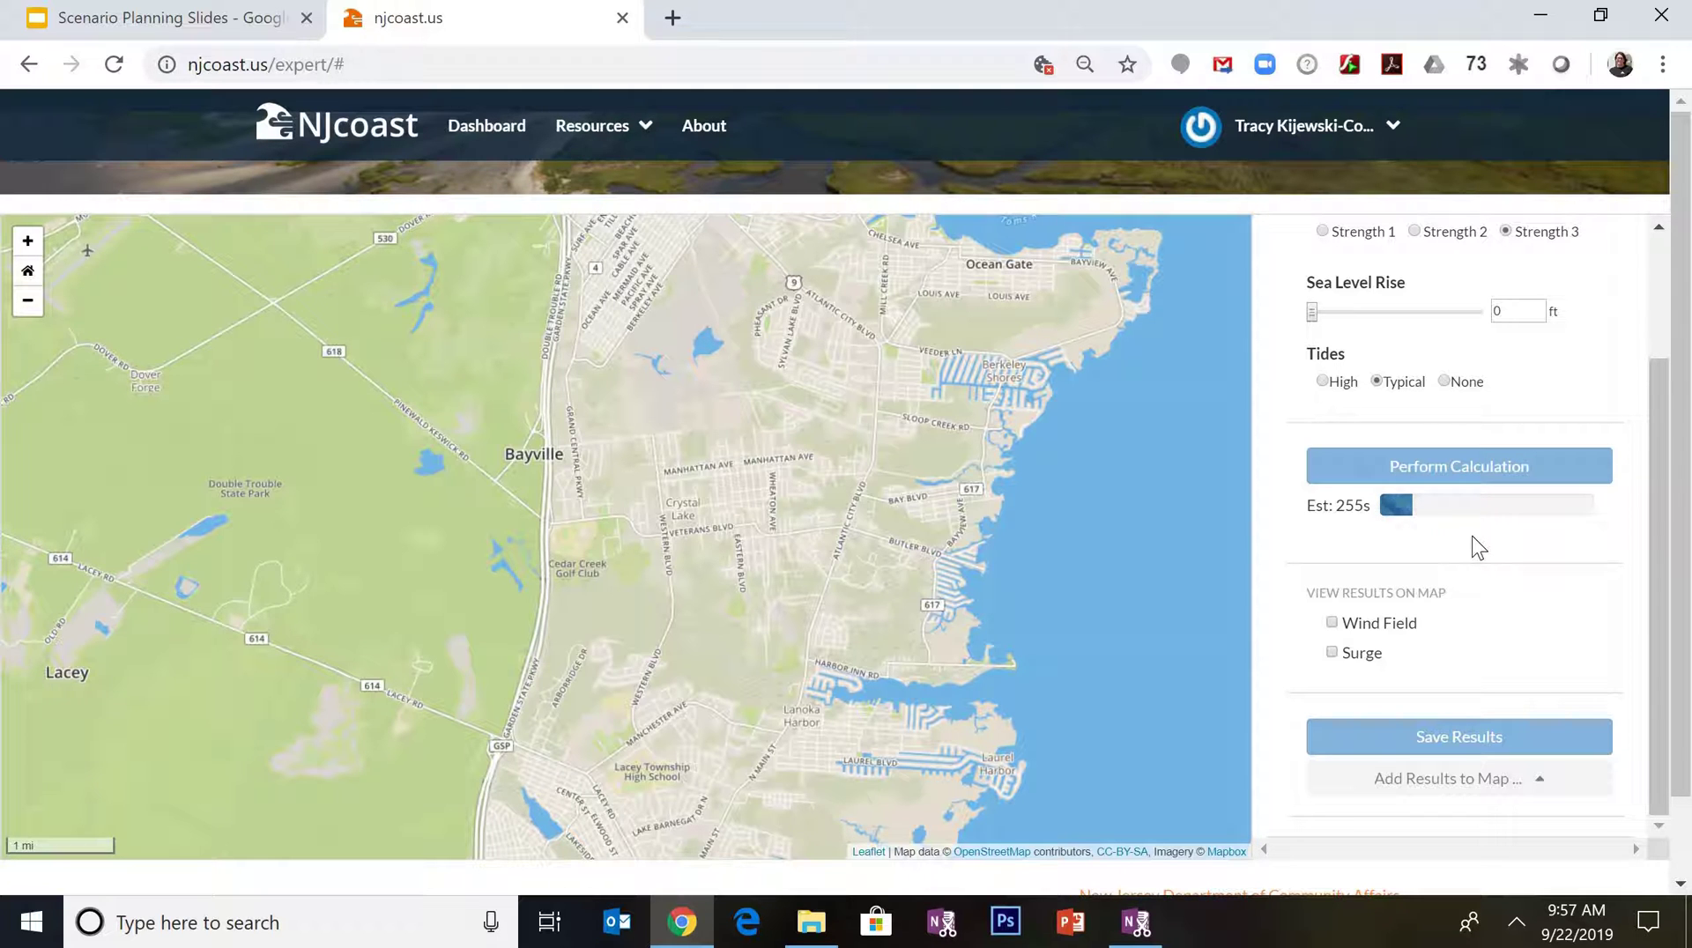
pyautogui.scroll(2, 1495, 465)
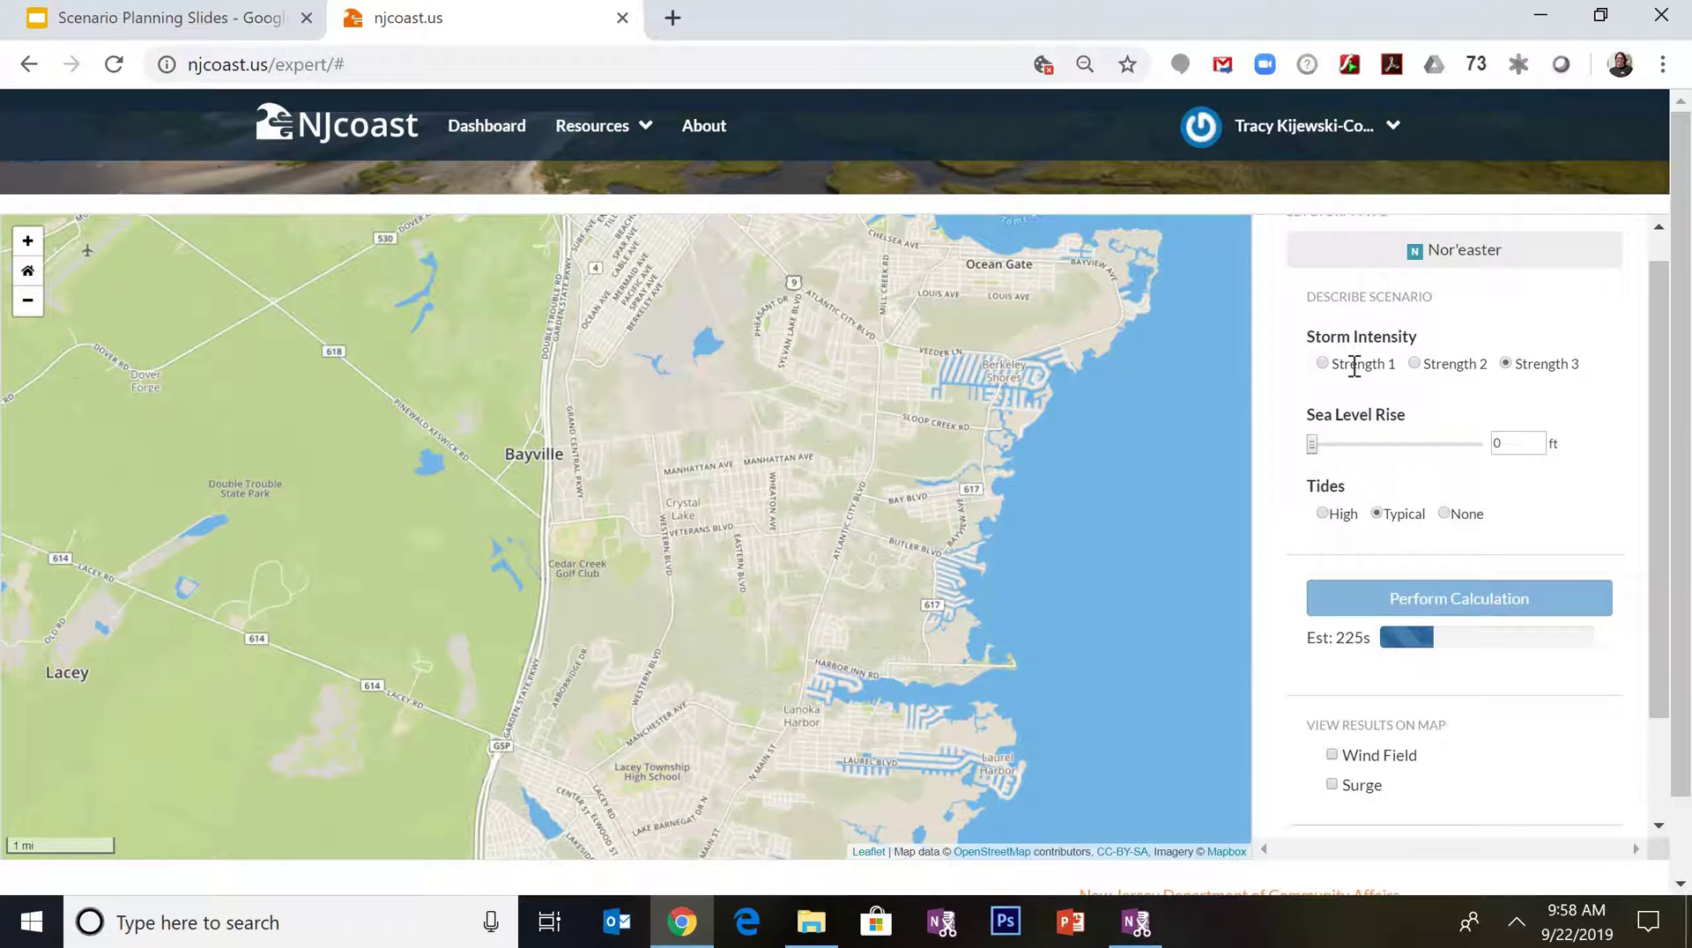
pyautogui.scroll(-1, 1342, 410)
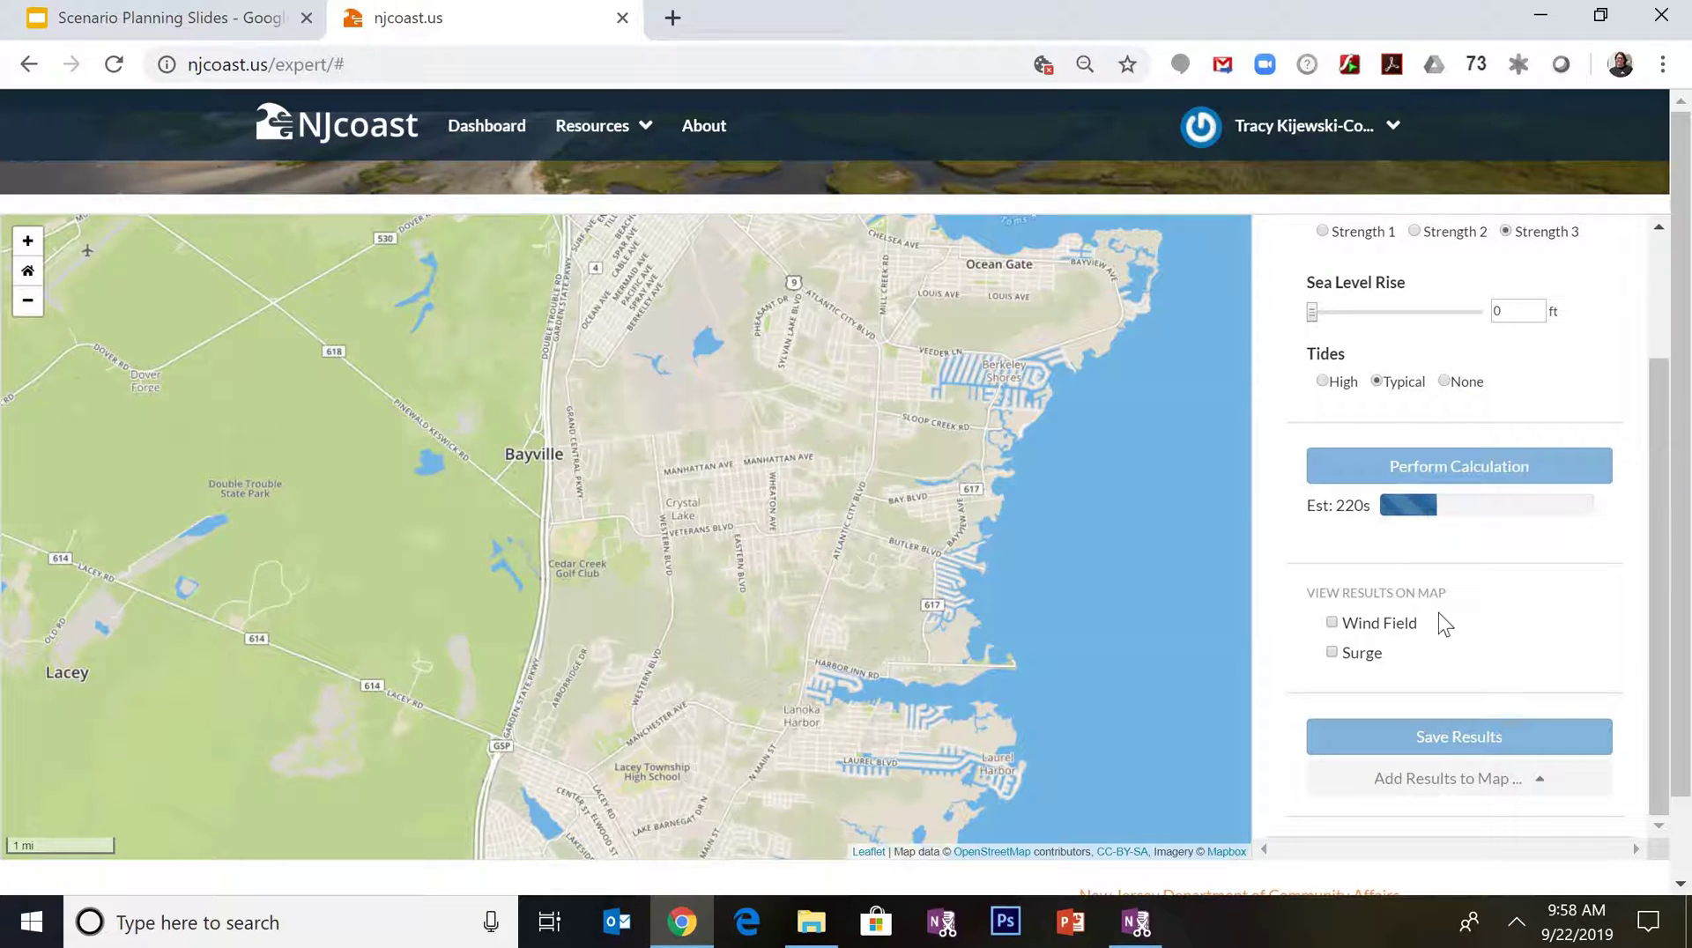
# Open the saved Nor'Easter OEM map from the dashboard and bring up its user-specified what-if scenarios
pyautogui.click(478, 150)
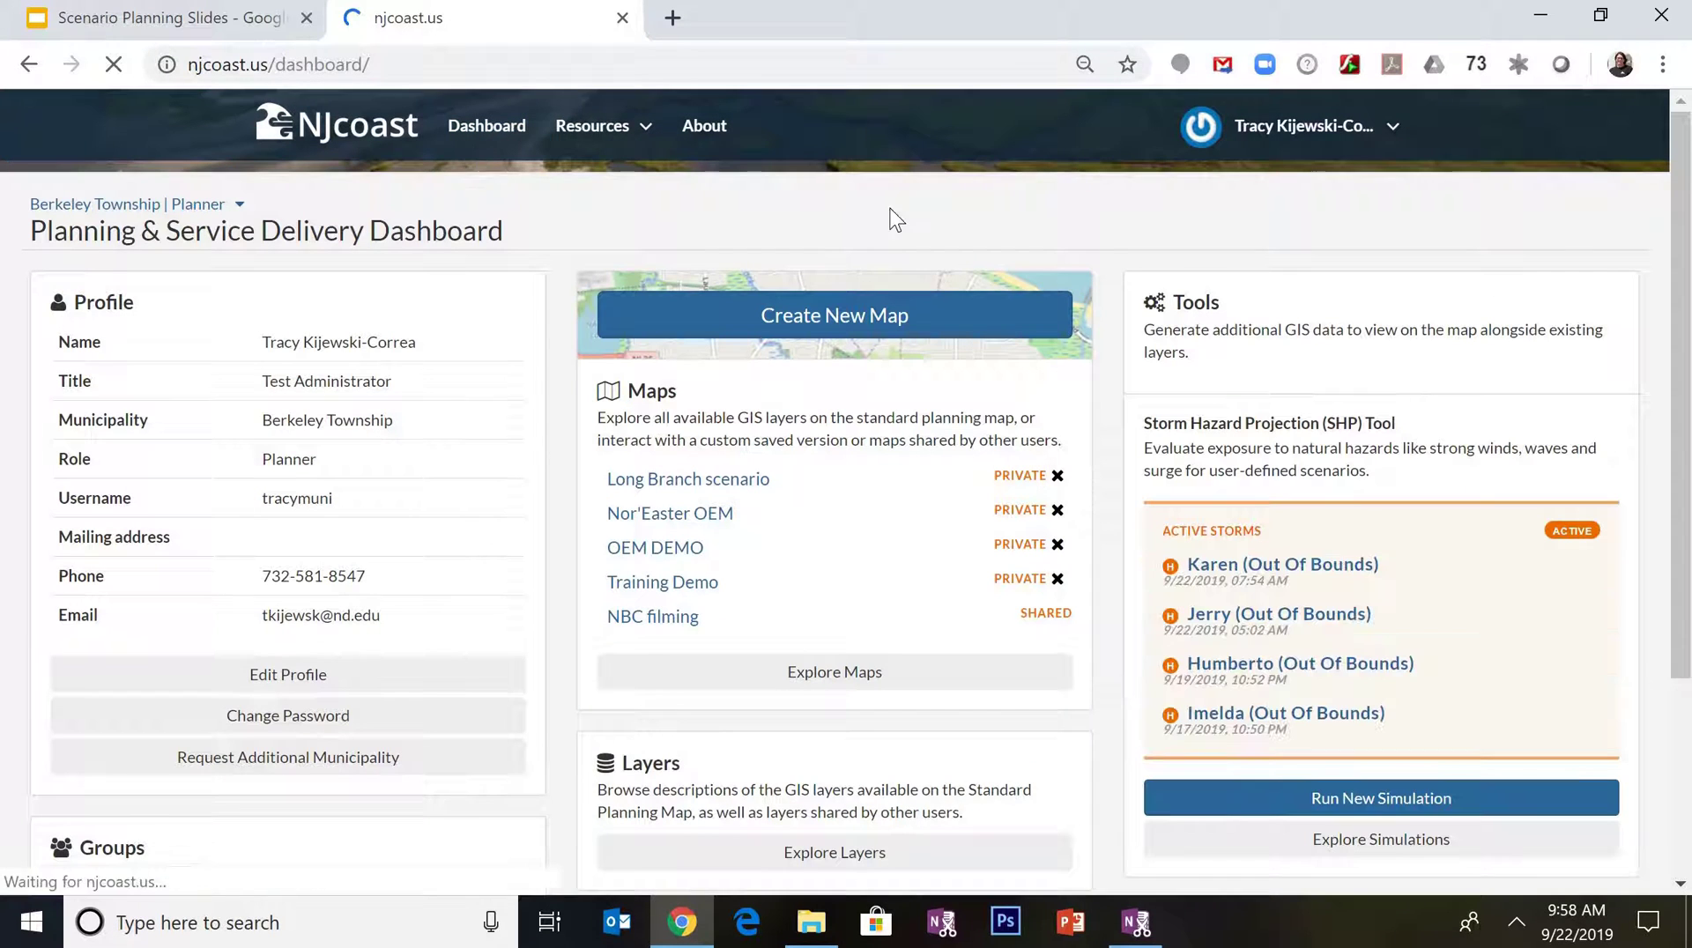
pyautogui.click(706, 529)
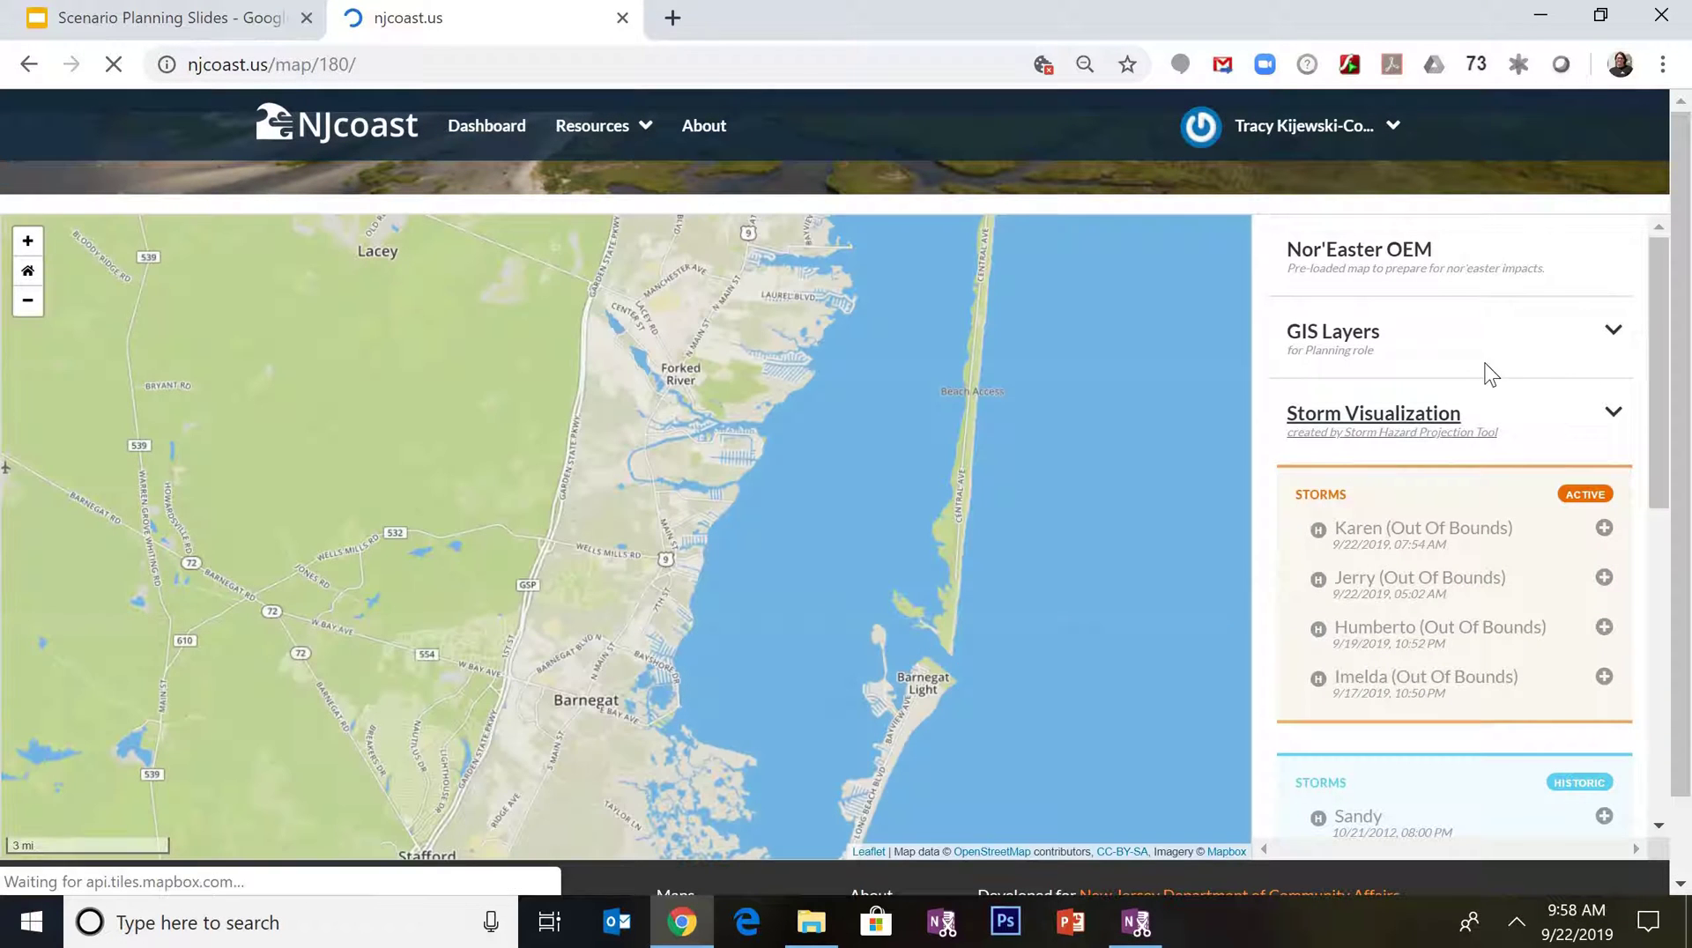
pyautogui.click(1474, 361)
pyautogui.scroll(2, 1497, 343)
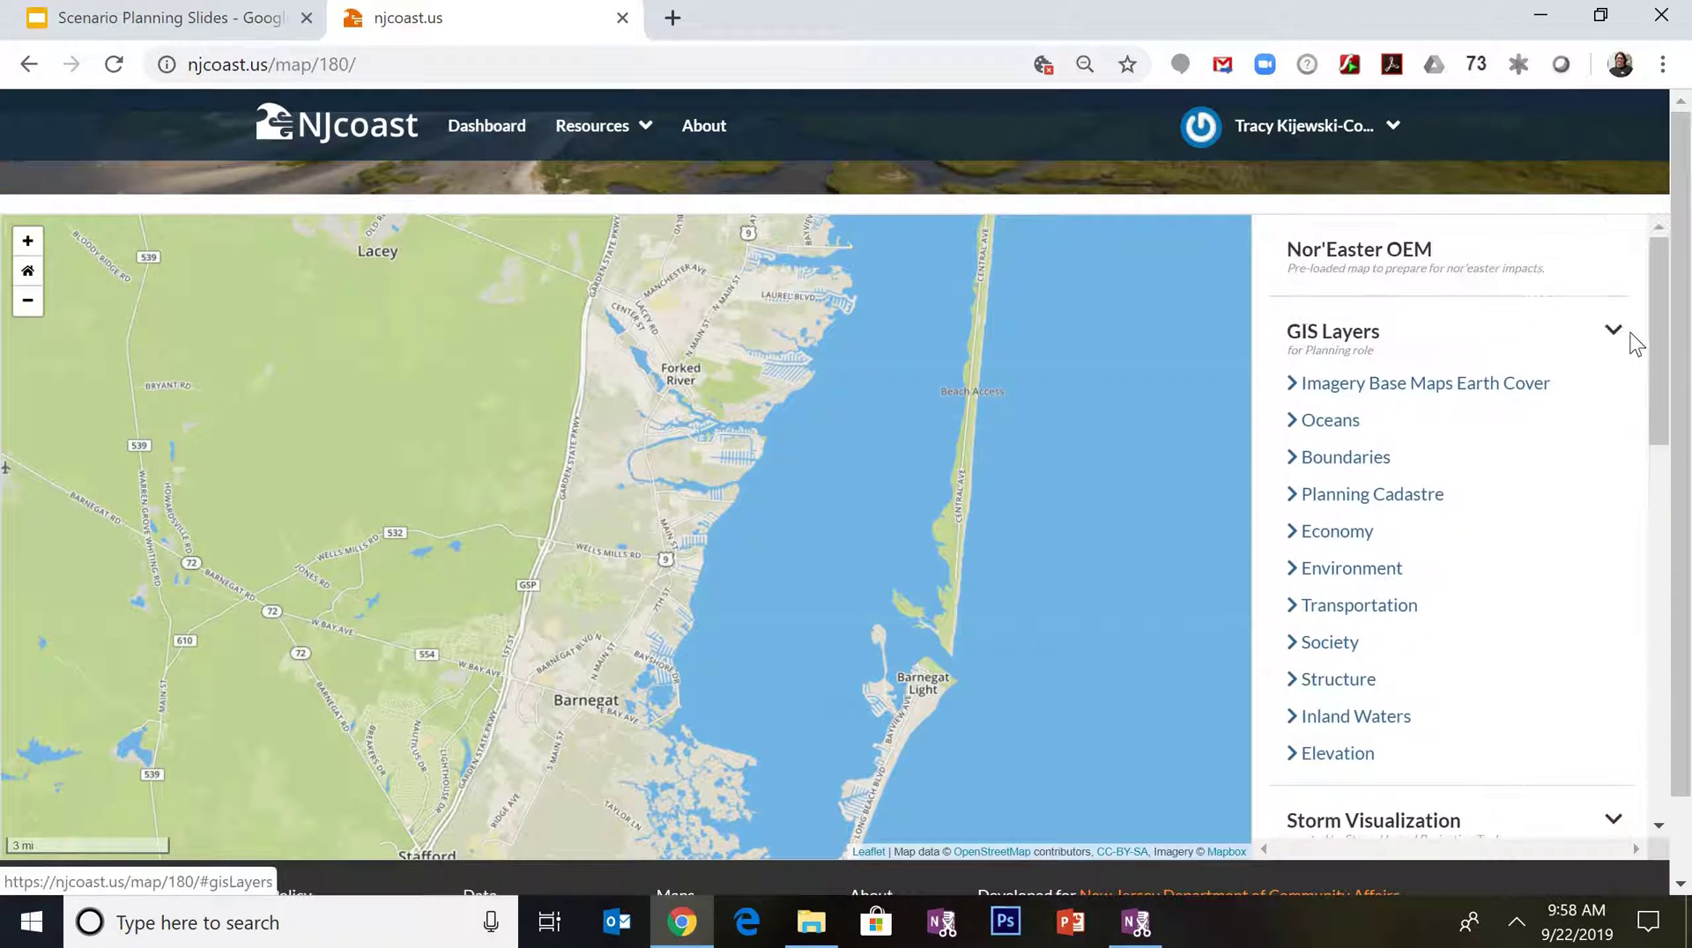
pyautogui.click(1614, 333)
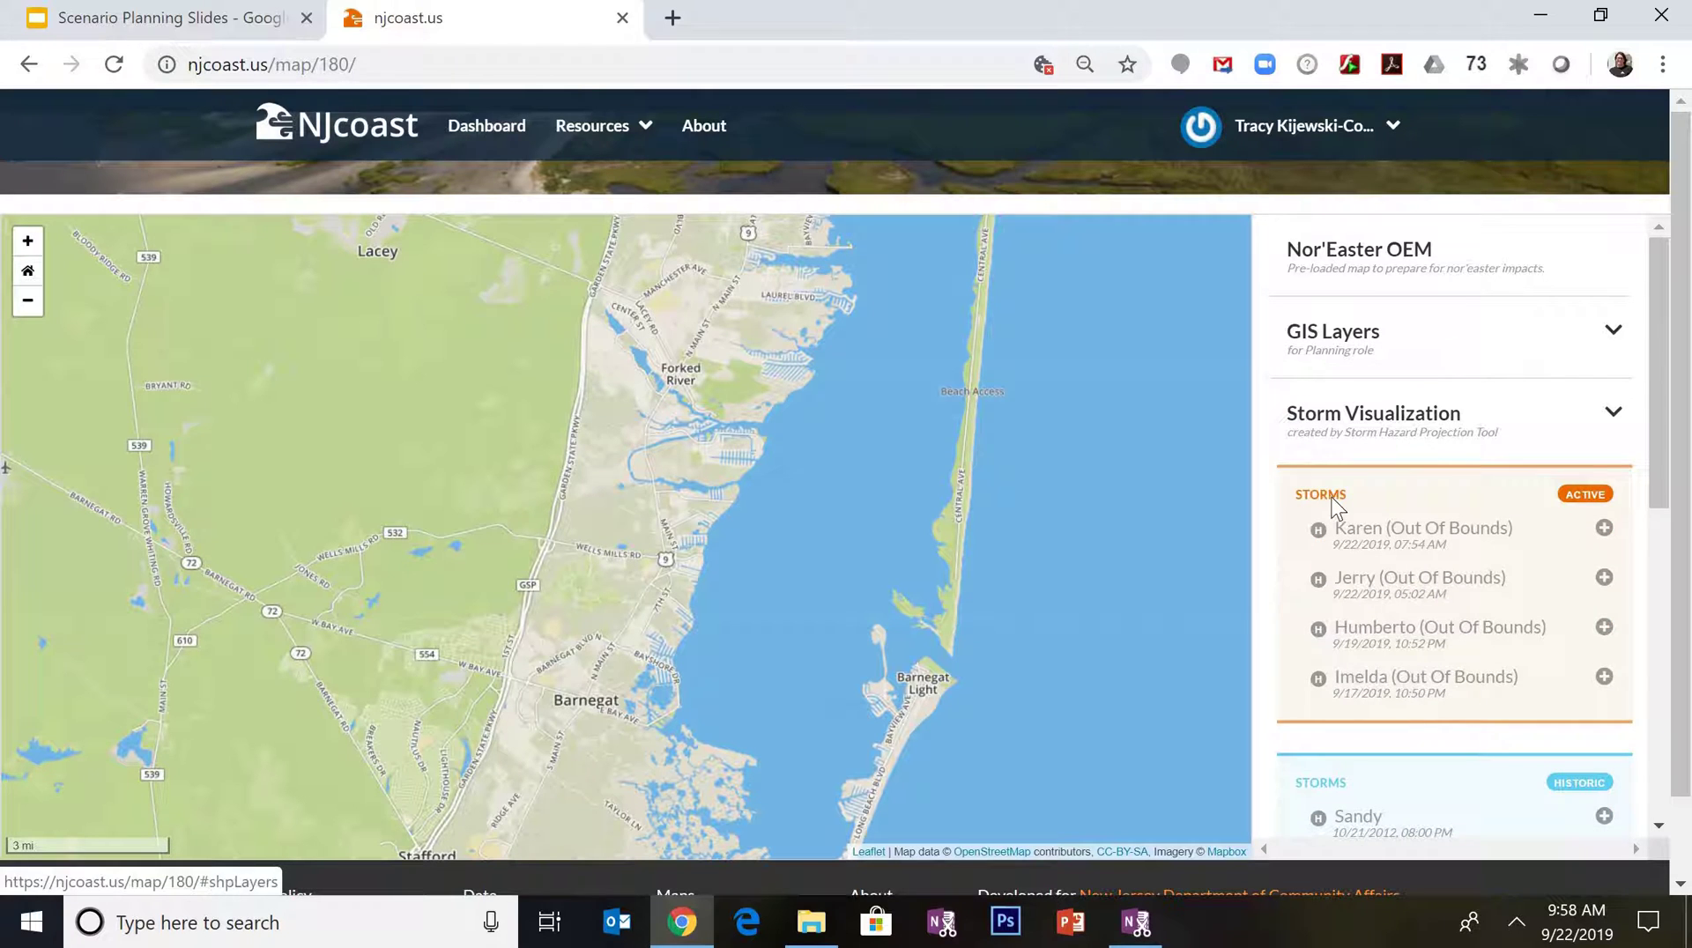
pyautogui.scroll(-3, 1389, 593)
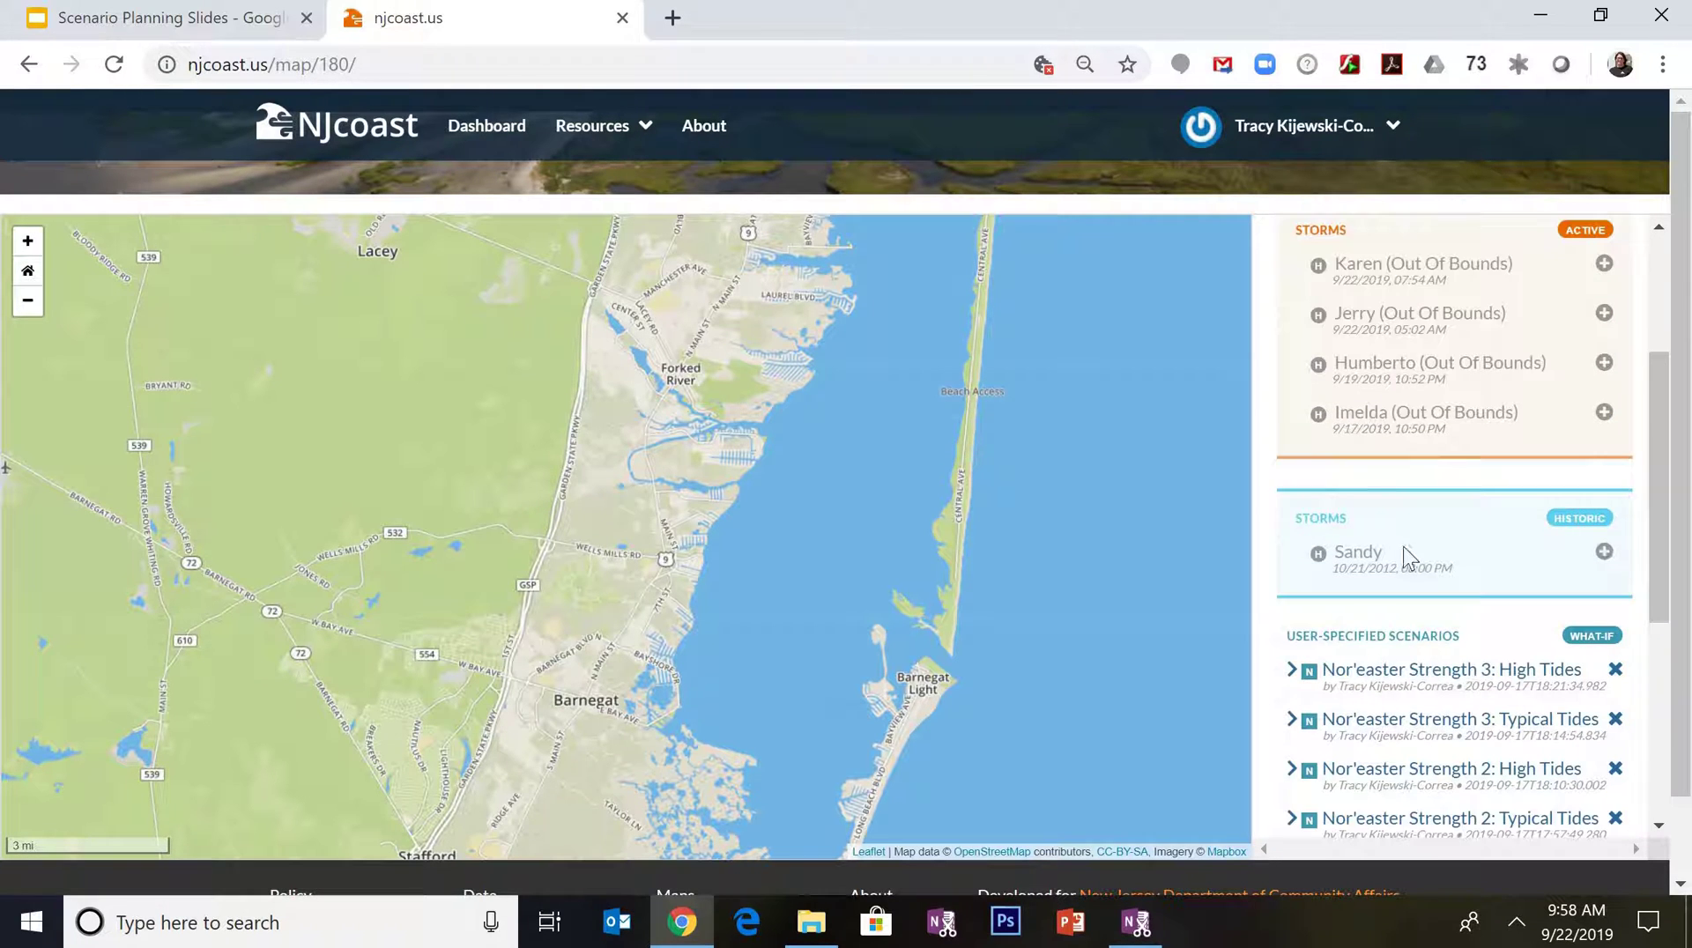
pyautogui.scroll(-2, 1409, 564)
pyautogui.scroll(-2, 1421, 458)
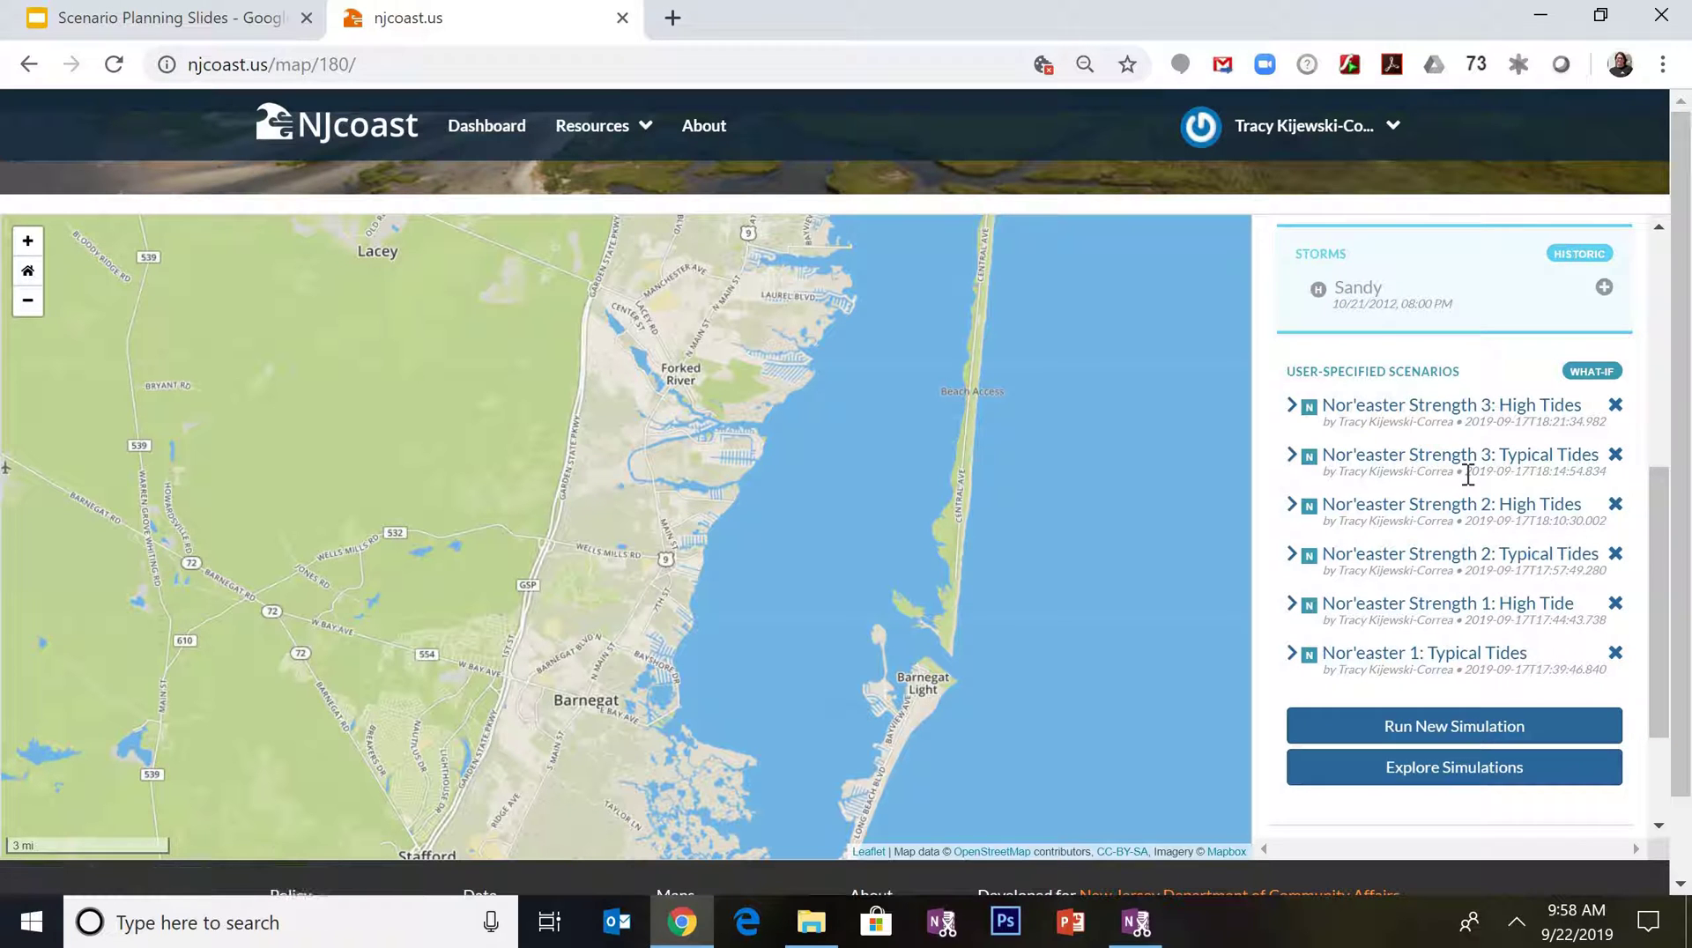
# Locate the Keansburg shoreline on the map and frame it closely enough to read the streets
pyautogui.scroll(-1, 679, 542)
pyautogui.moveTo(581, 479); pyautogui.dragTo(728, 669)
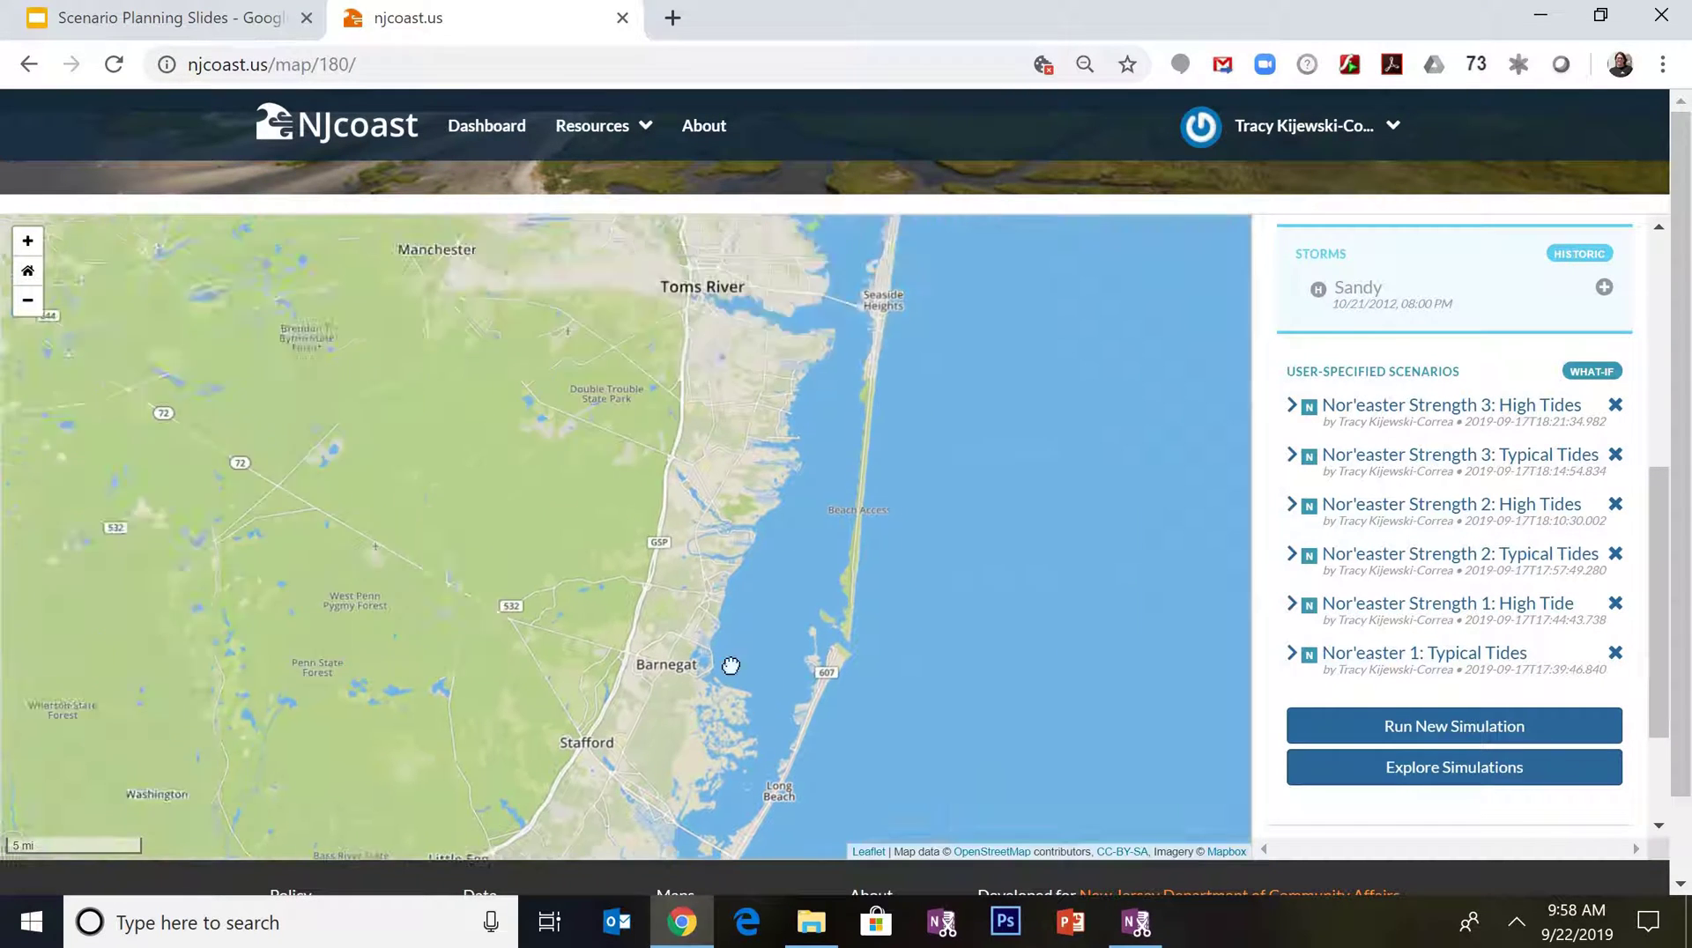
pyautogui.moveTo(650, 496); pyautogui.dragTo(740, 678)
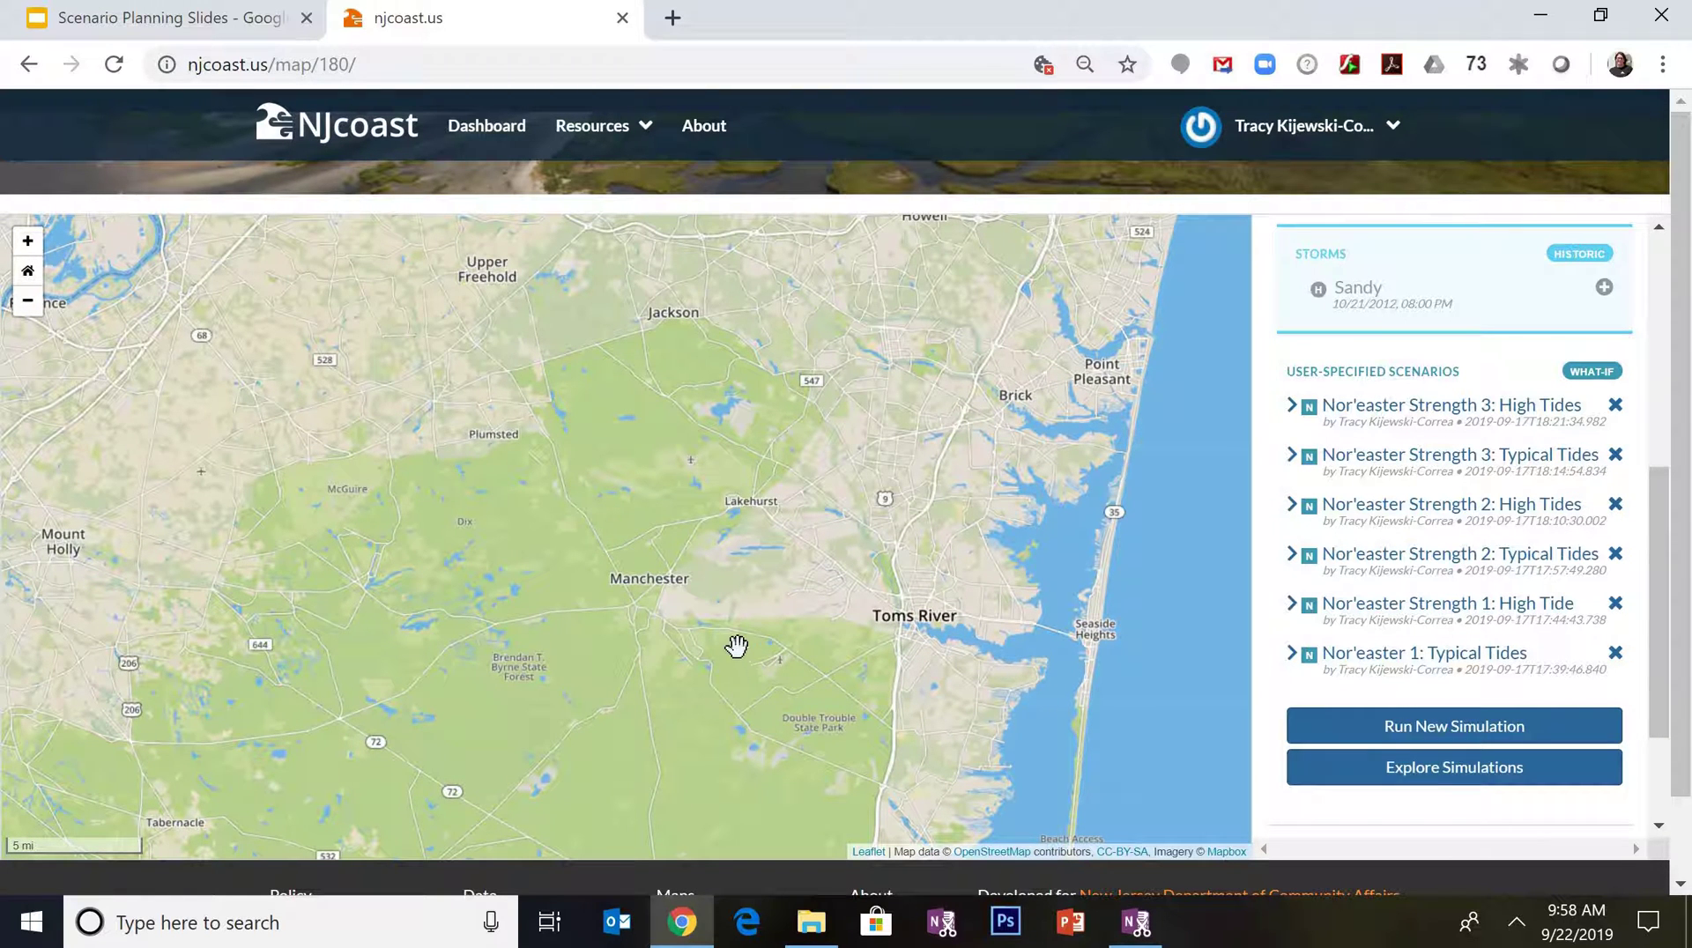
pyautogui.moveTo(644, 471); pyautogui.dragTo(672, 695)
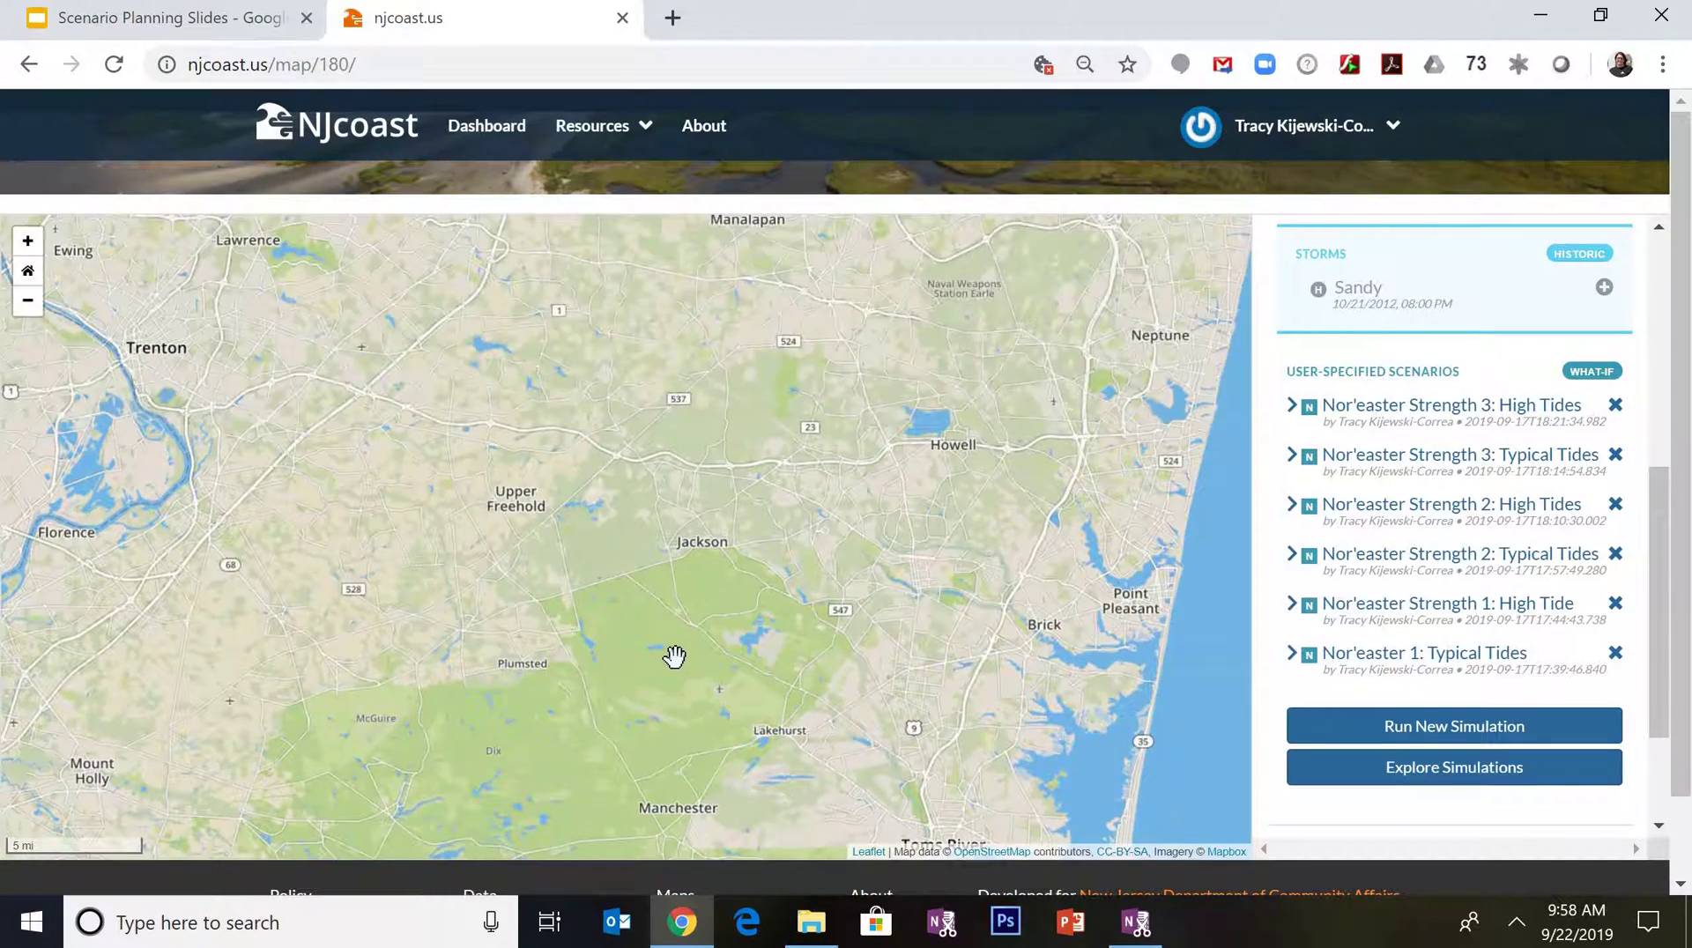
pyautogui.scroll(-1, 674, 656)
pyautogui.moveTo(767, 529); pyautogui.dragTo(680, 627)
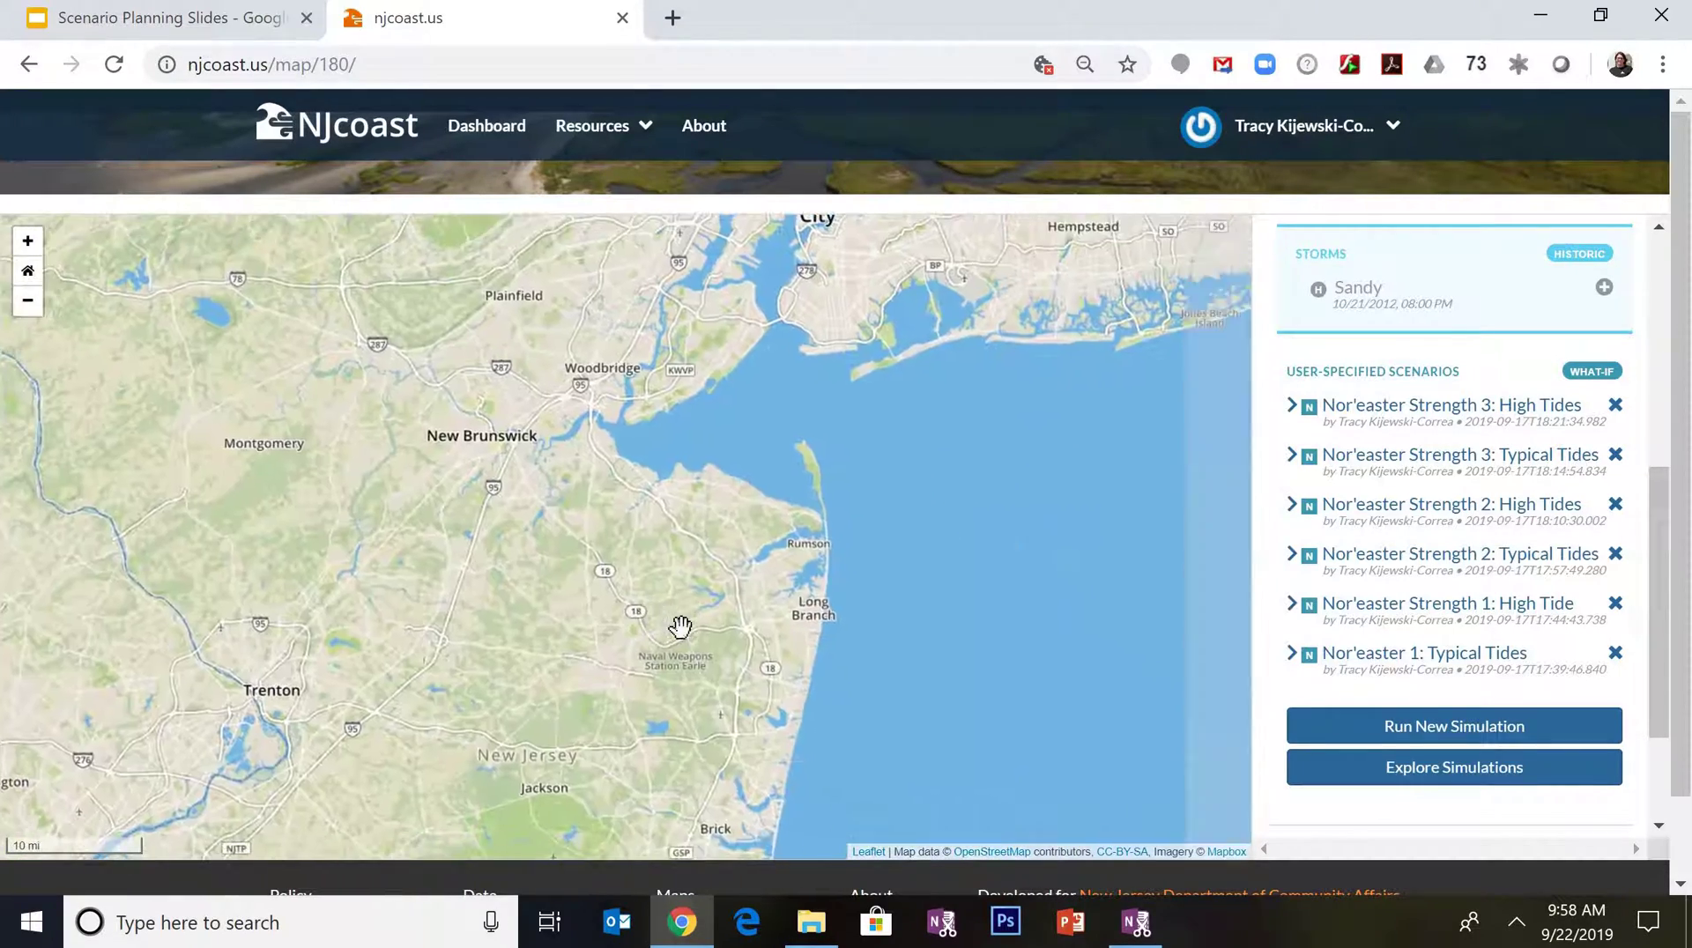
pyautogui.scroll(1, 680, 627)
pyautogui.moveTo(605, 536); pyautogui.dragTo(679, 653)
pyautogui.scroll(2, 672, 642)
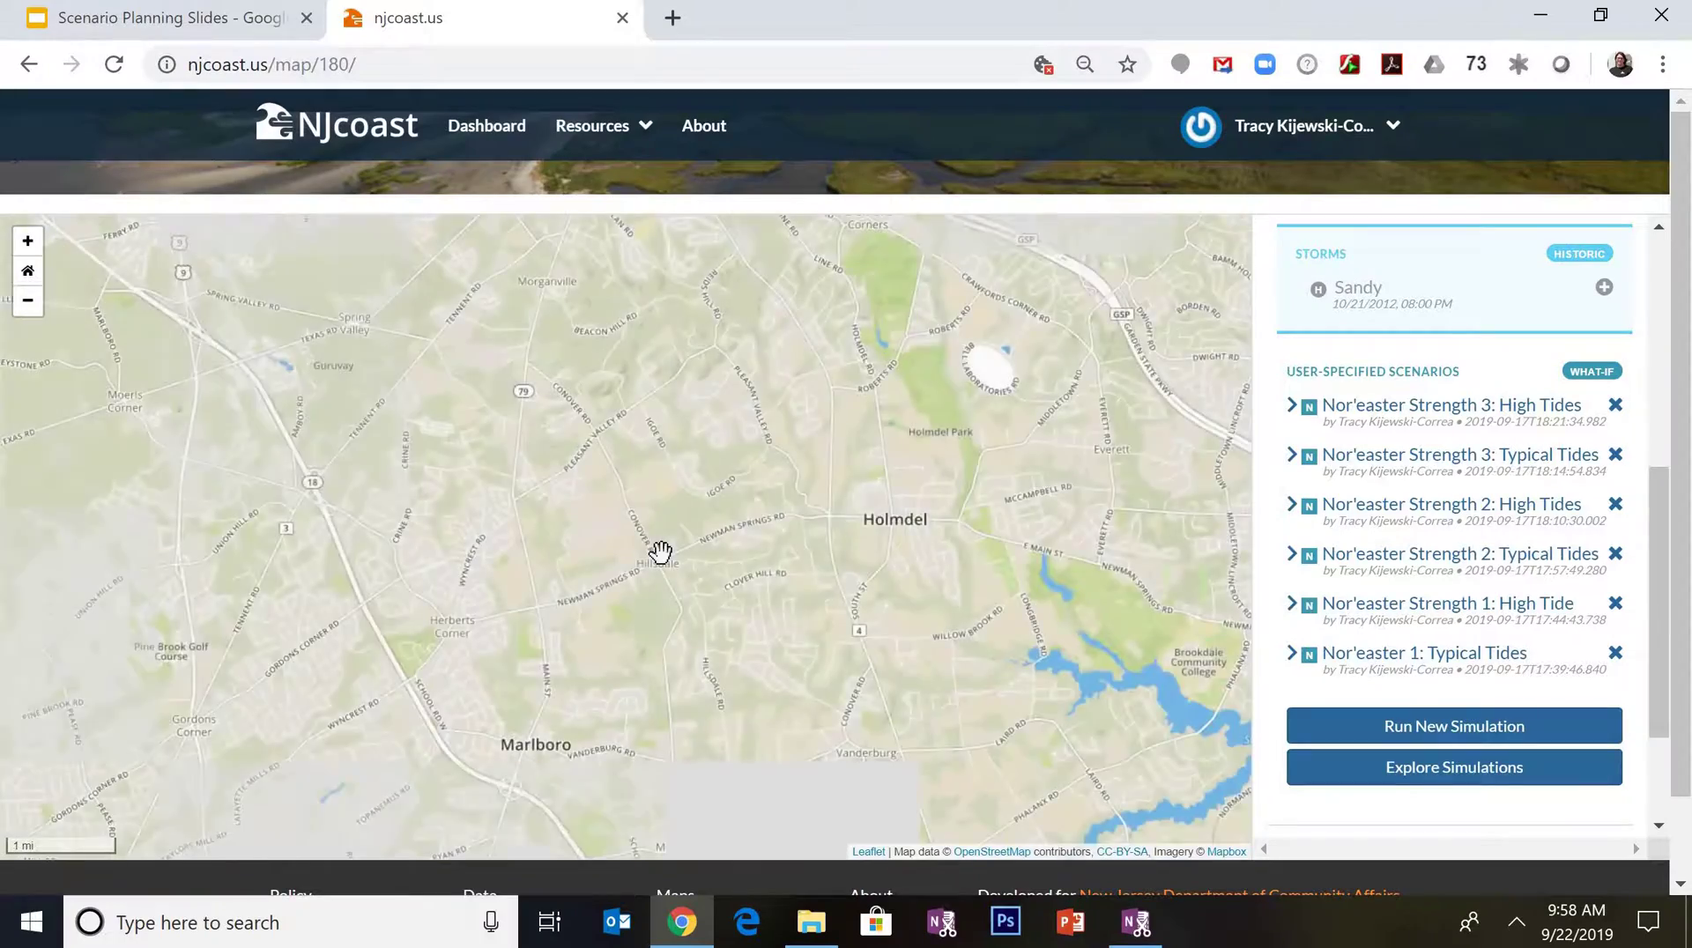
pyautogui.scroll(-1, 700, 548)
pyautogui.scroll(1, 699, 555)
pyautogui.moveTo(828, 392); pyautogui.dragTo(813, 630)
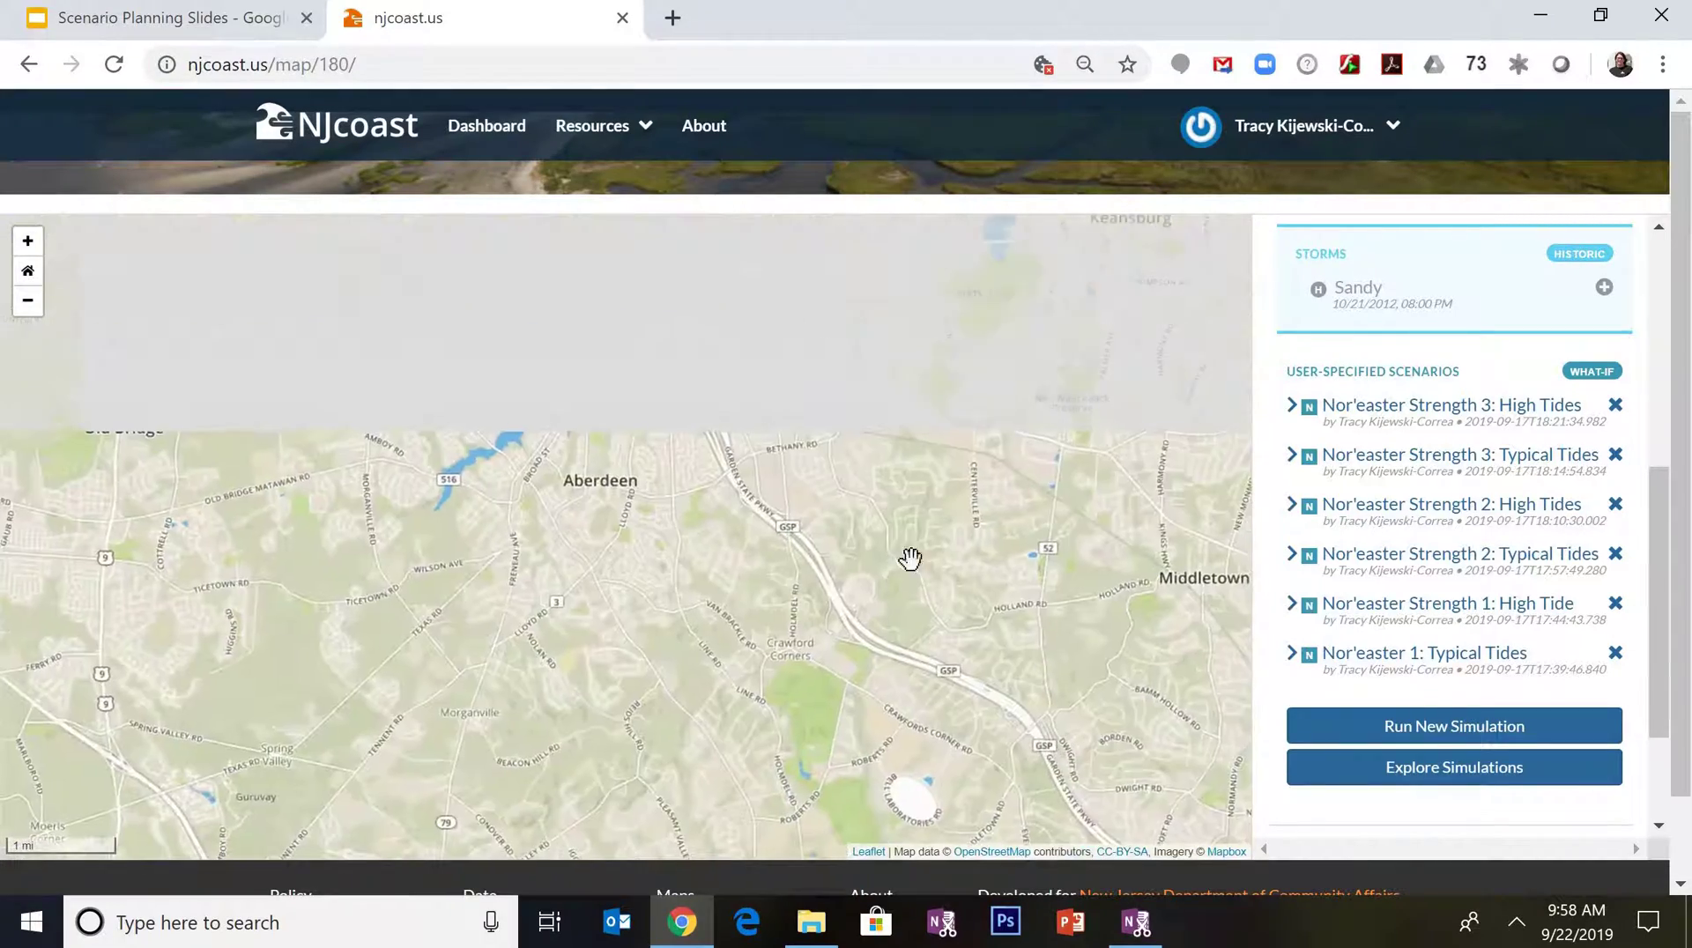
pyautogui.moveTo(1031, 363); pyautogui.dragTo(690, 657)
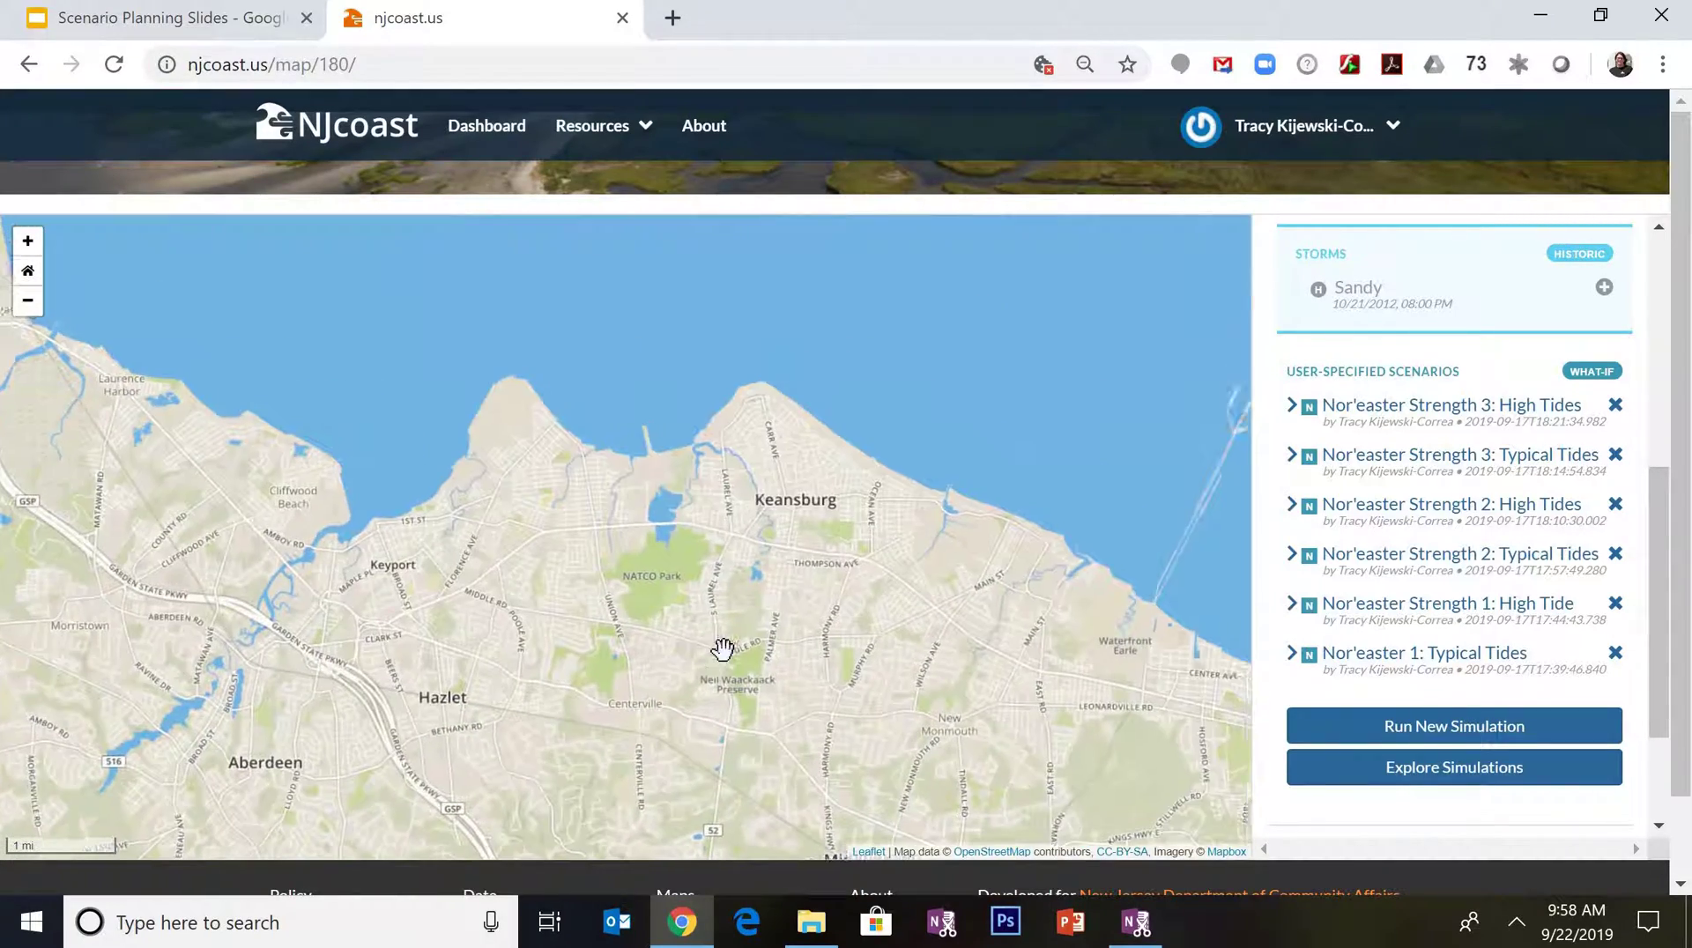
pyautogui.scroll(1, 724, 648)
pyautogui.moveTo(868, 600); pyautogui.dragTo(668, 754)
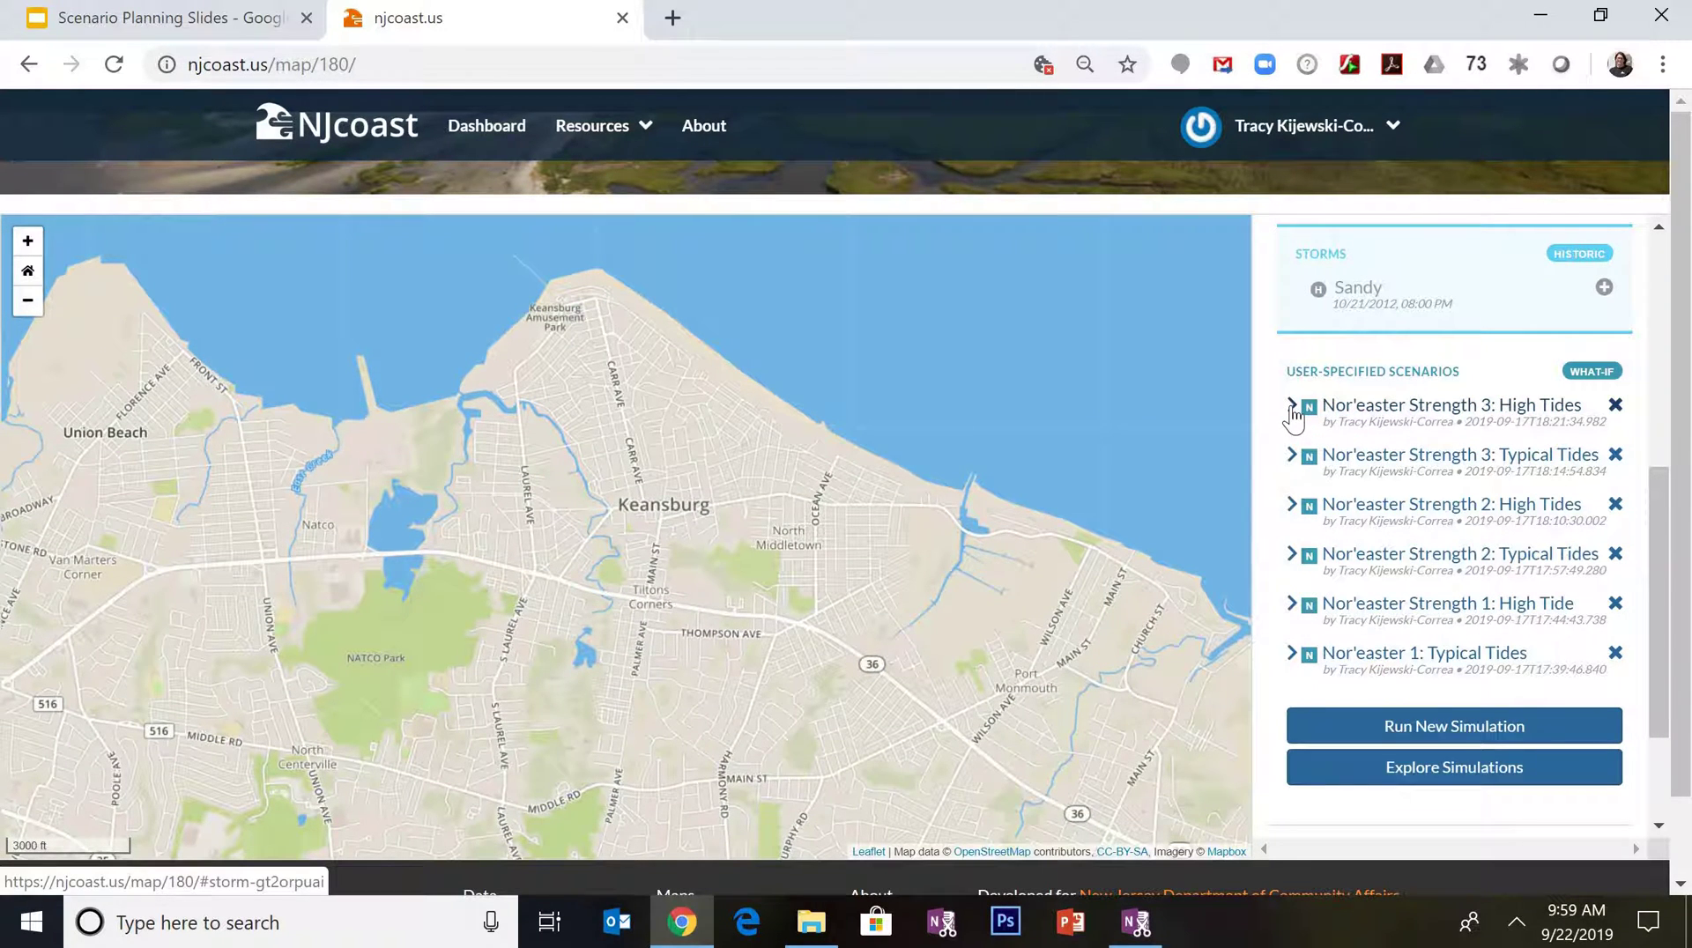
# Show the Nor'easter Strength 3: Typical Tides surge over Keansburg, trying the heatmap and a lower opacity before restoring fully opaque contours
pyautogui.click(1291, 456)
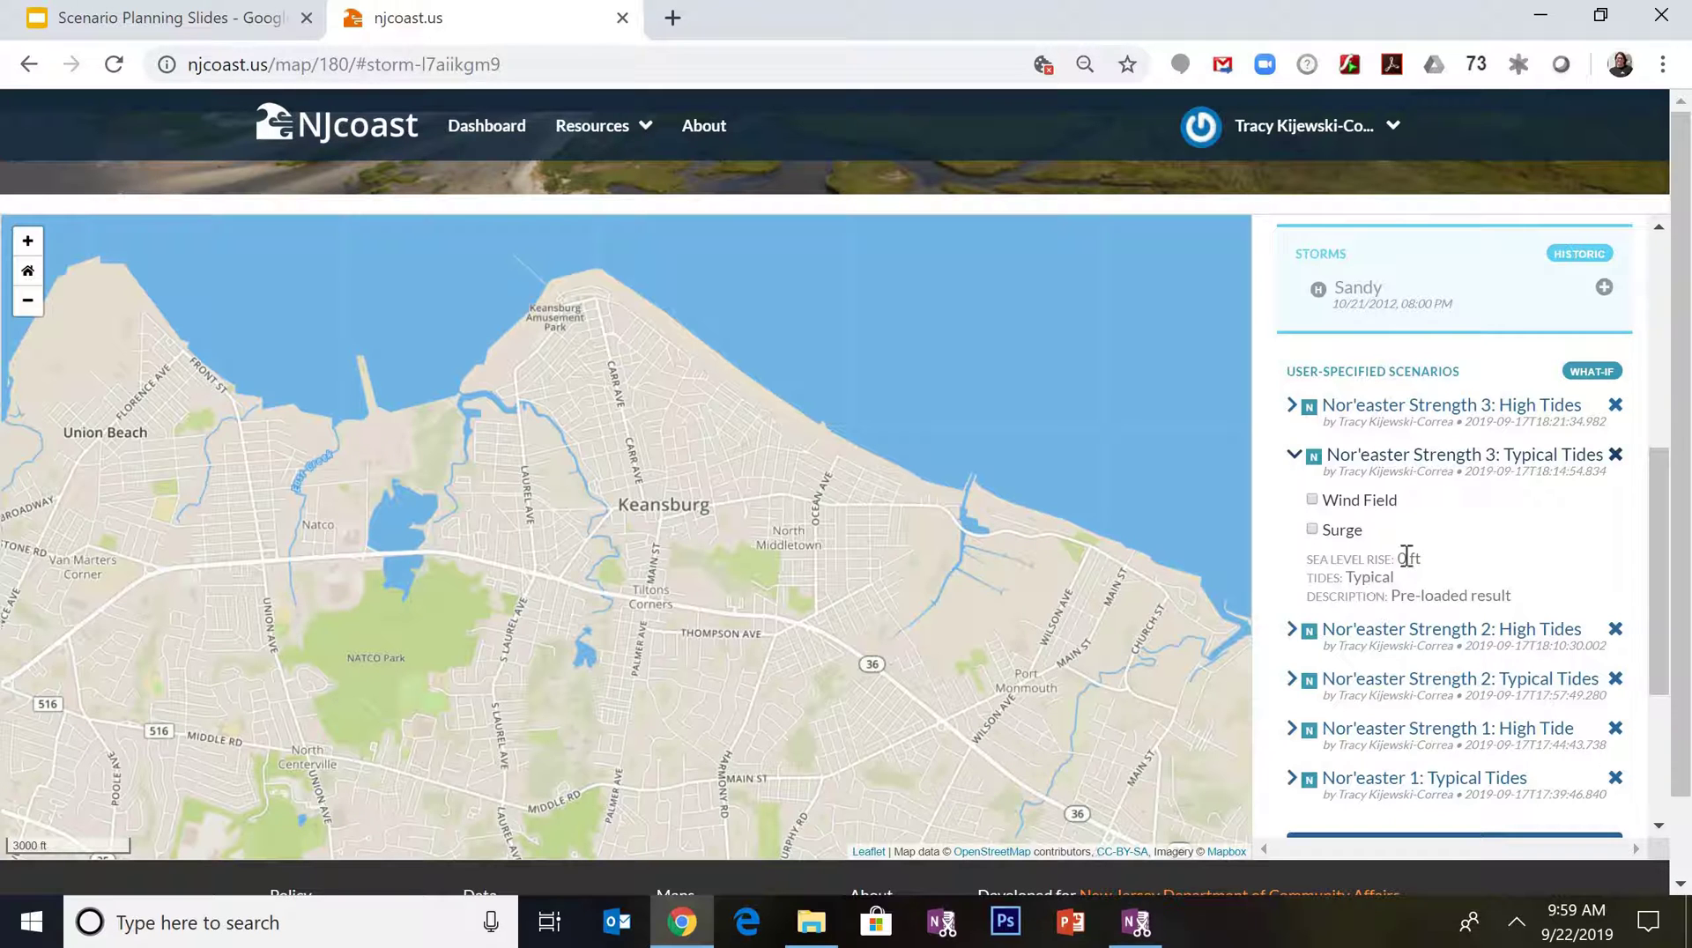
pyautogui.click(1312, 529)
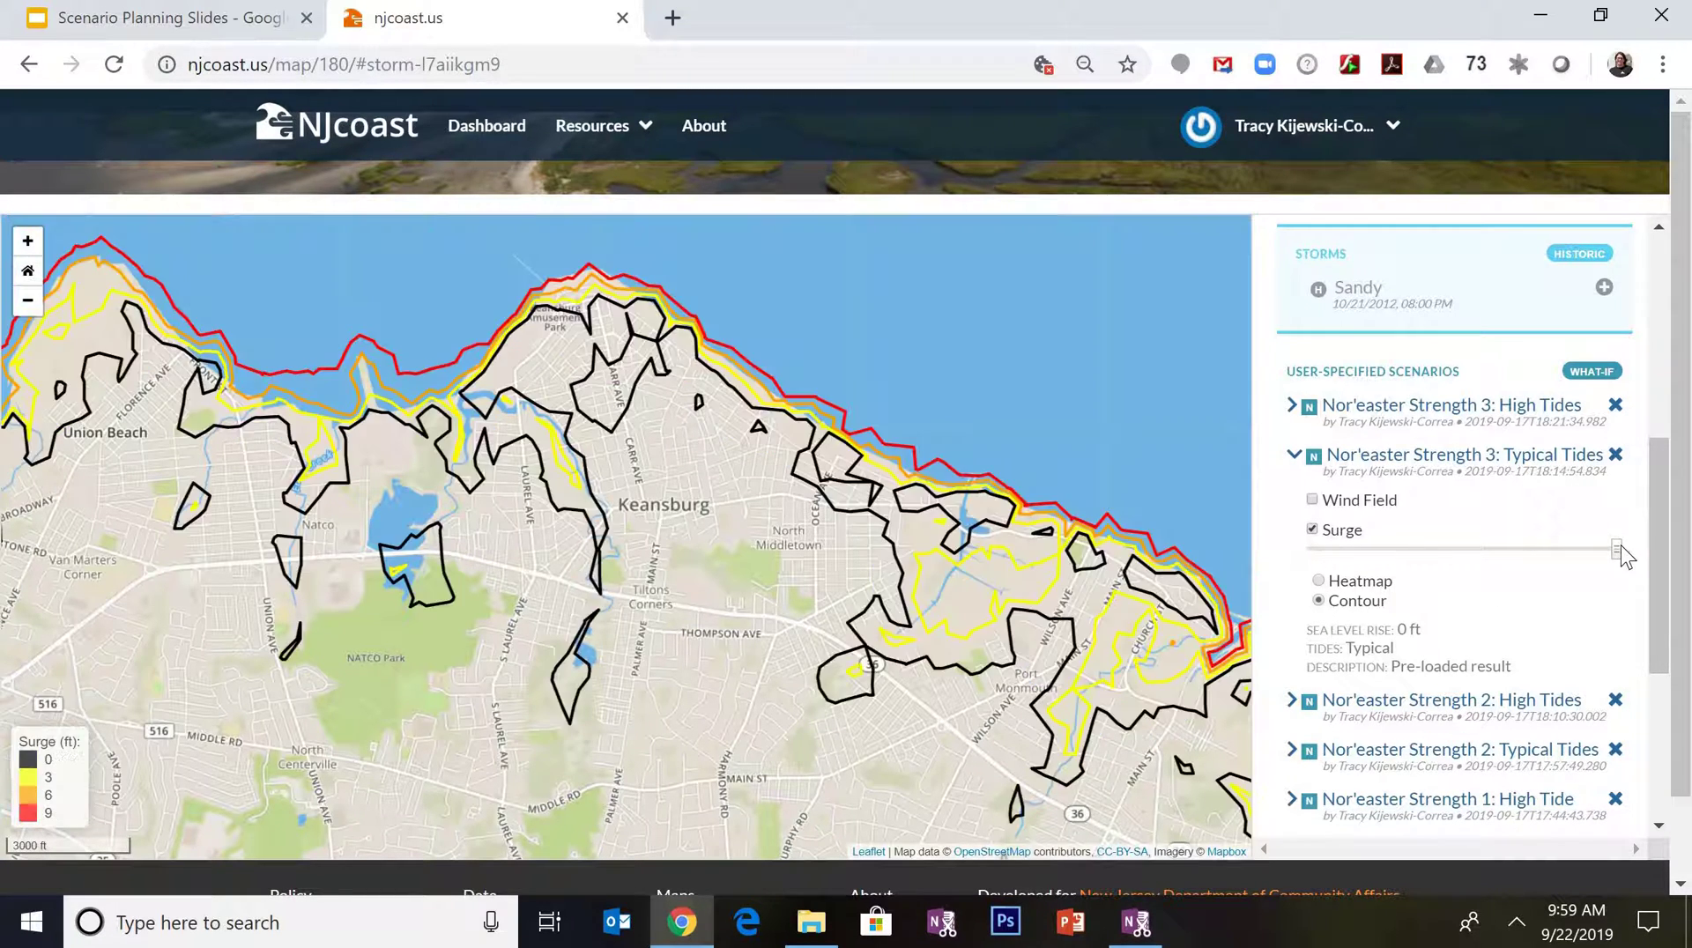
pyautogui.click(1318, 580)
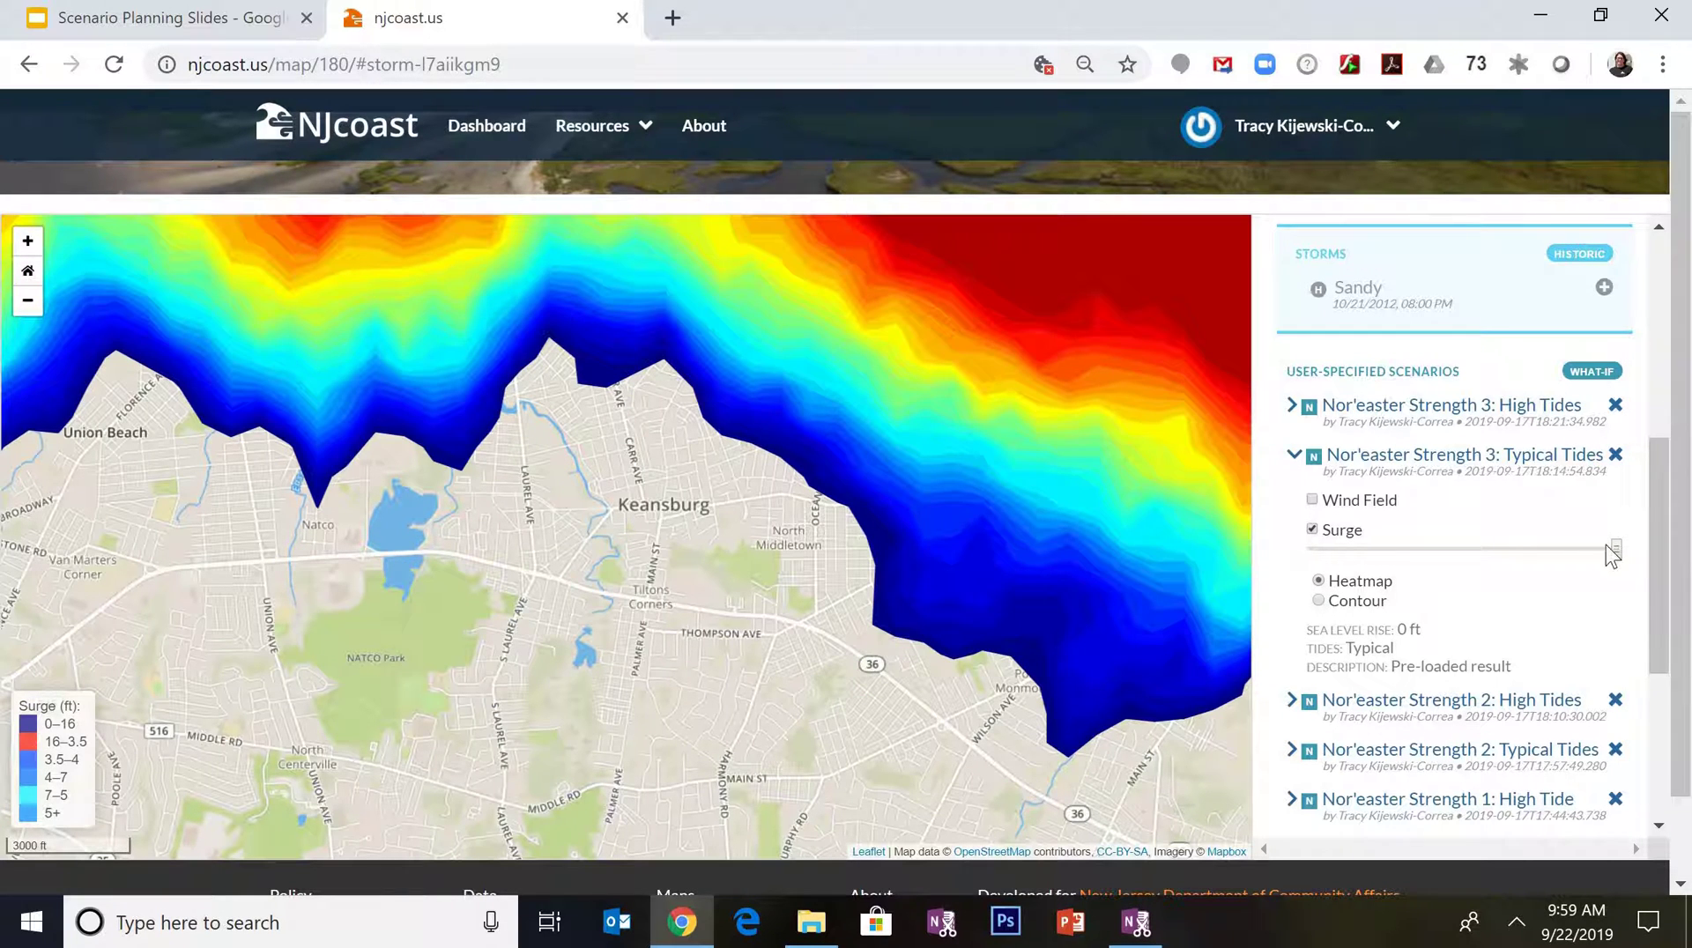
pyautogui.moveTo(1615, 550); pyautogui.dragTo(1343, 548)
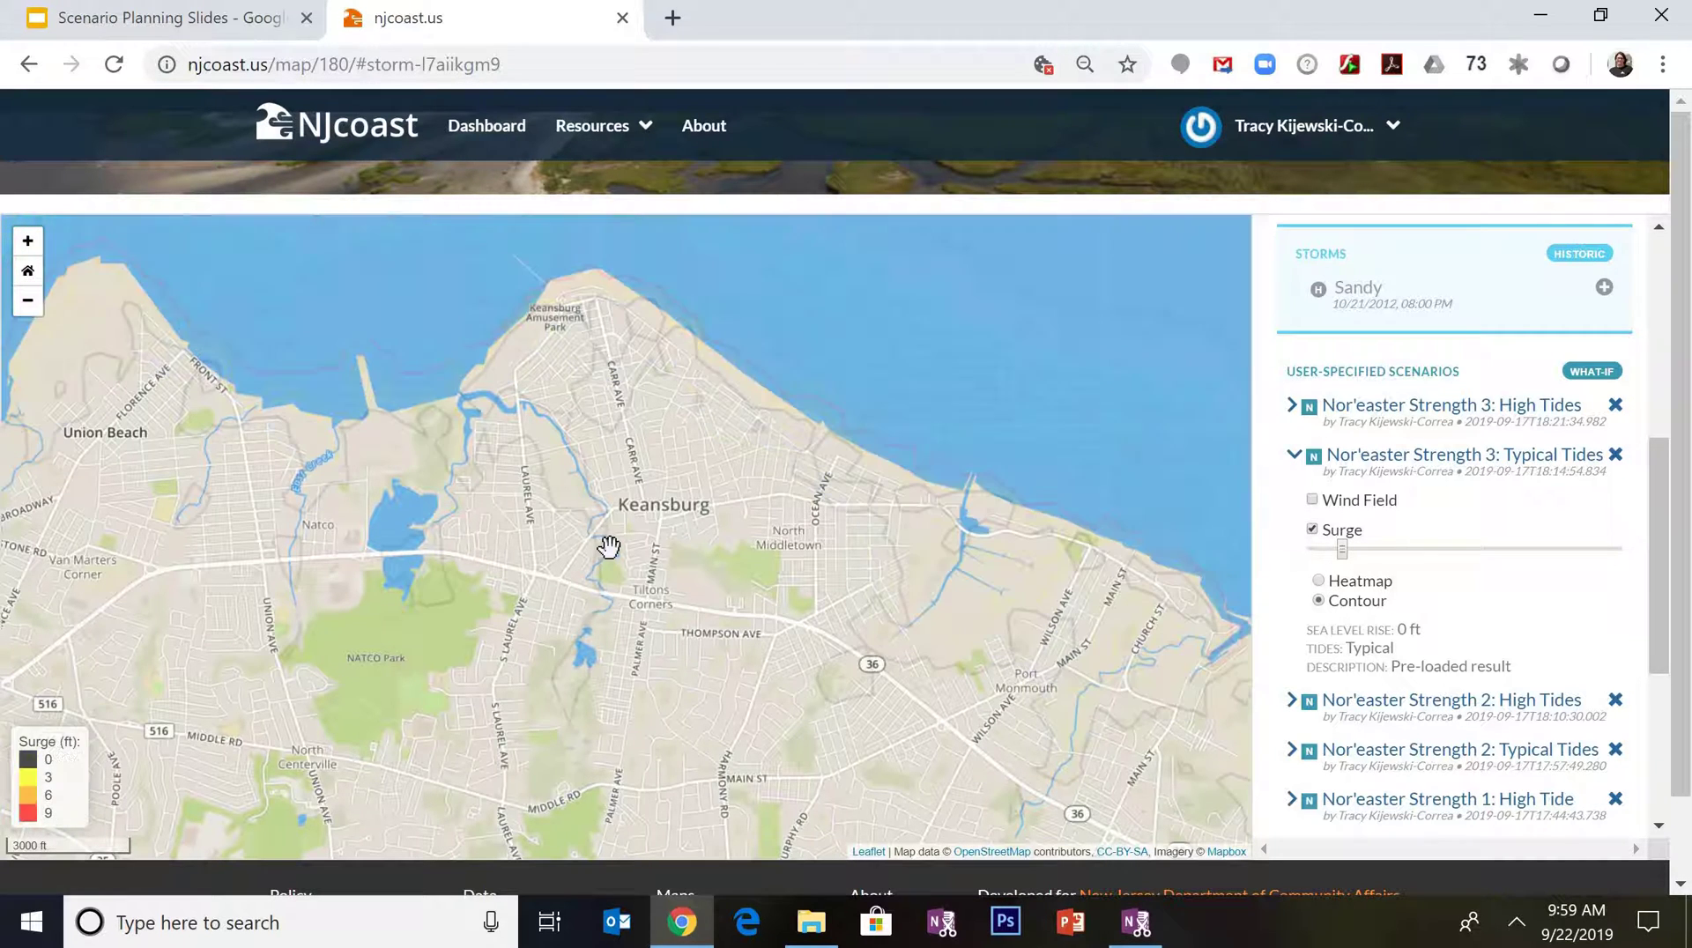
pyautogui.moveTo(1352, 557); pyautogui.dragTo(1619, 558)
pyautogui.moveTo(711, 545); pyautogui.dragTo(736, 641)
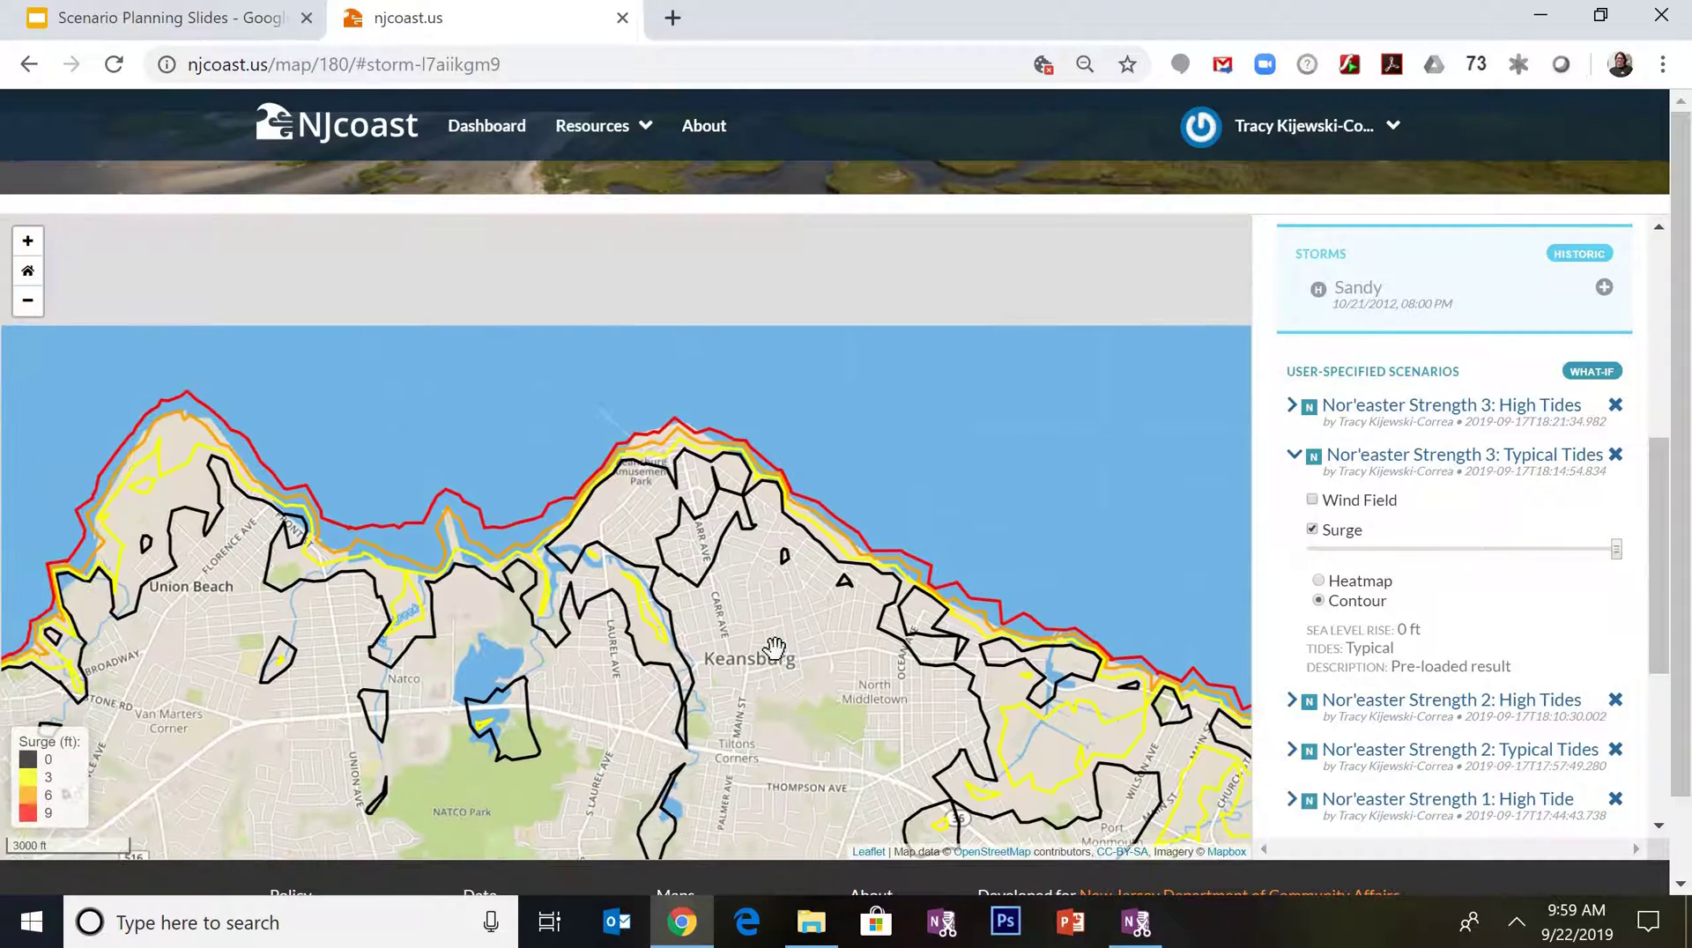
pyautogui.scroll(1, 735, 640)
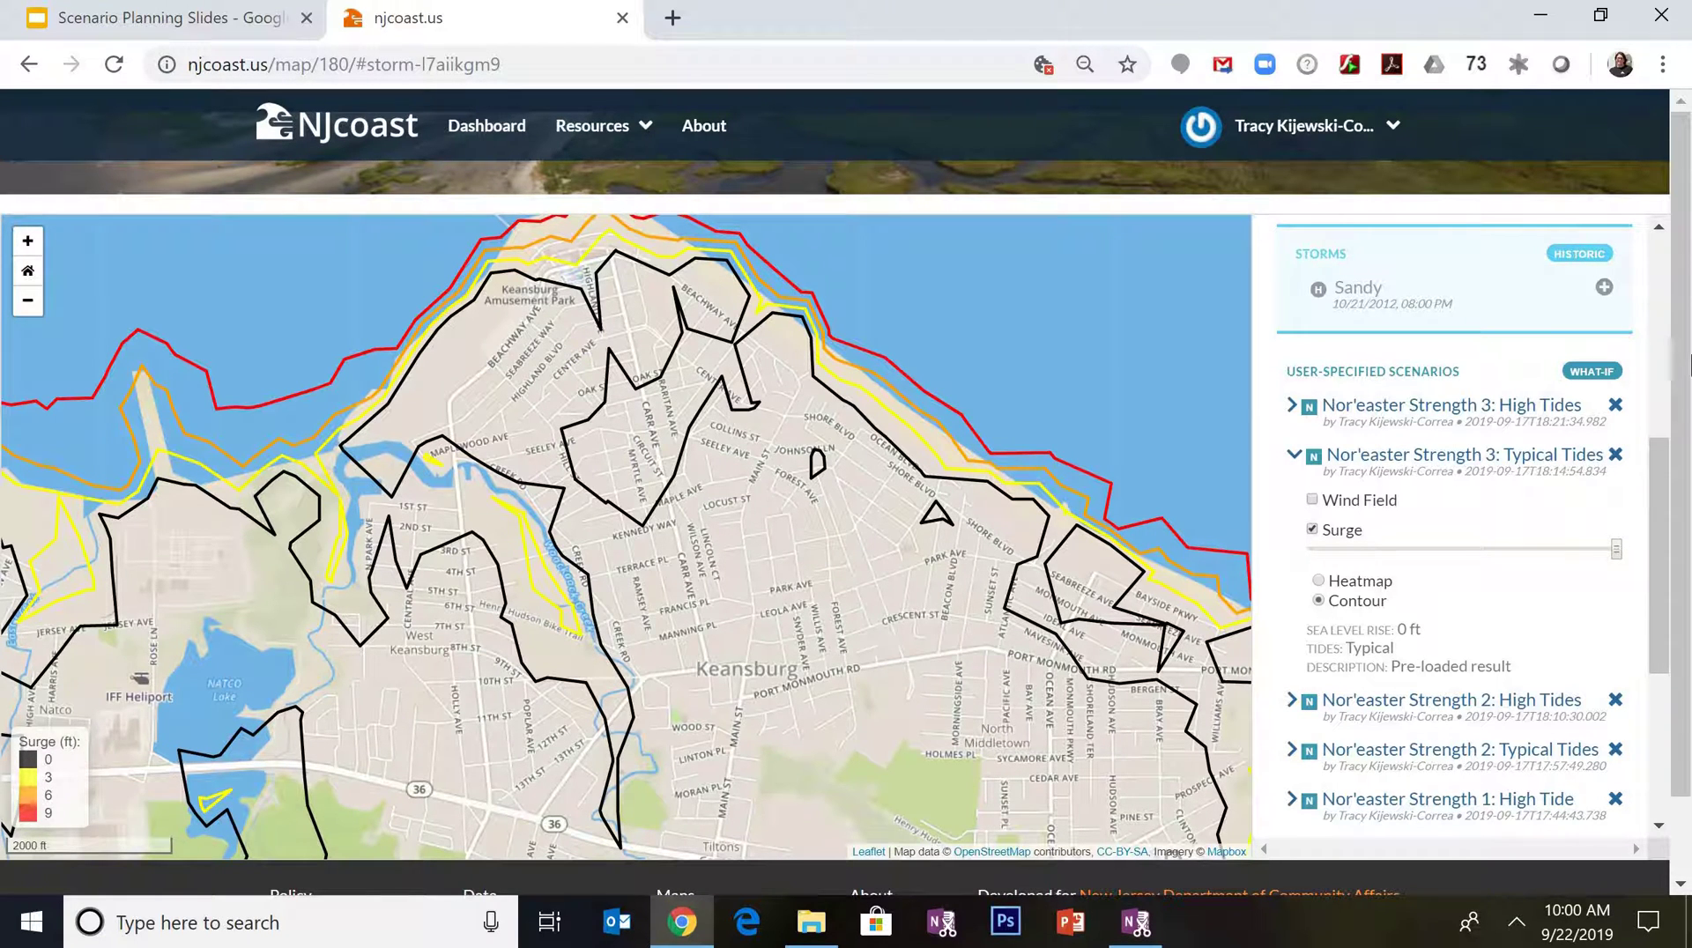
# Overlay the New Jersey Fire Stations layer from the Structure group of the GIS layers
pyautogui.moveTo(1662, 498); pyautogui.dragTo(1662, 381)
pyautogui.click(1611, 331)
pyautogui.scroll(-1, 1322, 568)
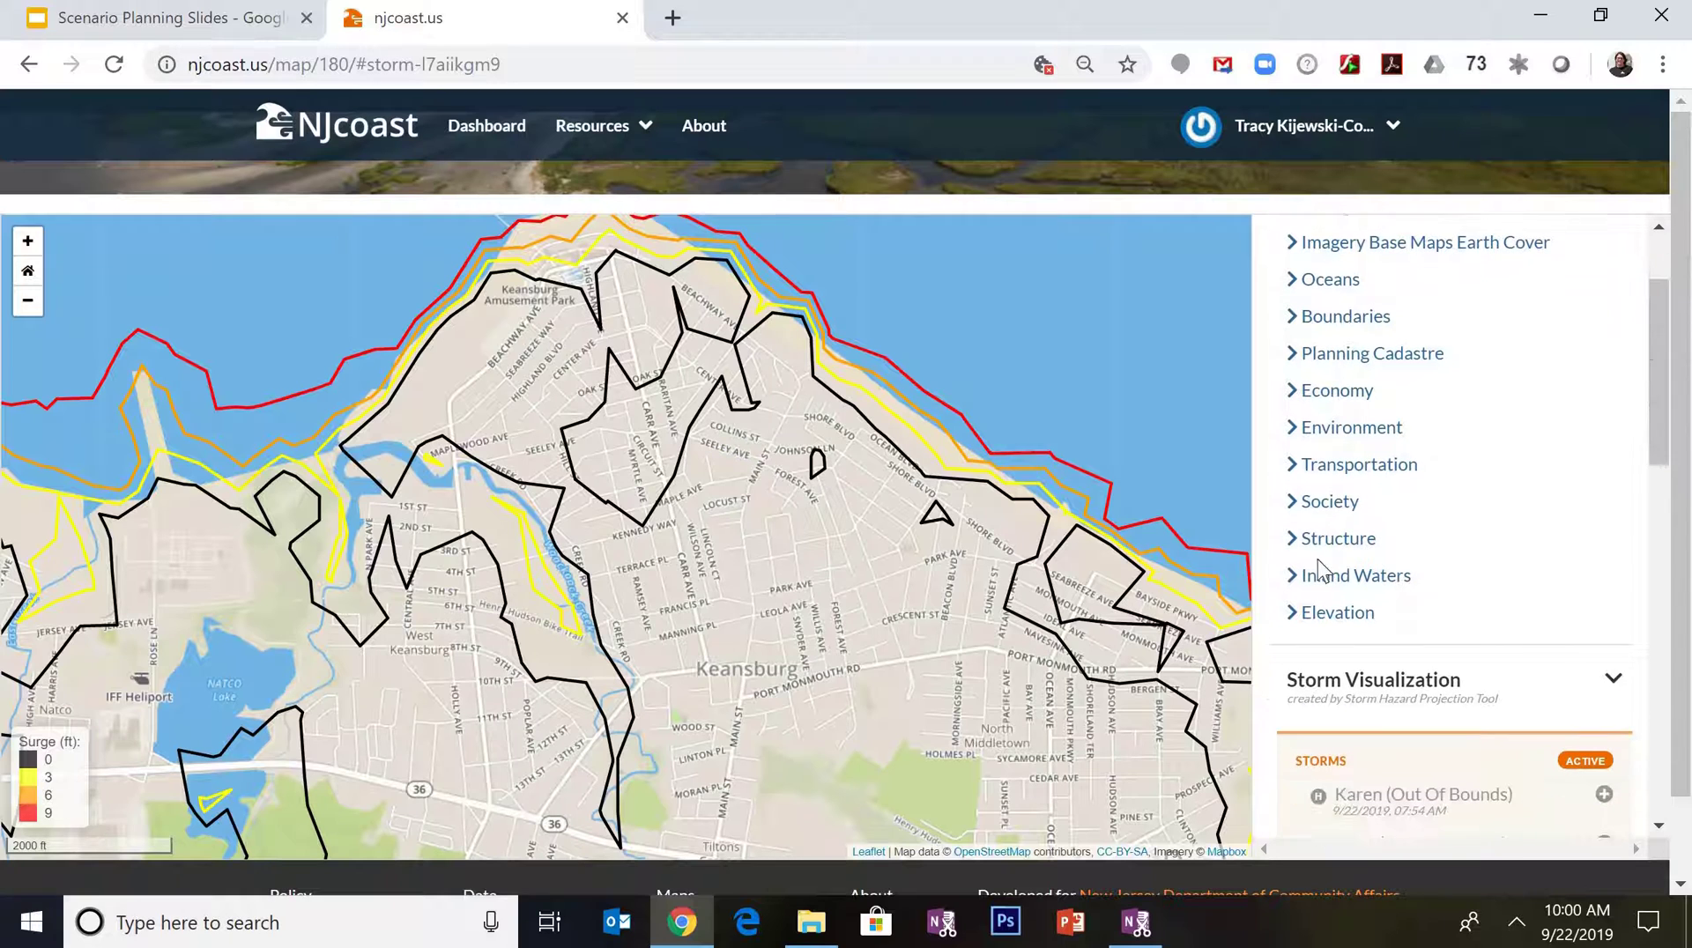
pyautogui.click(1293, 544)
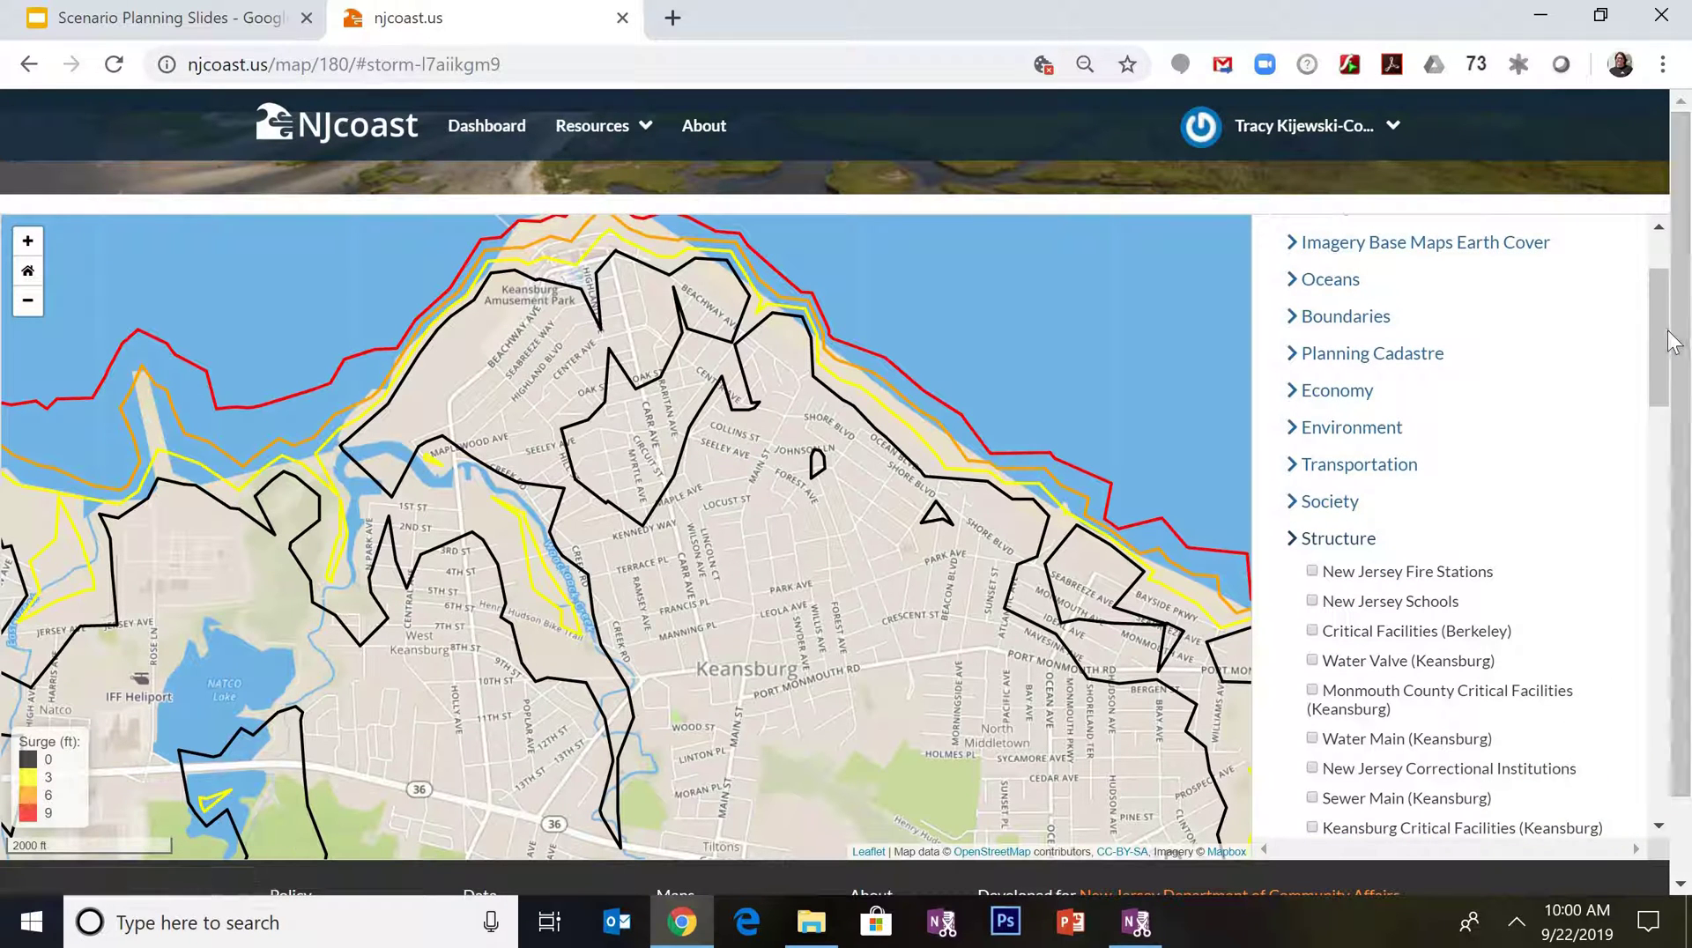
pyautogui.moveTo(1668, 328); pyautogui.dragTo(1668, 339)
pyautogui.scroll(-1, 1672, 368)
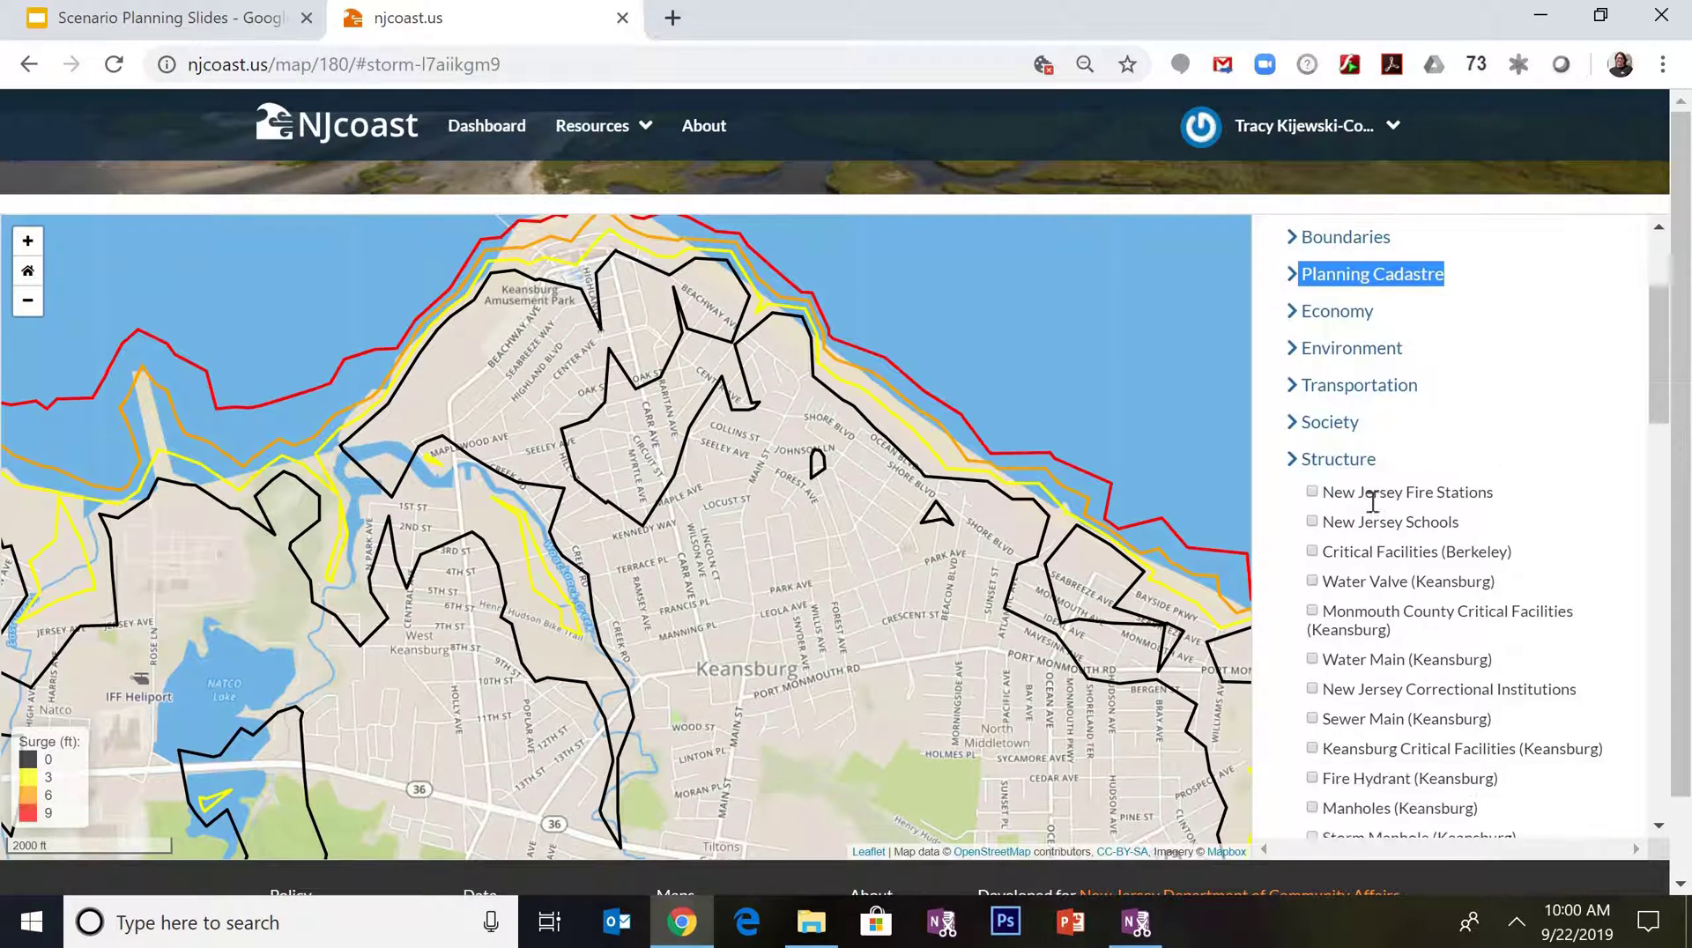
pyautogui.click(1312, 492)
# Expand the map's Annotations section to reveal its annotation options
pyautogui.moveTo(1650, 391); pyautogui.dragTo(1646, 529)
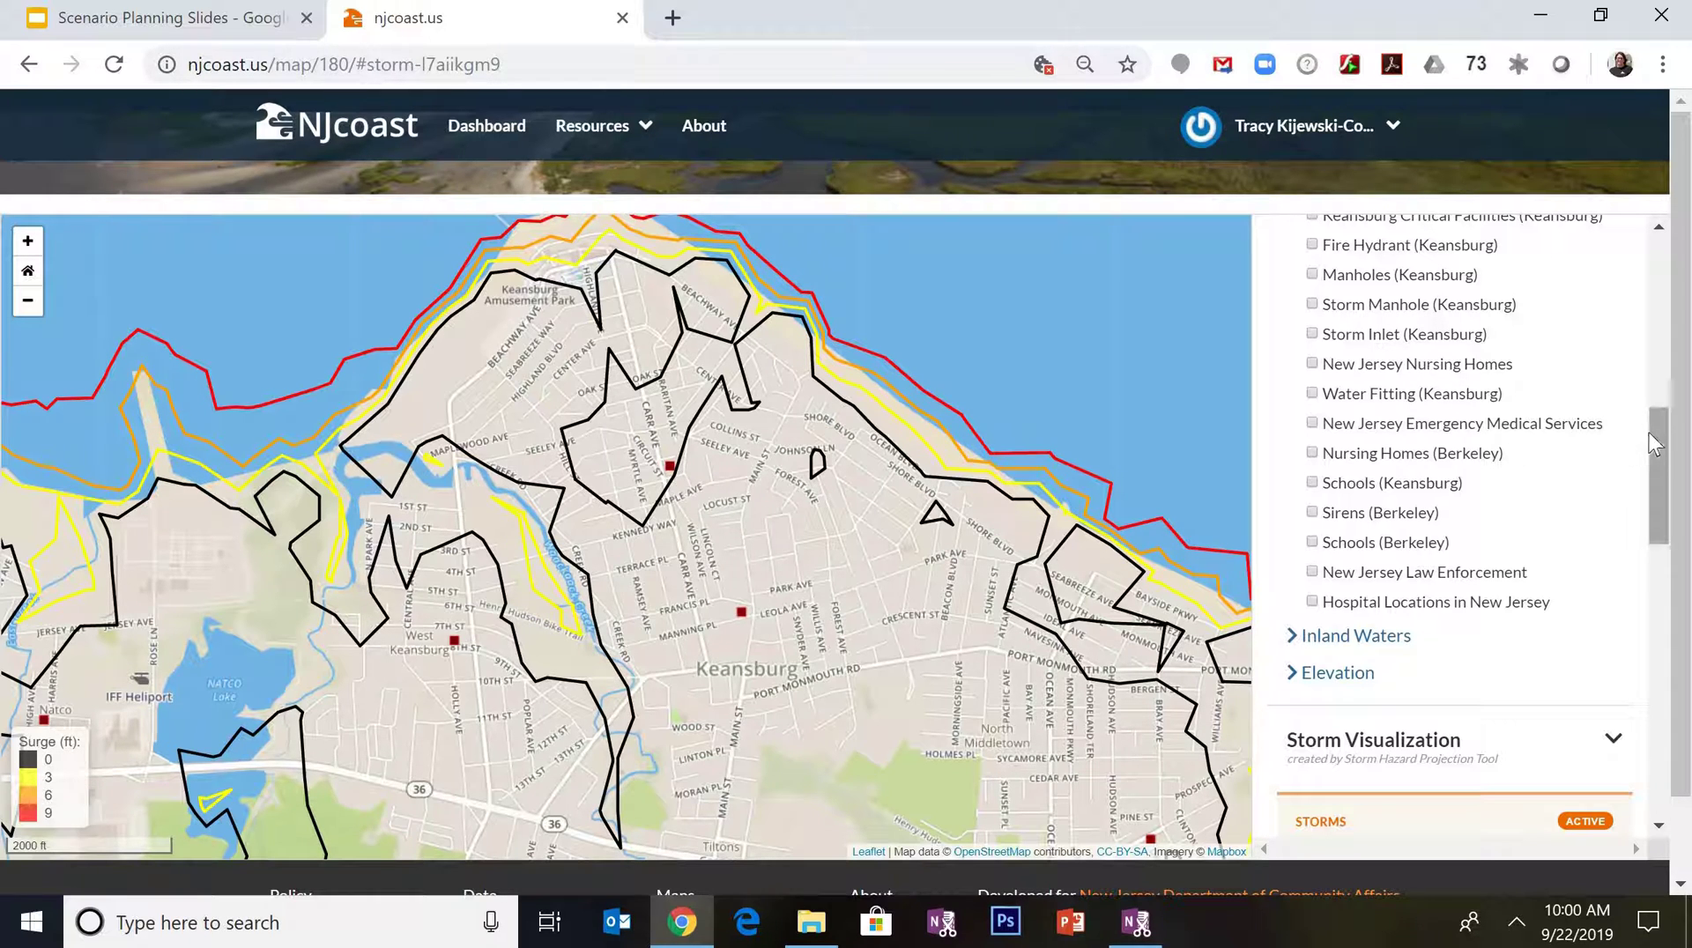
pyautogui.scroll(-7, 1642, 585)
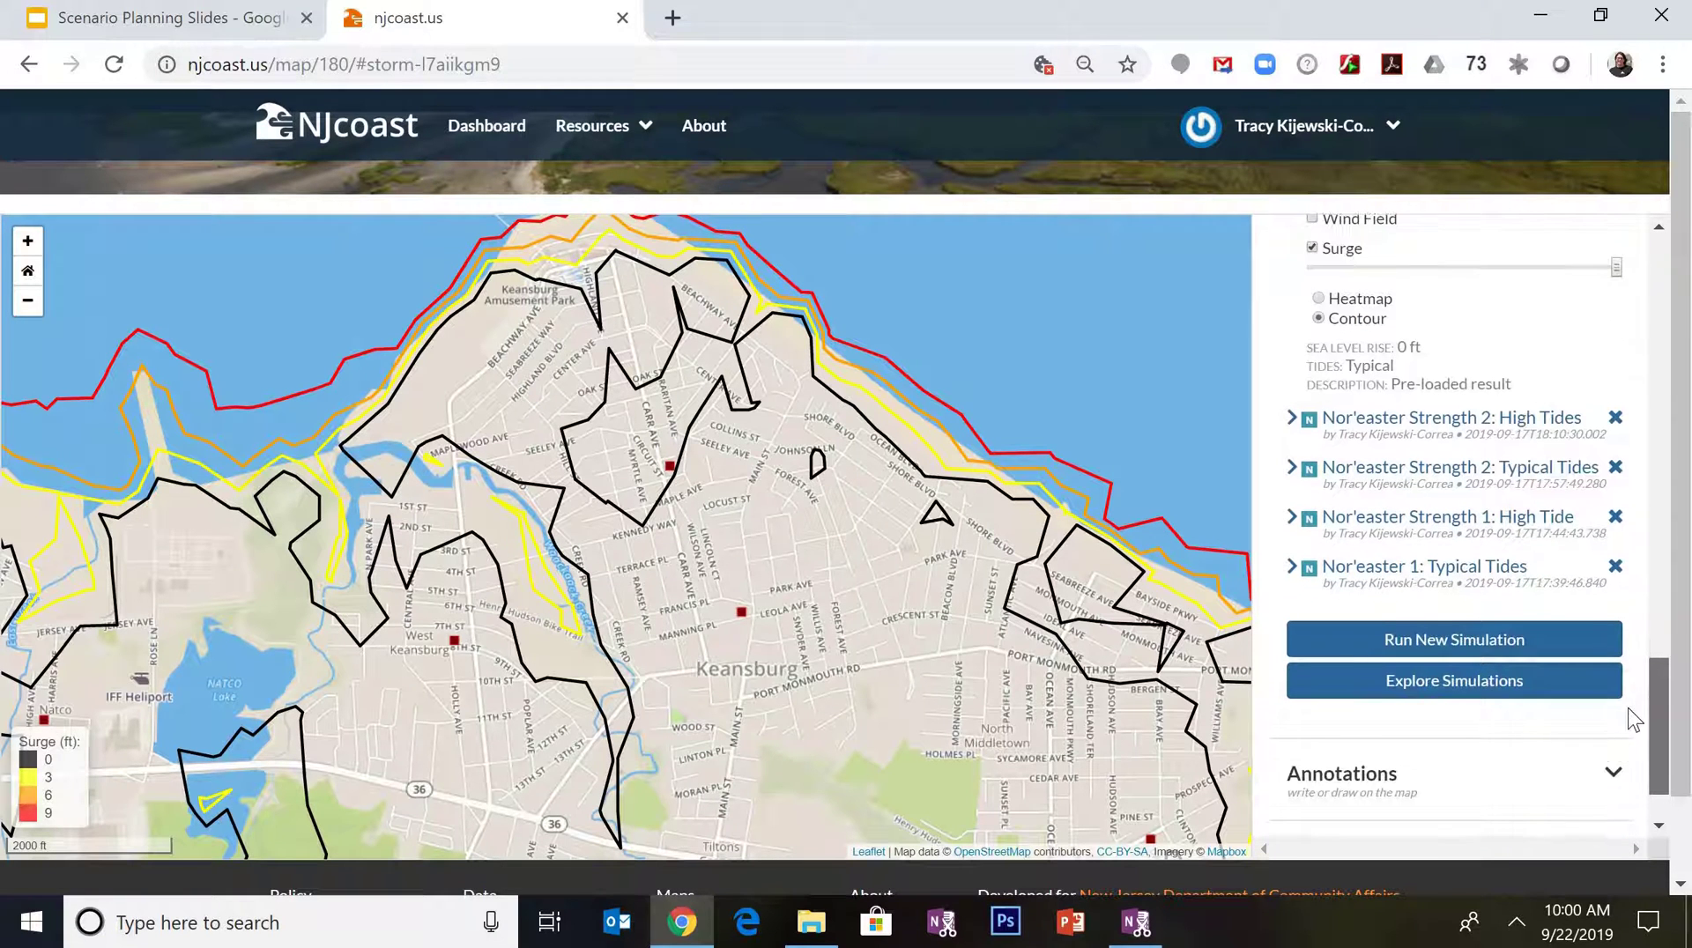
pyautogui.click(1604, 693)
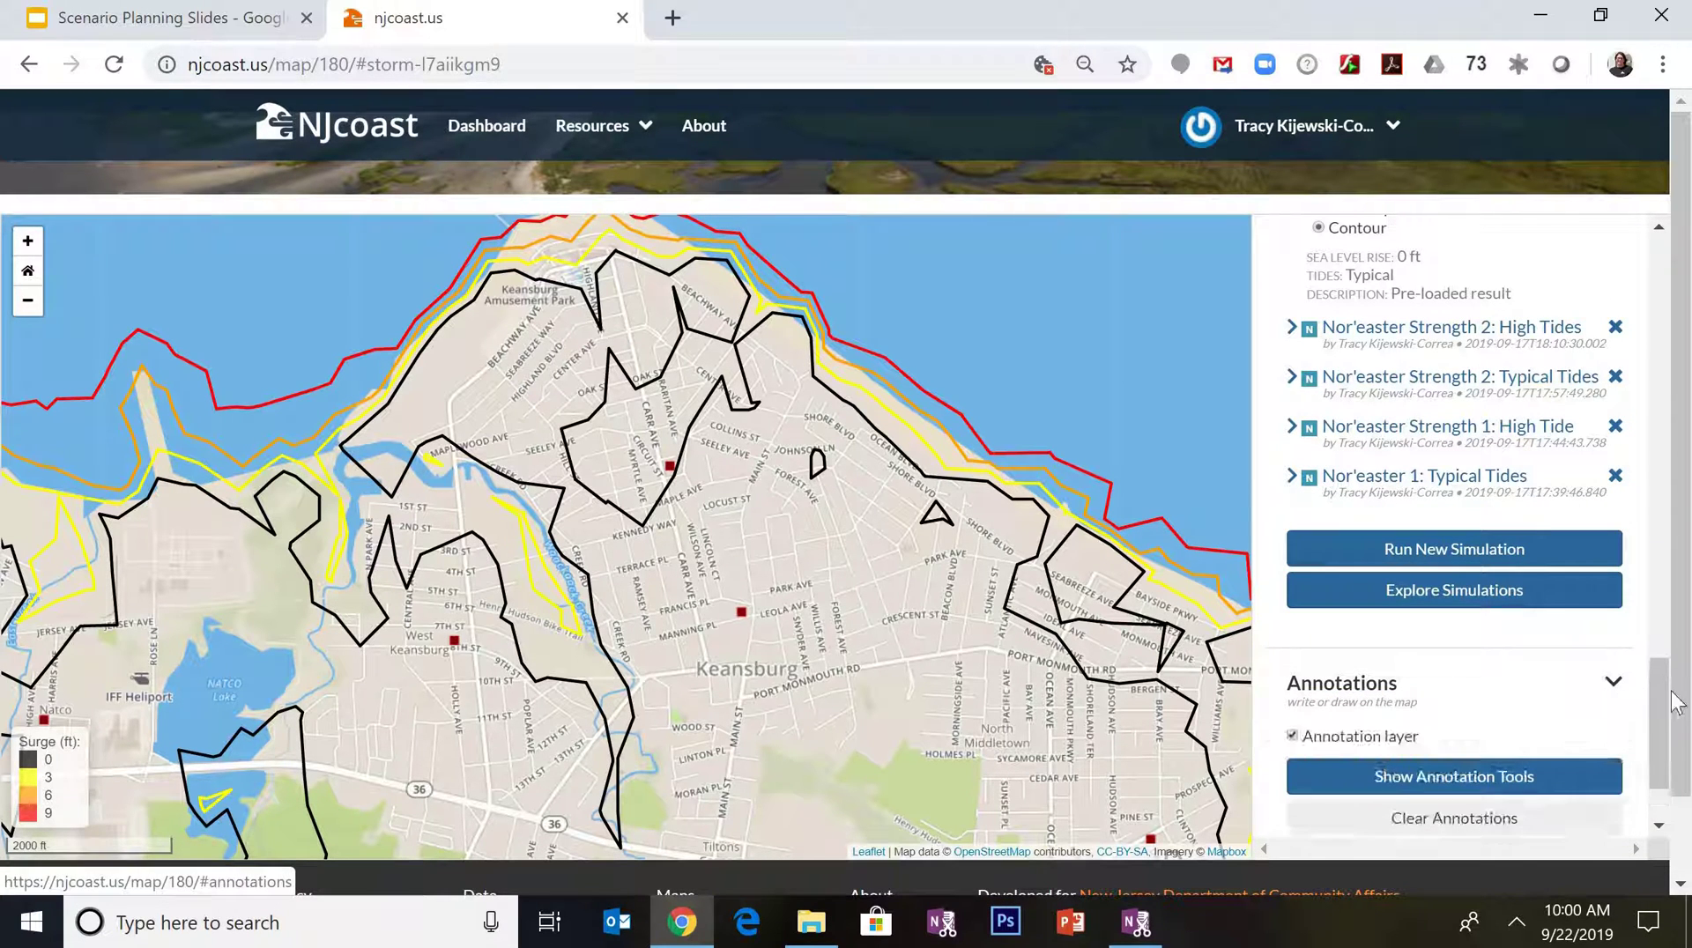
# Show the annotation tools and draw a small circle around the Keansburg fire station just east of Carr Ave near Garfield Ave
pyautogui.click(1568, 782)
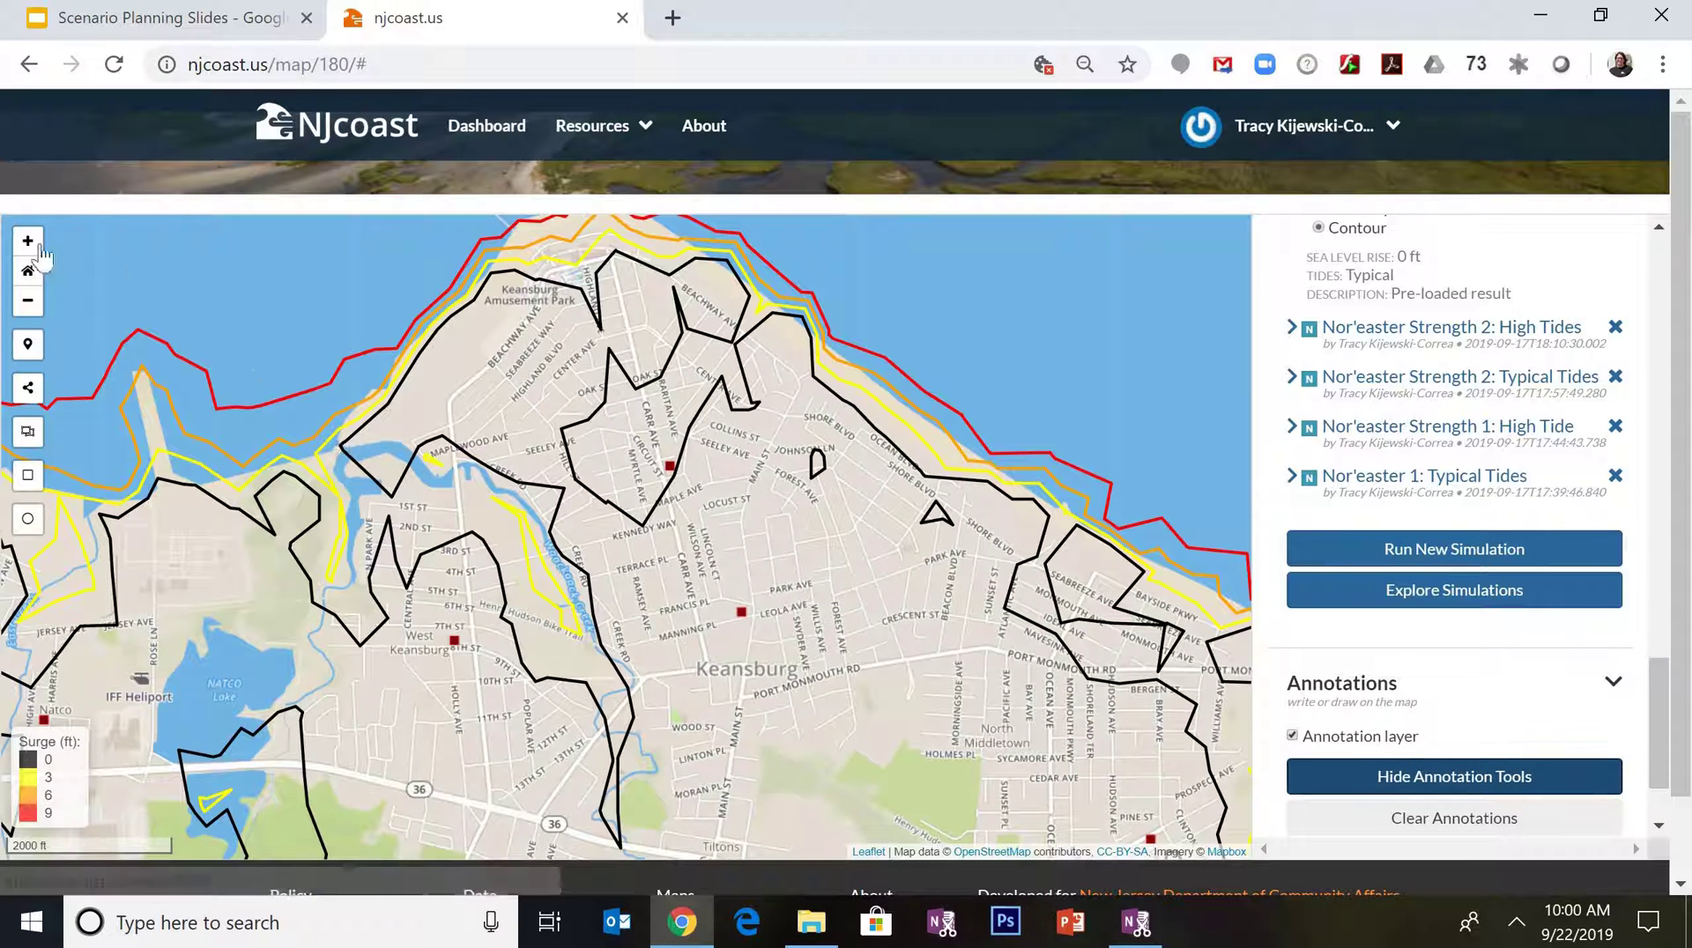
pyautogui.click(29, 520)
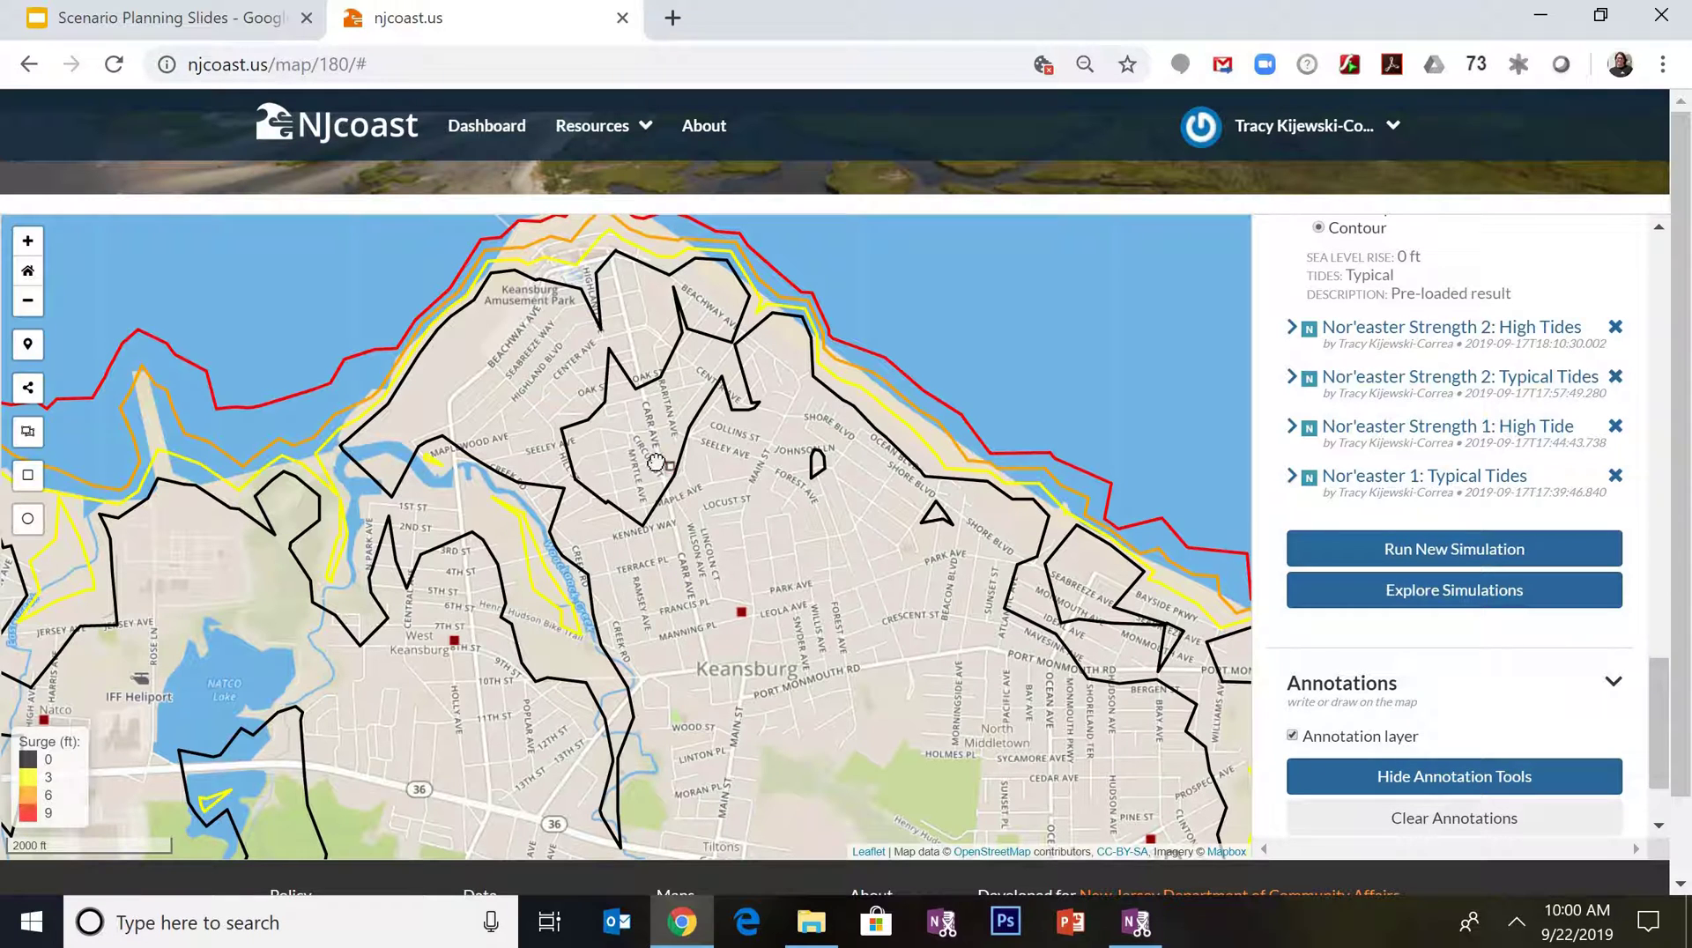
pyautogui.click(669, 467)
# Label the circle around the fire station "Possible 0-3 ft water" and save the text
pyautogui.click(627, 429)
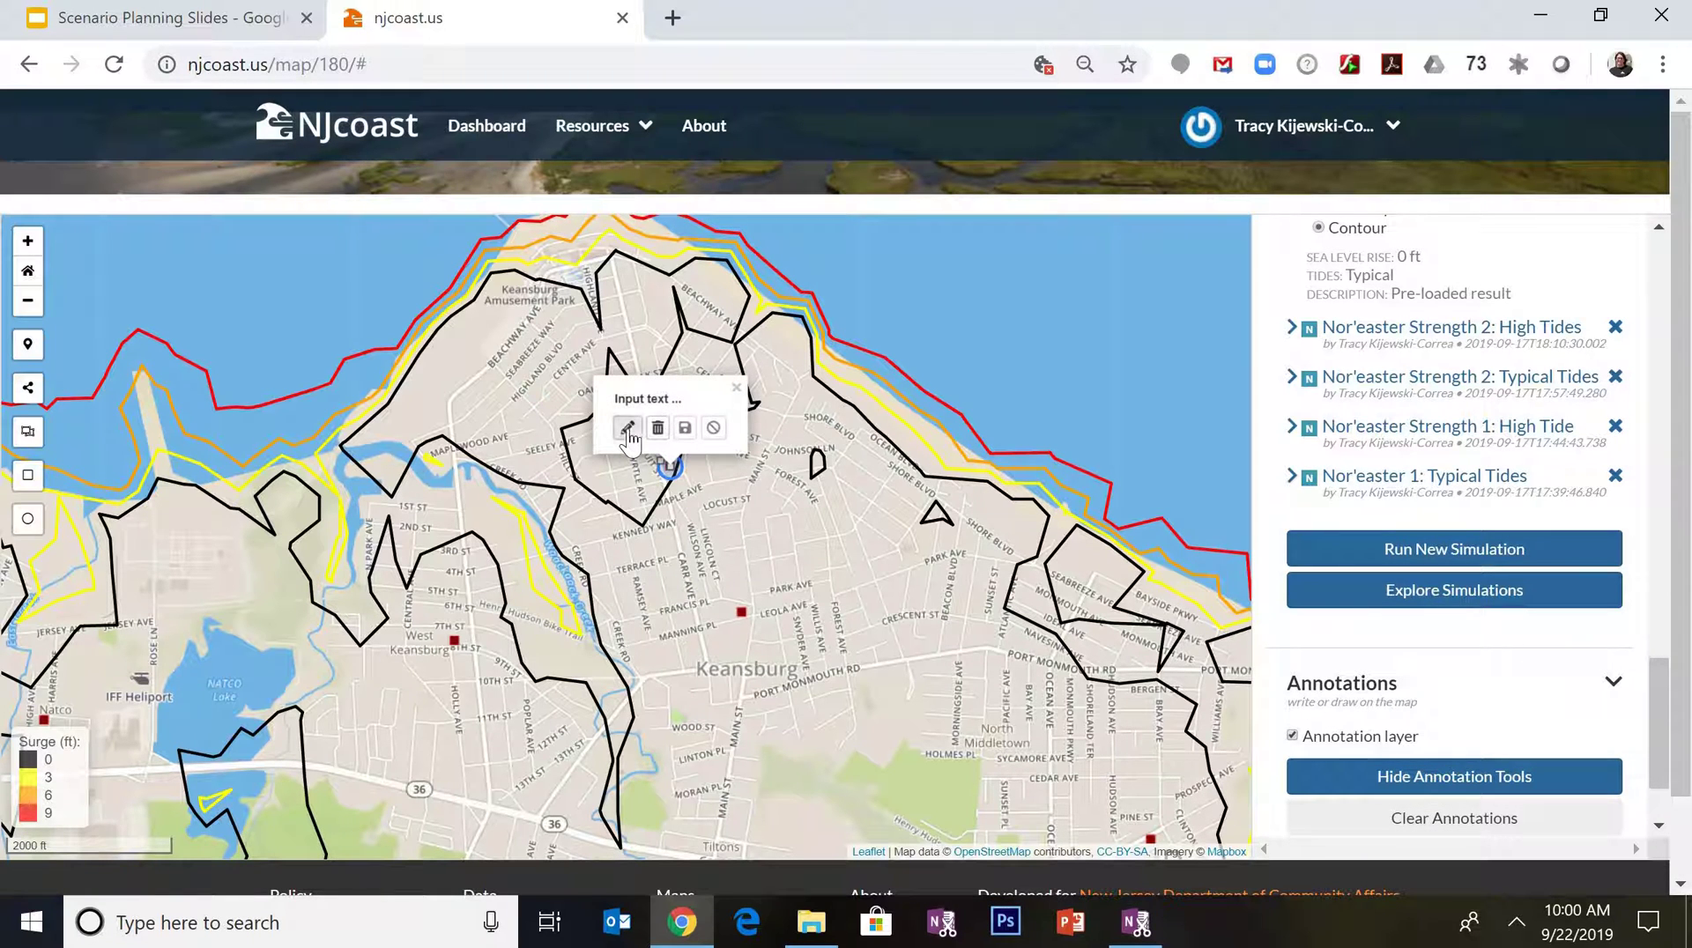
pyautogui.write('Pos')
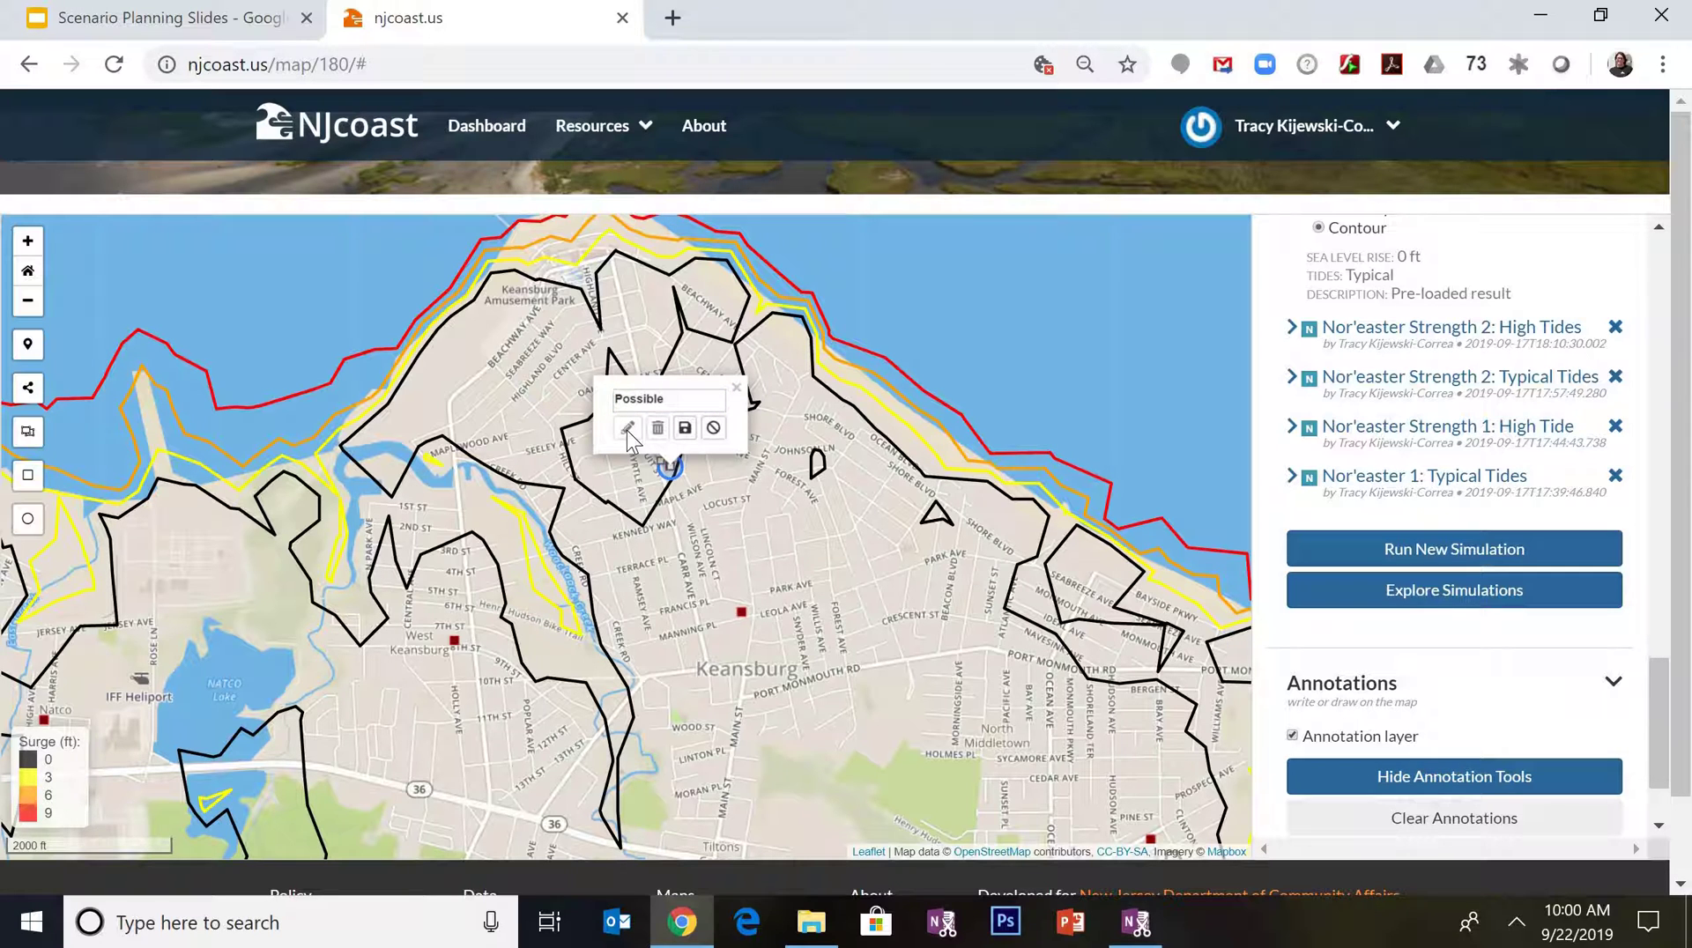
pyautogui.write('sible ')
pyautogui.write('0-3 ft wa')
pyautogui.write('ter')
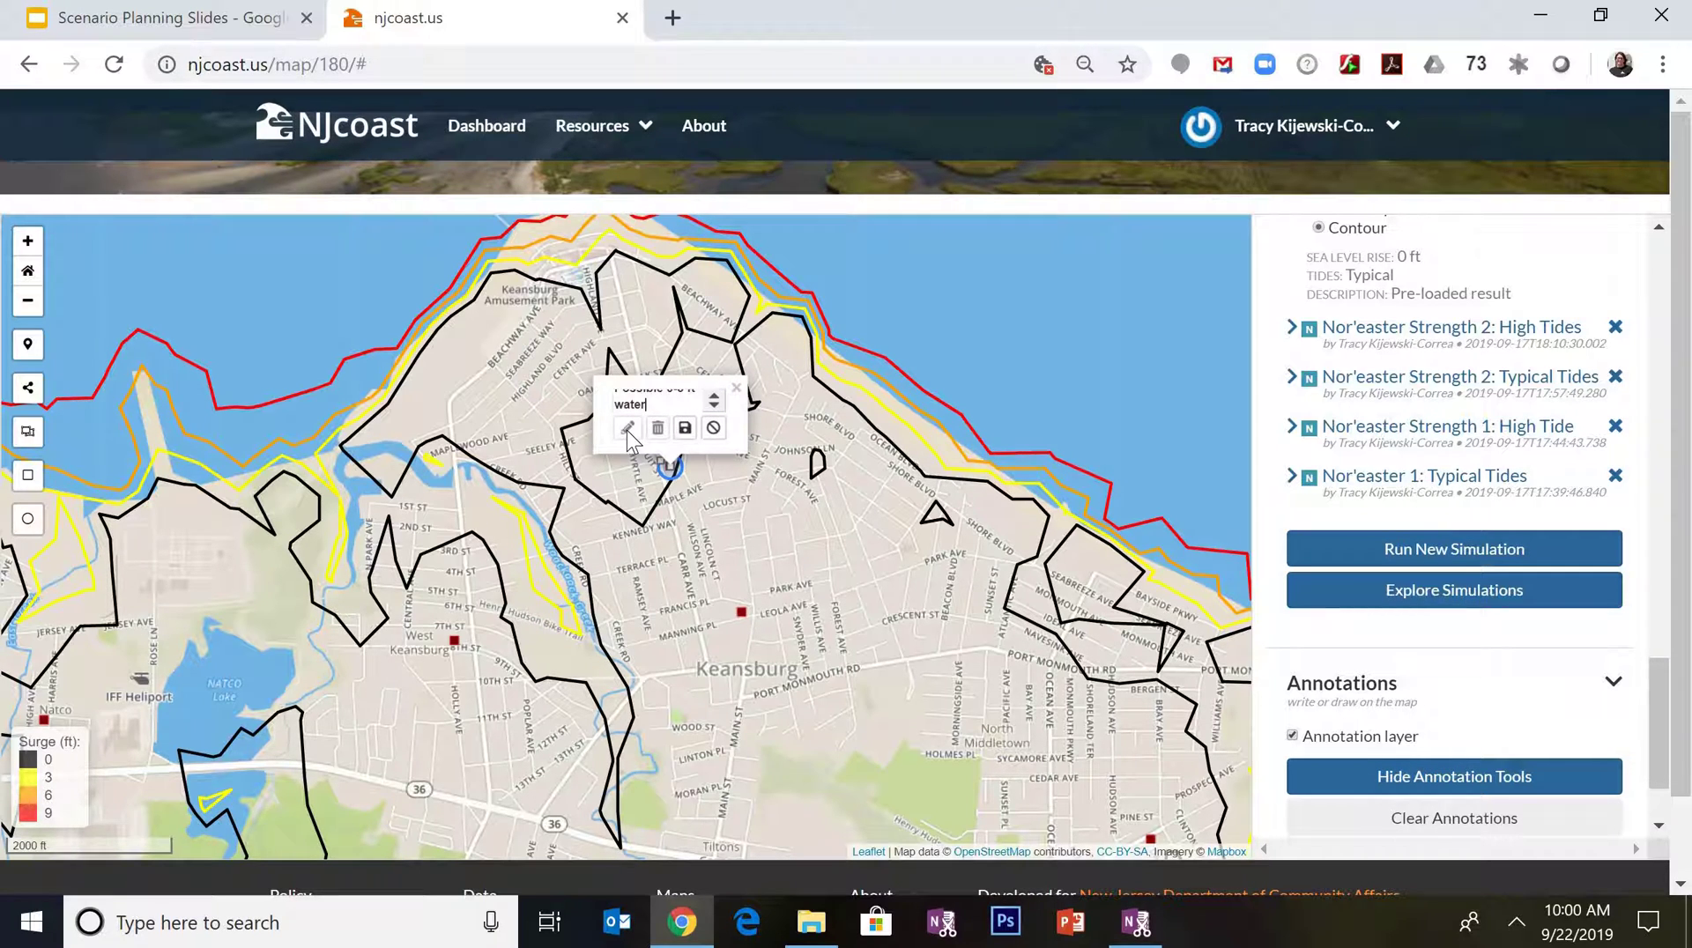
pyautogui.click(687, 430)
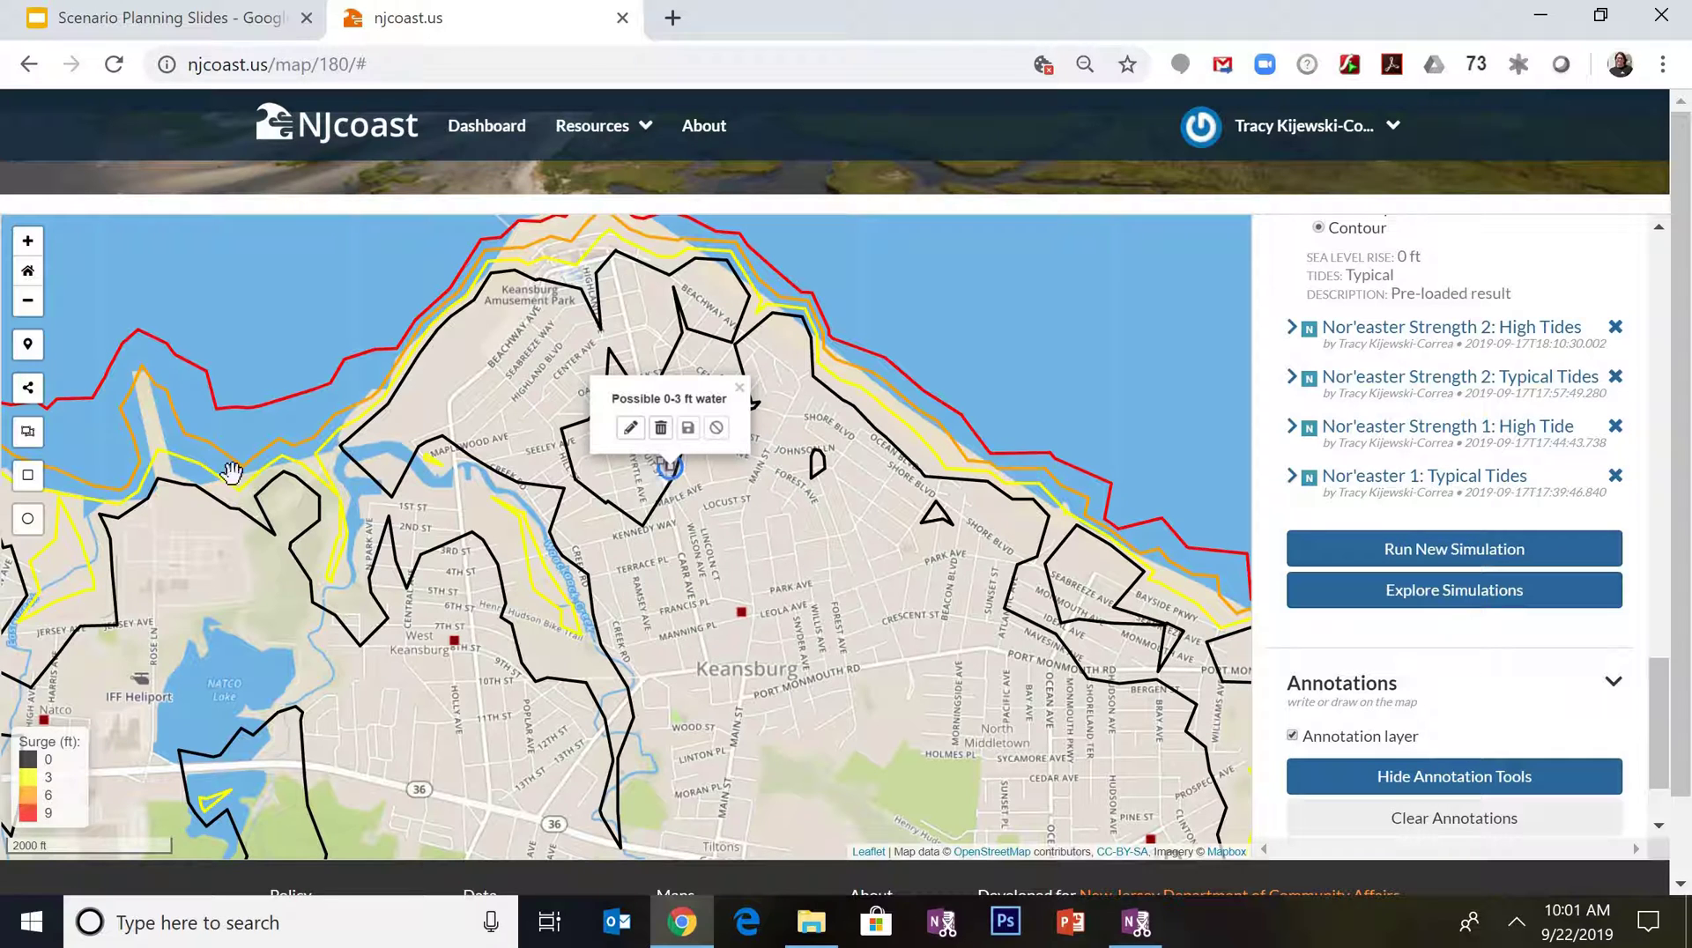
# Draw a line annotation south of the circled fire station, running from Kennedy Way to just beyond Locust St's eastern end
pyautogui.click(27, 394)
pyautogui.click(606, 534)
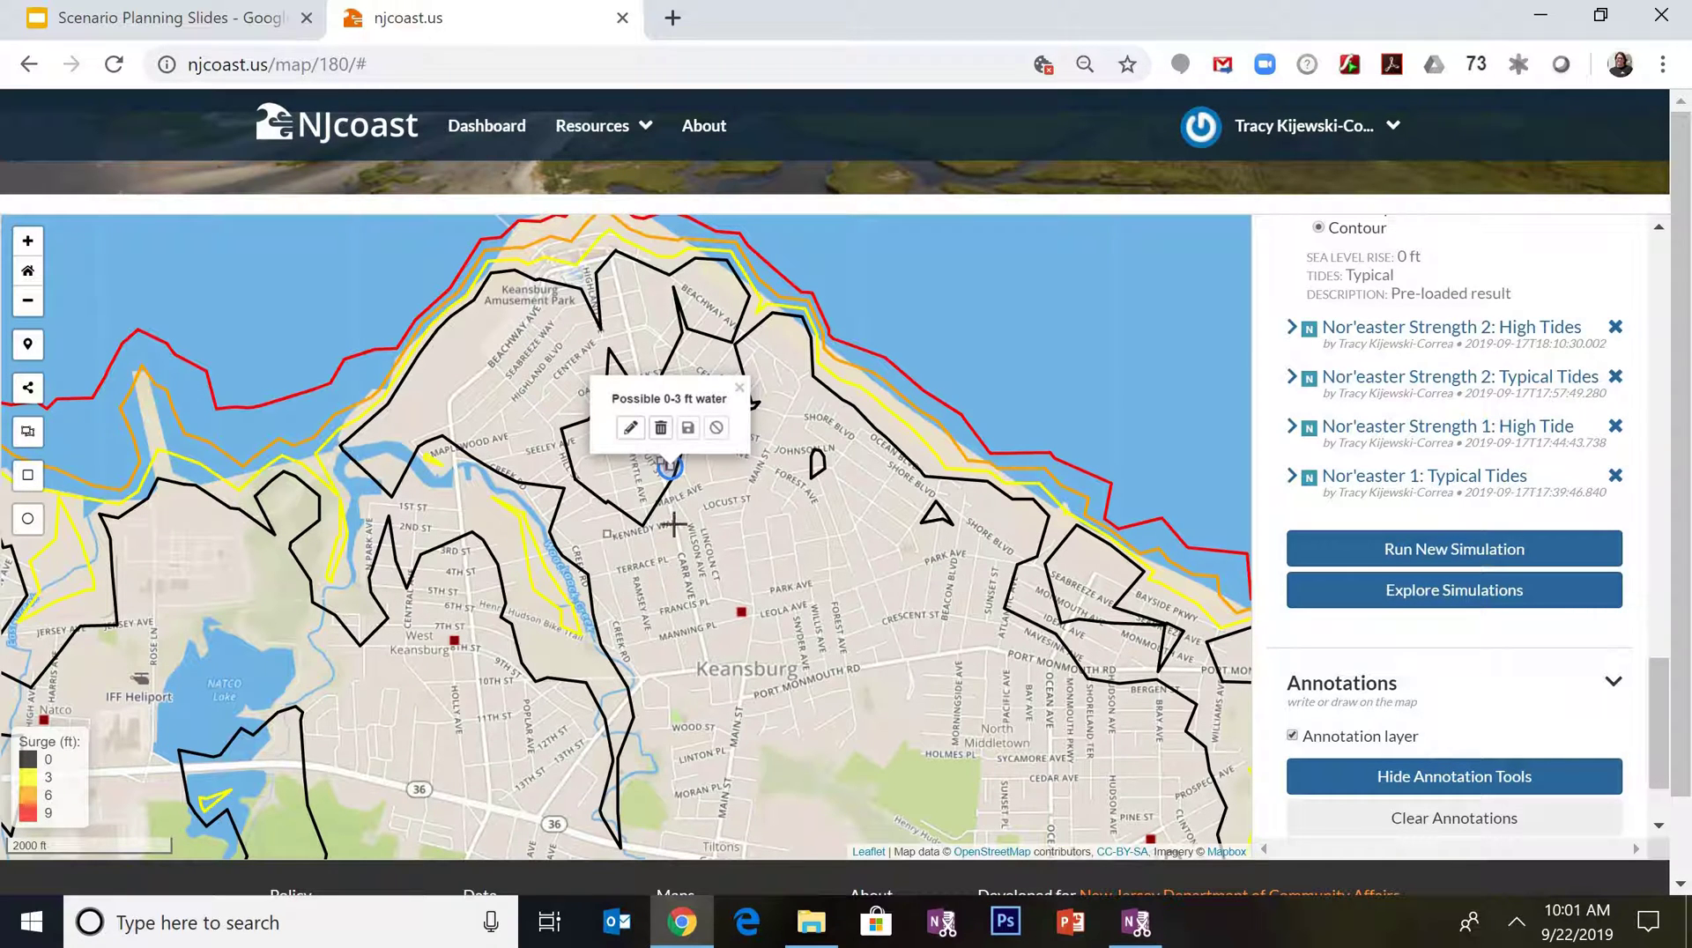
pyautogui.click(766, 499)
pyautogui.click(766, 499)
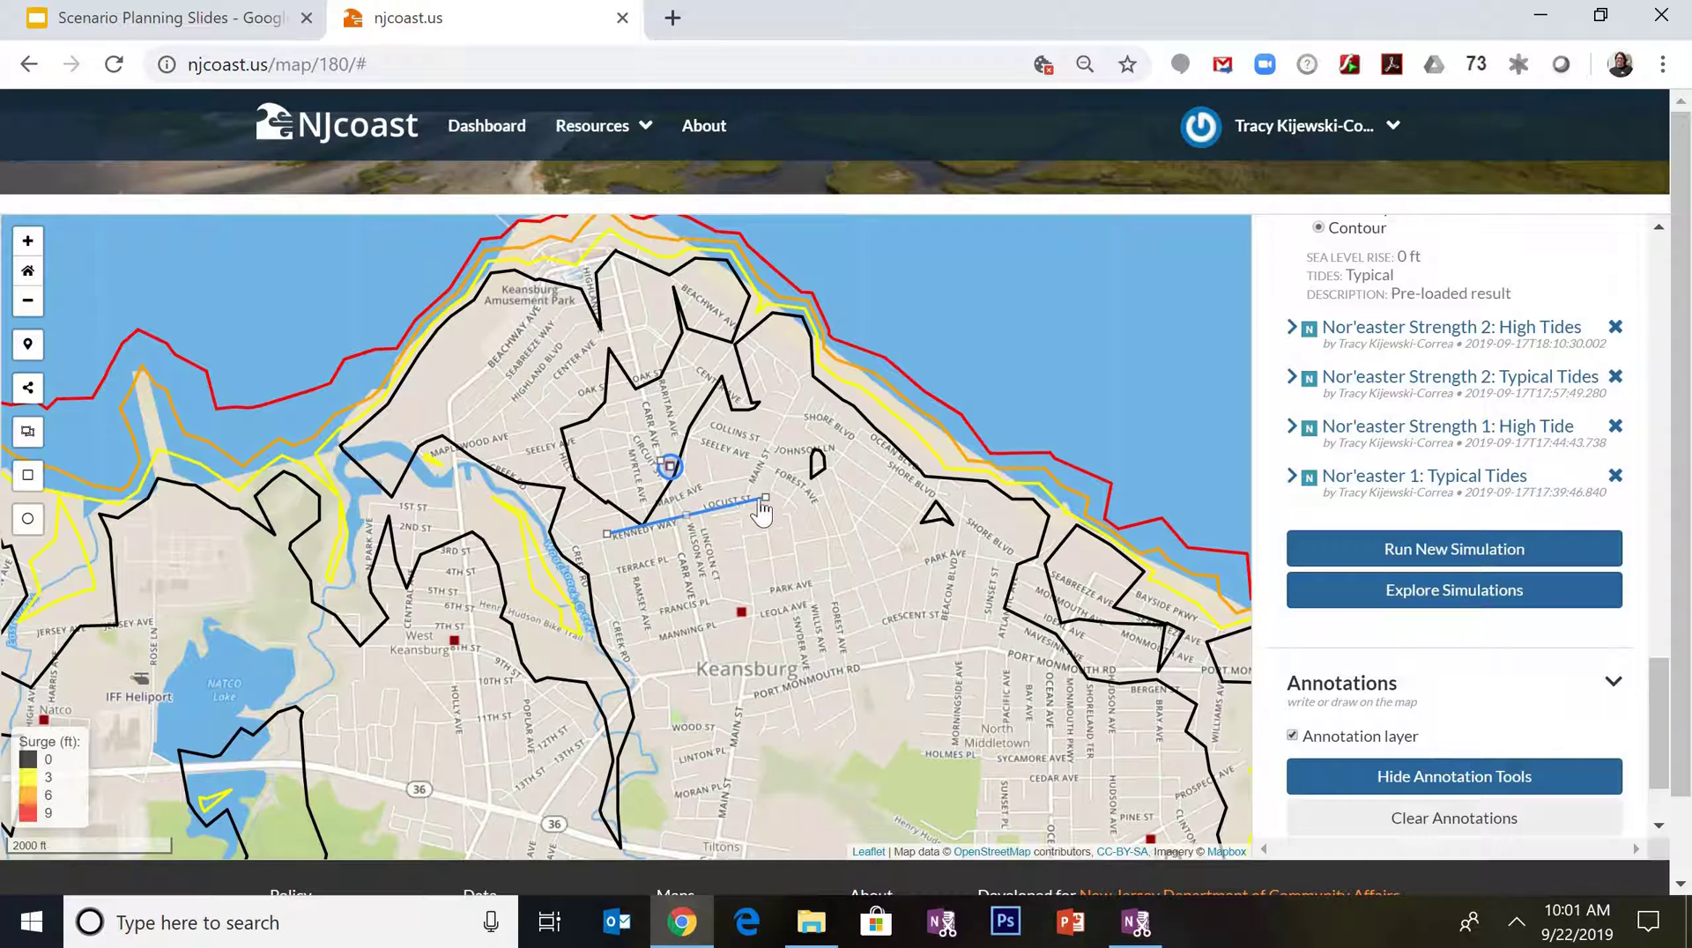
pyautogui.click(767, 506)
# Examine up close the streets along the drawn line and where the 0 ft surge contour meets it near Kennedy Way
pyautogui.scroll(1, 769, 507)
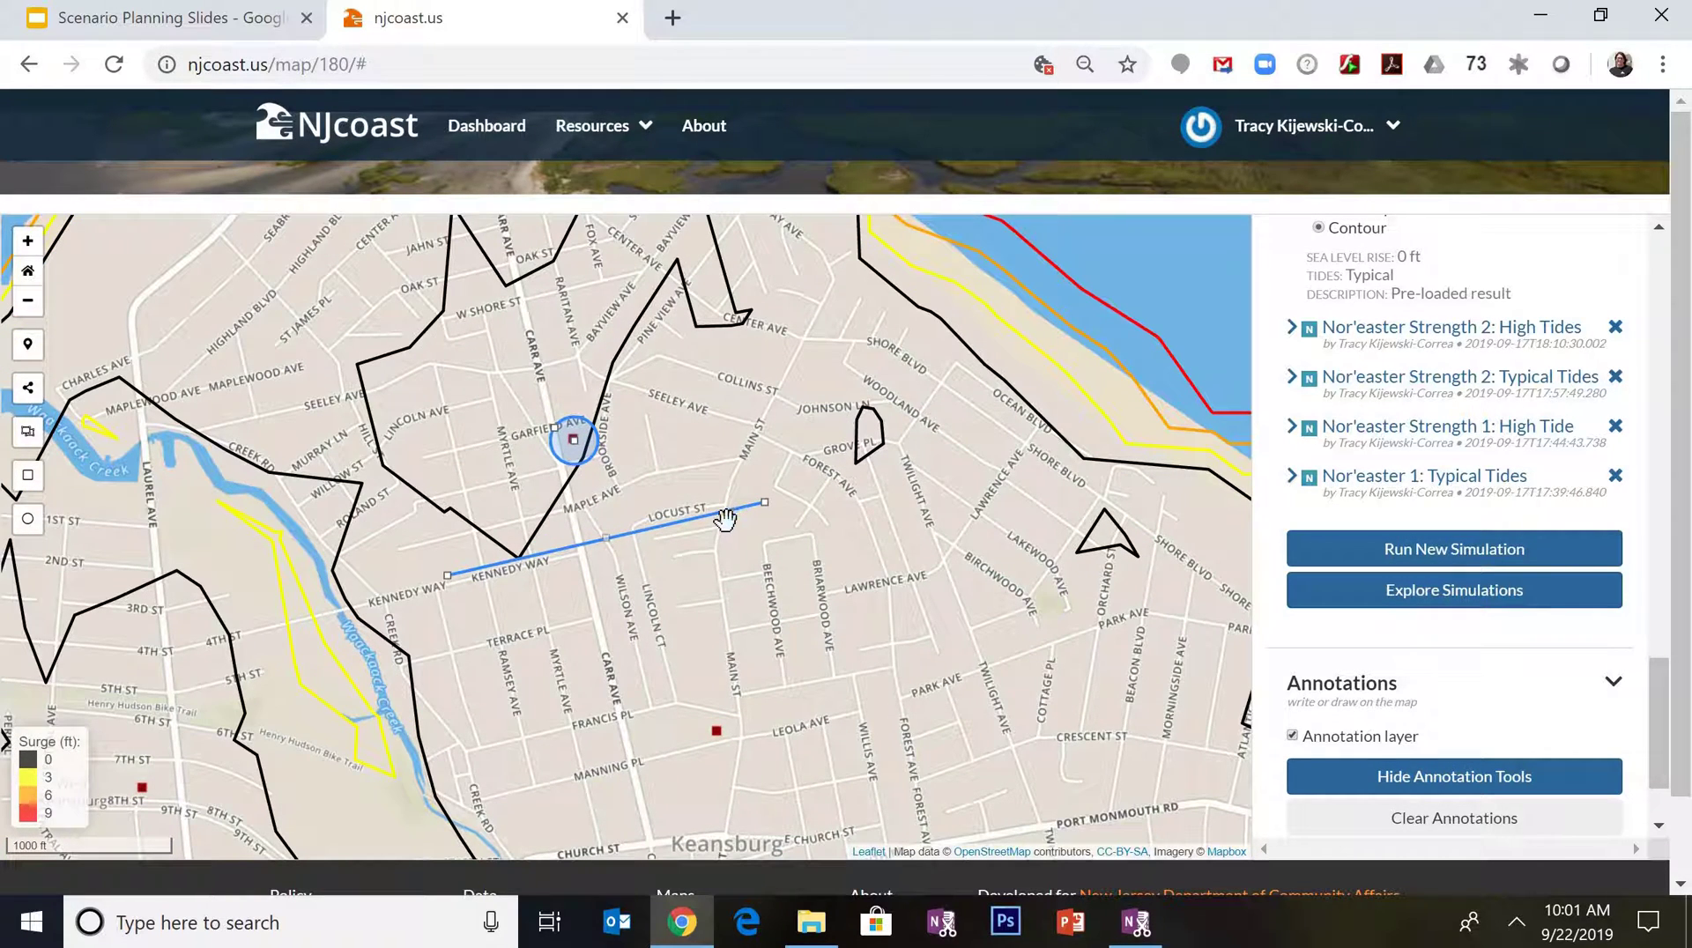
pyautogui.scroll(1, 726, 520)
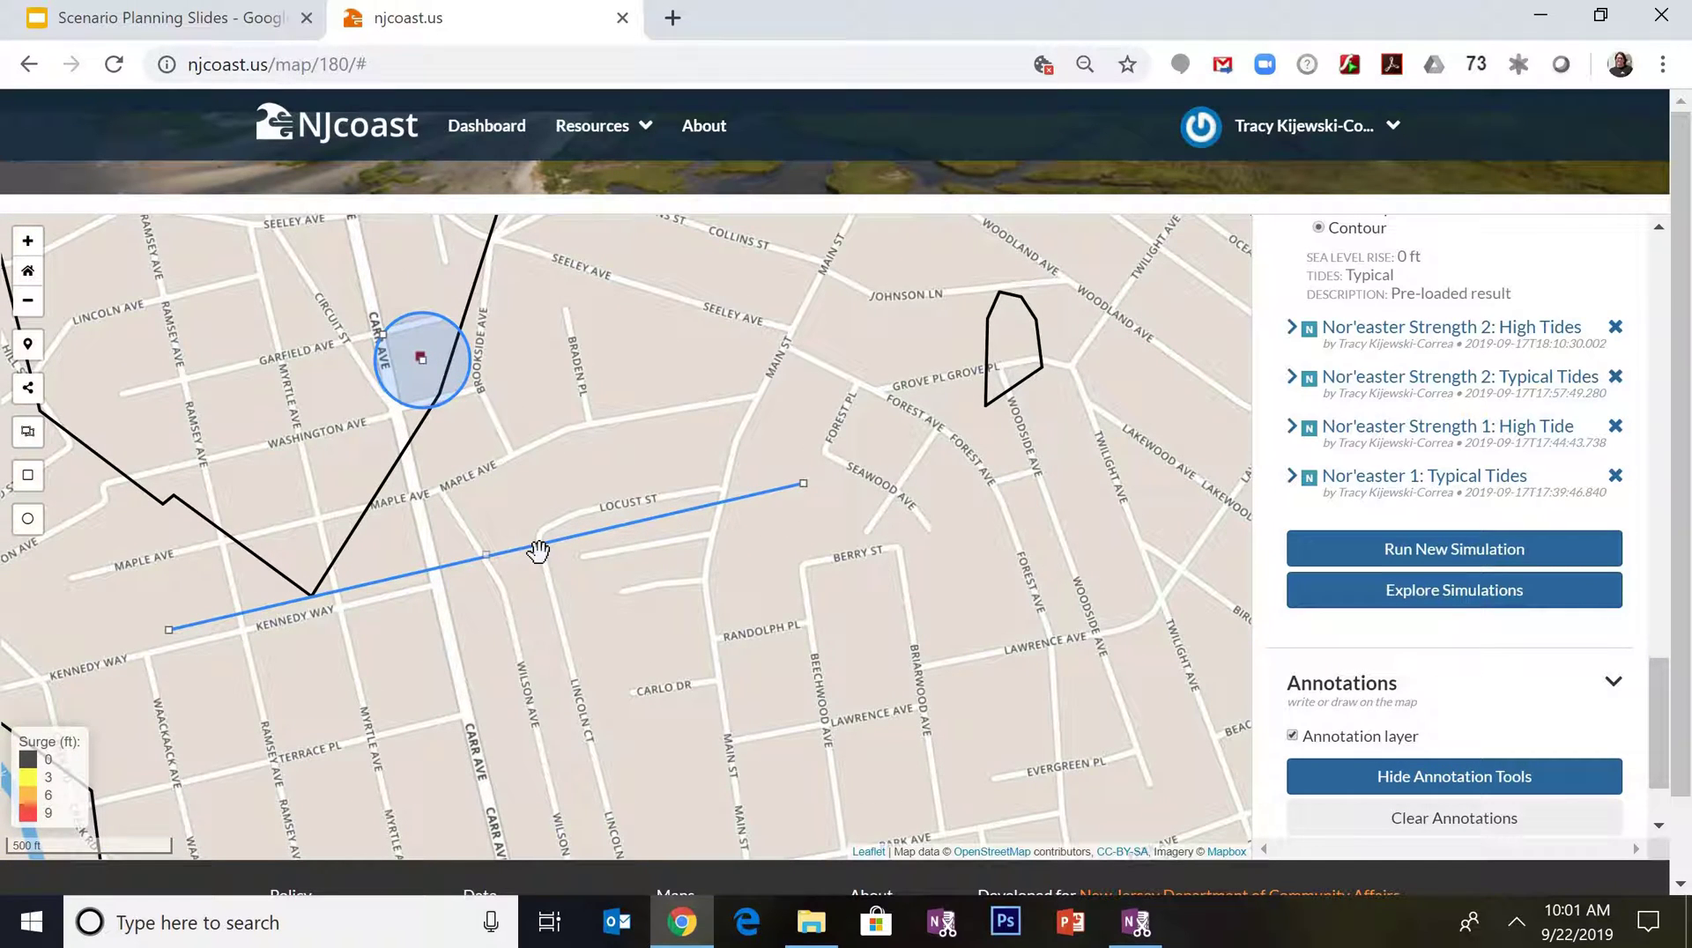
pyautogui.scroll(1, 541, 560)
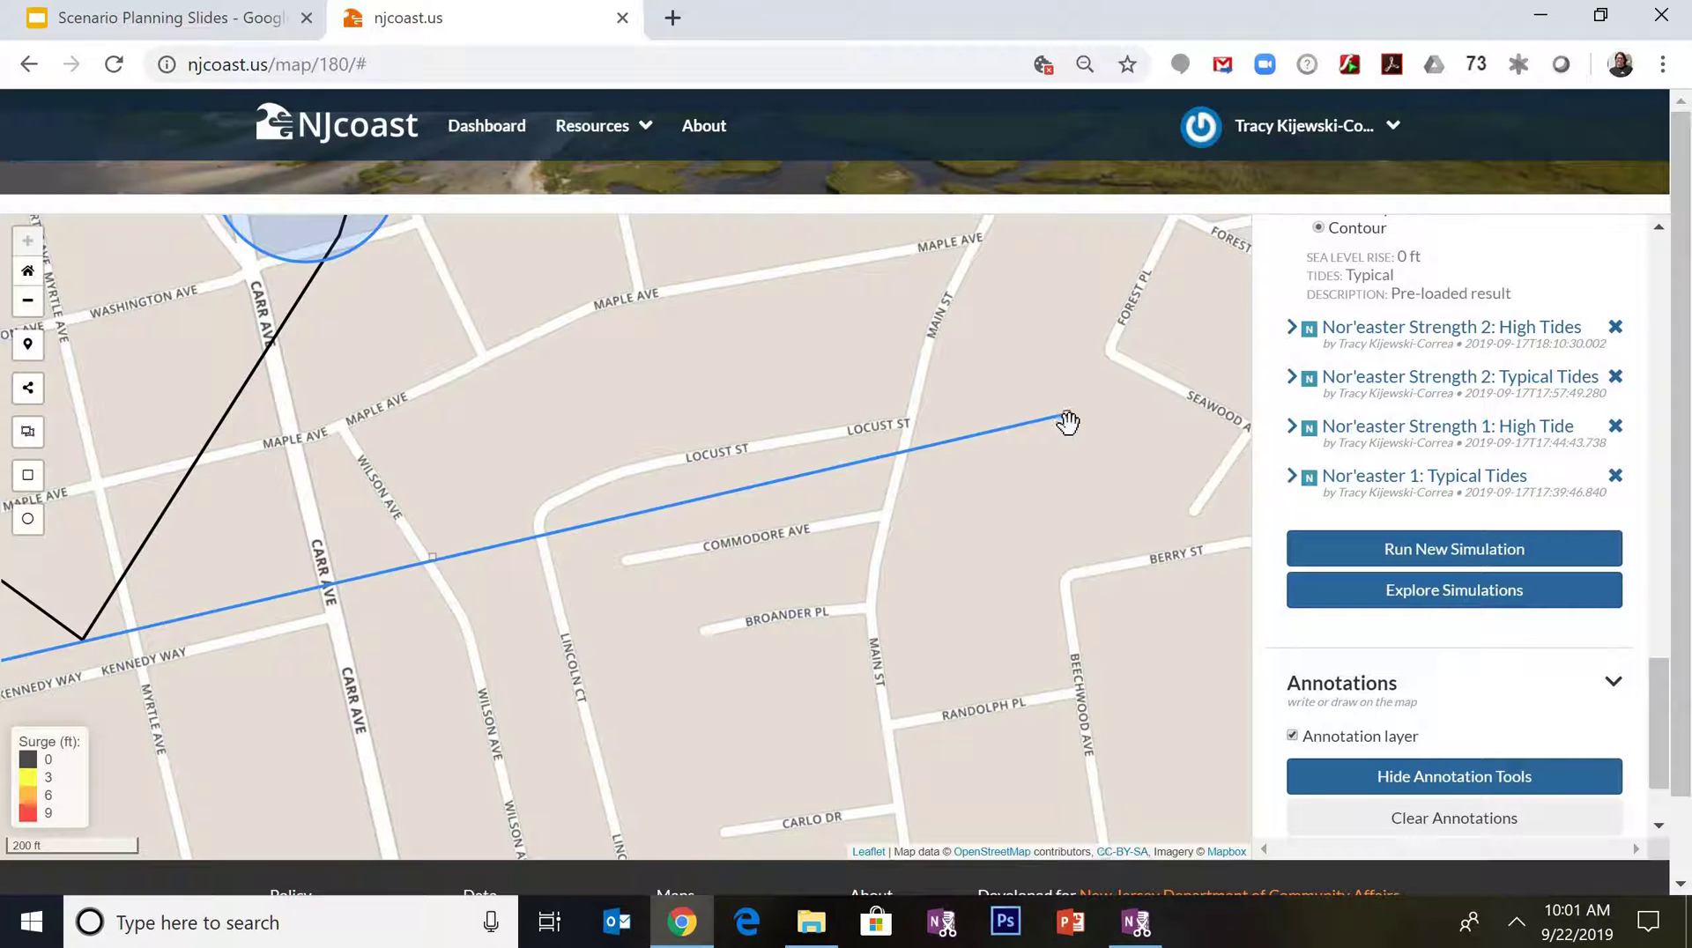
pyautogui.moveTo(1068, 422); pyautogui.dragTo(749, 519)
pyautogui.scroll(-1, 672, 573)
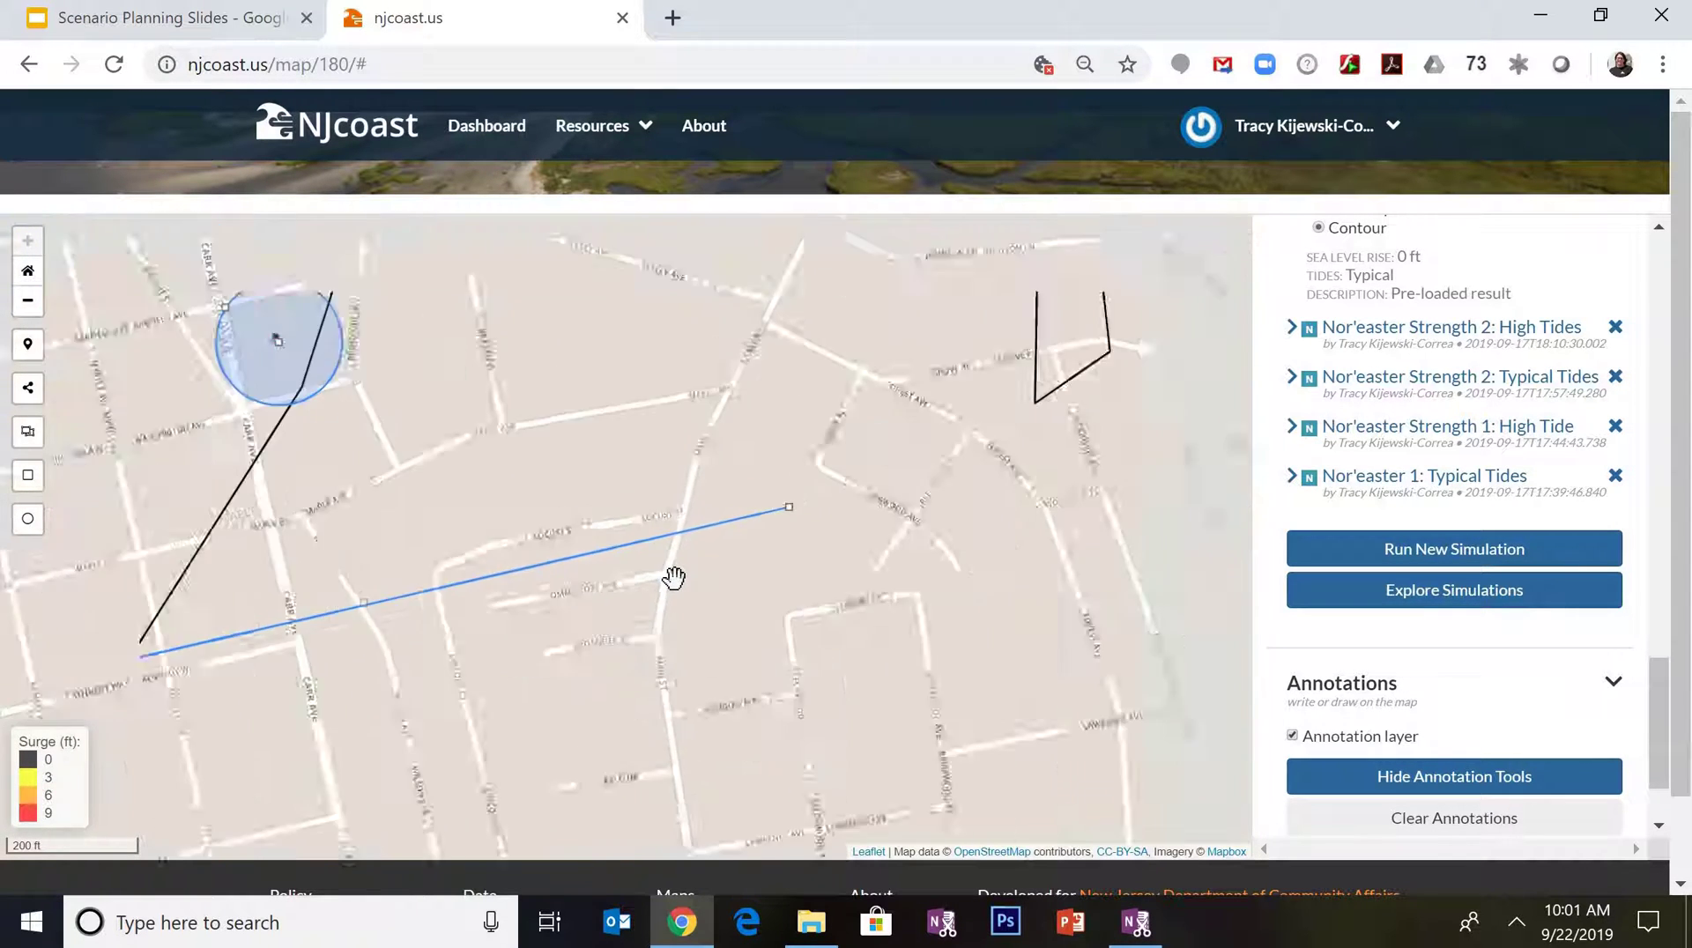
pyautogui.moveTo(511, 663); pyautogui.dragTo(804, 495)
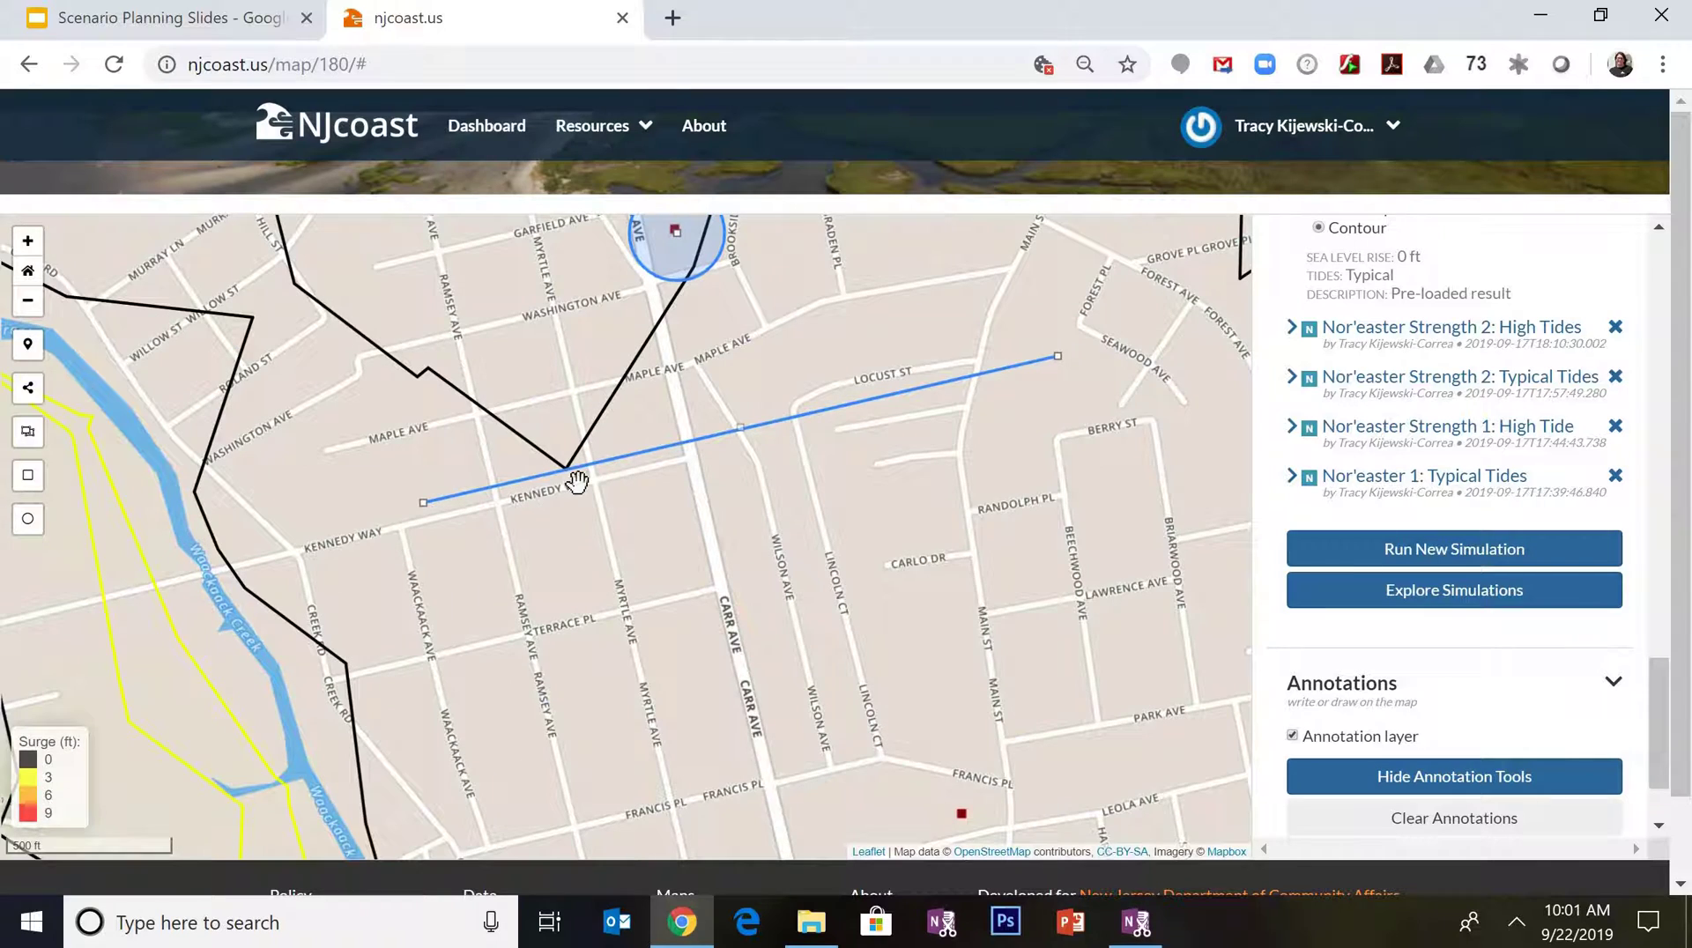
pyautogui.scroll(1, 577, 476)
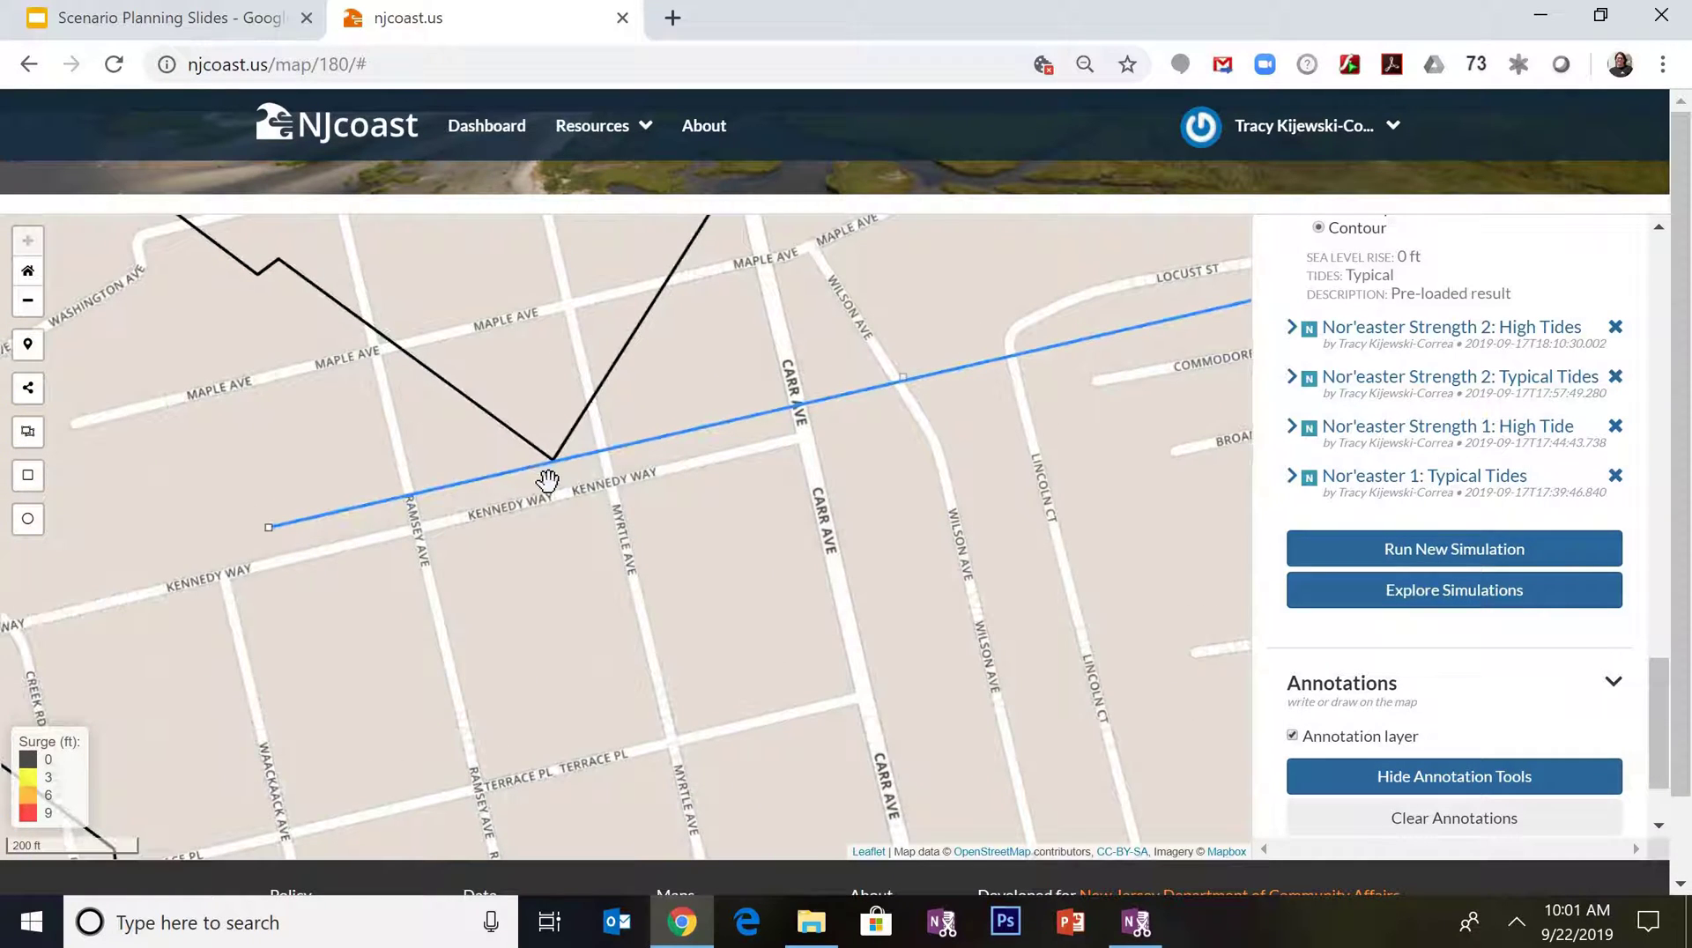
pyautogui.scroll(-2, 605, 546)
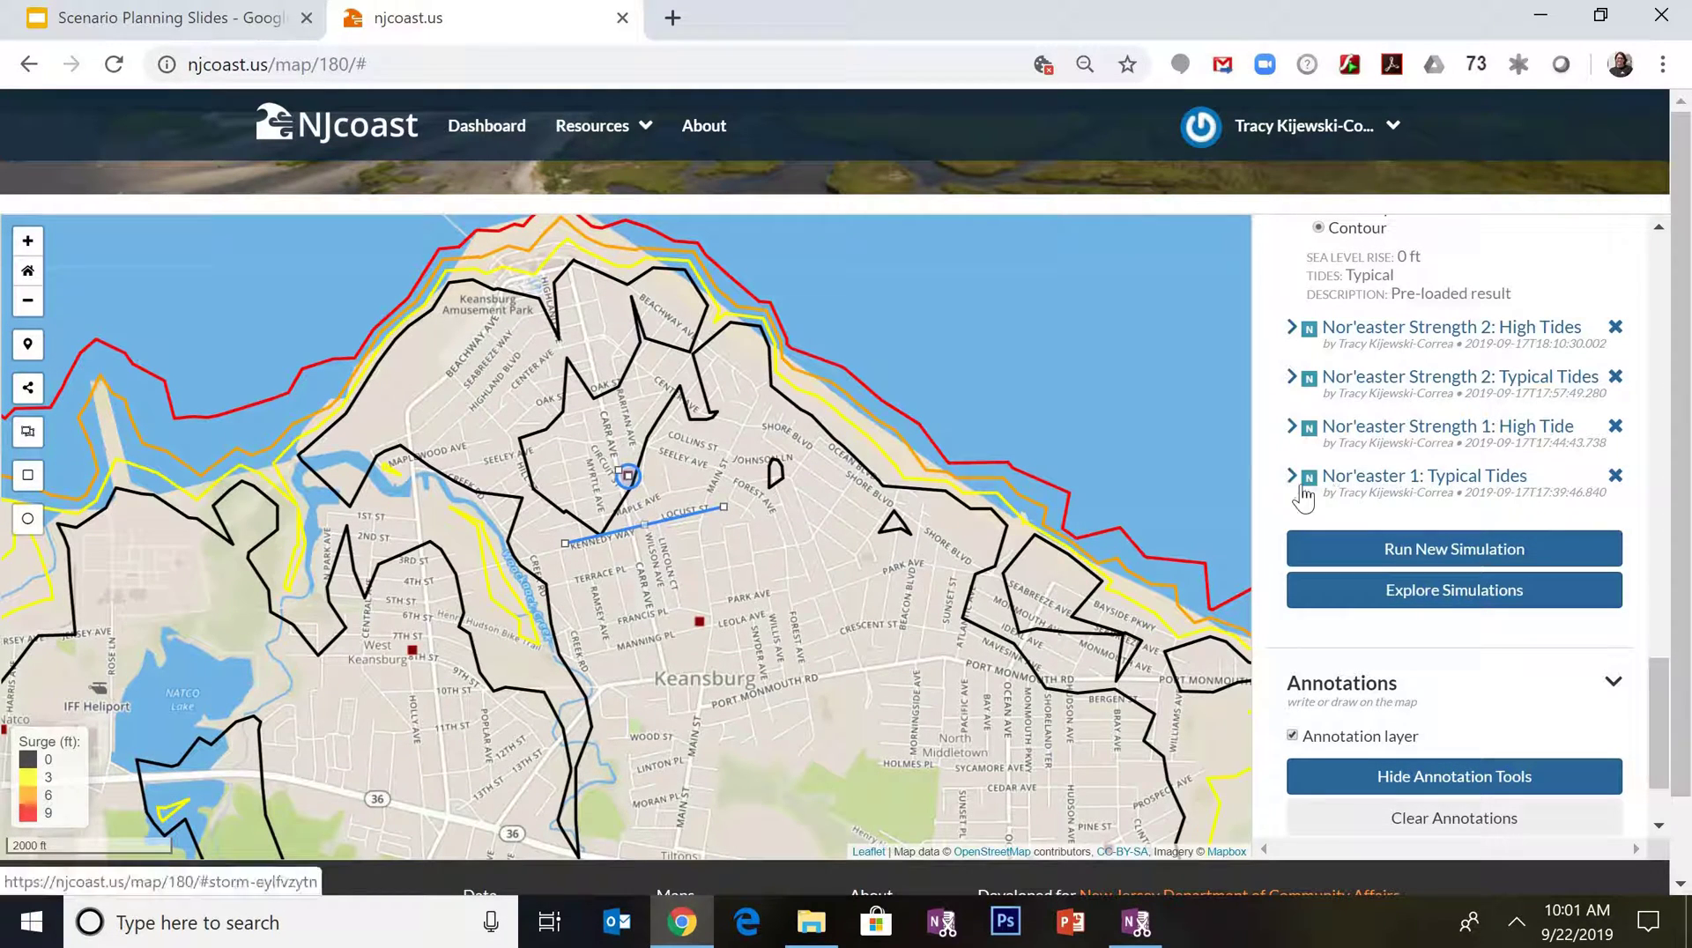
# Show the Nor'easter Strength 3: High Tides surge as contours and turn off the Strength 3: Typical Tides surge
pyautogui.scroll(1, 1313, 308)
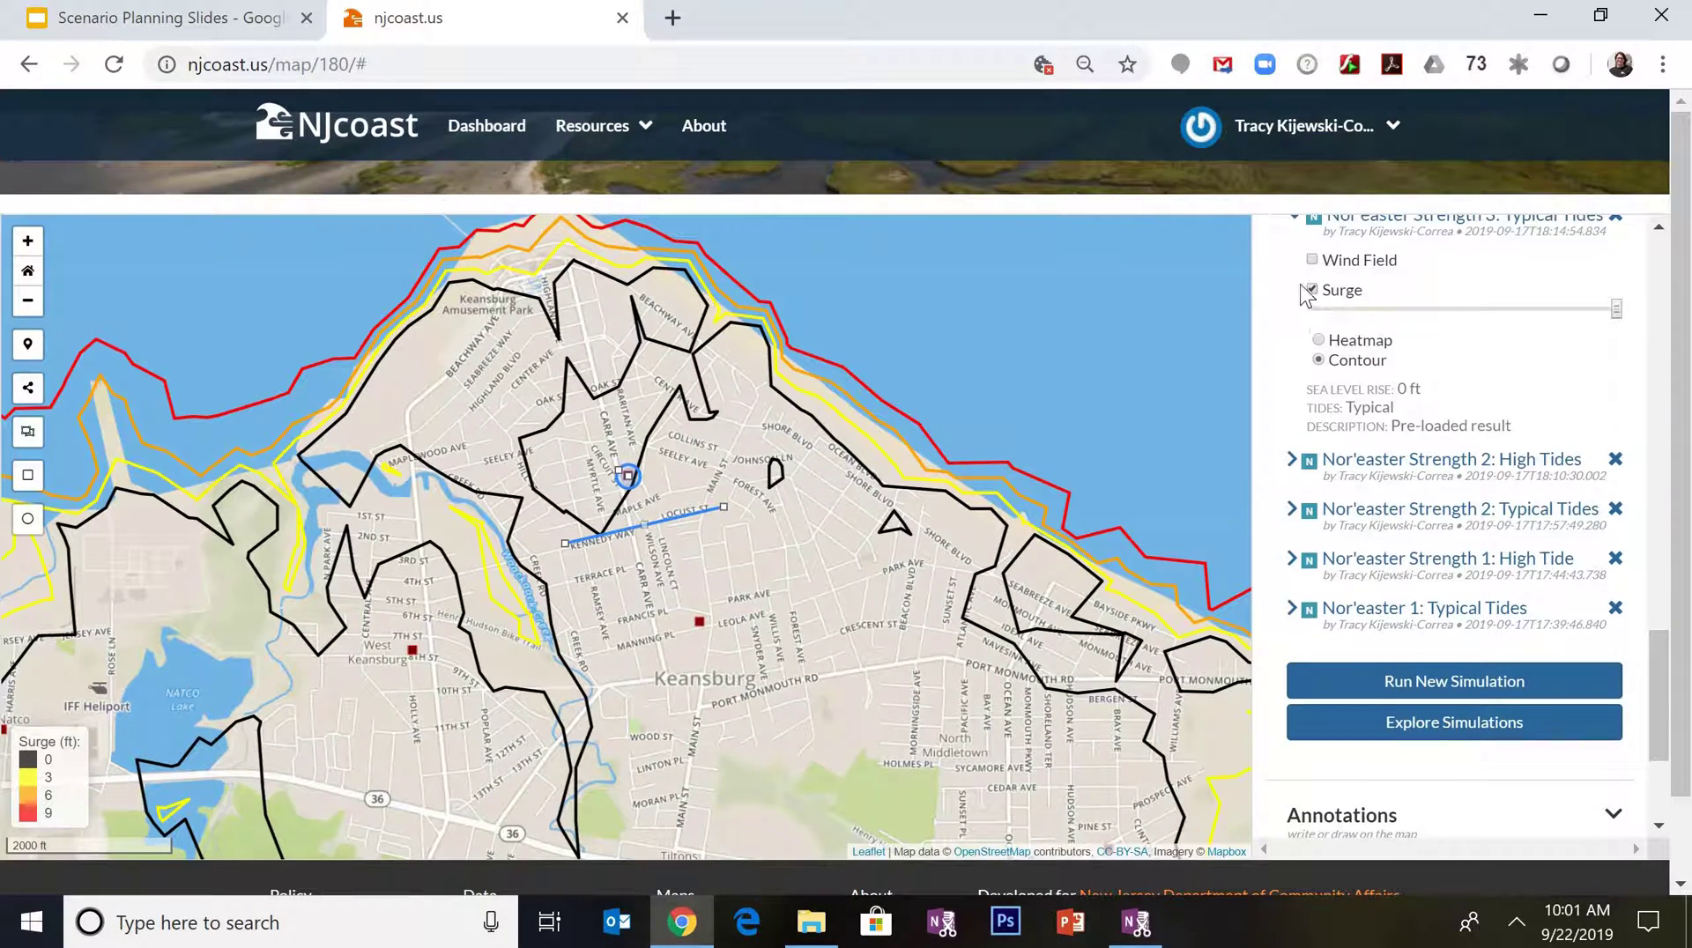
pyautogui.scroll(1, 1307, 293)
pyautogui.click(1292, 349)
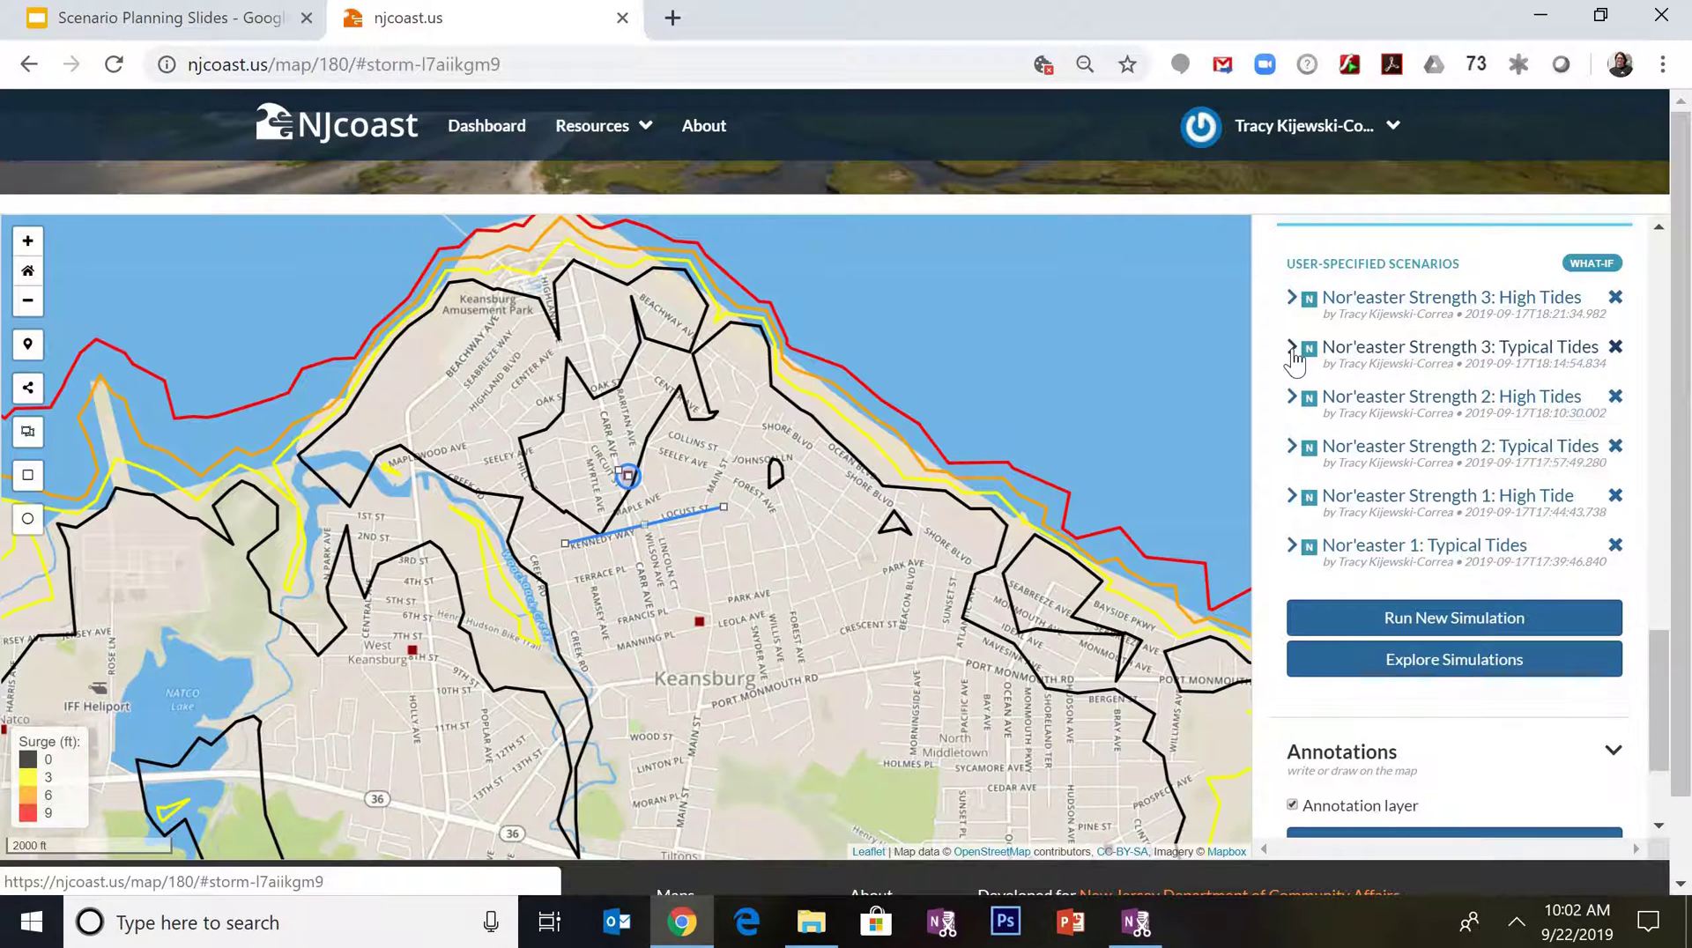
pyautogui.click(1292, 352)
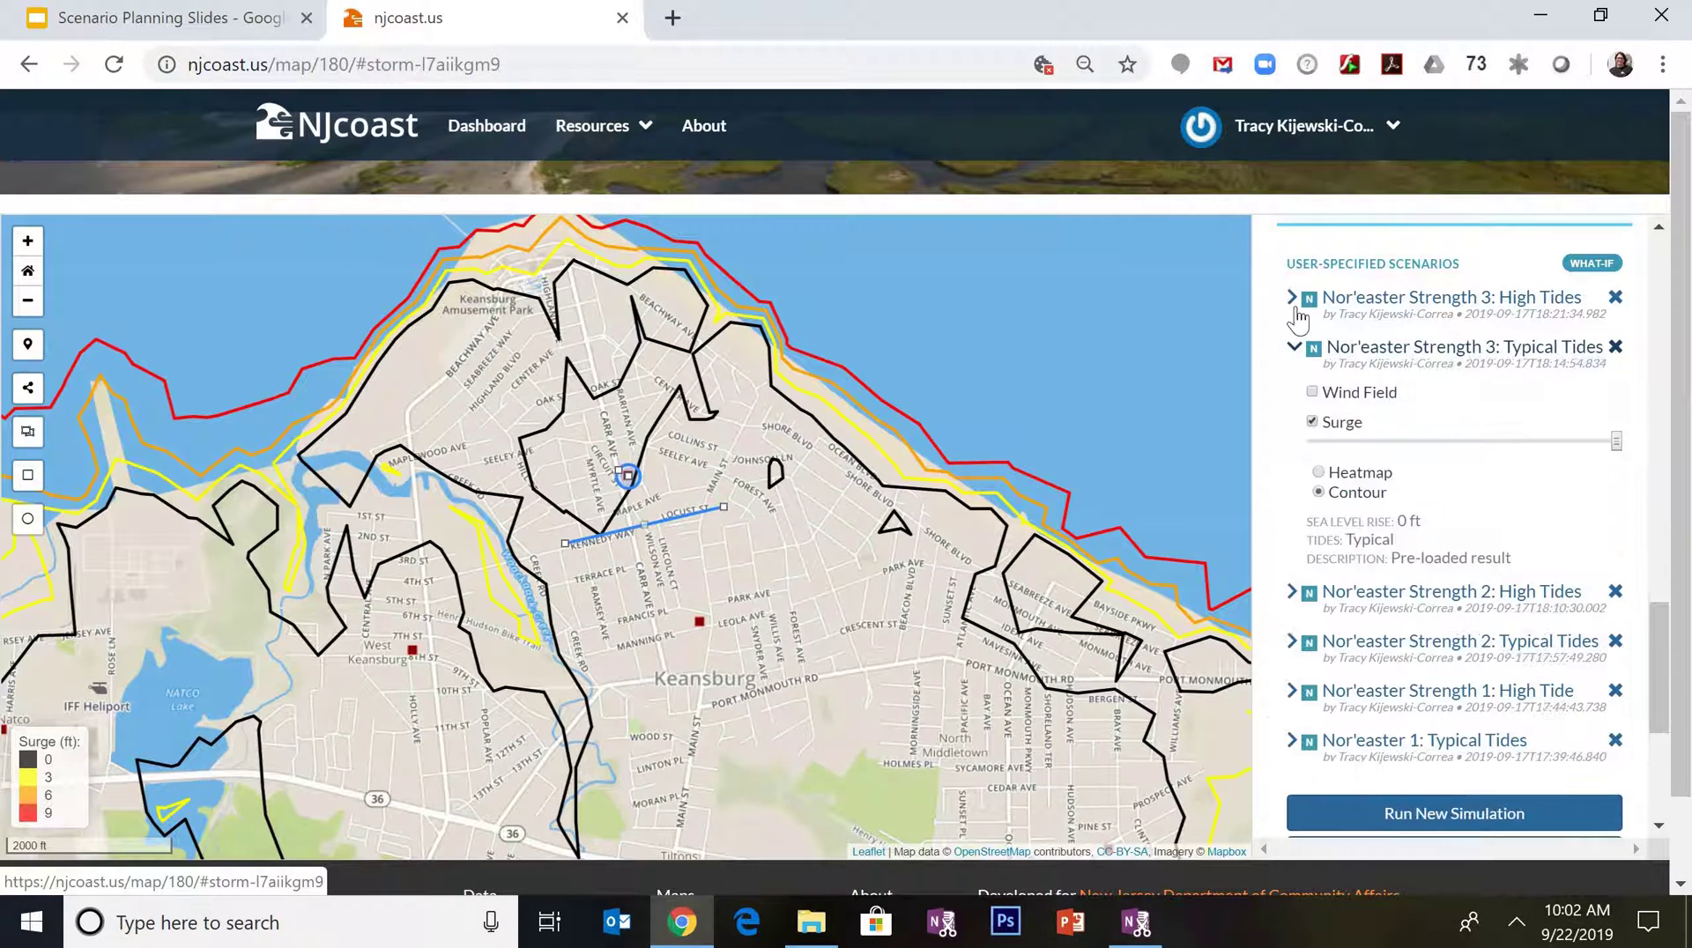
pyautogui.click(1291, 299)
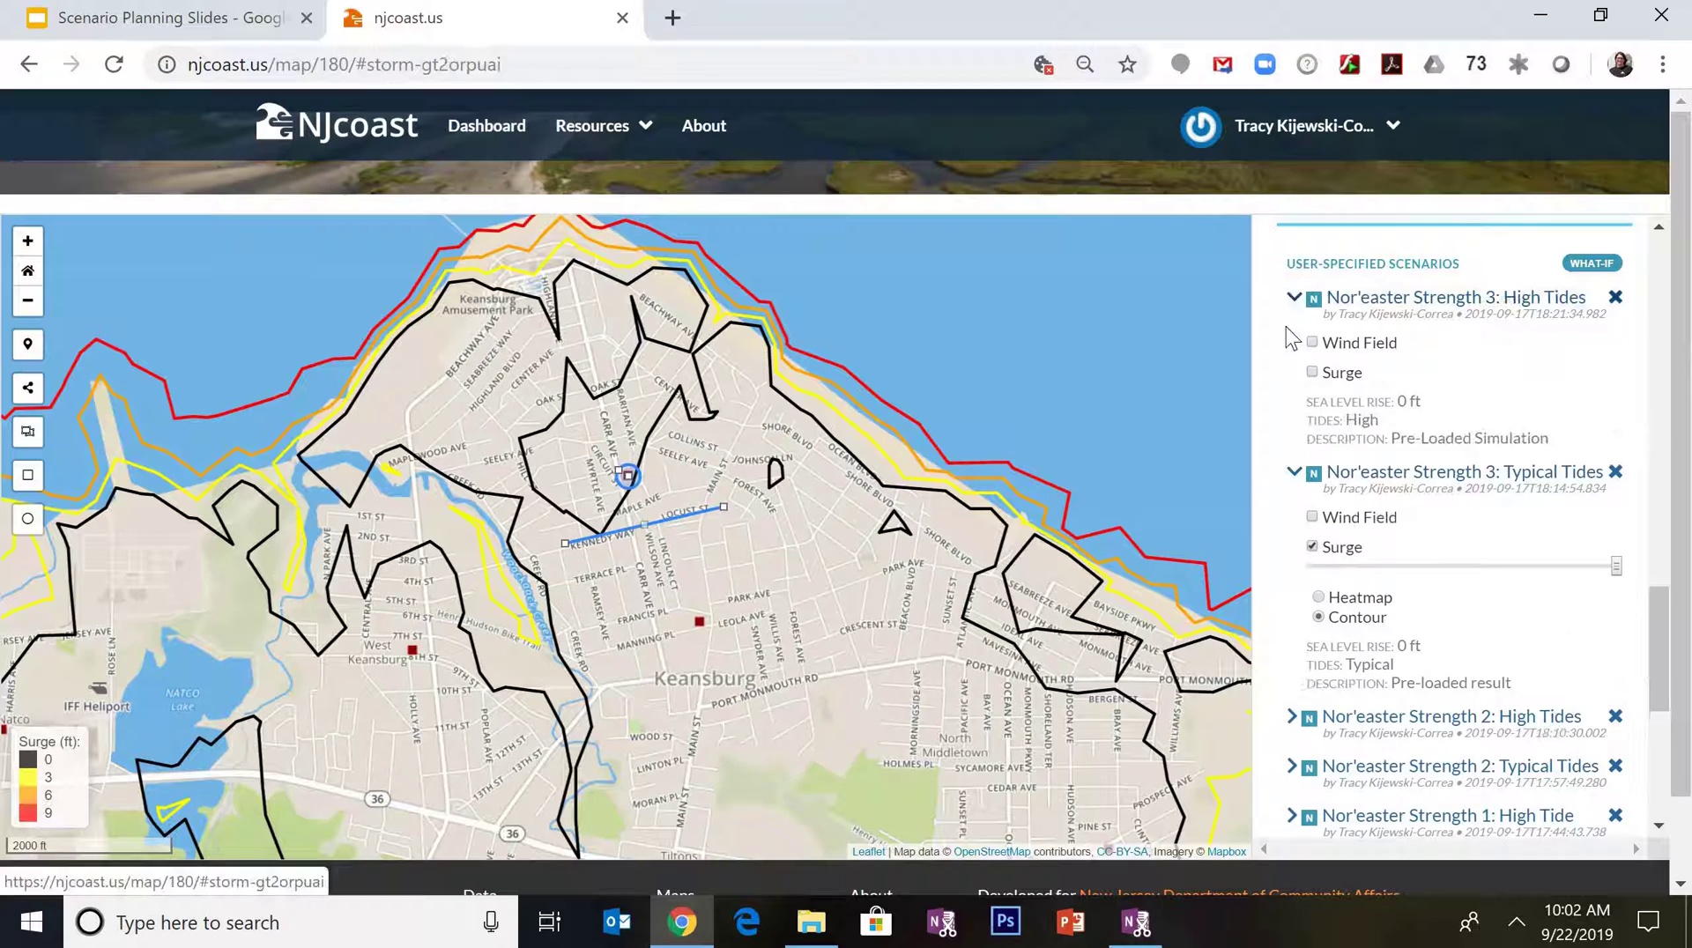
pyautogui.click(1311, 372)
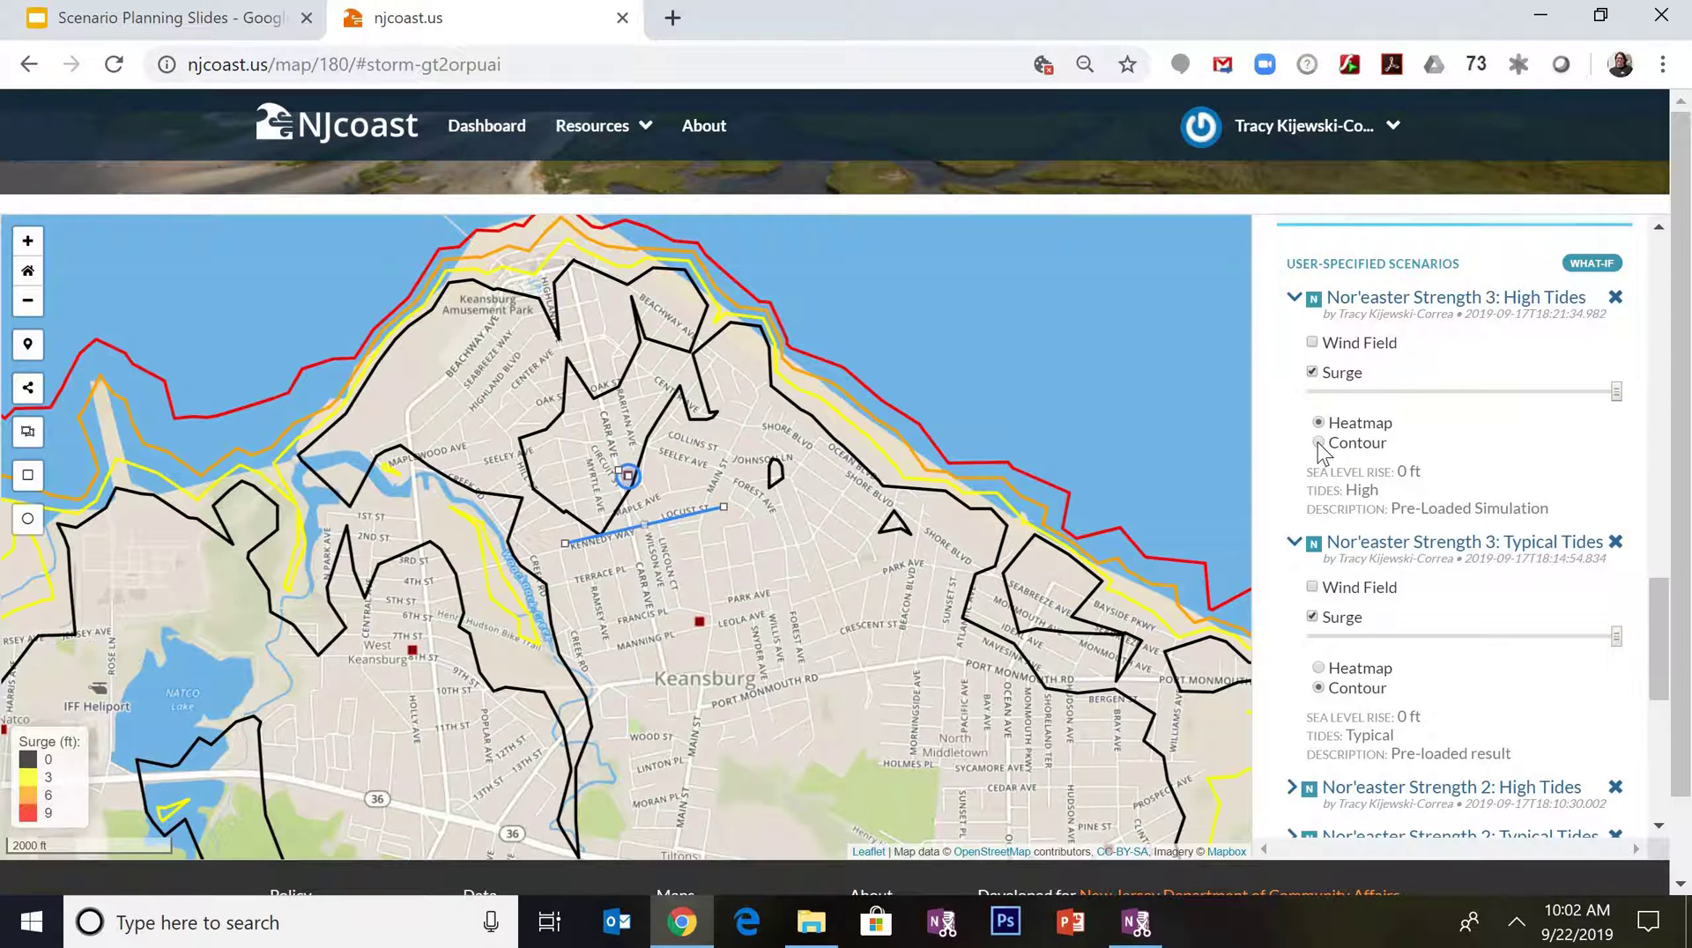
pyautogui.click(1318, 444)
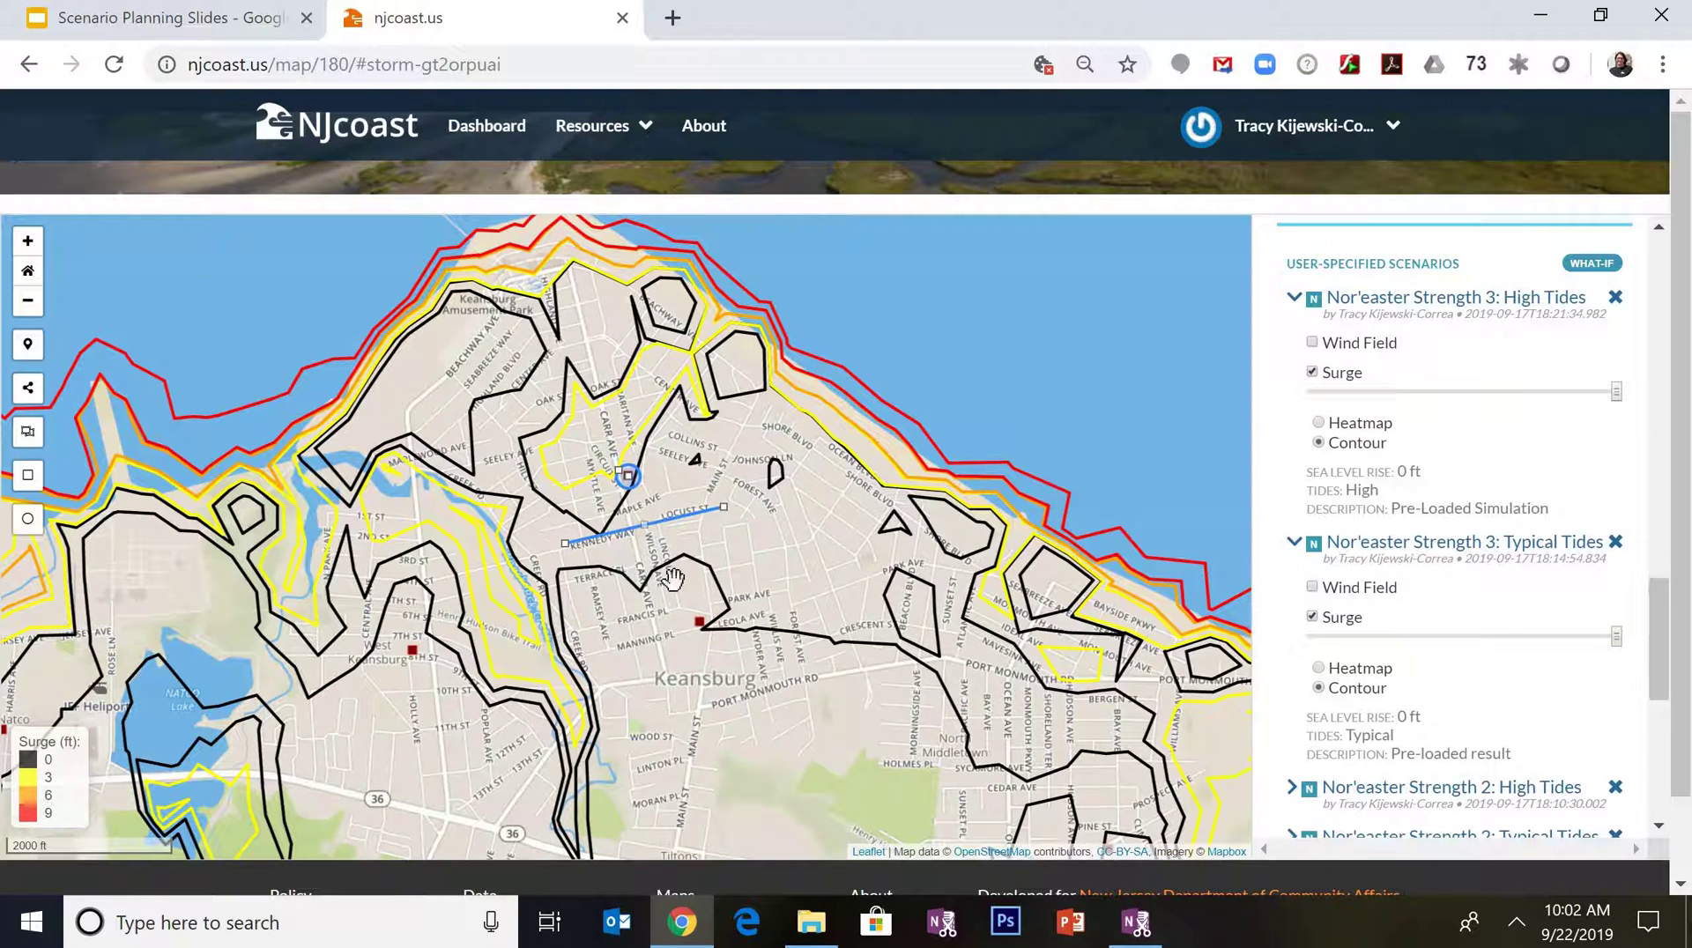
pyautogui.click(1312, 618)
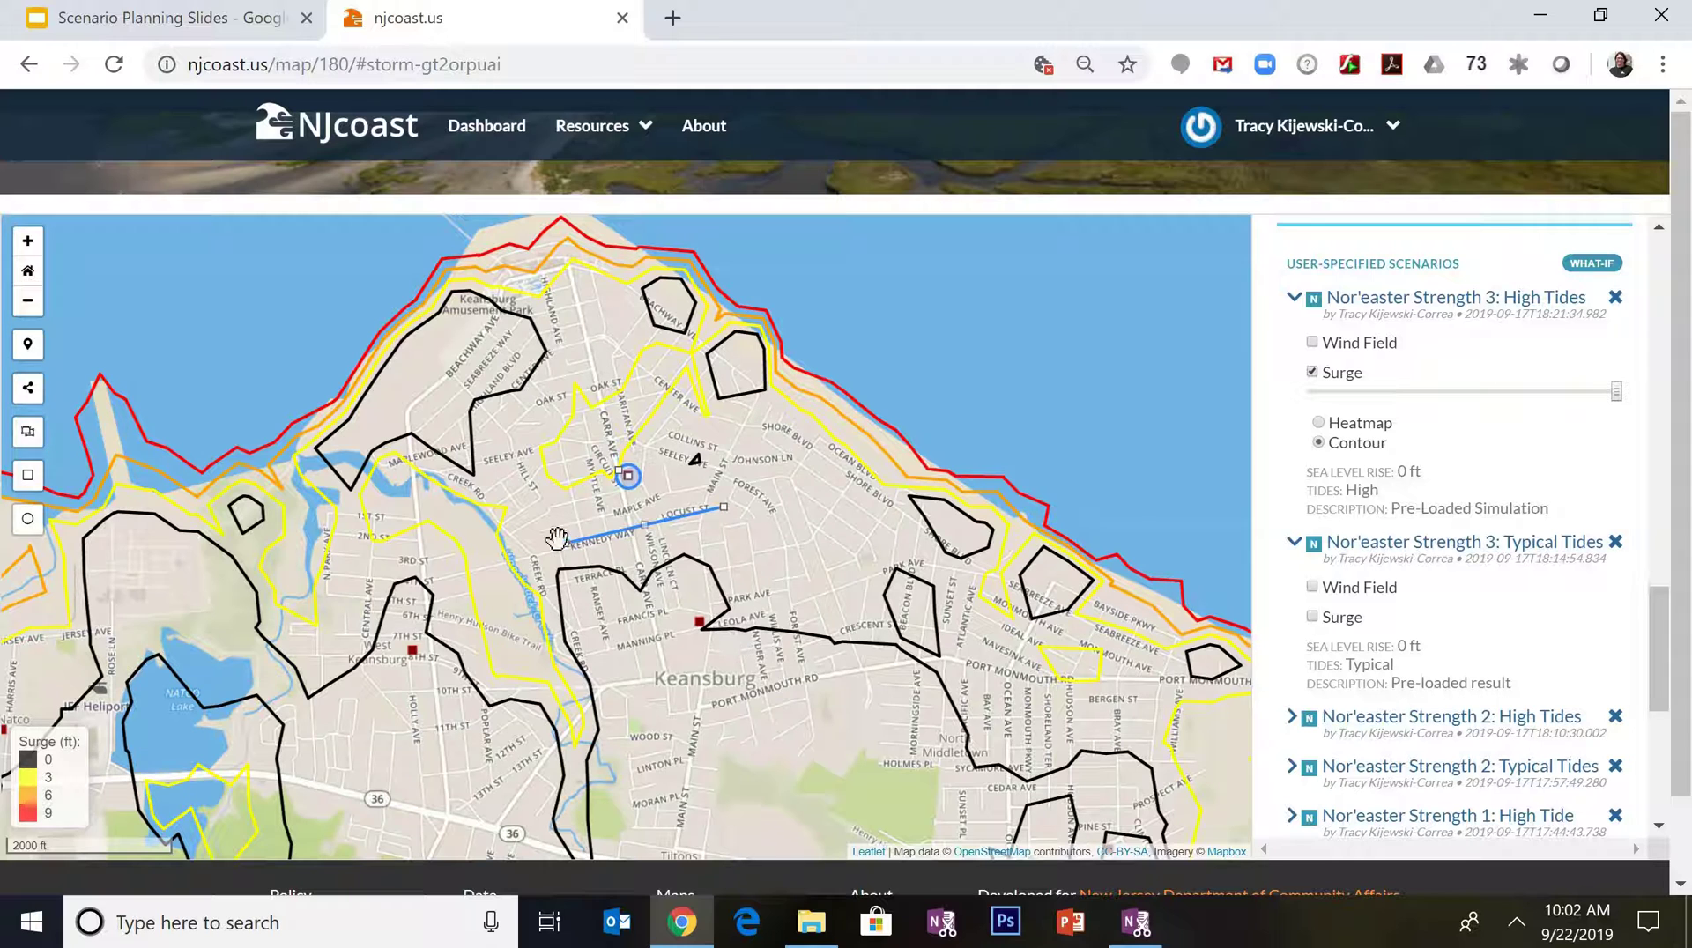
# Draw a second line south of the first, ending near the Leola Ave fire station, and label it "High Tide wet-dry"
pyautogui.click(723, 509)
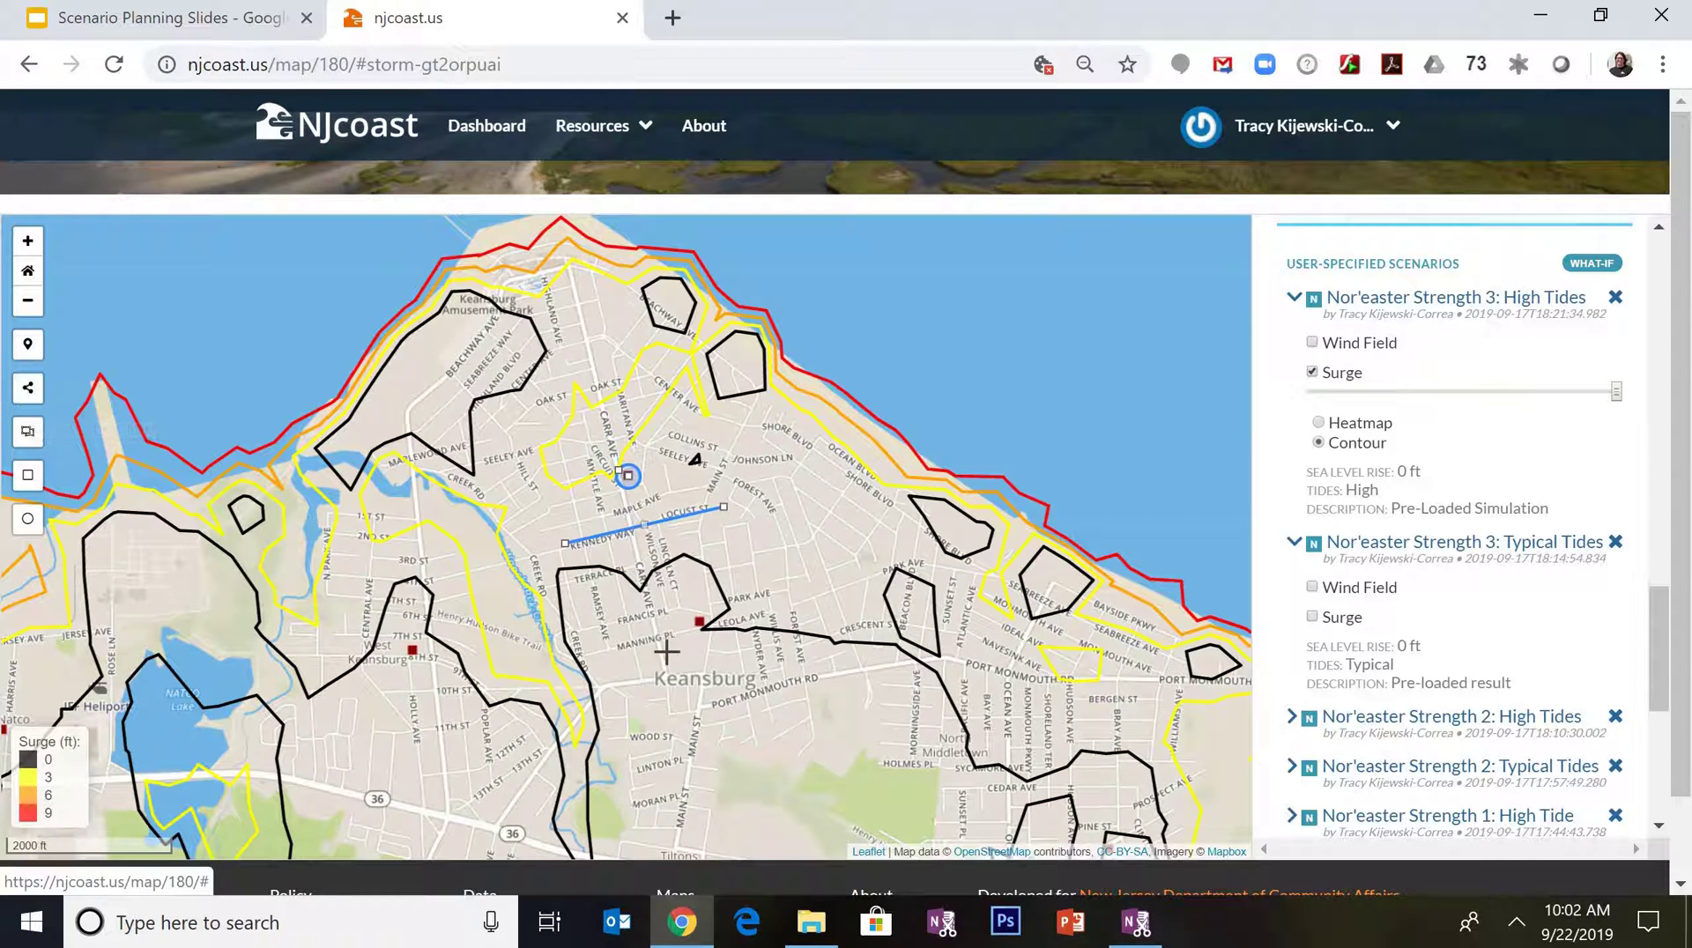
pyautogui.click(587, 611)
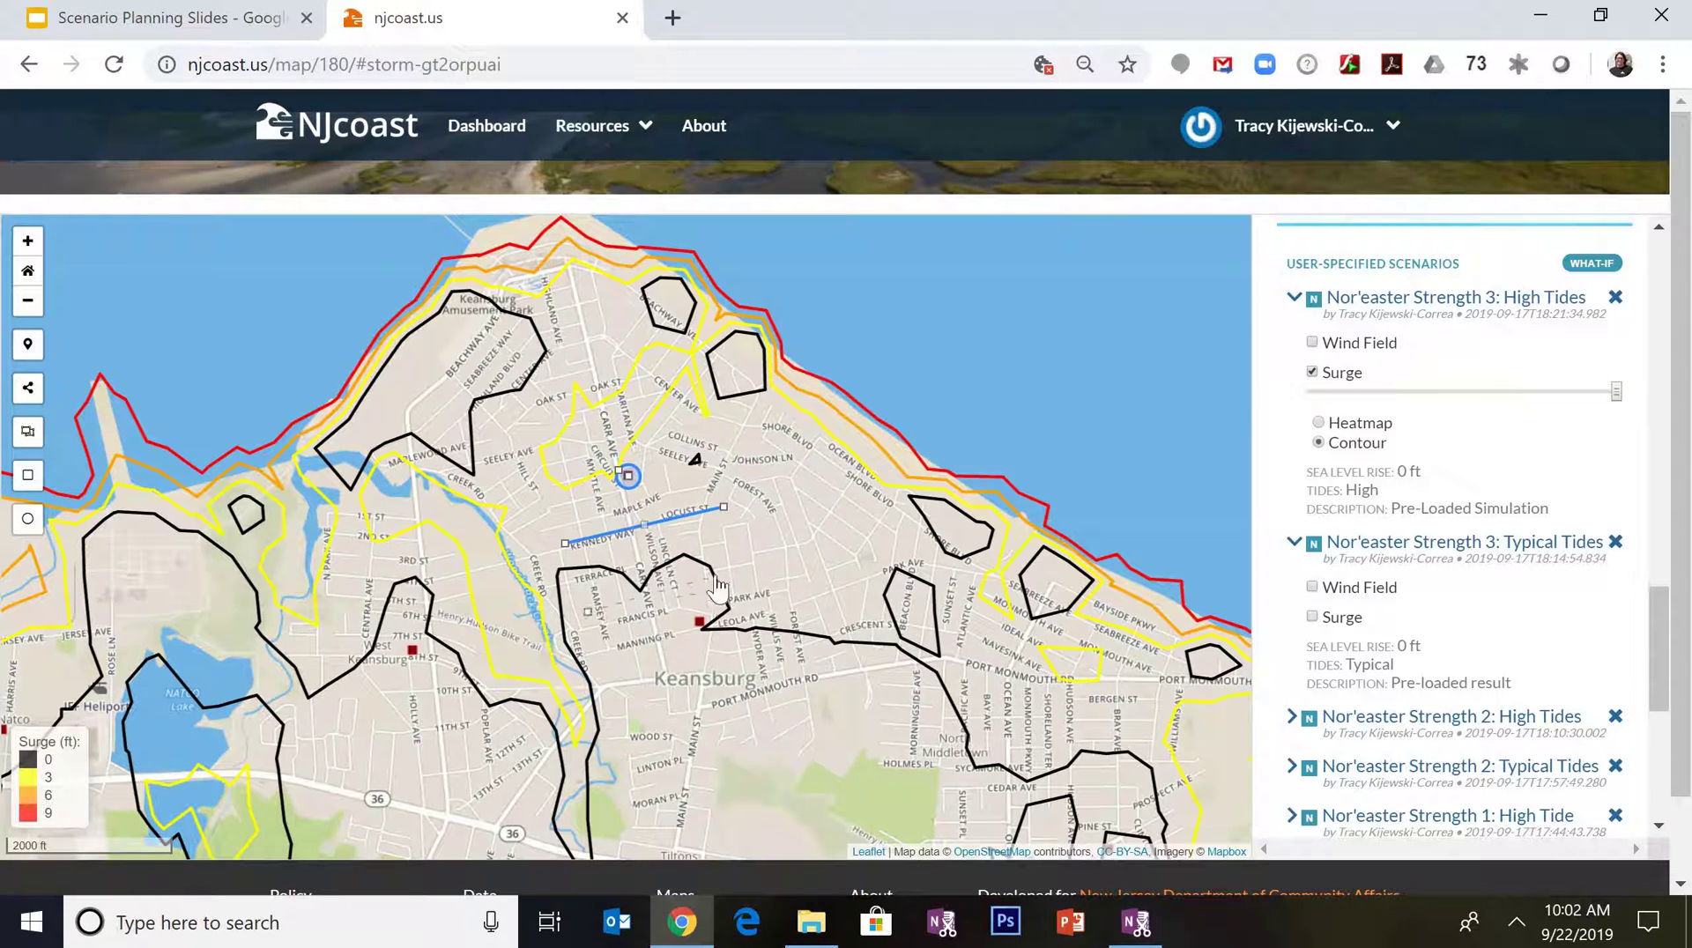
pyautogui.doubleClick(707, 583)
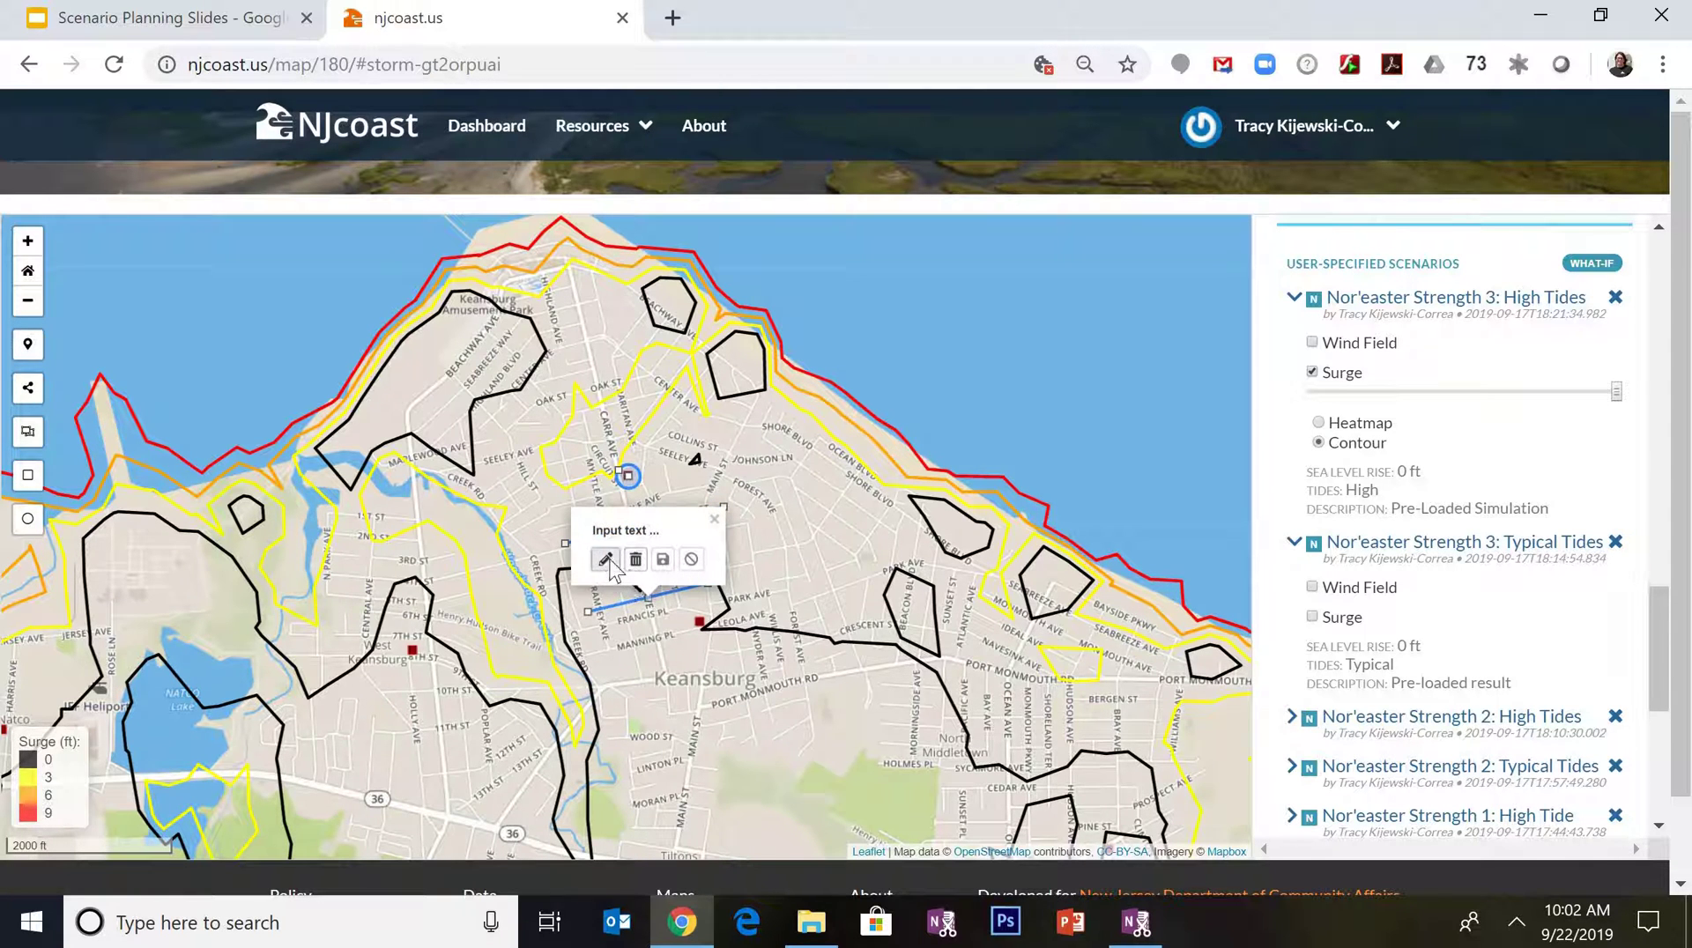
pyautogui.write('High')
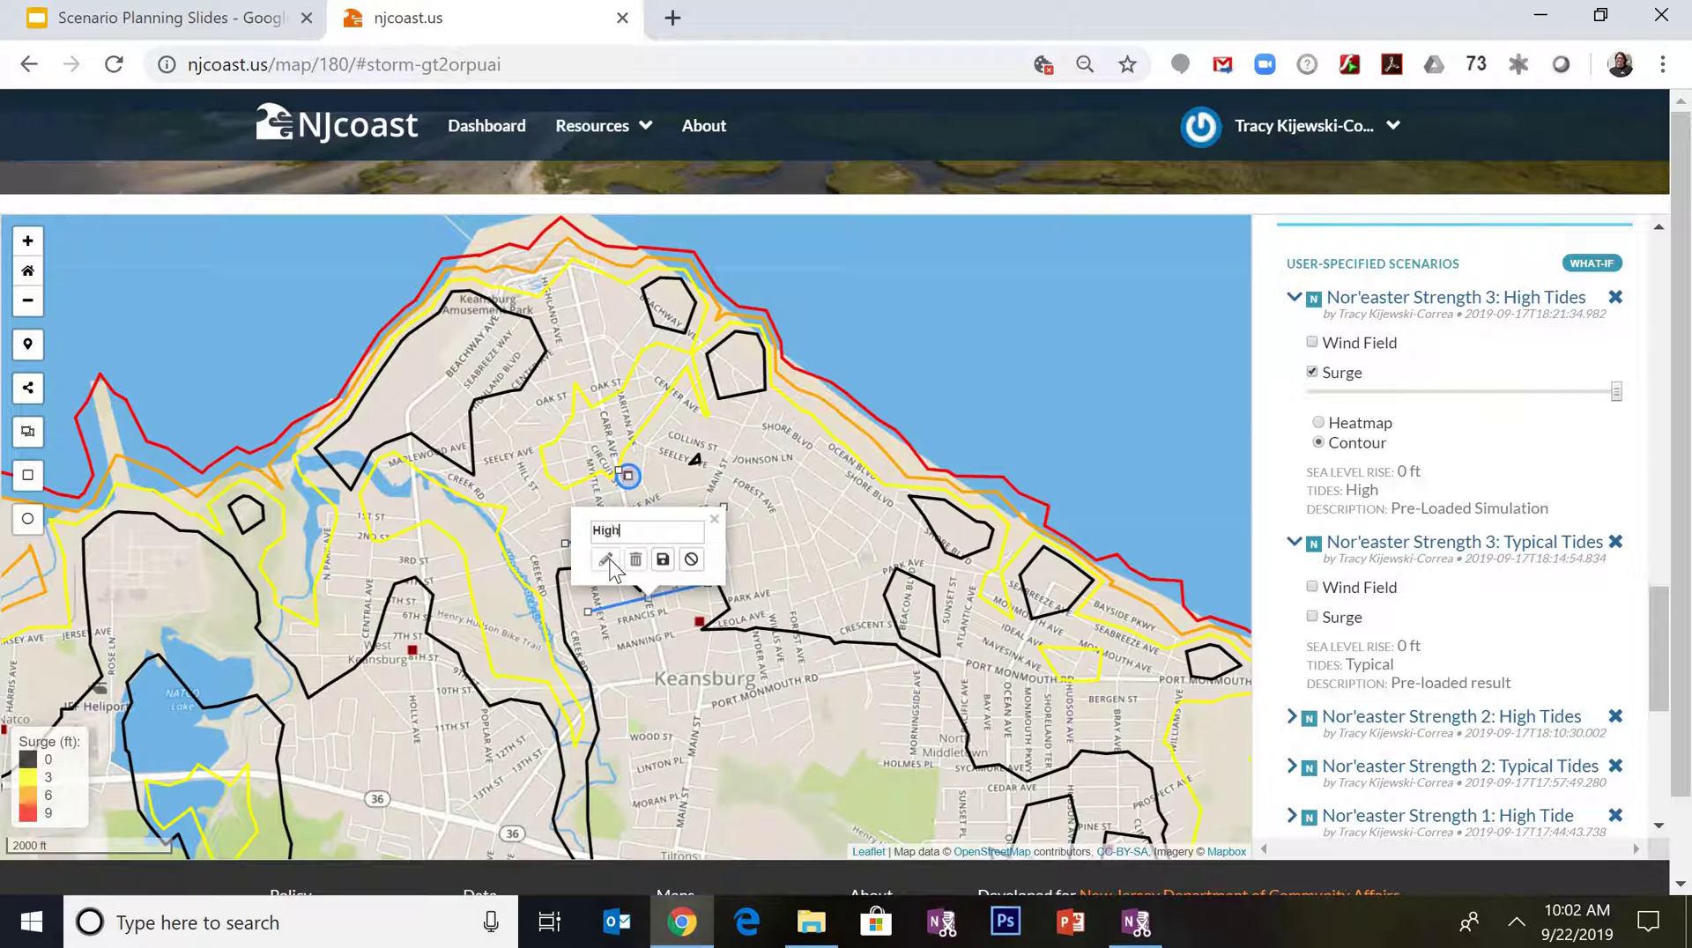
pyautogui.write(' Tide wet-dry')
pyautogui.click(664, 561)
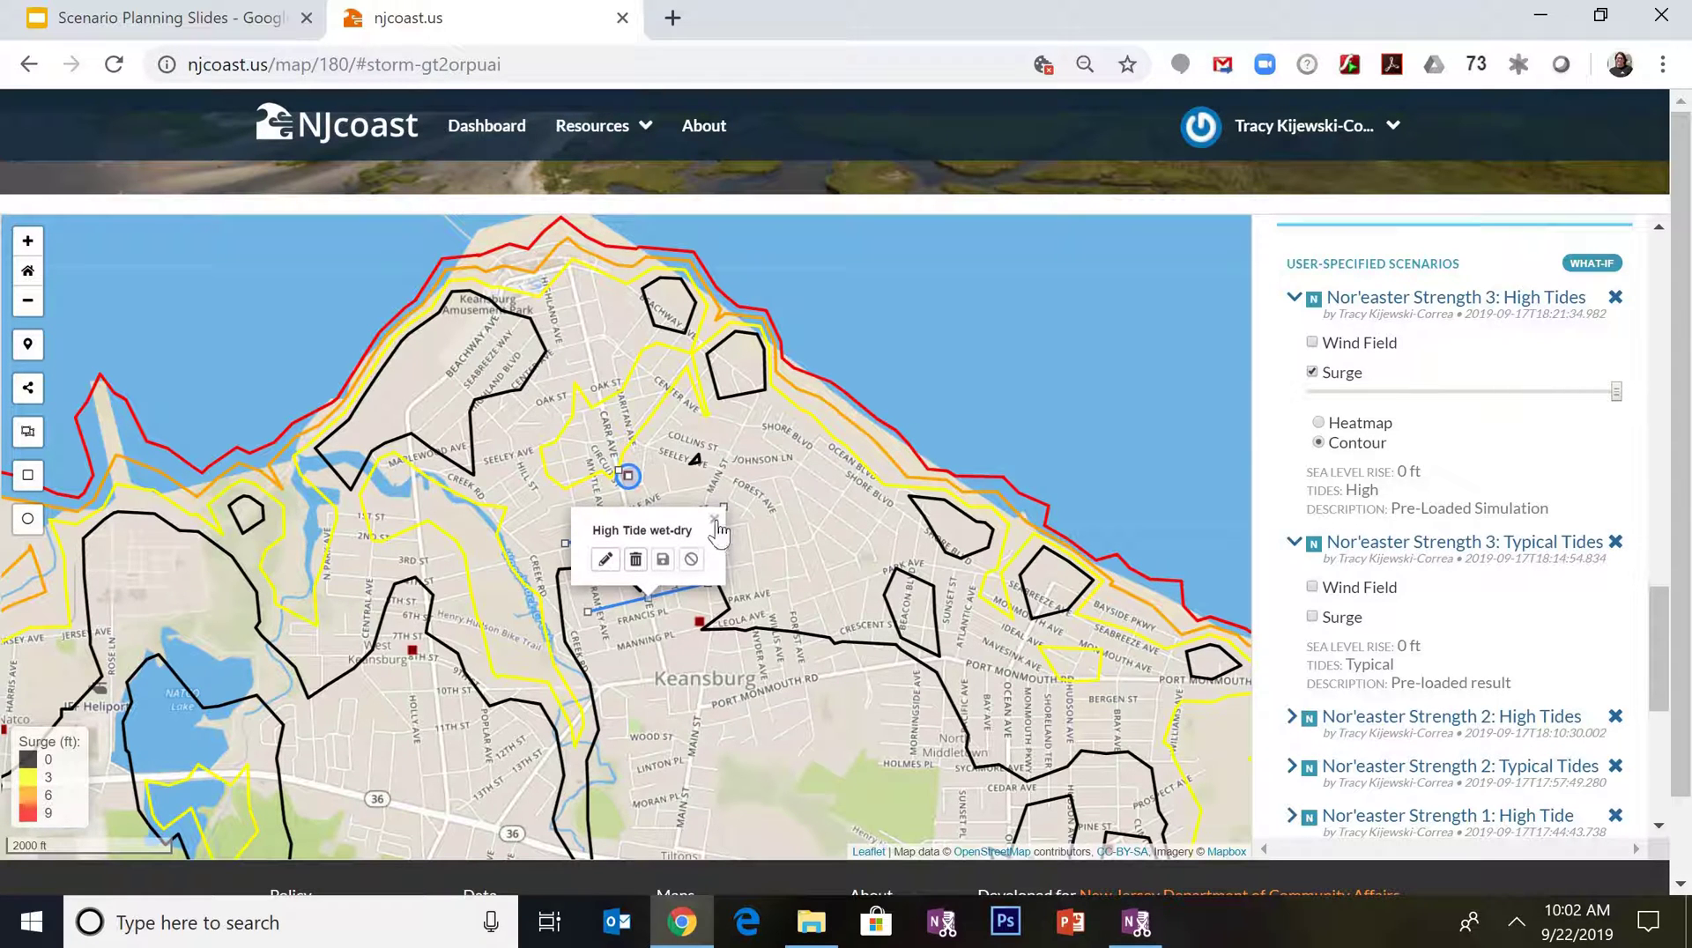
pyautogui.click(714, 521)
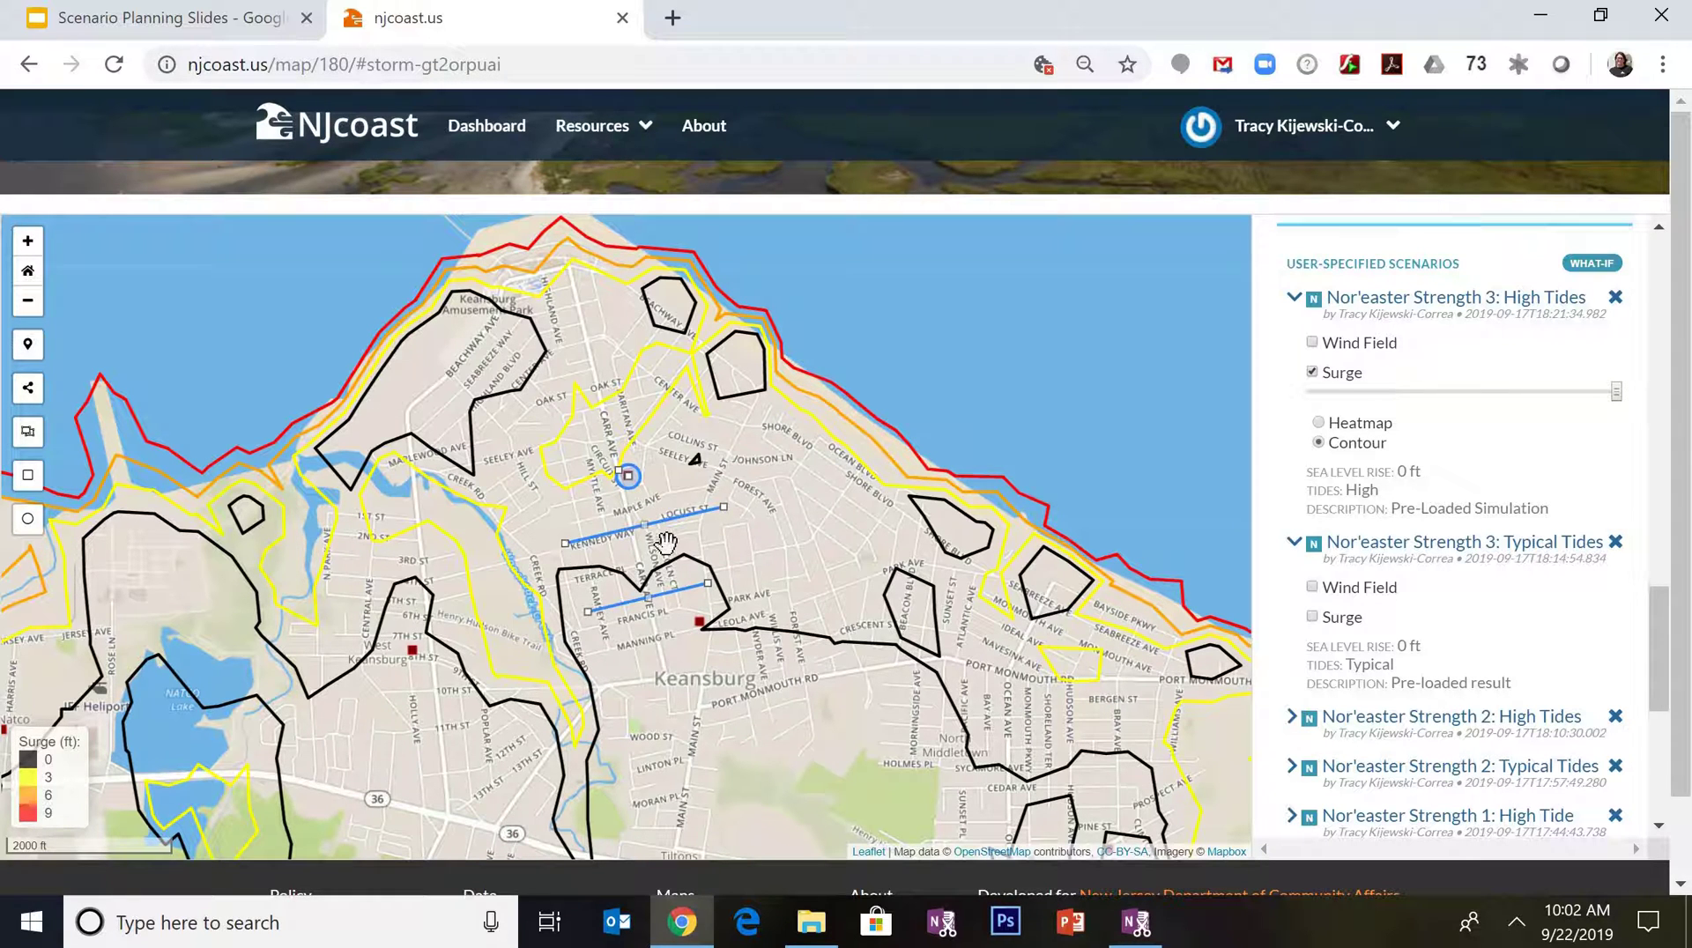
# Review the circled fire station's note, and examine the high-tide surge extent around Keansburg and NATCO Park
pyautogui.click(628, 478)
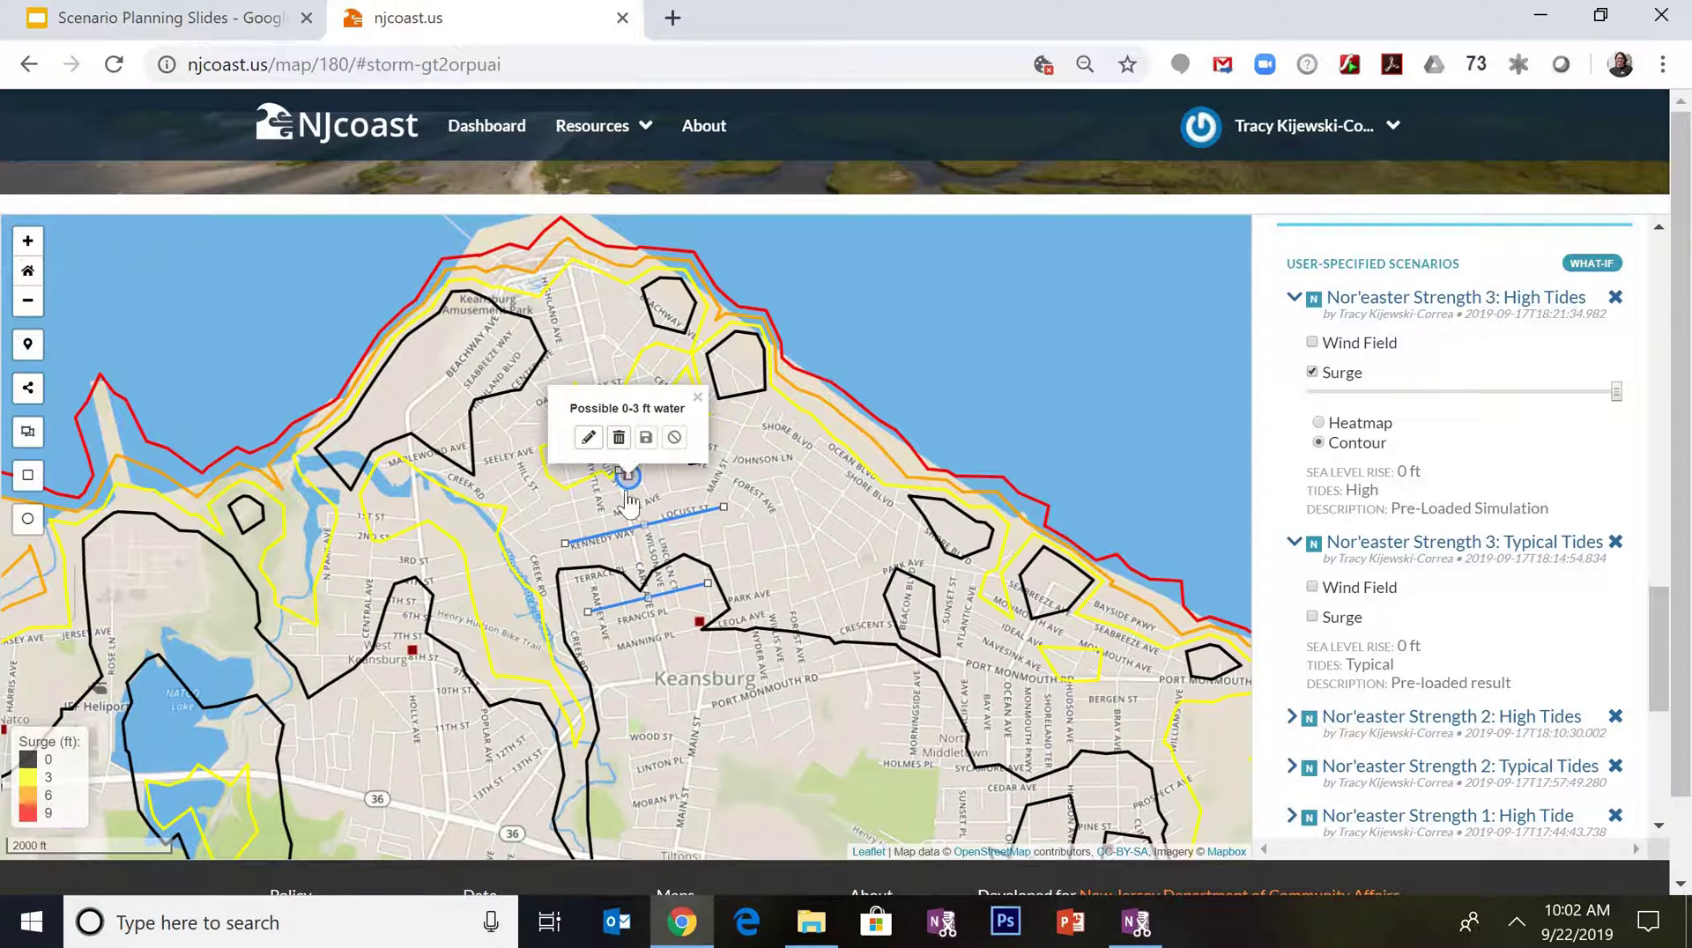
pyautogui.click(697, 397)
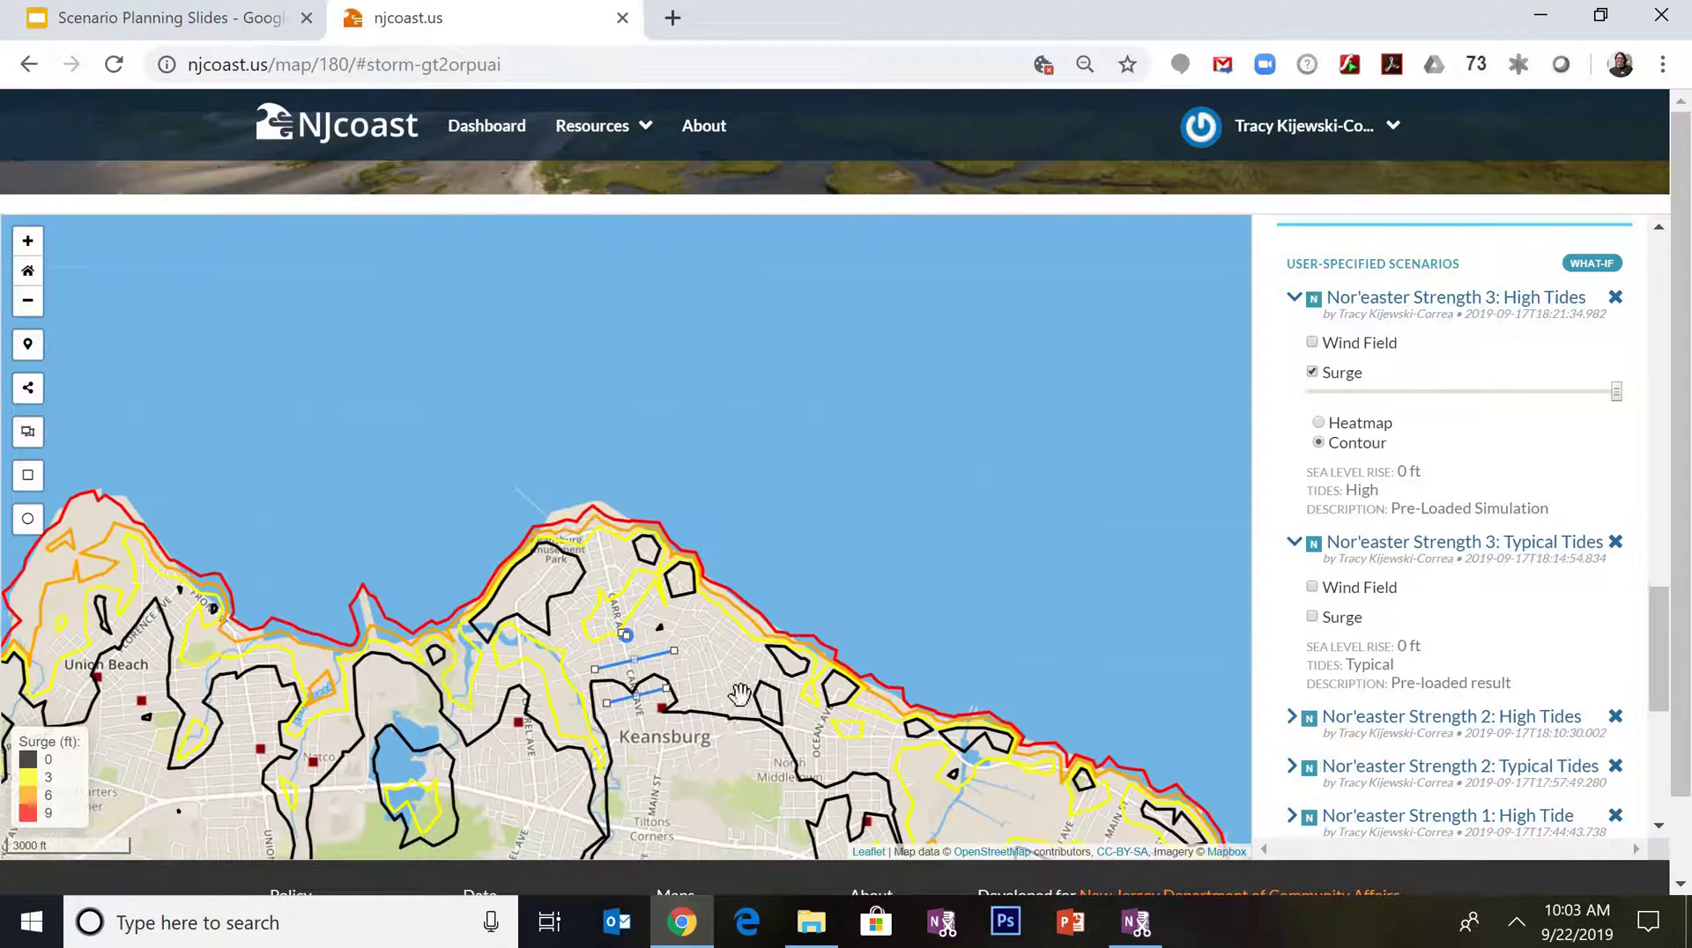
pyautogui.scroll(-1, 741, 692)
pyautogui.moveTo(701, 732); pyautogui.dragTo(758, 406)
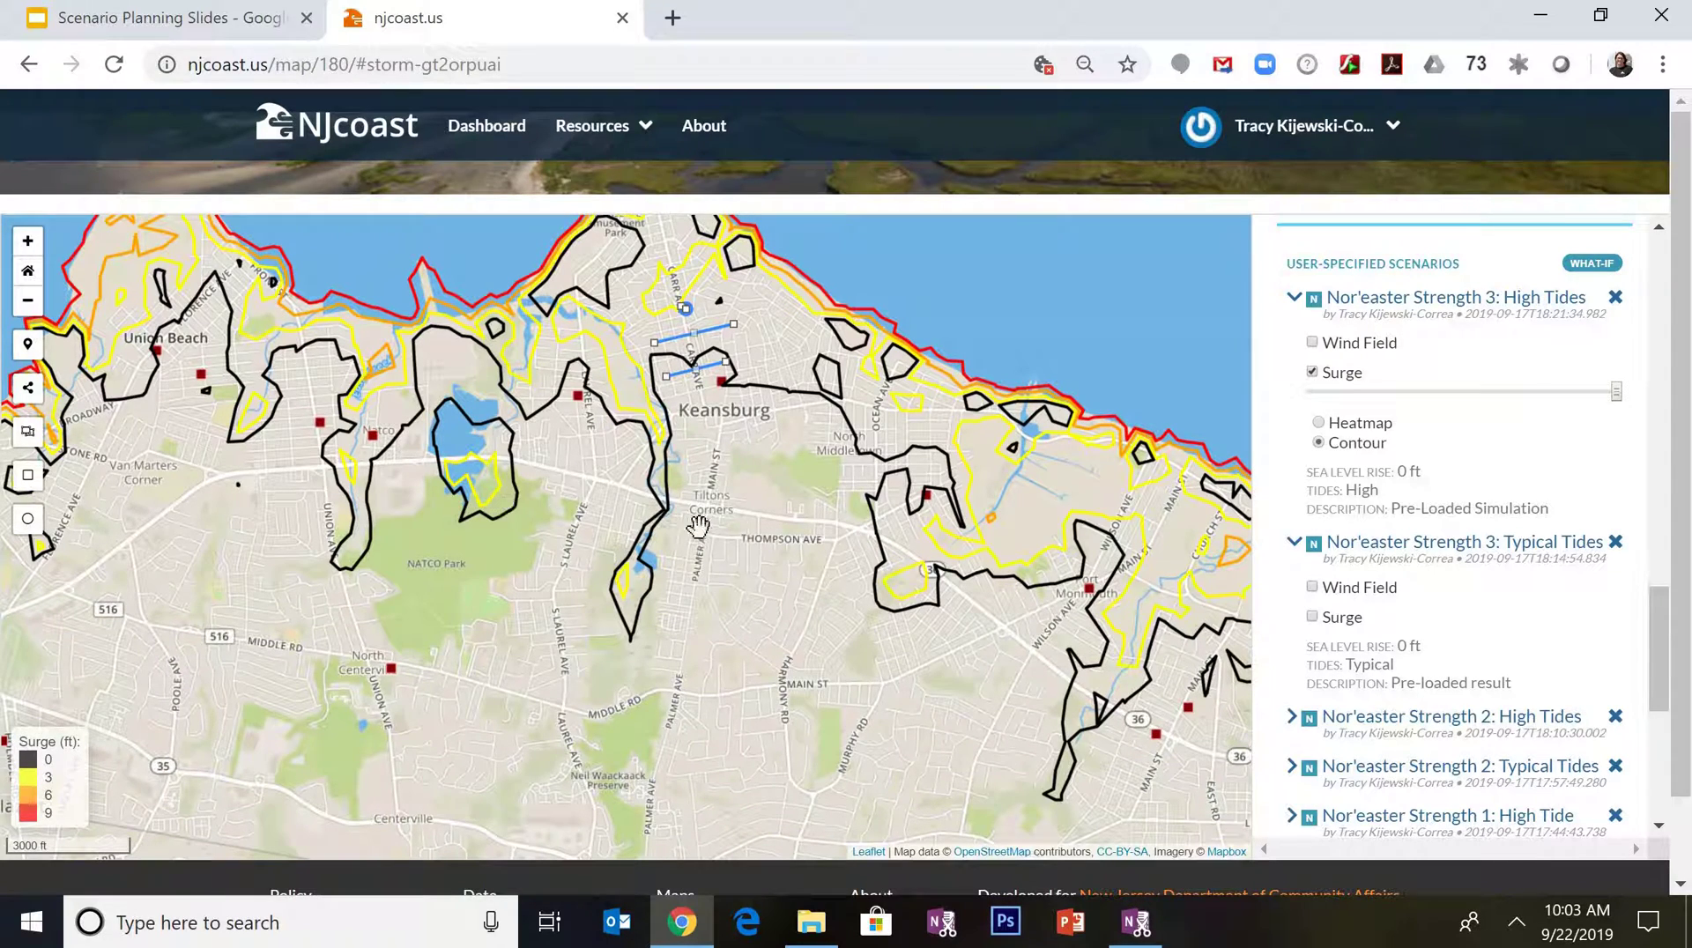
pyautogui.moveTo(706, 558); pyautogui.dragTo(700, 685)
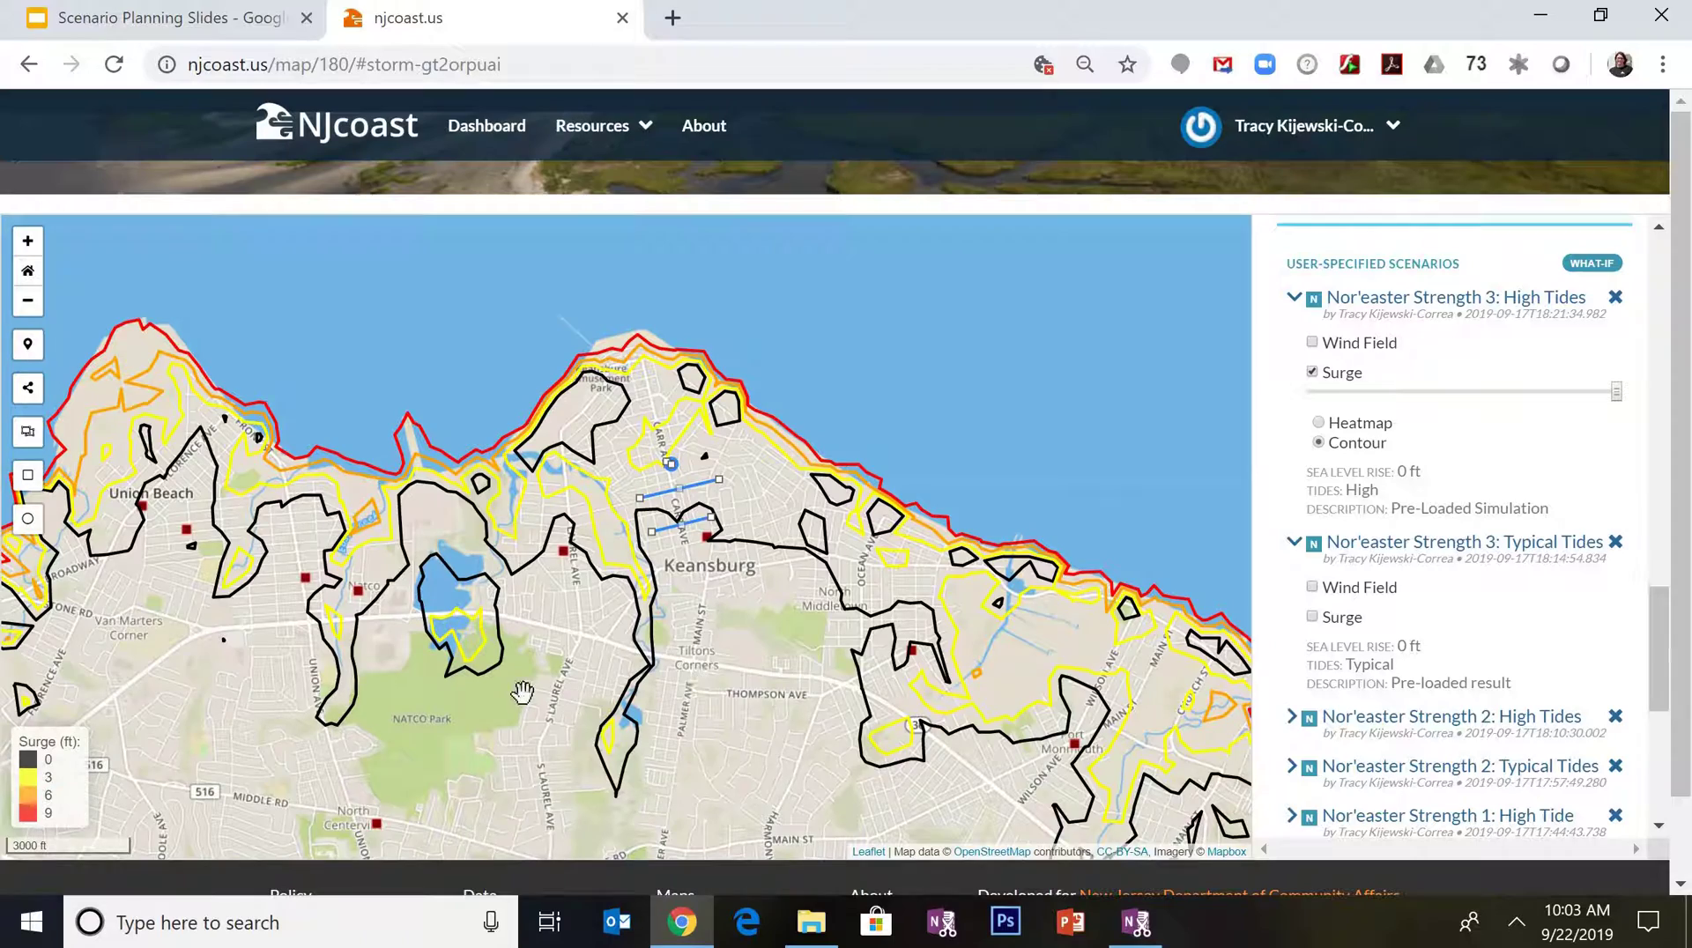
pyautogui.scroll(3, 597, 639)
pyautogui.scroll(2, 589, 642)
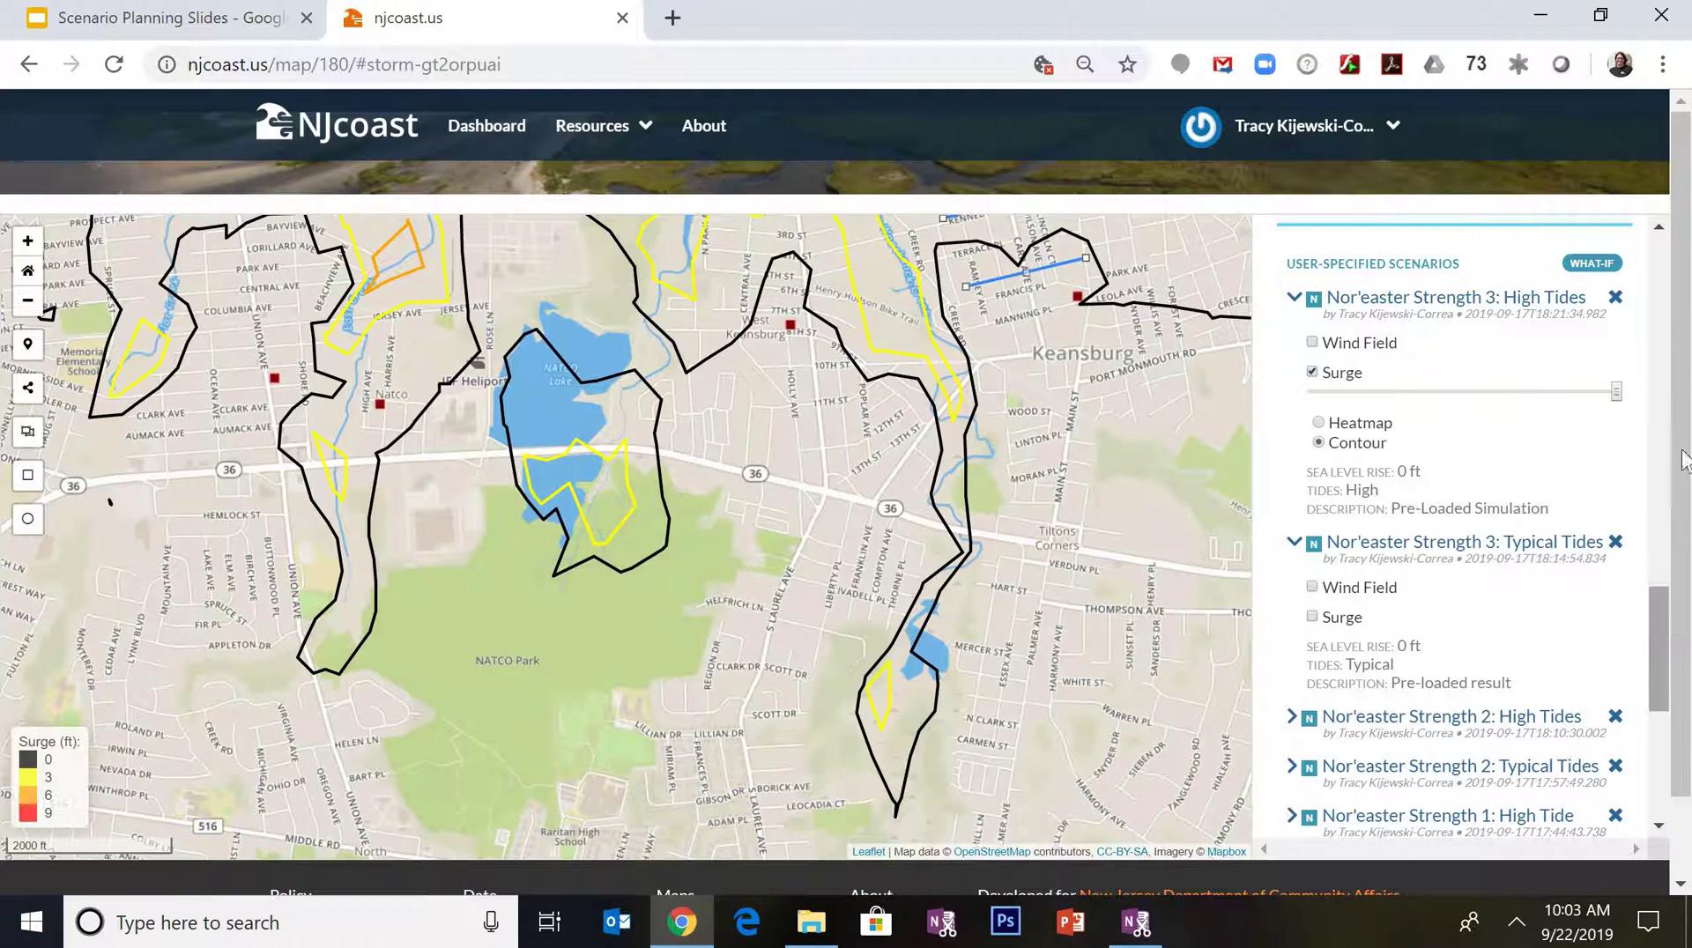
# Collapse the Structure layers and turn on the New Jersey Bridges layer under Transportation
pyautogui.moveTo(1670, 643); pyautogui.dragTo(1683, 326)
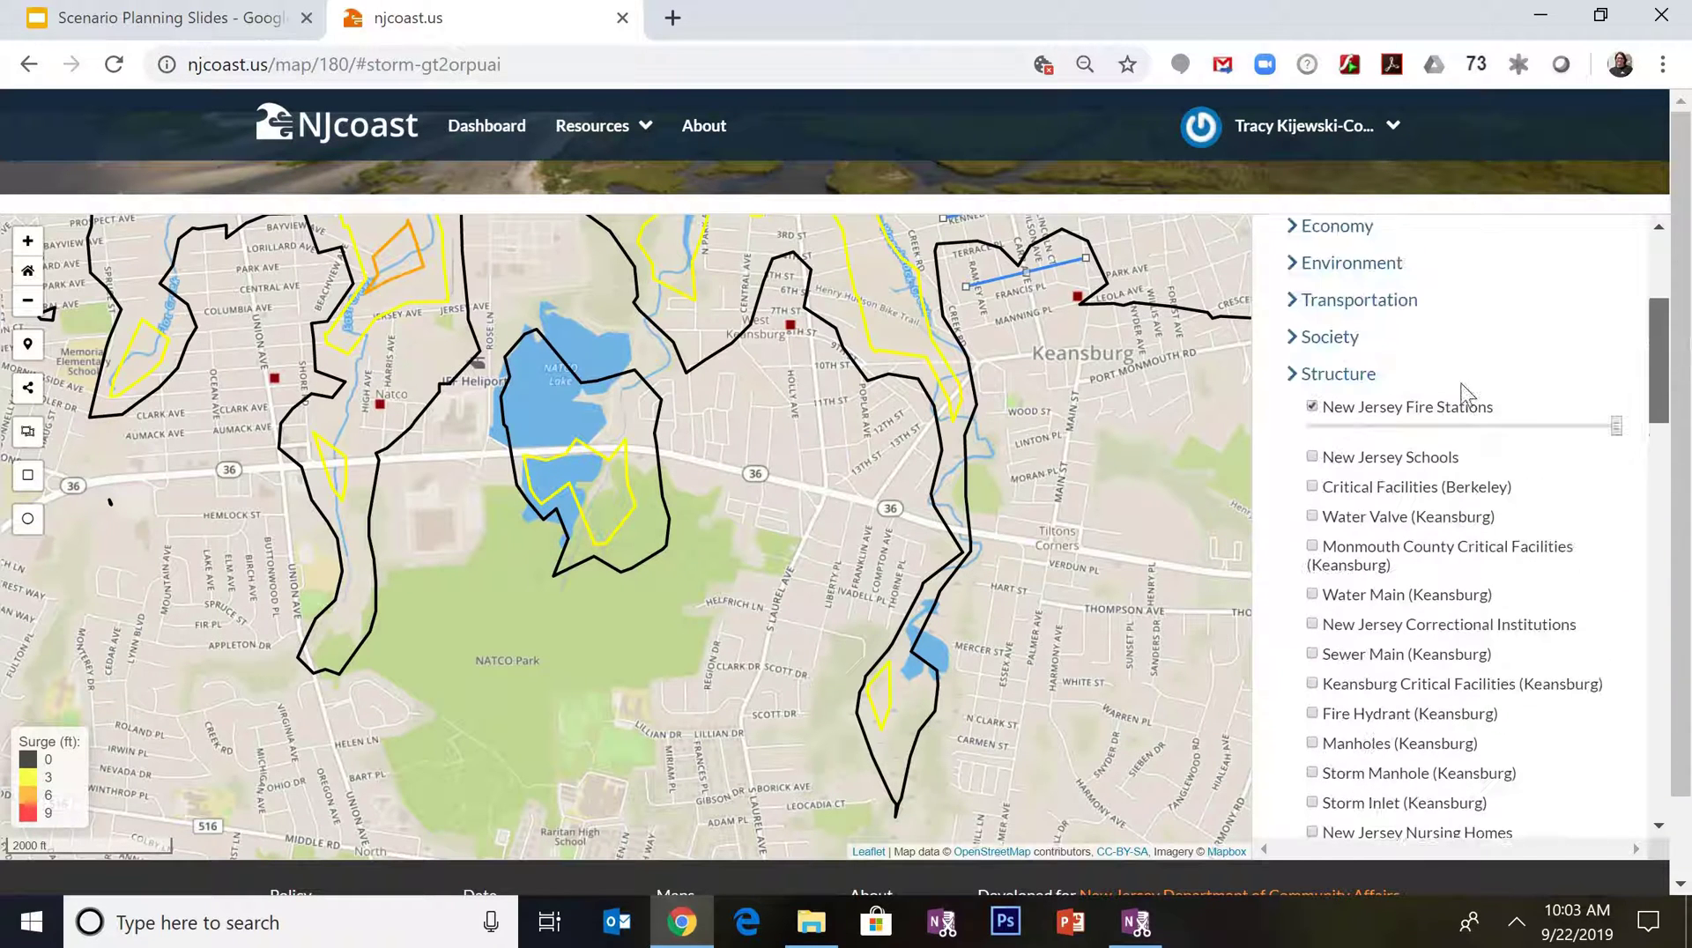
pyautogui.click(1301, 373)
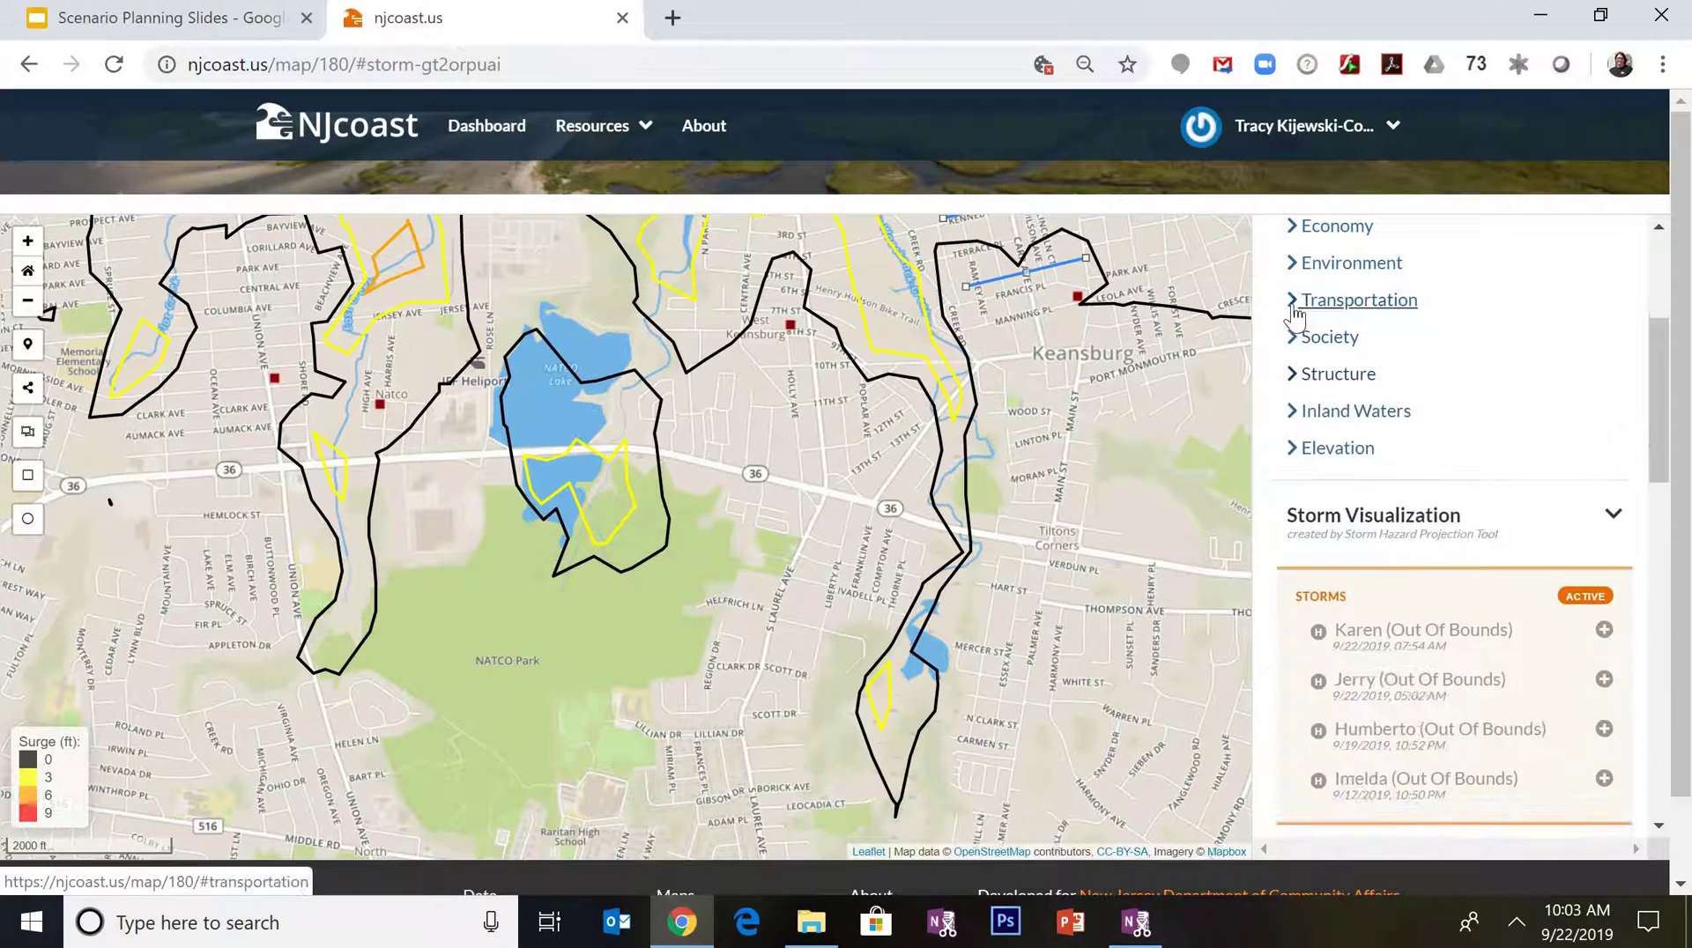
pyautogui.click(1295, 301)
pyautogui.click(1311, 392)
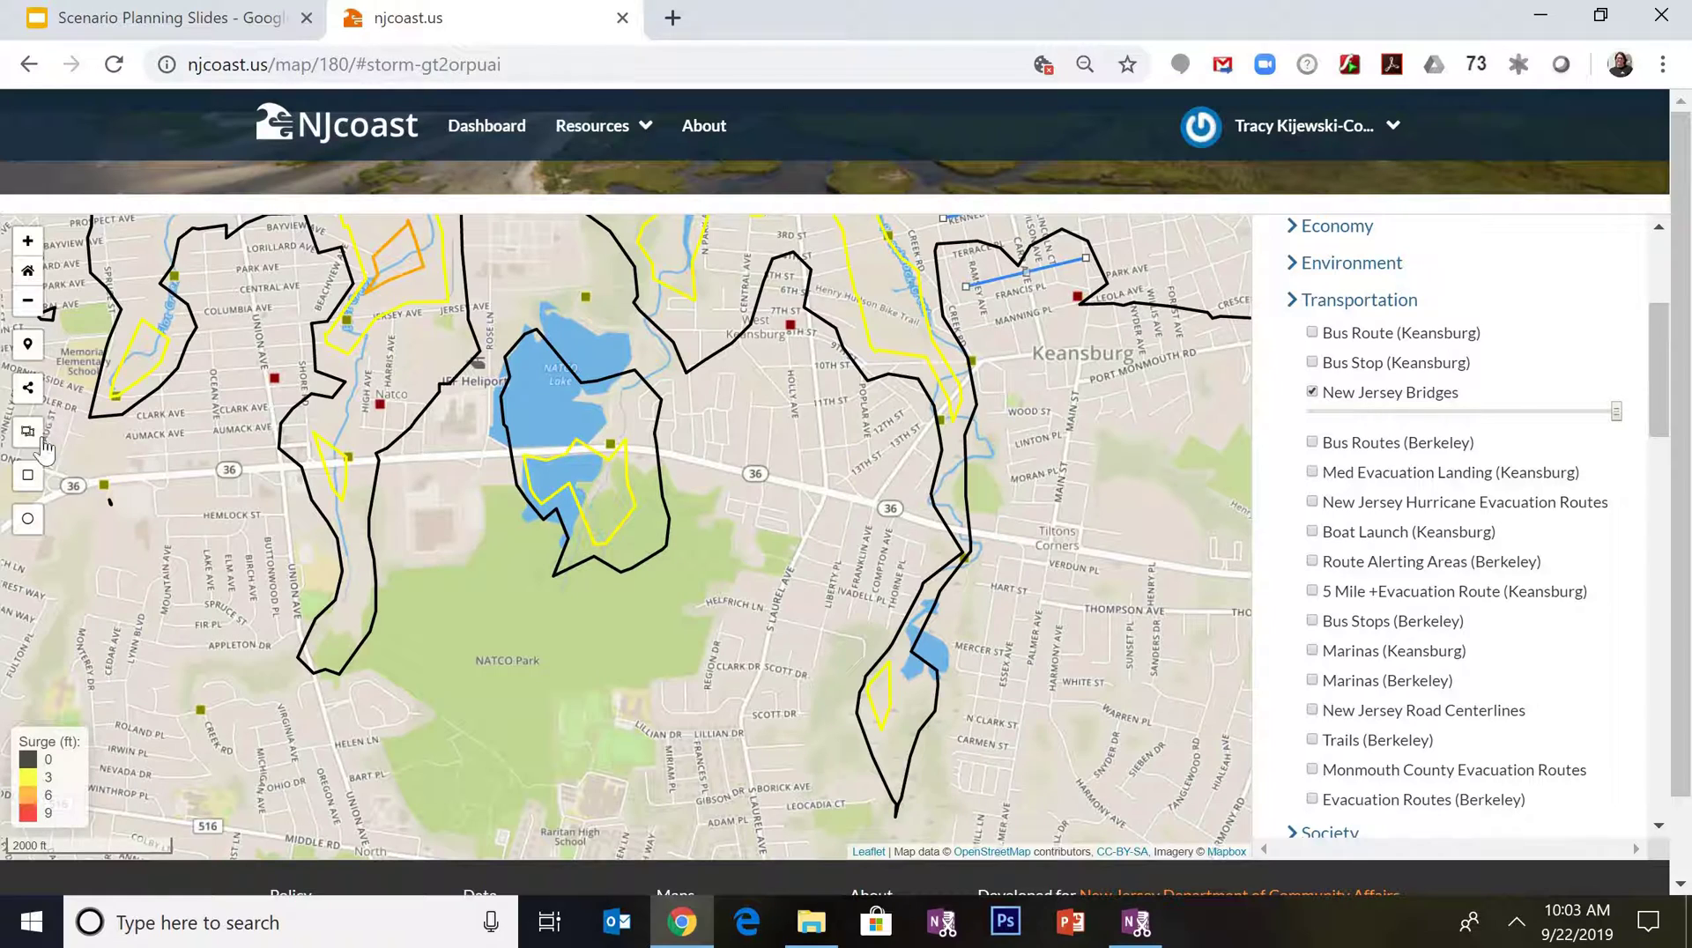
# Draw a rectangle around the Route 36 bridge beside NATCO Lake and label it "Possible flooding - high tide"
pyautogui.moveTo(631, 460)
pyautogui.mouseDown()
pyautogui.moveTo(706, 509)
pyautogui.moveTo(632, 467)
pyautogui.moveTo(624, 481)
pyautogui.mouseUp()
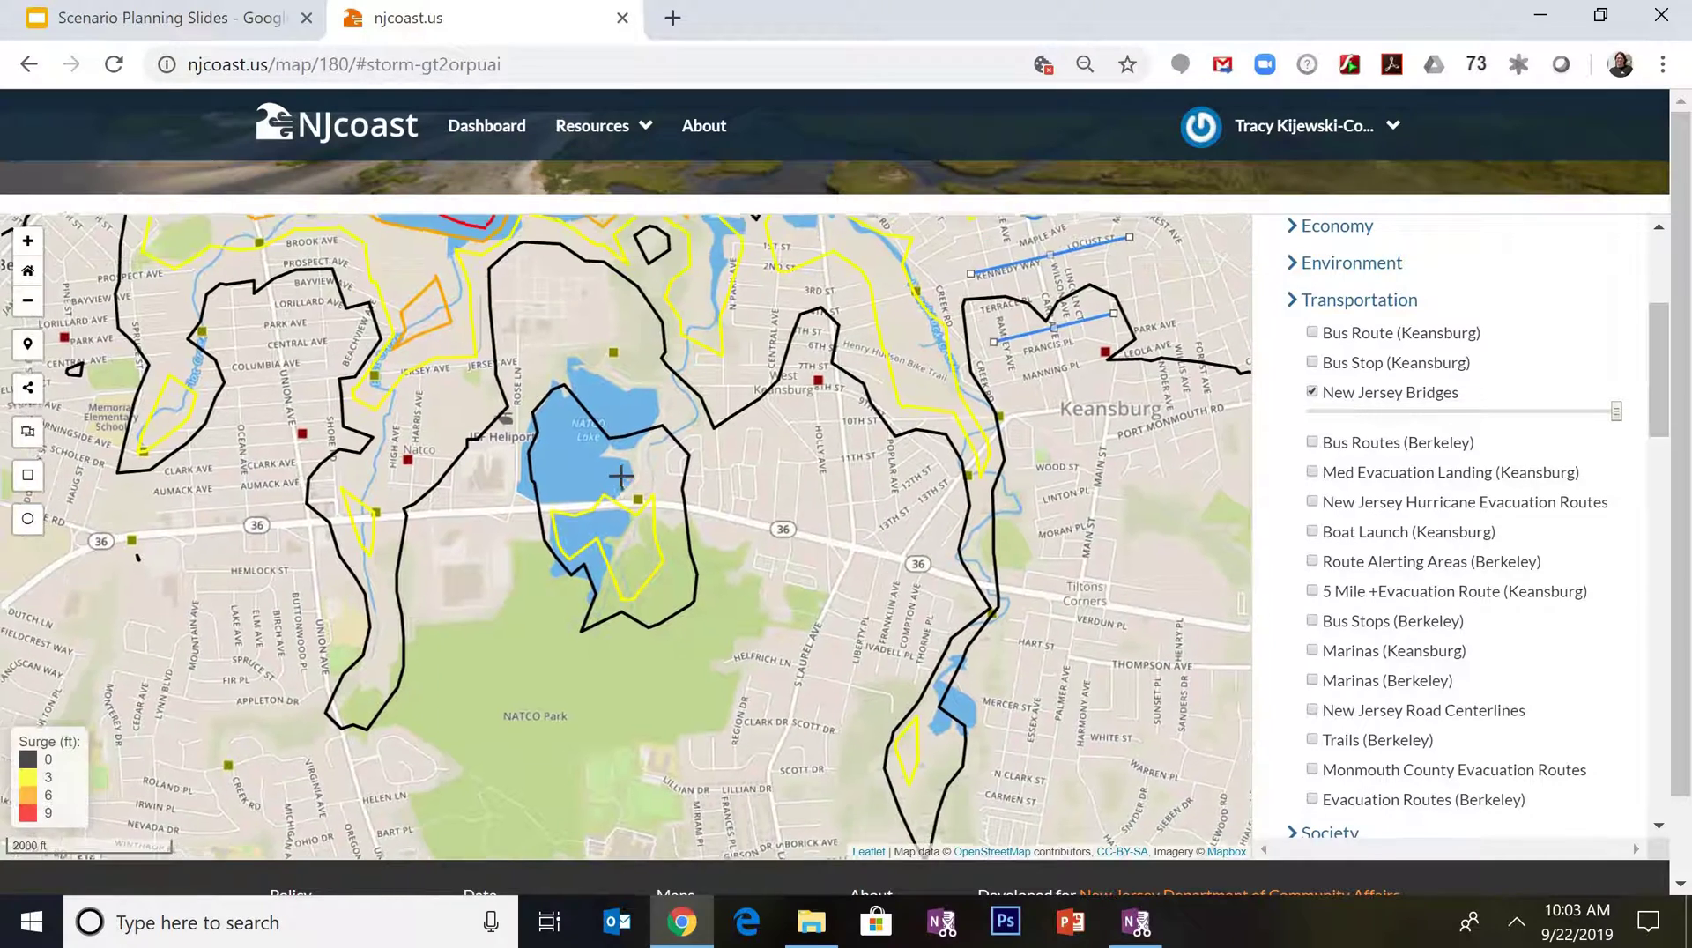
pyautogui.click(32, 477)
pyautogui.moveTo(667, 527); pyautogui.dragTo(611, 477)
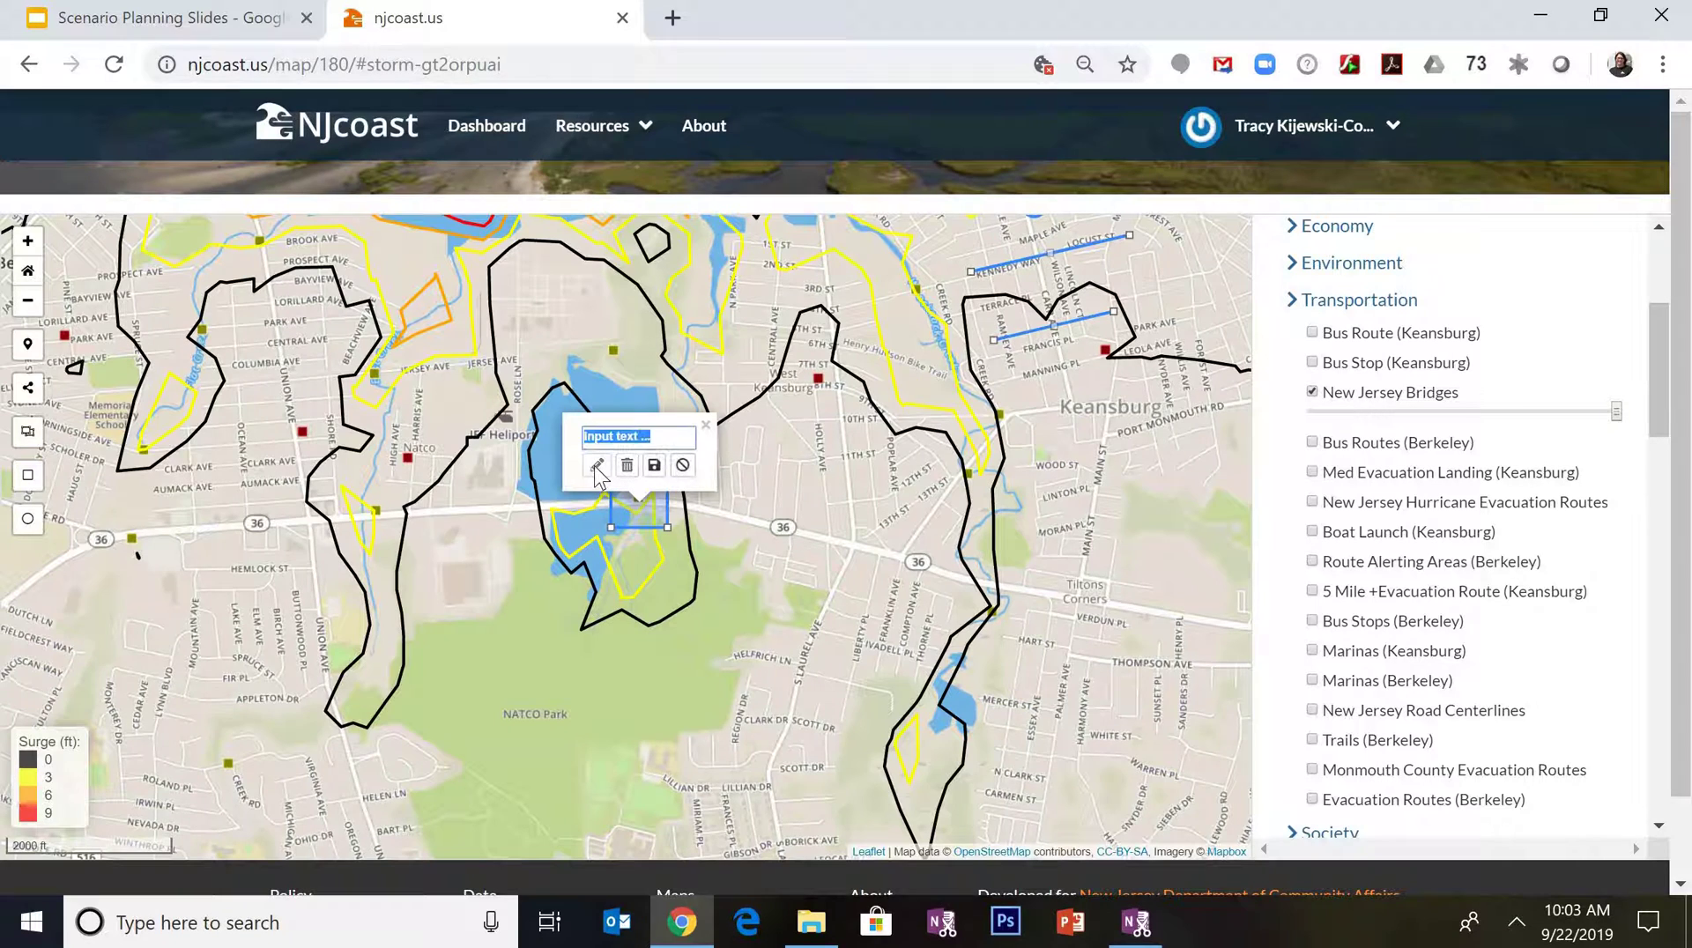
pyautogui.write('Possible flooding')
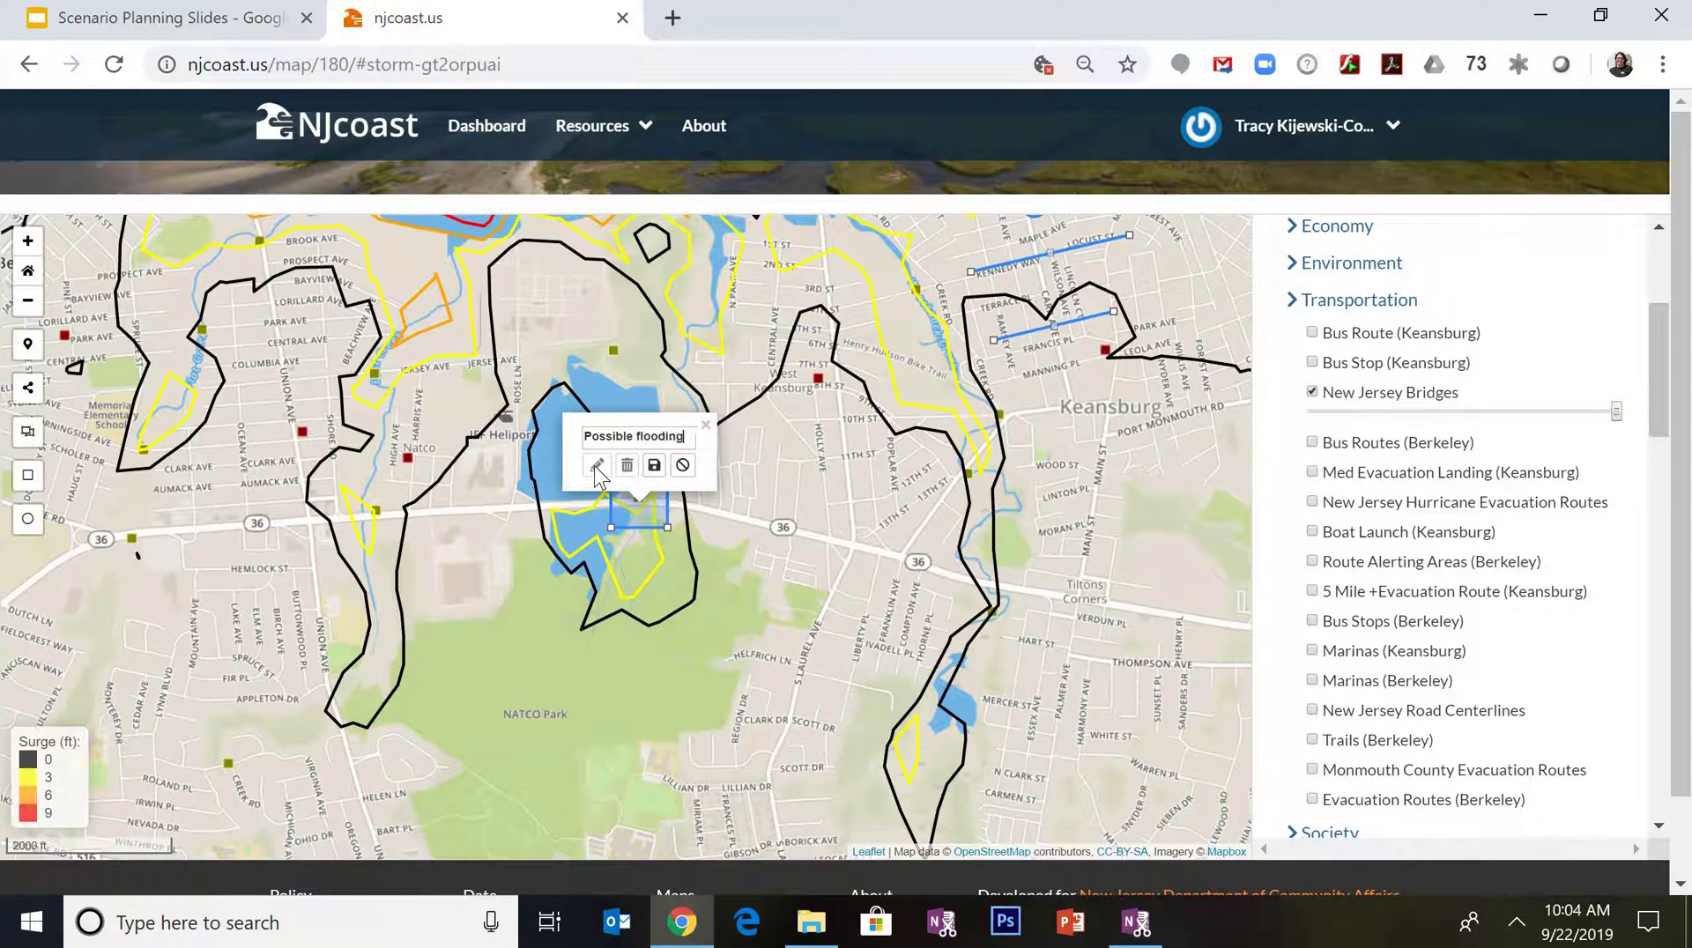
pyautogui.write(' - high t')
pyautogui.write('ide')
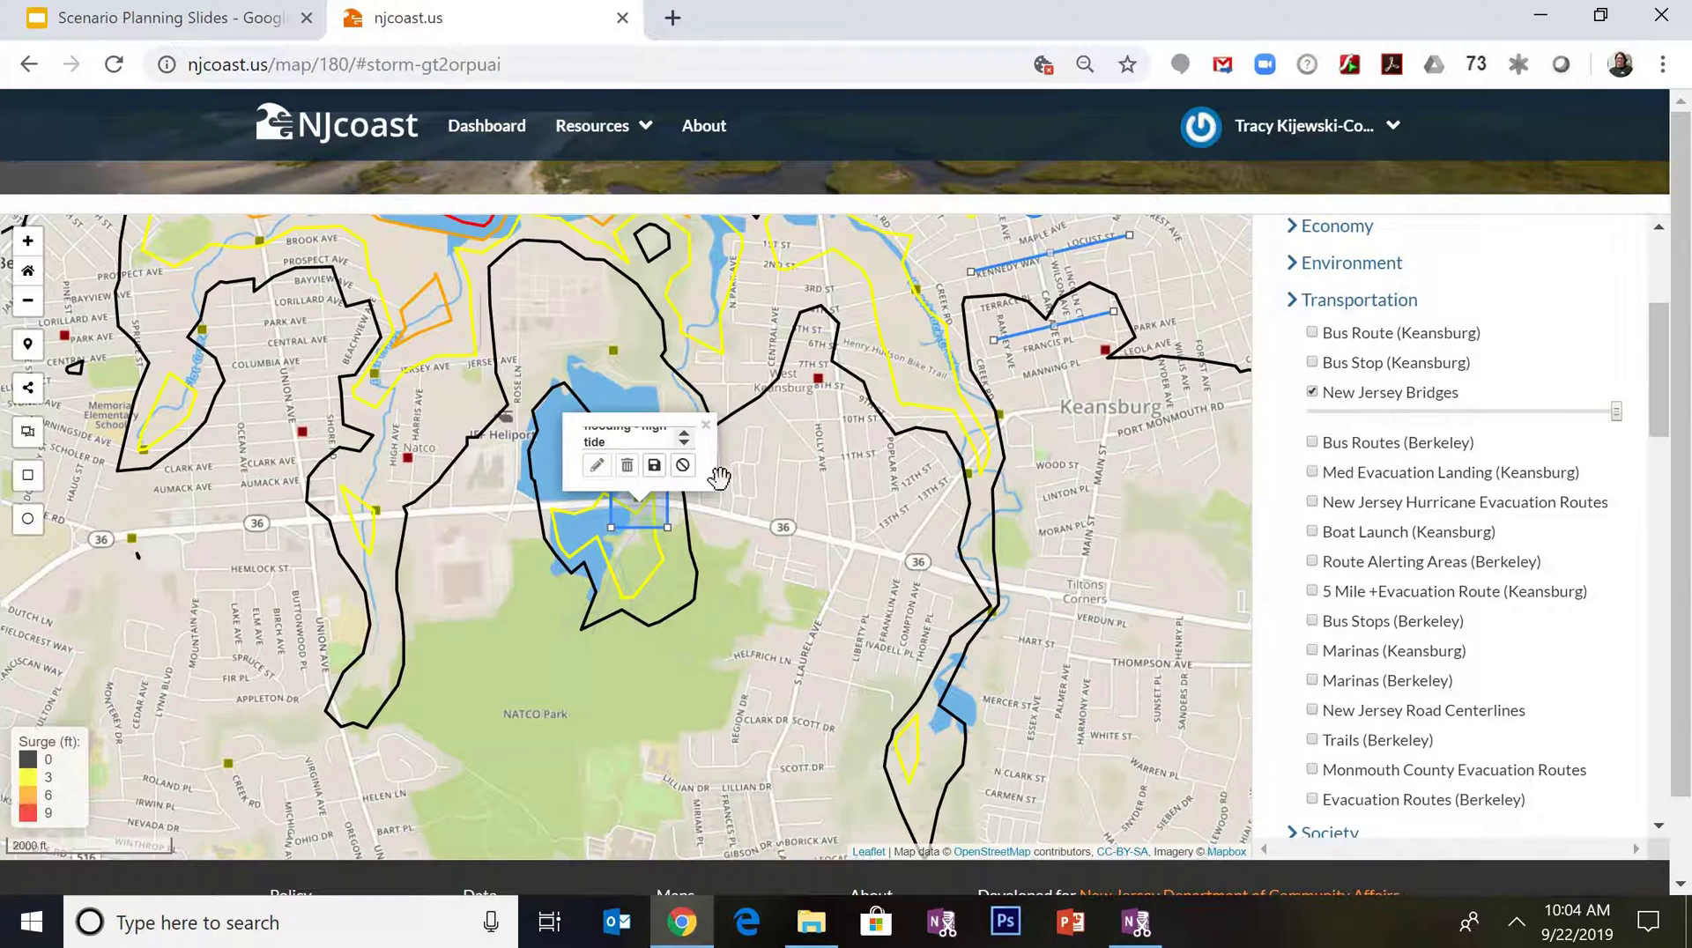
pyautogui.click(654, 471)
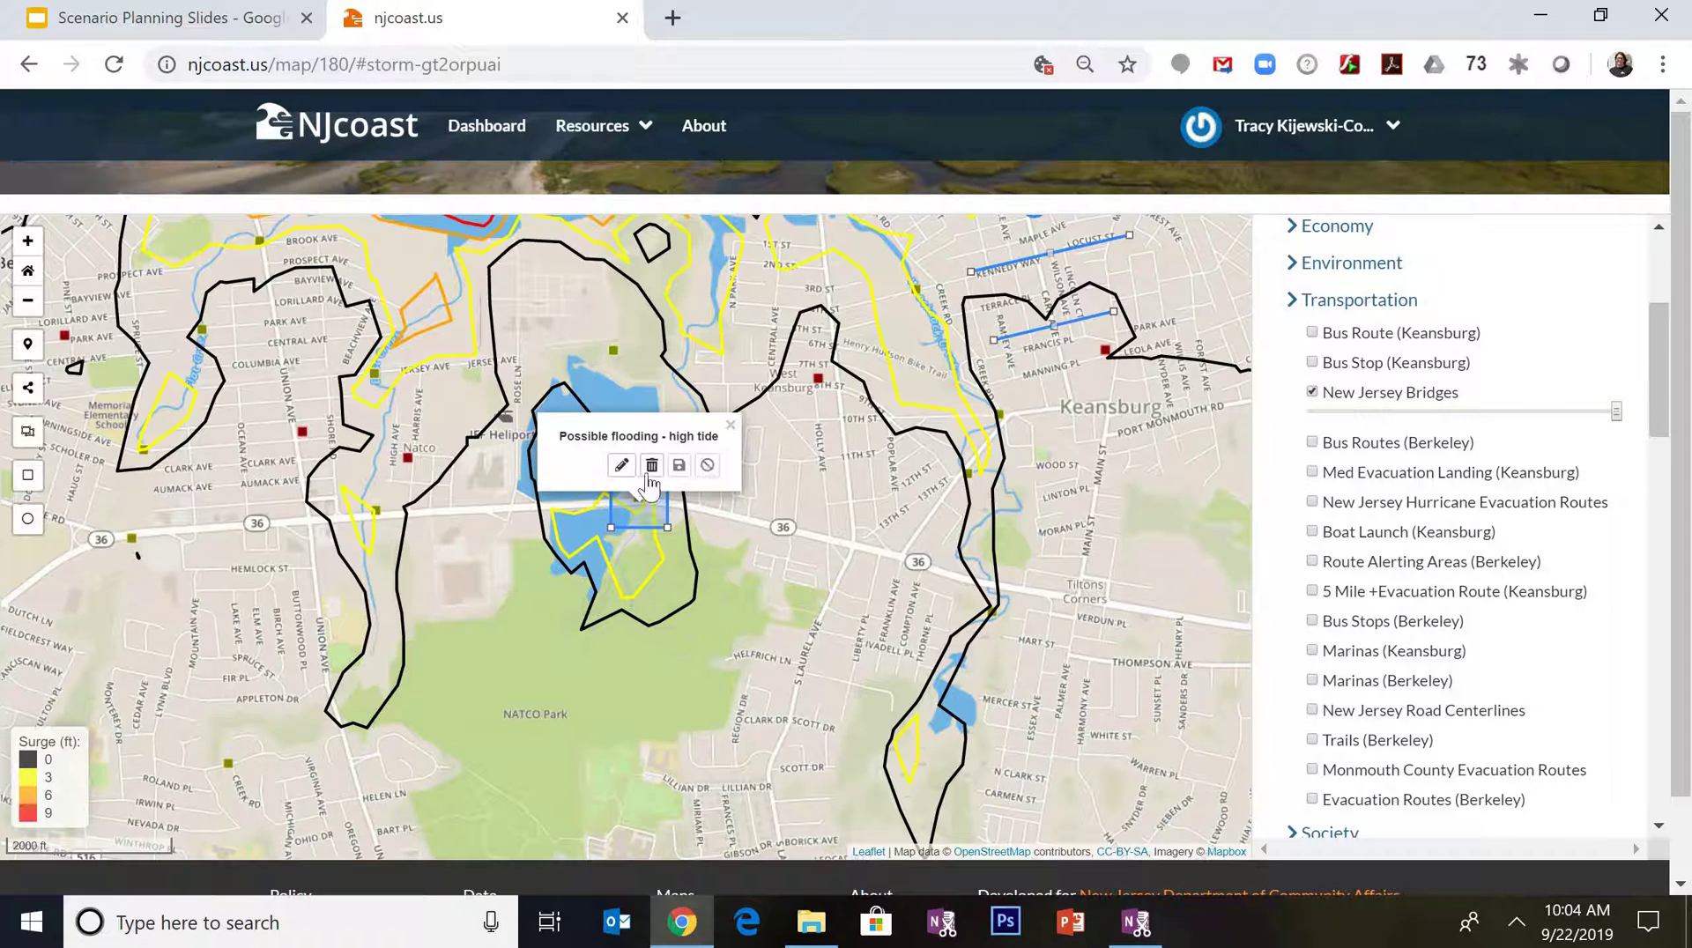
pyautogui.click(386, 521)
# Draw a rectangle around the Route 36 bridge west of NATCO Lake and label it "Possible 3 ft flooding - high tide"
pyautogui.click(30, 477)
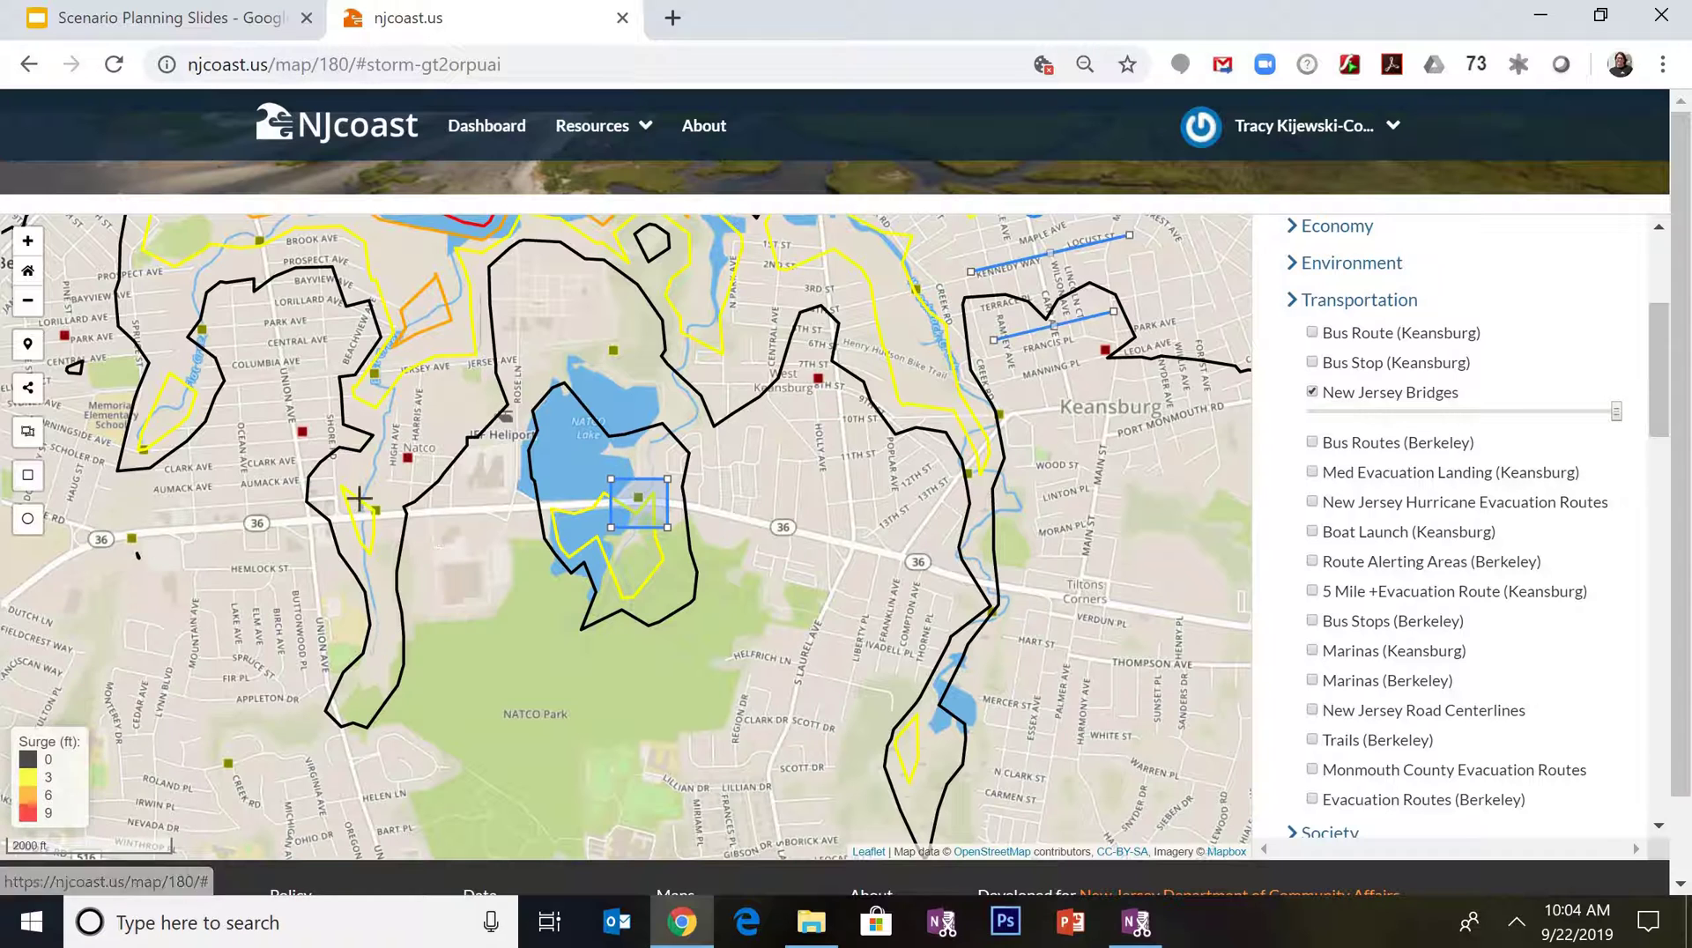
pyautogui.moveTo(405, 533); pyautogui.dragTo(347, 498)
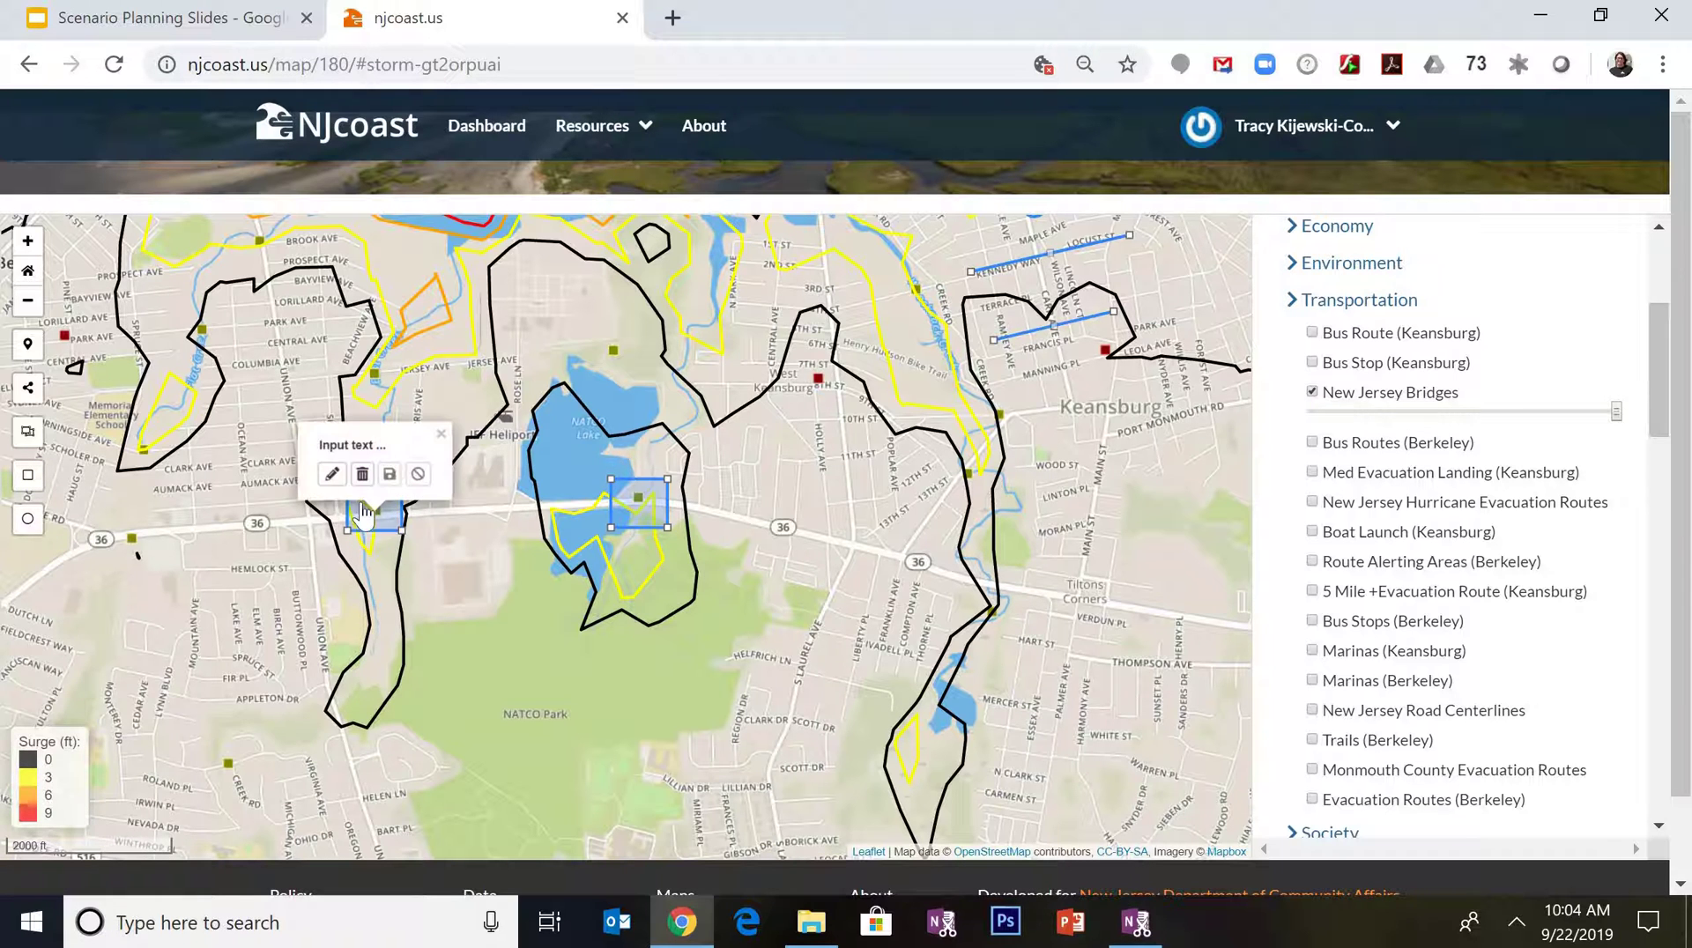
pyautogui.write('Possible 3 f')
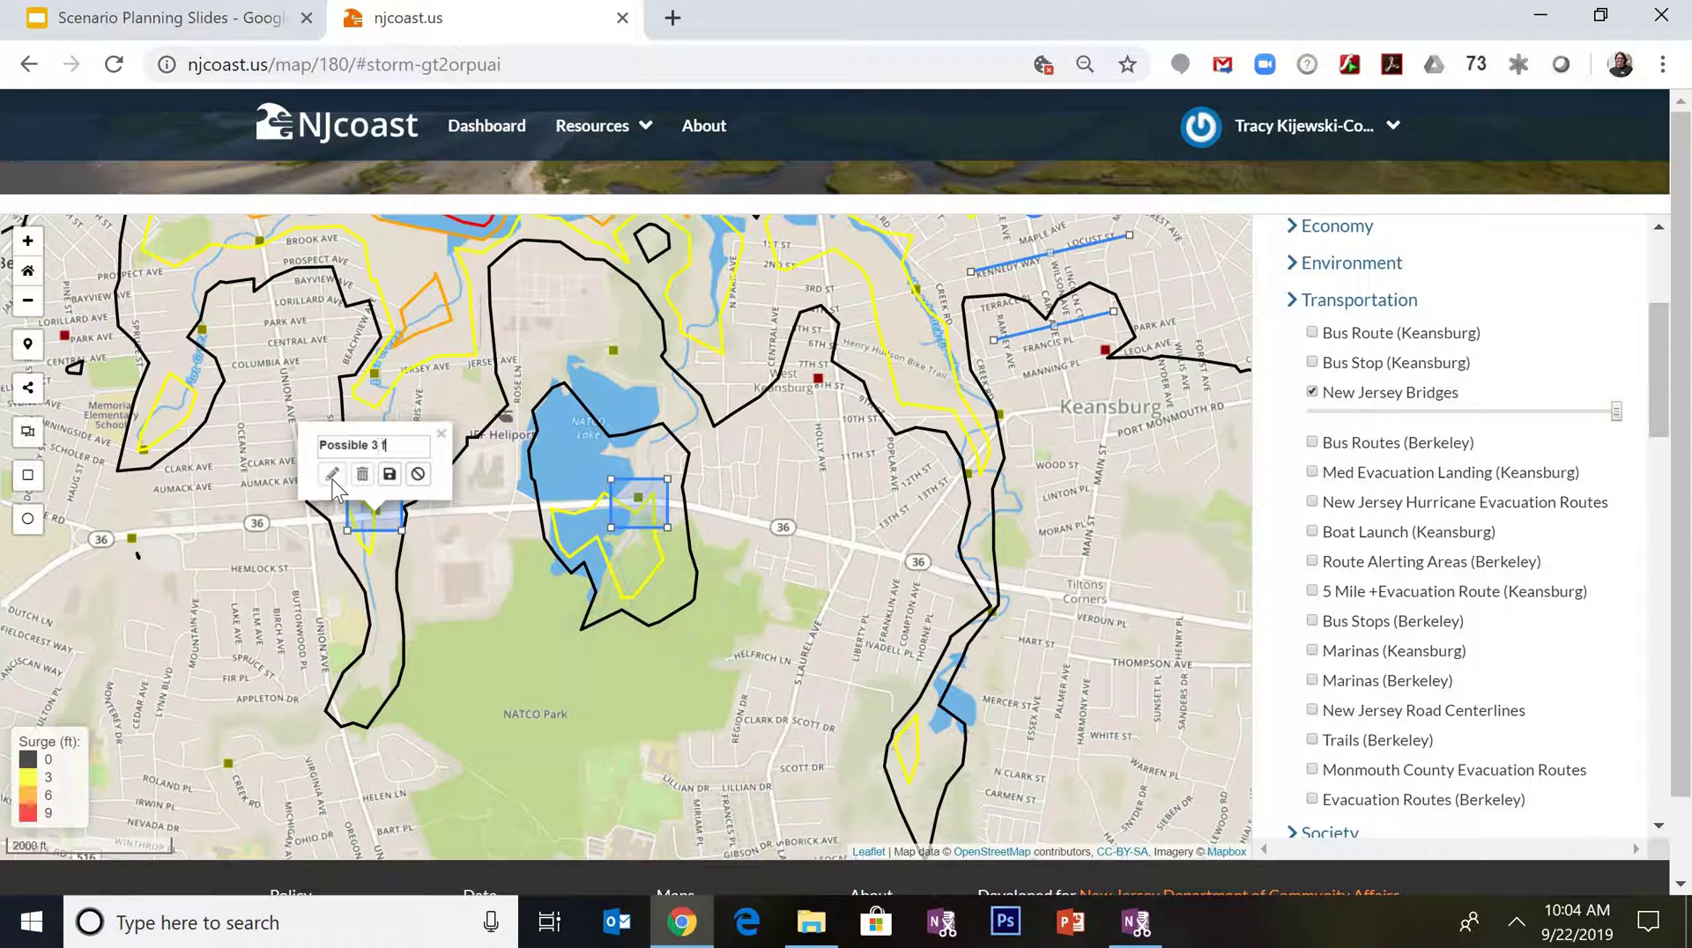
pyautogui.write('t flooding')
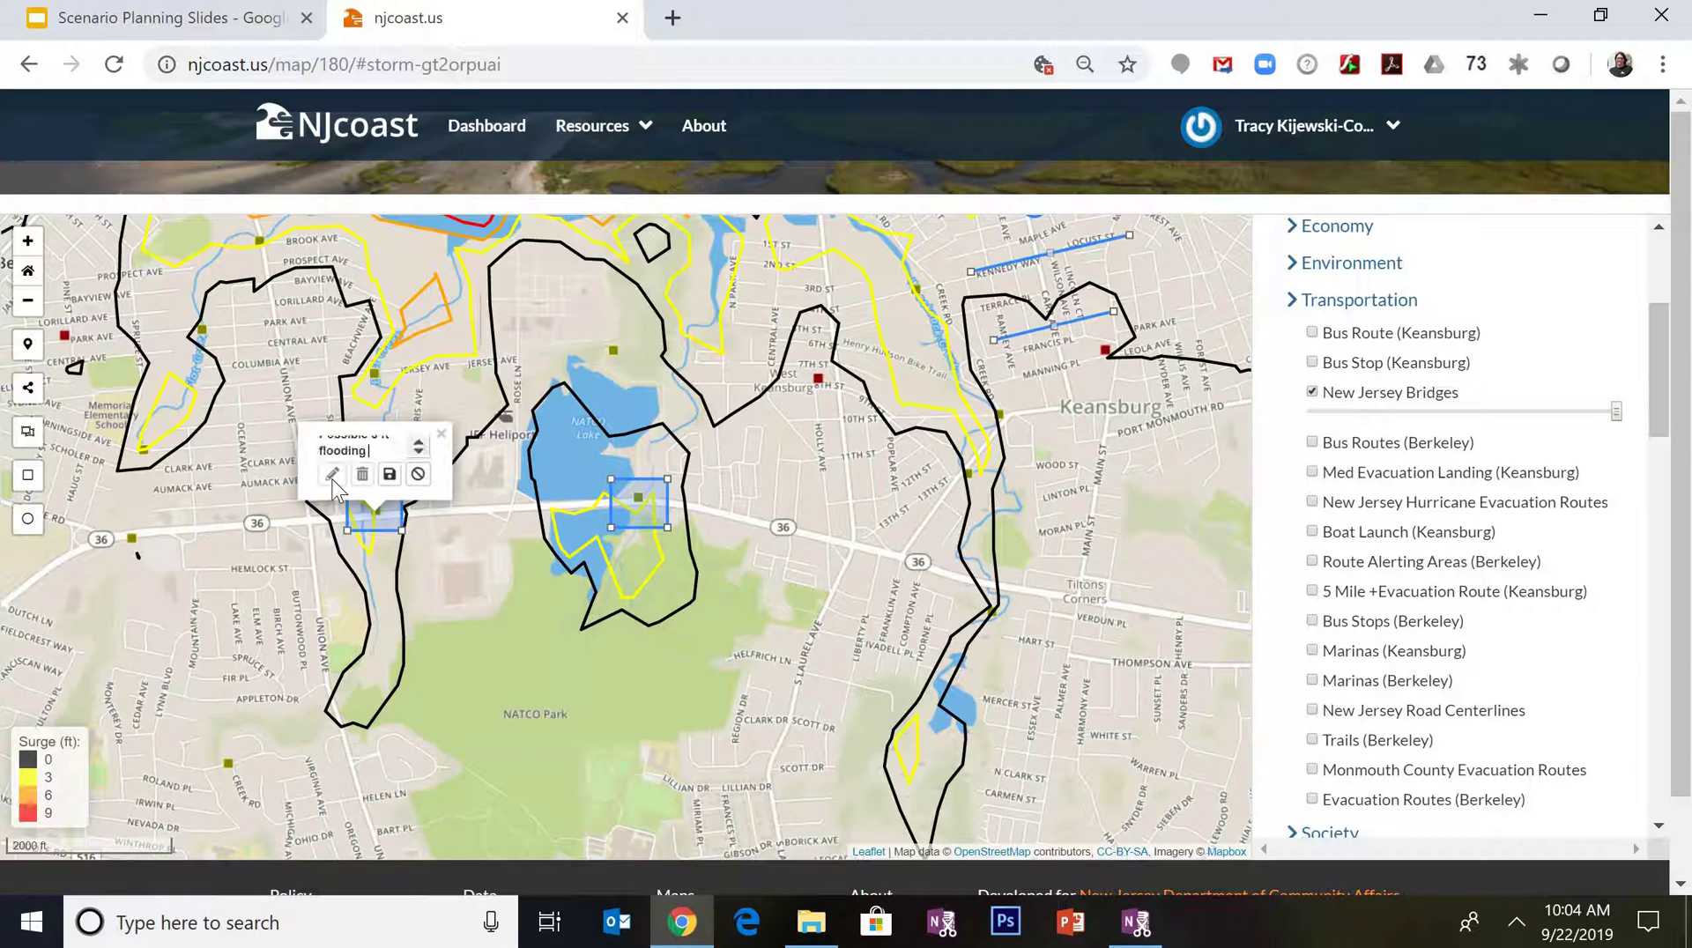
pyautogui.write(' - high tide')
pyautogui.click(390, 476)
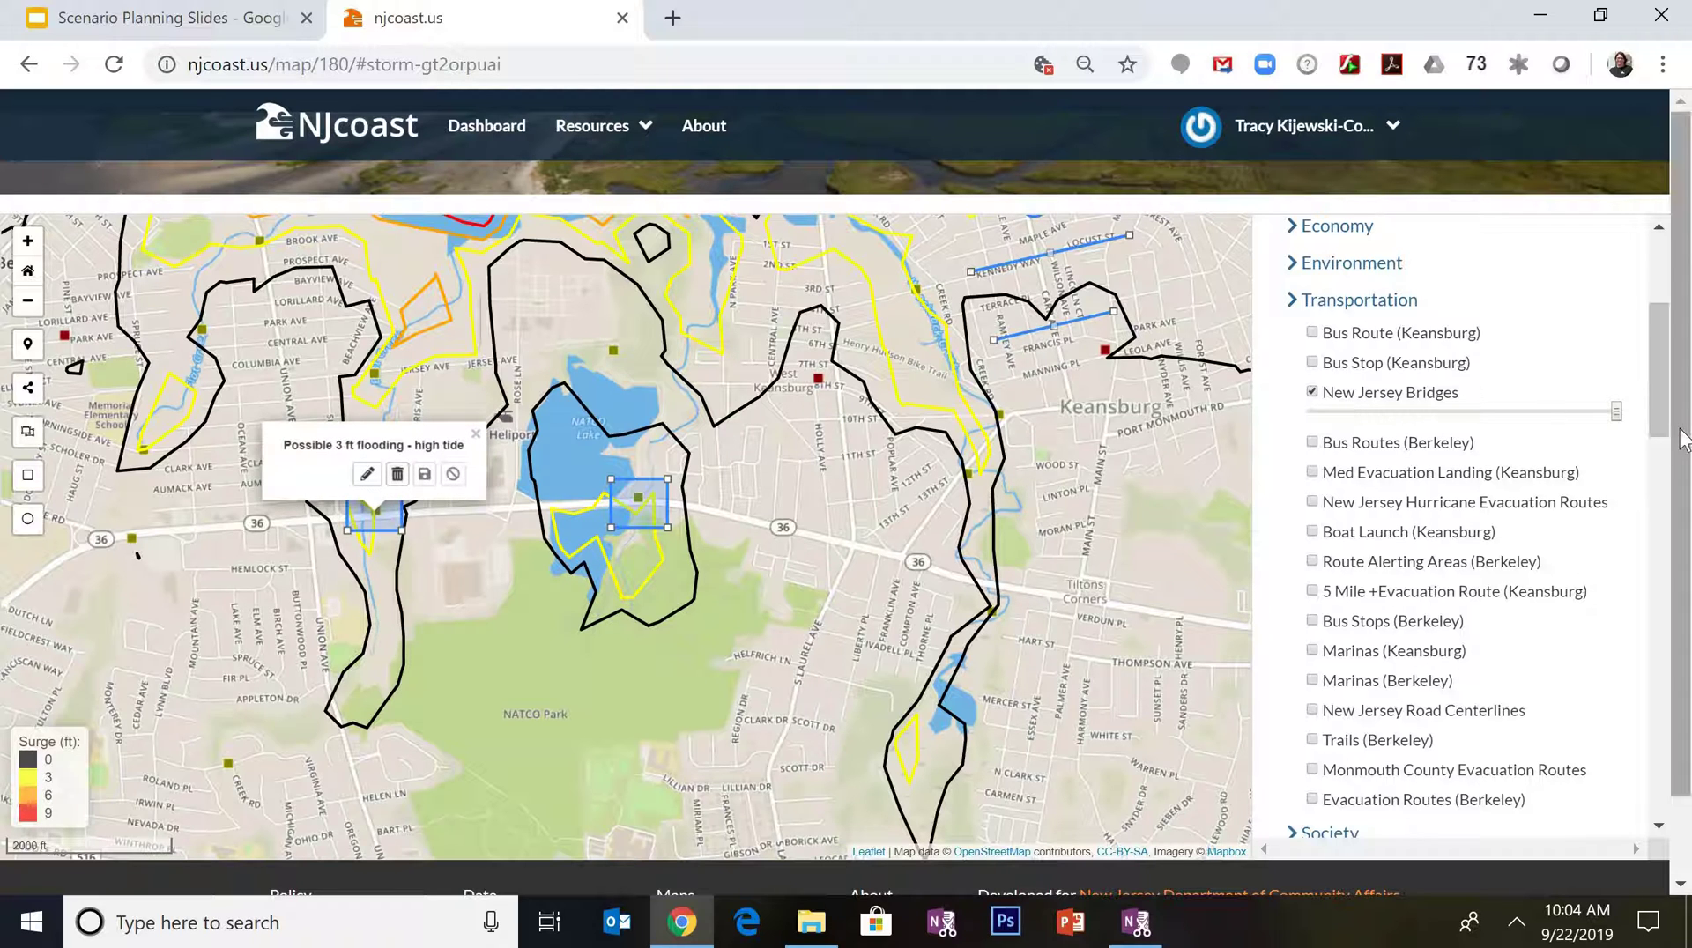
# Turn off the New Jersey Bridges and New Jersey Fire Stations layers and collapse their categories
pyautogui.click(1291, 301)
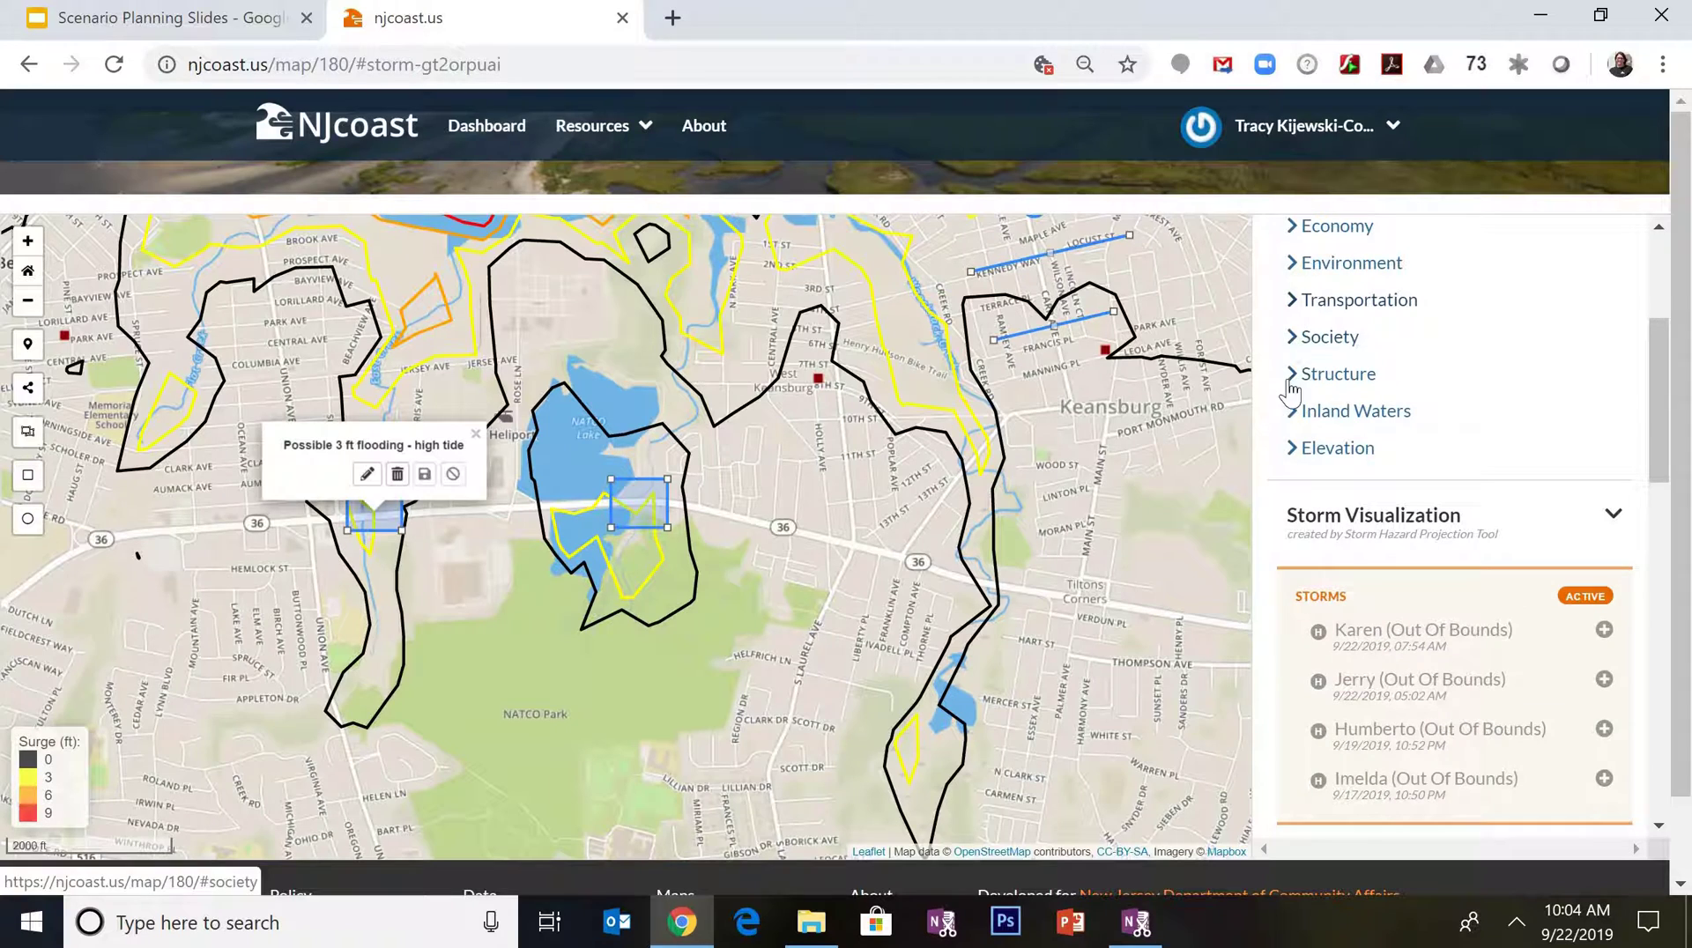
pyautogui.click(1295, 377)
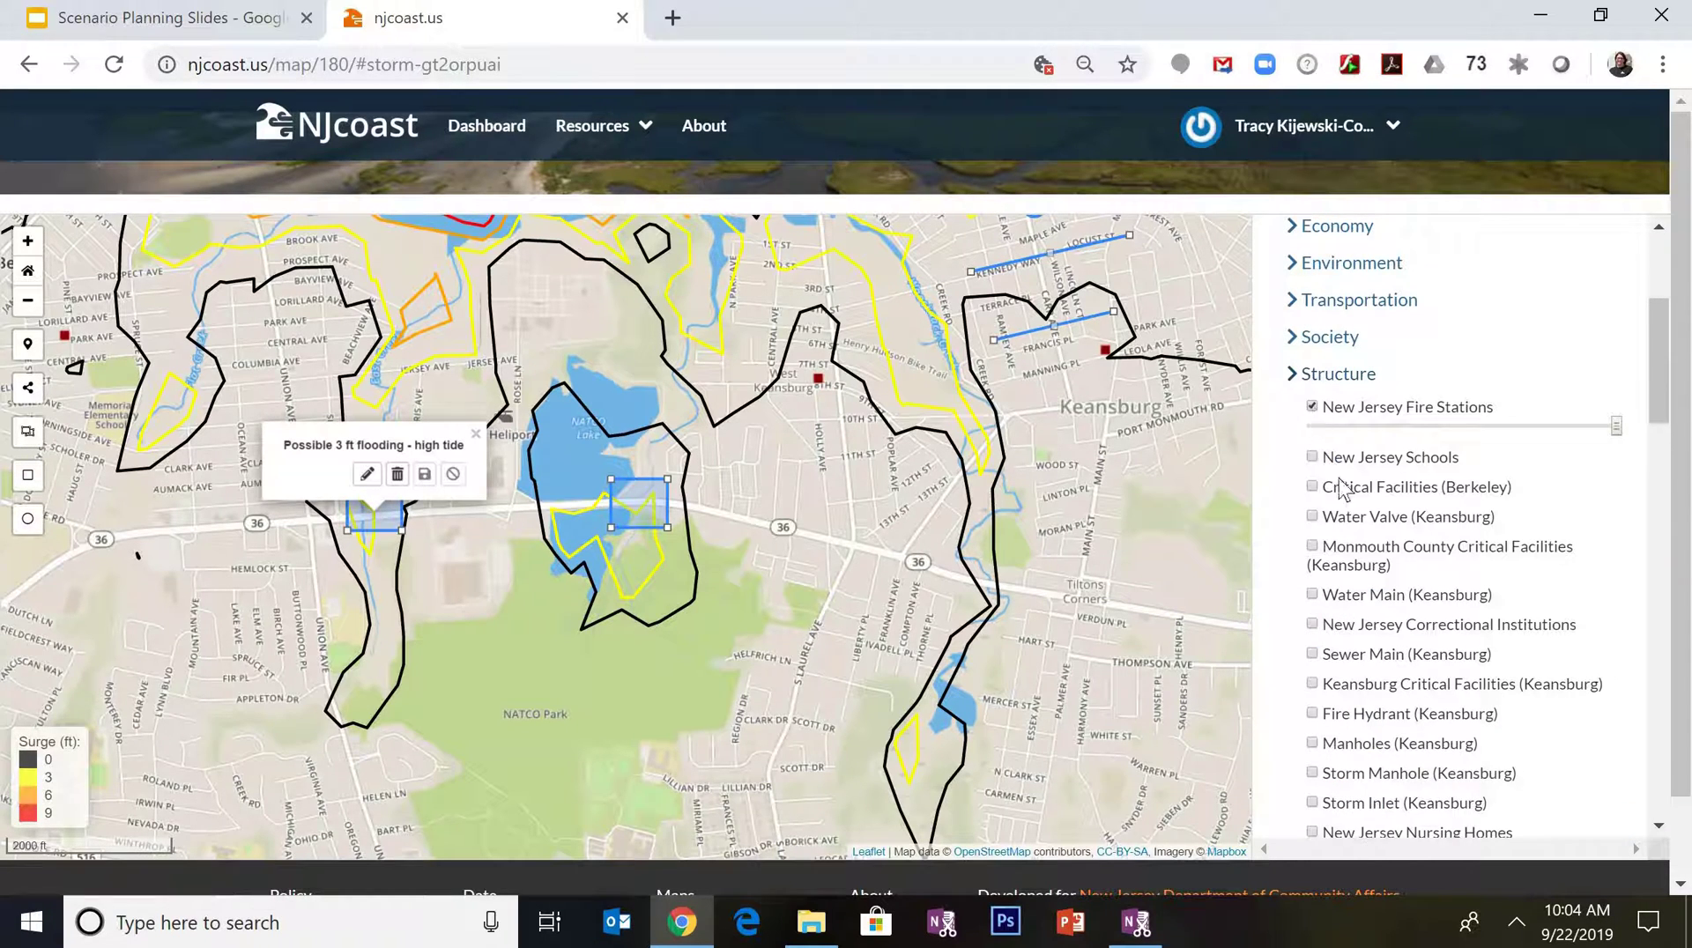
pyautogui.scroll(-3, 1339, 520)
pyautogui.scroll(3, 1304, 396)
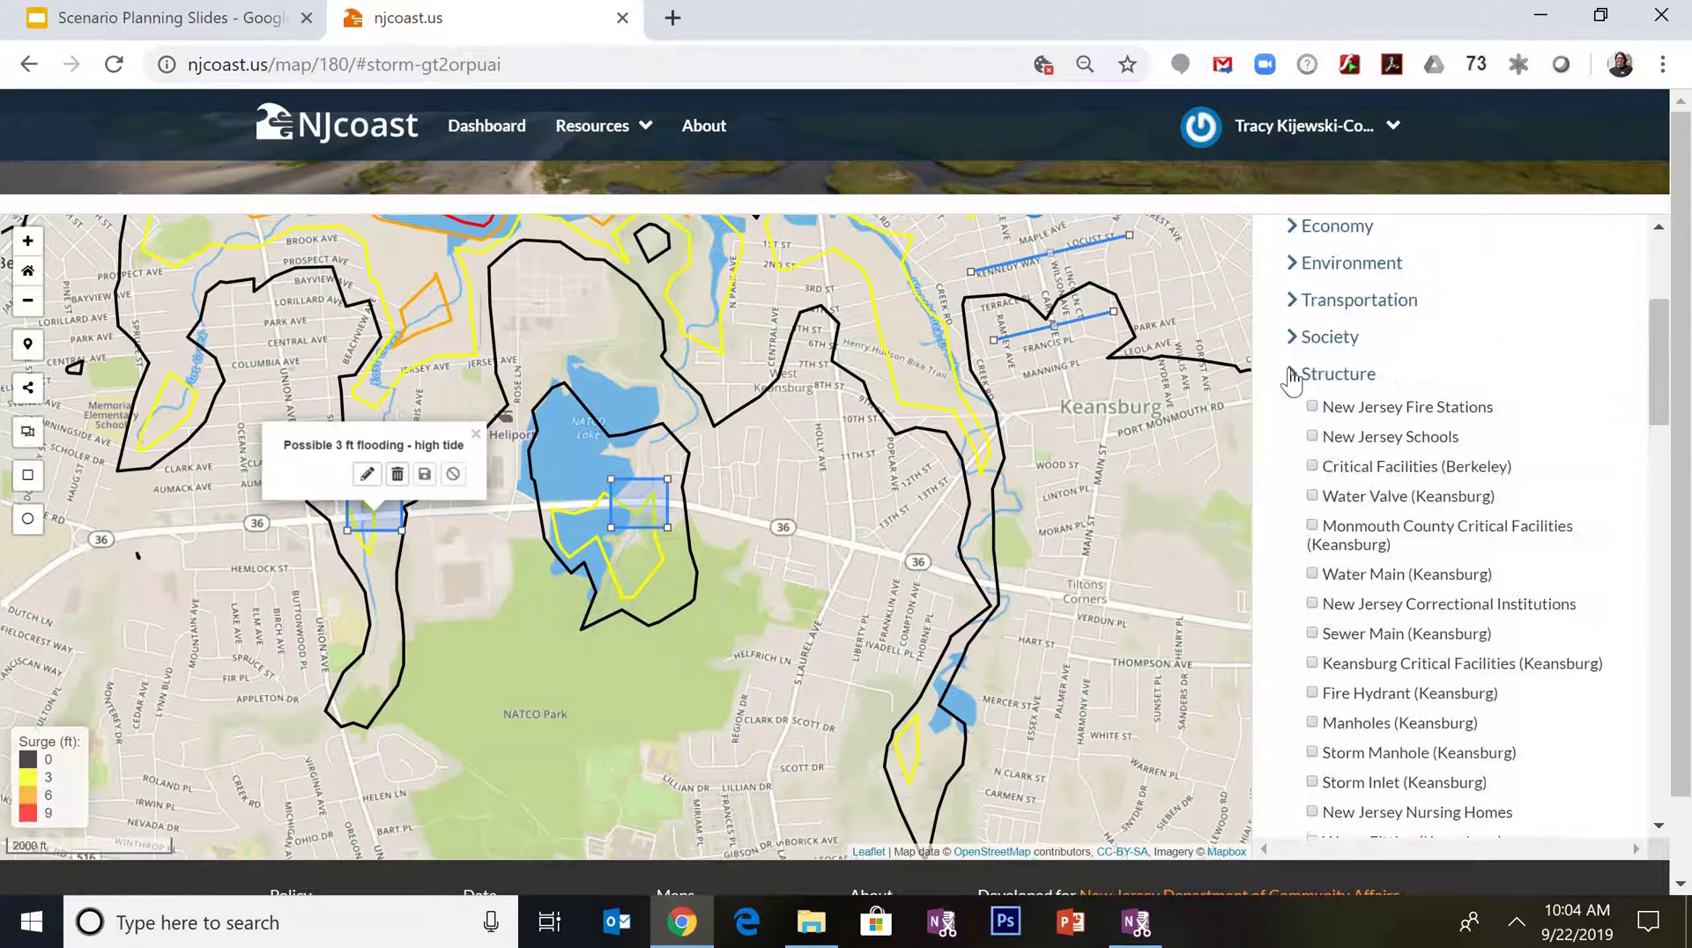
pyautogui.click(1293, 375)
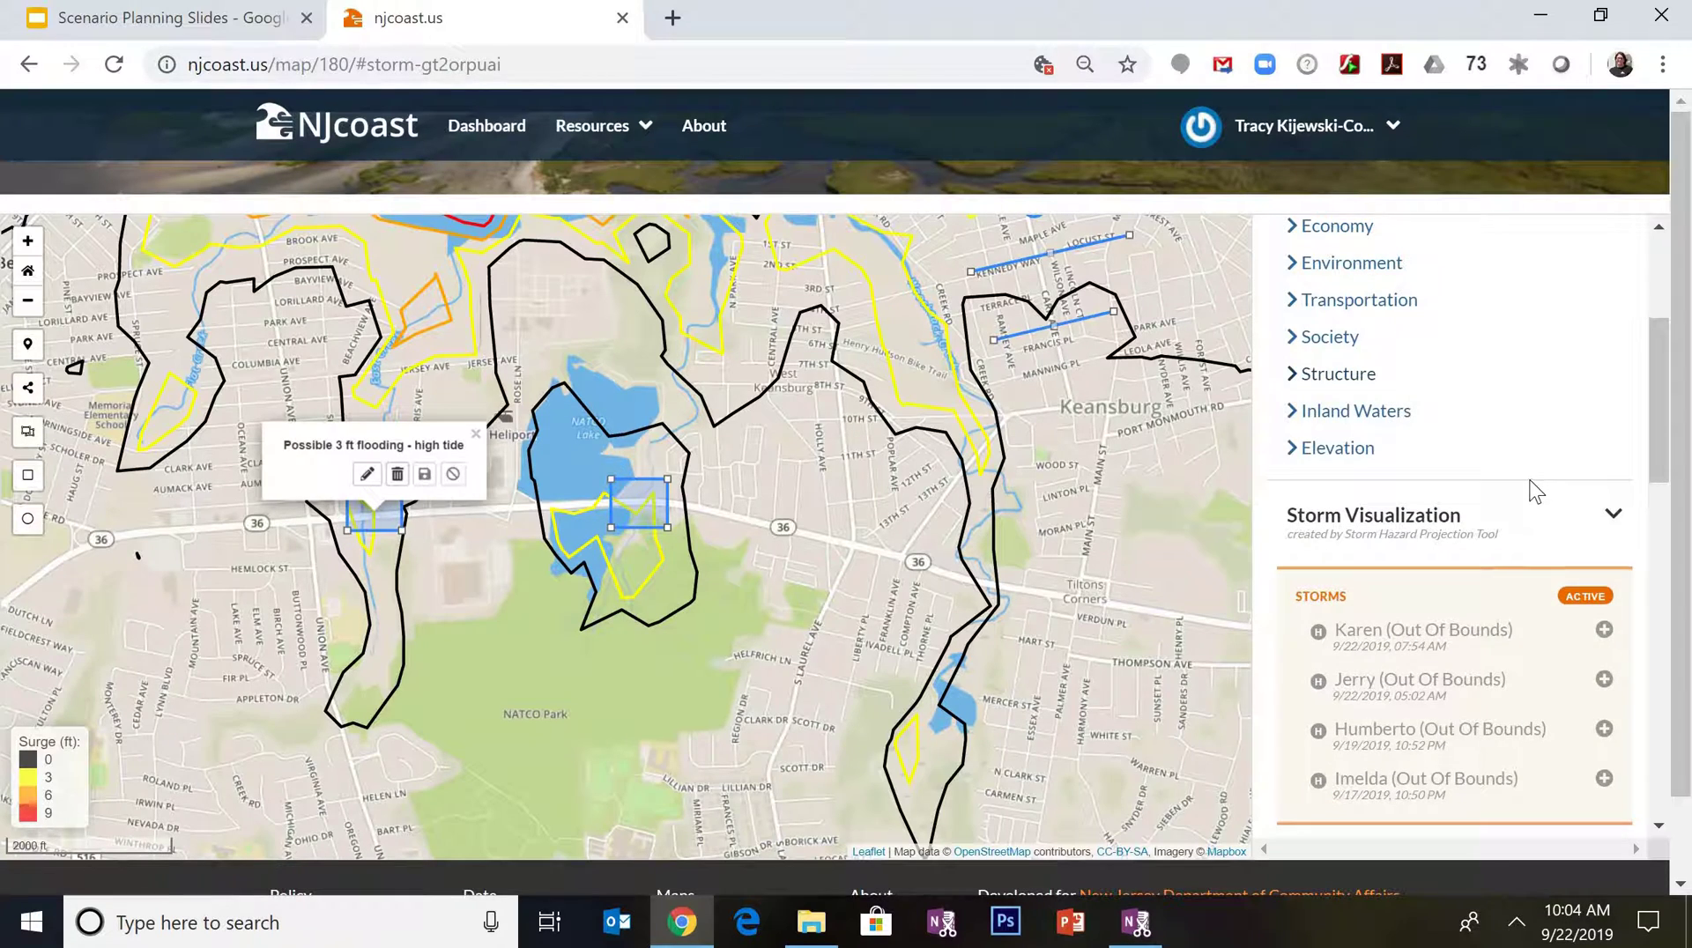
# Turn off the Nor'easter Strength 3: High Tides surge and collapse both Nor'easter Strength 3 scenarios
pyautogui.scroll(-5, 1525, 490)
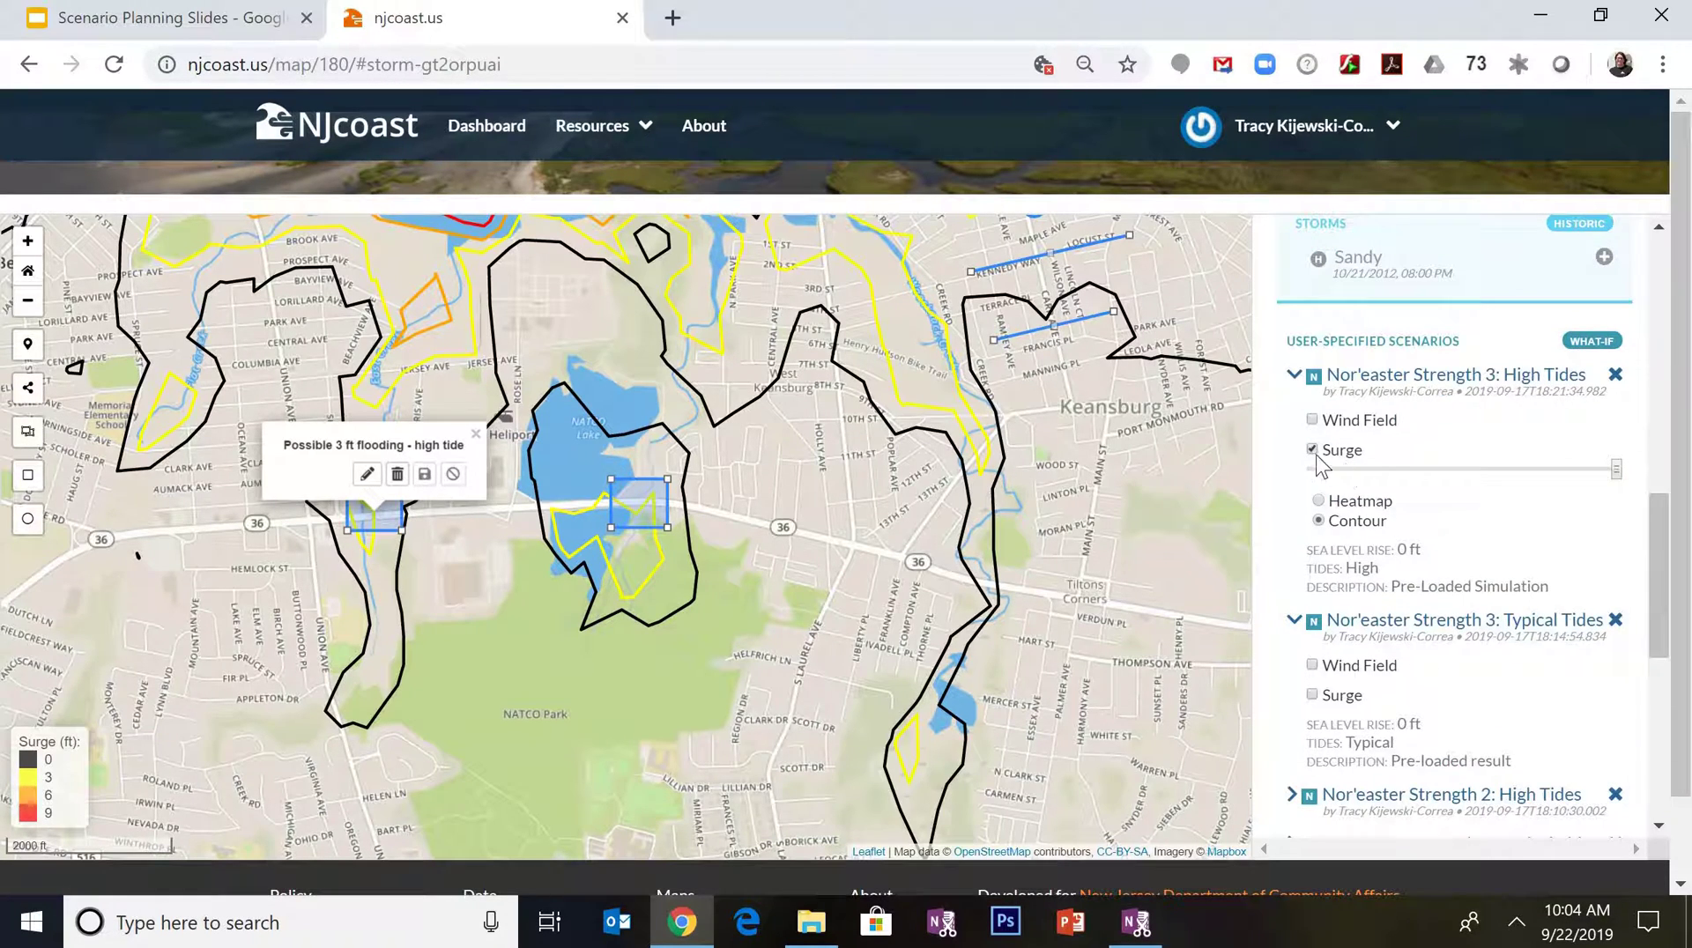
pyautogui.click(1293, 375)
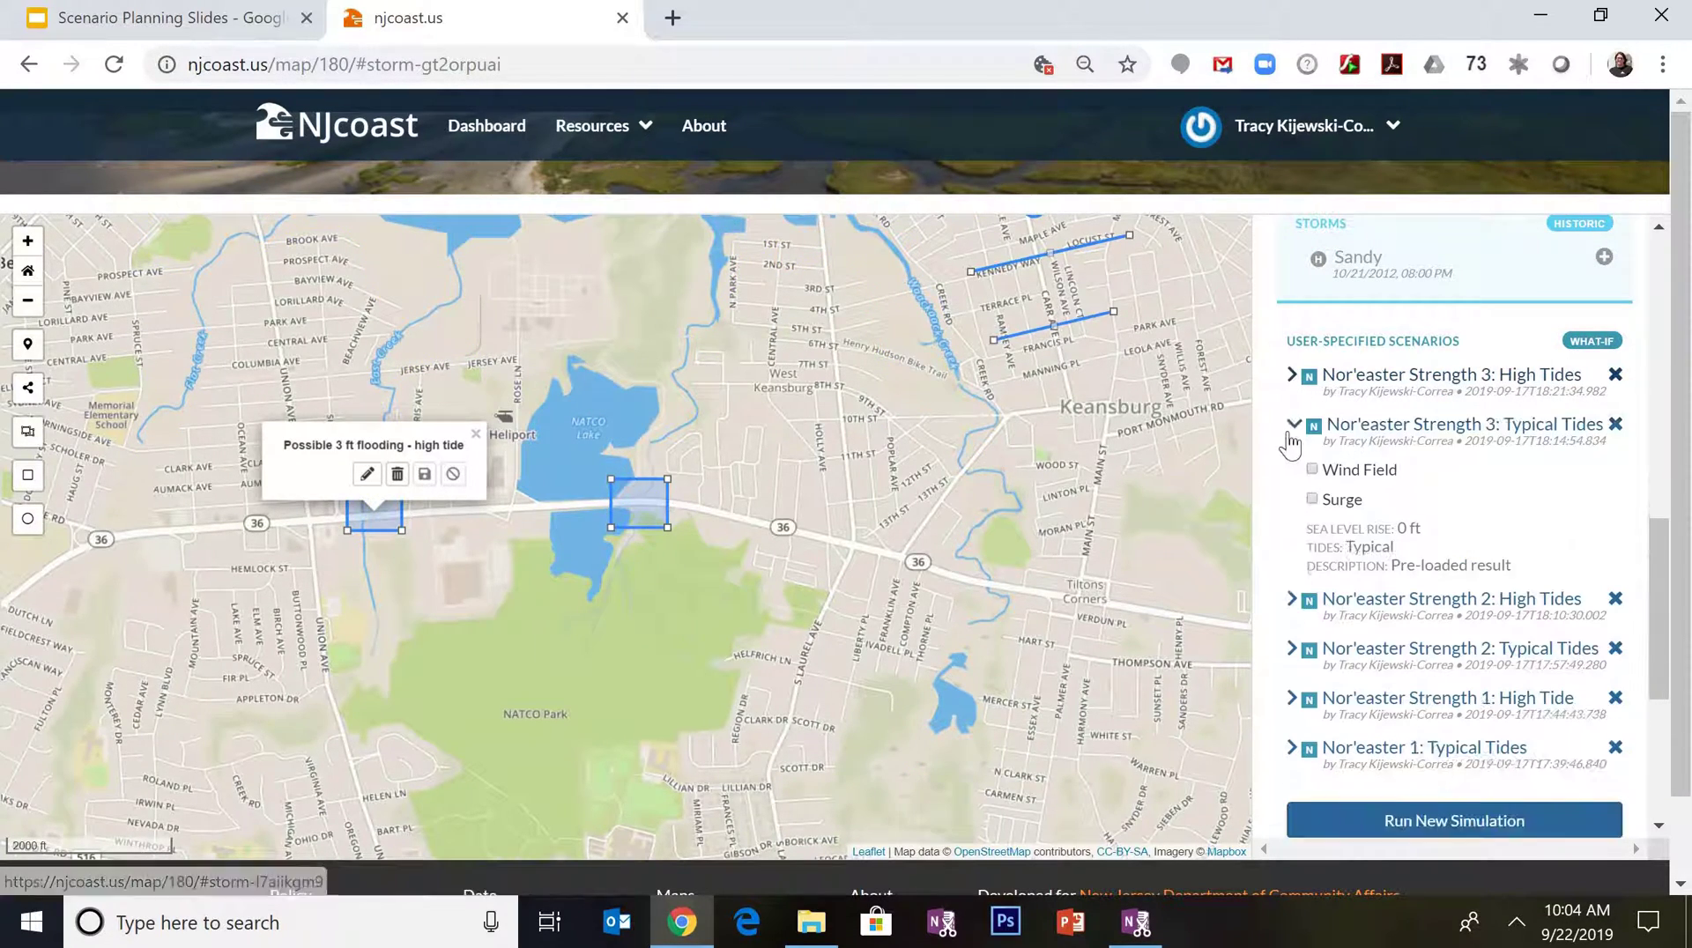
pyautogui.click(1314, 431)
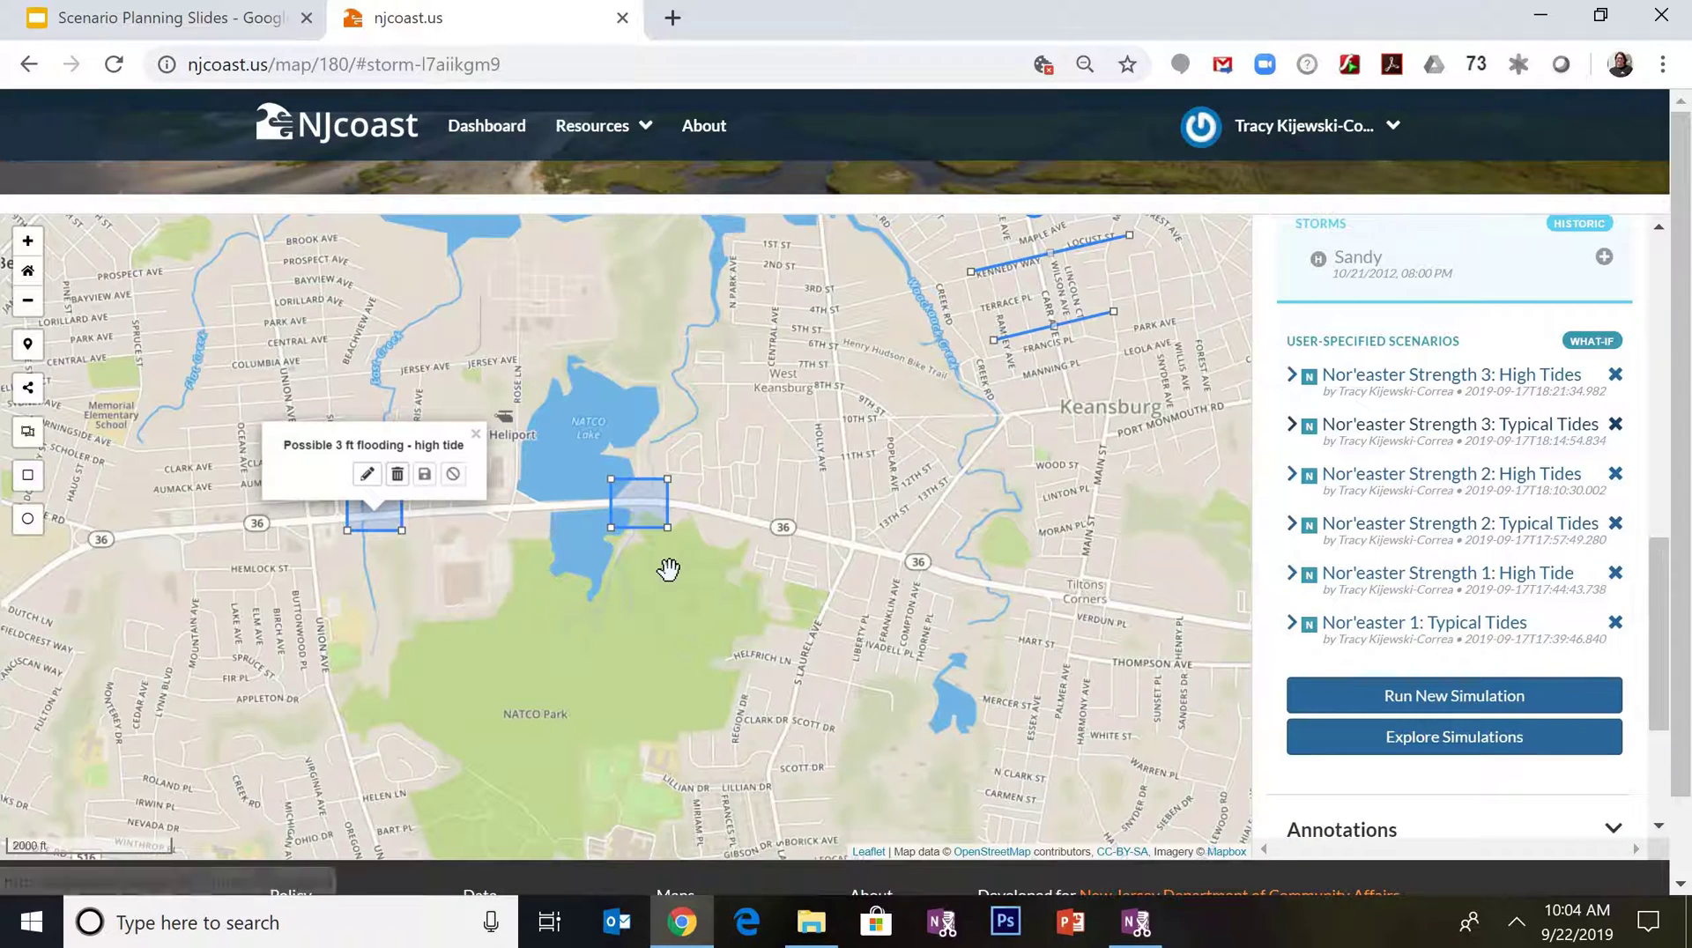
# Close the open annotation label and examine the circle, lines and rectangles drawn around Keansburg and along Route 36
pyautogui.scroll(1, 668, 569)
pyautogui.scroll(-3, 666, 571)
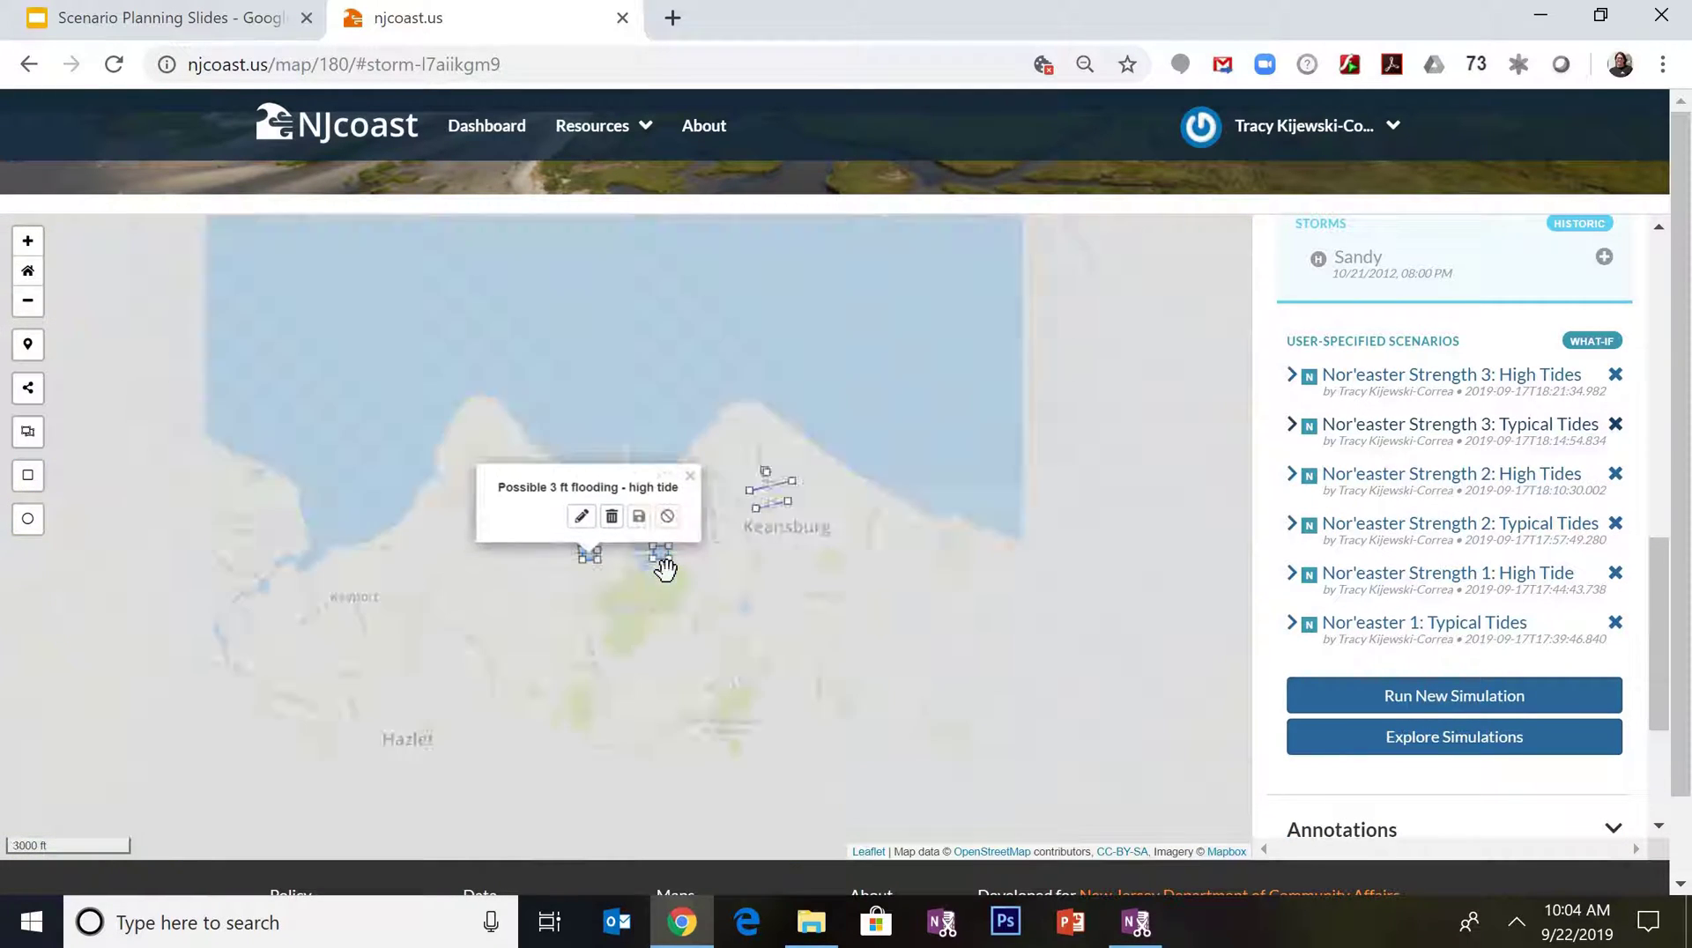
pyautogui.click(736, 506)
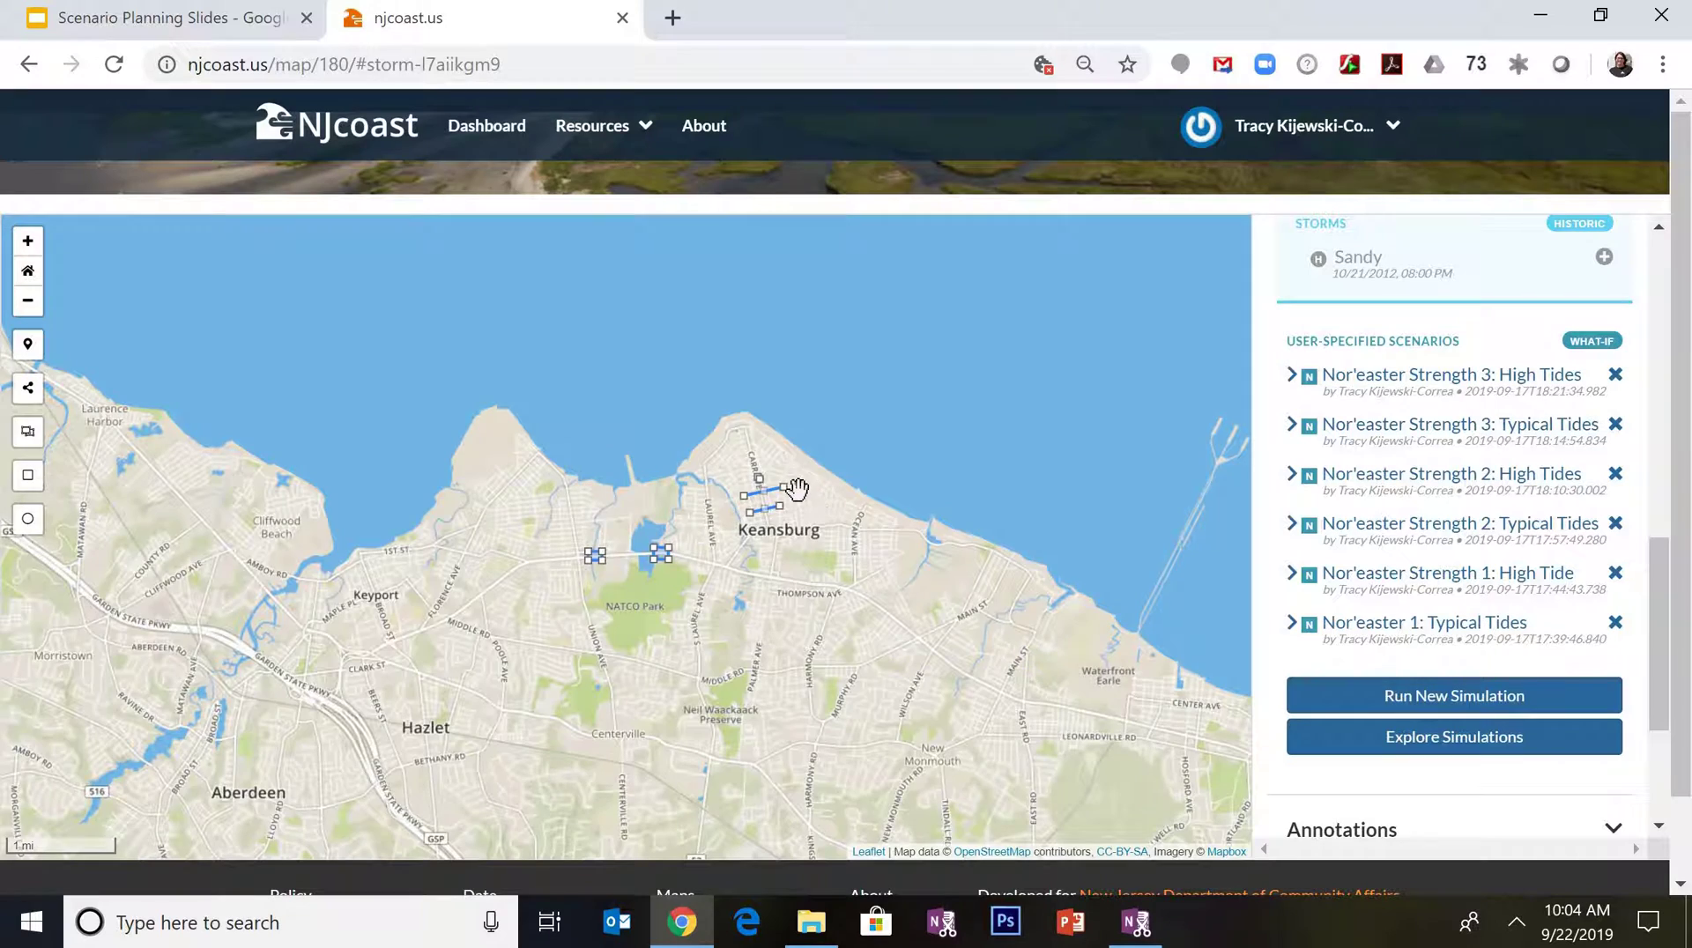
pyautogui.scroll(2, 796, 487)
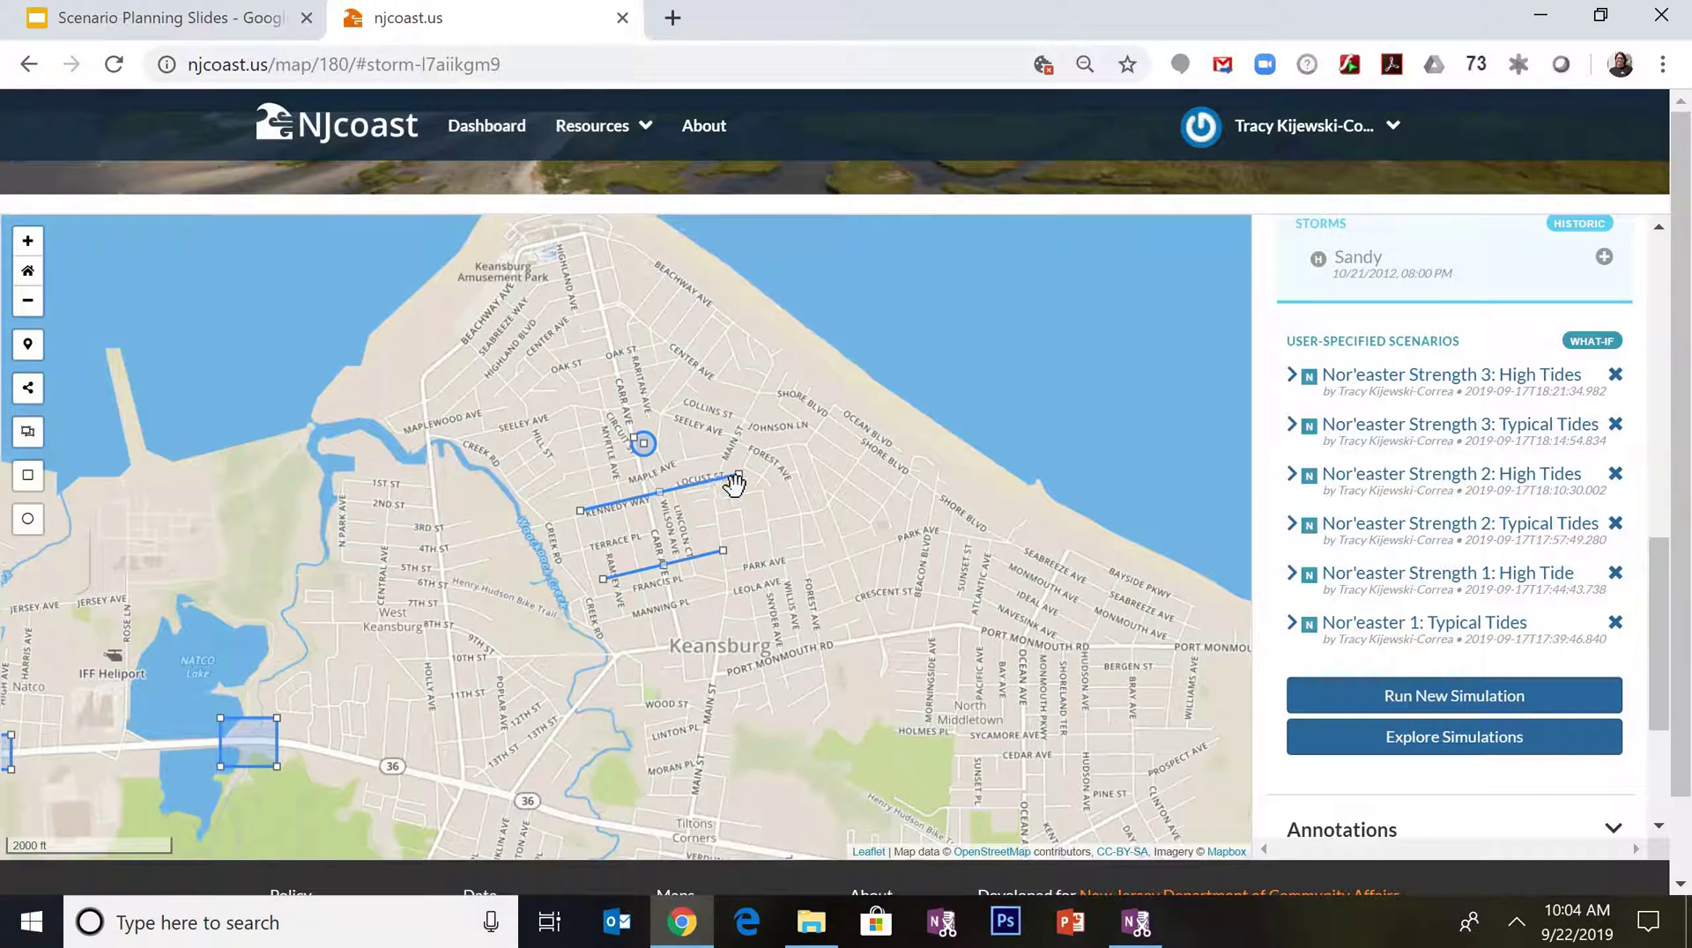
pyautogui.scroll(1, 743, 480)
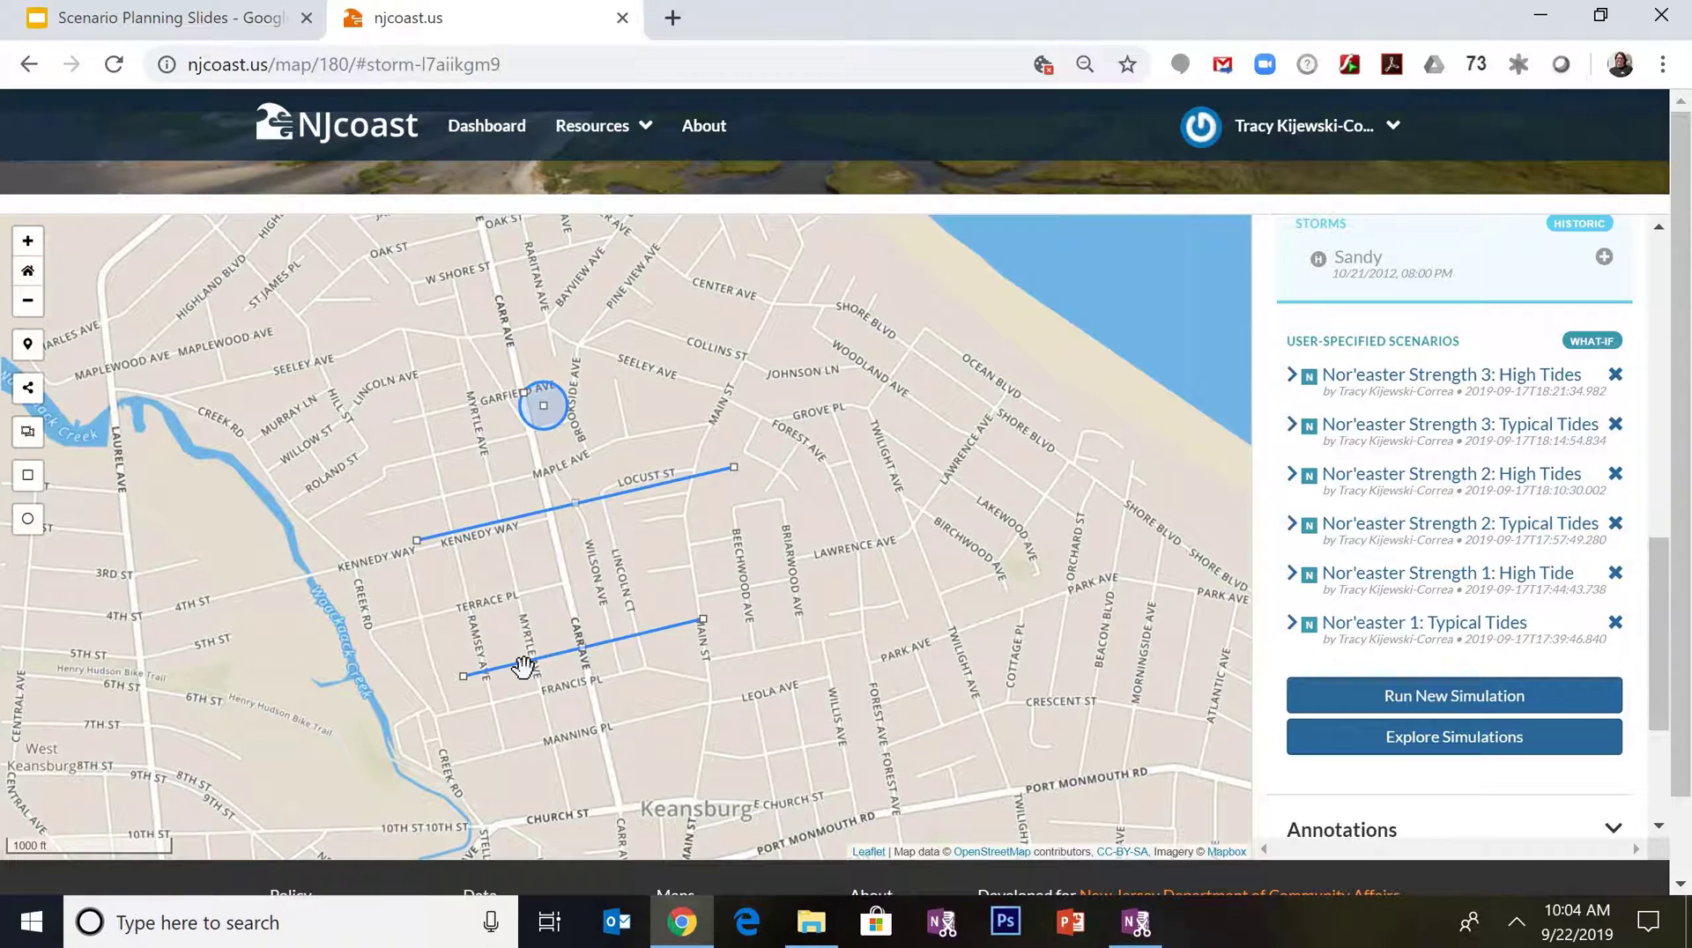
pyautogui.scroll(-2, 523, 667)
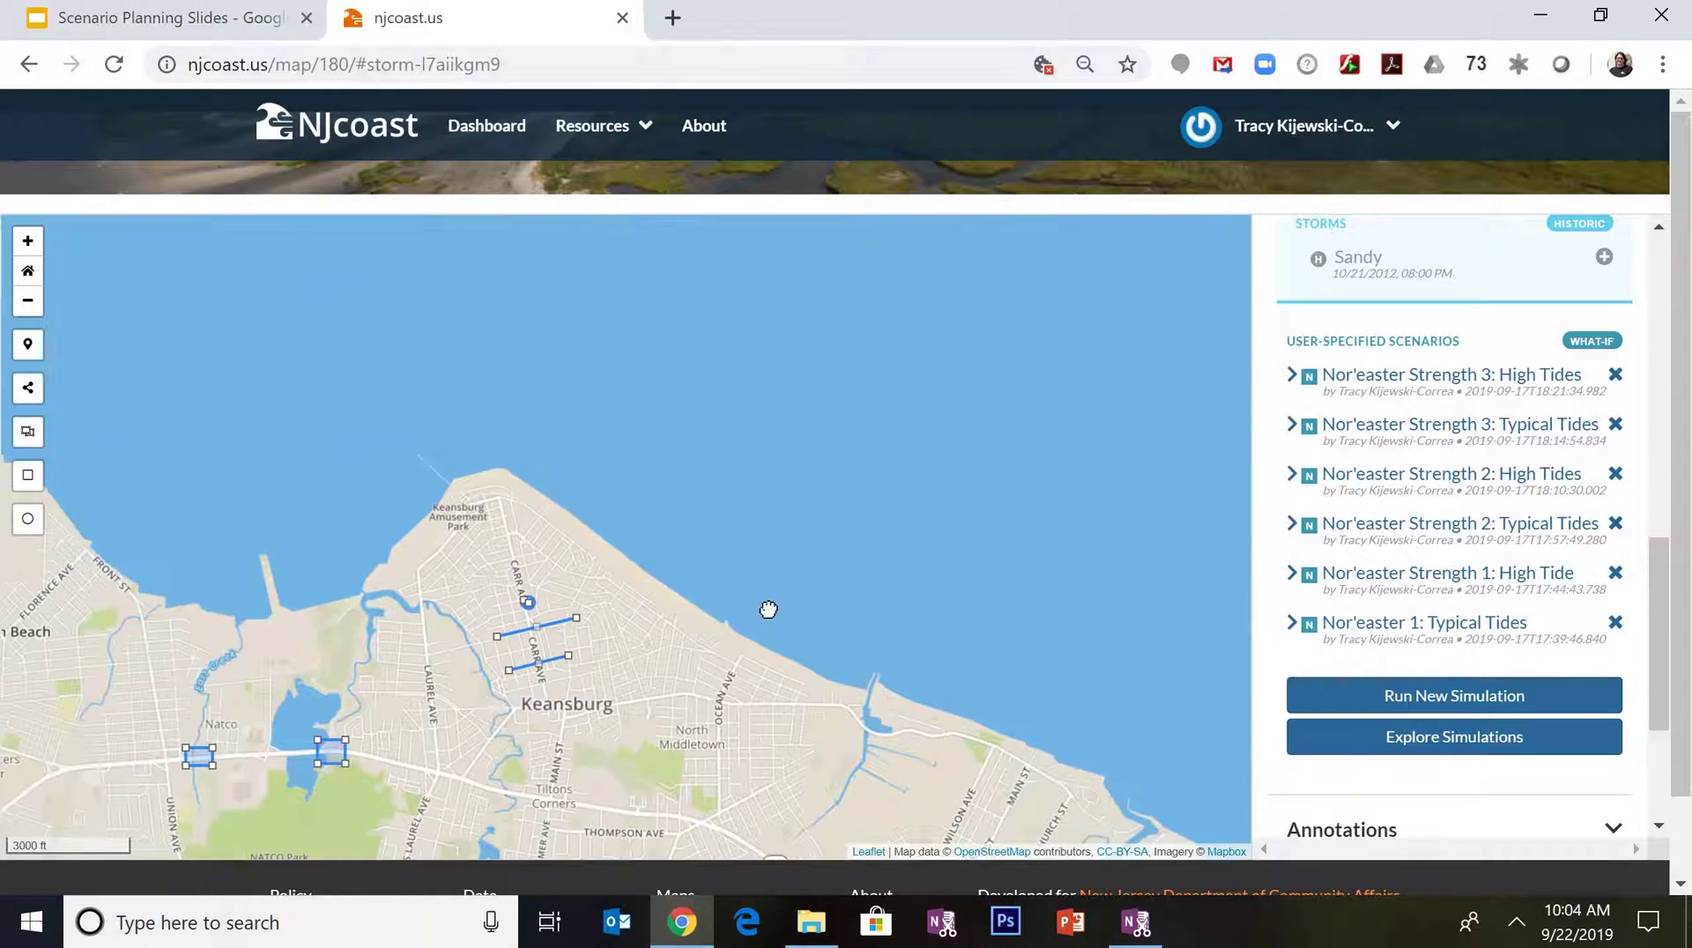
pyautogui.moveTo(769, 609); pyautogui.dragTo(924, 425)
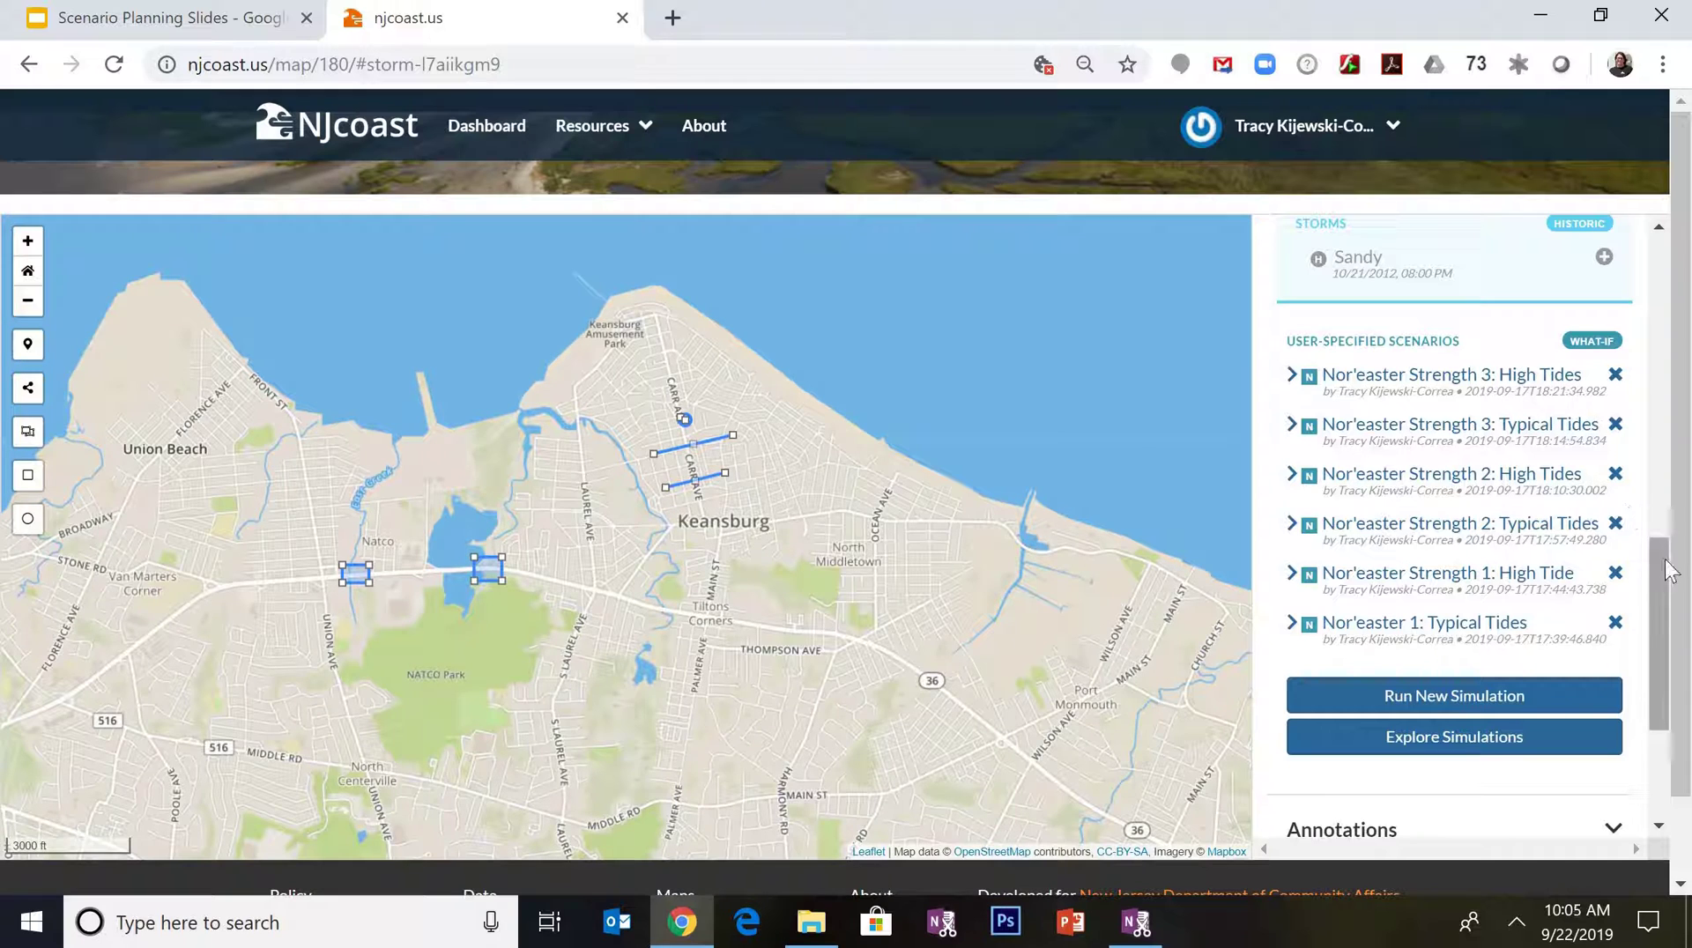
# Hide the annotation layer and show it again on the map
pyautogui.moveTo(1658, 573); pyautogui.dragTo(1658, 656)
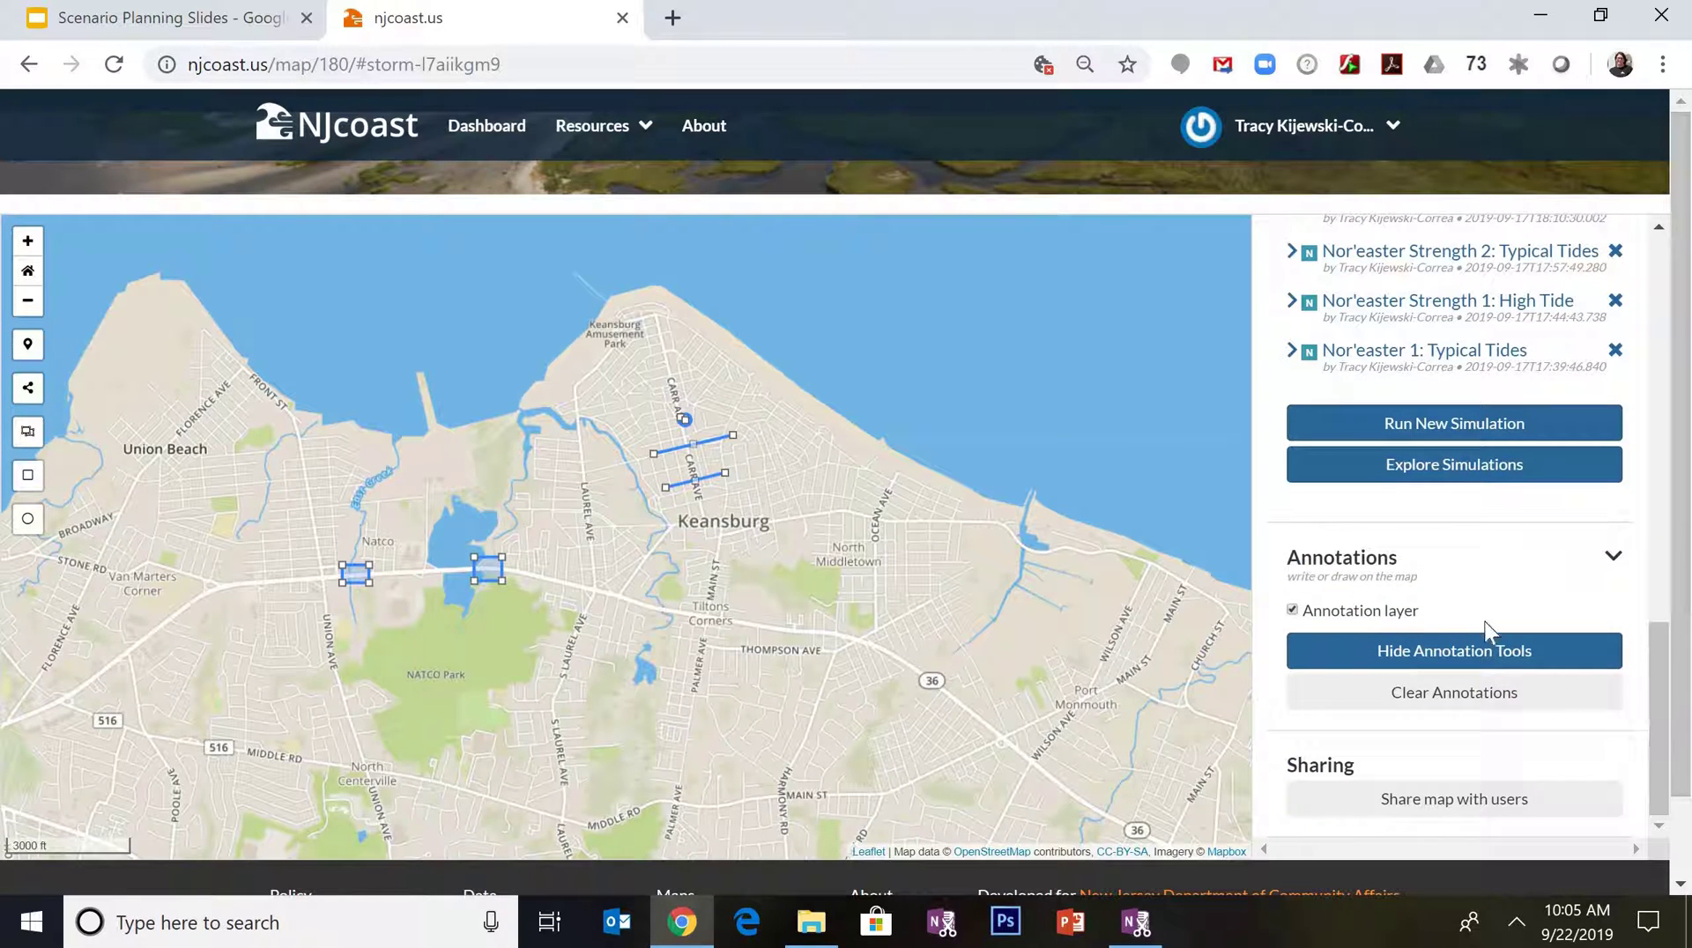
pyautogui.click(1292, 611)
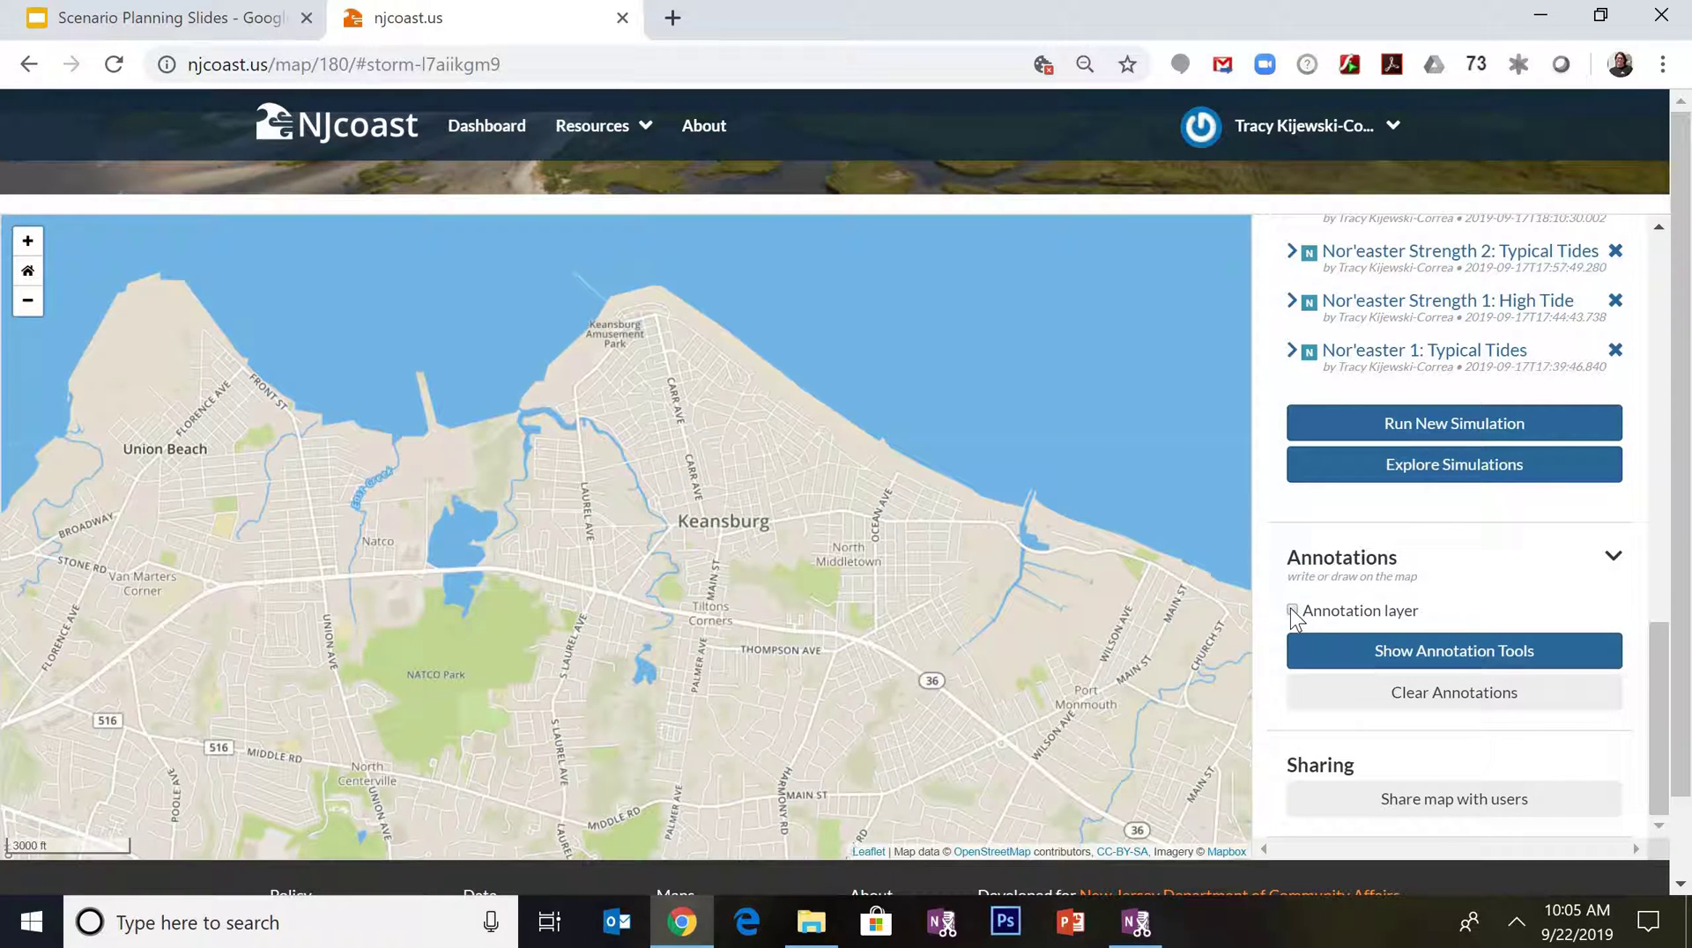
pyautogui.click(1293, 610)
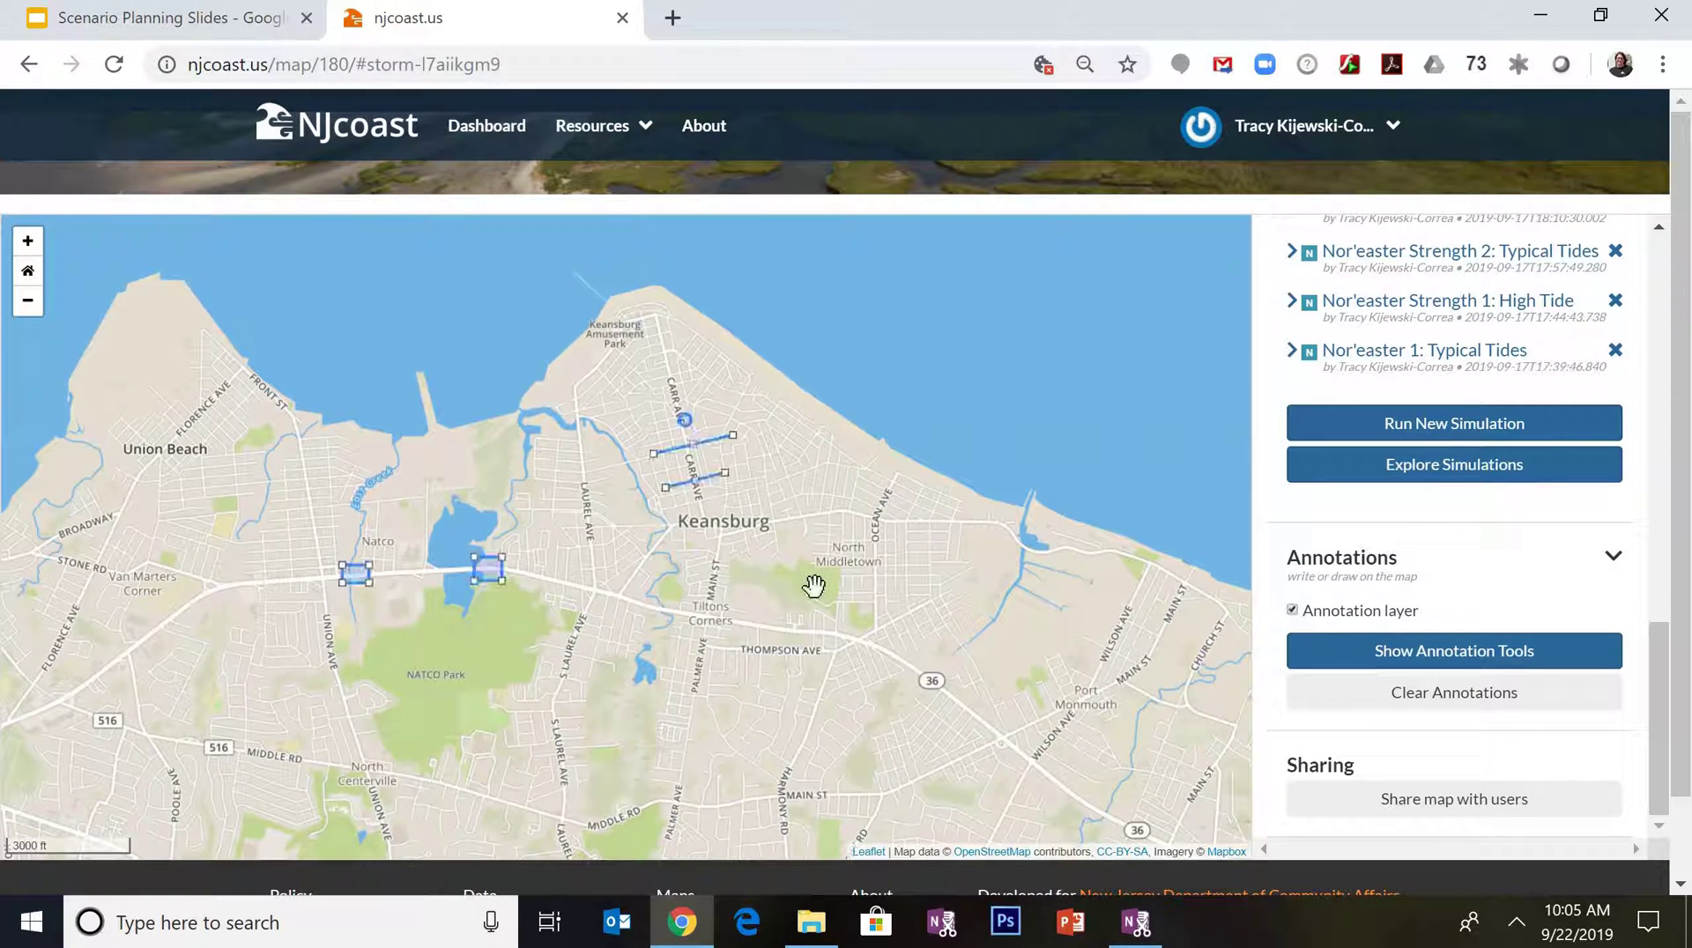
# Review the users available for sharing, update the map's shares with nobody selected, and return to the dashboard
pyautogui.click(1445, 802)
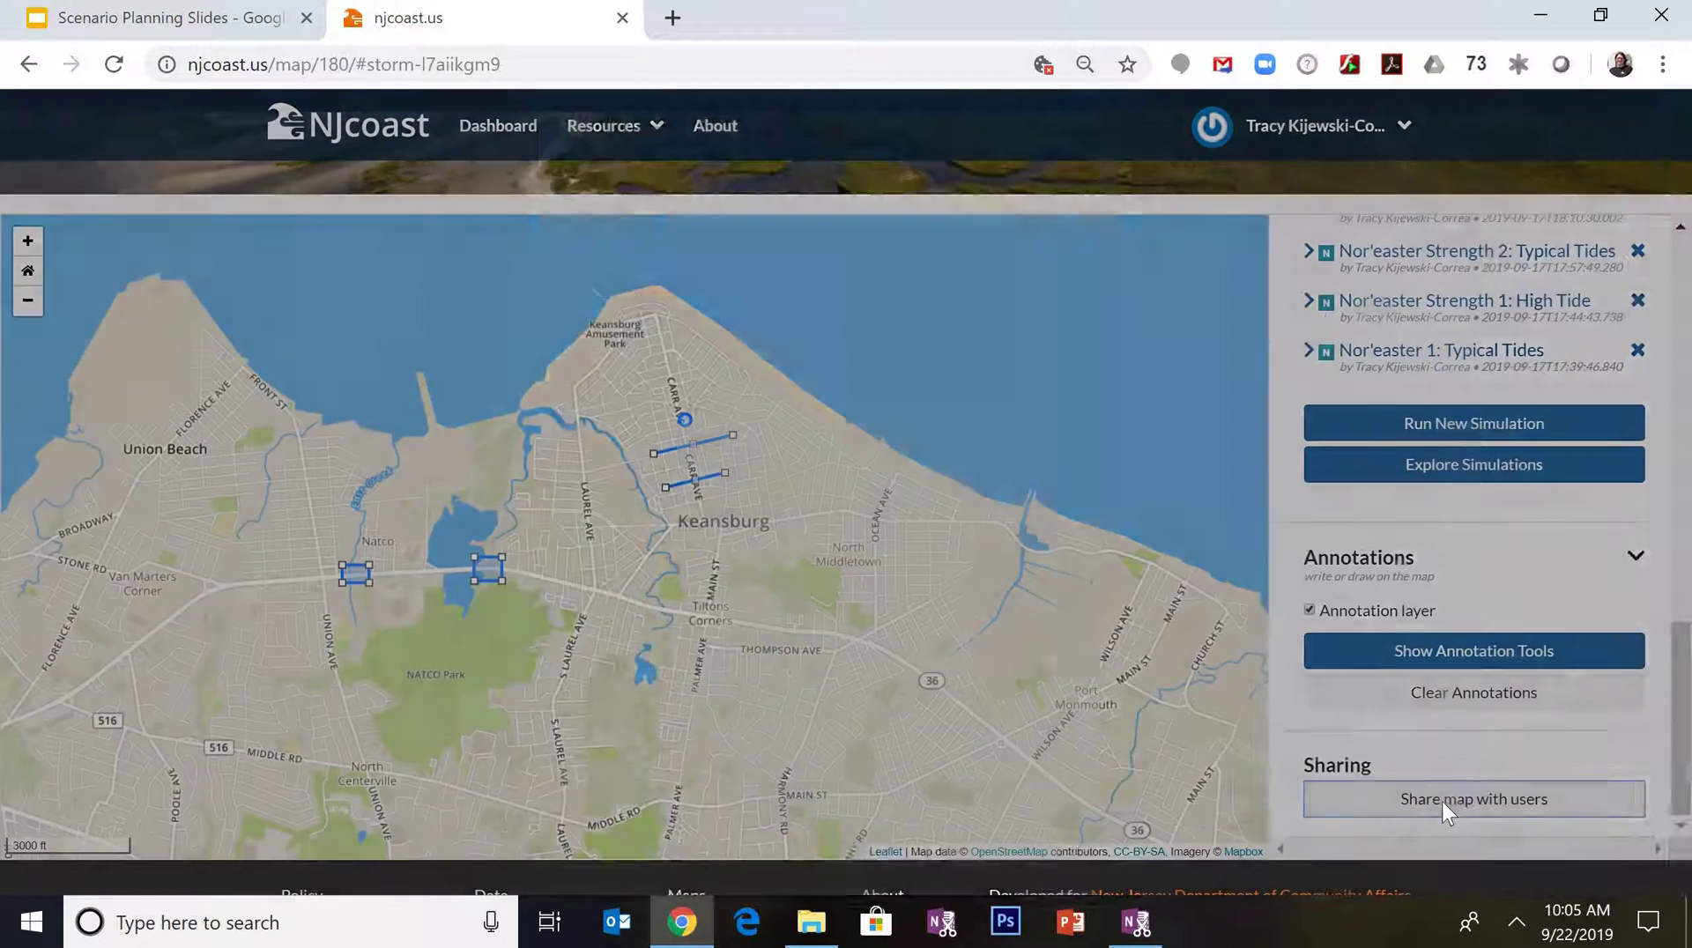
pyautogui.scroll(-4, 722, 324)
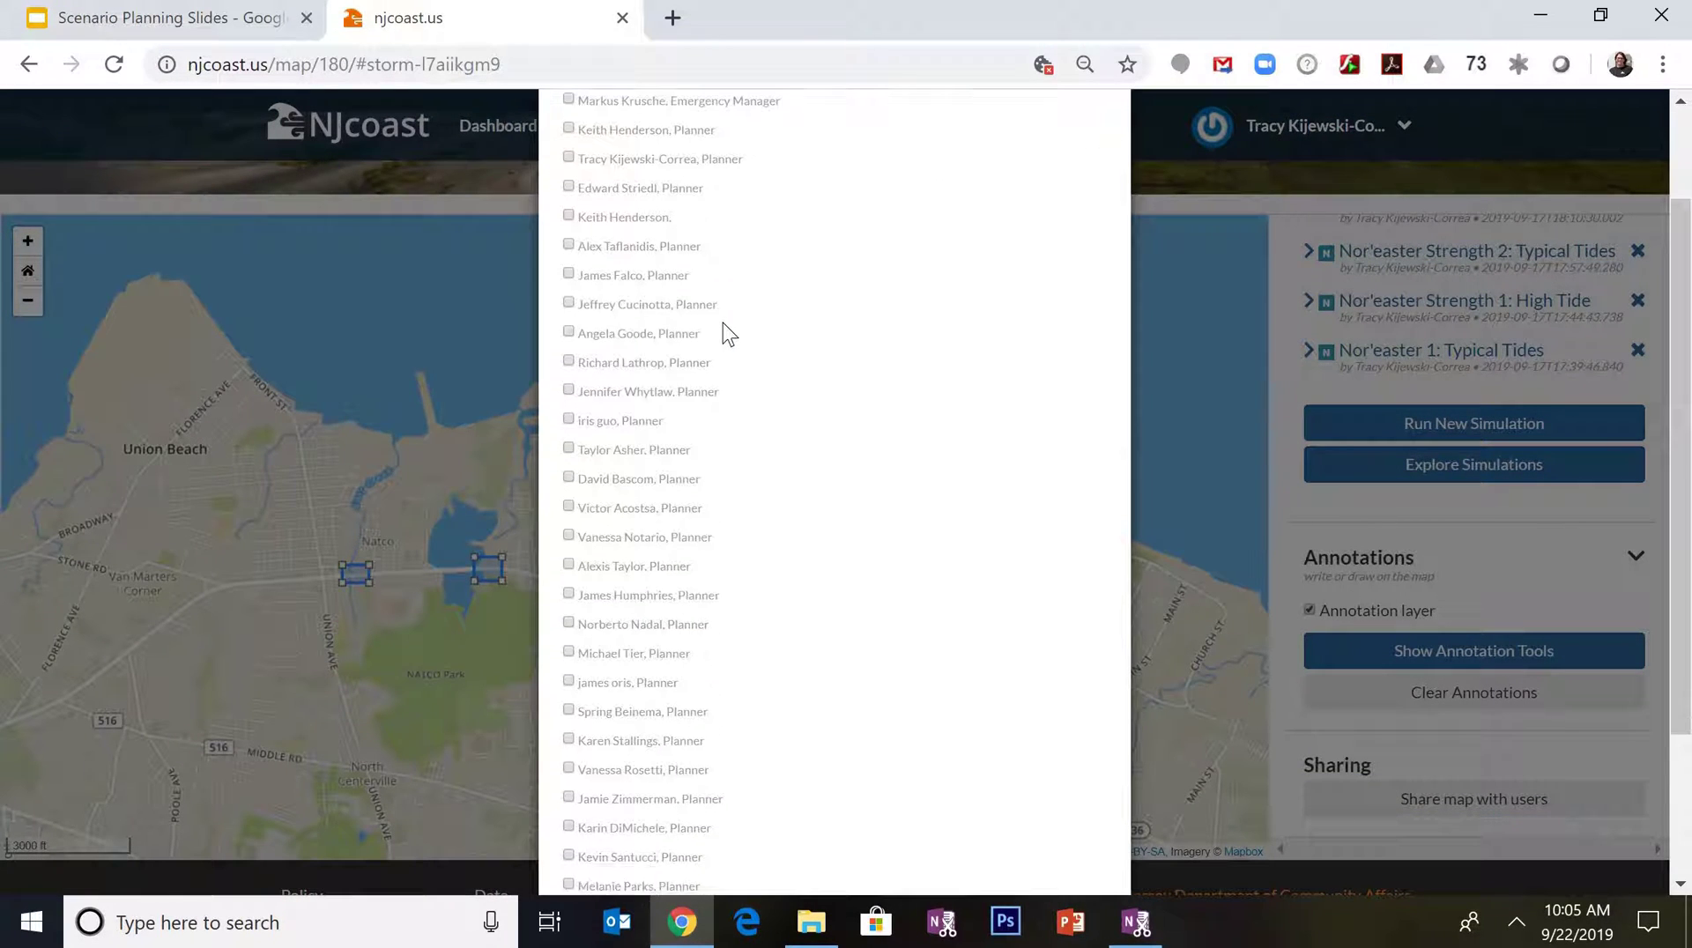
pyautogui.scroll(3, 664, 634)
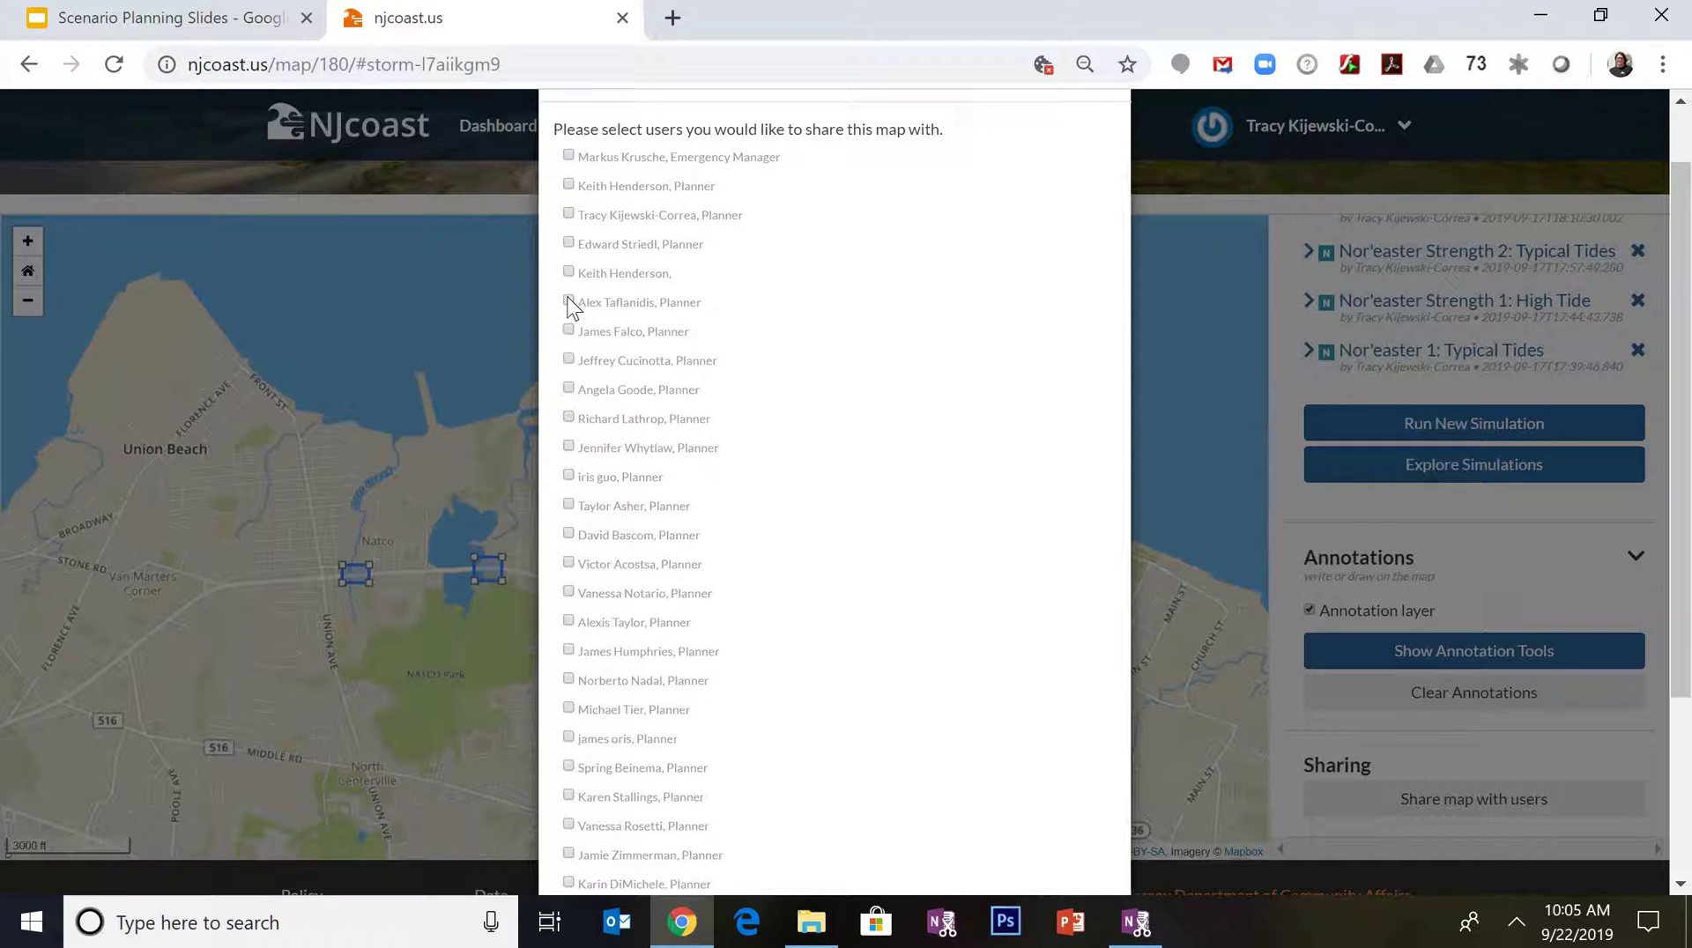
pyautogui.scroll(-3, 1021, 544)
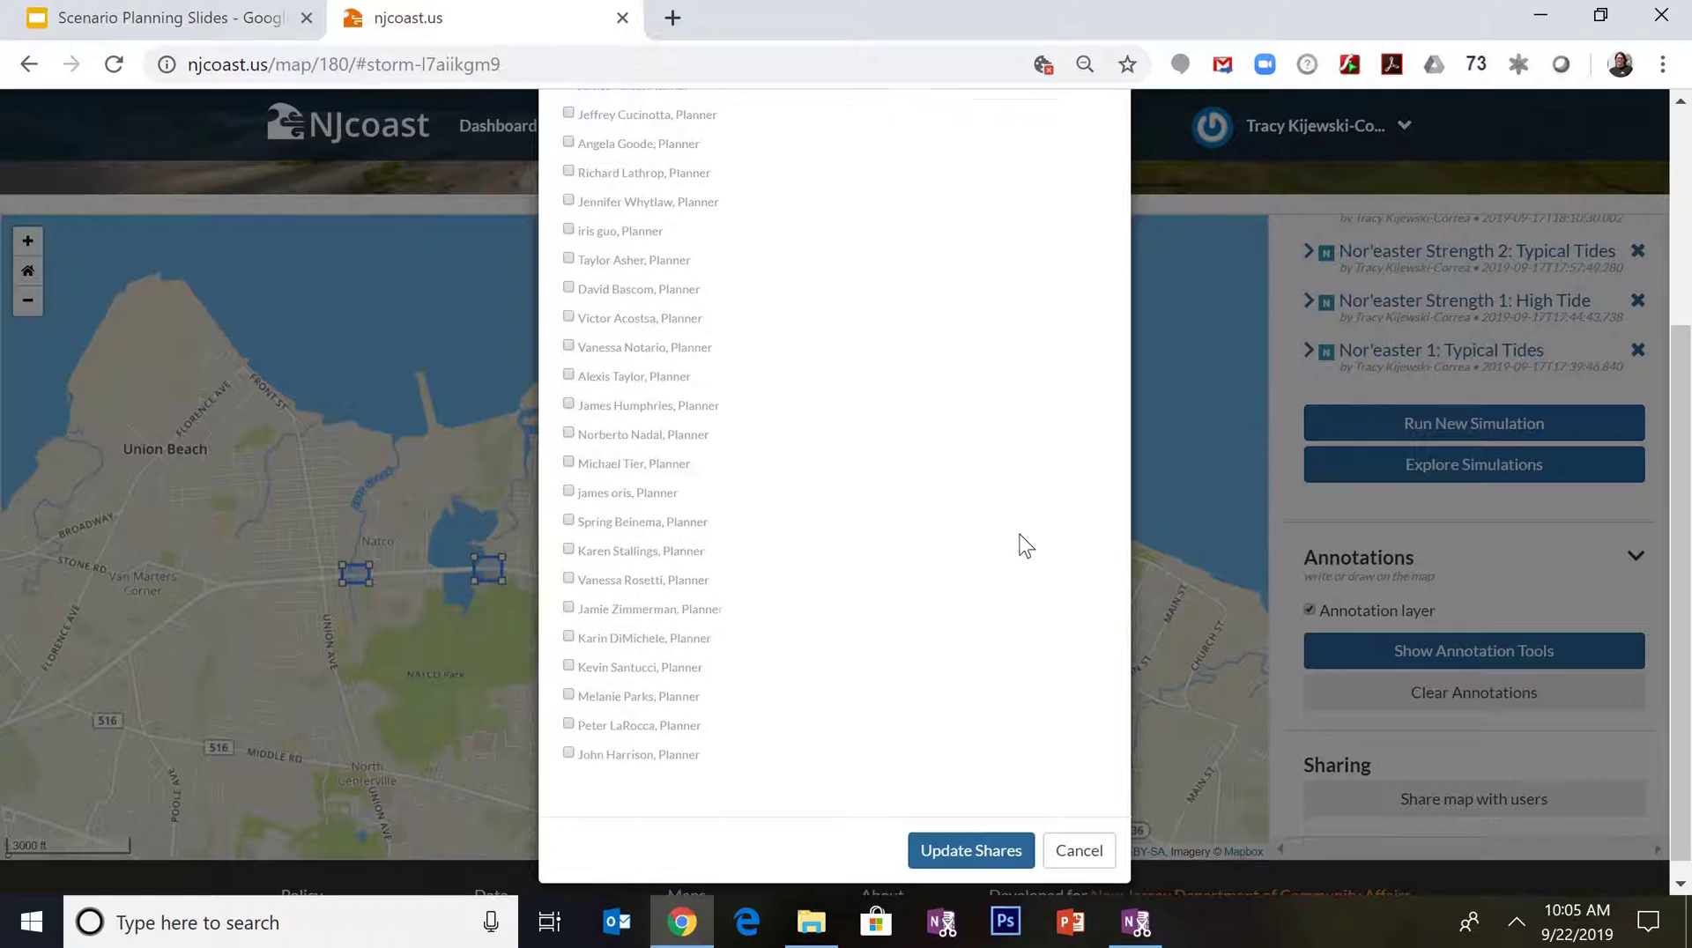
pyautogui.click(987, 841)
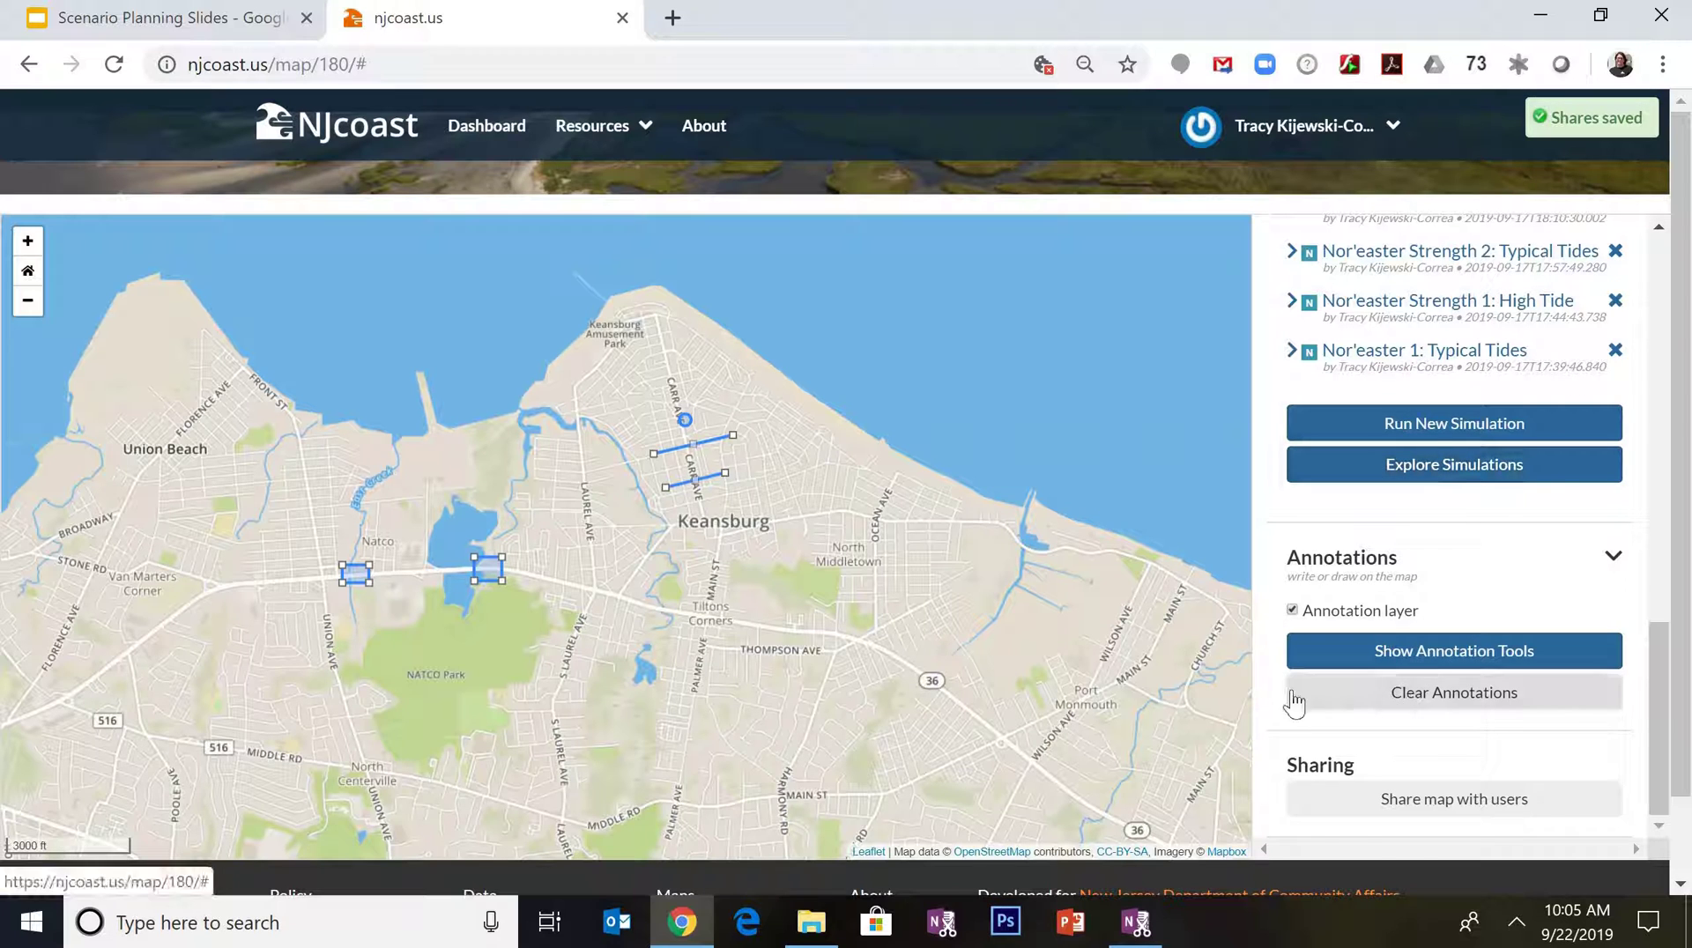
pyautogui.click(486, 126)
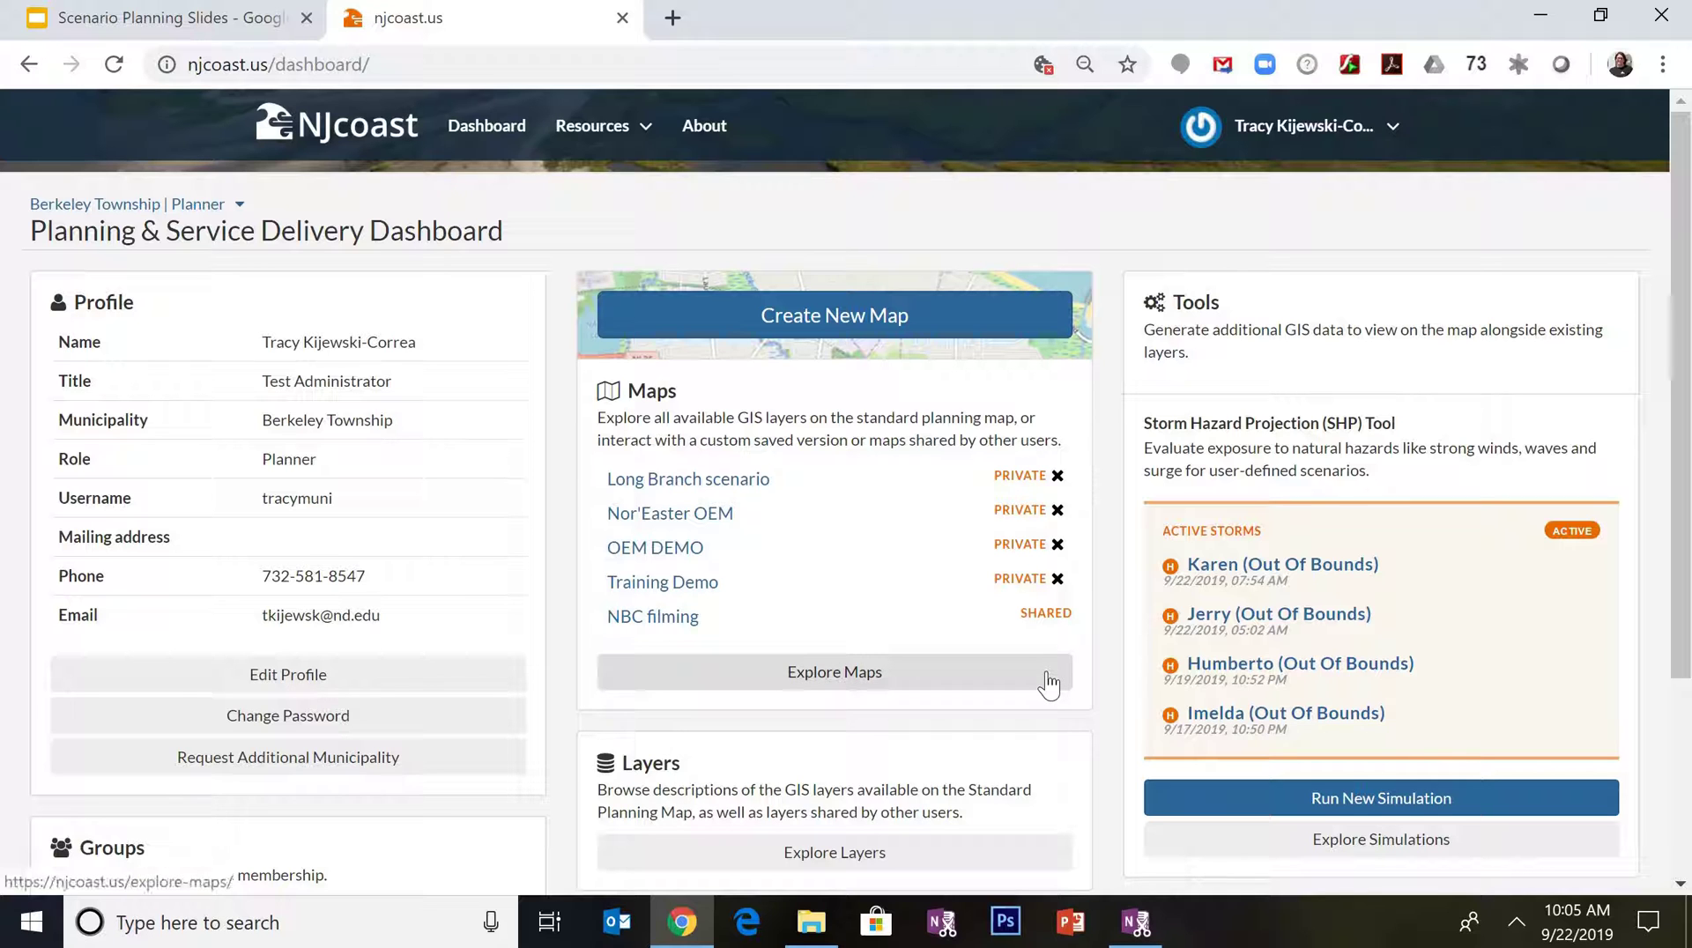
# Open the saved Nor'Easter OEM map, review its user-specified storm scenarios, and return to the dashboard
pyautogui.click(700, 518)
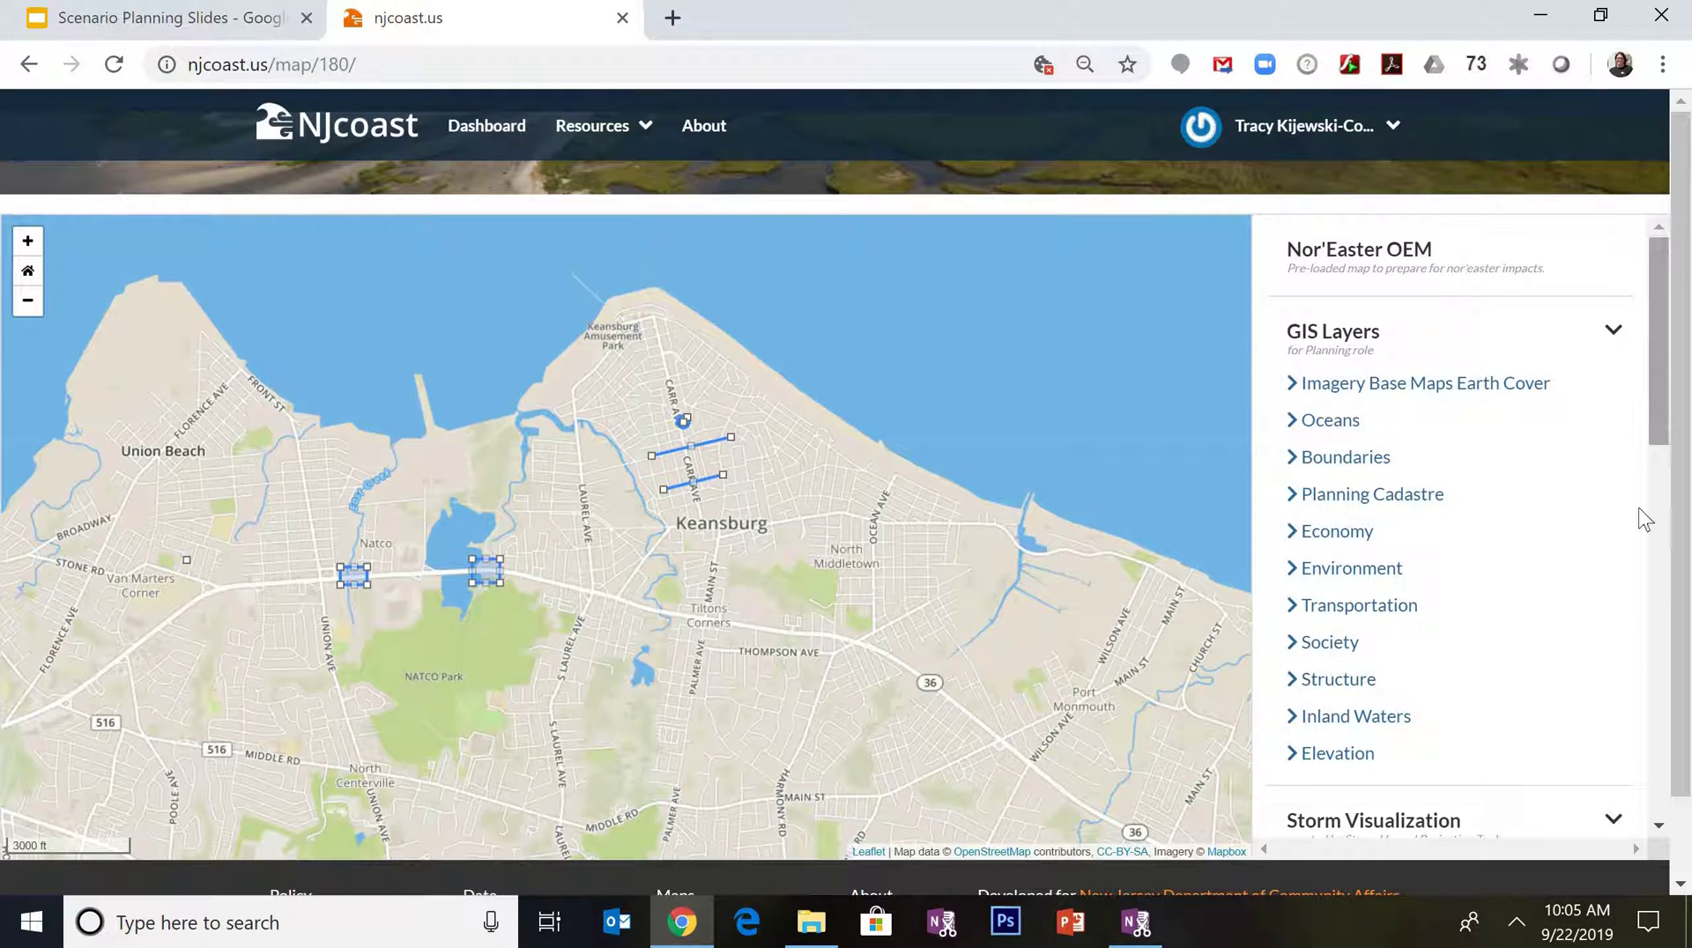
pyautogui.scroll(-10, 1626, 685)
pyautogui.scroll(-1, 1626, 686)
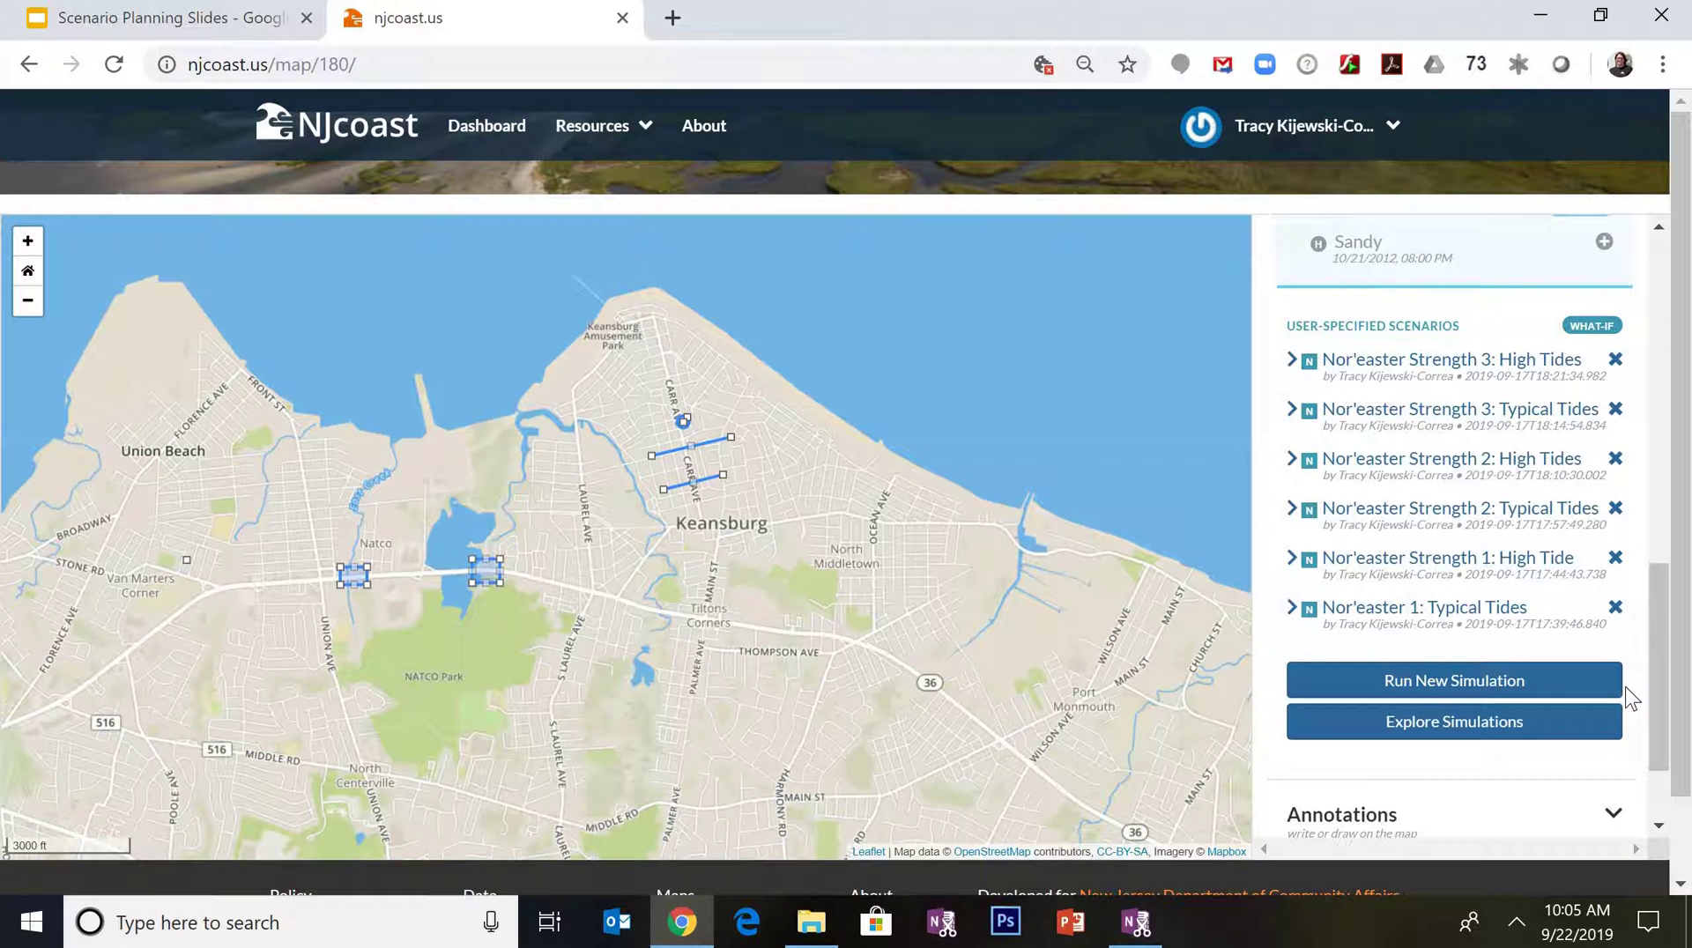
pyautogui.click(474, 141)
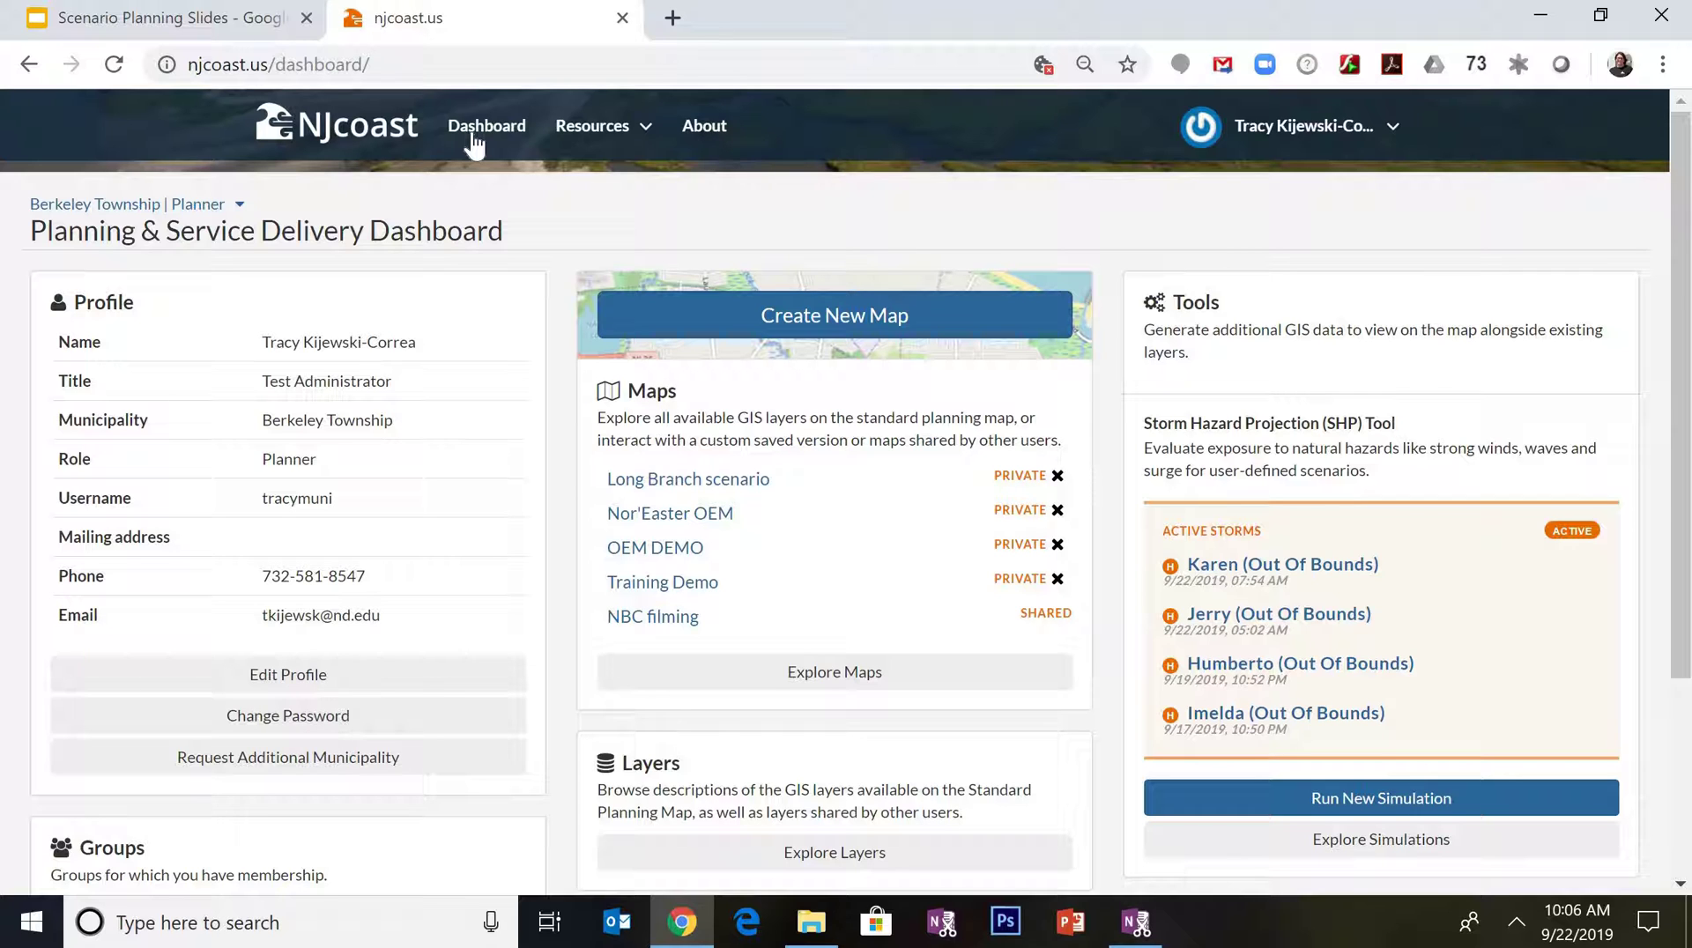
# Browse the list of NJcoast documentation resources and open the Tutorials page with its quick reference guides and videos
pyautogui.click(619, 141)
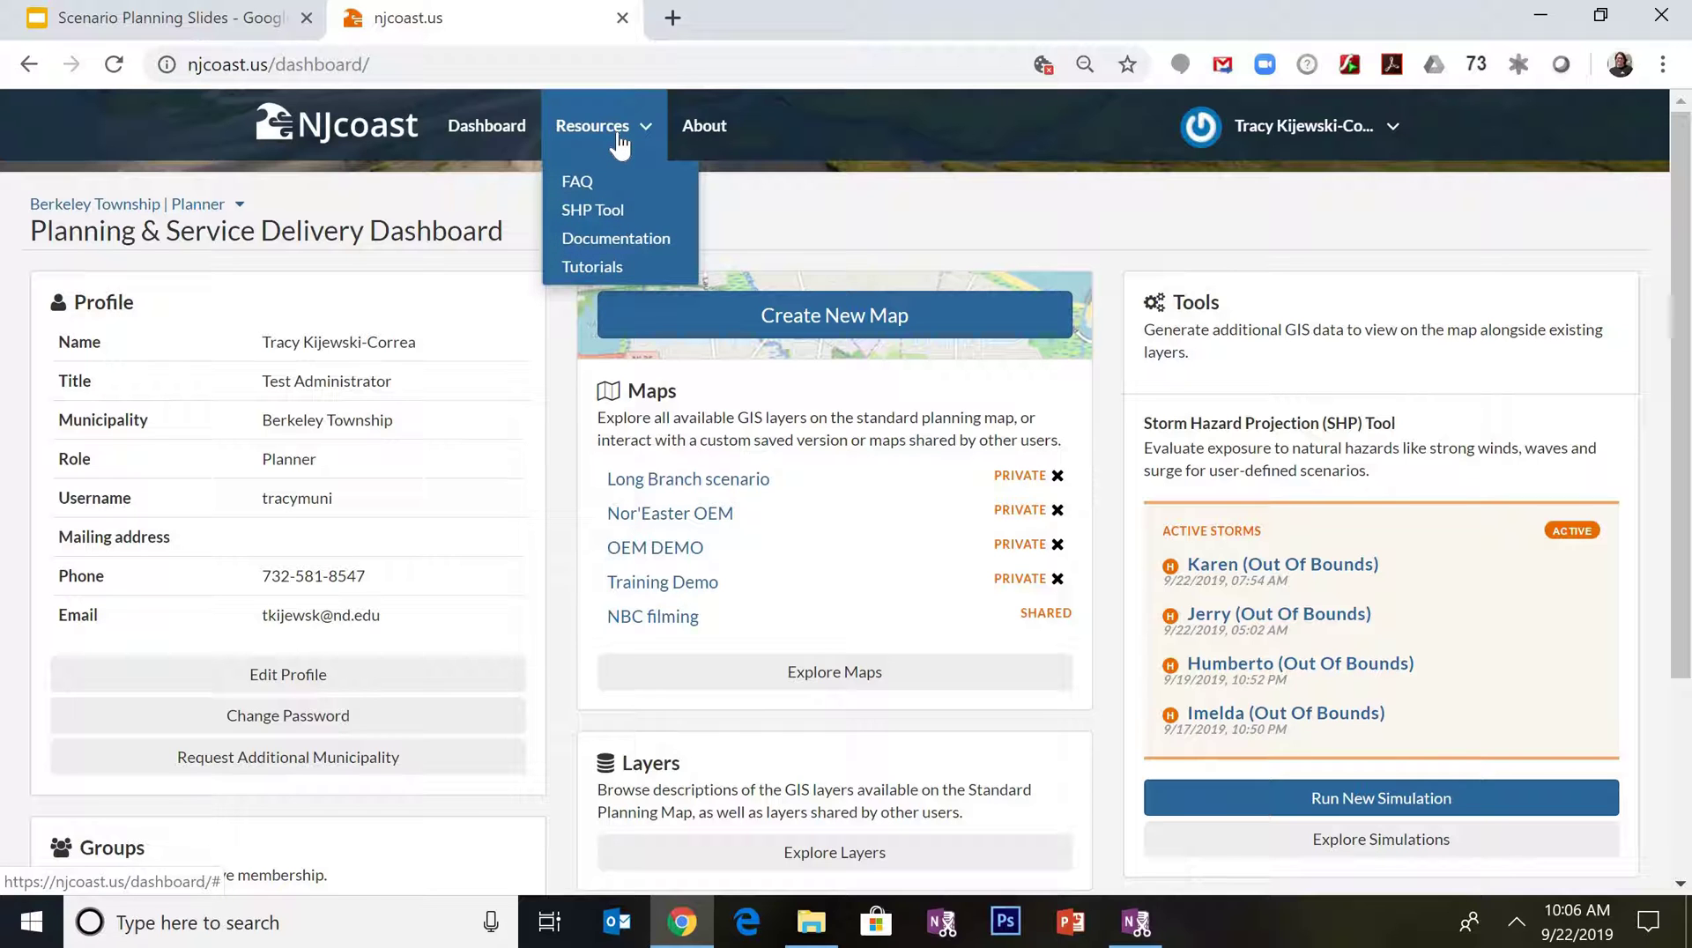
pyautogui.click(600, 241)
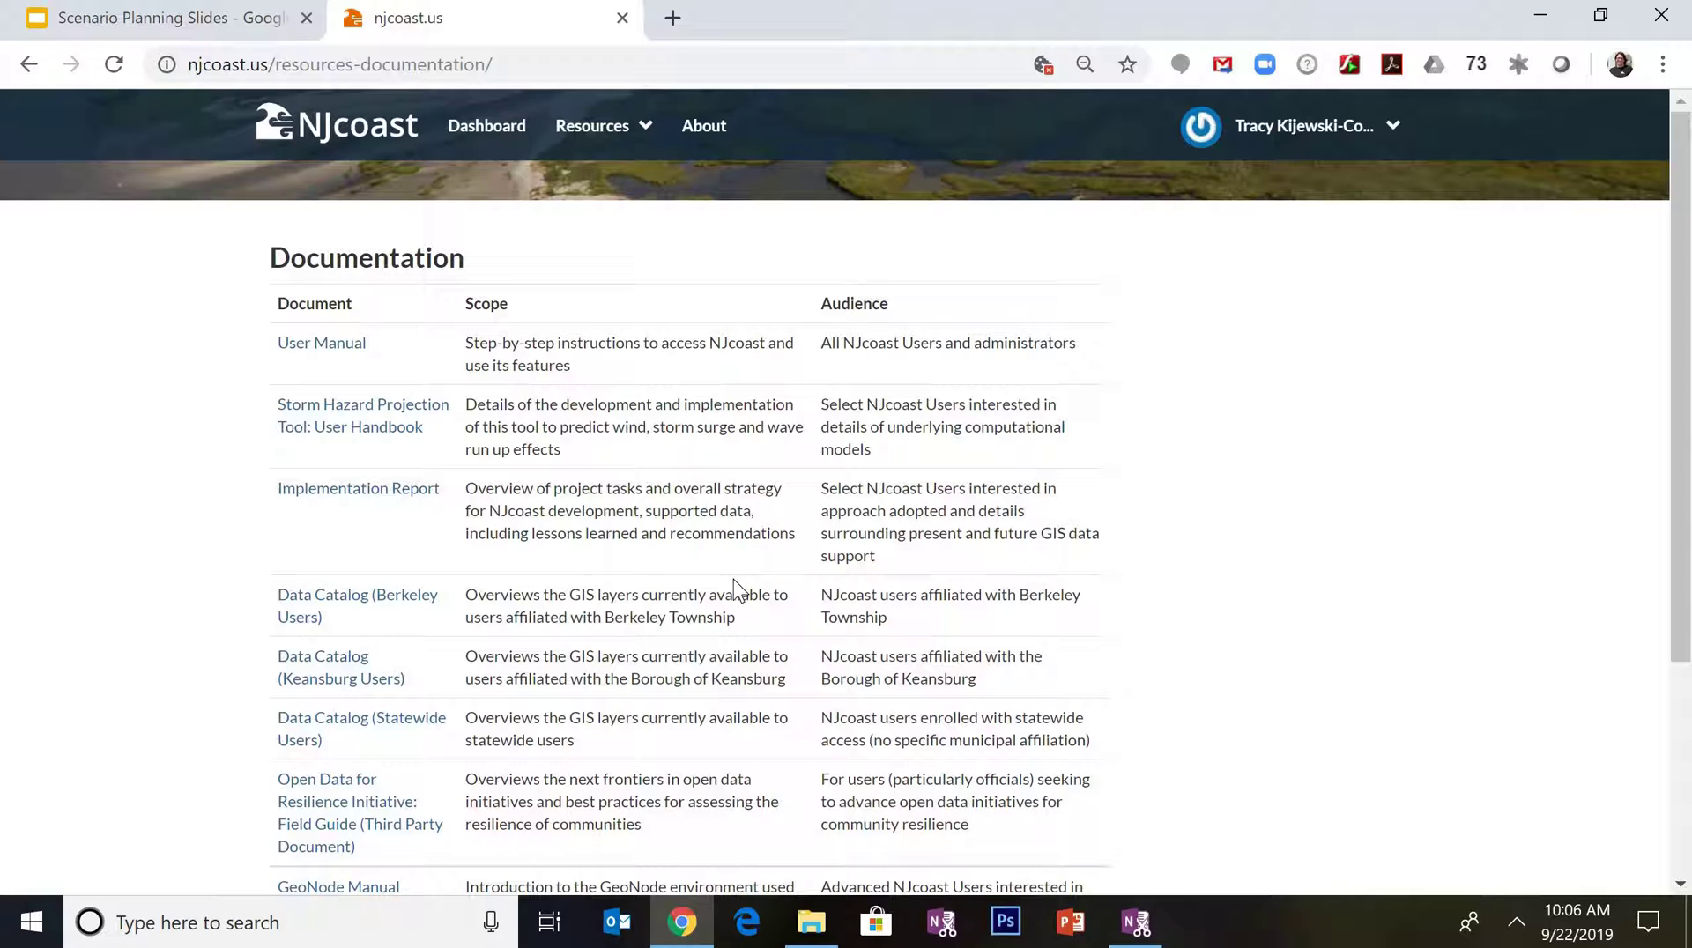
pyautogui.scroll(-5, 733, 578)
pyautogui.scroll(5, 744, 396)
pyautogui.scroll(-2, 747, 227)
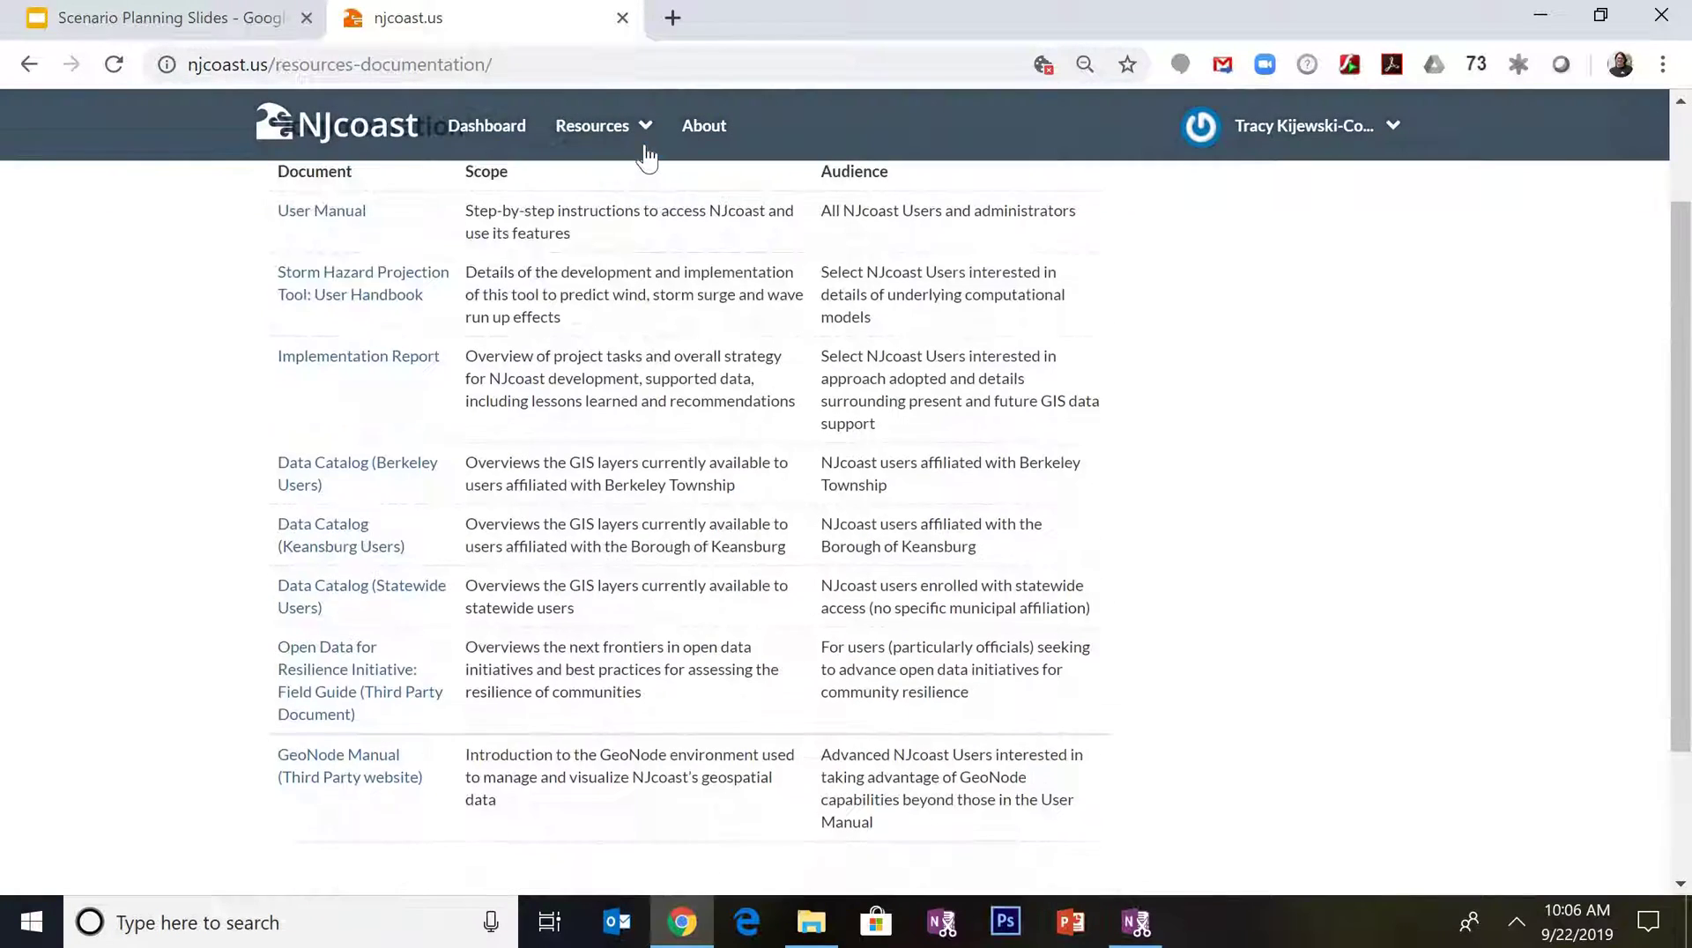
pyautogui.click(646, 140)
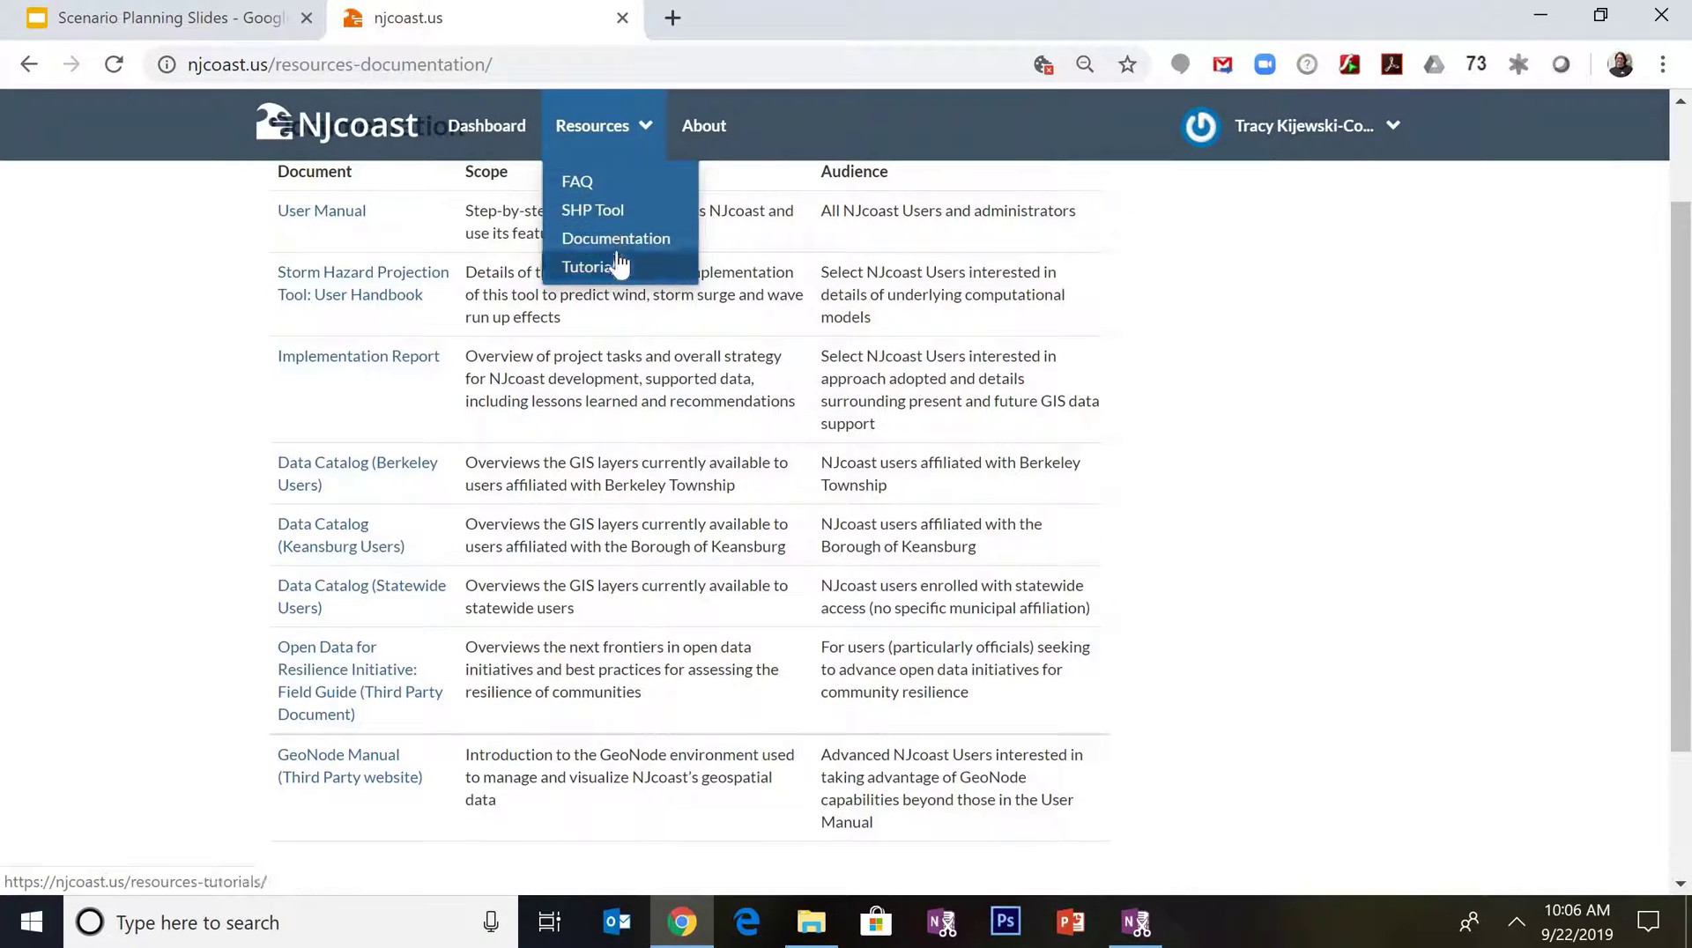
pyautogui.click(614, 275)
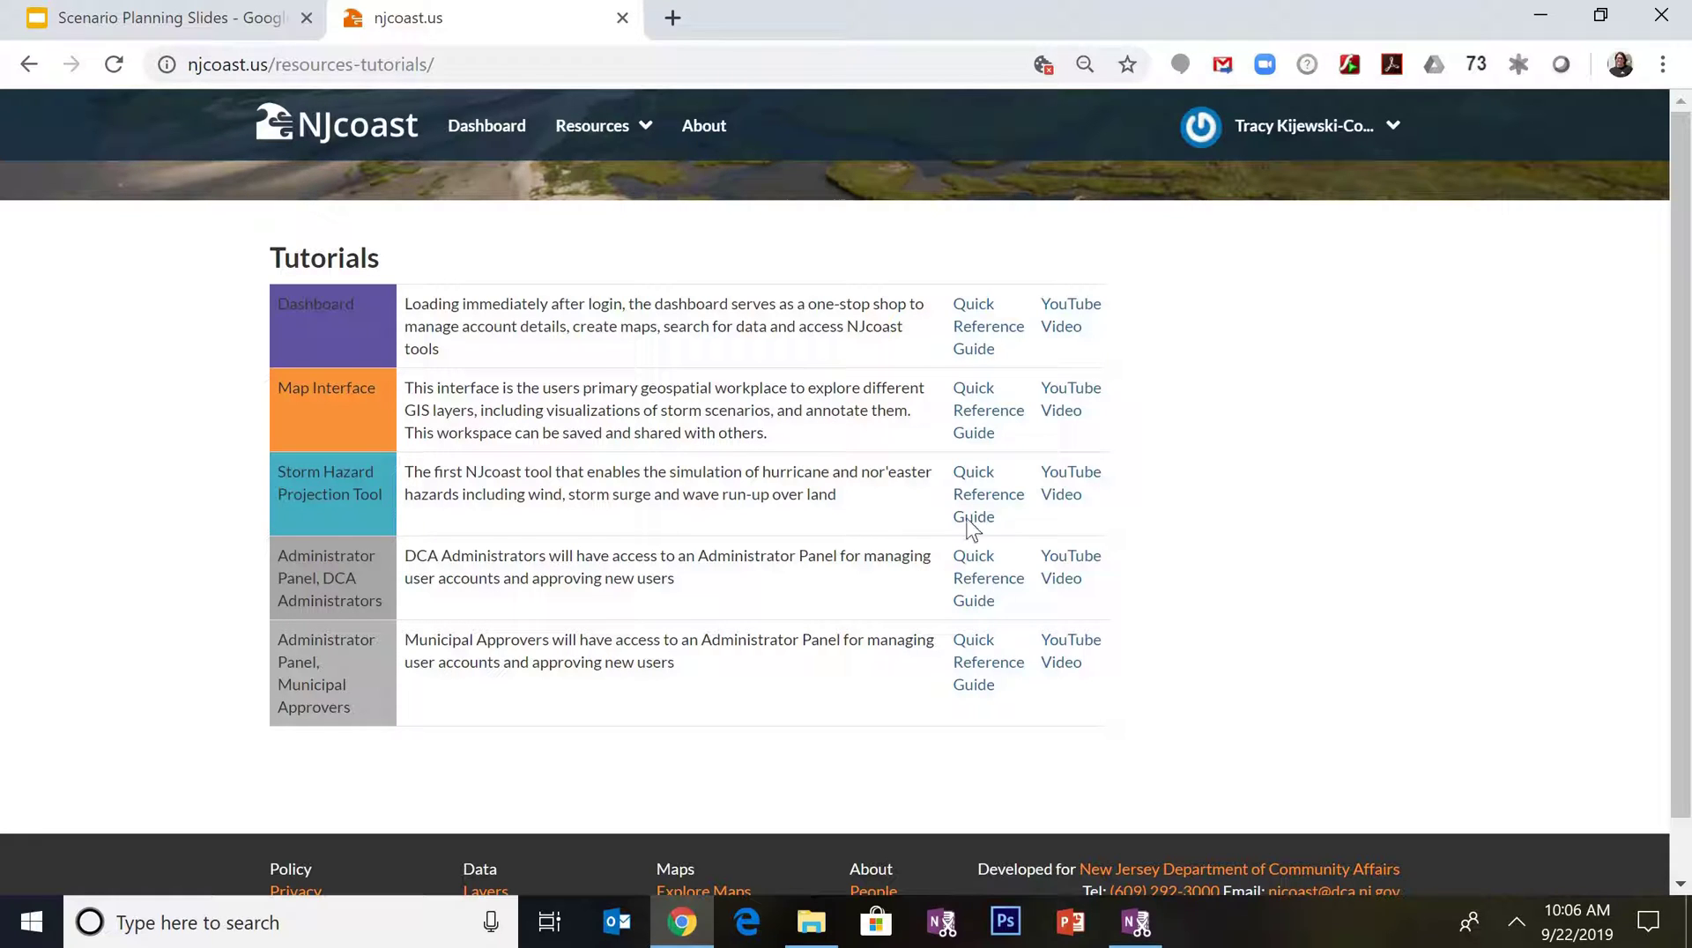
# Switch to the Scenario Planning Slides in Google Slides and present the closing NJcoast slide full screen
pyautogui.click(272, 30)
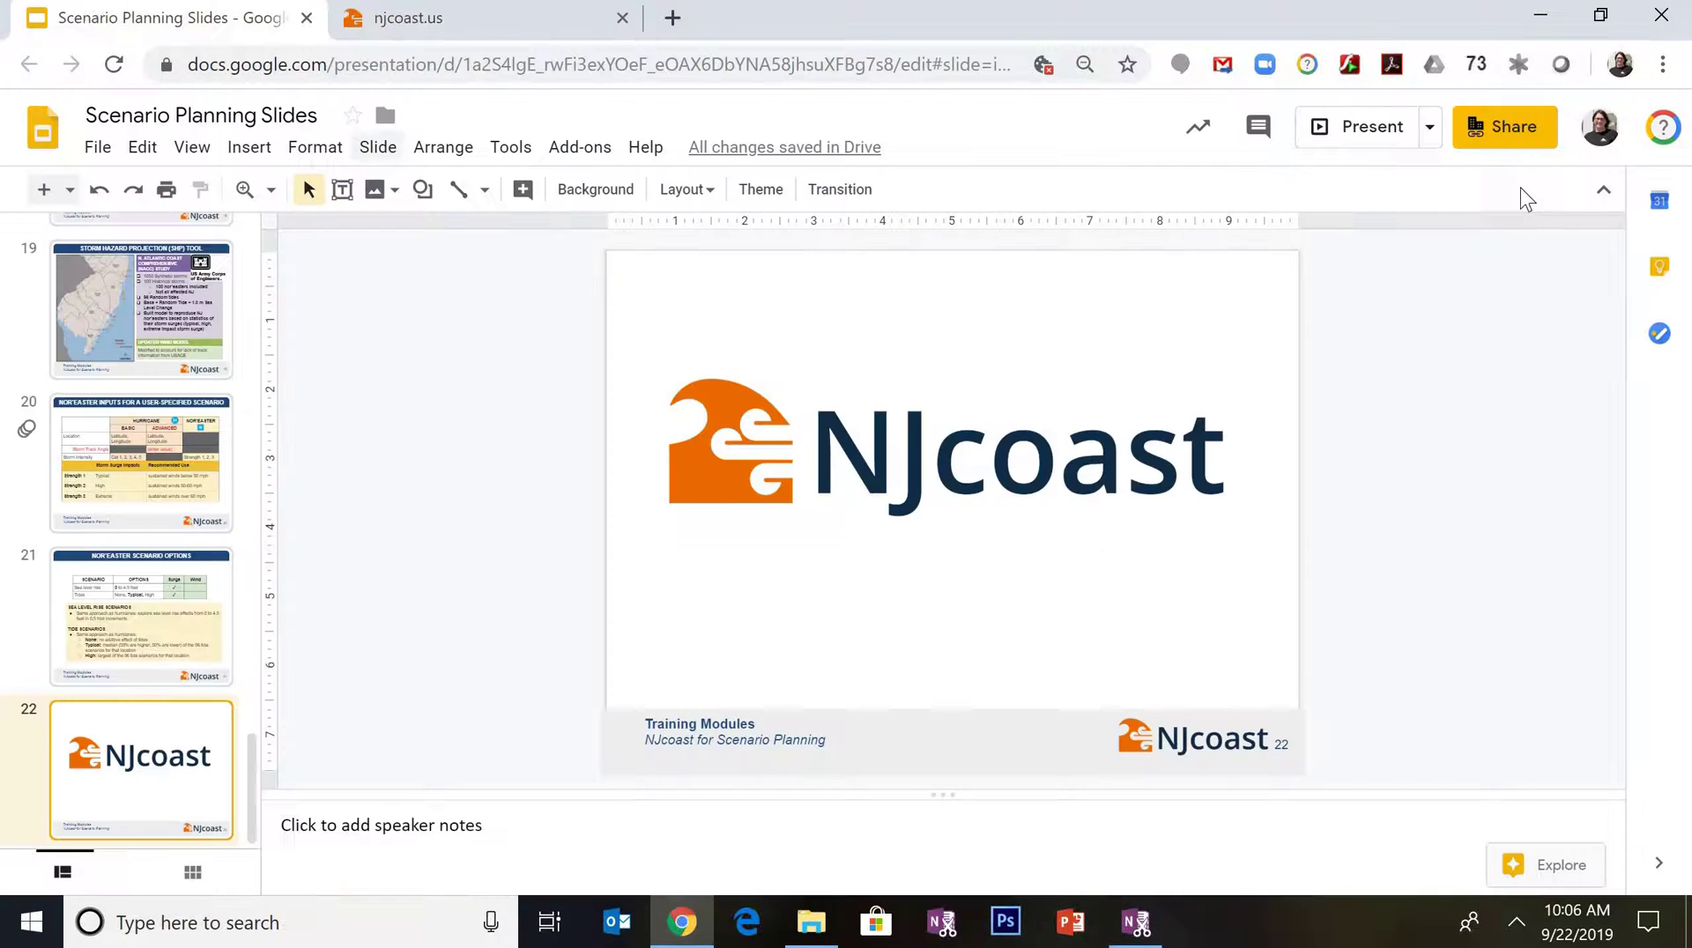
pyautogui.click(1380, 138)
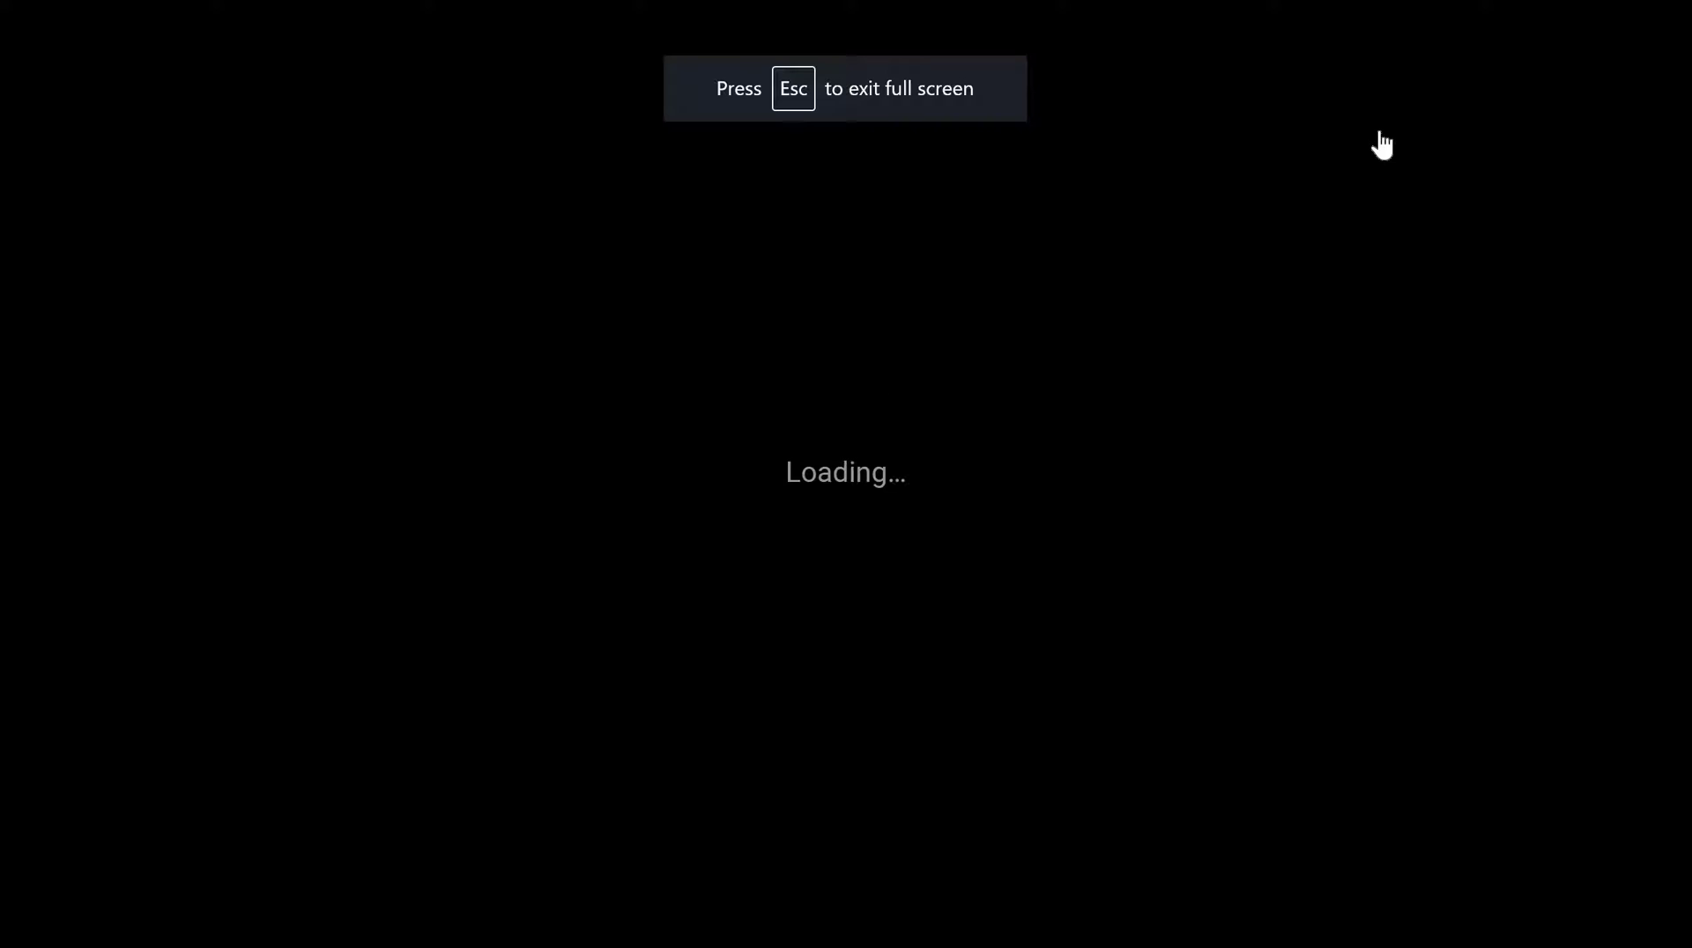